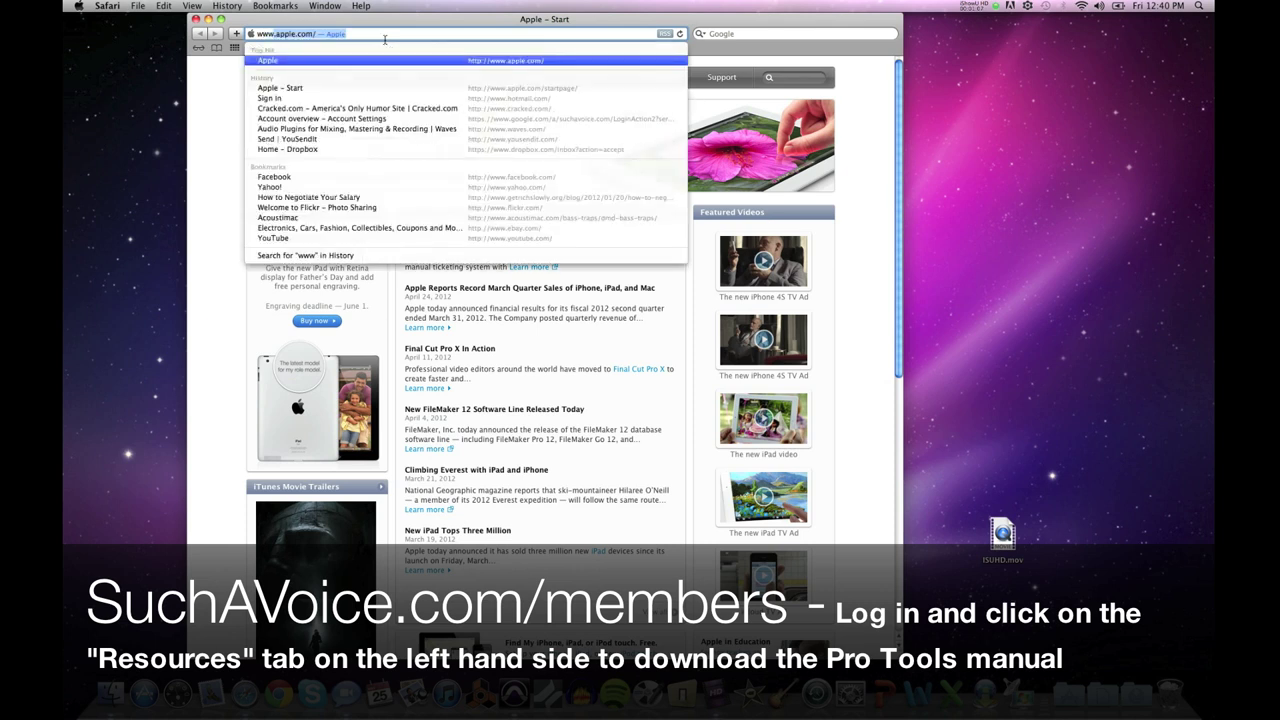
text(.suchavoice.c)
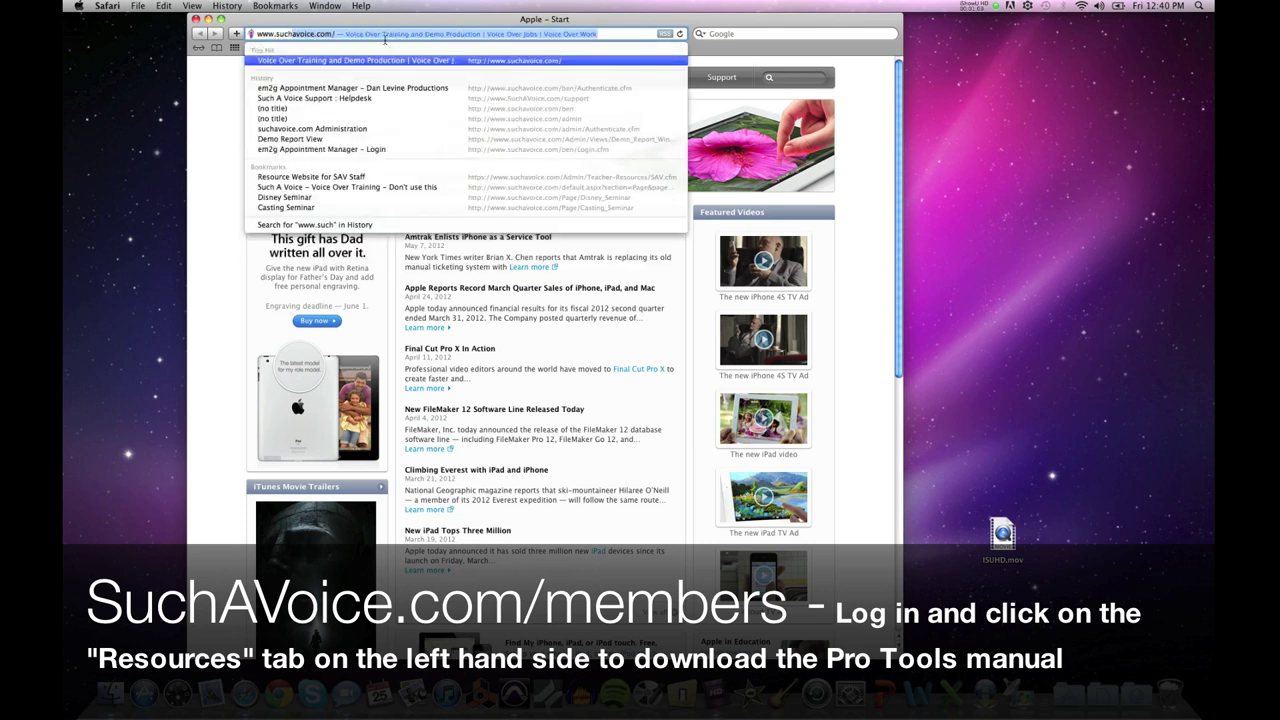
text(om/)
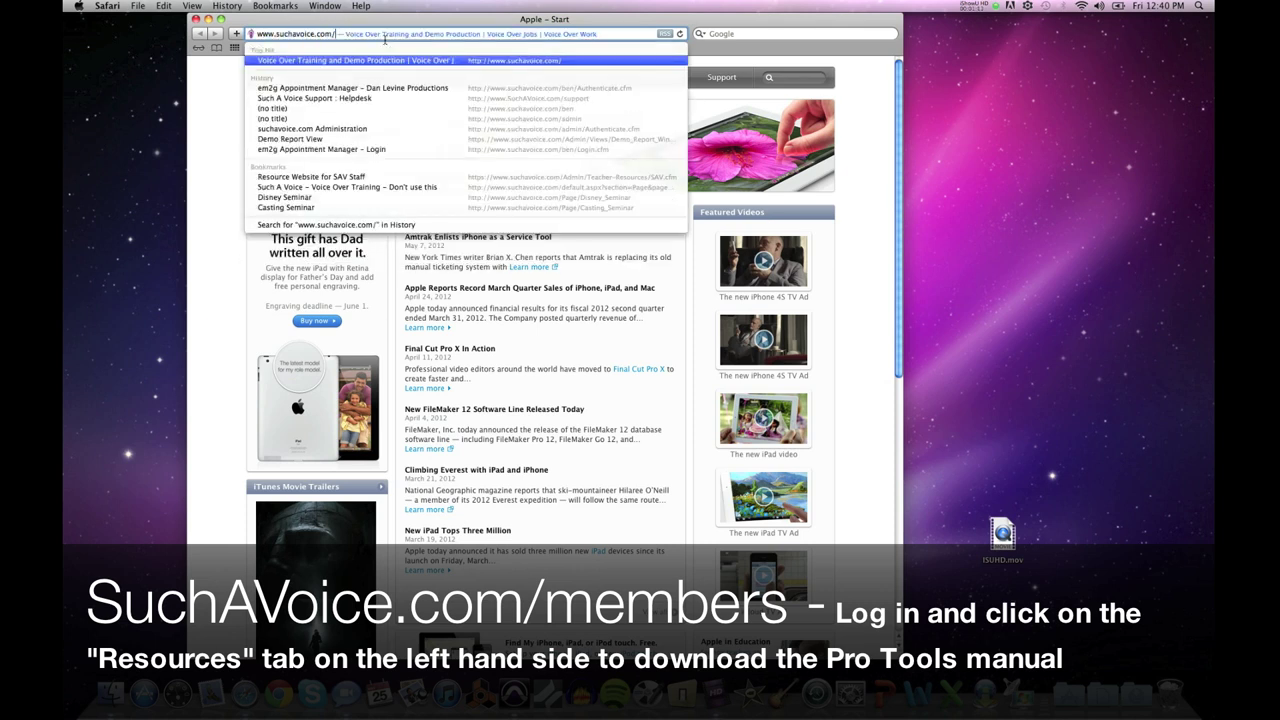
text(members)
key(Return)
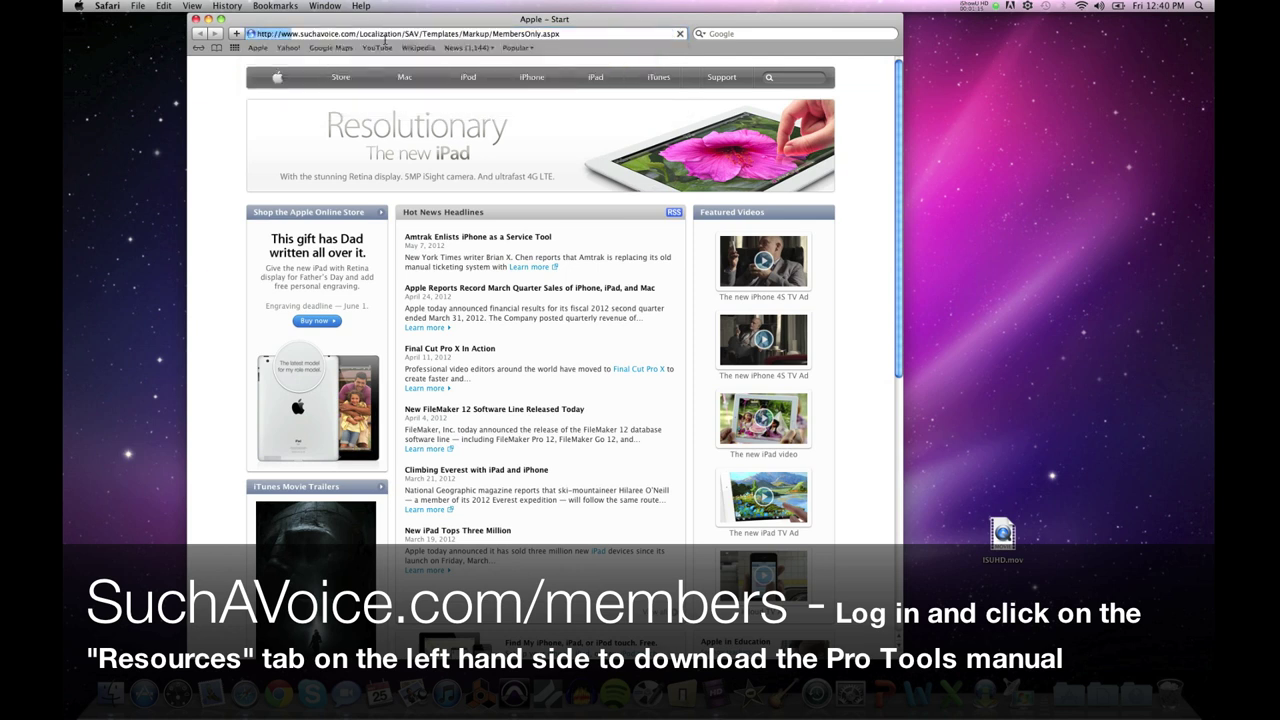
click(348, 287)
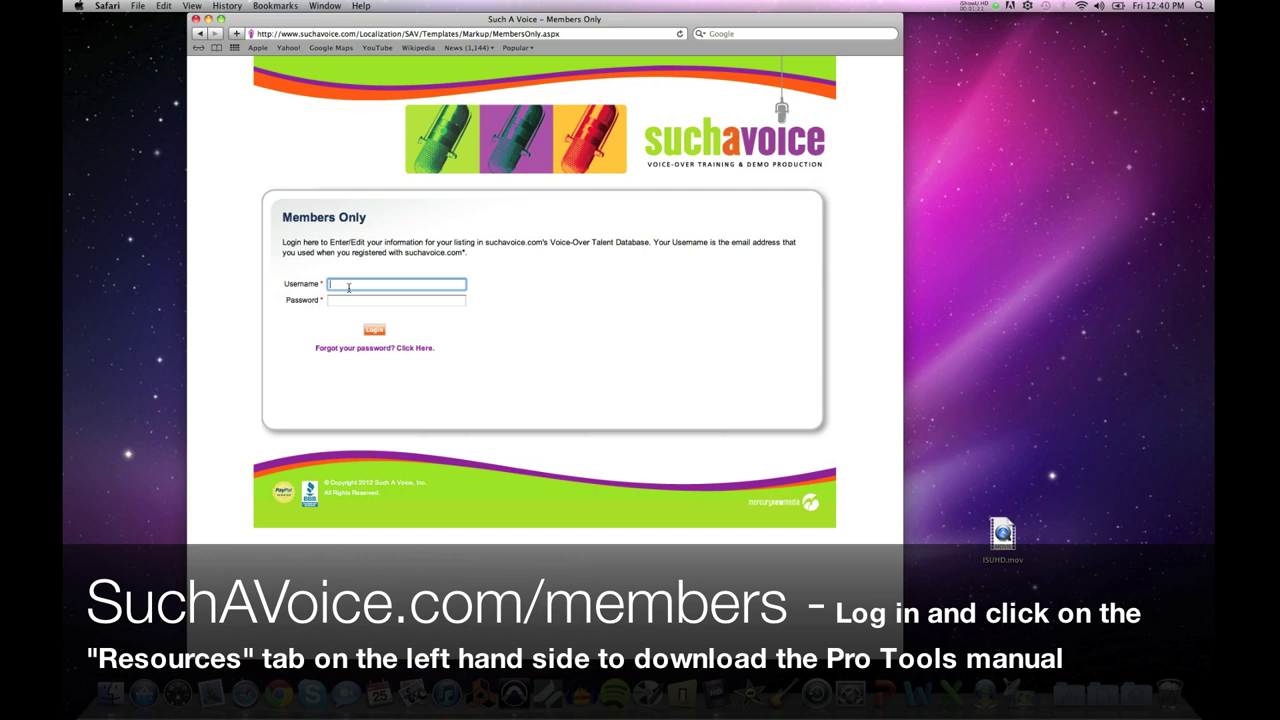
key(Tab)
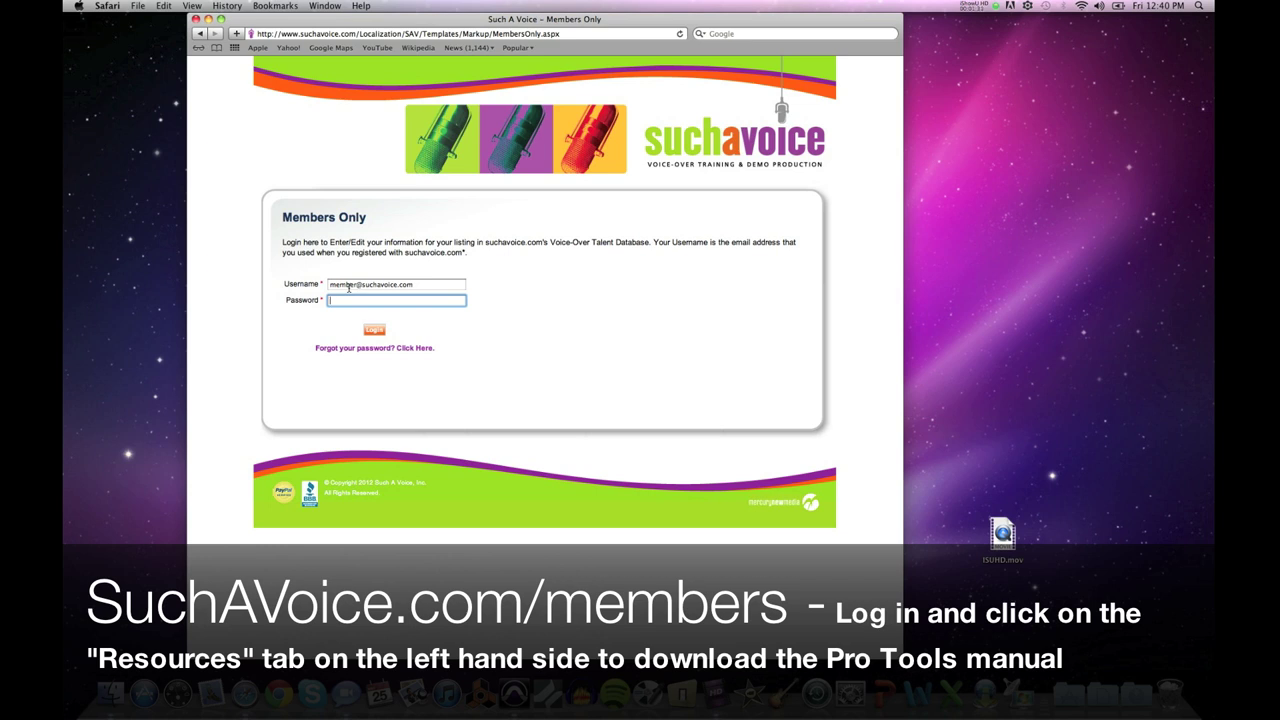
text(•••••••••)
click(374, 330)
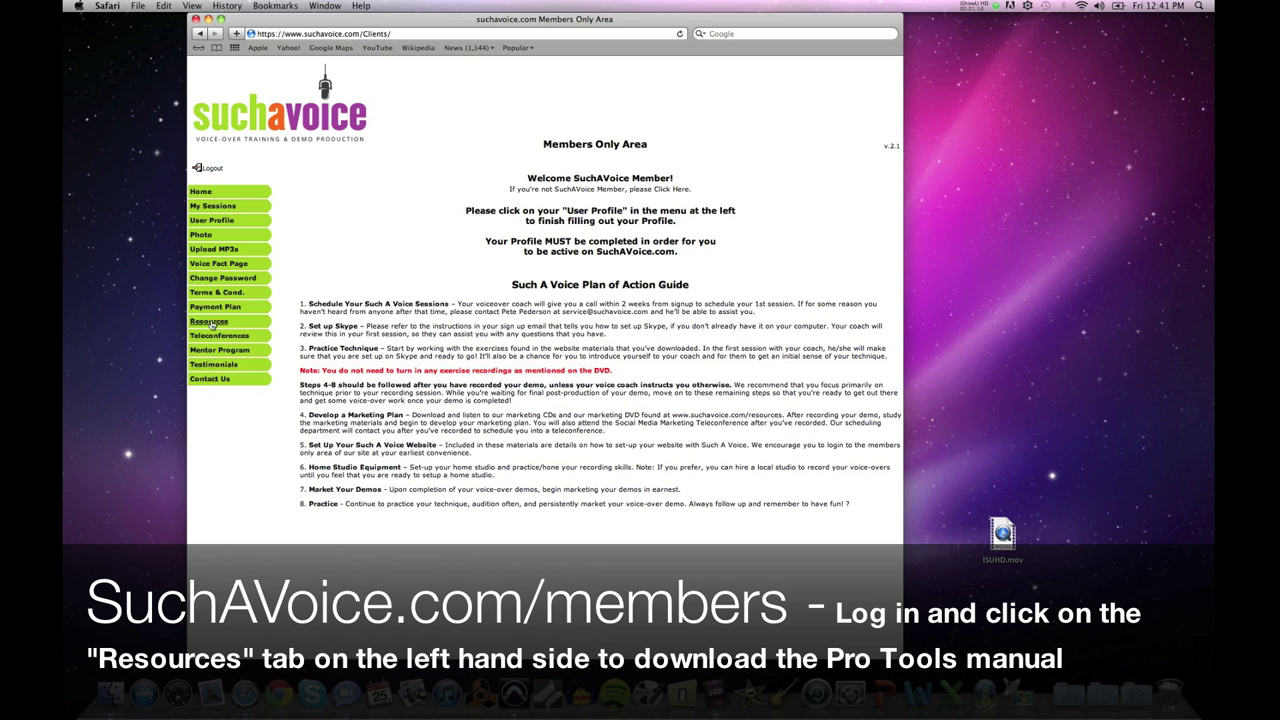
Step: Open Resources > Recording Manuals to reach the ProTools Manual page, then minimize Safari
click(202, 326)
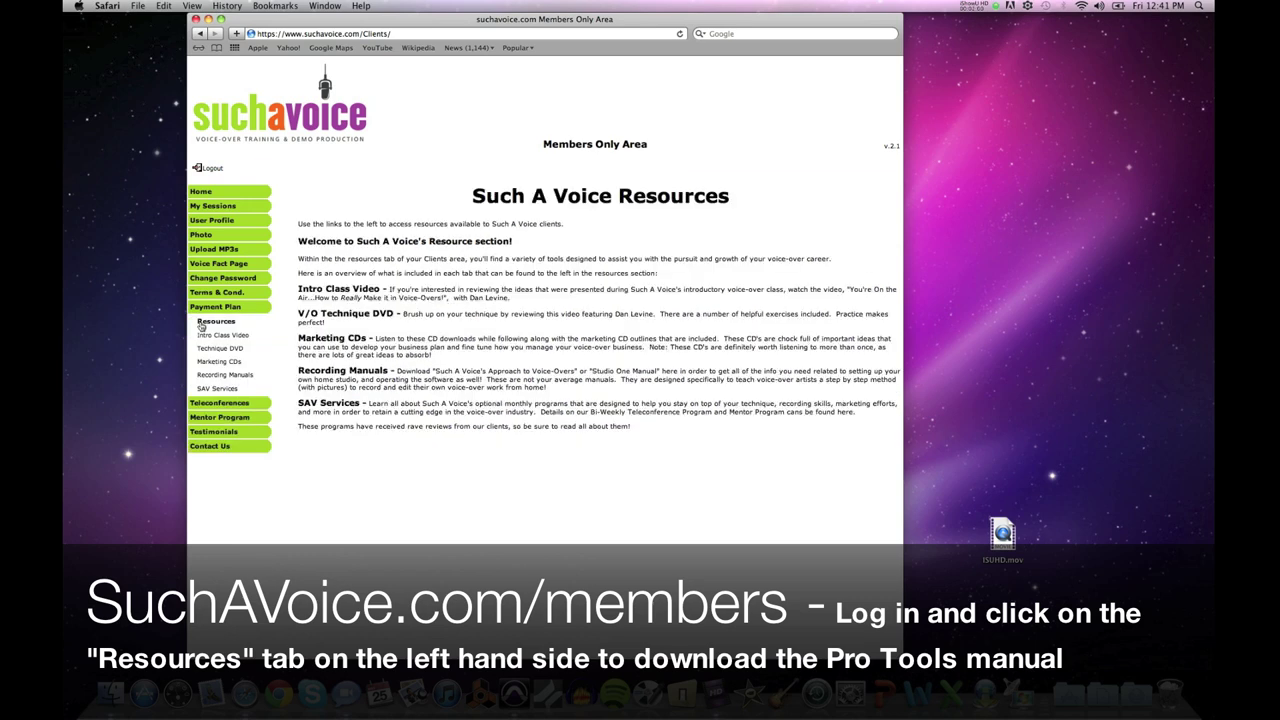
click(333, 372)
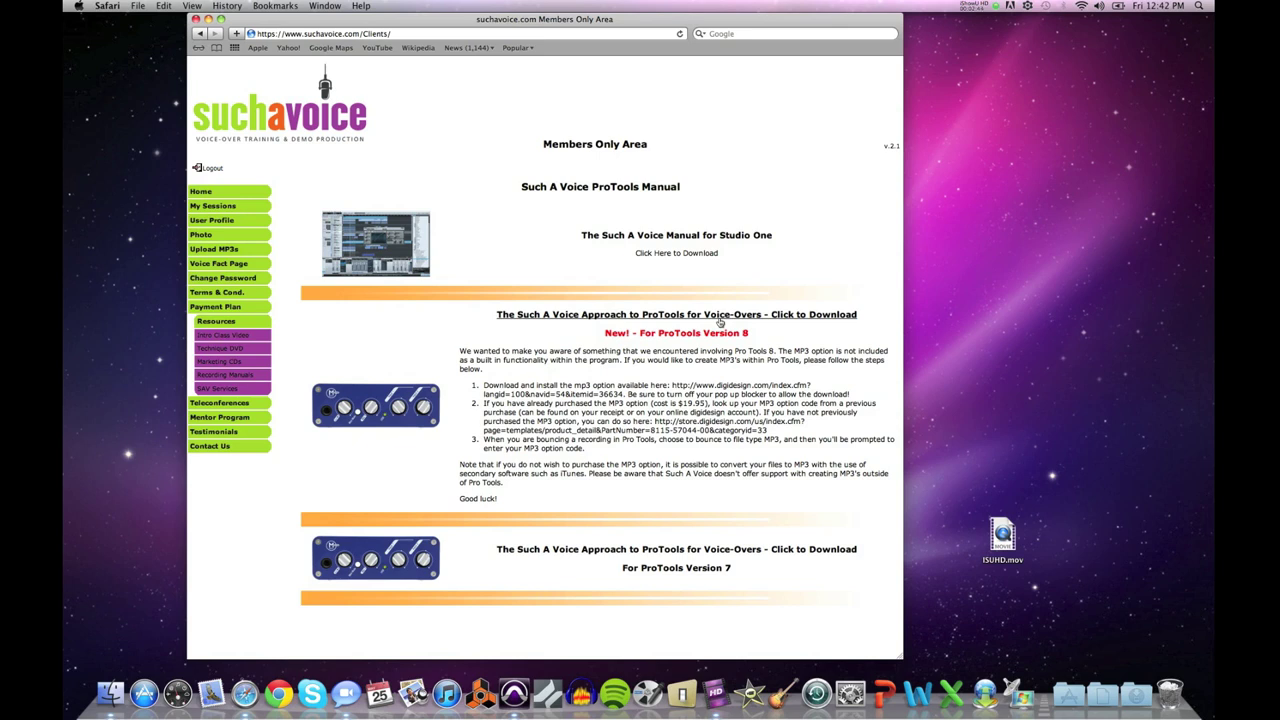
click(208, 19)
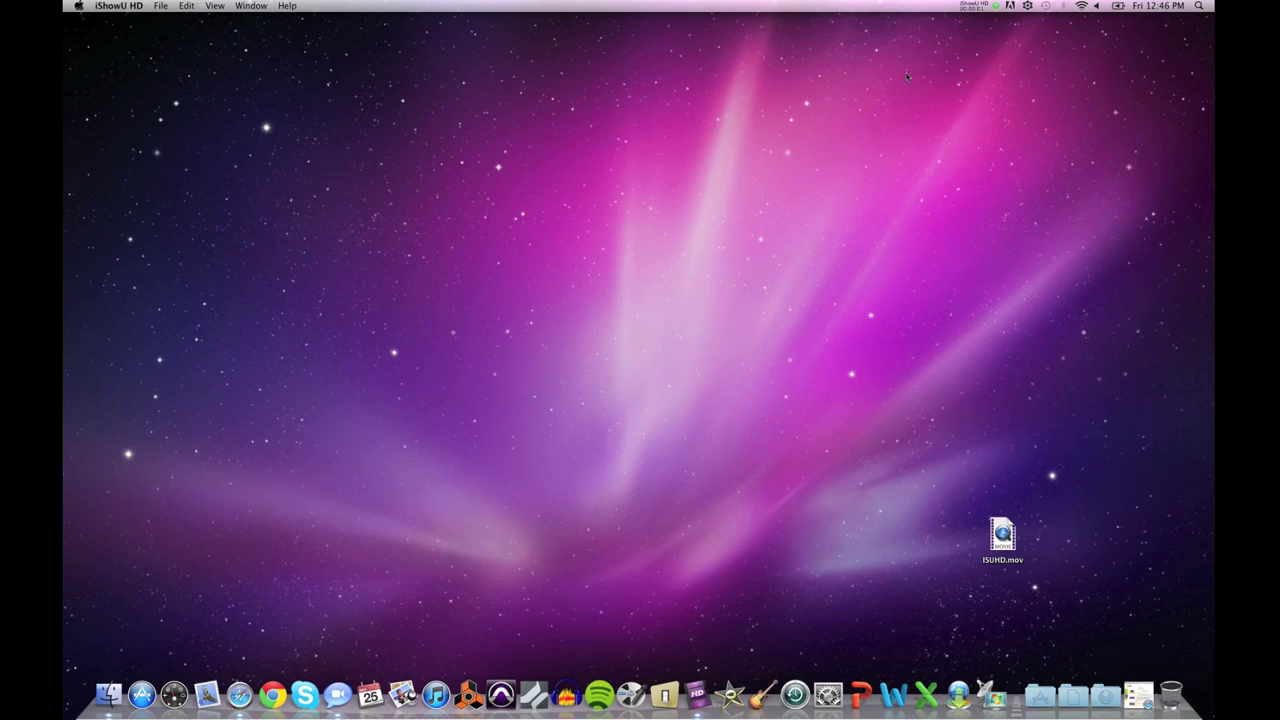
Step: Launch Pro Tools and start a blank session from the Quick Start dialog
click(501, 694)
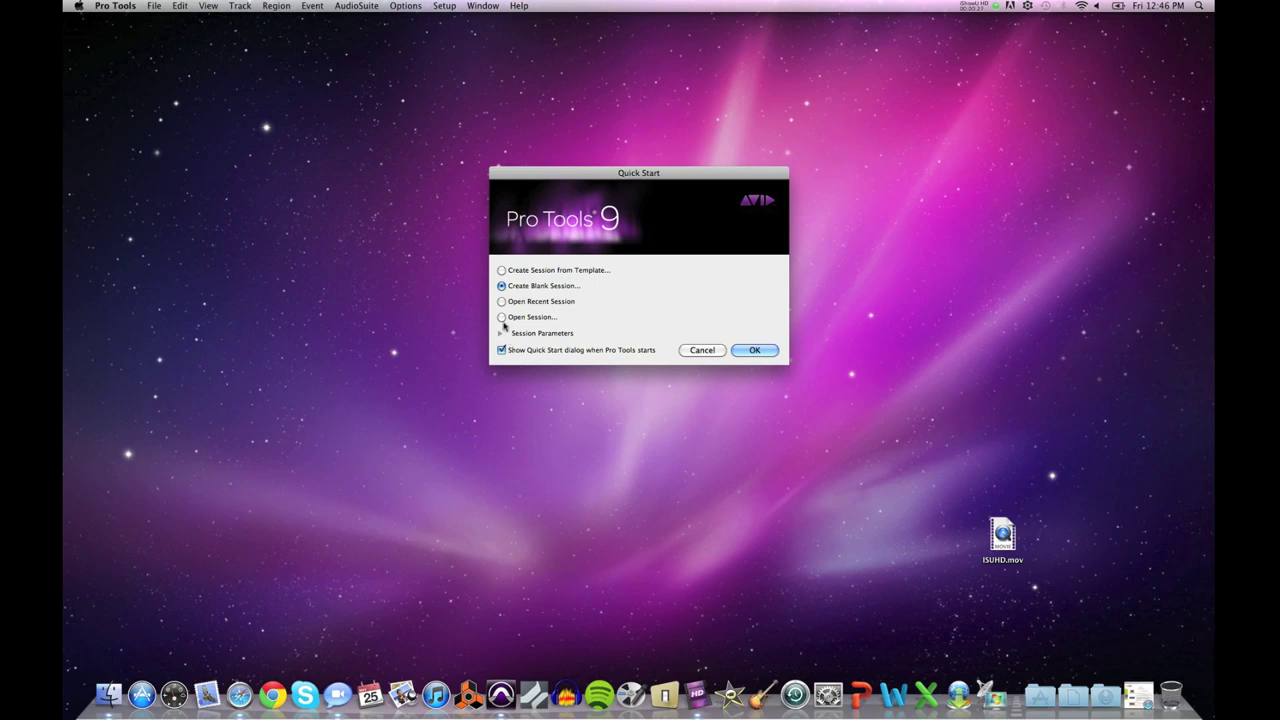
click(766, 353)
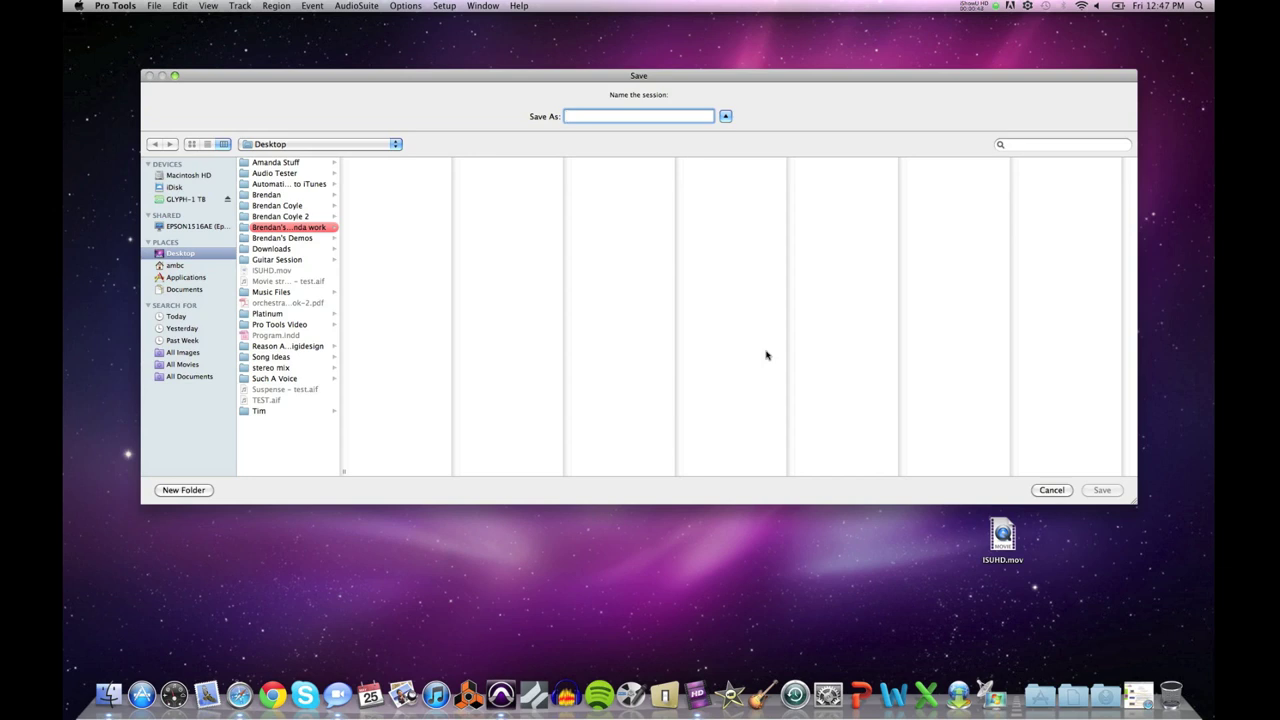
Step: Name the new session '5-25-12 Goldfish' and save it to the Desktop
click(1155, 6)
click(1087, 38)
text(5-25-12 Gold)
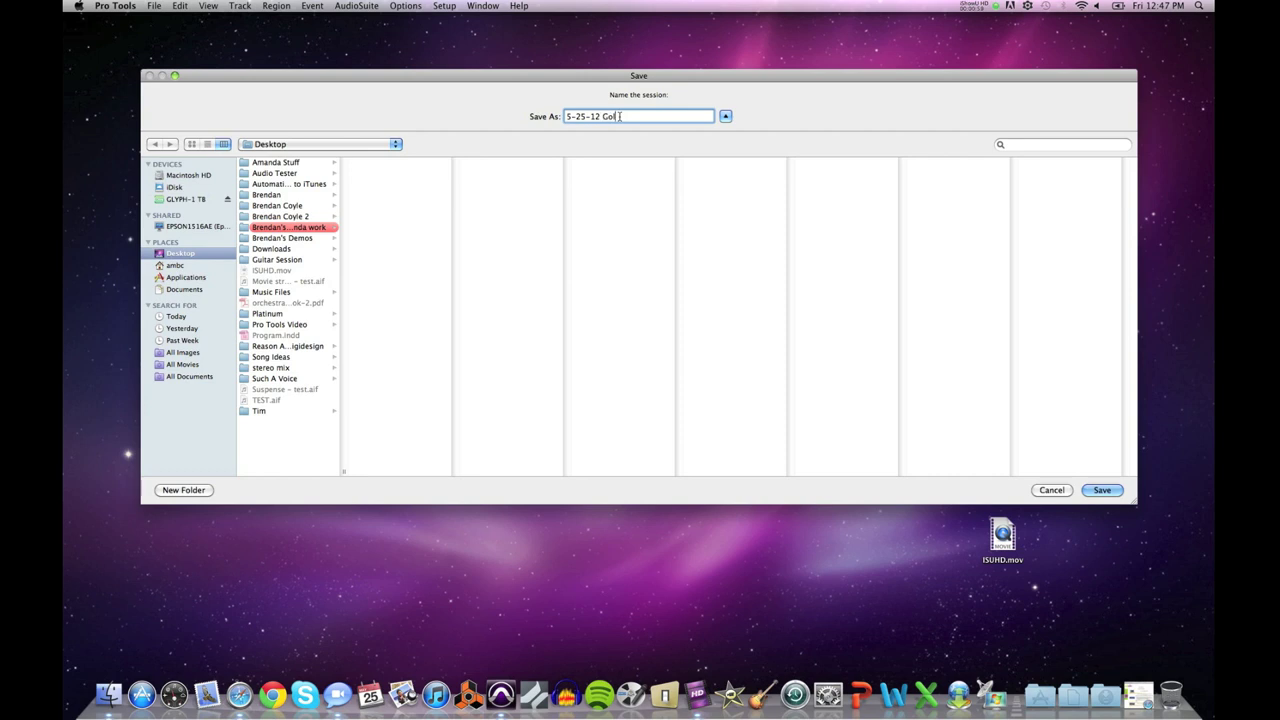
text(fish)
click(1102, 490)
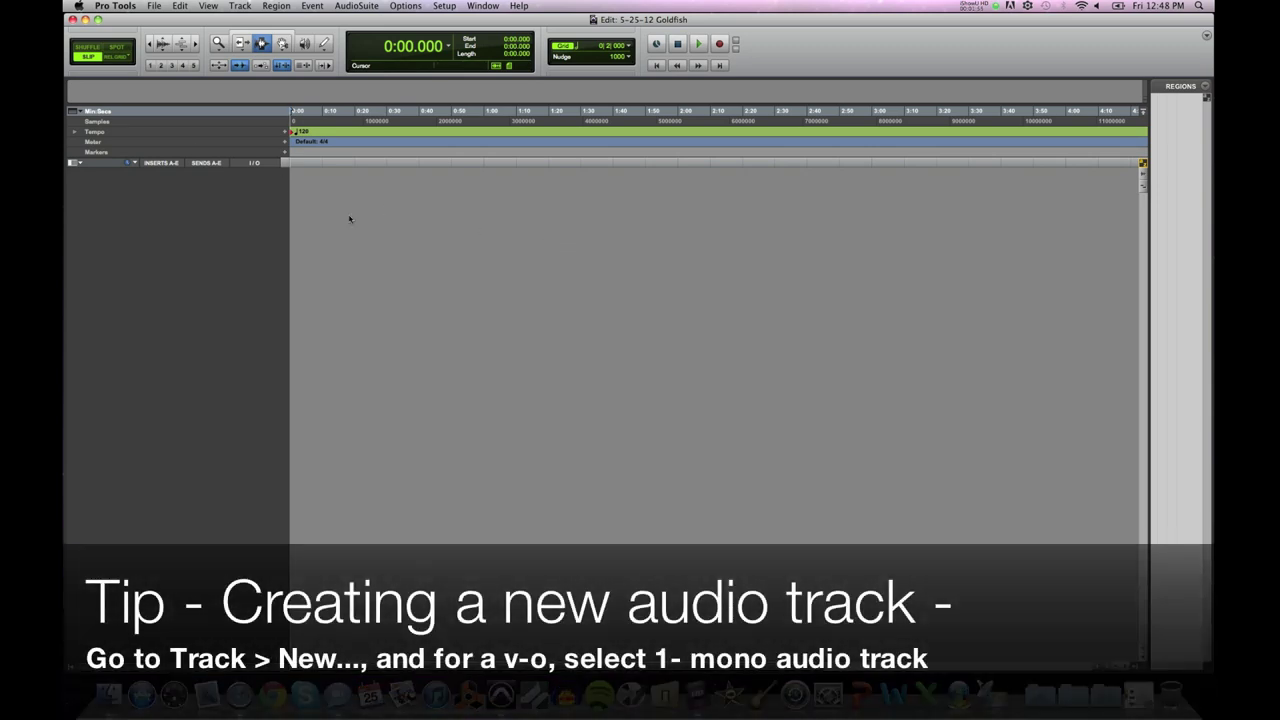
Step: Add one new mono audio track, Audio 1, via Track > New
click(240, 6)
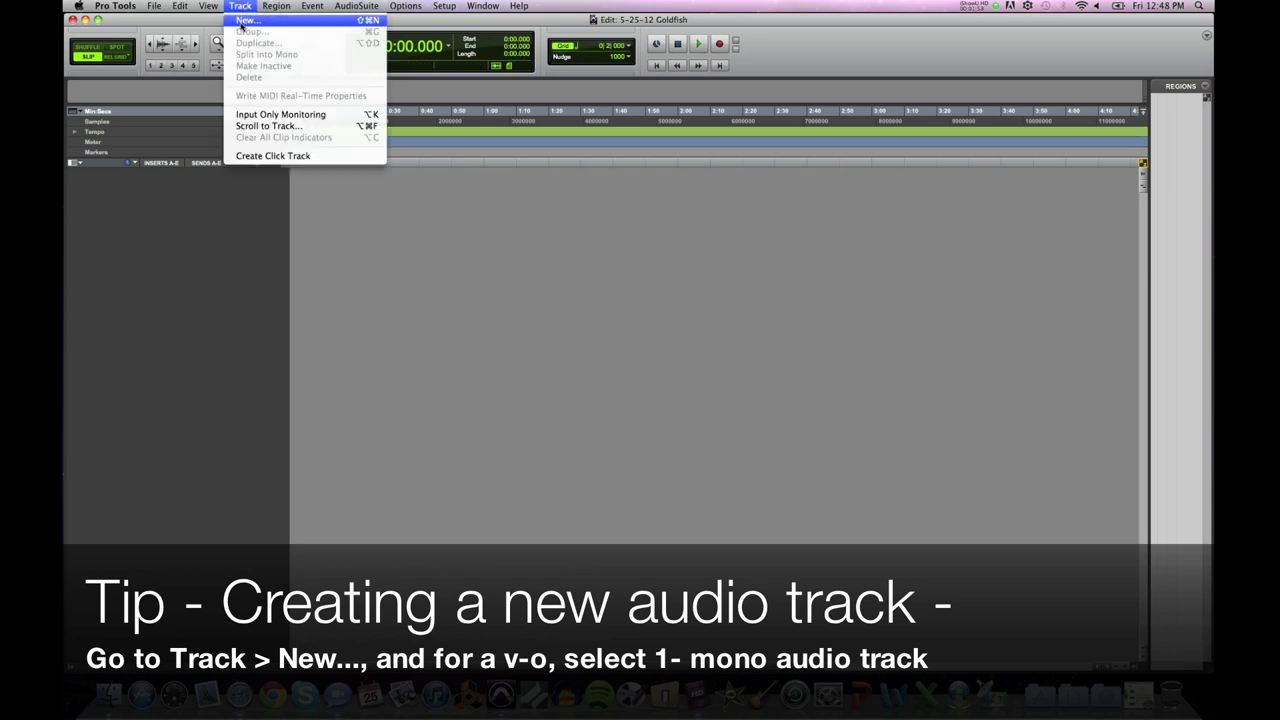
click(245, 20)
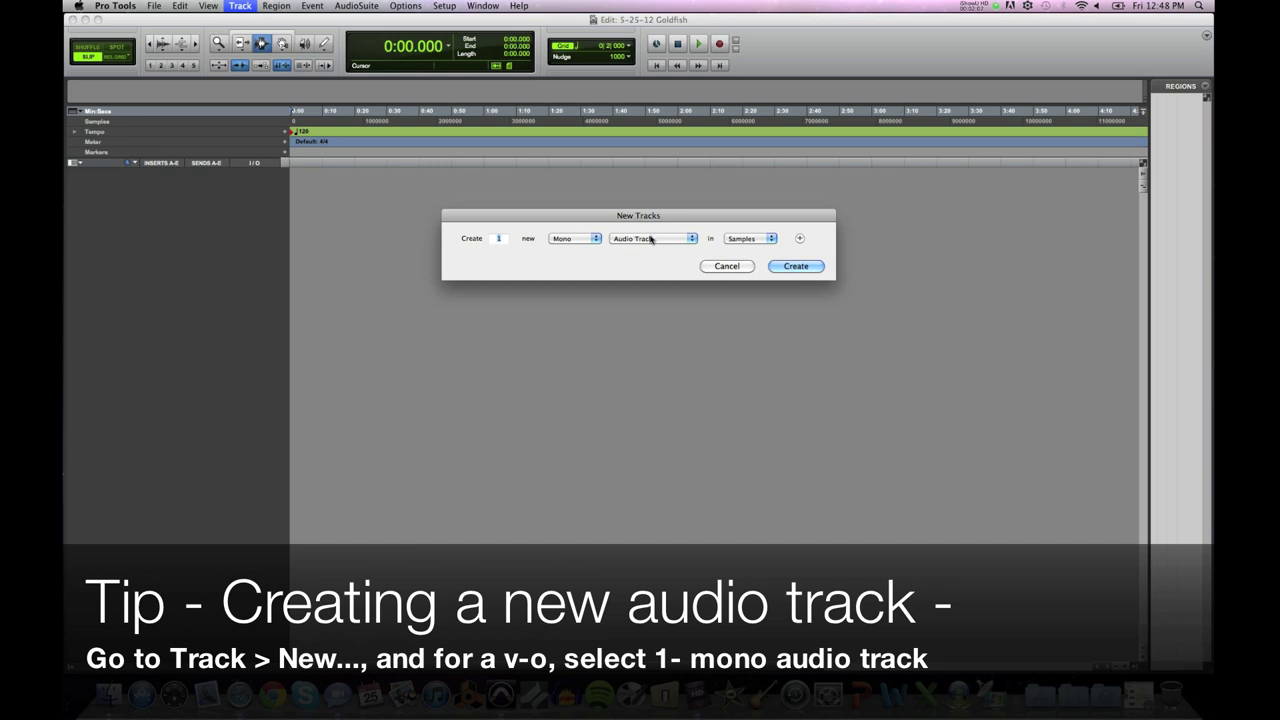
click(594, 239)
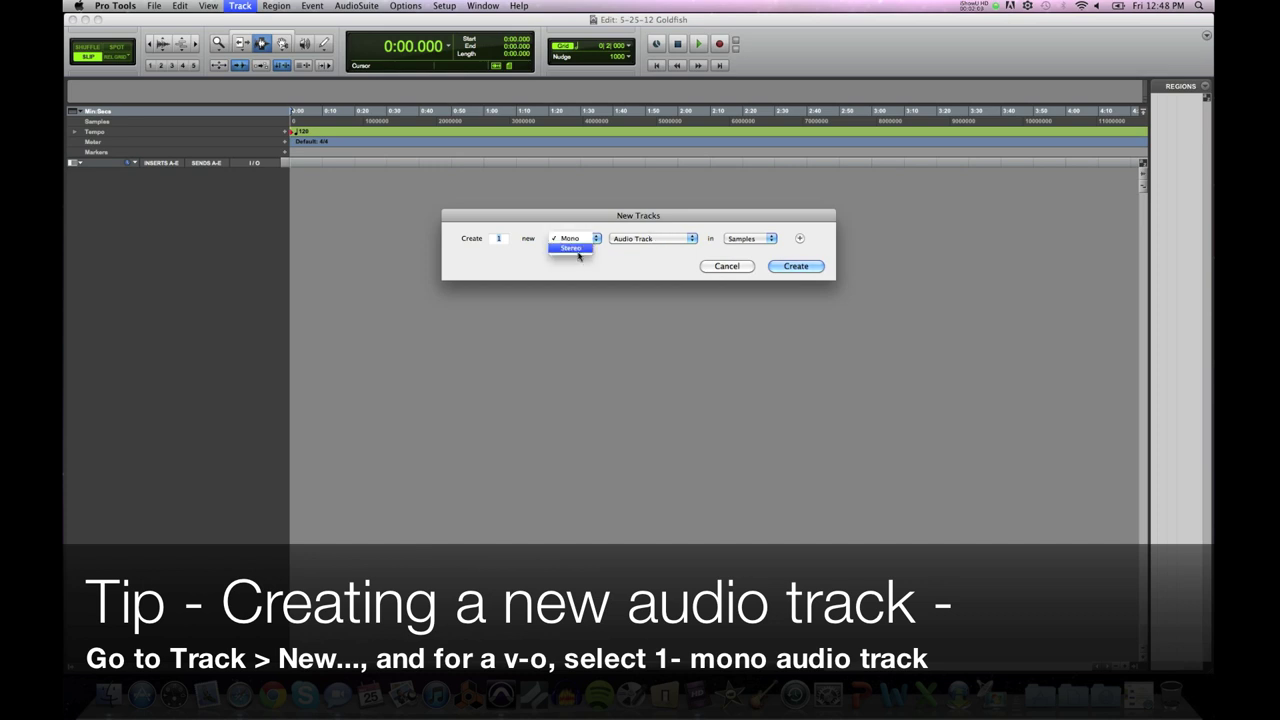
click(579, 239)
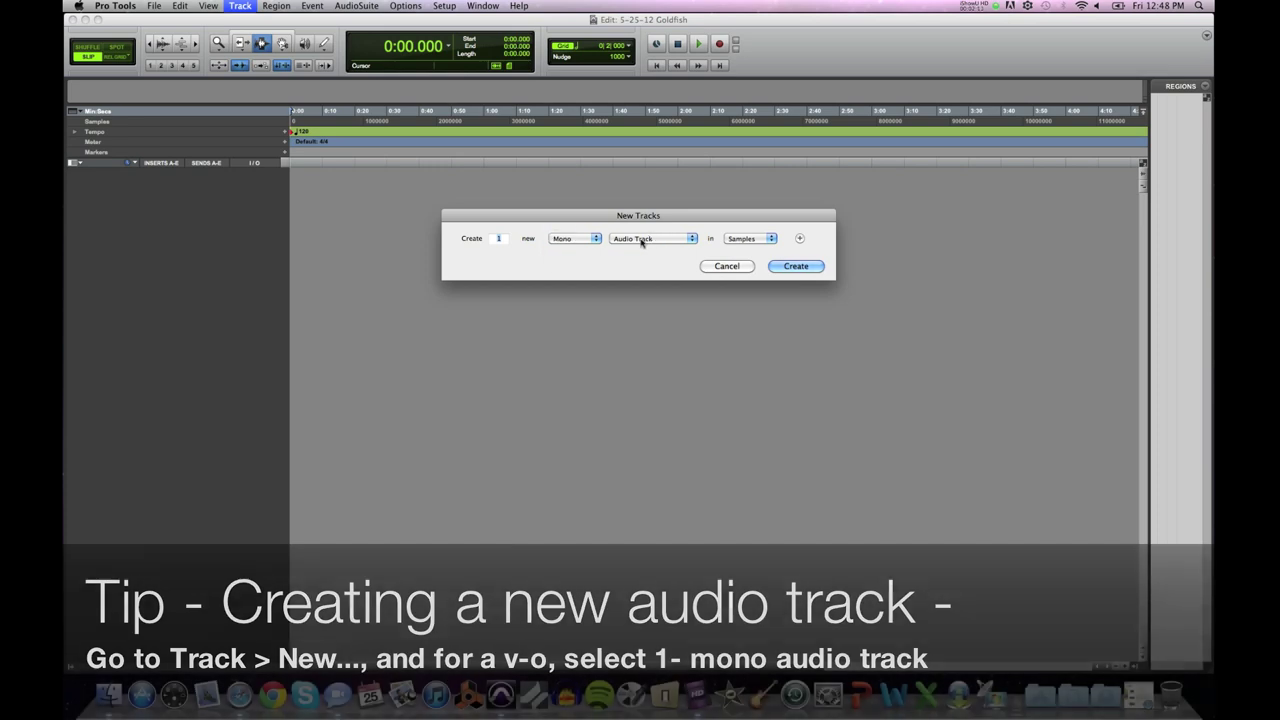
click(644, 240)
click(645, 241)
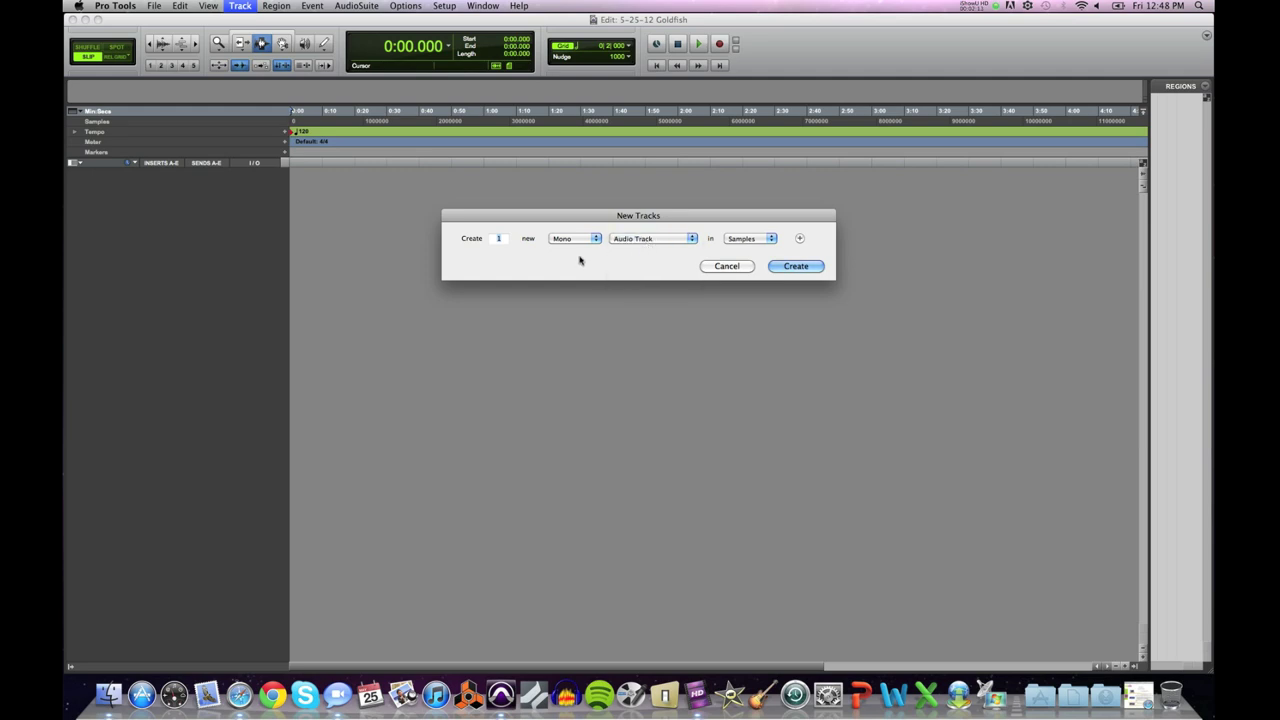
click(796, 266)
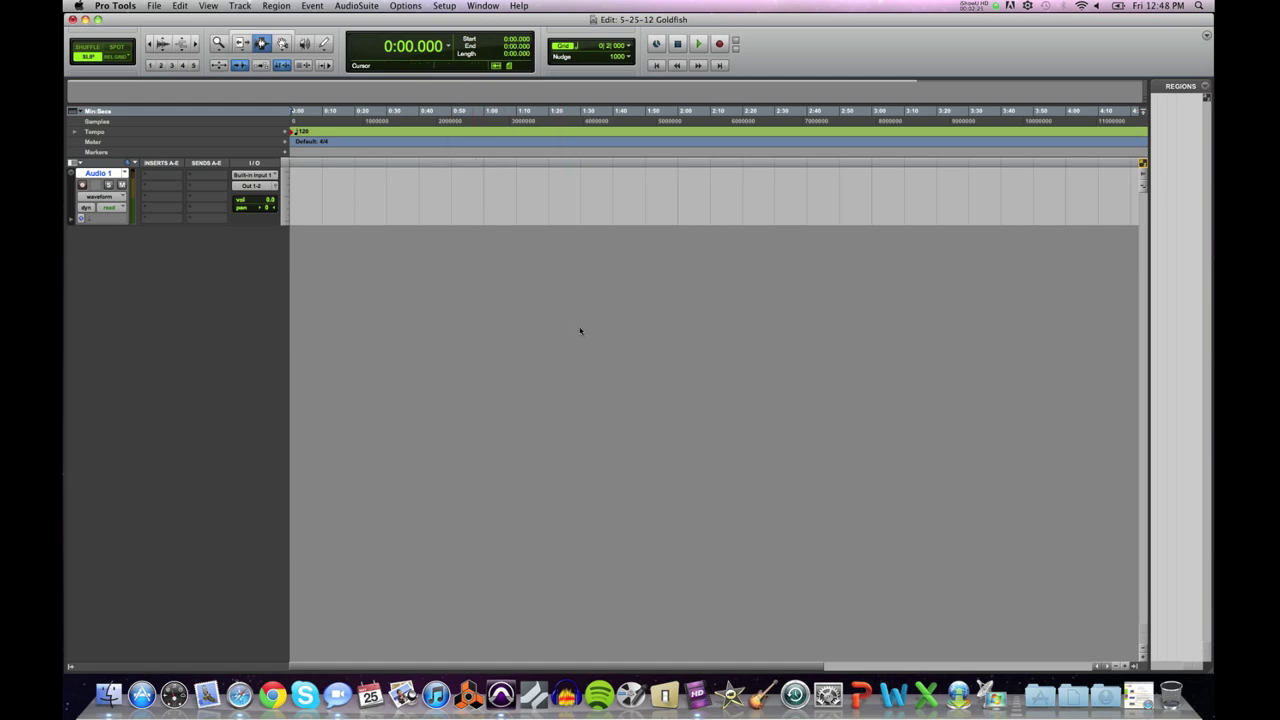
click(484, 6)
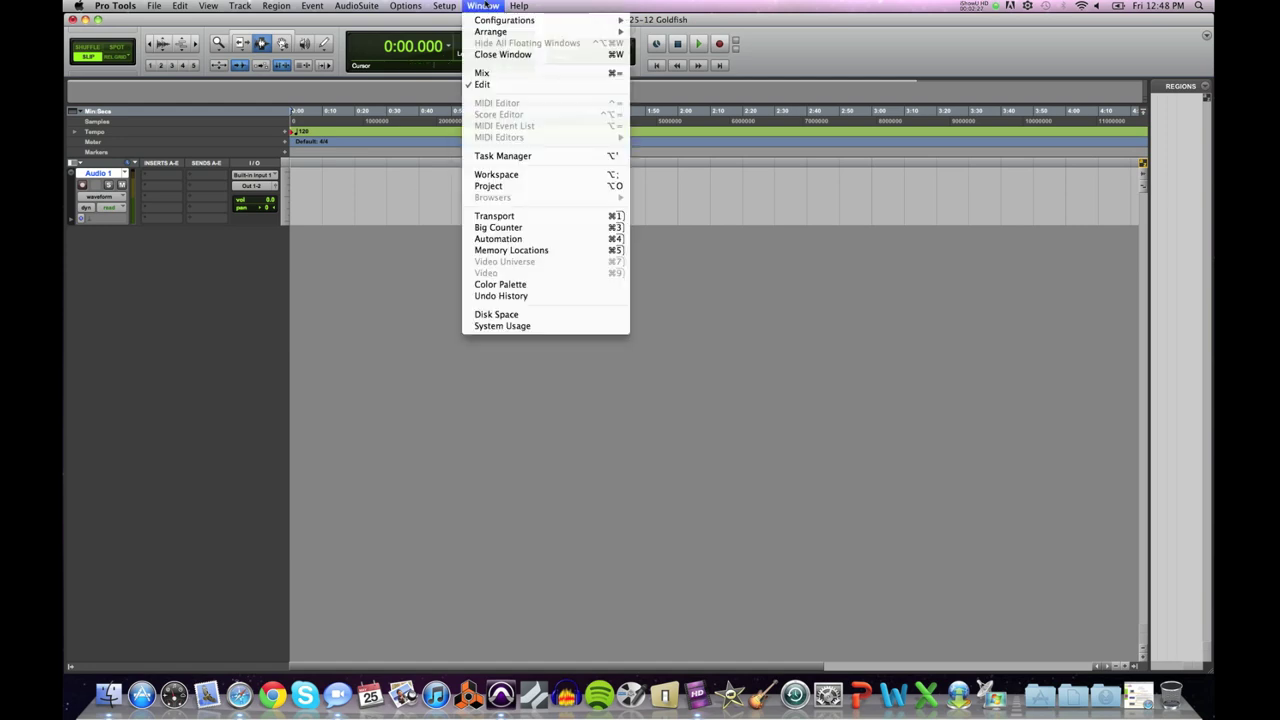
click(482, 74)
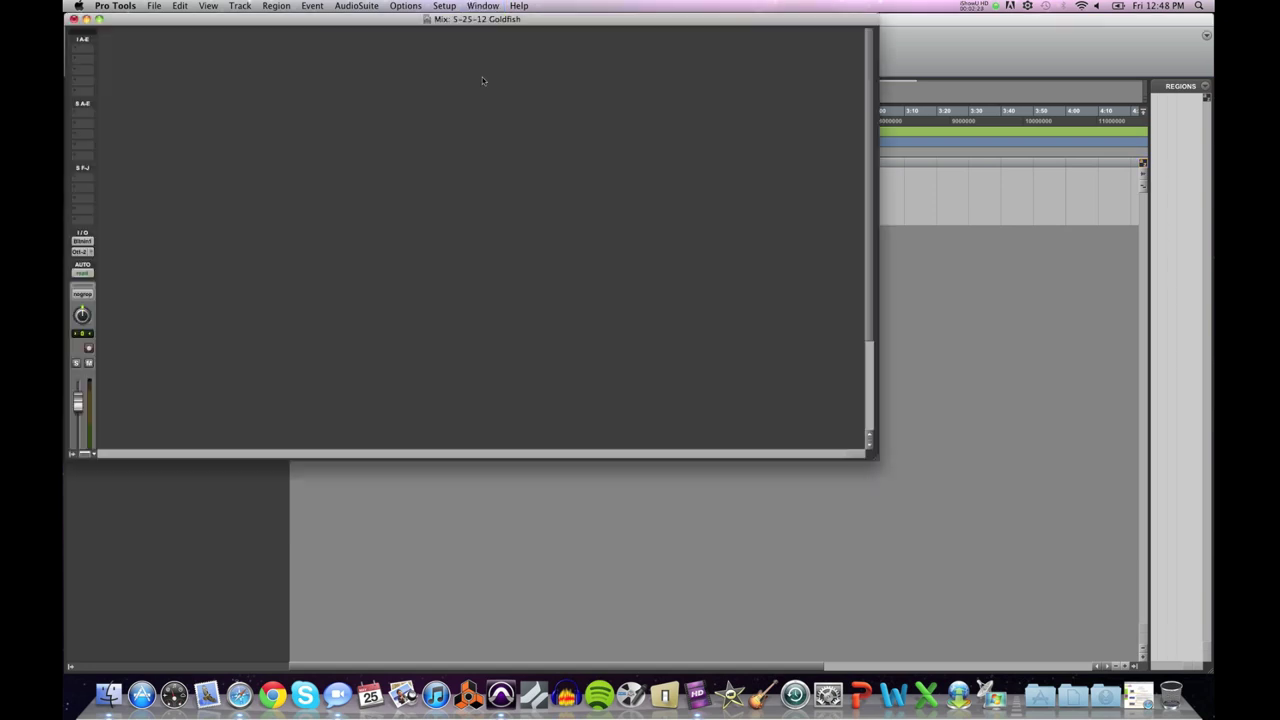
click(208, 6)
click(230, 31)
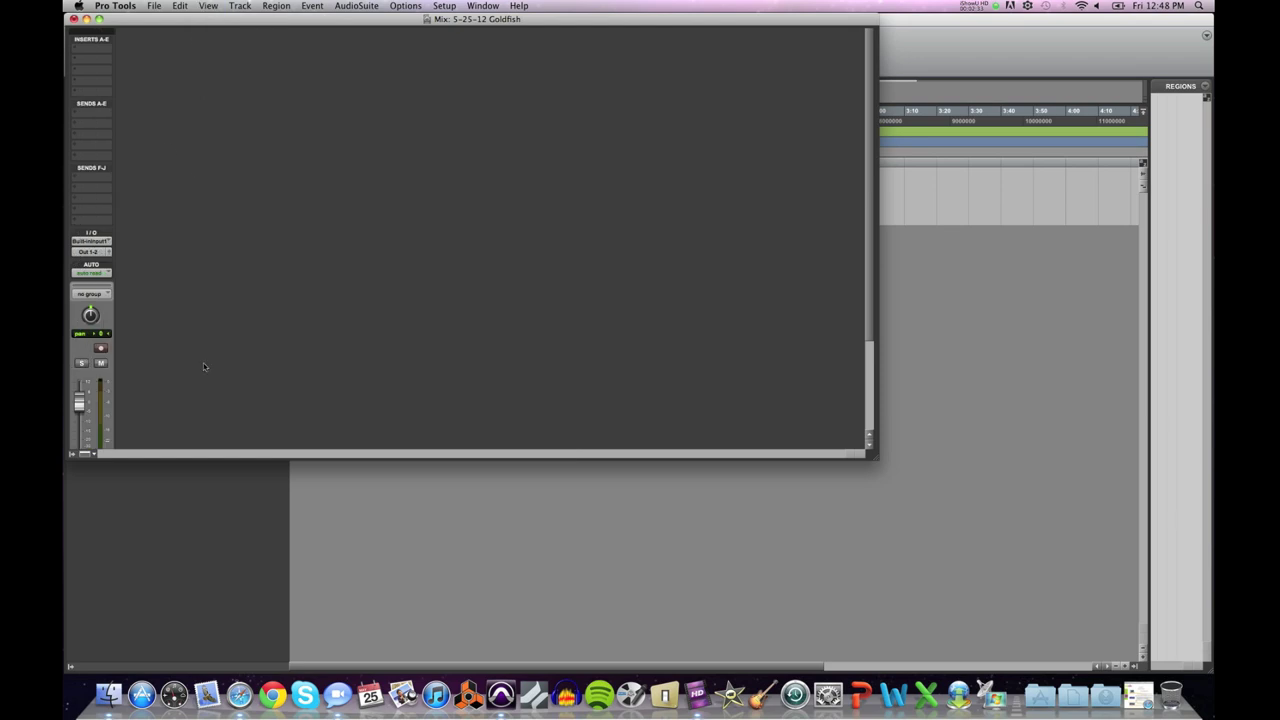
drag(873, 459, 1046, 610)
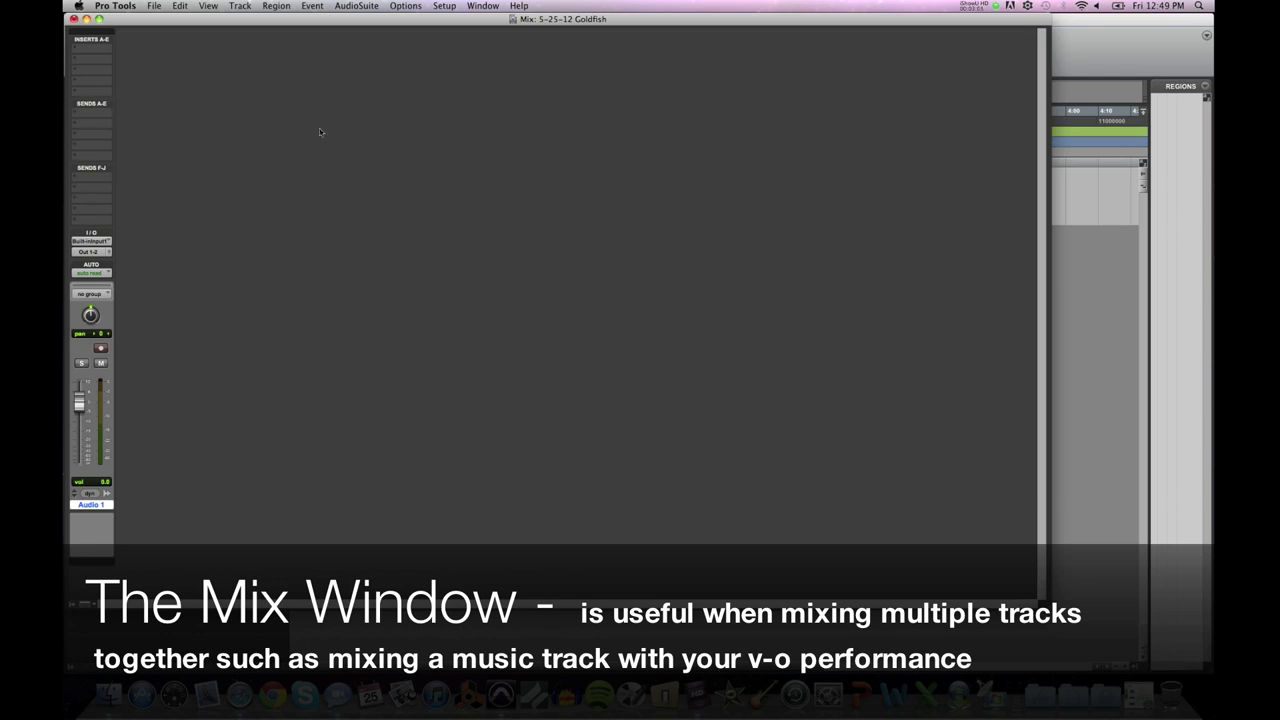
click(73, 19)
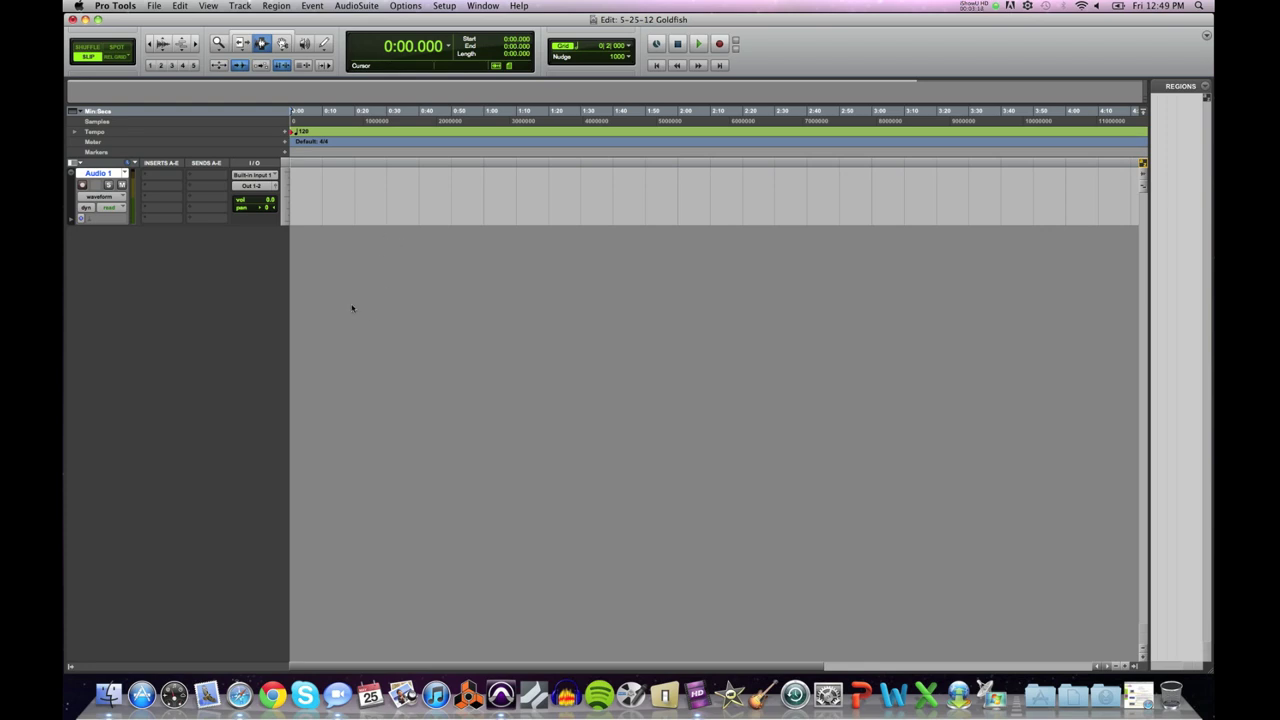
Step: Set Audio 1 to extreme track height, hide the Regions list, and shorten the track slightly
click(285, 209)
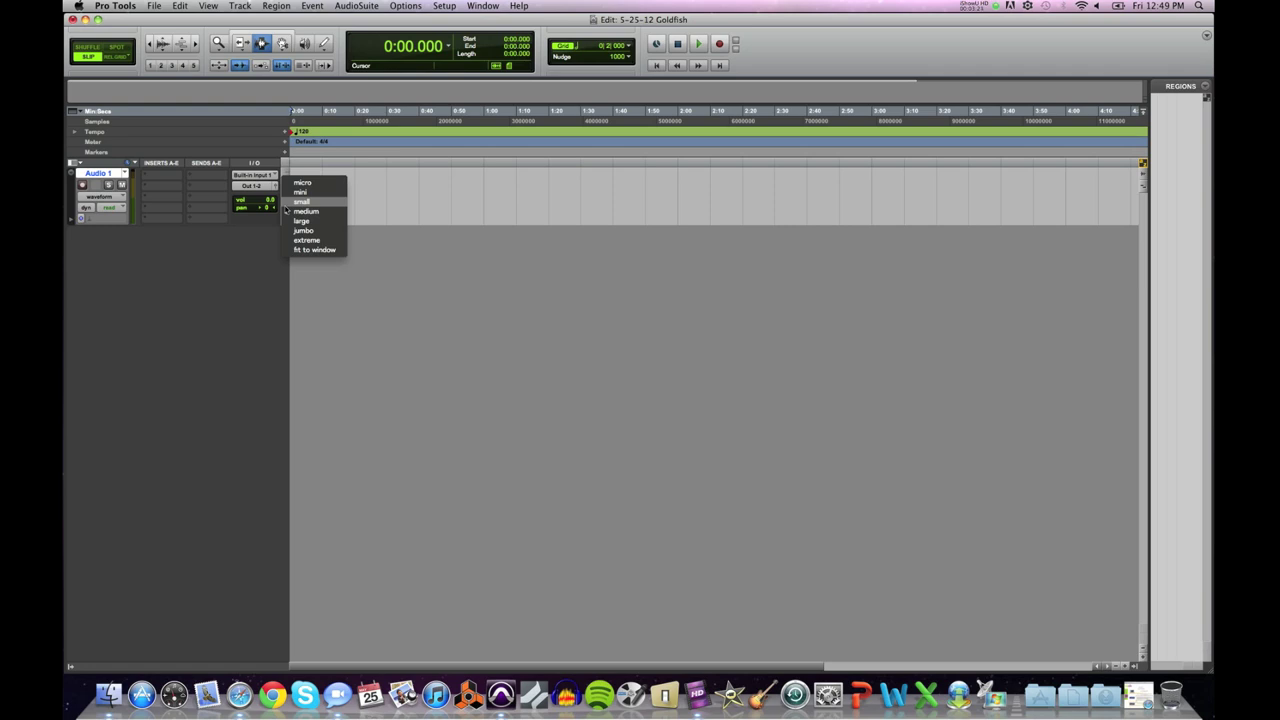
click(305, 211)
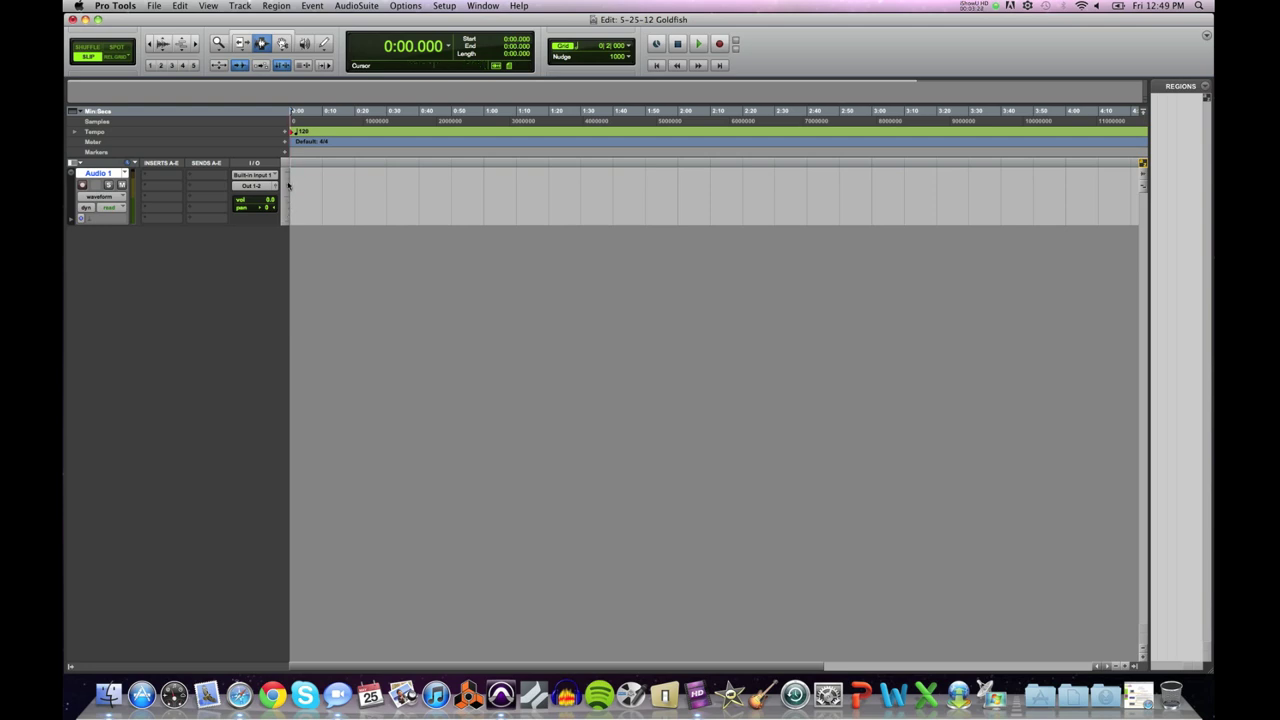
click(287, 191)
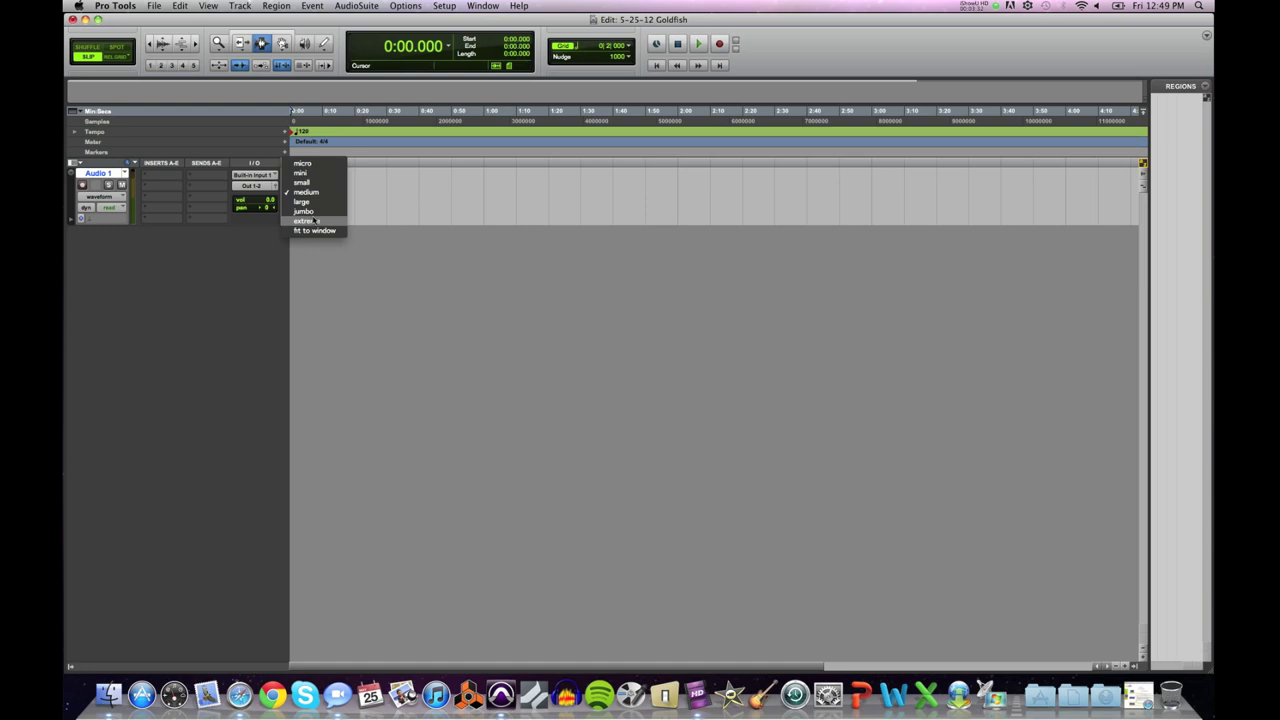
click(312, 220)
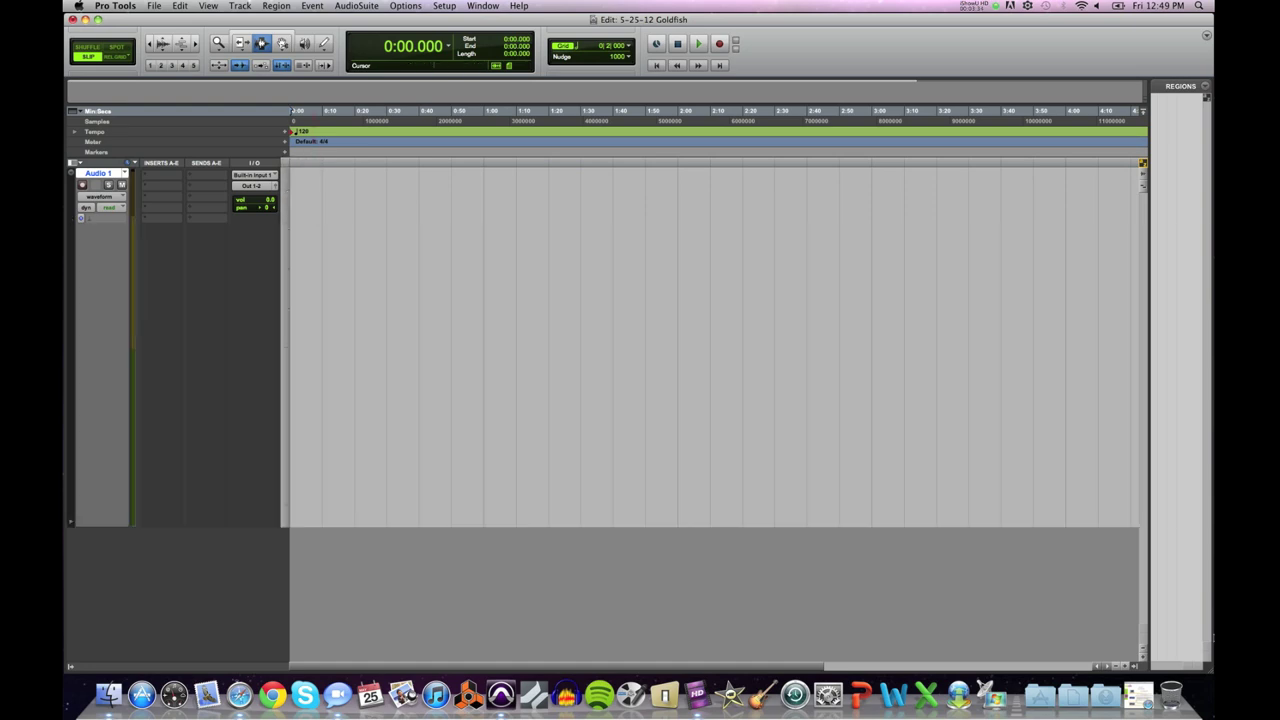
click(1133, 667)
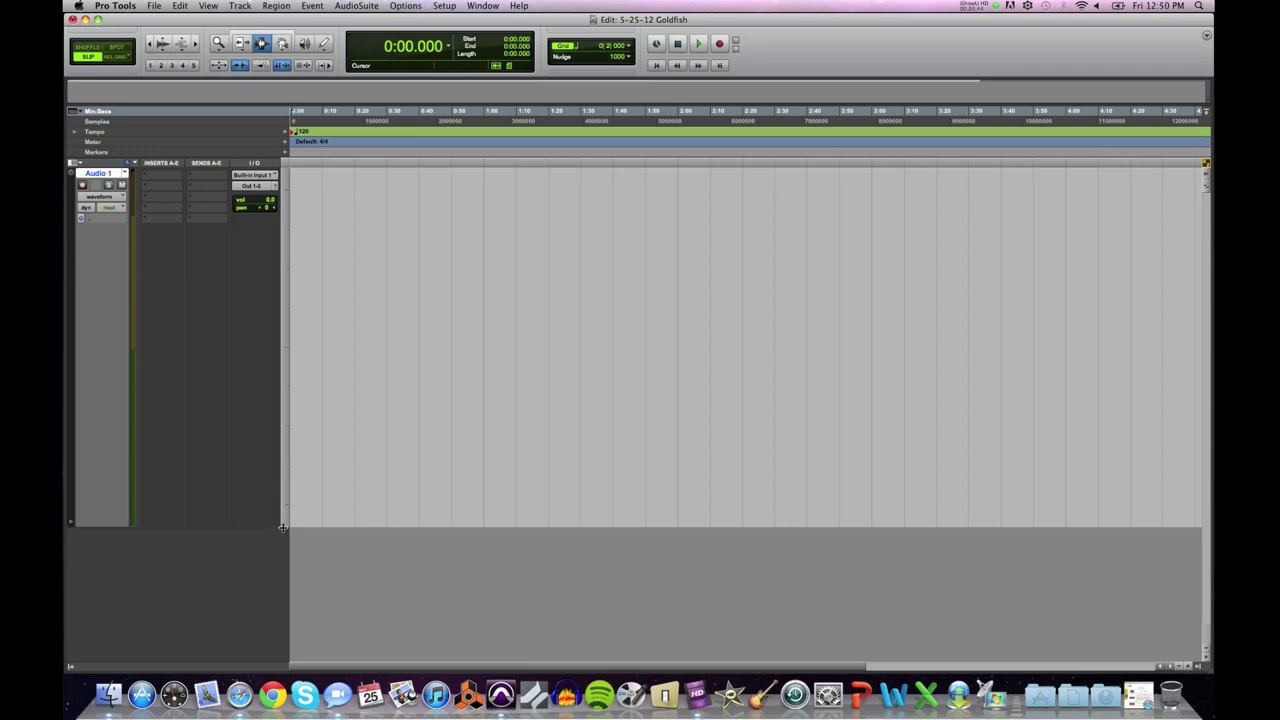
drag(282, 527, 282, 565)
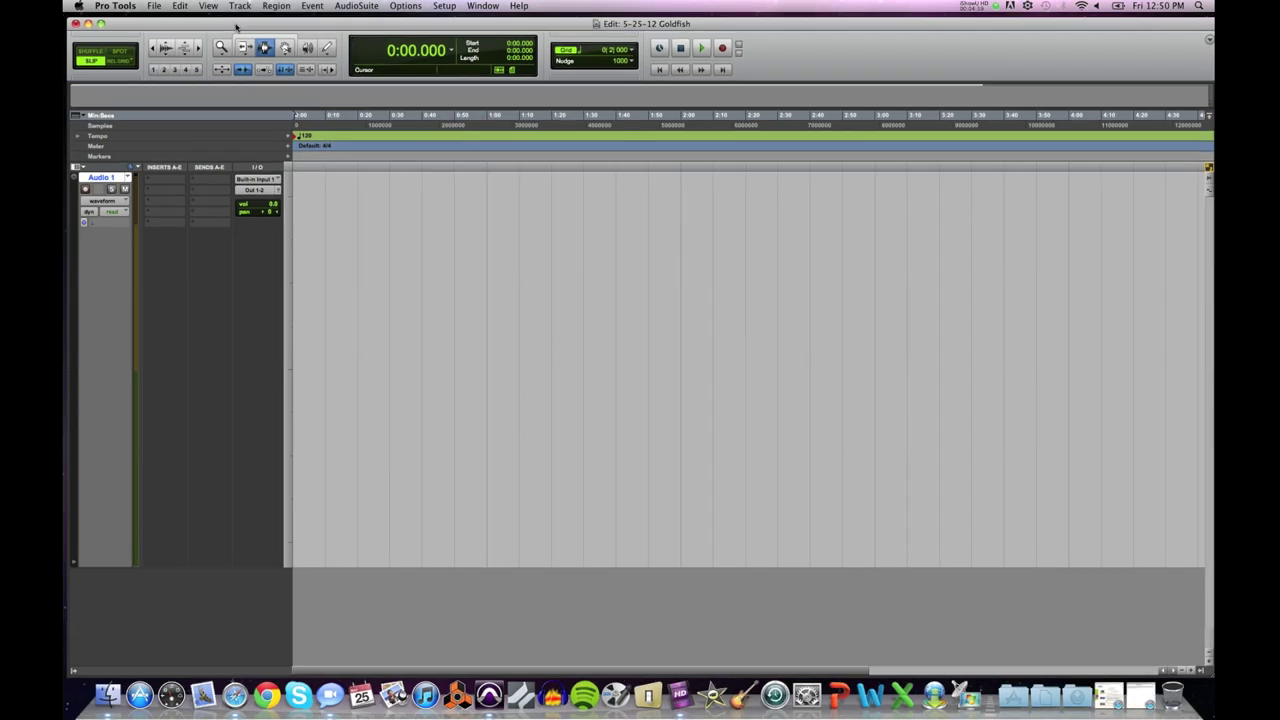
Step: Restore the Goldfish Crackers script window, move it aside, then minimize it to the Dock
click(1138, 700)
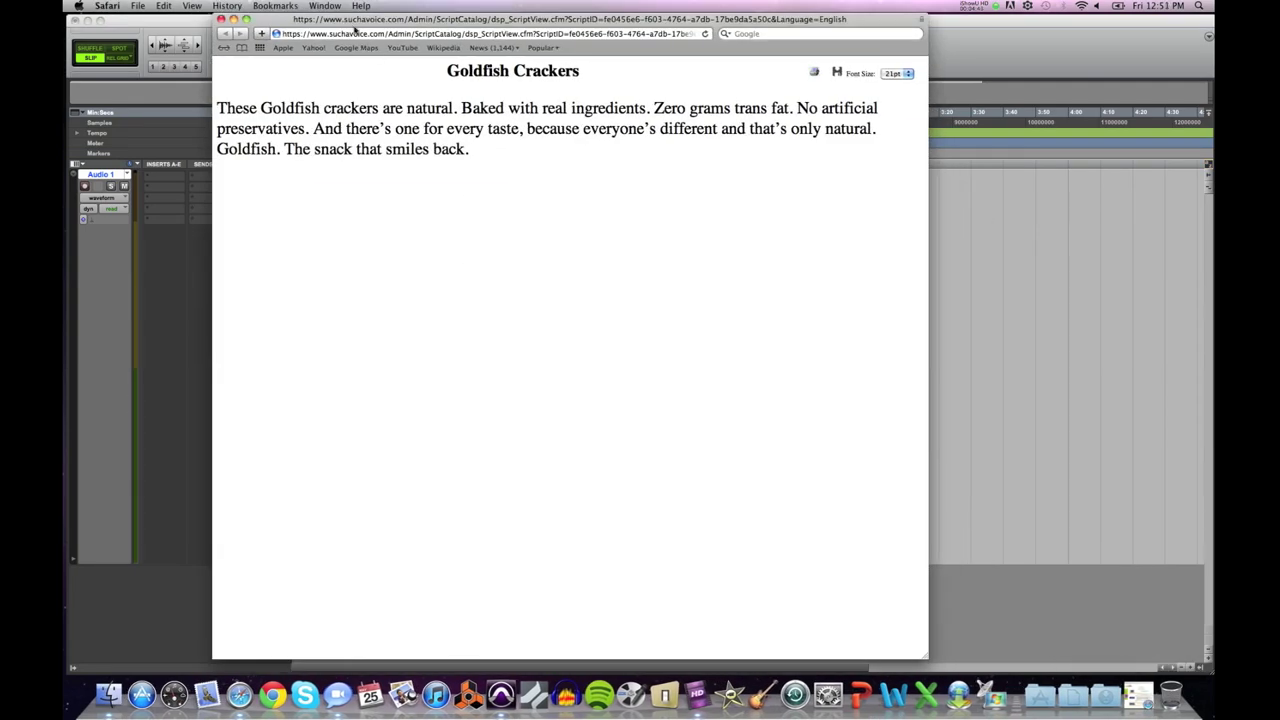
drag(350, 21, 565, 24)
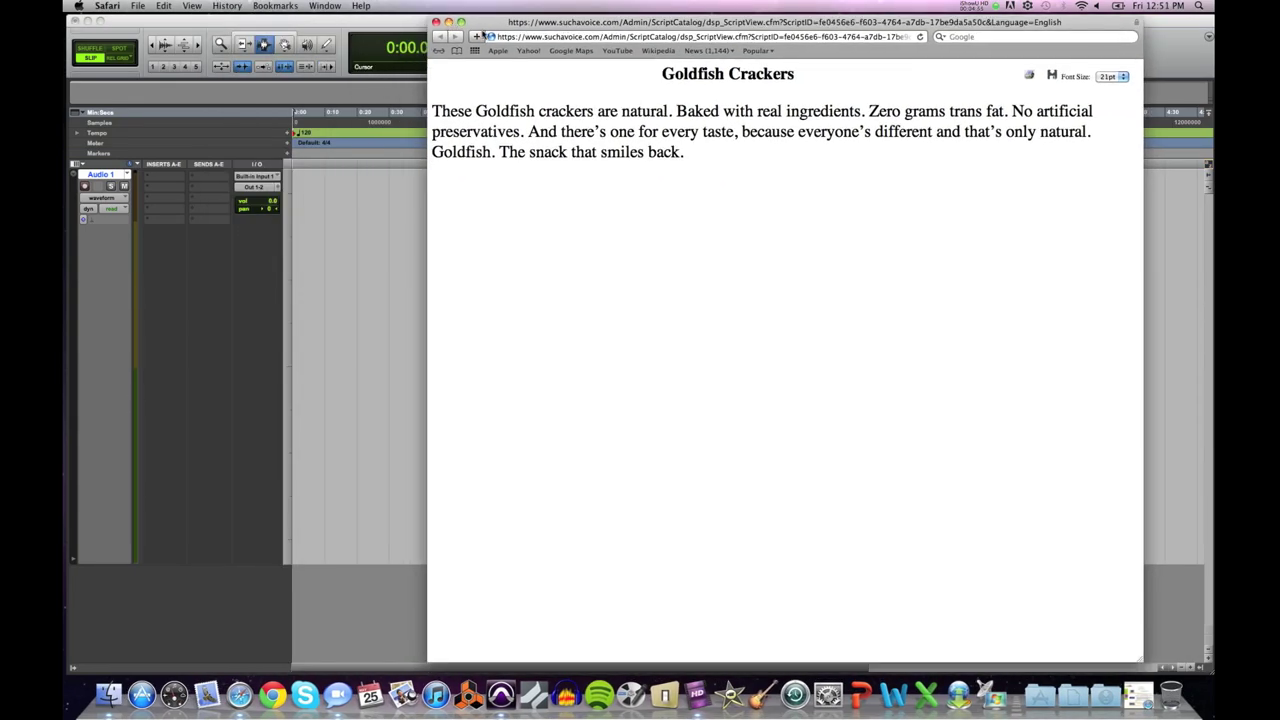
click(448, 22)
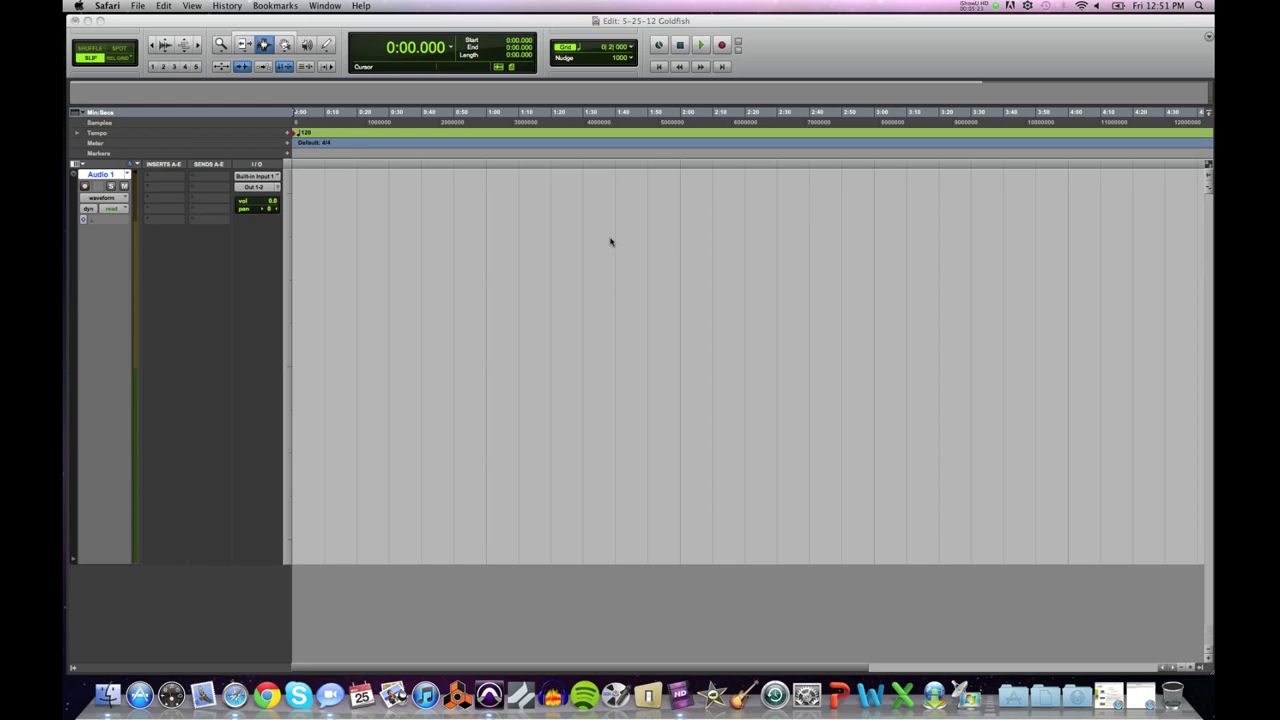
Step: Bring Pro Tools to the front and record-enable the Audio 1 track
click(608, 241)
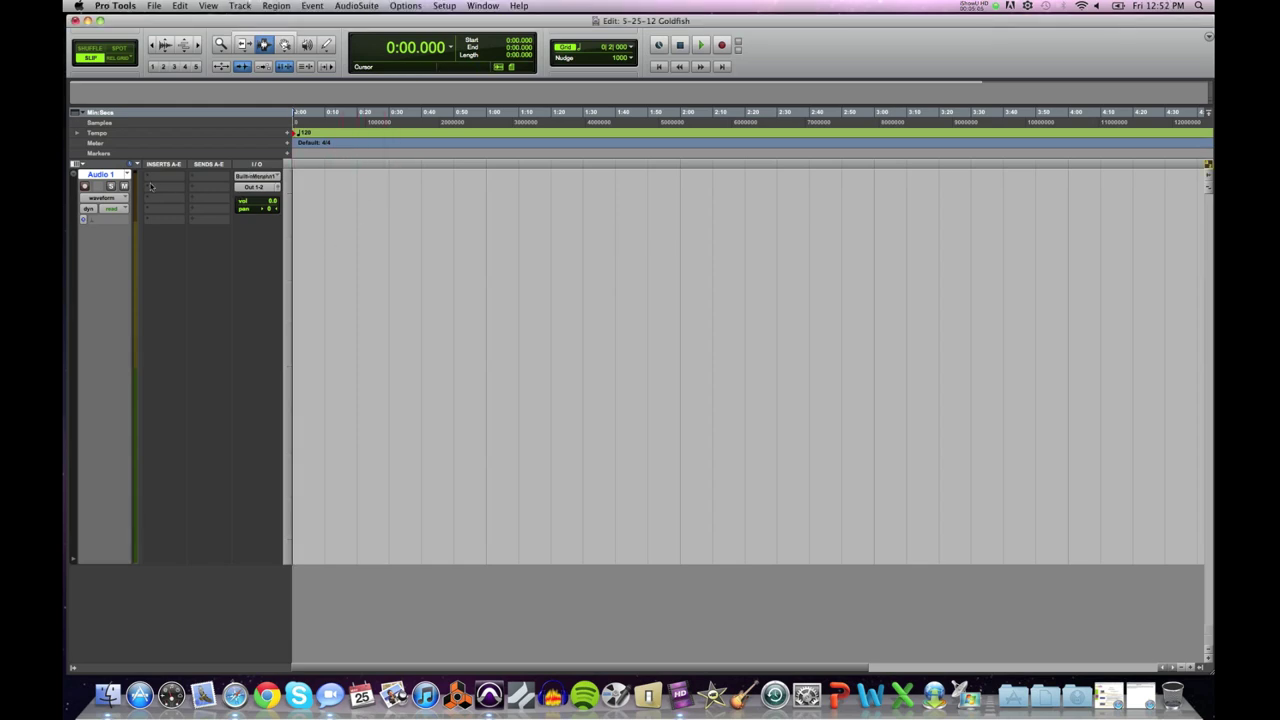
click(84, 187)
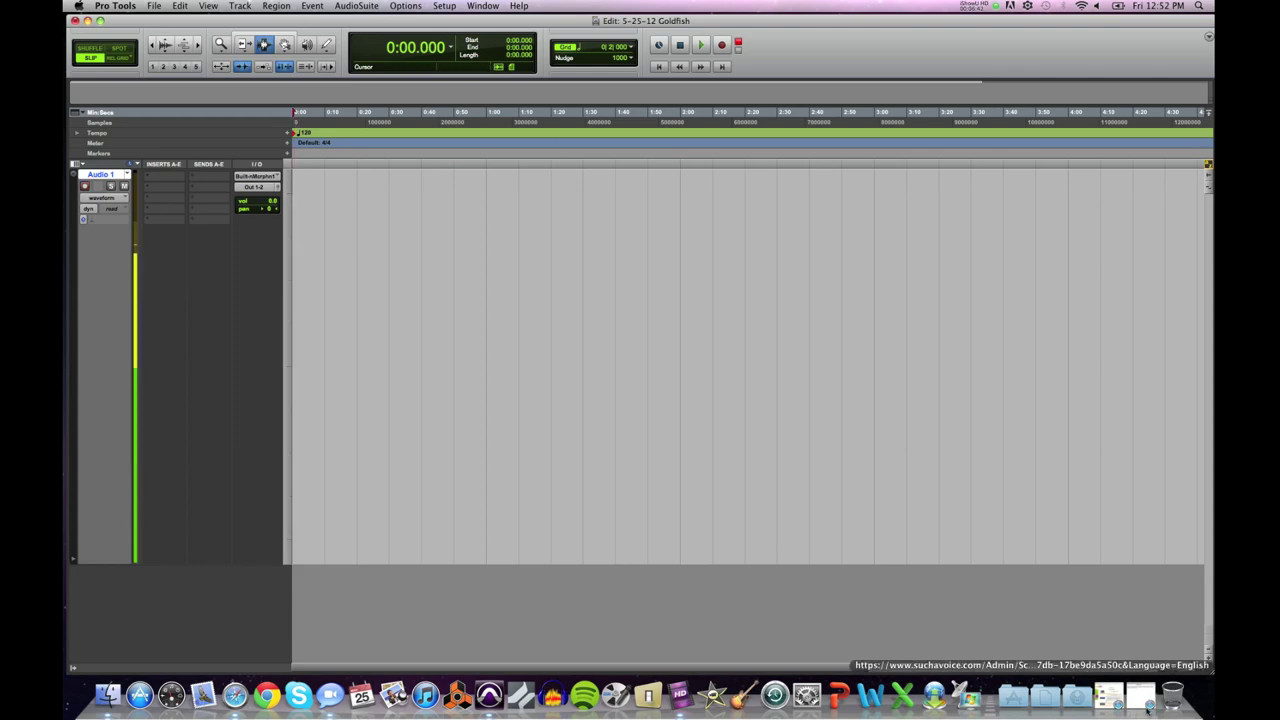
Step: Restore the Goldfish Crackers script window from the Dock over the session
click(1142, 700)
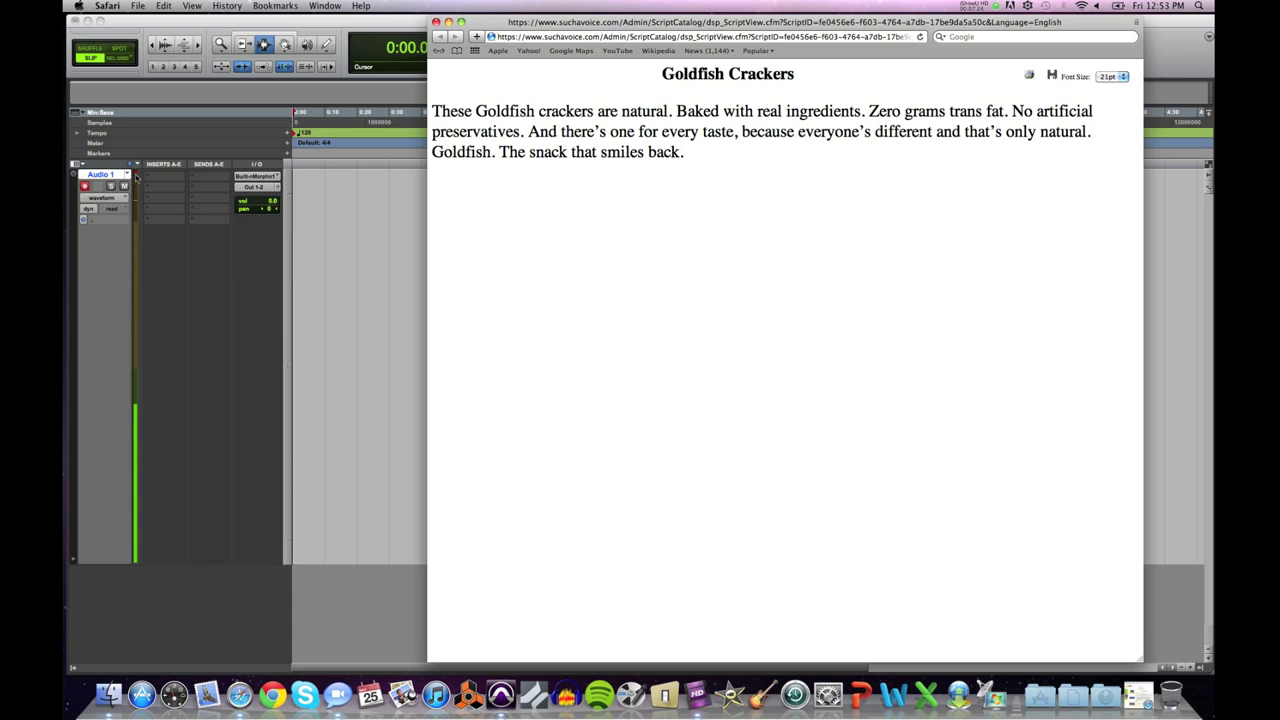
Step: Bring the Pro Tools Edit window back in front of the Safari script
click(135, 177)
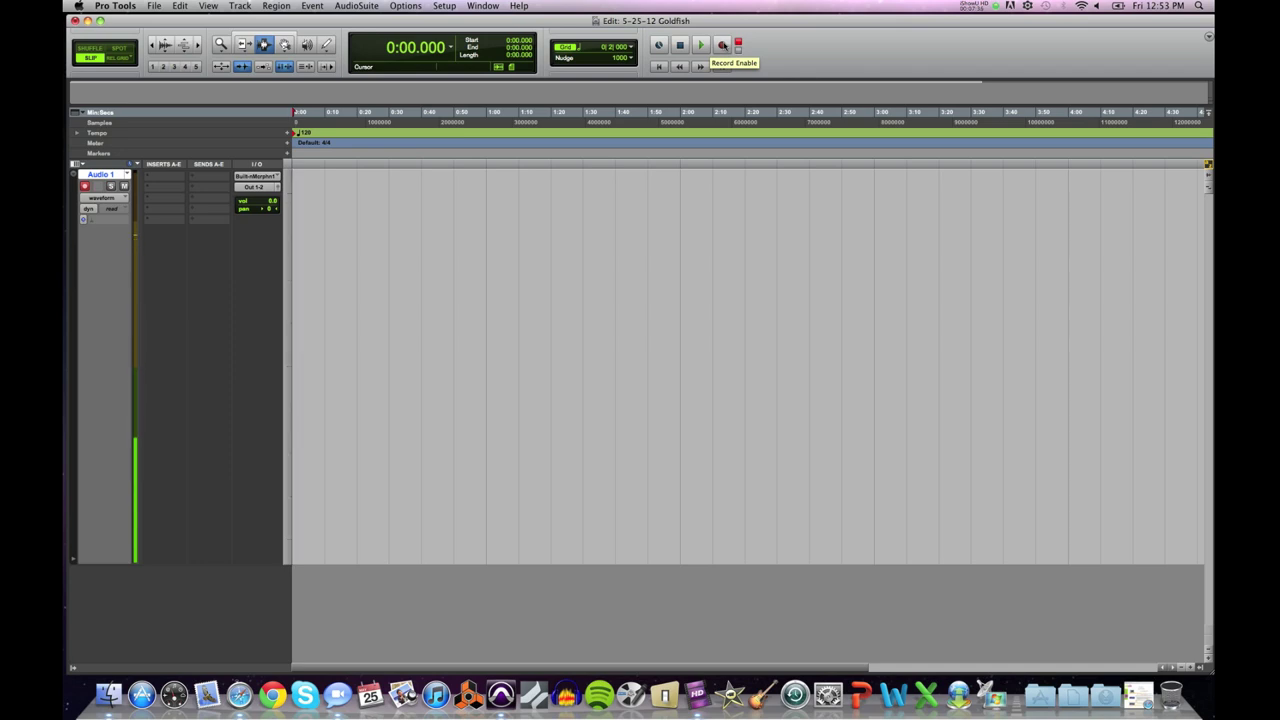
Step: Arm the transport and start recording the voice-over onto Audio 1
click(722, 45)
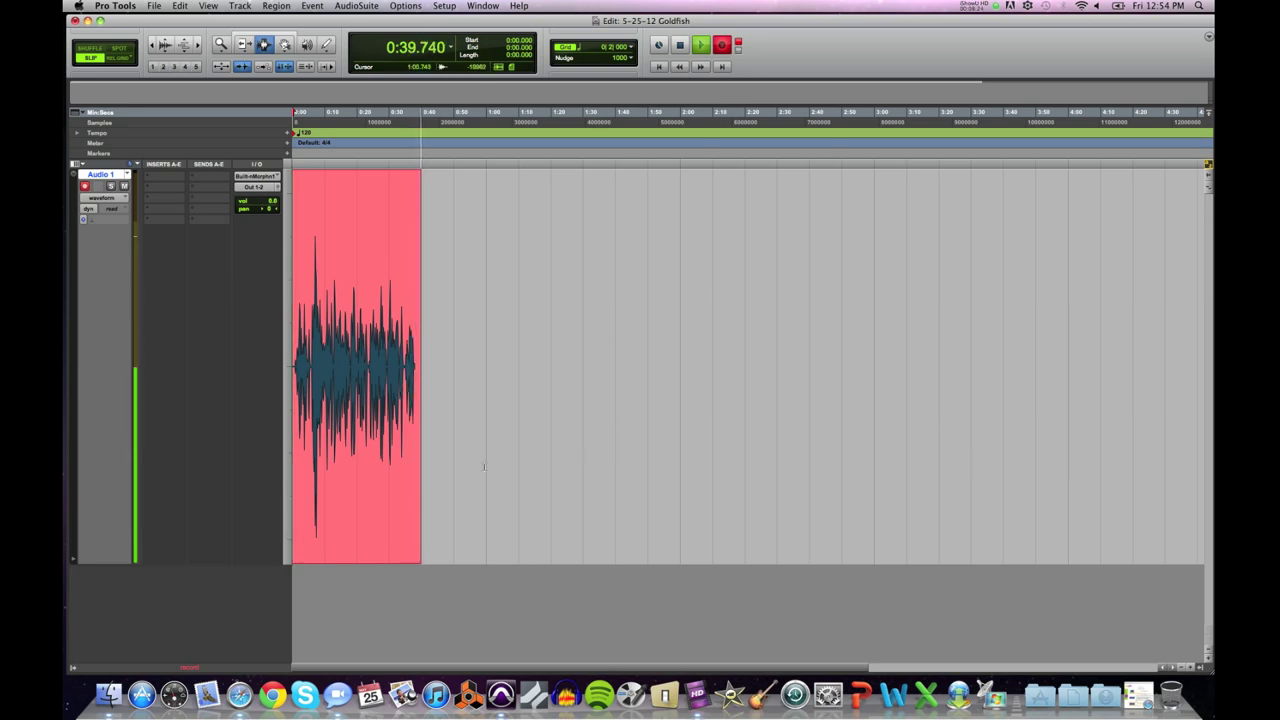
Step: Bring up the Goldfish Crackers script in Safari, read it while recording, then minimize it
key(super+Tab)
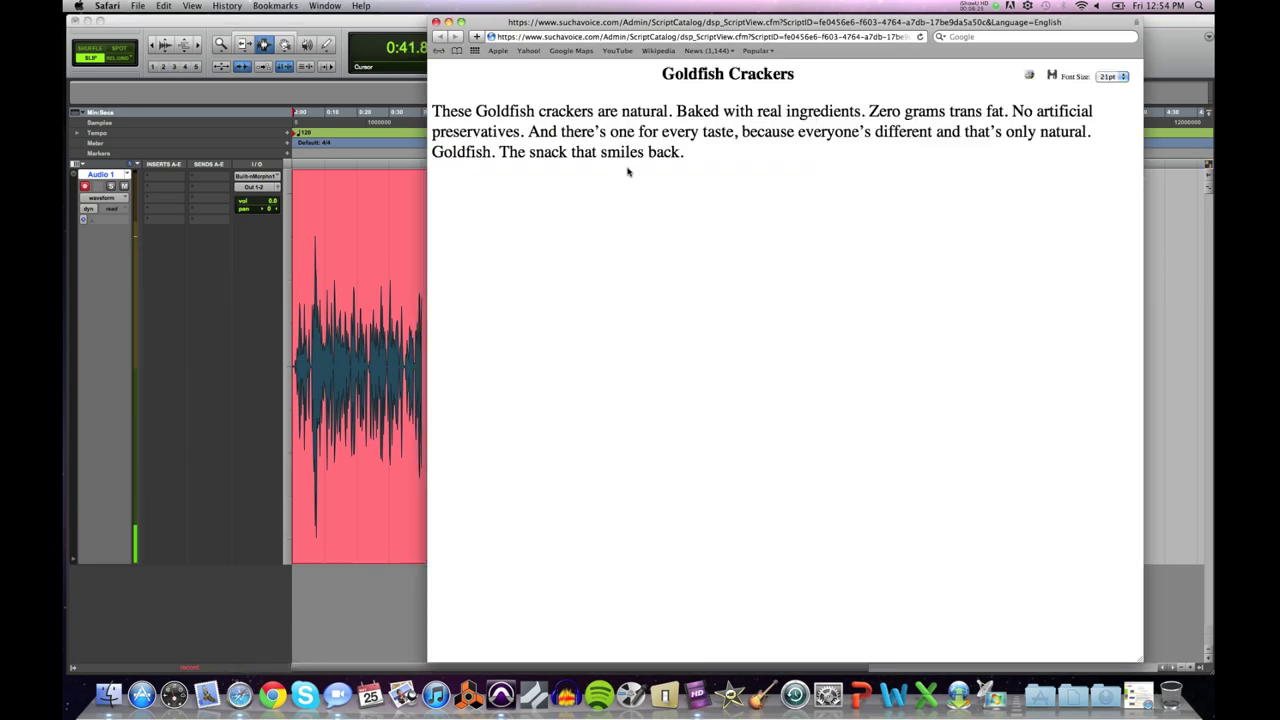
drag(625, 30, 644, 27)
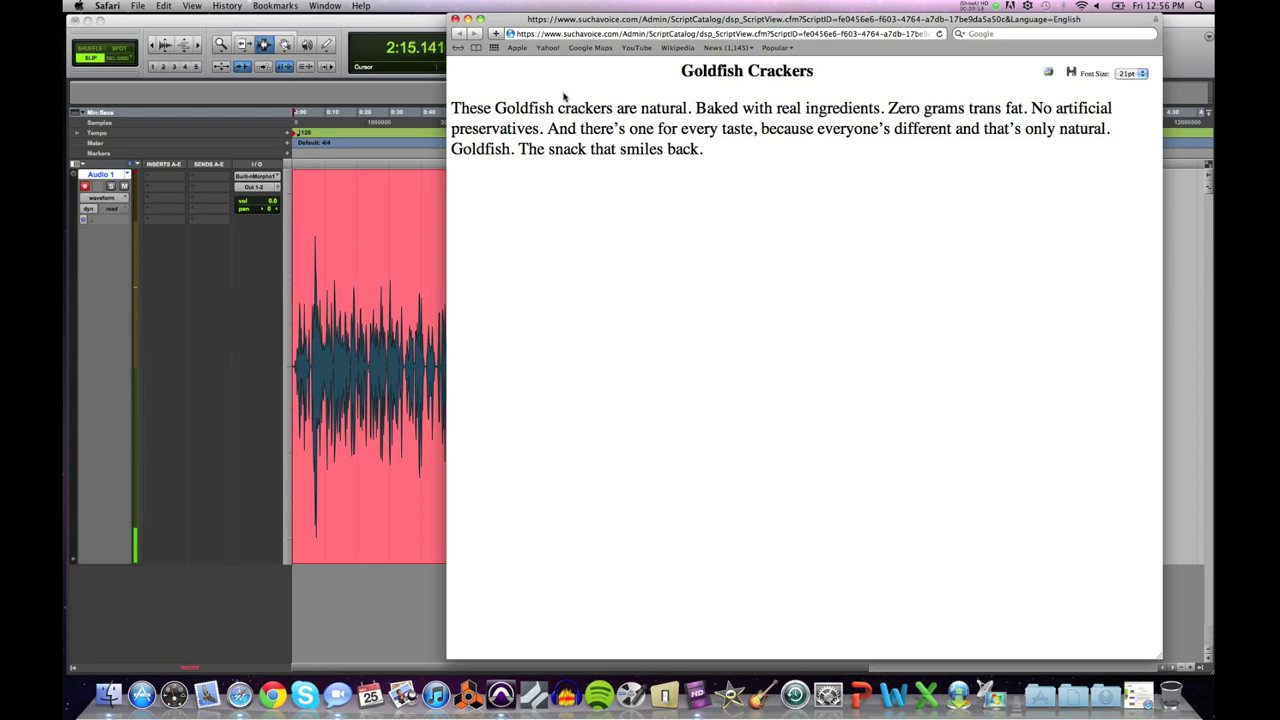
click(467, 20)
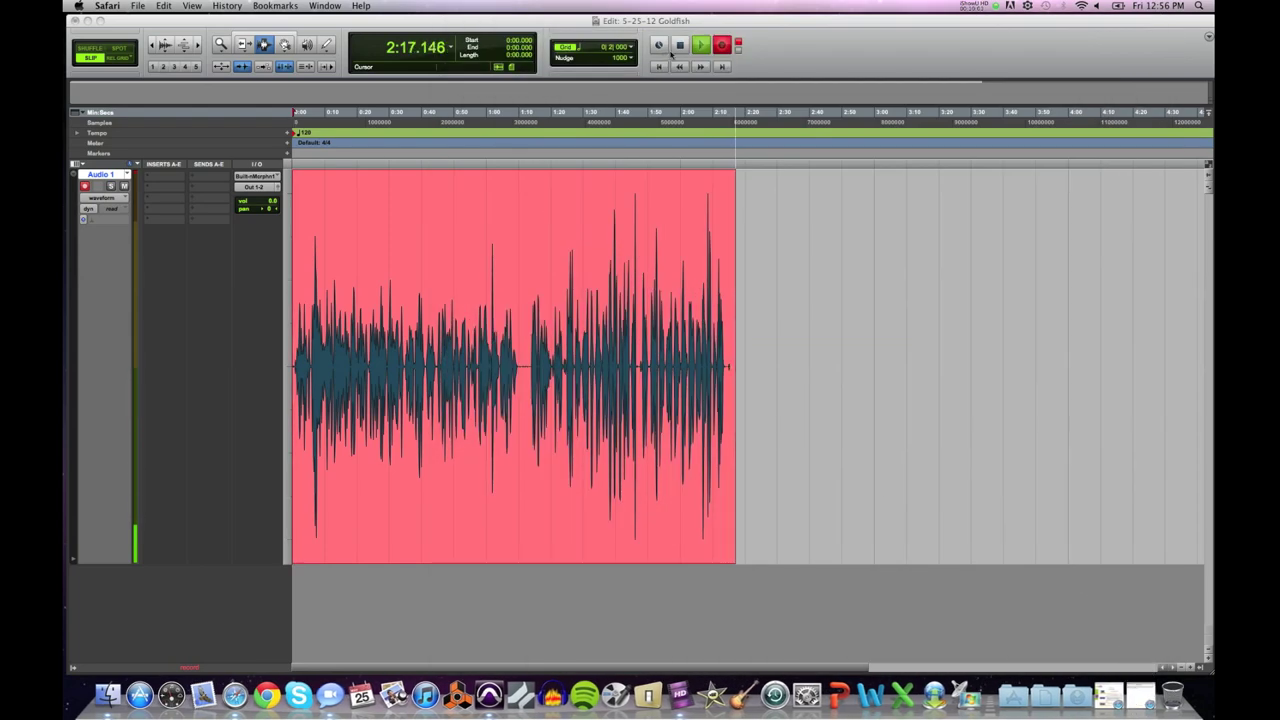
Step: Stop recording, disarm Audio 1, and bring the Goldfish Crackers script back from the Dock
click(679, 45)
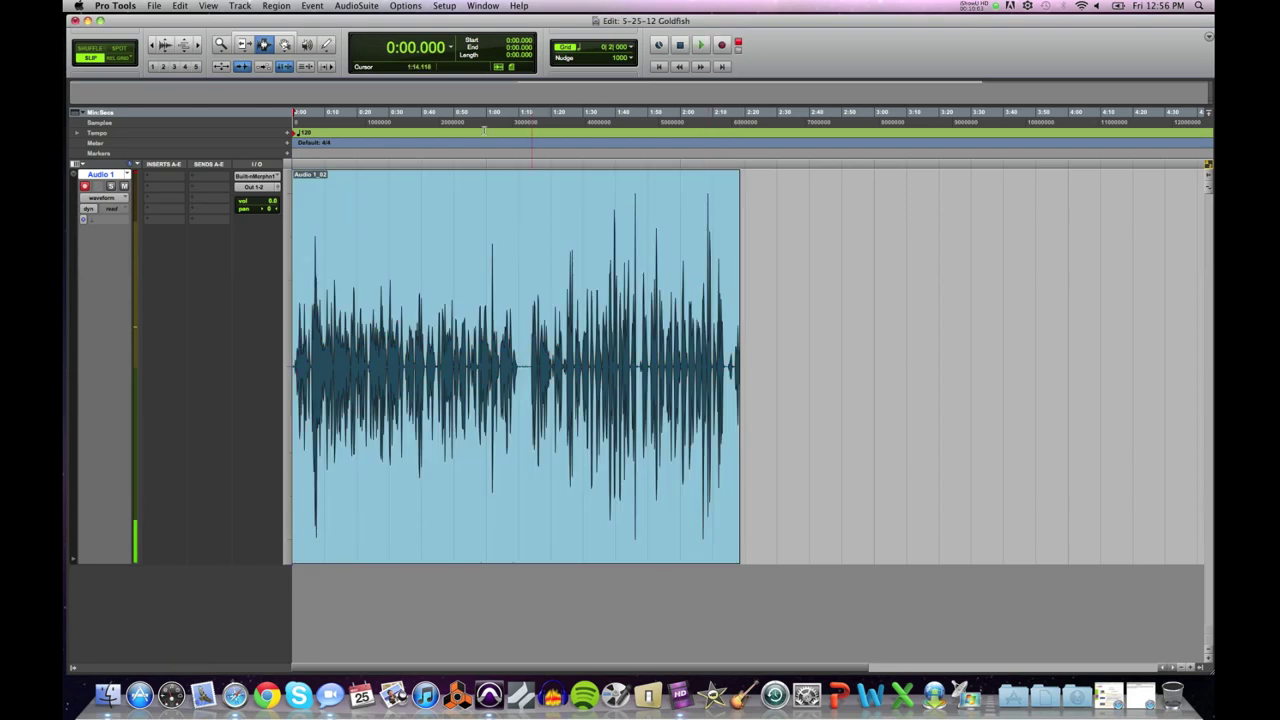
click(632, 115)
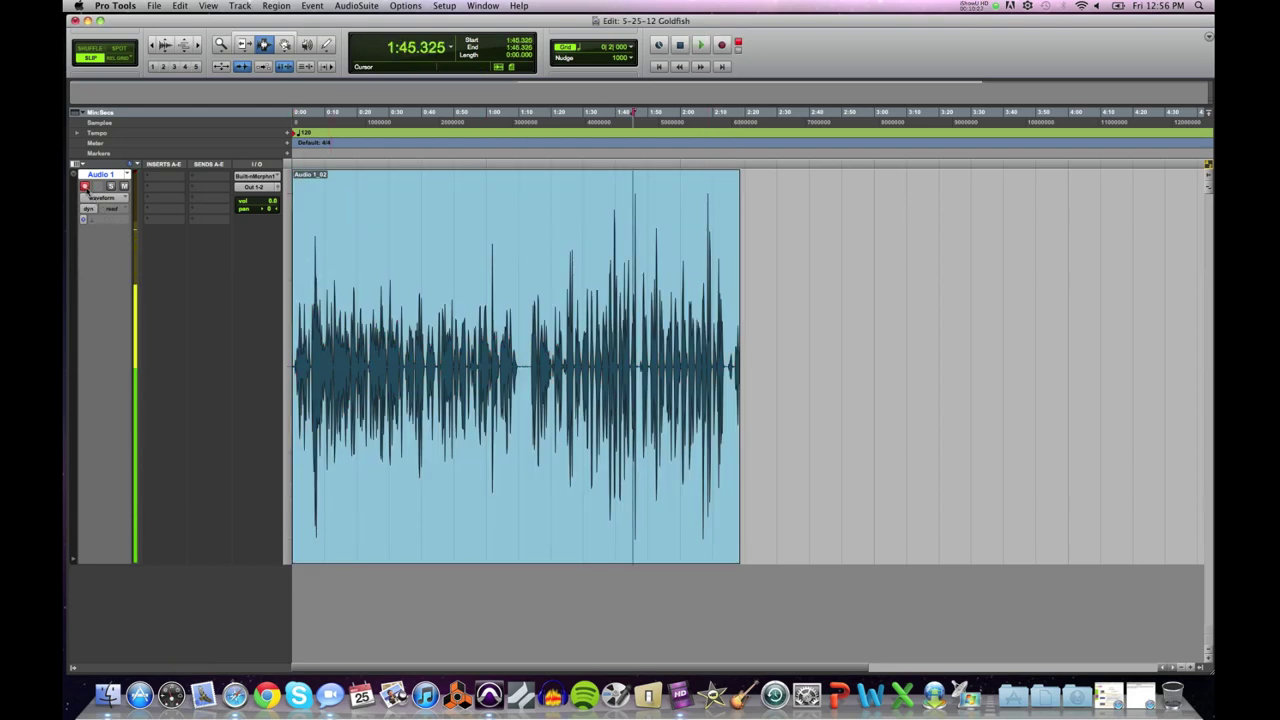
click(85, 187)
click(523, 342)
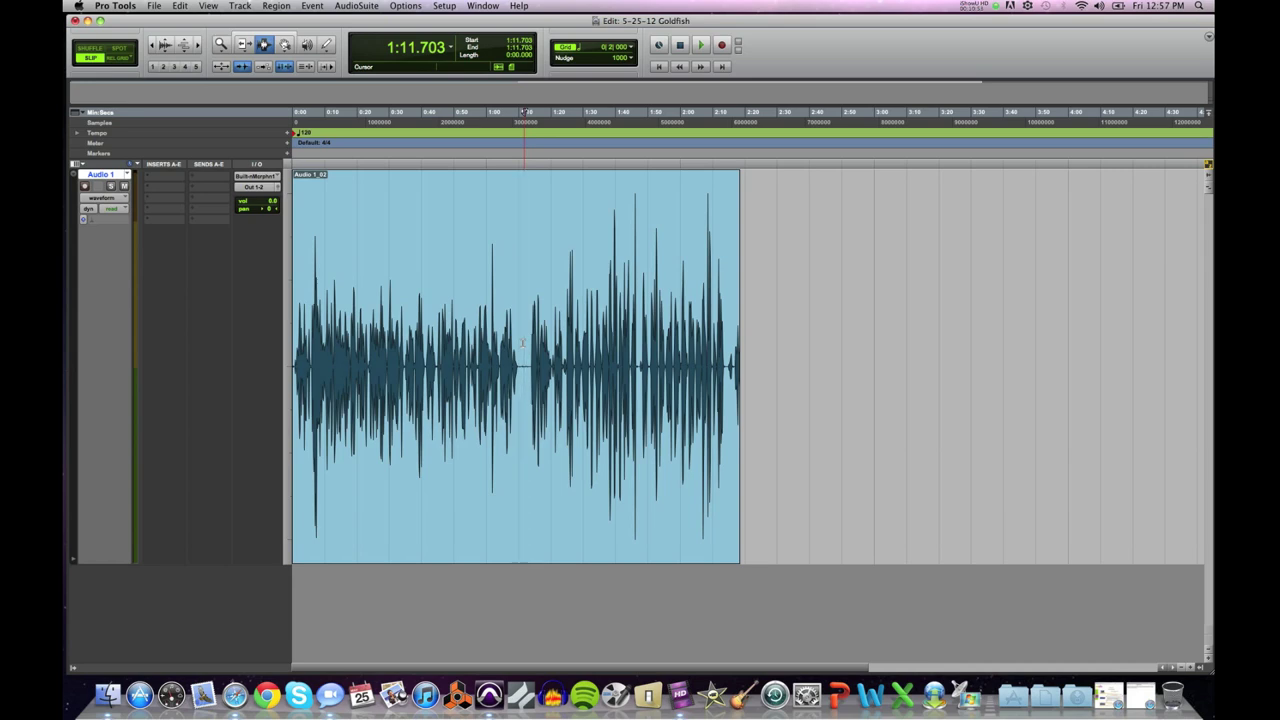
click(1128, 700)
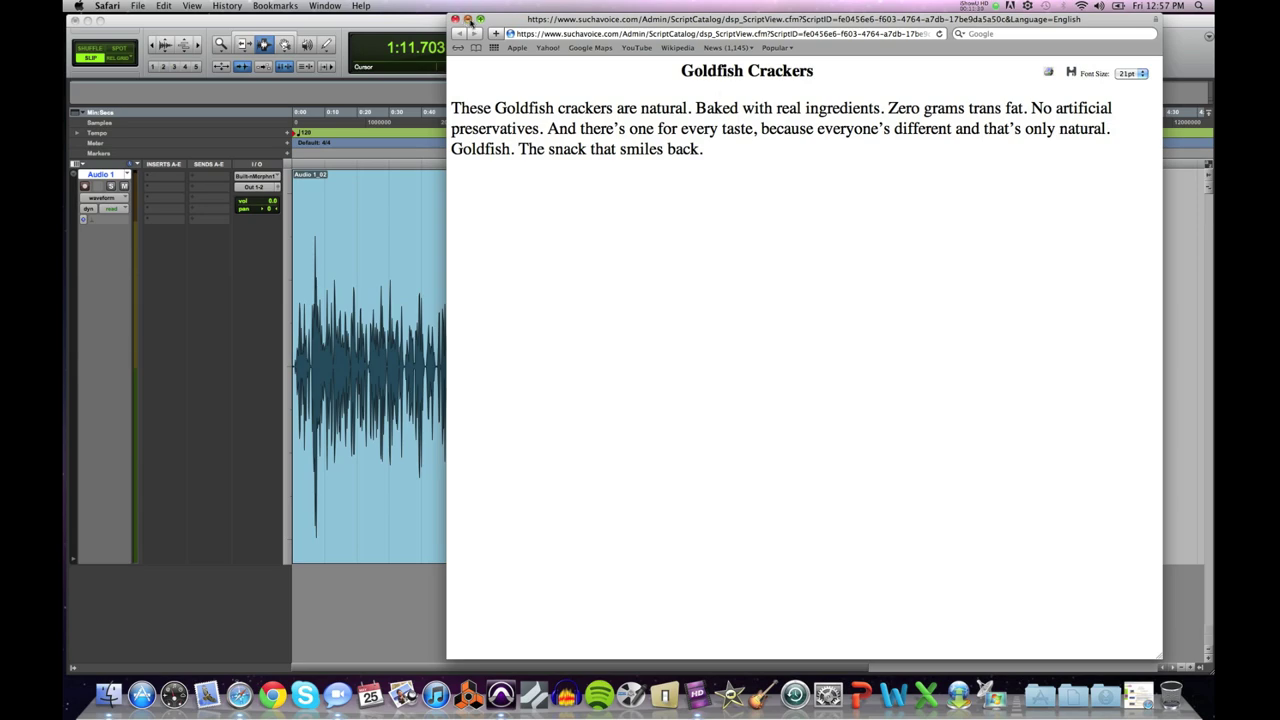
Step: Minimize the Safari script window, restore it from the Dock, then minimize it again
click(468, 20)
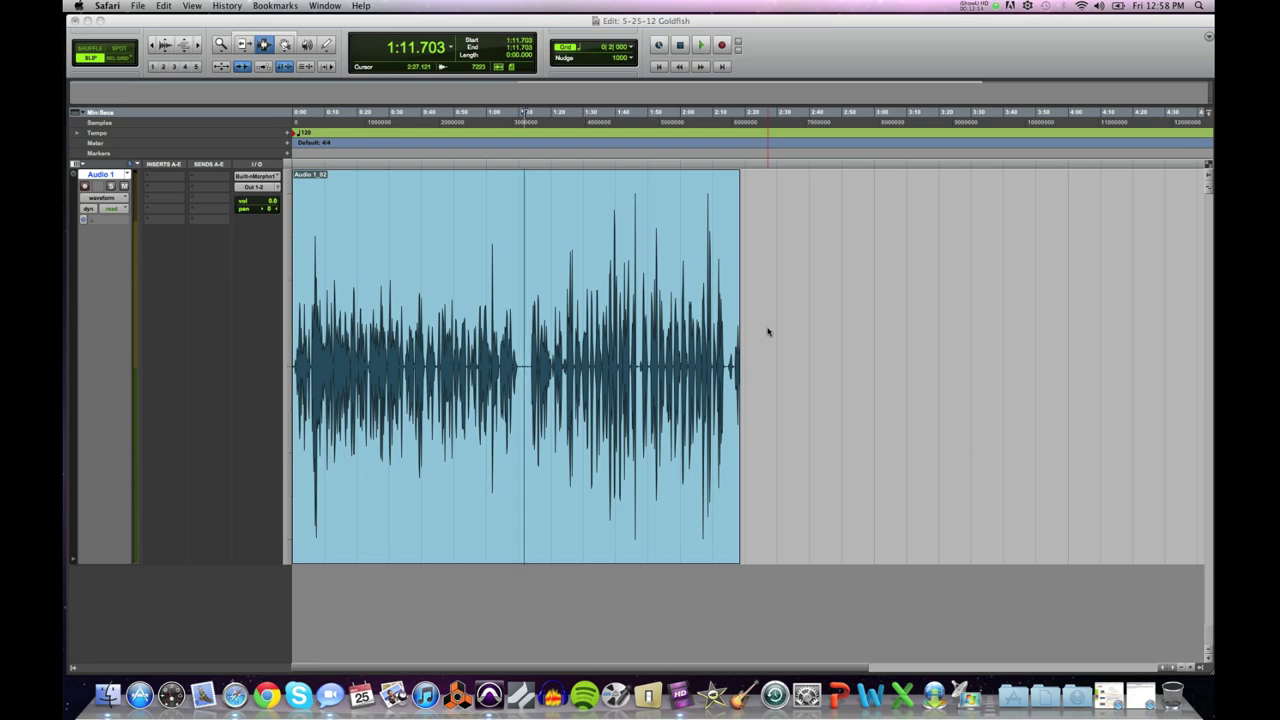
click(1141, 694)
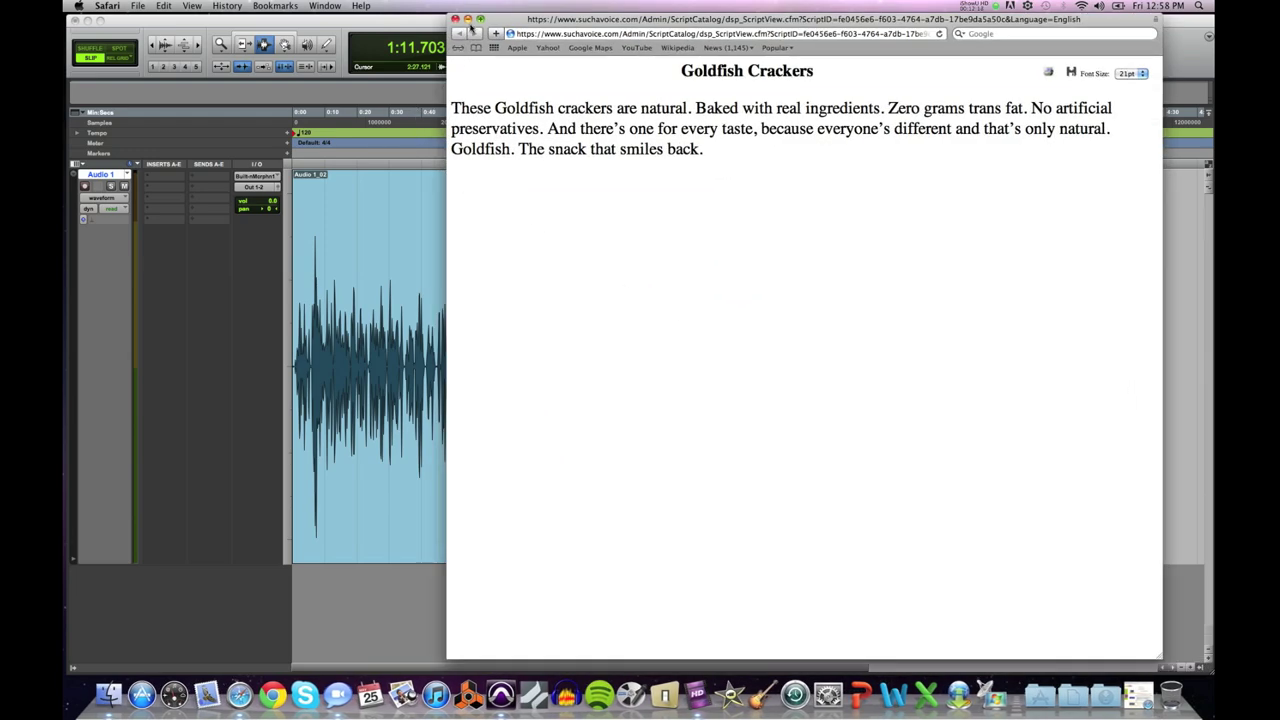
click(467, 20)
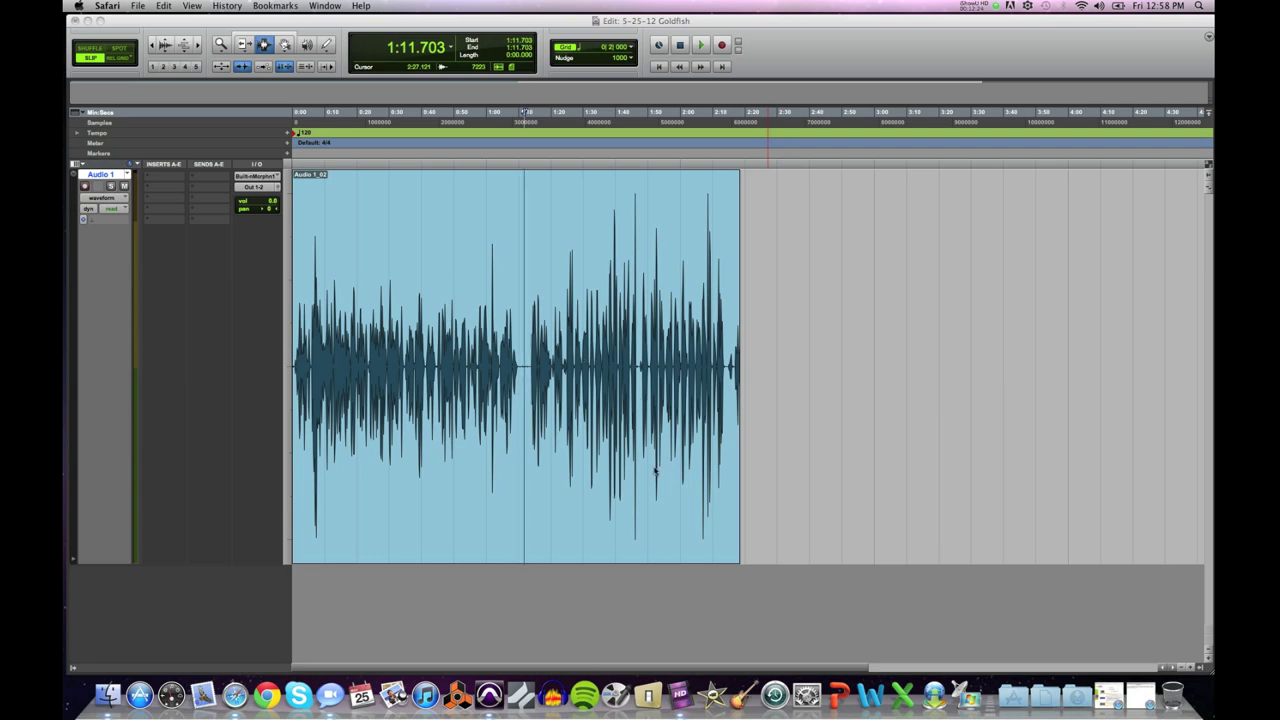
double_click(655, 470)
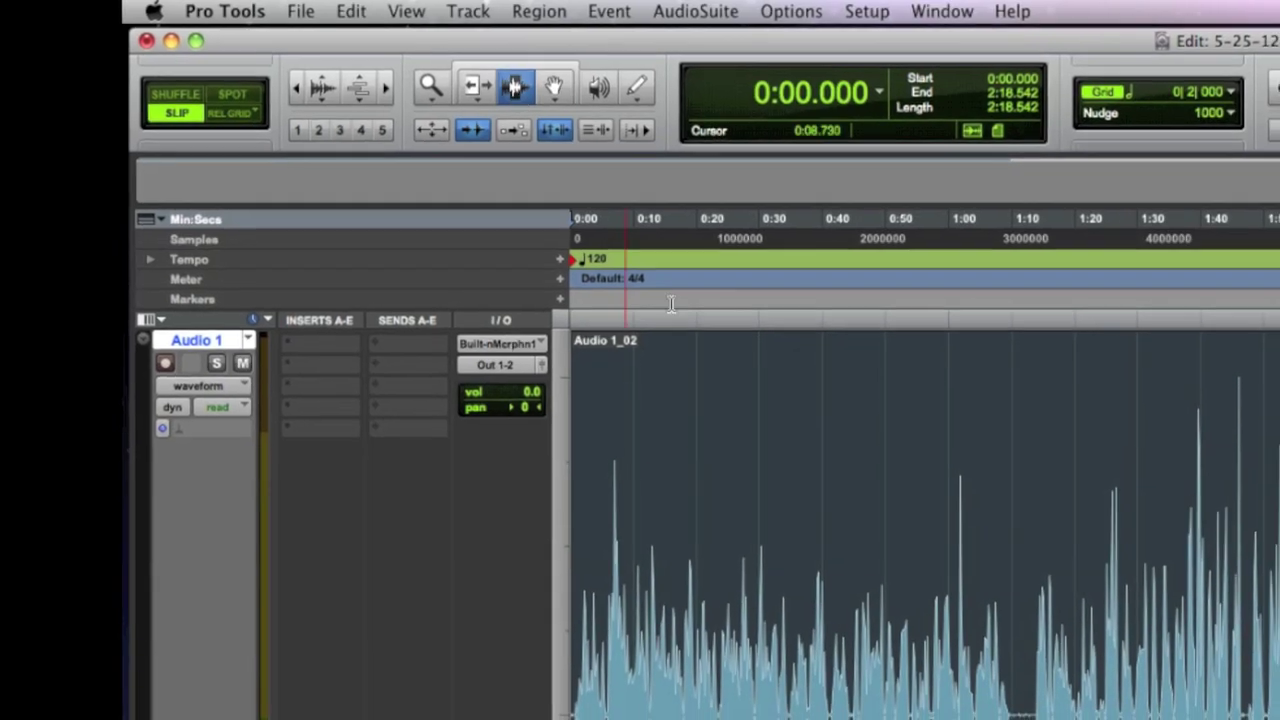
click(546, 400)
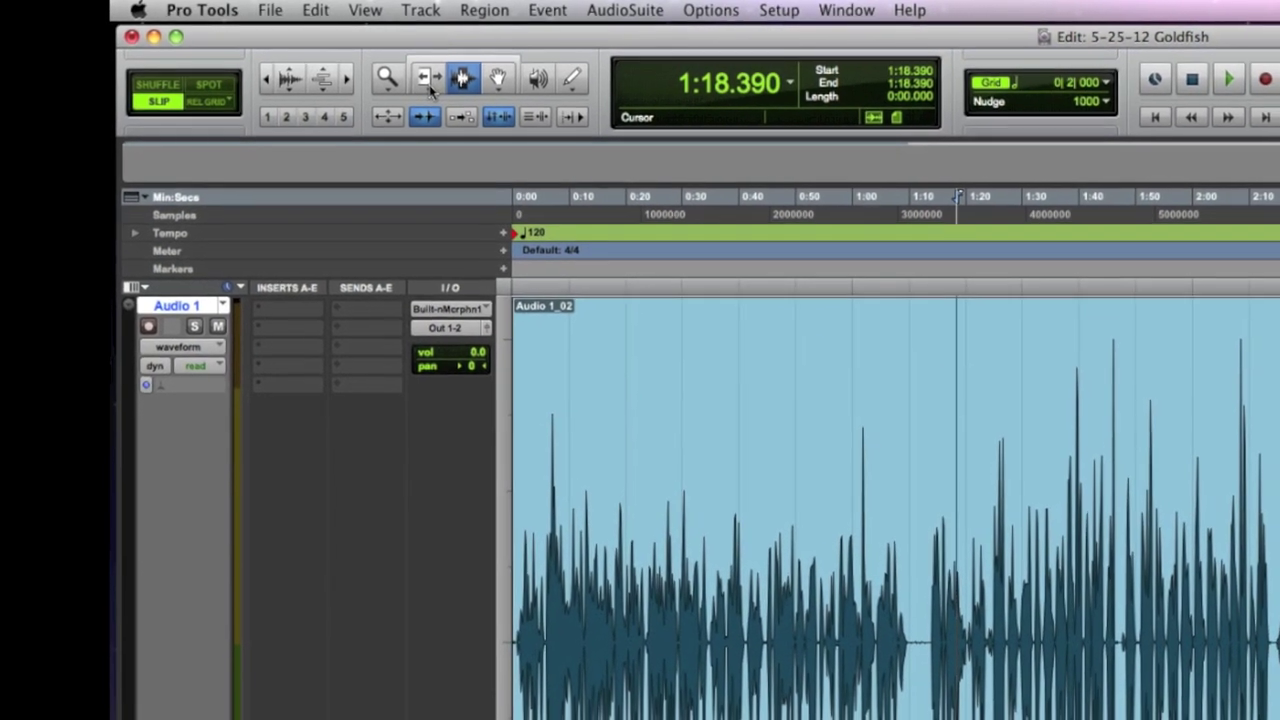
click(449, 77)
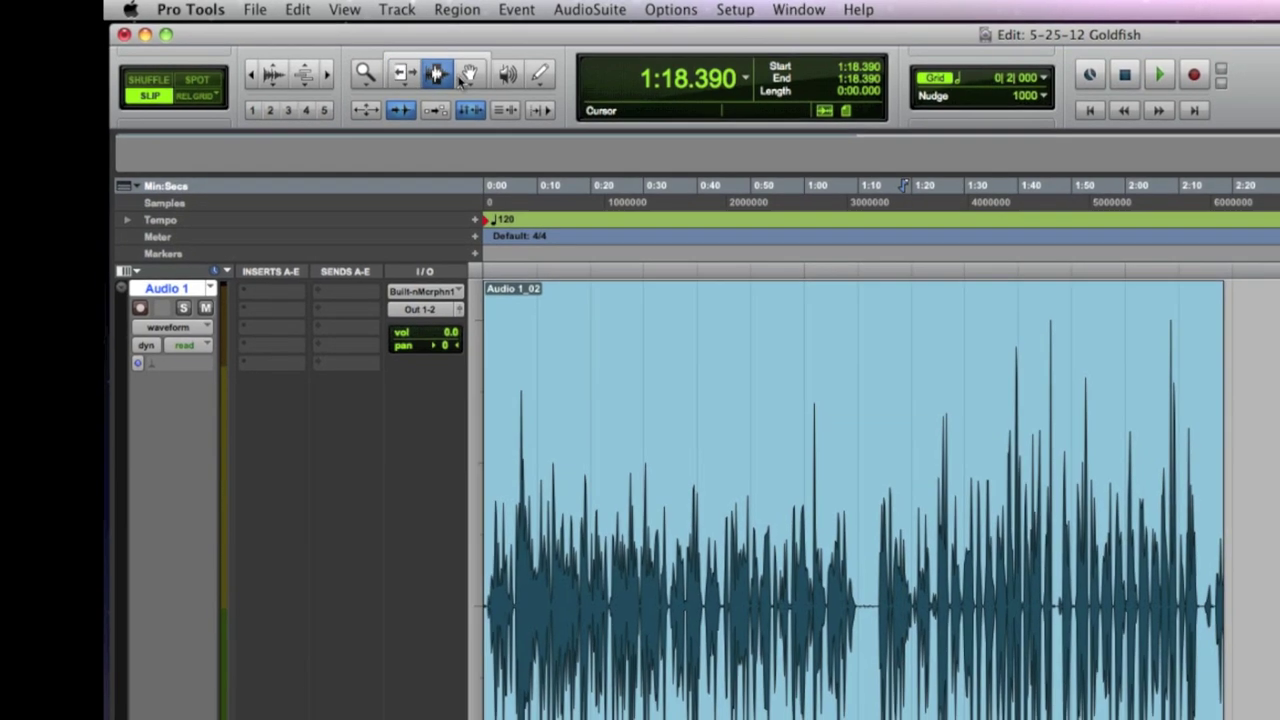
click(484, 77)
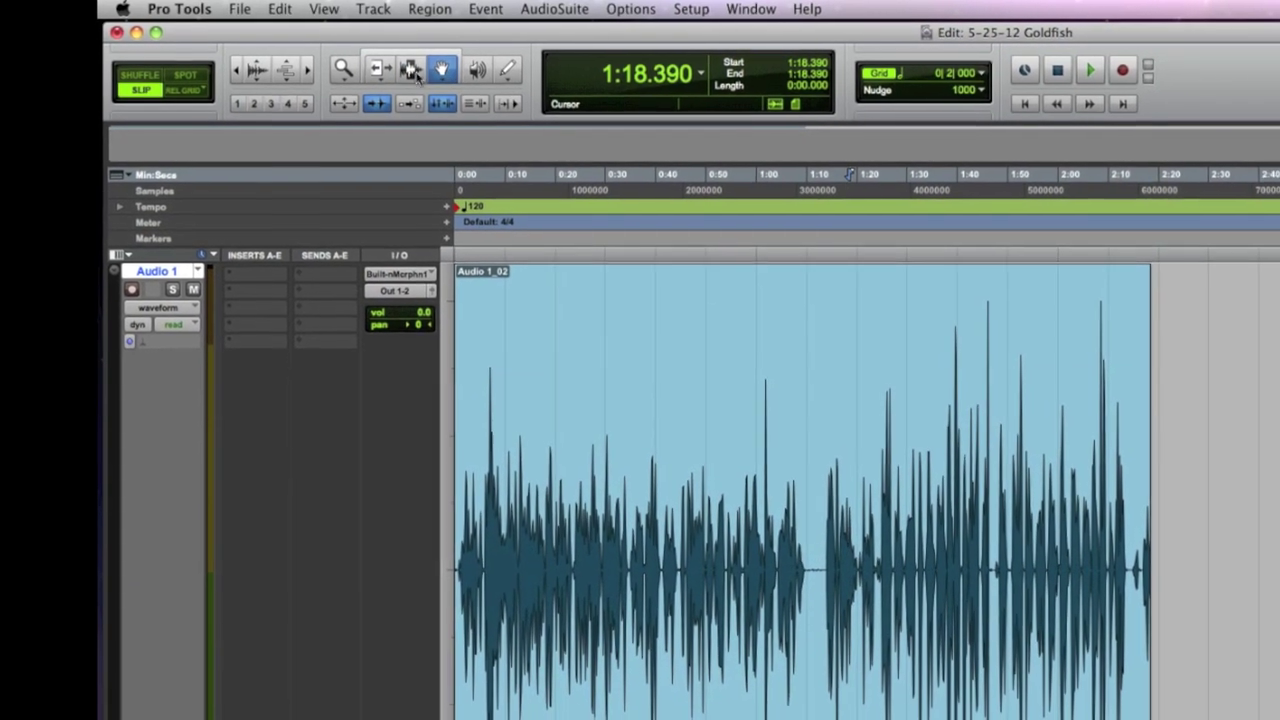
click(398, 78)
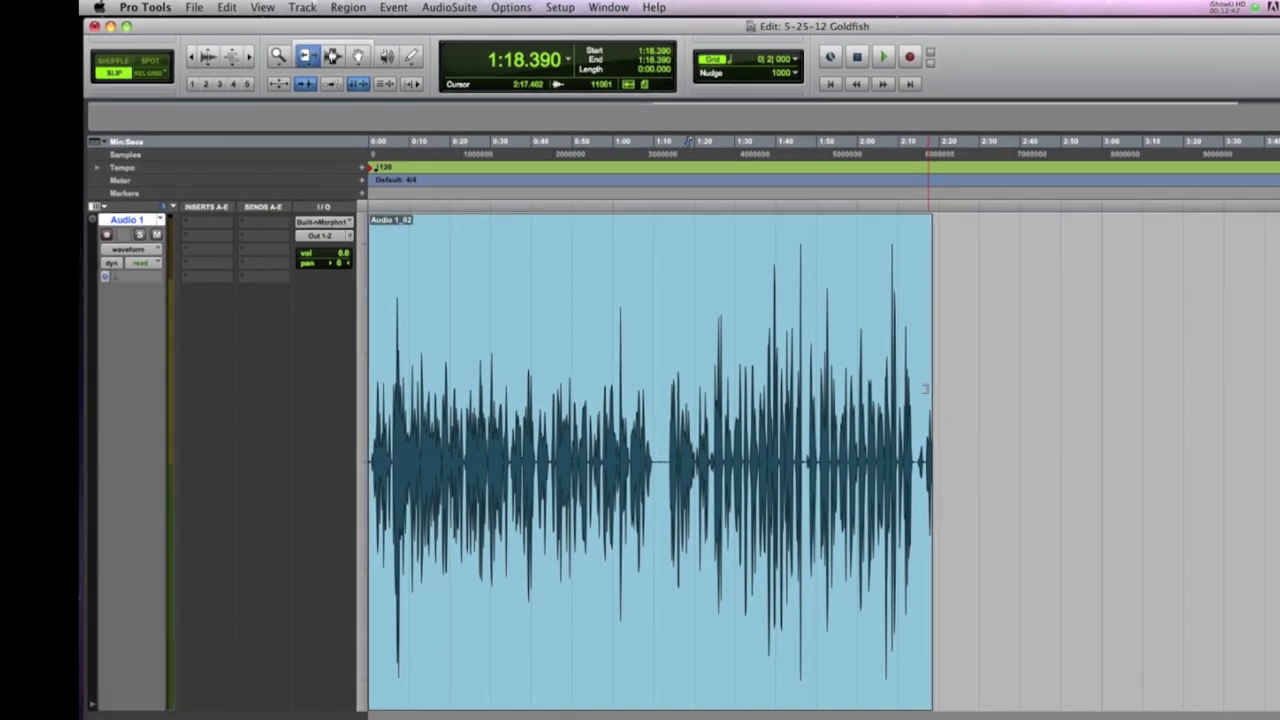
drag(889, 372, 964, 373)
drag(878, 340, 725, 335)
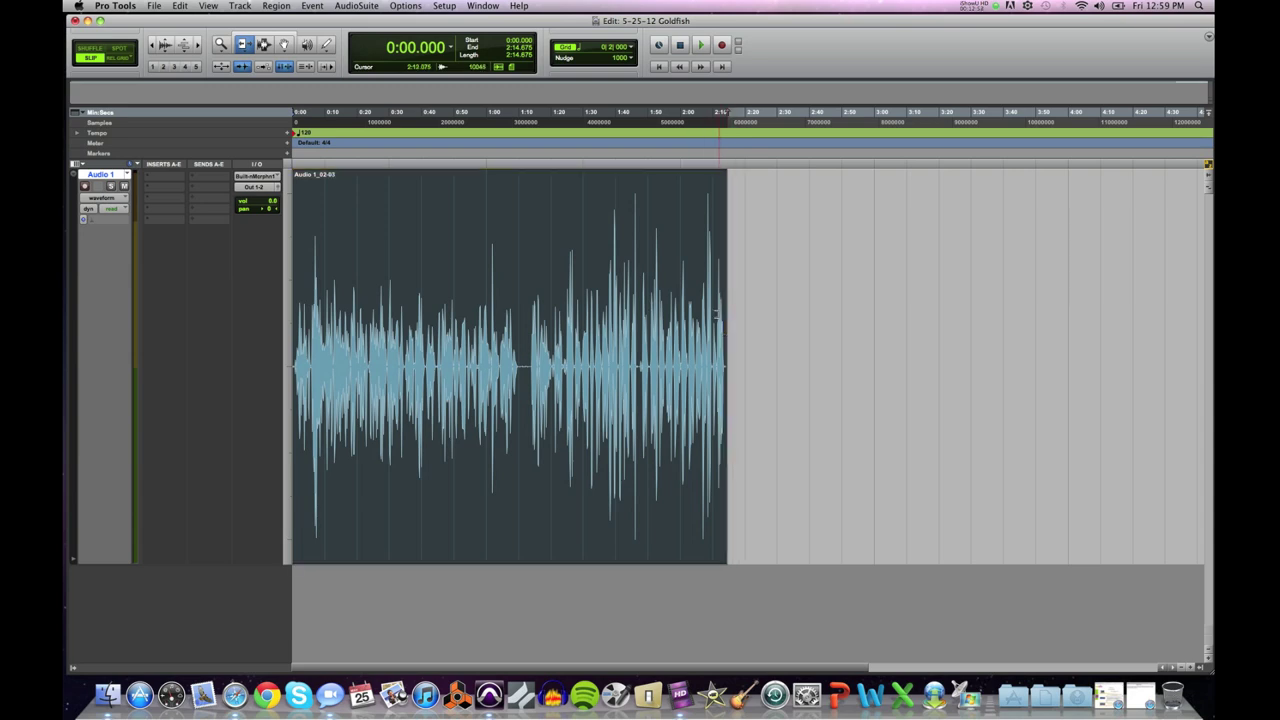
key(super+z)
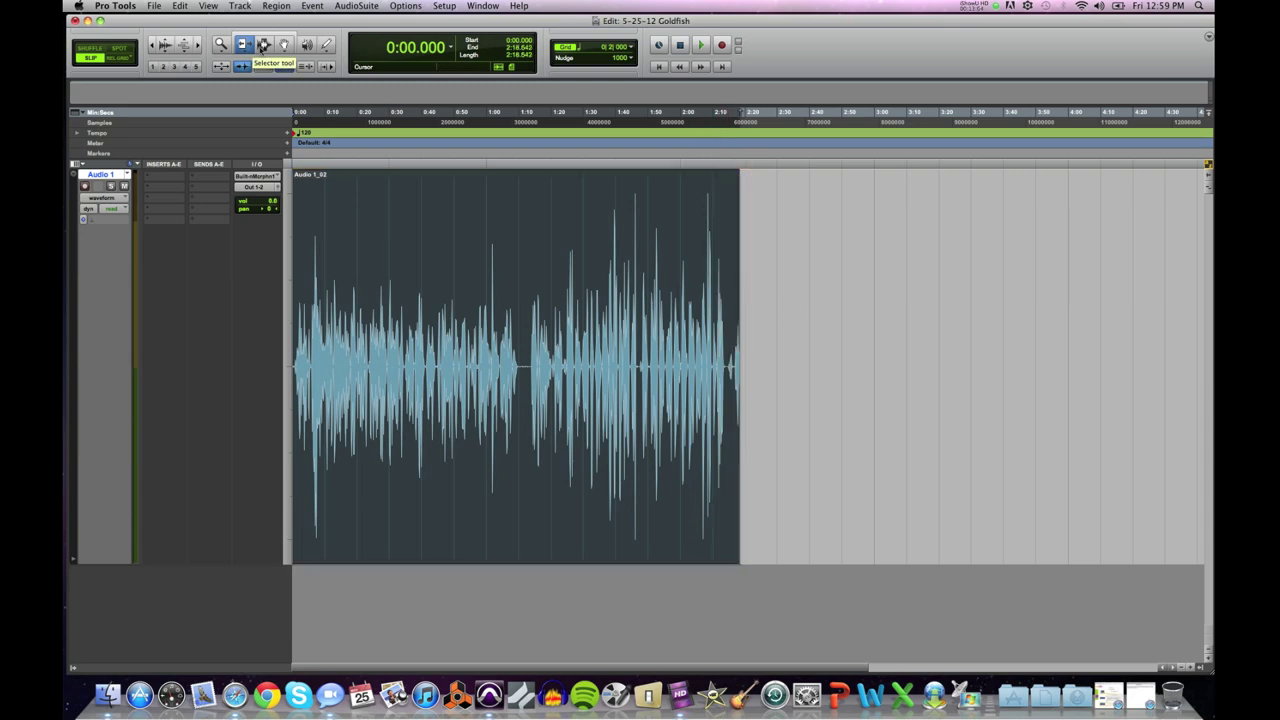
Step: With the Selector, place the edit point at several spots from near the start to about 1:48
click(264, 45)
click(340, 210)
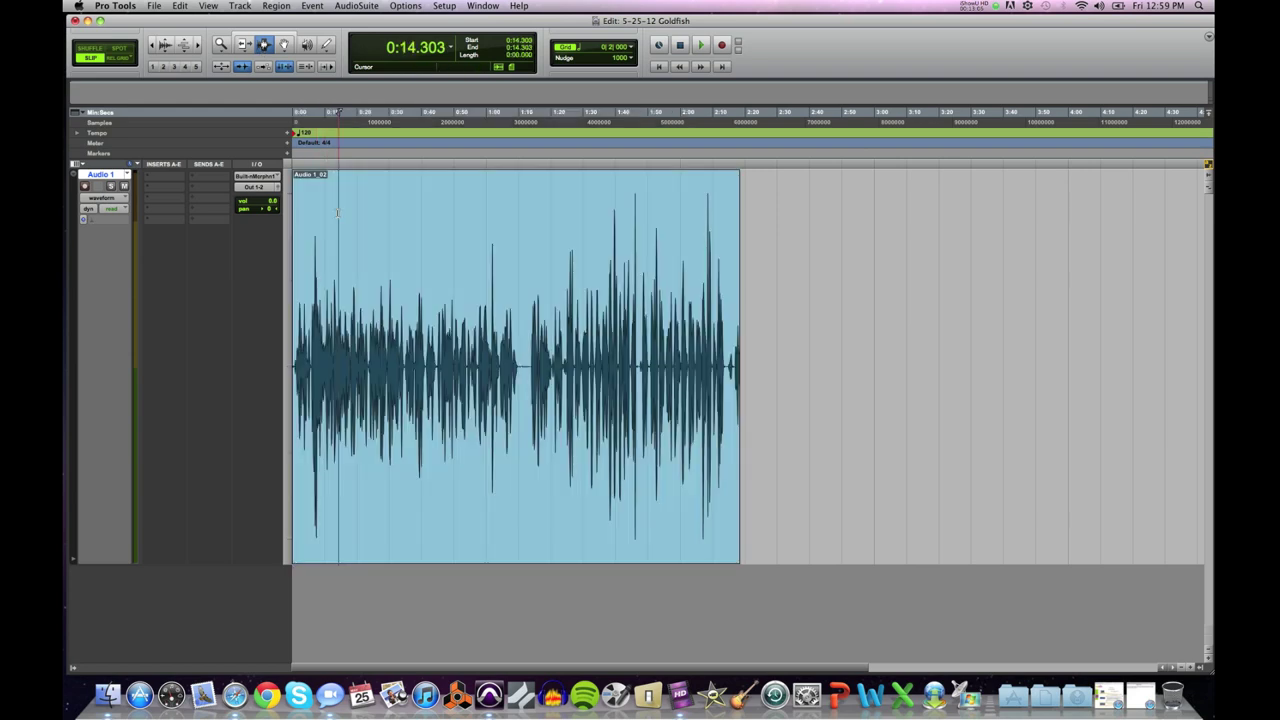
click(585, 240)
click(362, 237)
click(491, 252)
click(606, 266)
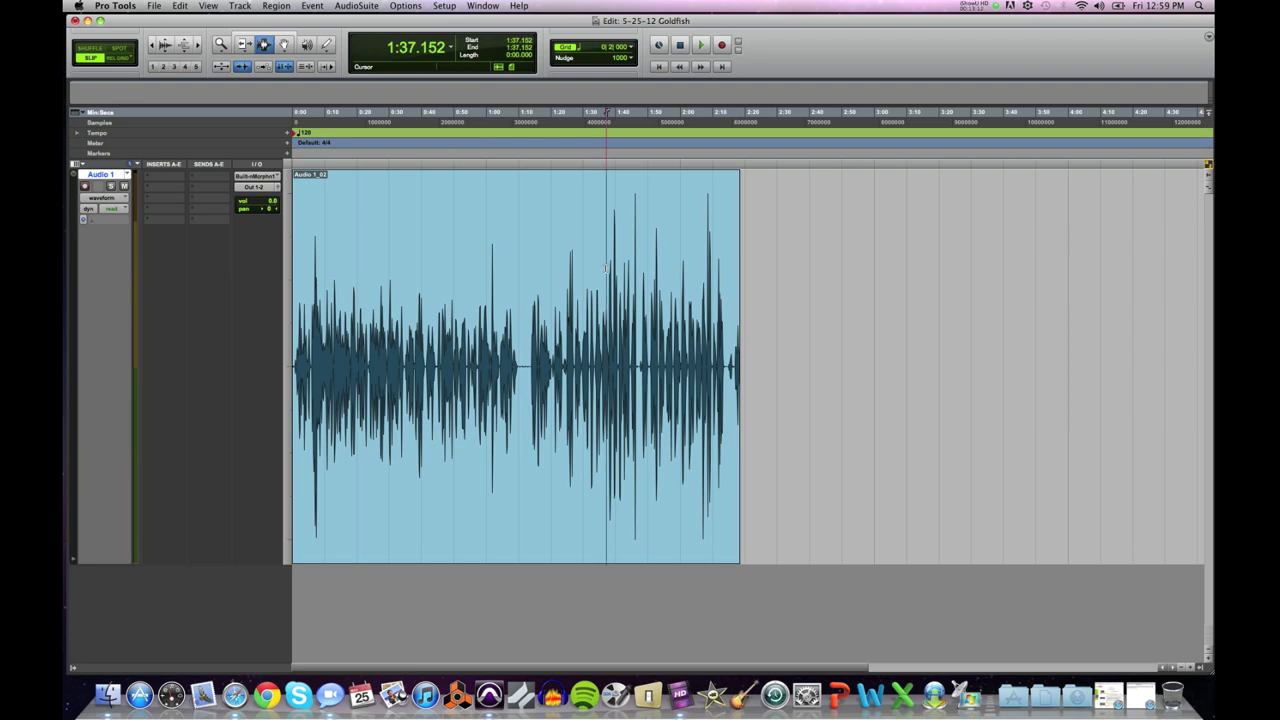
click(643, 275)
Step: Audition the voice-over from points like 1:48, 0:57.213 and 1:10.588, stopping between passes
key(space)
key(space)
click(476, 270)
key(space)
key(space)
click(351, 276)
key(space)
key(space)
click(520, 290)
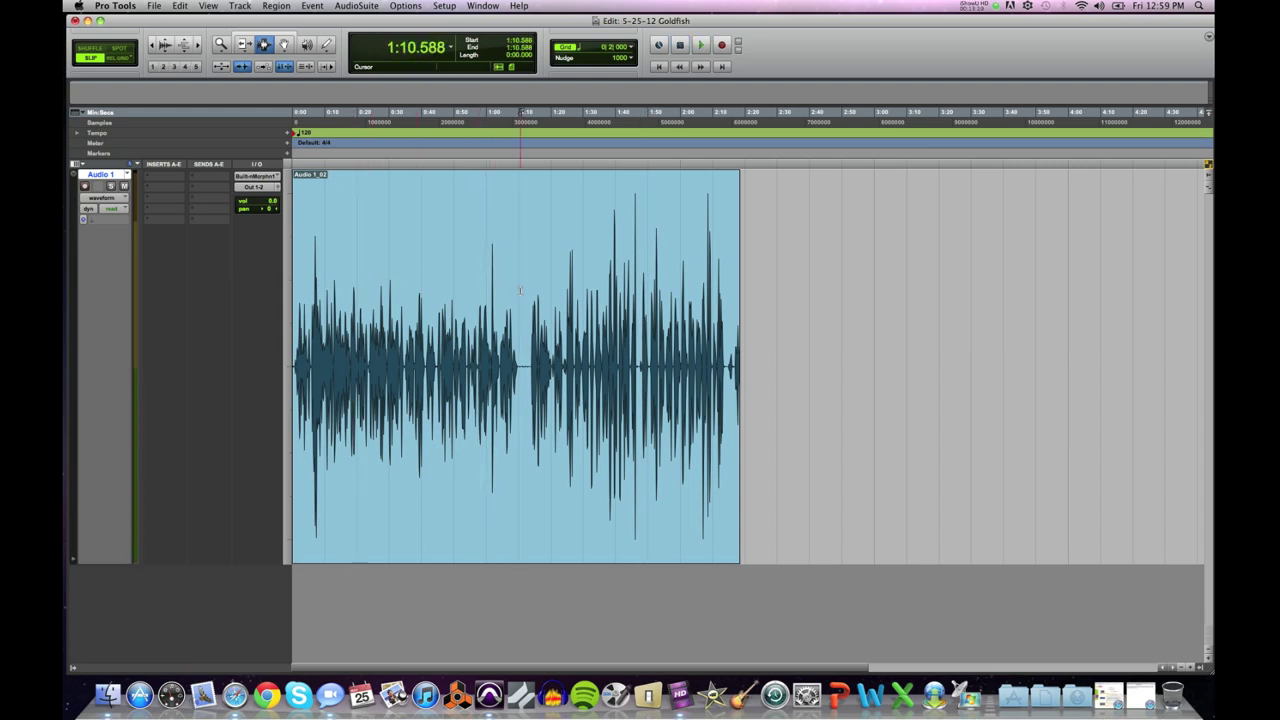
key(space)
click(623, 297)
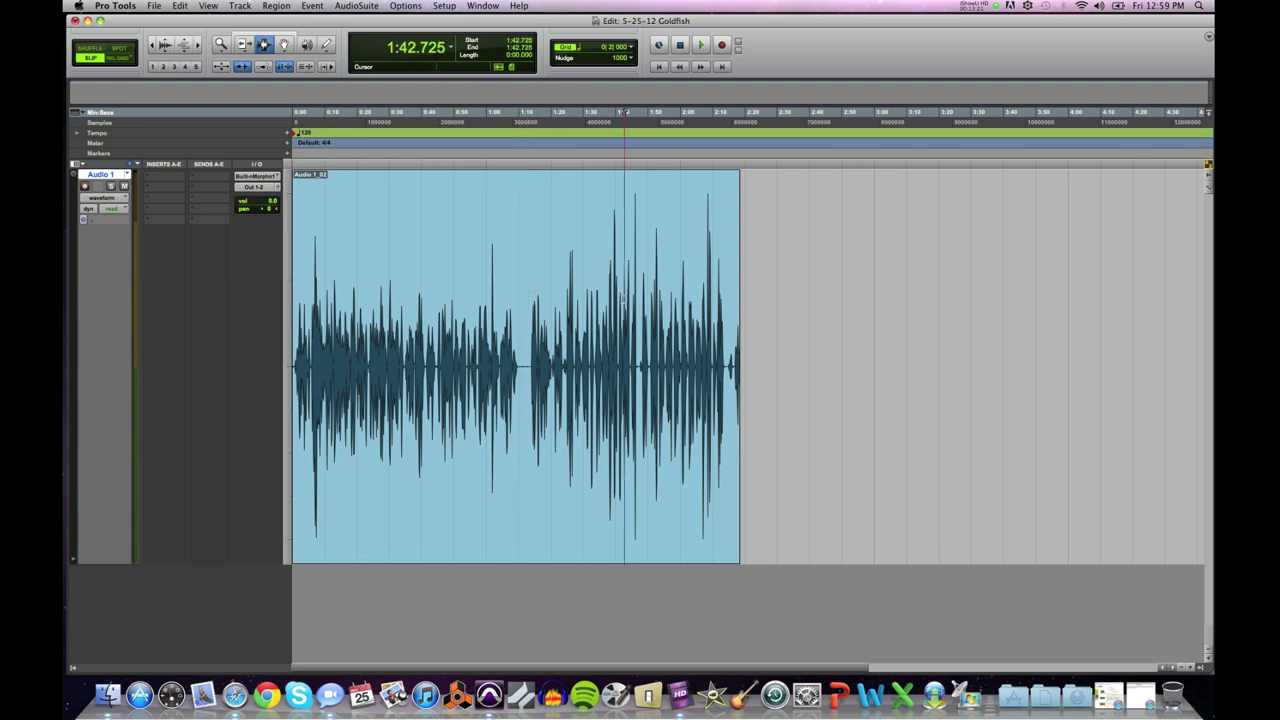
click(678, 298)
click(581, 300)
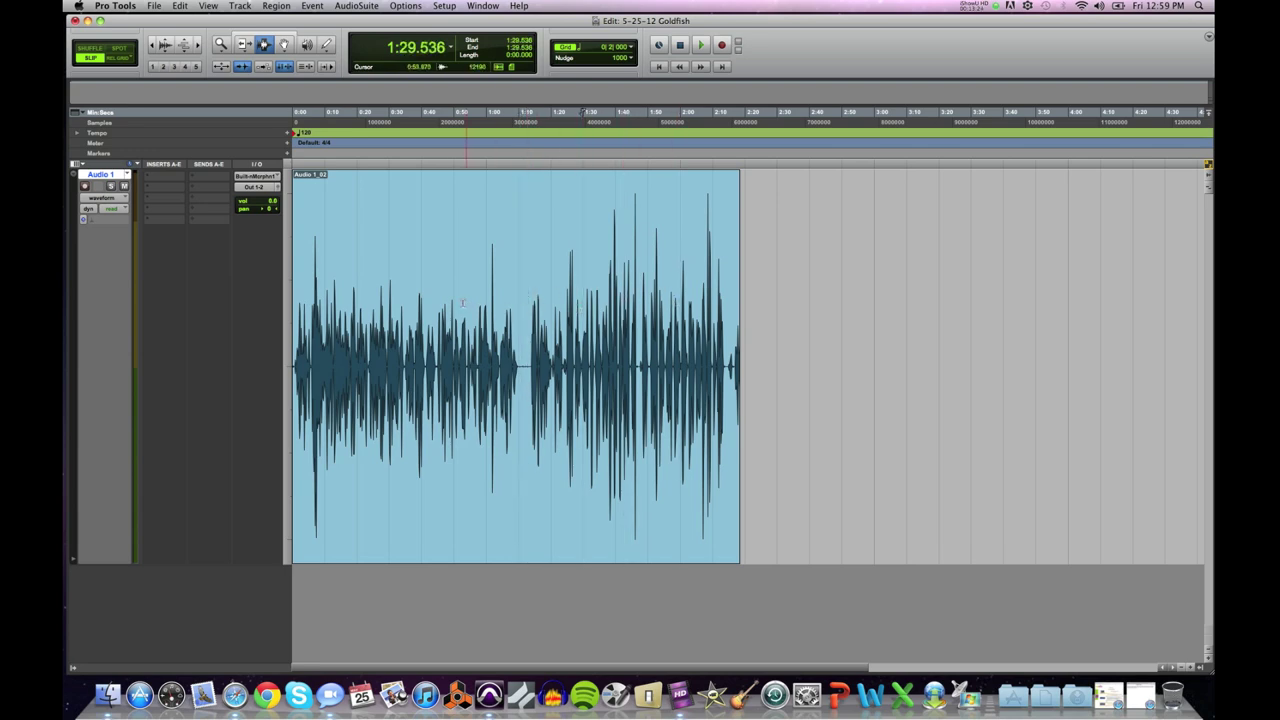
Step: Select the audio from about 0:51 to 1:25, then grab the whole clip with the Grabber
drag(464, 302, 565, 313)
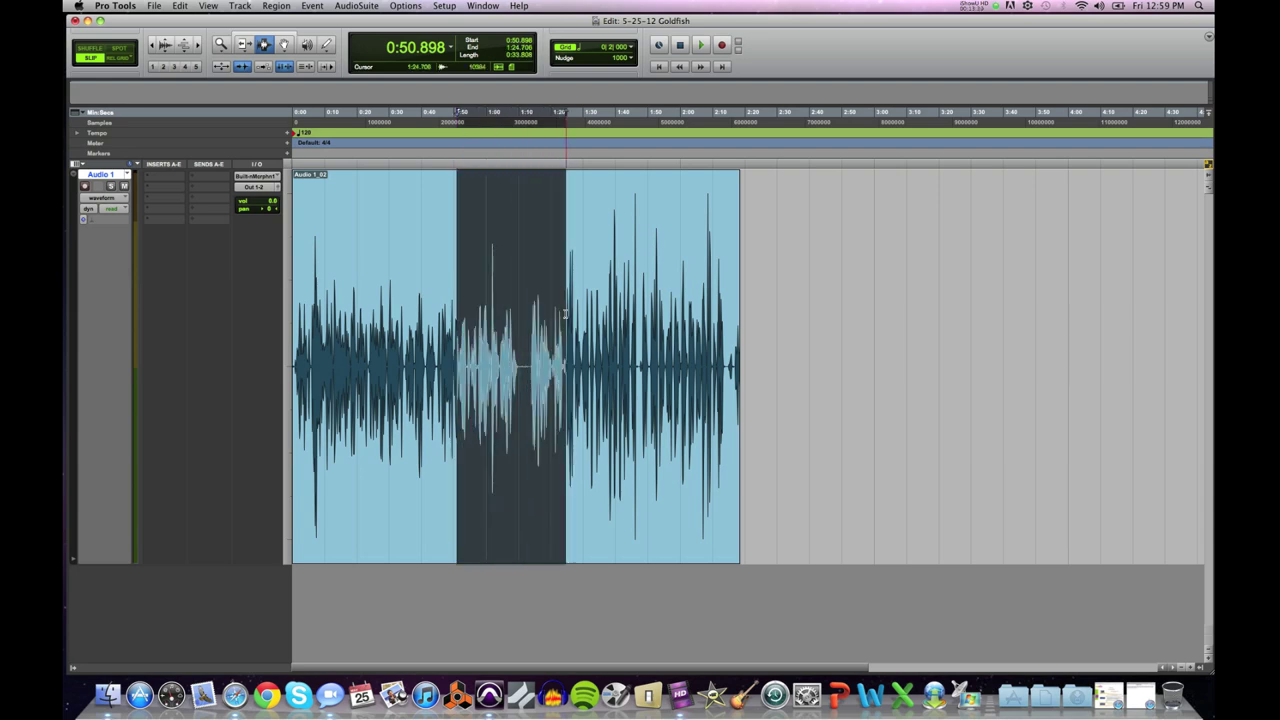
click(283, 45)
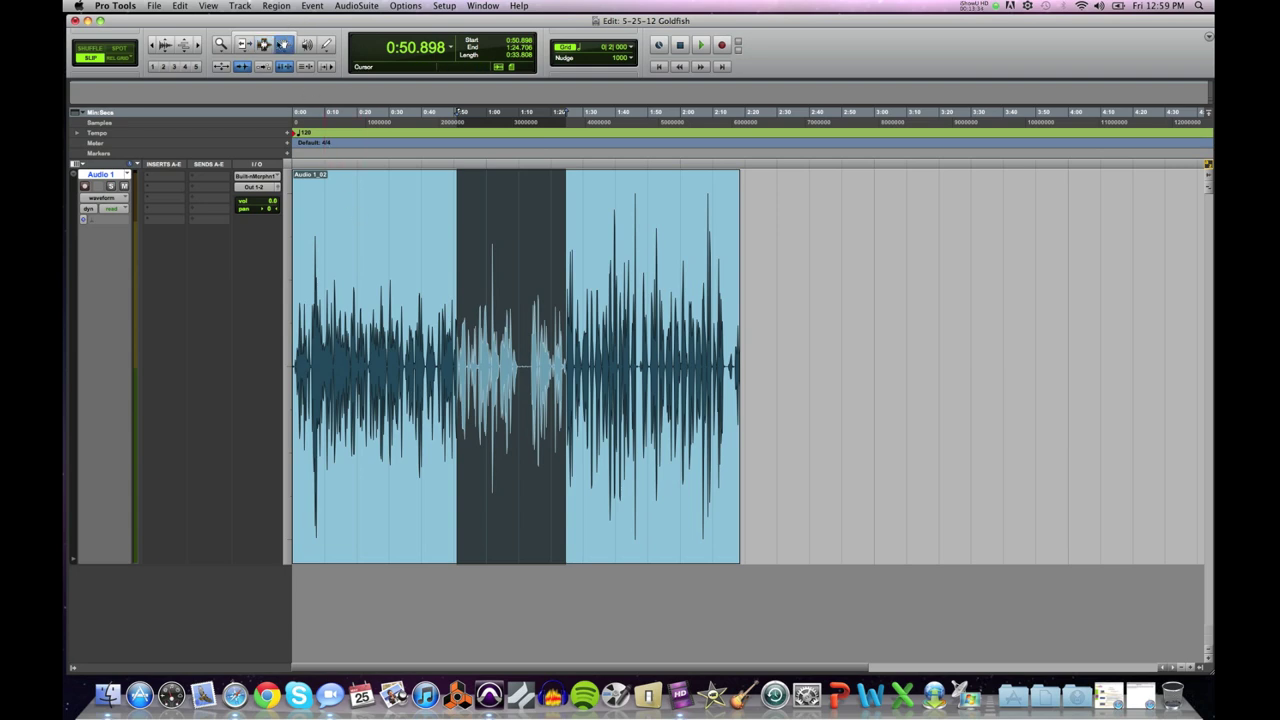
click(440, 345)
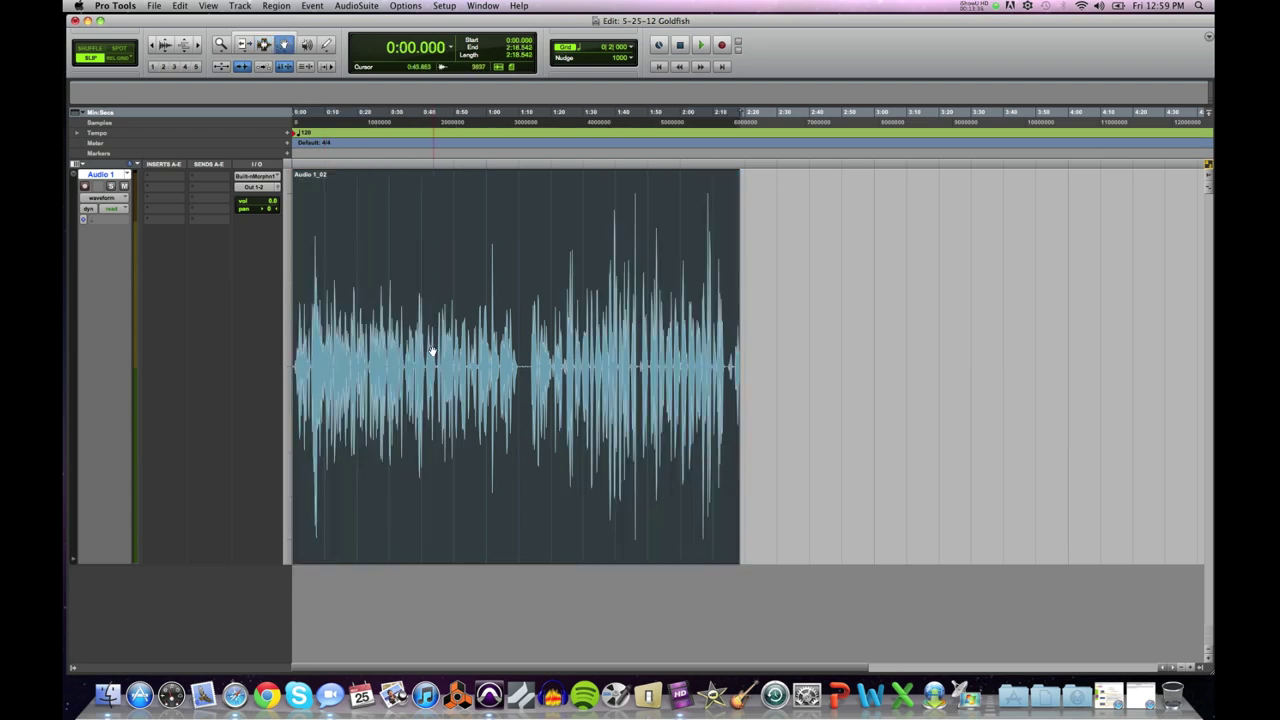
Step: Slide the clip right and back, then try the Trim, Selector and Grabber tools on it
drag(434, 406, 618, 423)
drag(716, 424, 527, 424)
click(245, 48)
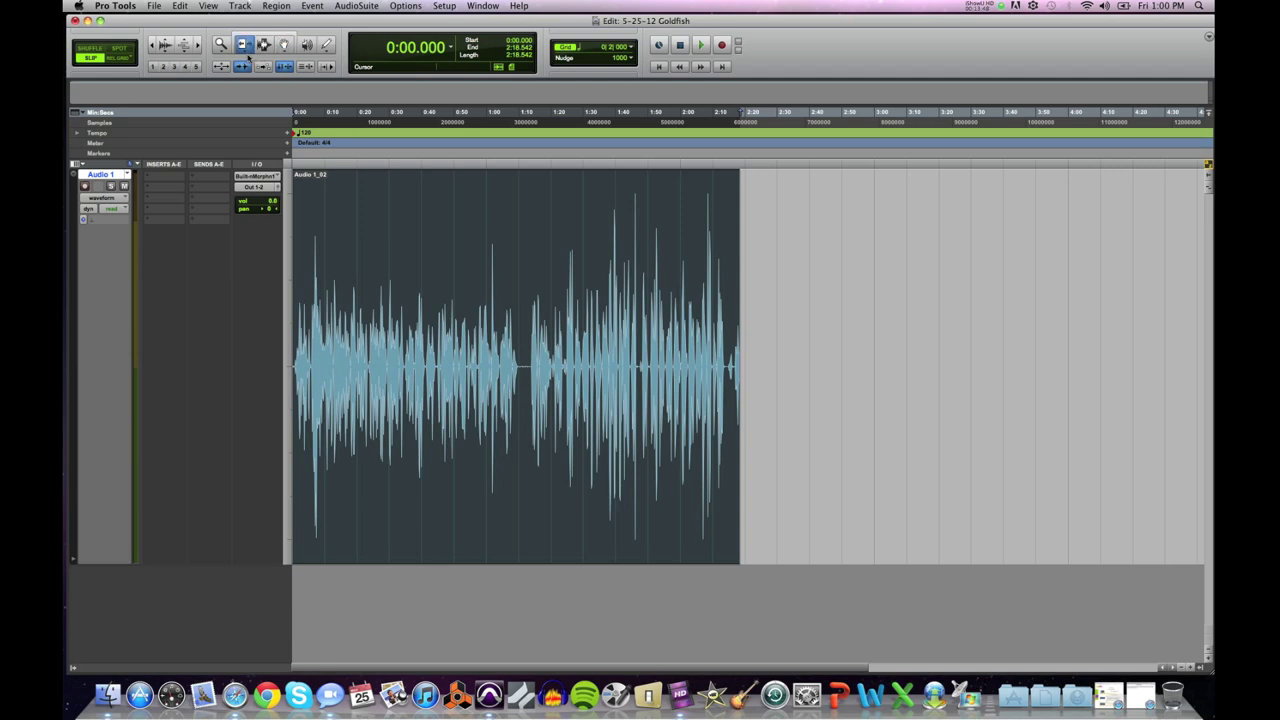
click(264, 46)
click(443, 220)
click(284, 45)
click(386, 257)
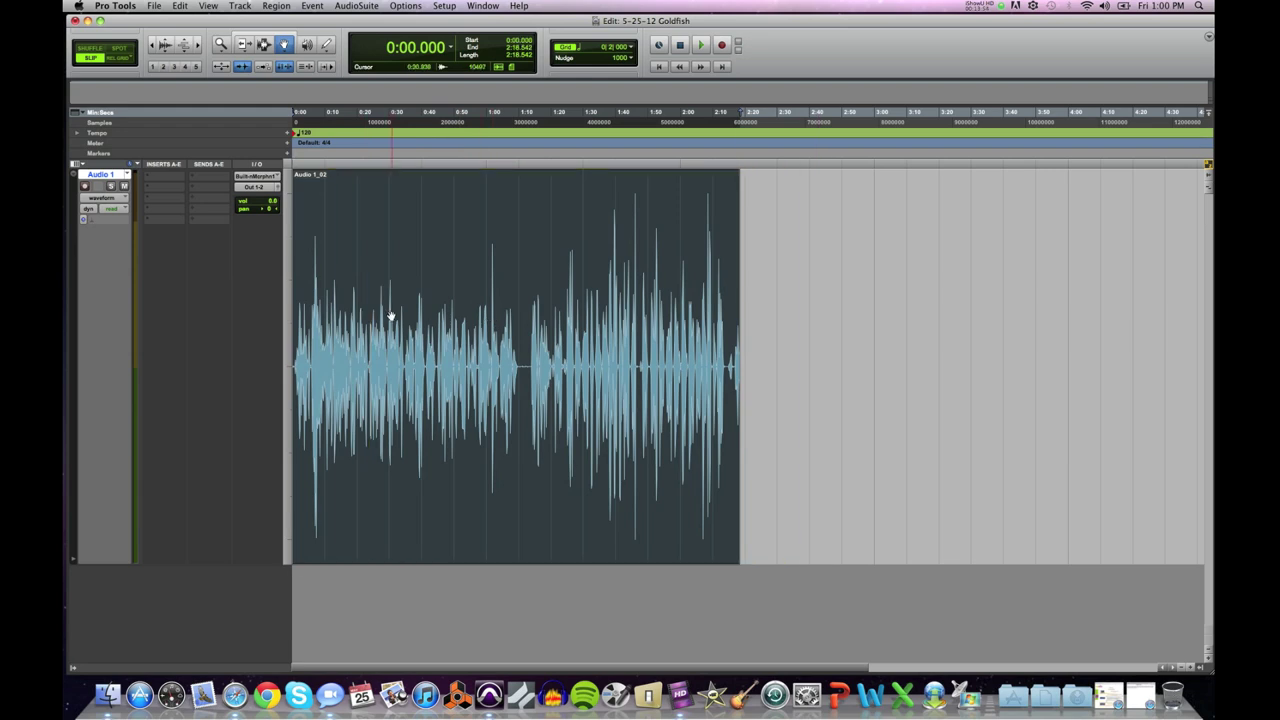
Step: Enable the Smart Tool and drag Audio 1_02 right so it starts around 1:13
click(252, 38)
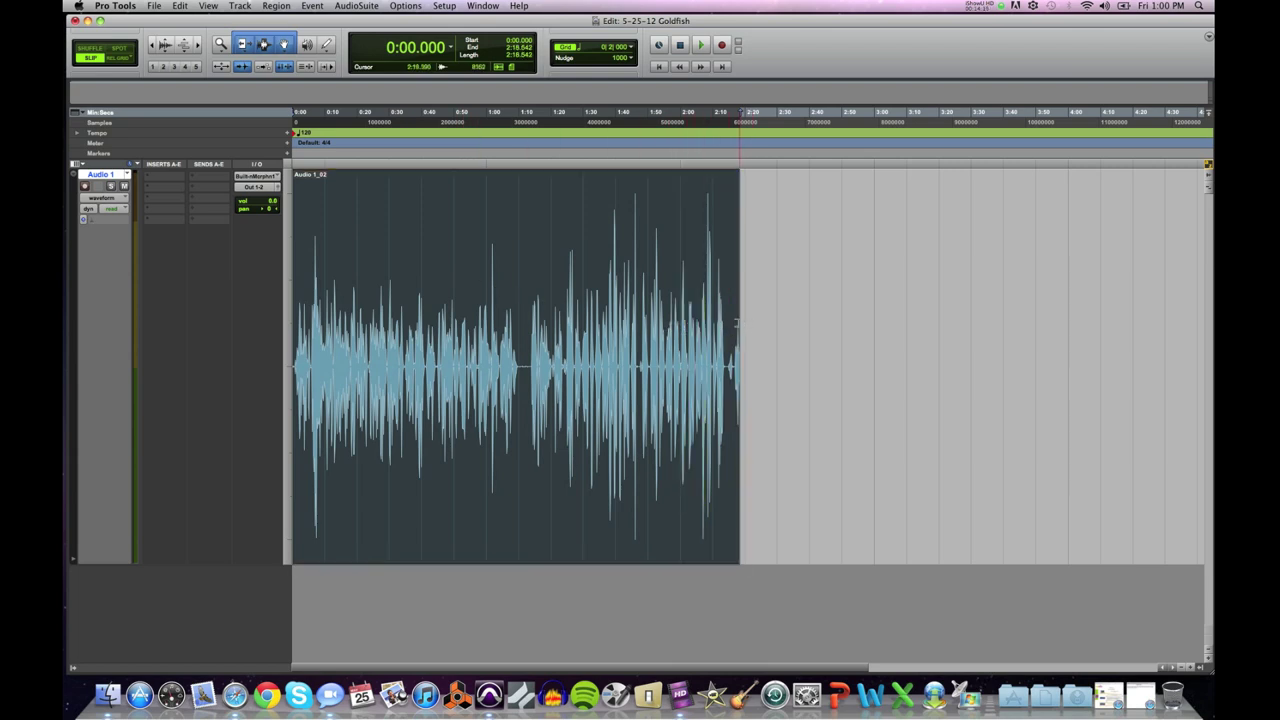
click(531, 322)
click(514, 321)
drag(465, 474, 709, 477)
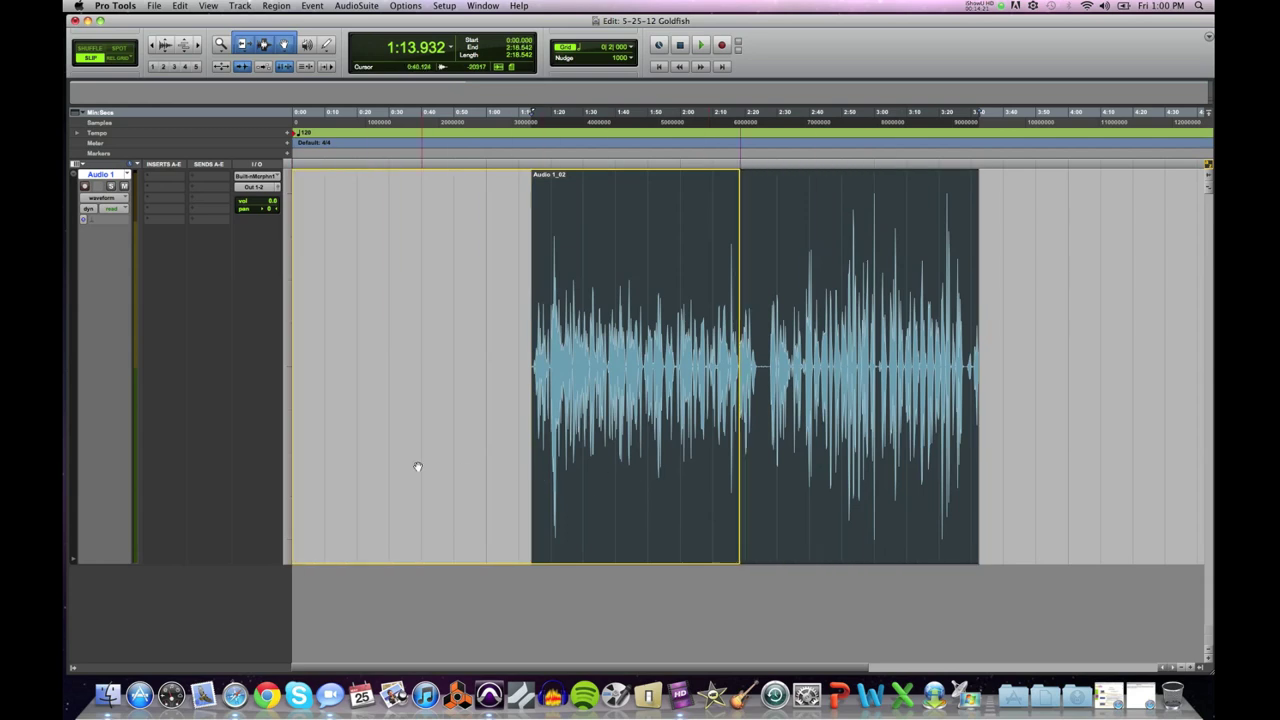
Step: Undo the clip move, then set the edit point in the clip at 1:26.378
key(super+z)
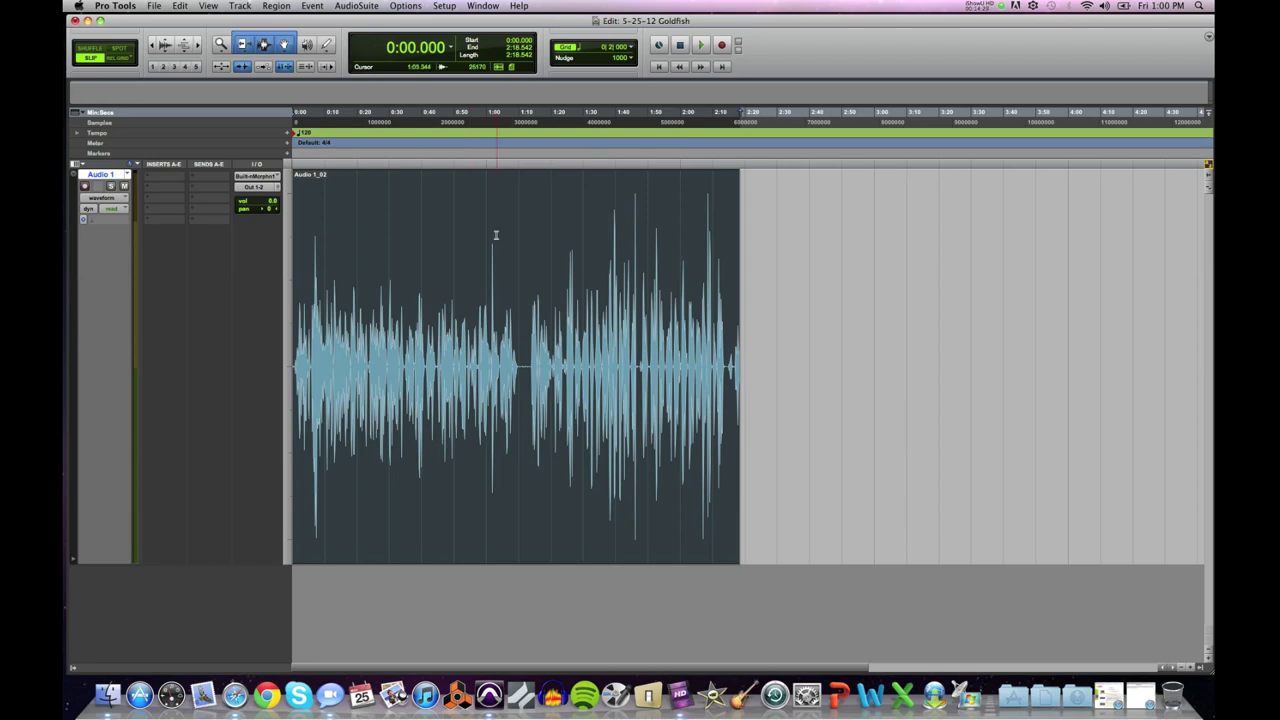
click(462, 291)
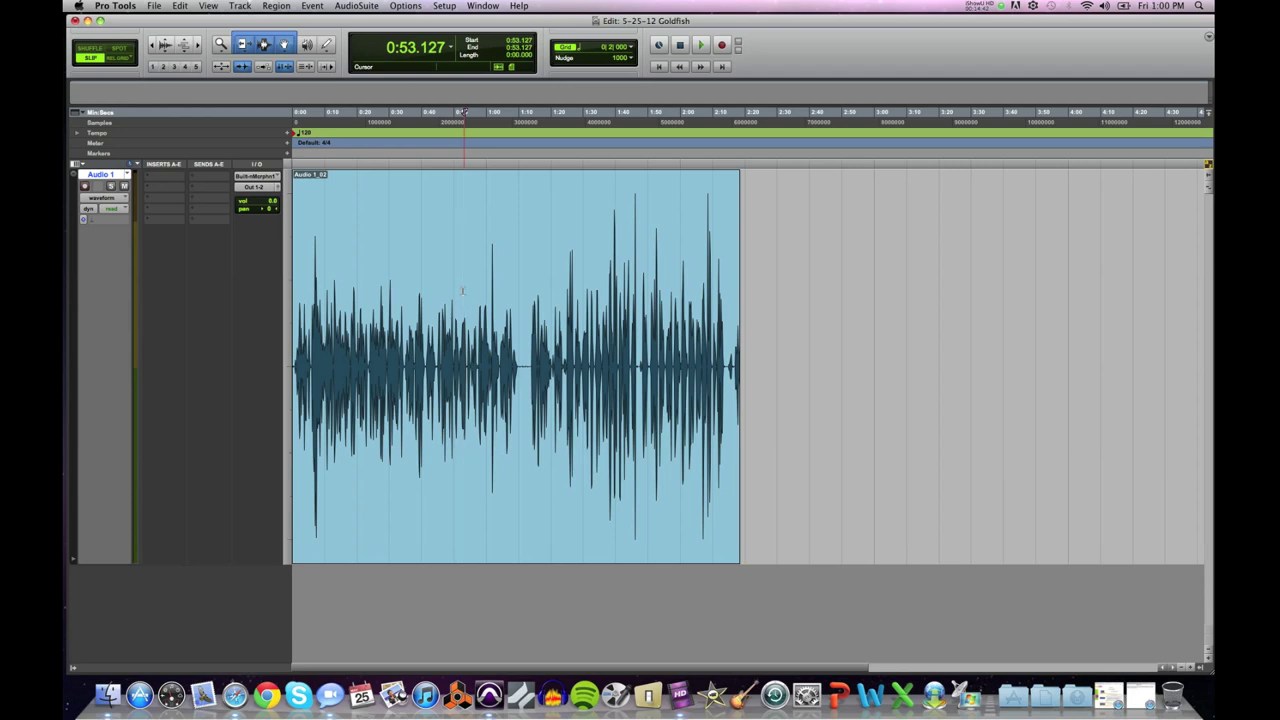
click(634, 300)
click(571, 320)
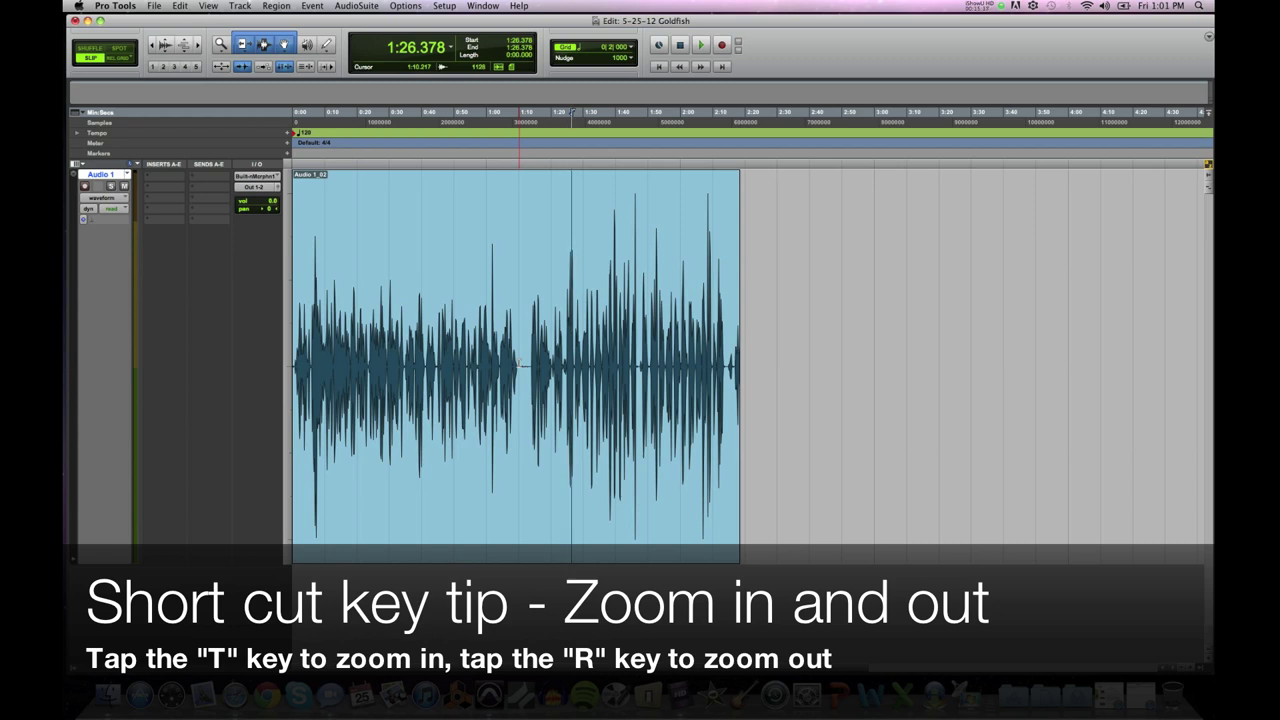
key(t)
key(t)
key(t)
key(t)
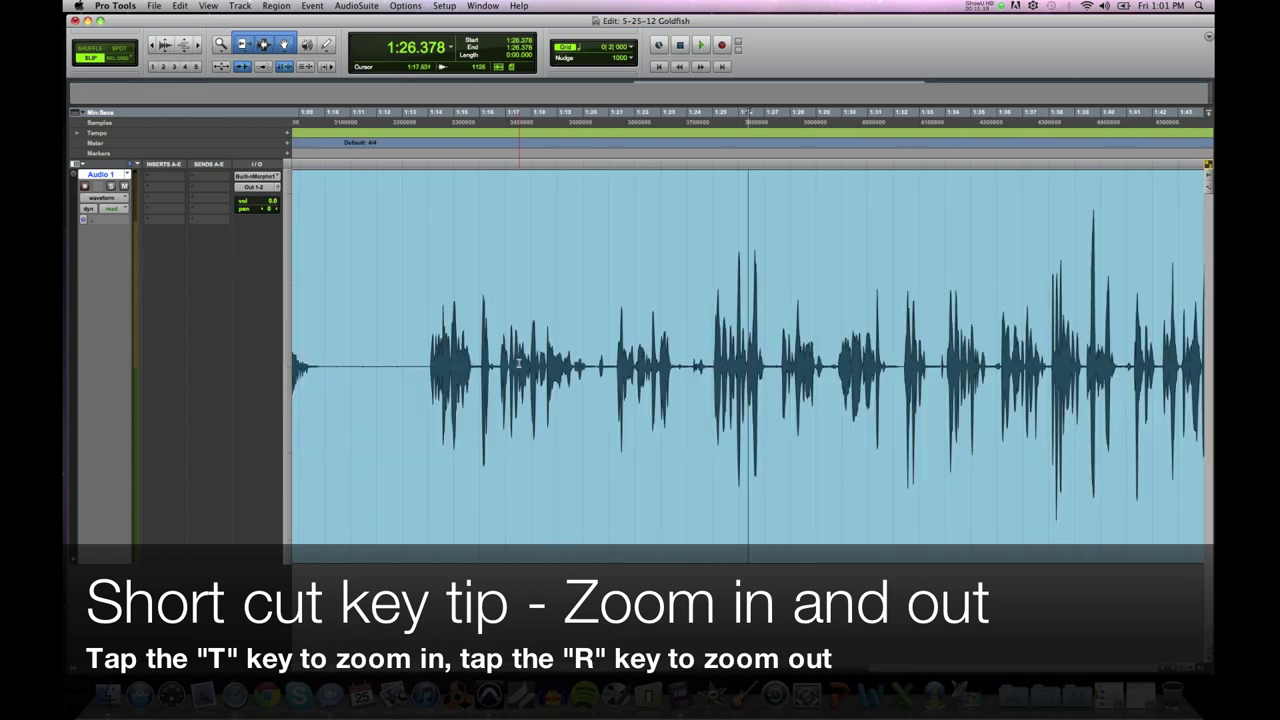
key(t)
key(r)
key(r)
key(r)
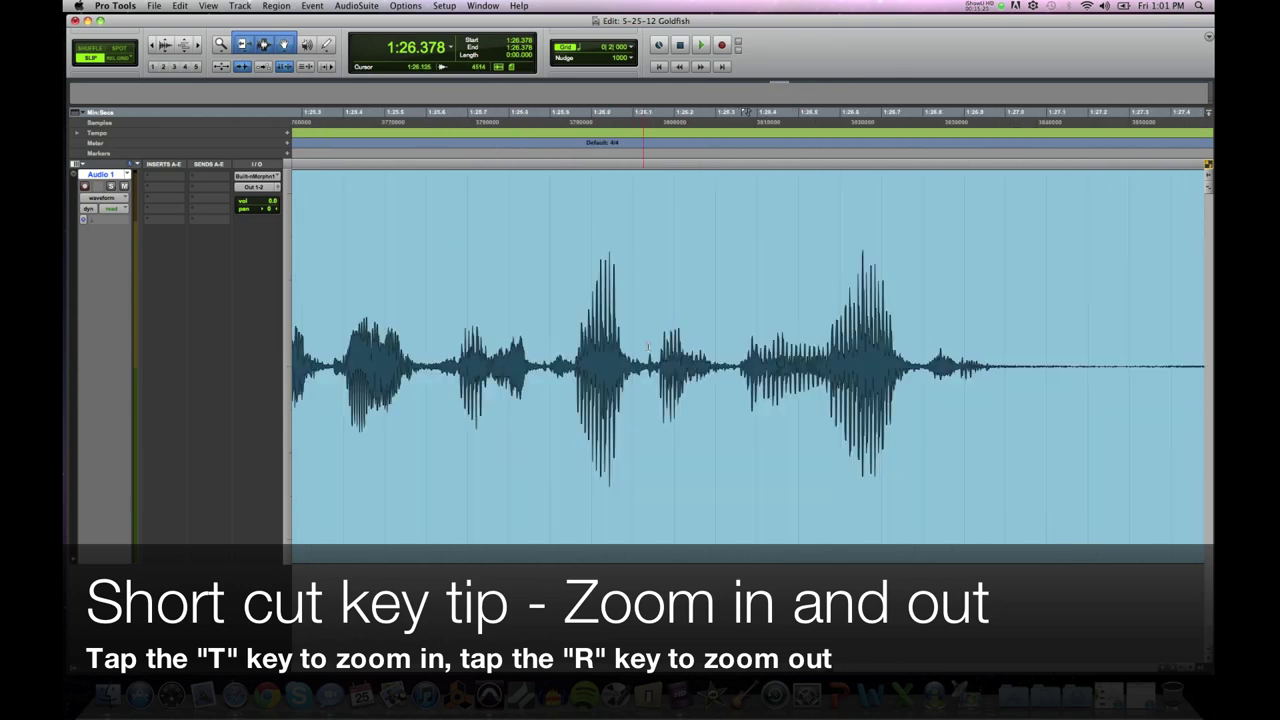
key(r)
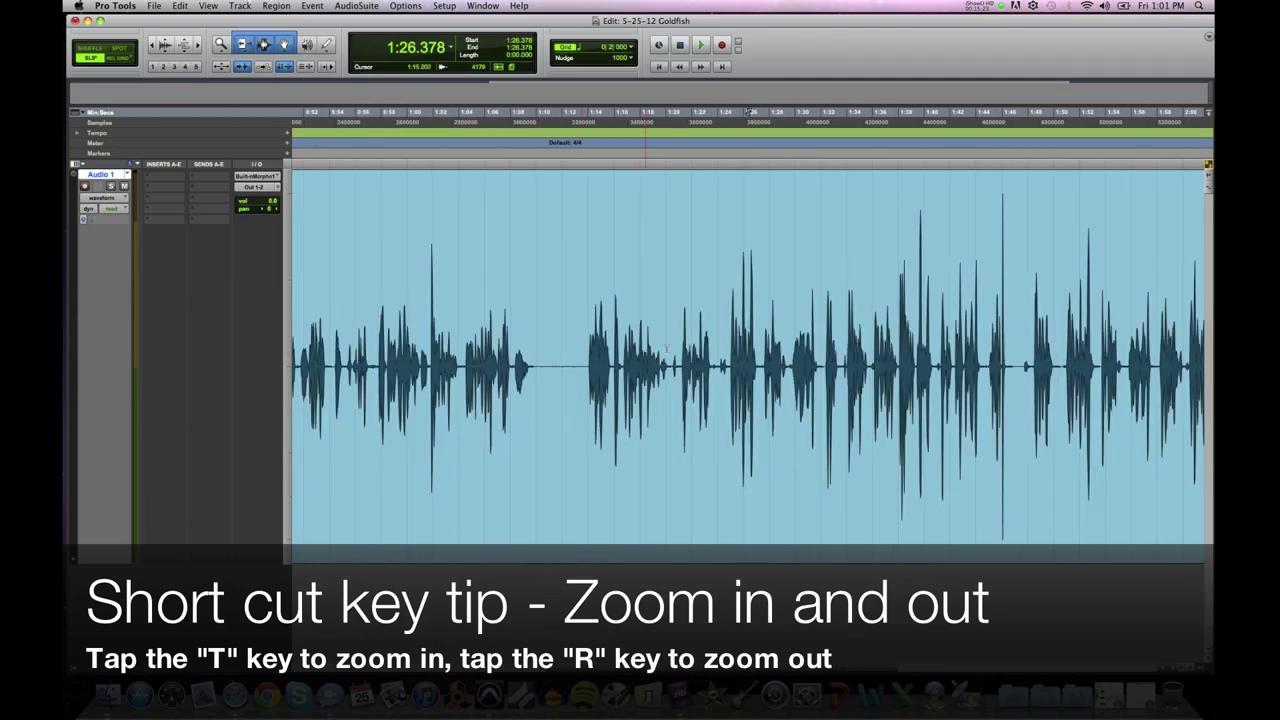
click(712, 350)
key(r)
key(r)
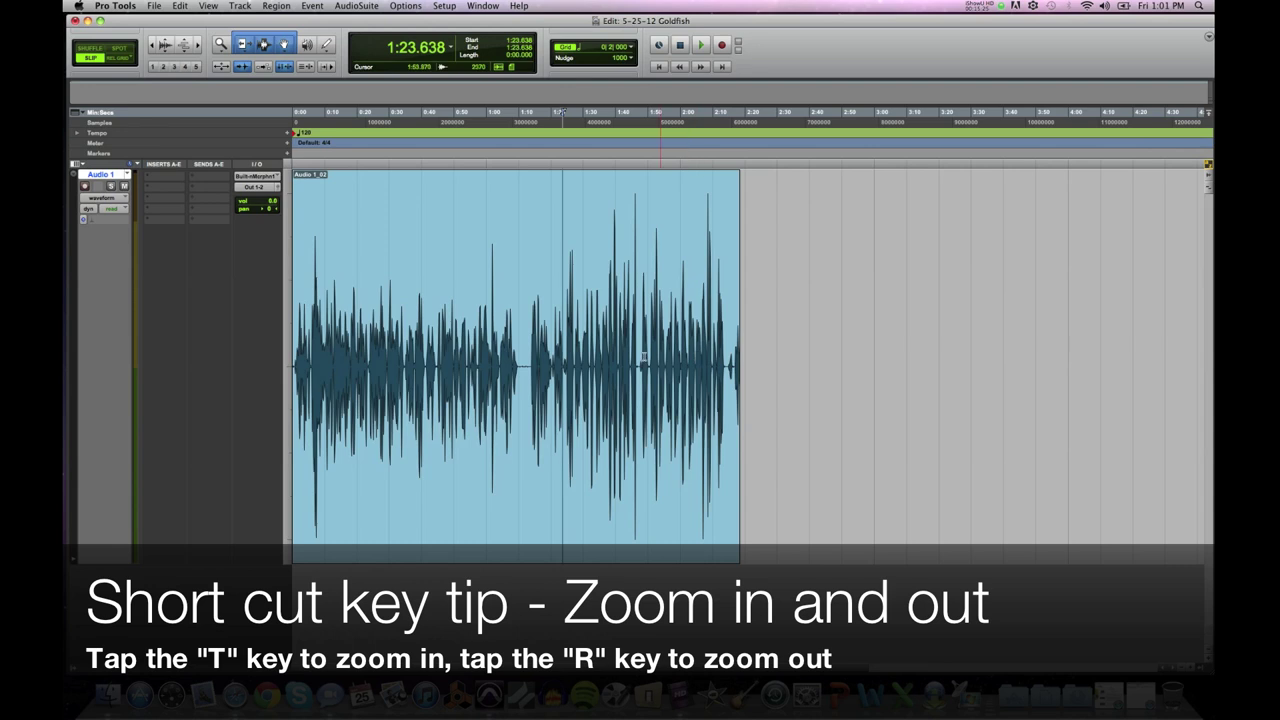
drag(559, 363, 566, 363)
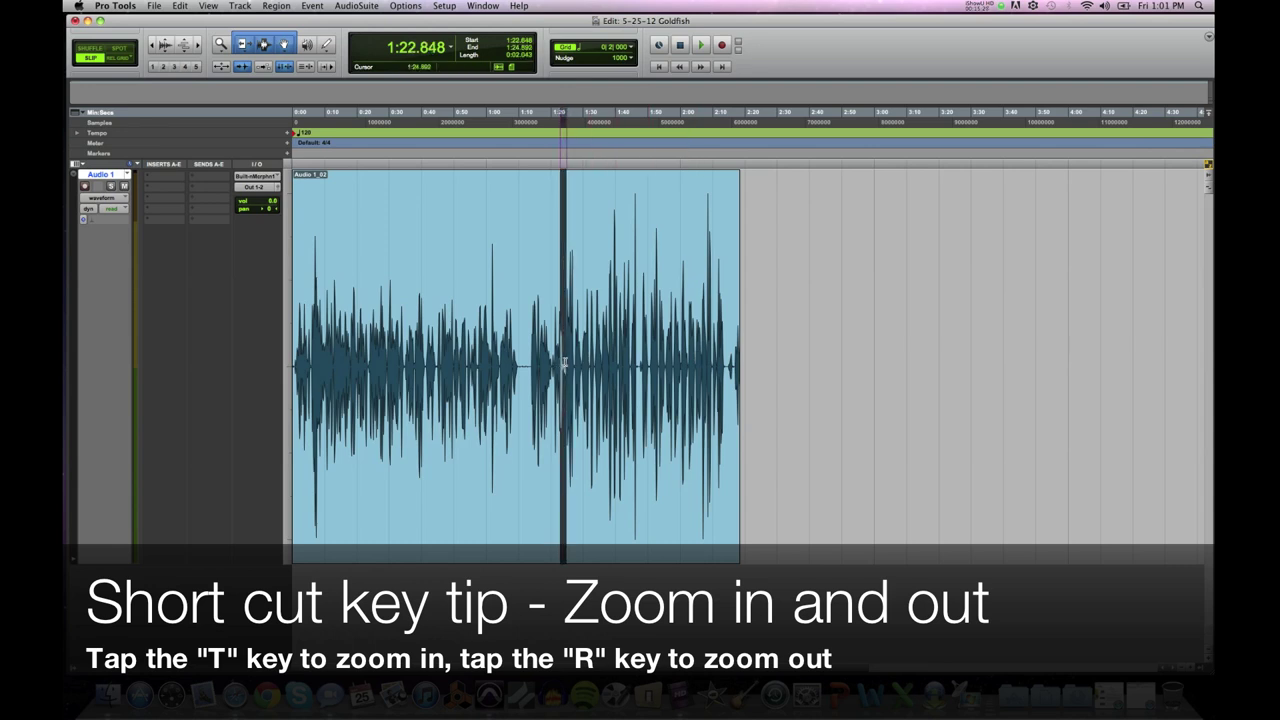
key(t)
key(t)
key(t)
click(874, 356)
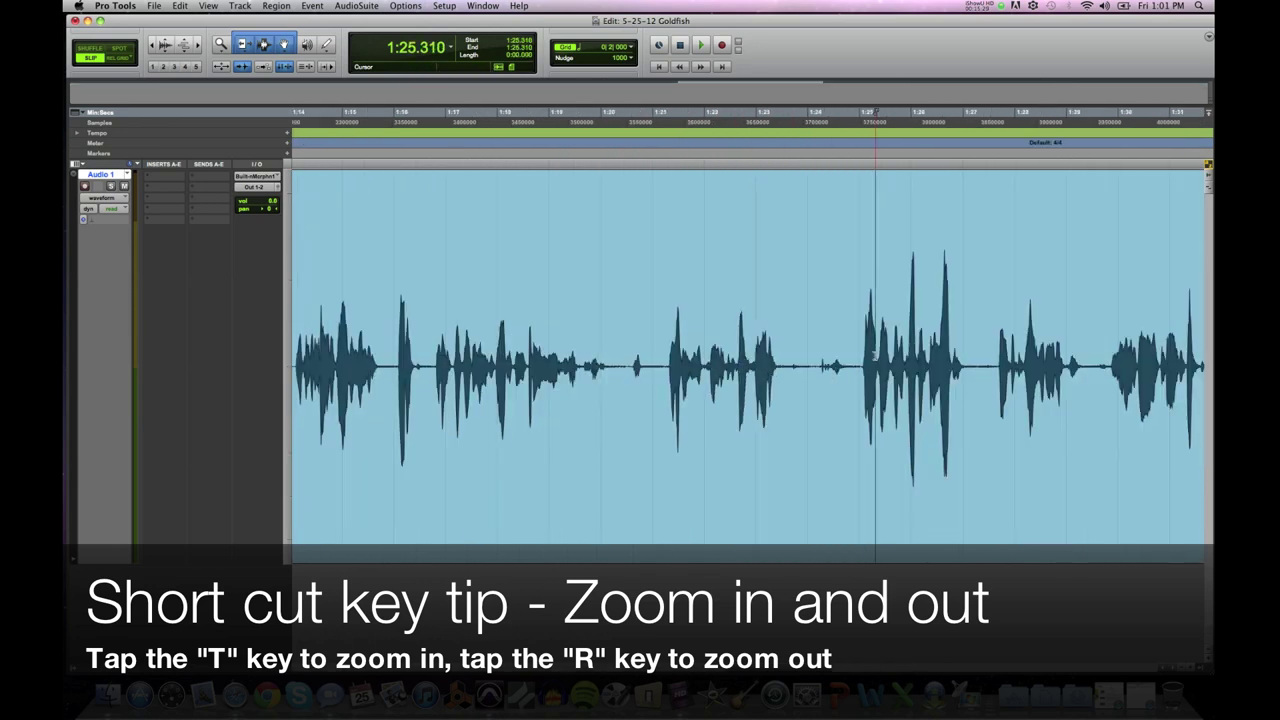
drag(858, 360, 989, 366)
key(t)
key(t)
key(r)
key(r)
key(r)
key(r)
key(r)
key(r)
key(r)
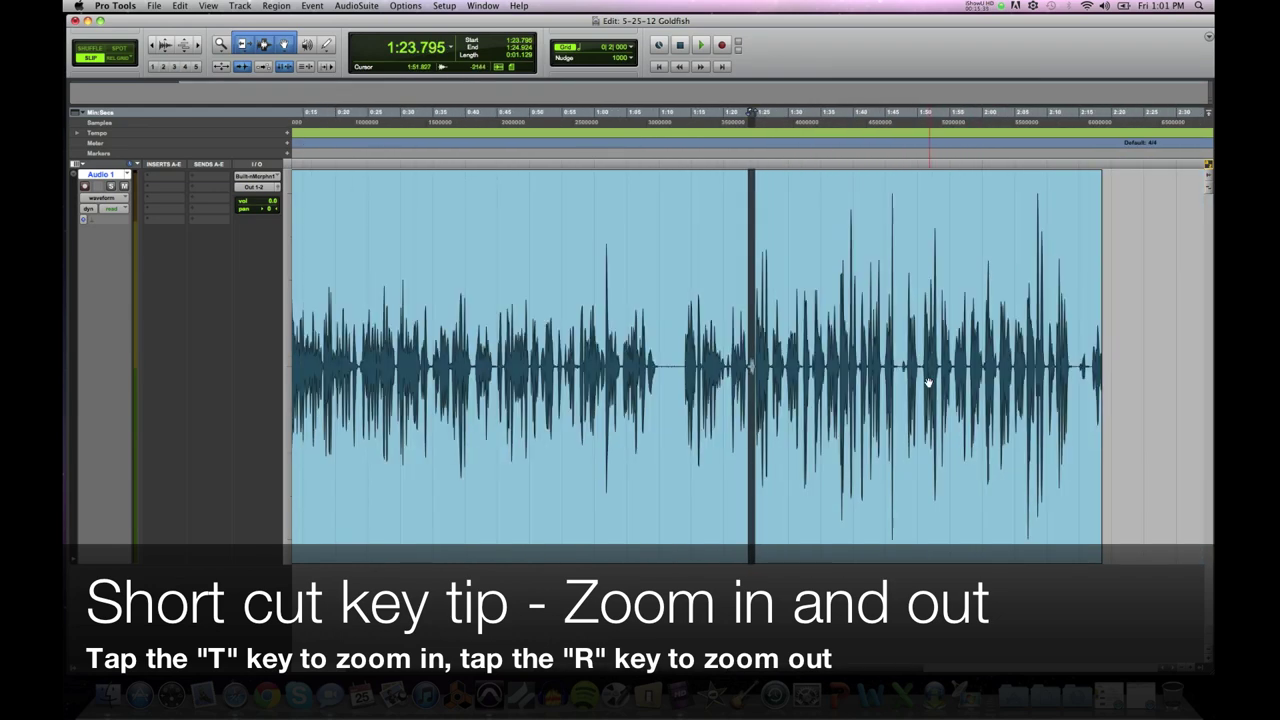
key(t)
key(t)
key(t)
key(t)
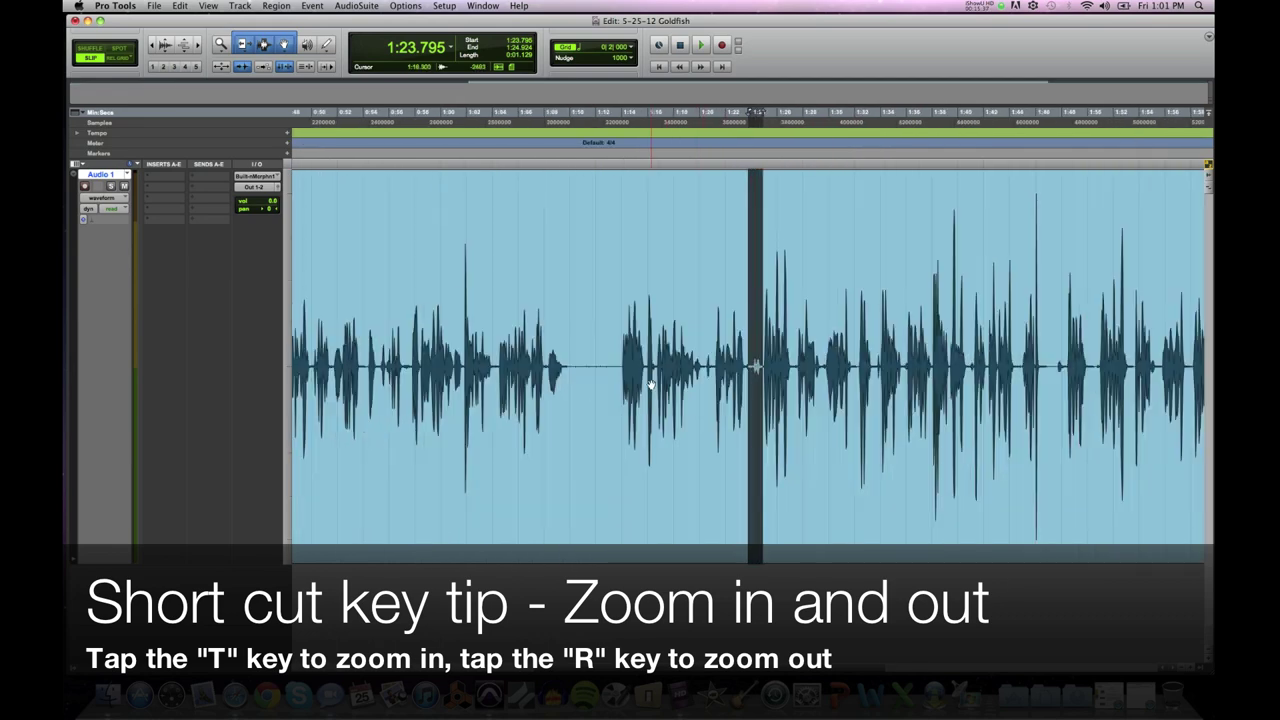
key(r)
key(r)
key(r)
key(r)
click(463, 350)
click(318, 357)
click(417, 355)
click(463, 354)
click(497, 112)
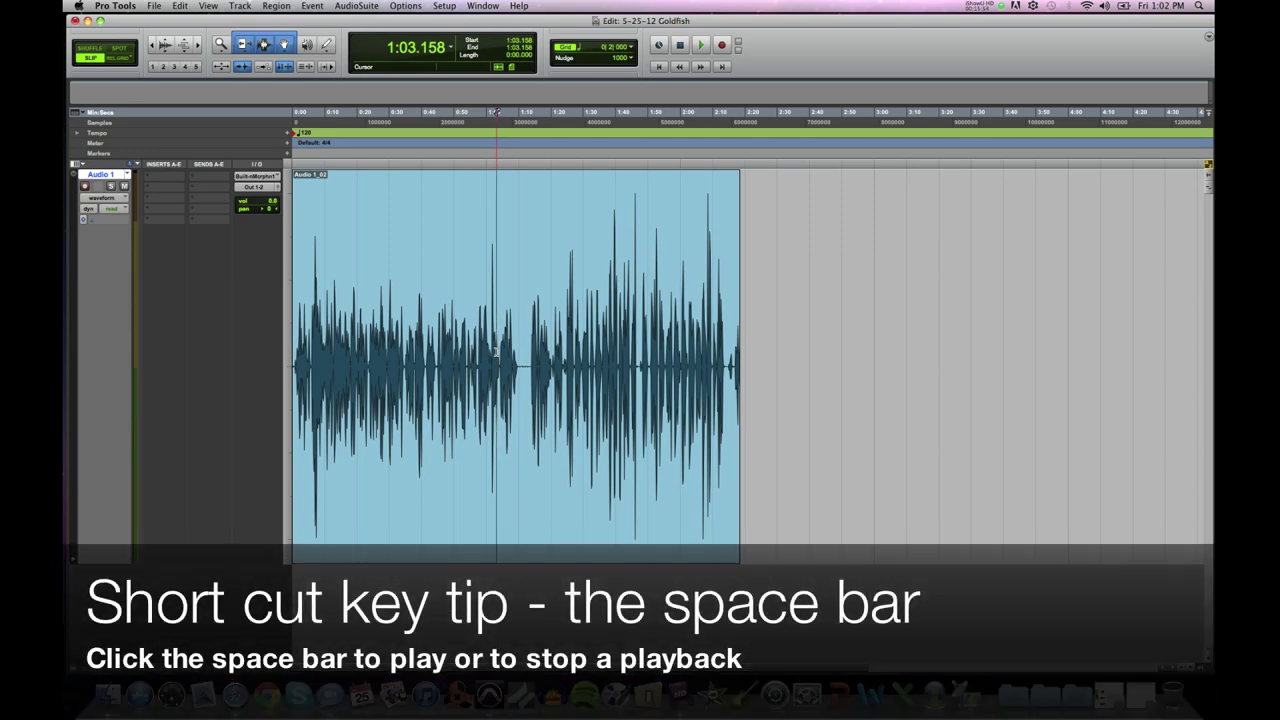
click(437, 353)
key(space)
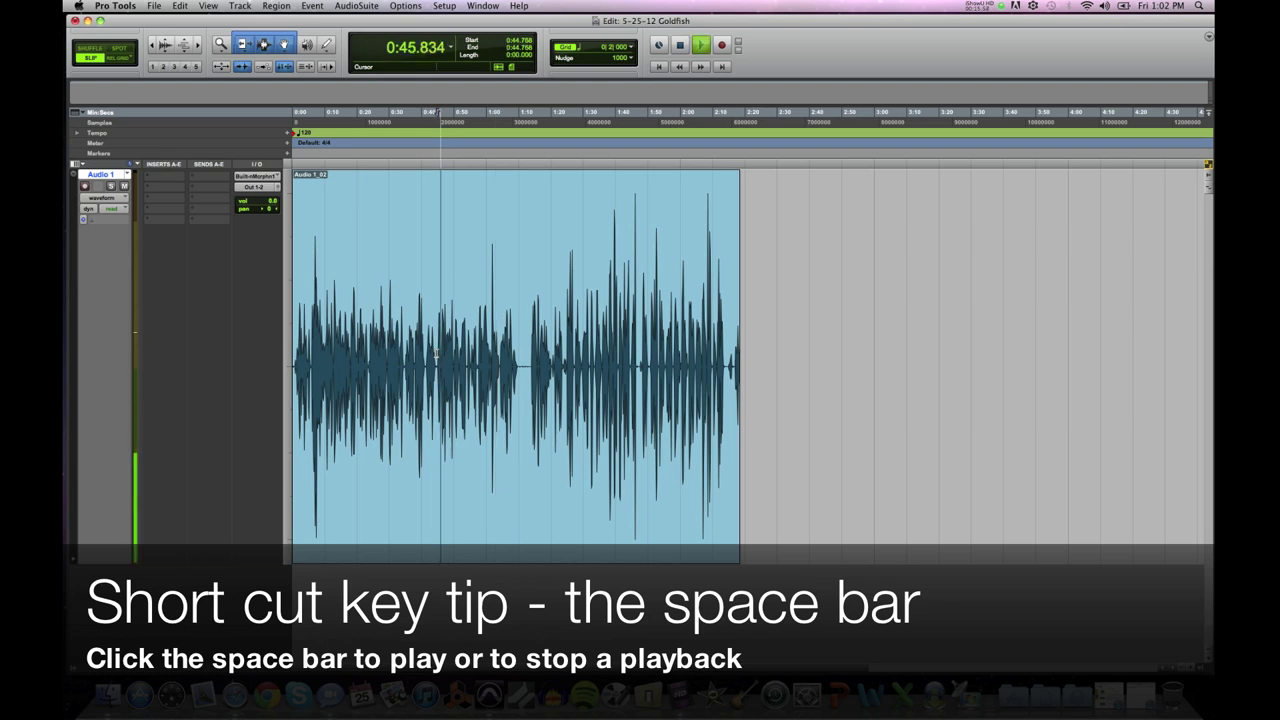
key(space)
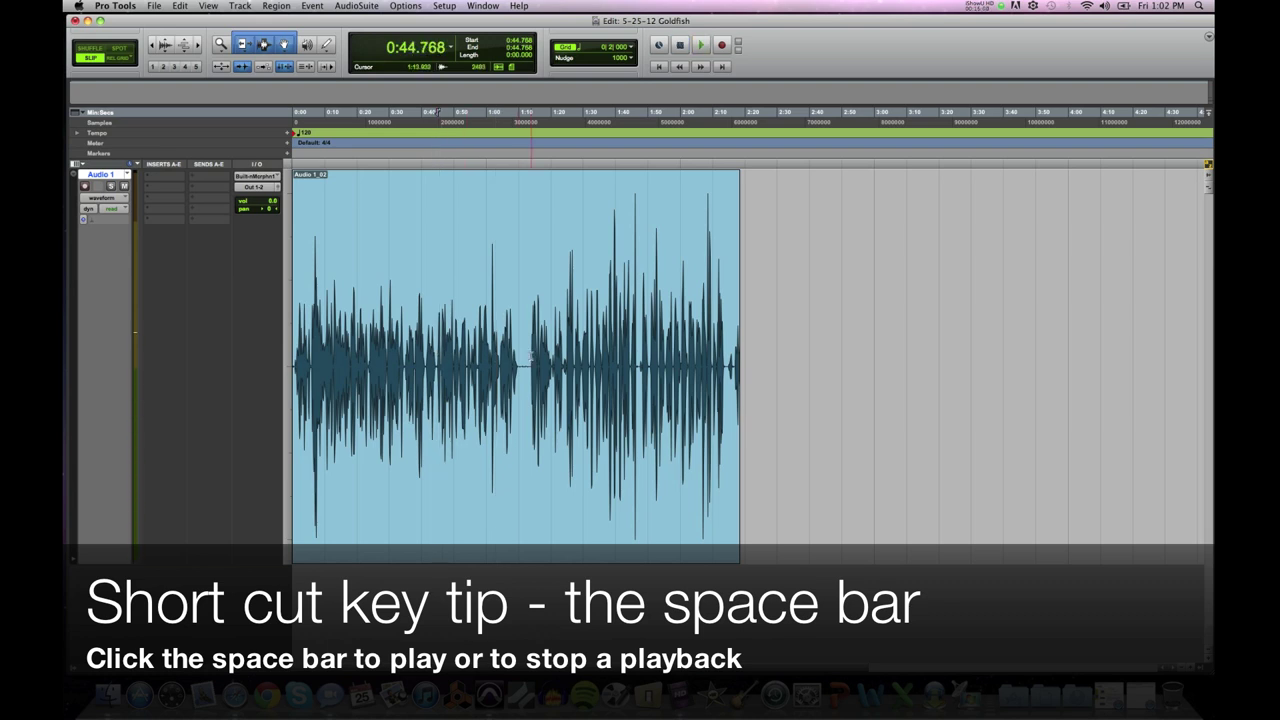
click(529, 356)
key(space)
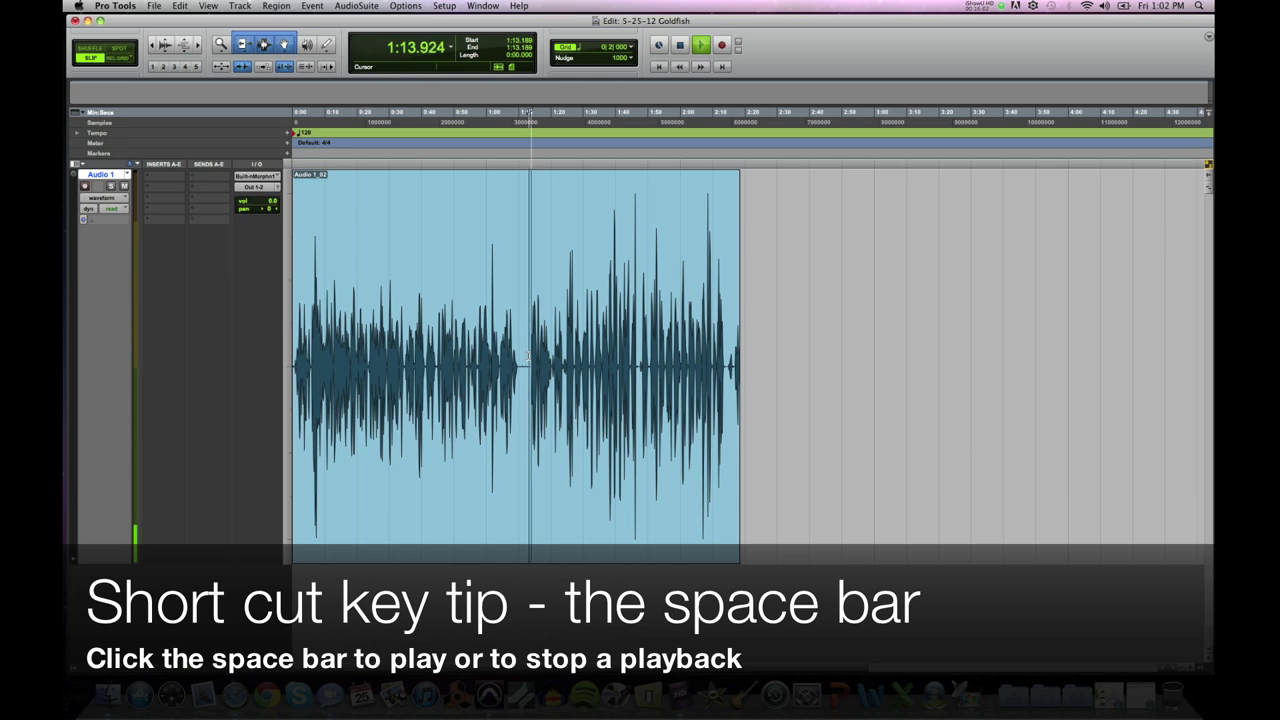
key(space)
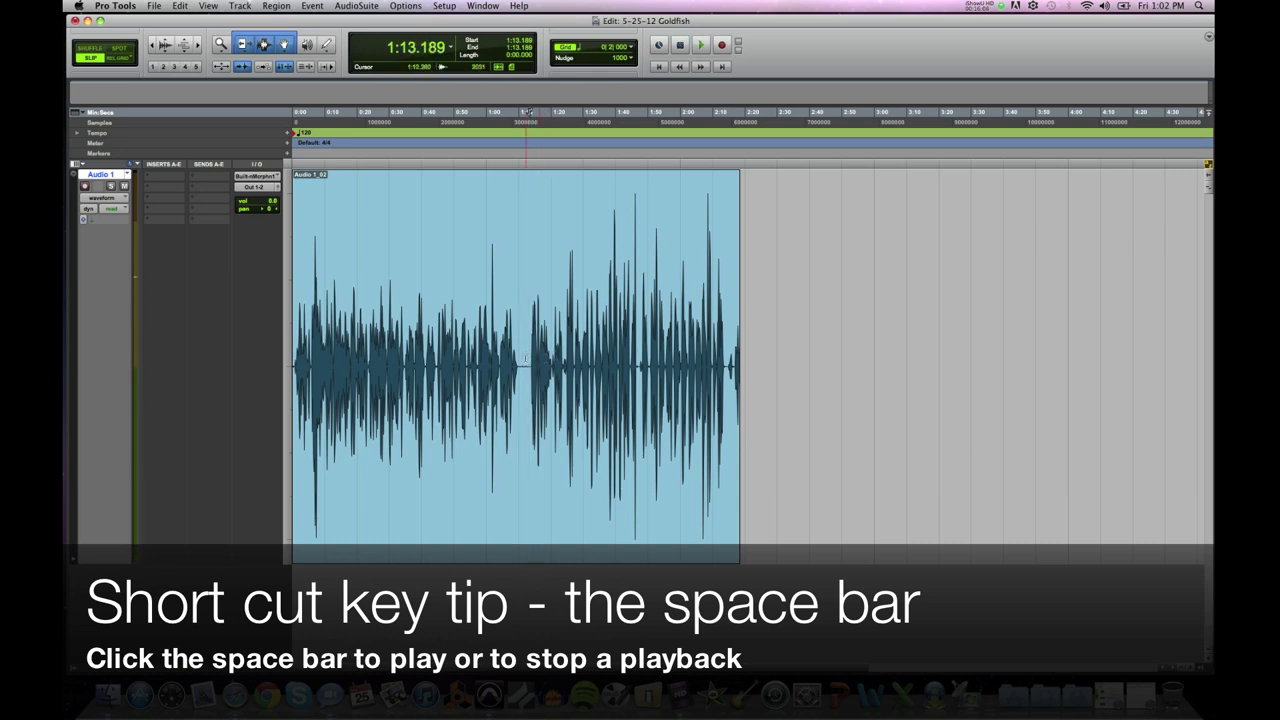
key(space)
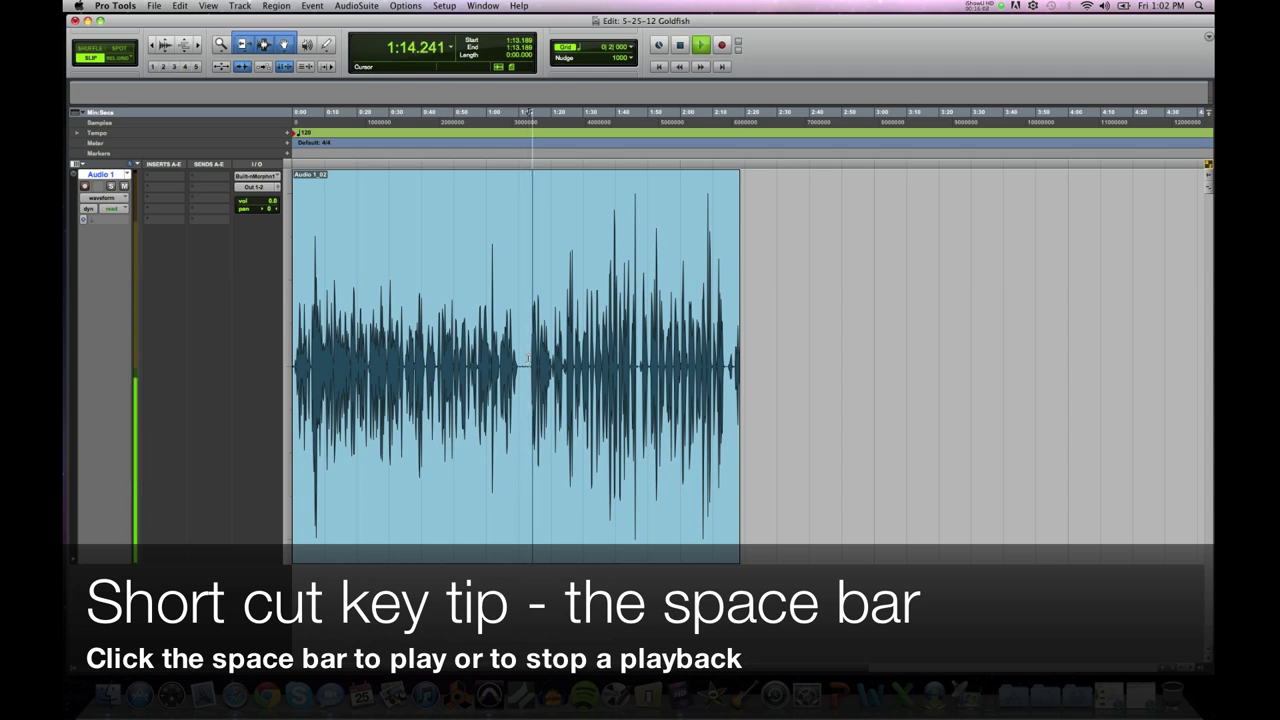
key(space)
click(437, 356)
key(space)
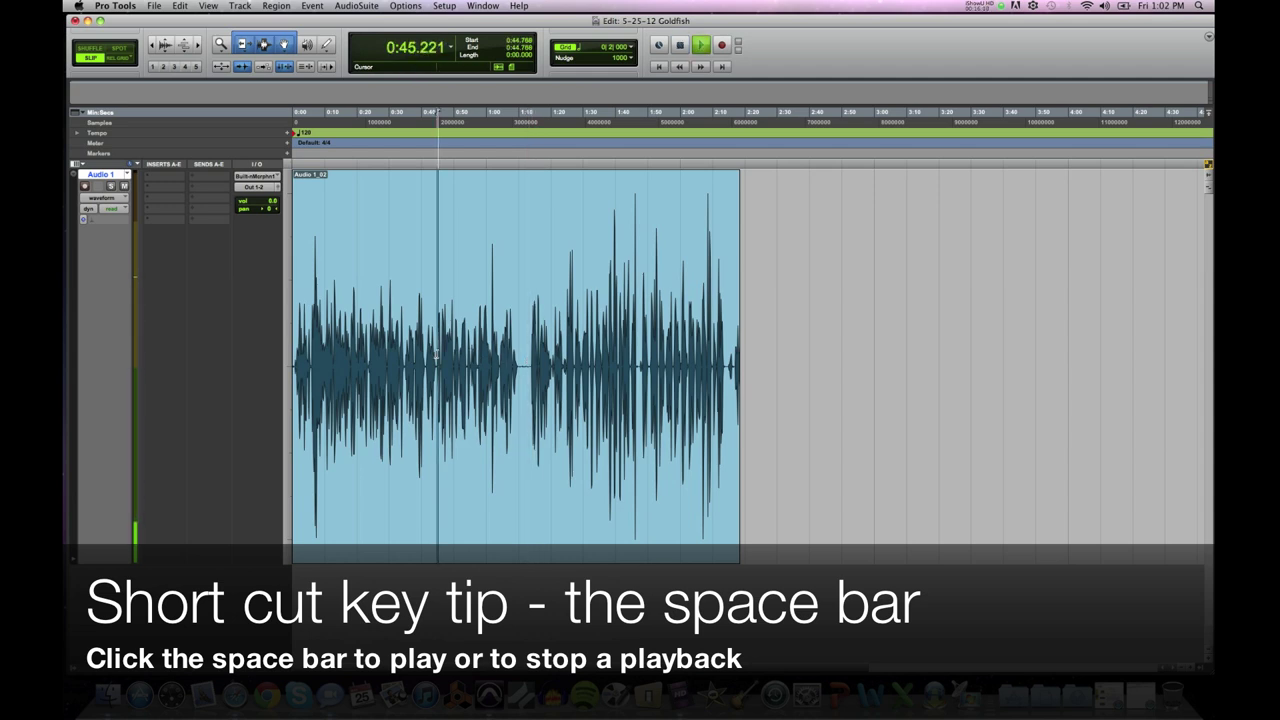
key(space)
click(523, 358)
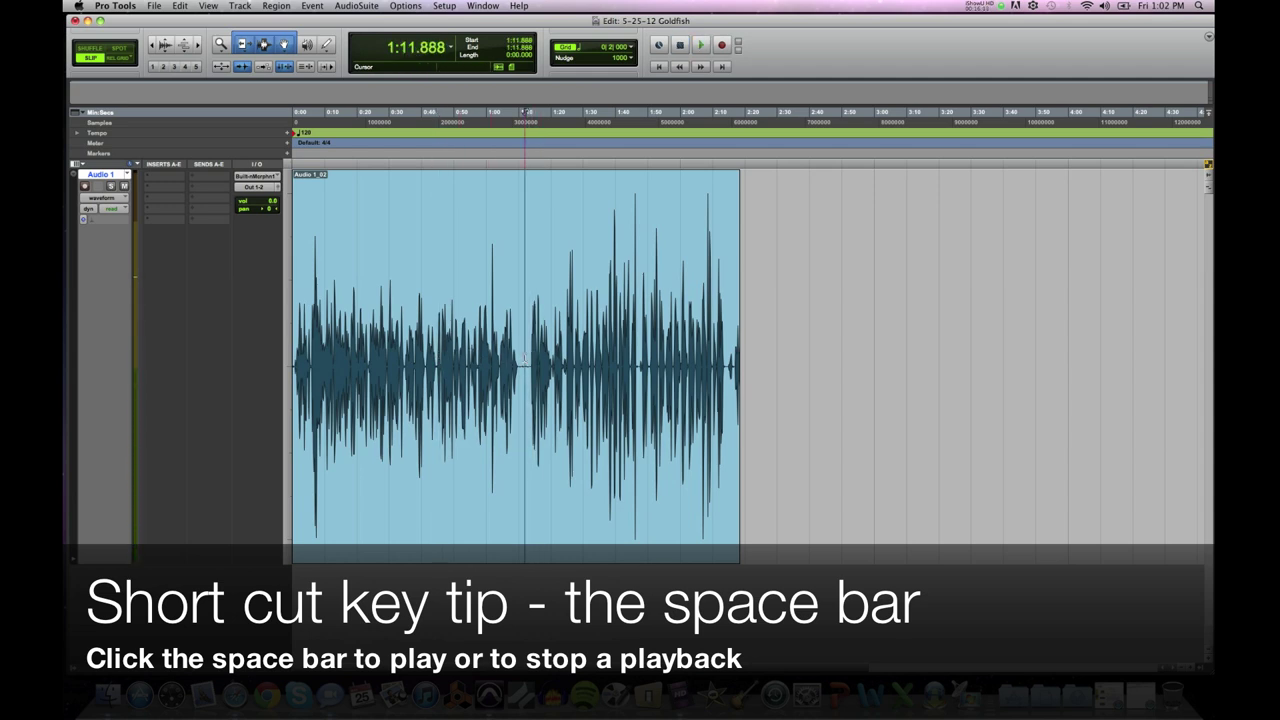
key(space)
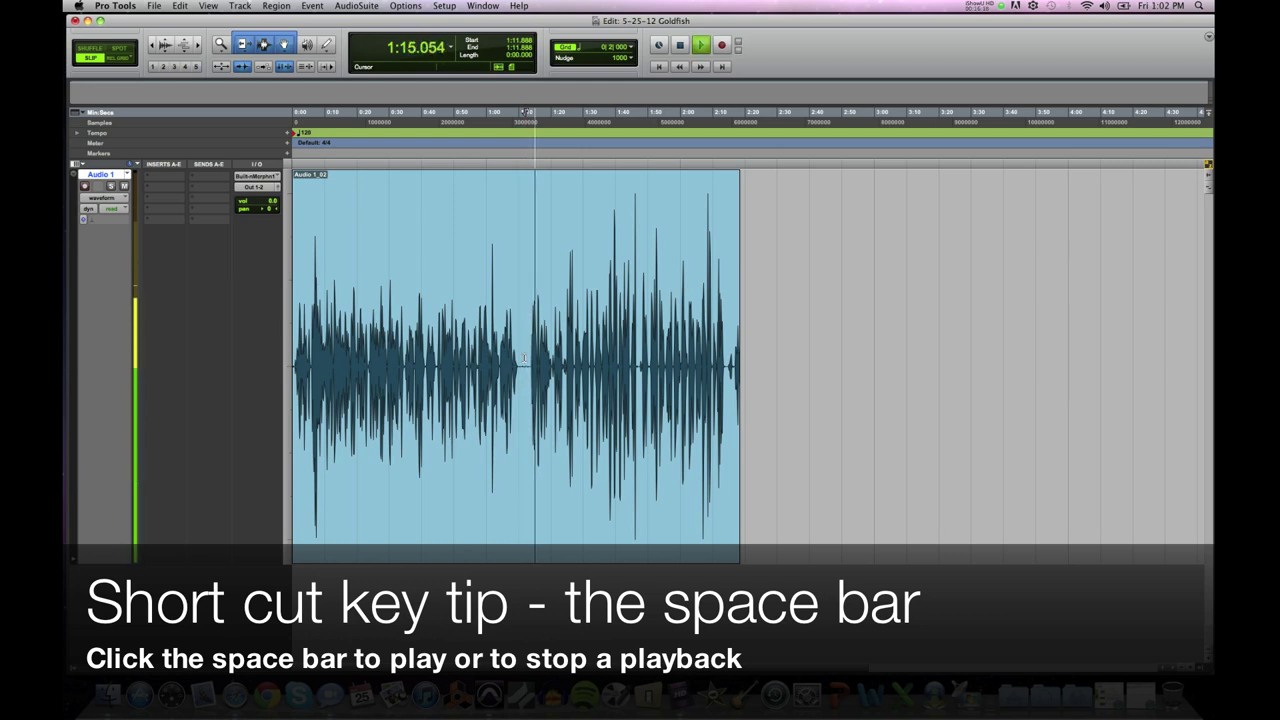
key(space)
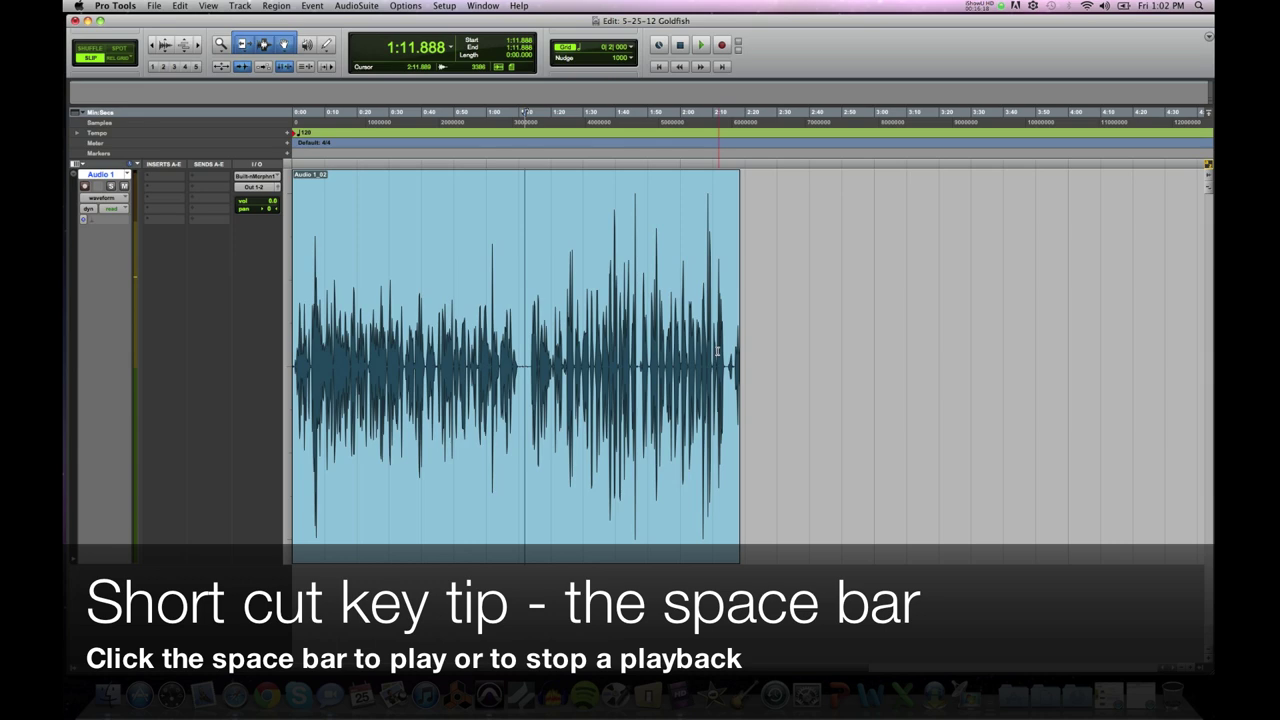
click(703, 352)
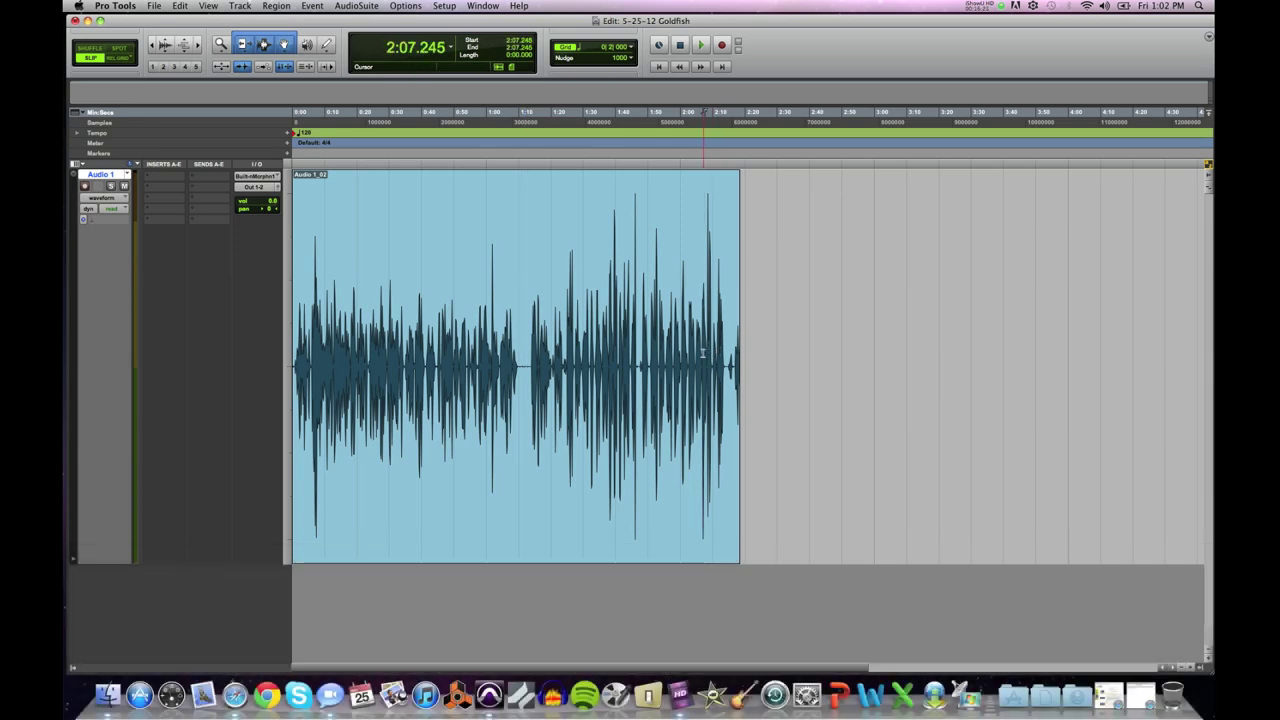
key(space)
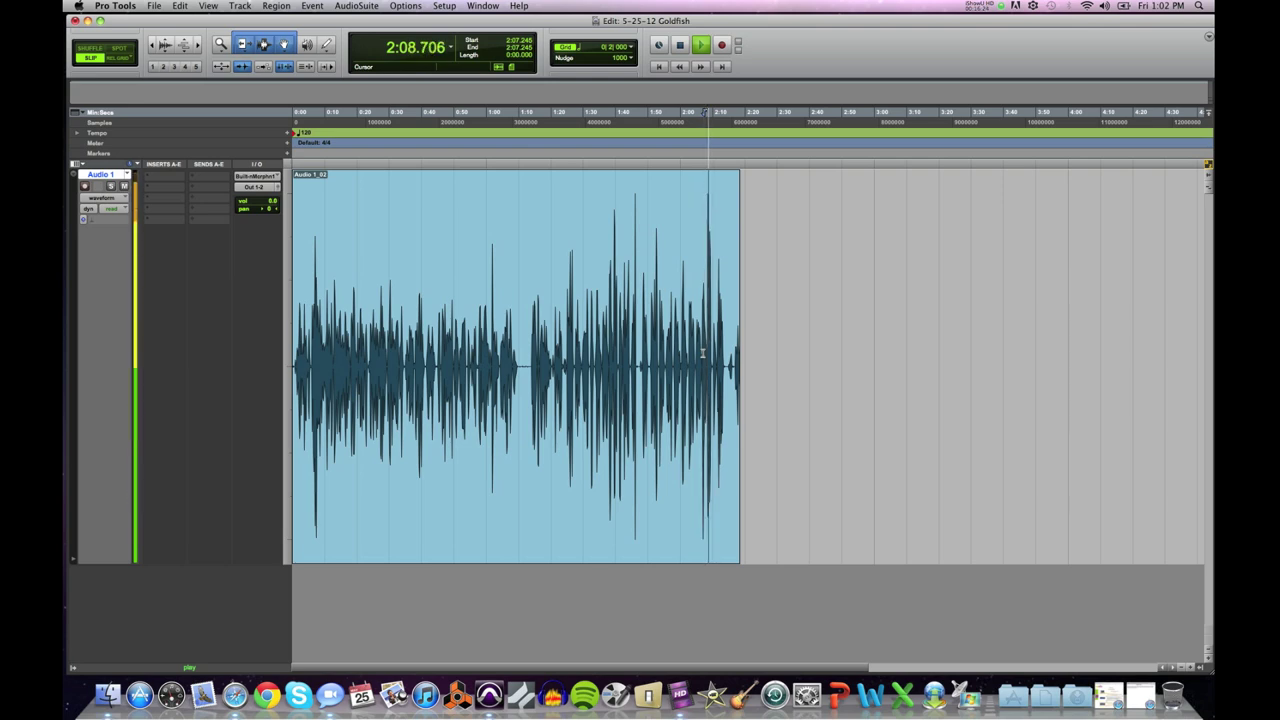
key(space)
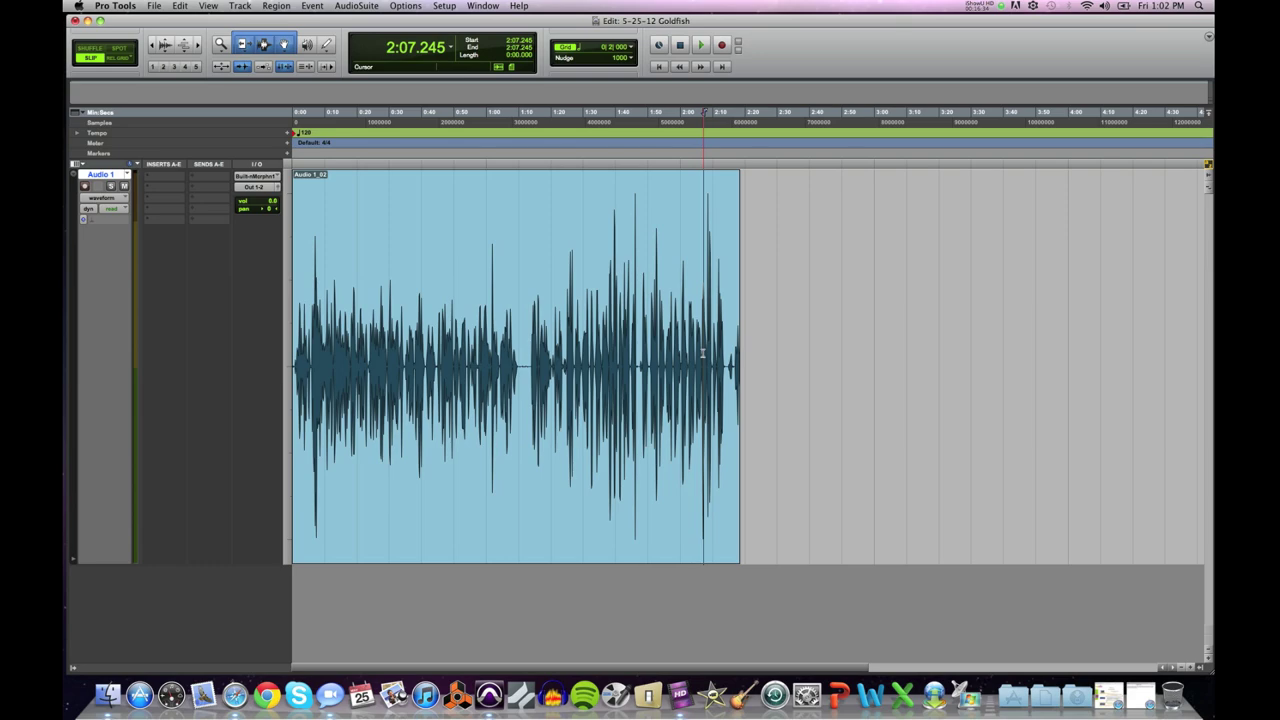
click(513, 345)
key(super+bracketright)
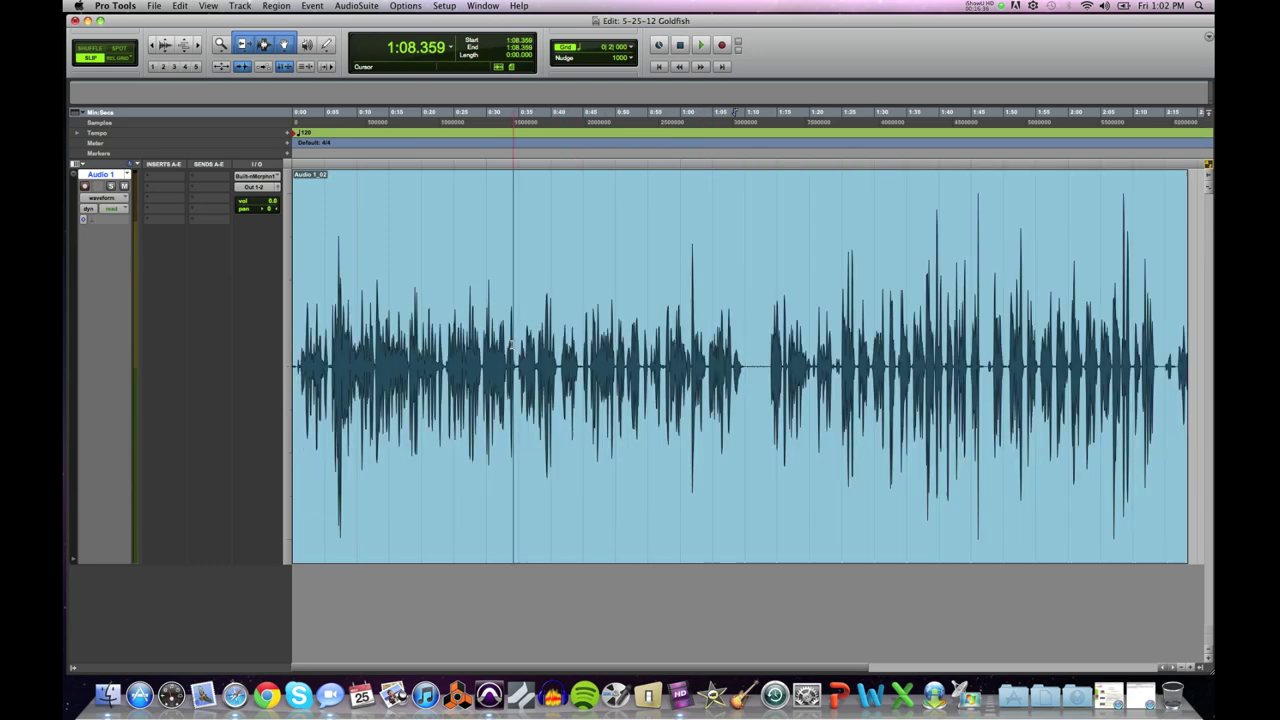
key(super+bracketright)
key(super+bracketleft)
key(super+bracketleft)
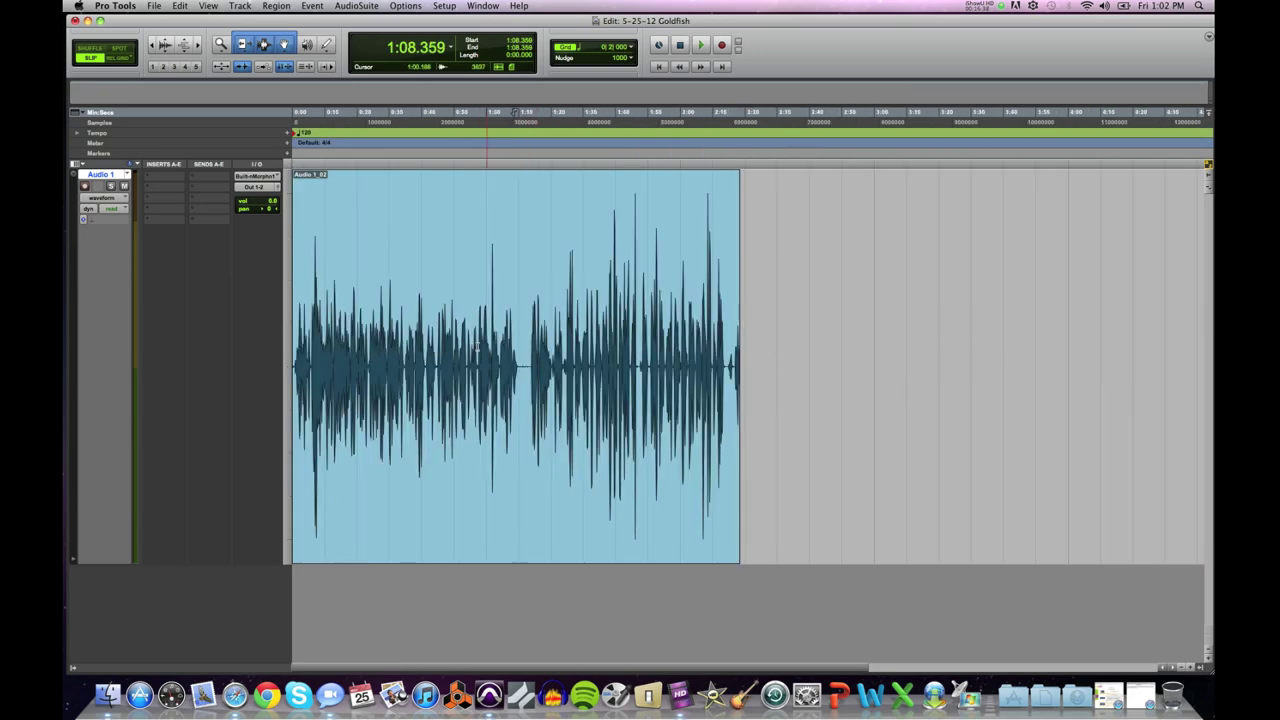
drag(461, 346, 497, 349)
click(522, 349)
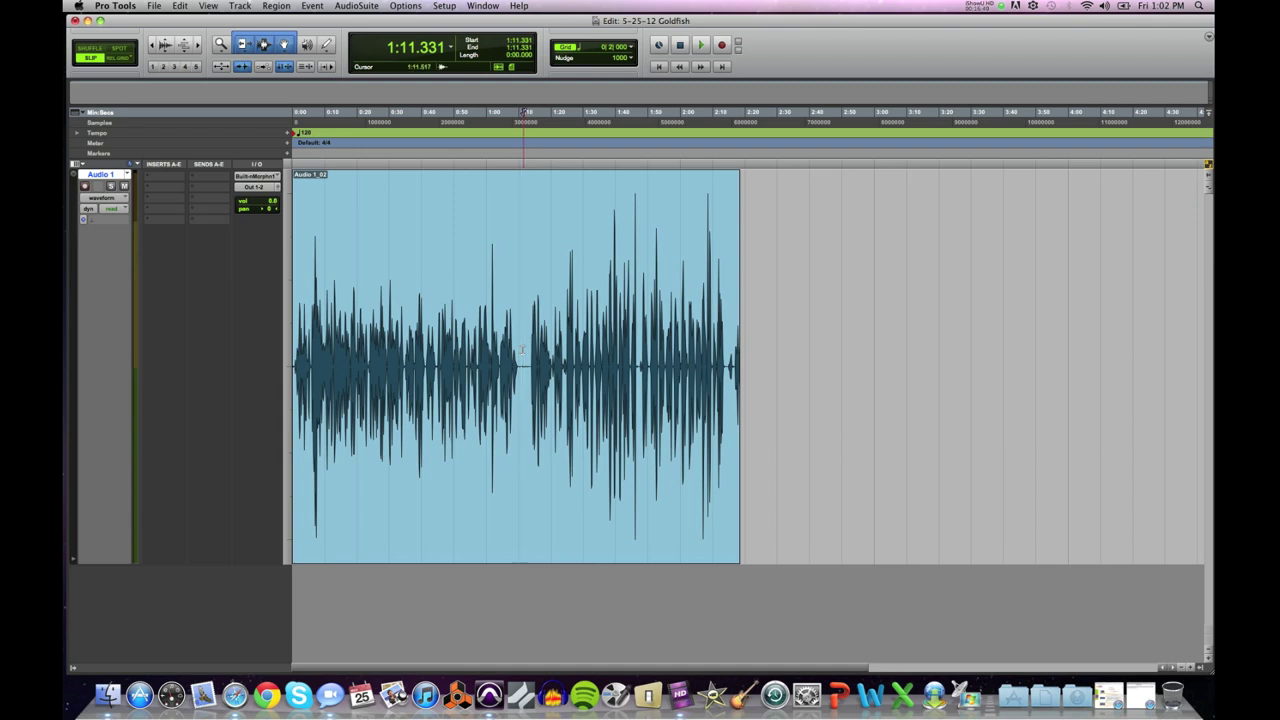
click(531, 348)
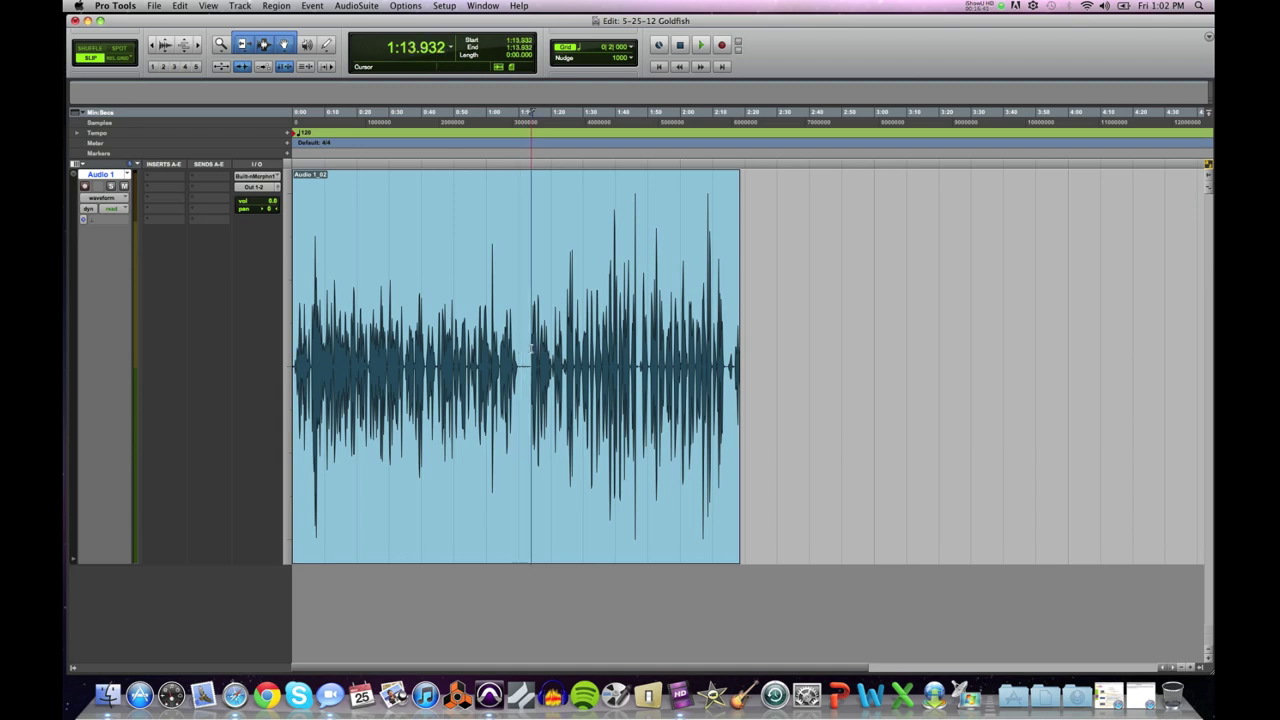
click(701, 45)
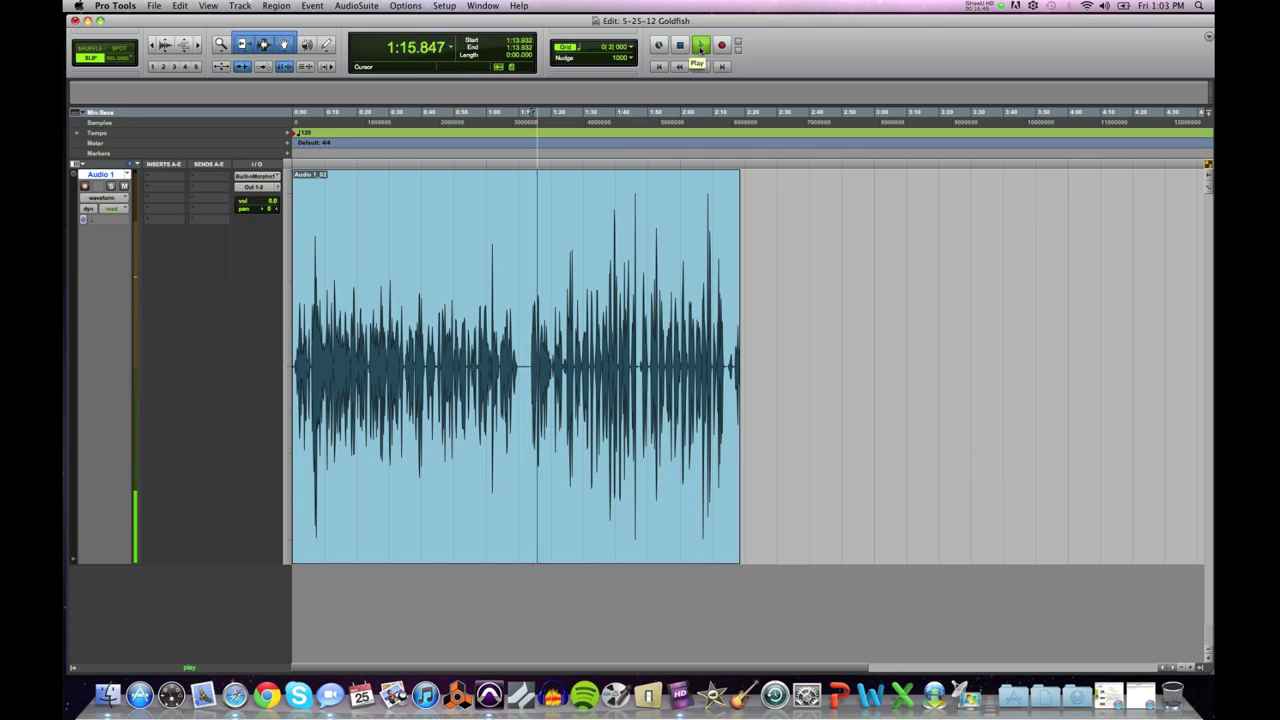
key(space)
click(607, 200)
click(701, 45)
key(space)
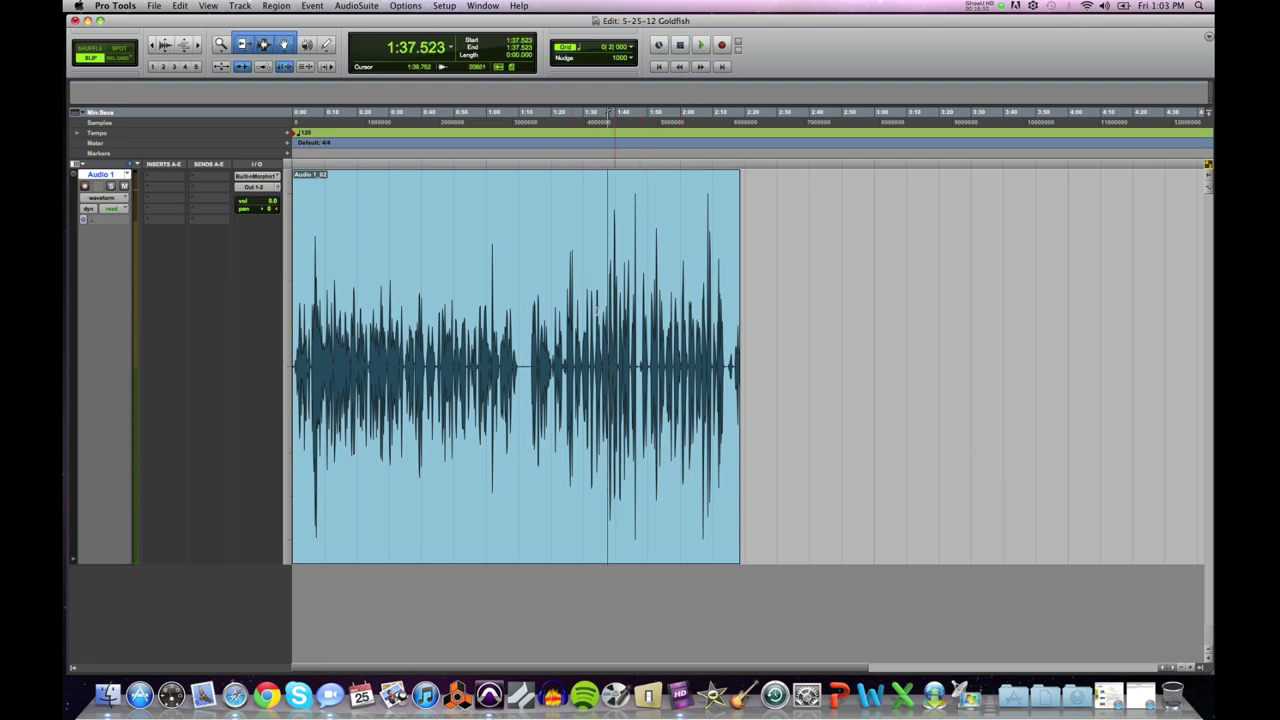
click(597, 352)
key(space)
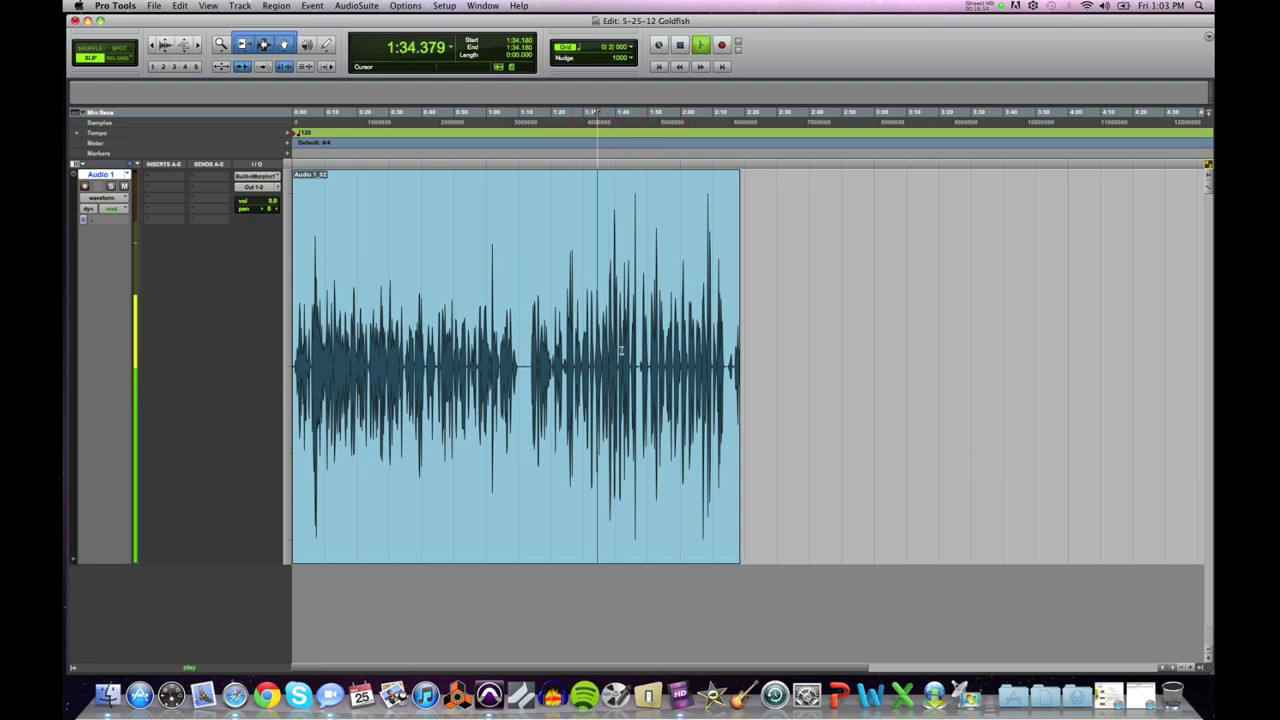
key(space)
click(668, 348)
key(space)
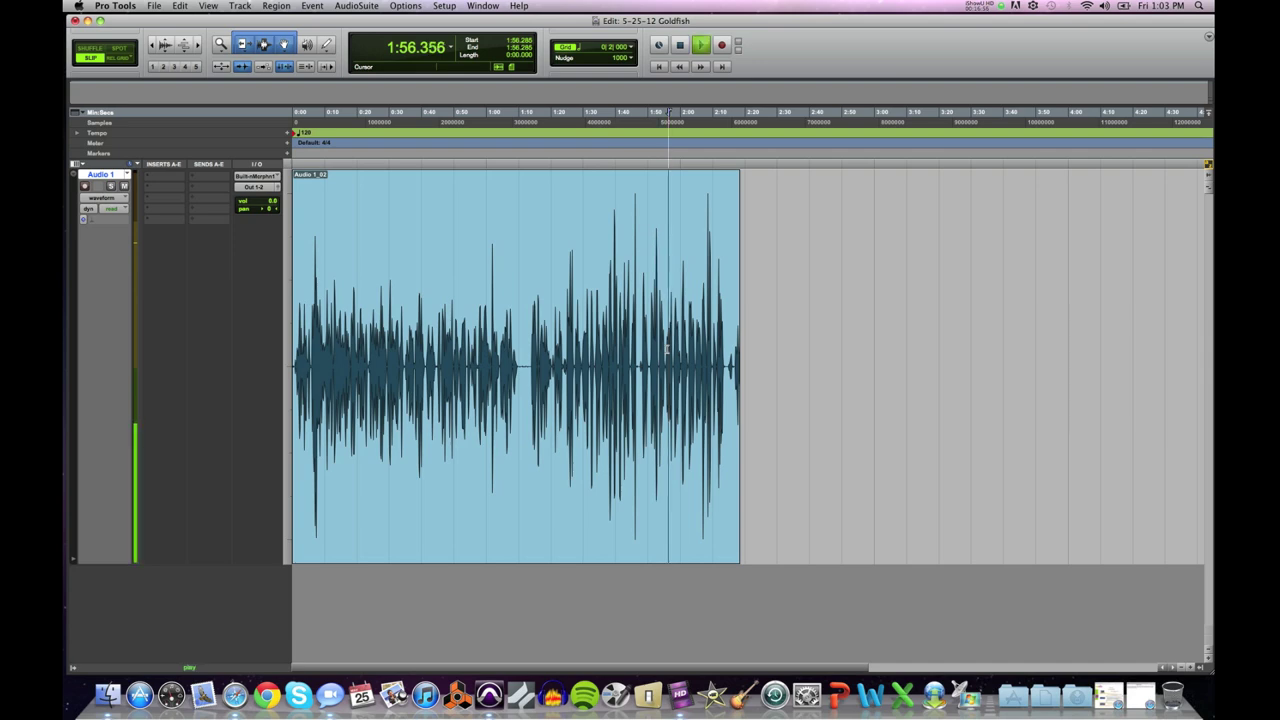
key(space)
click(699, 348)
key(space)
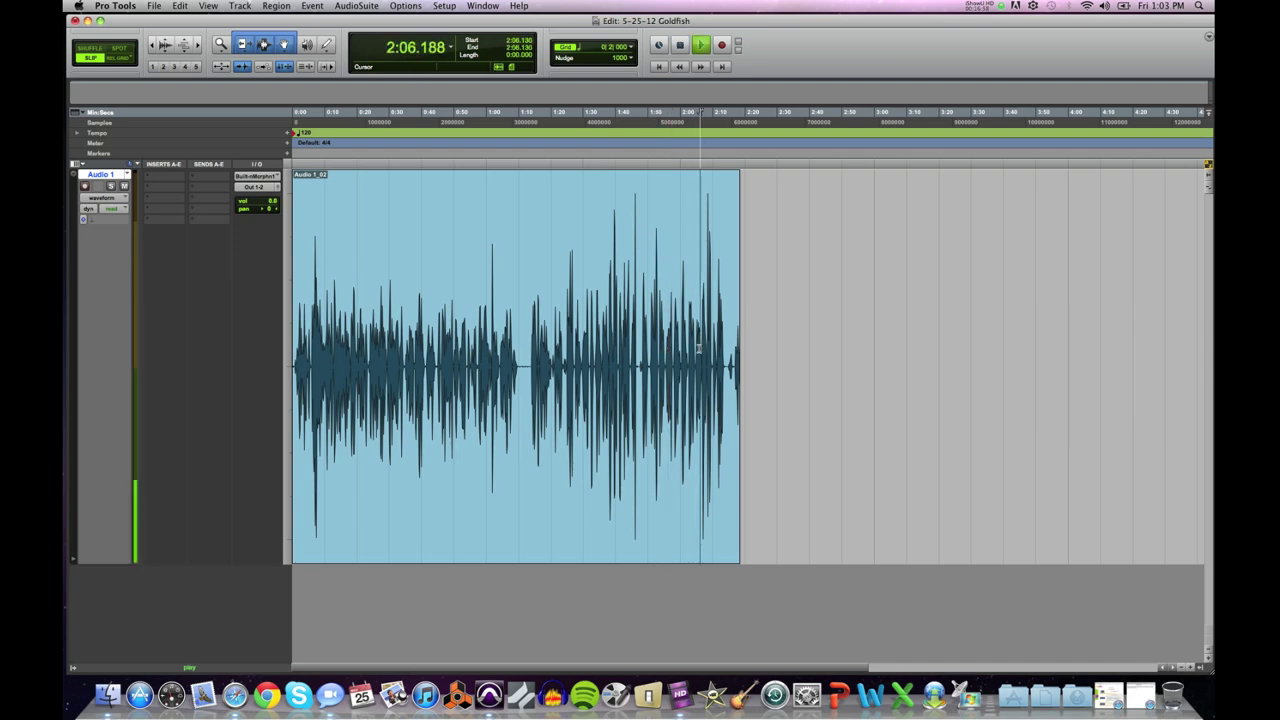
key(space)
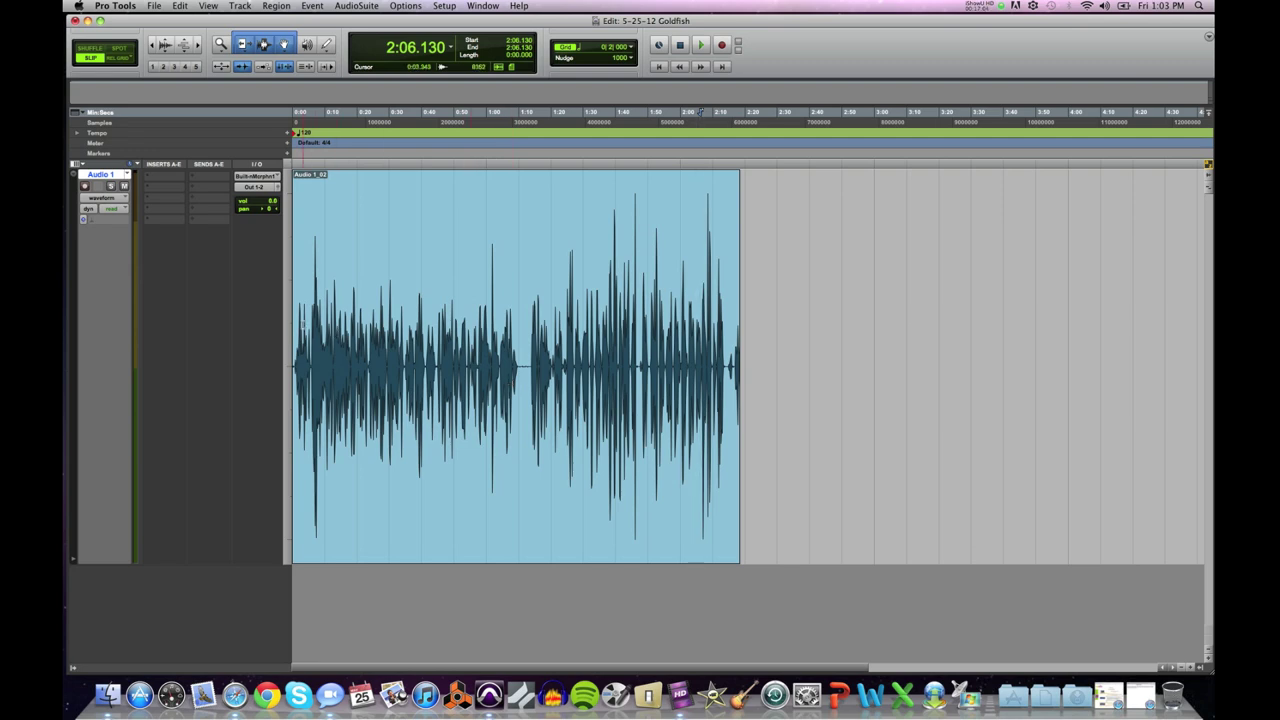
click(369, 418)
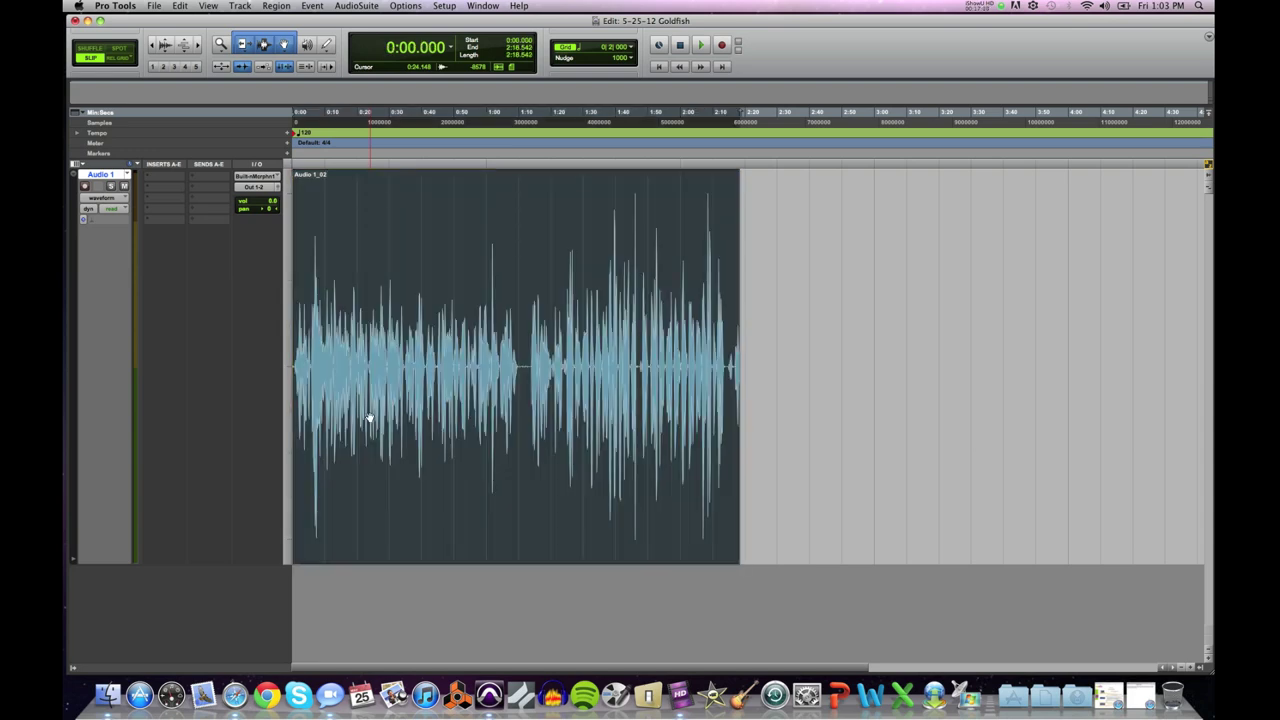
key(super+bracketright)
key(super+bracketright)
key(super+bracketright)
key(super+bracketright)
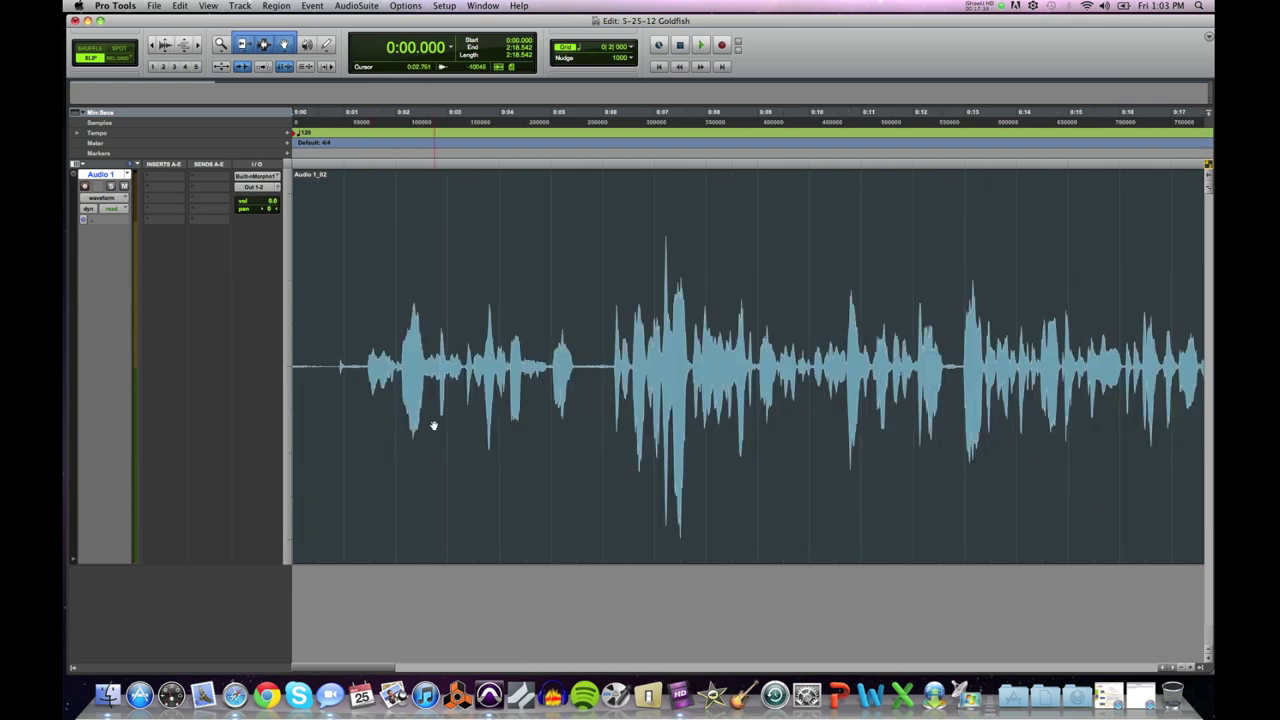
key(space)
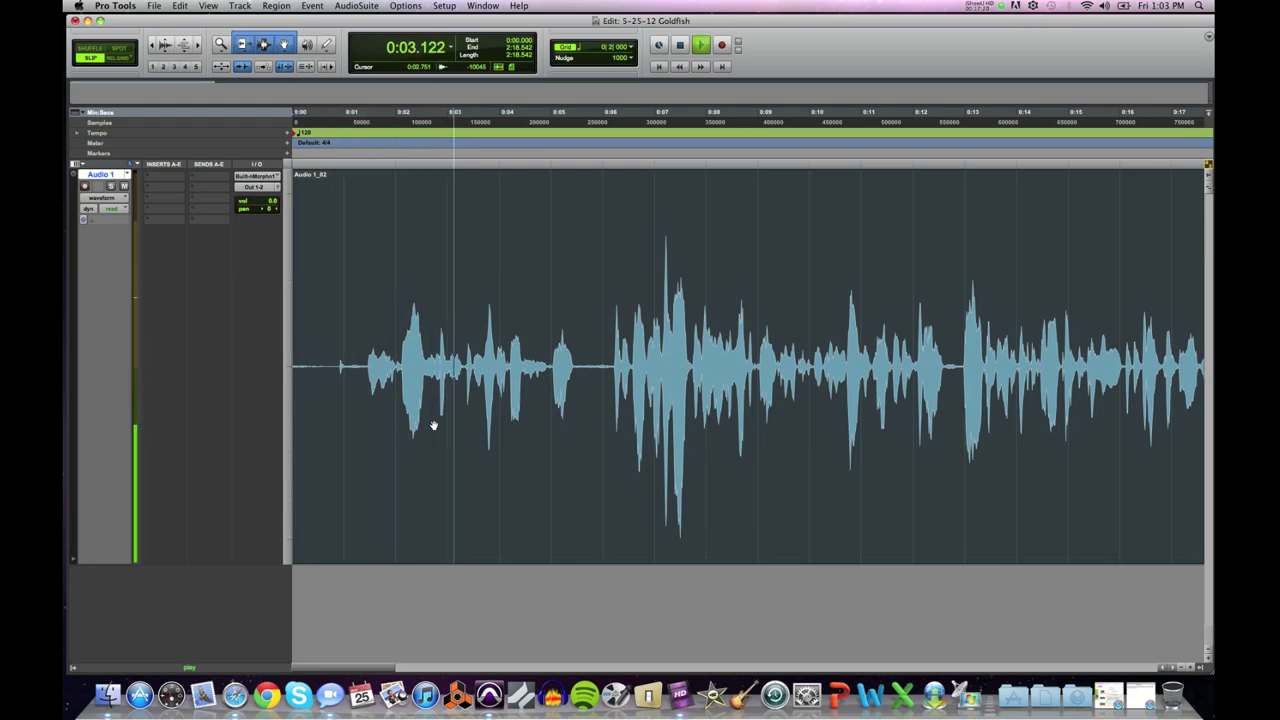
key(space)
key(super+bracketleft)
click(433, 425)
key(alt+f)
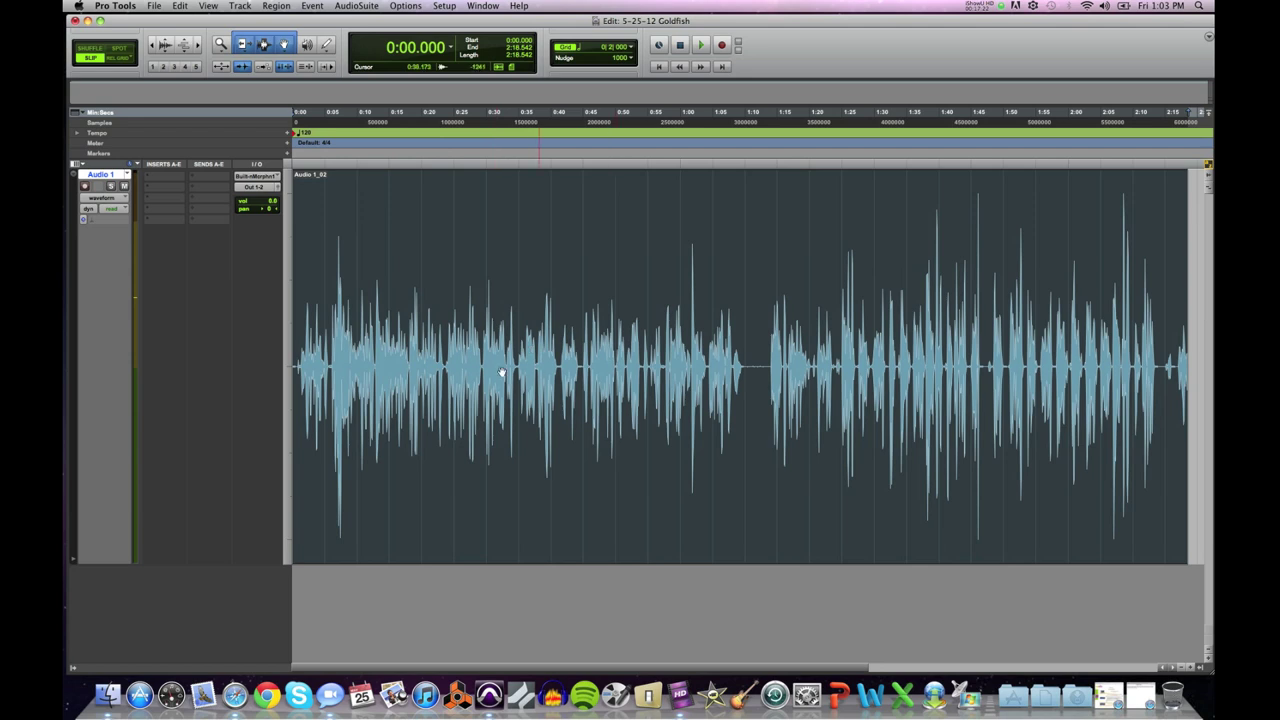
click(545, 339)
Step: Audition around 1:24 and settle the edit point at 1:24.242, just before the next phrase
drag(752, 390, 291, 391)
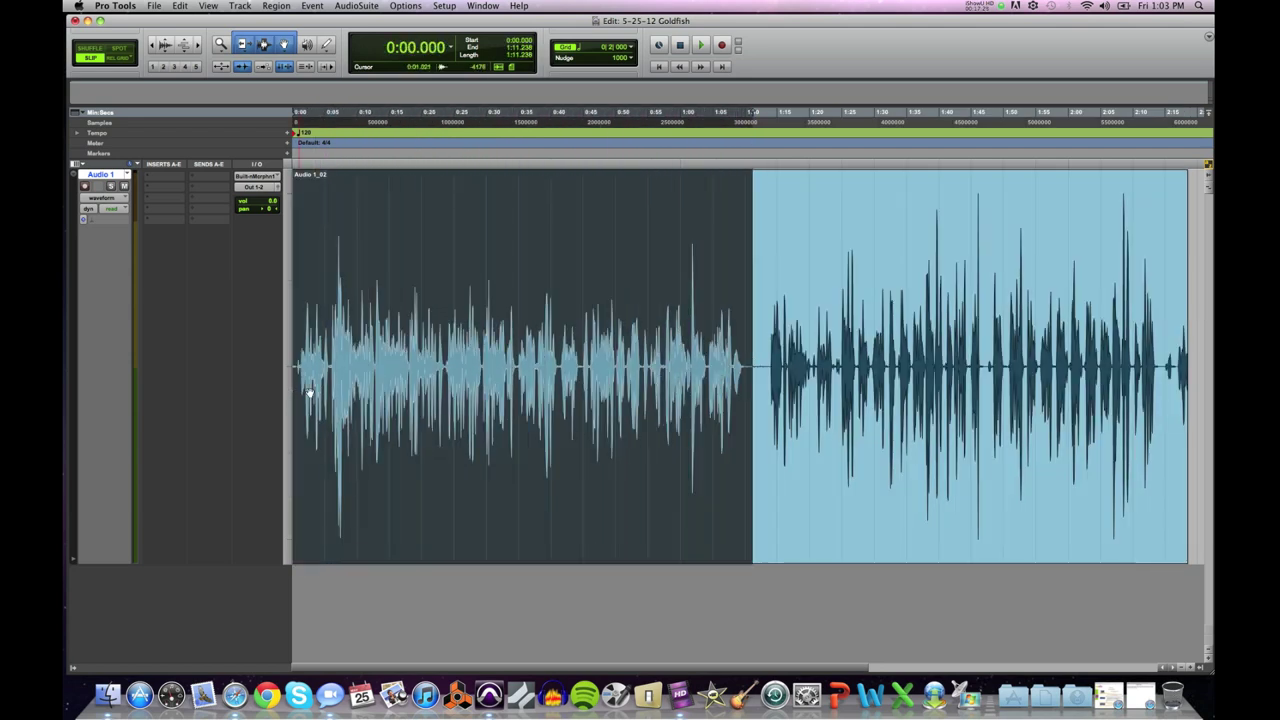
click(839, 362)
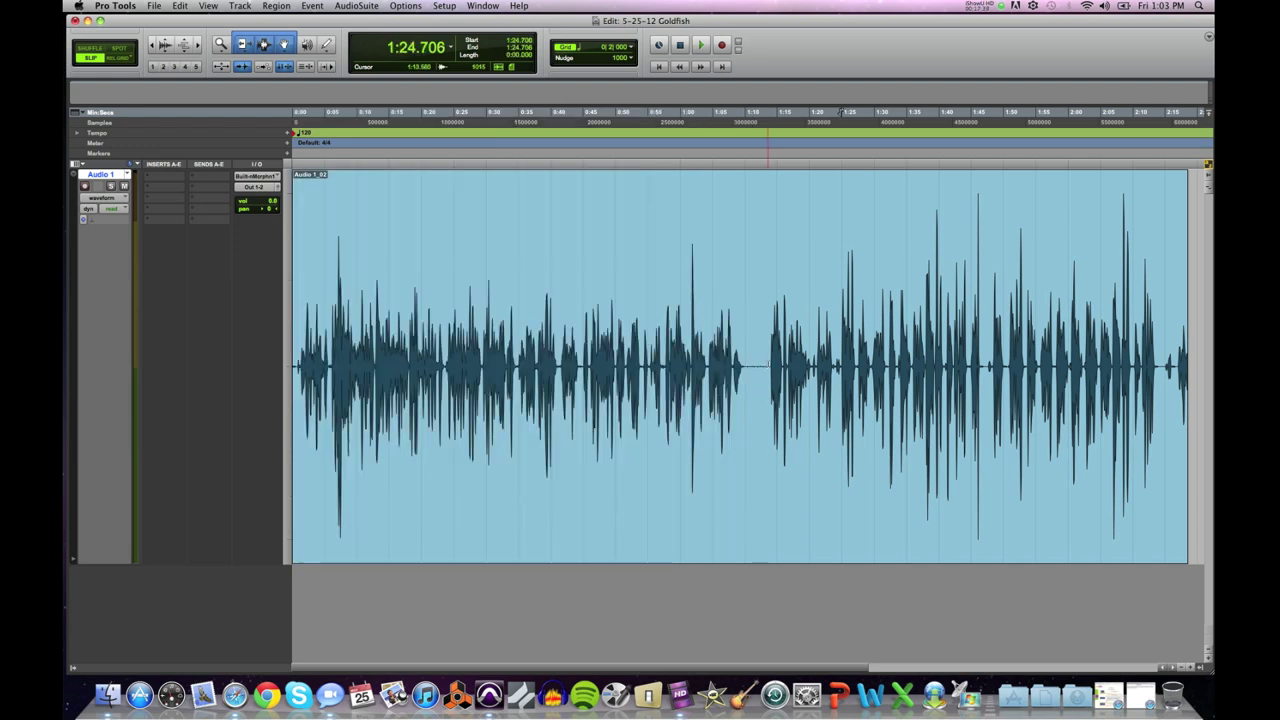
click(837, 362)
key(space)
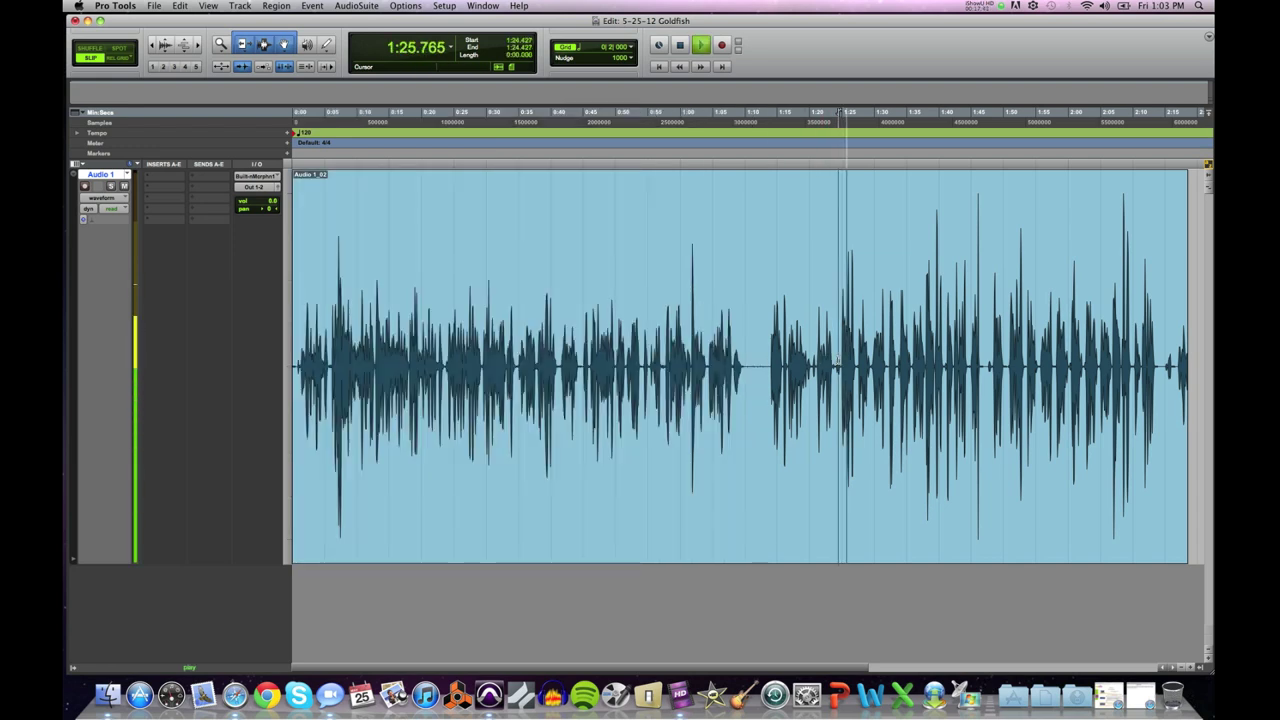
drag(838, 362, 284, 366)
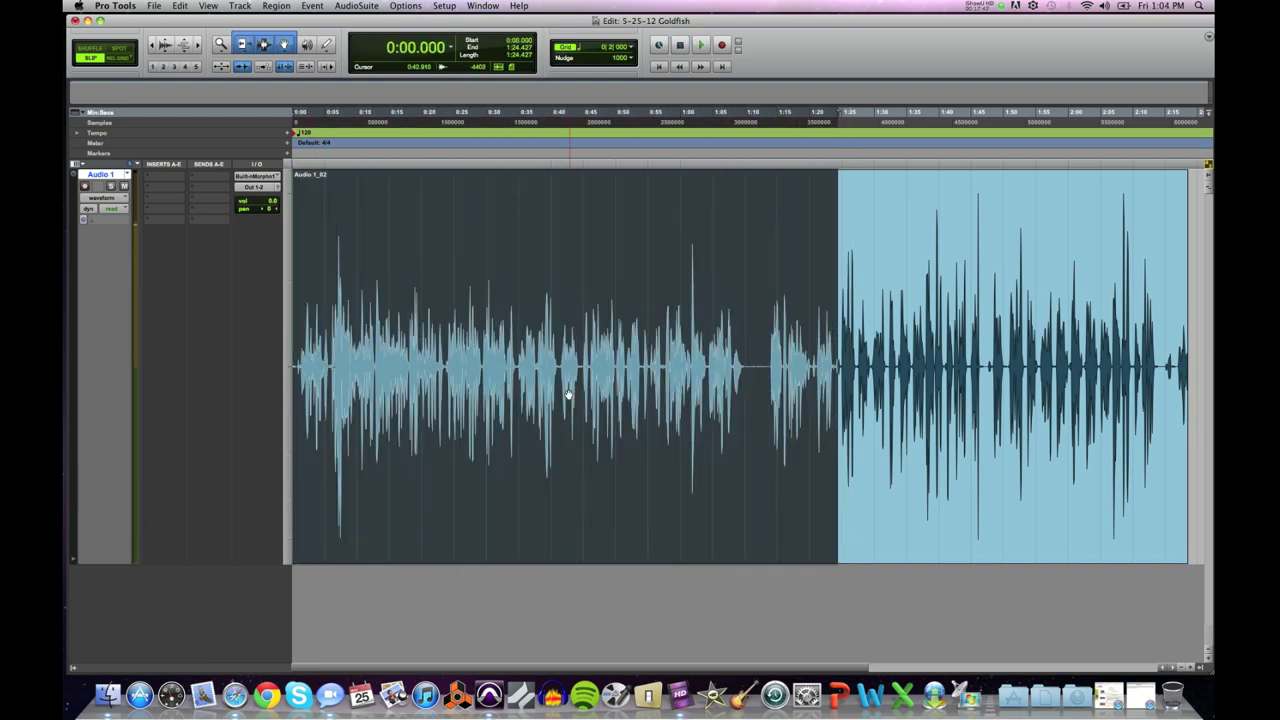
click(835, 365)
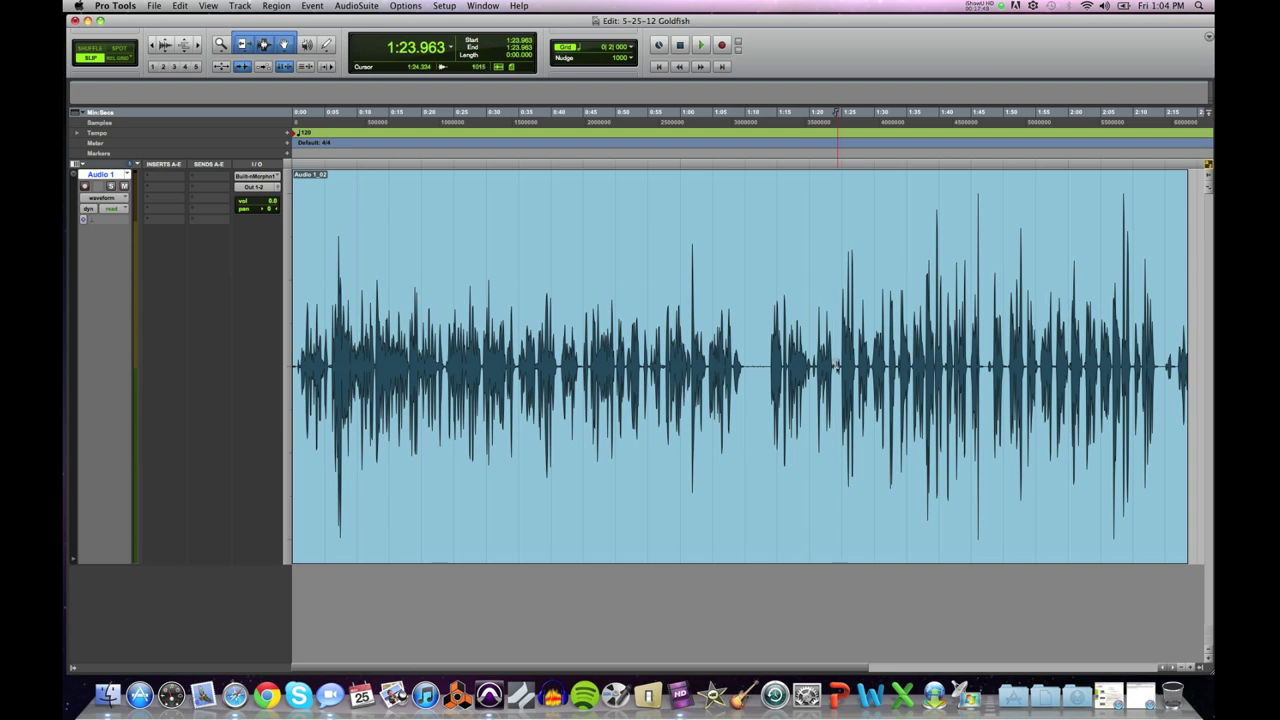
drag(835, 365, 286, 390)
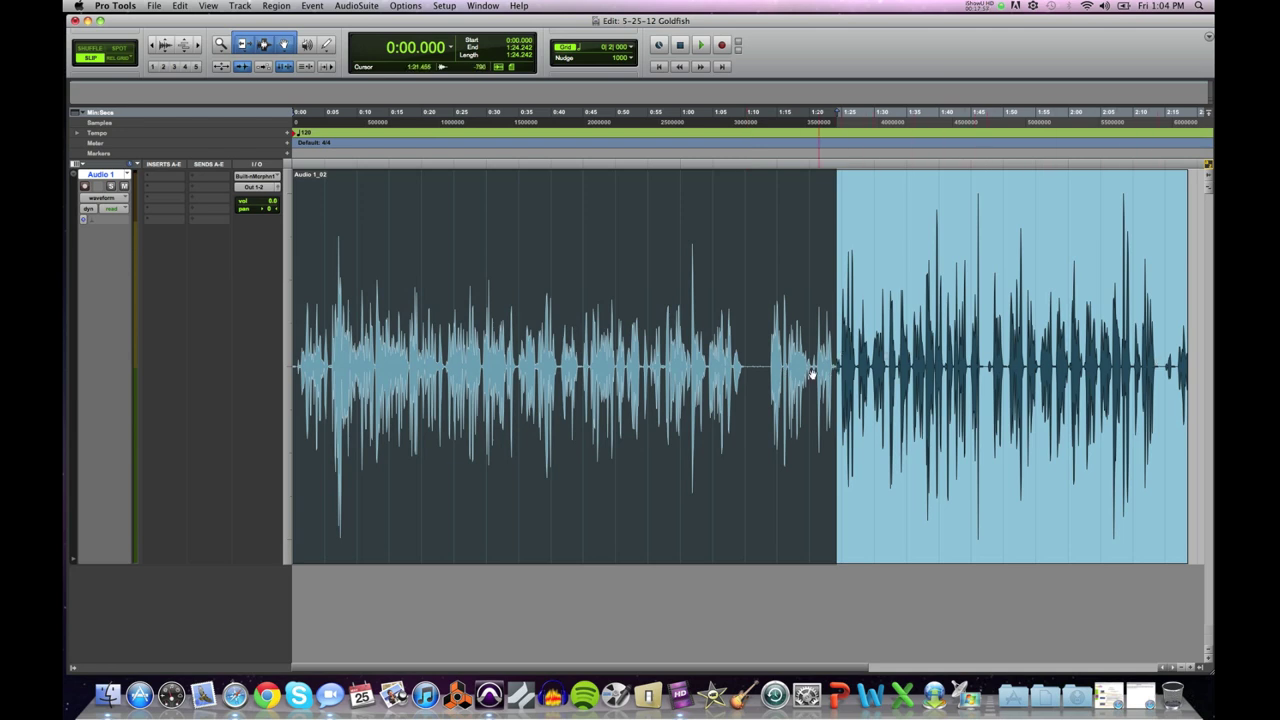
click(836, 360)
key(space)
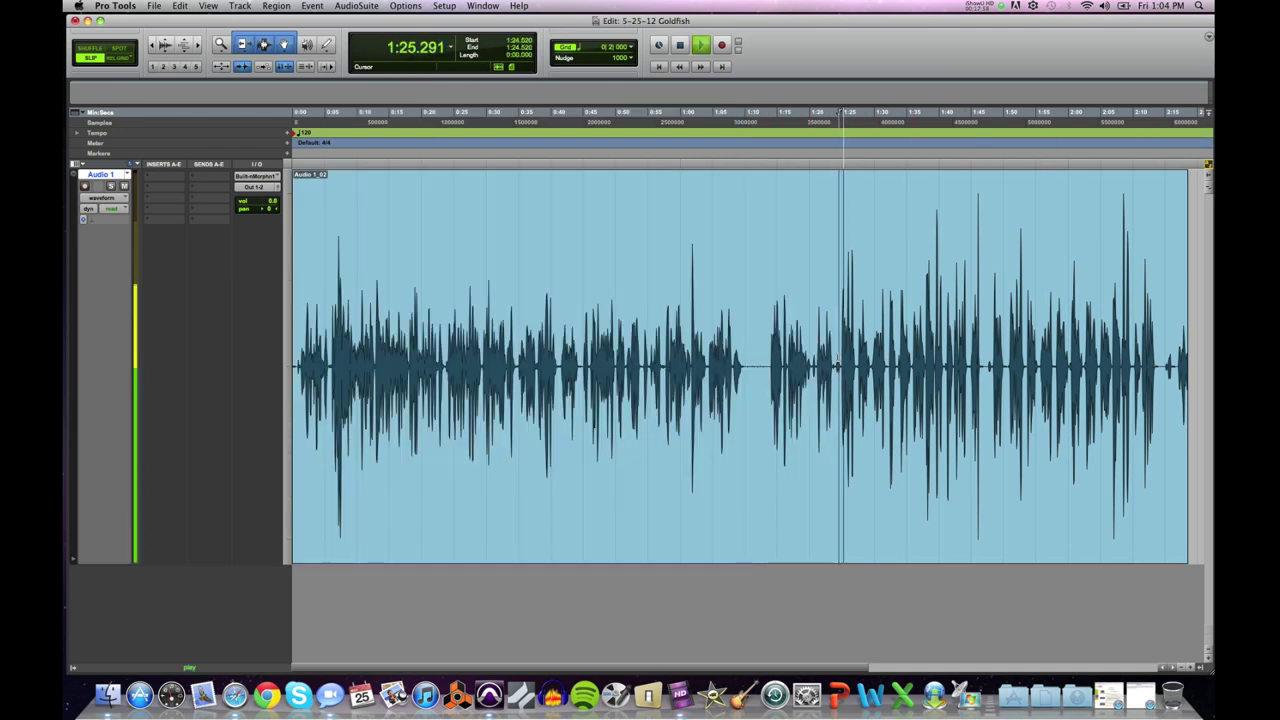
key(space)
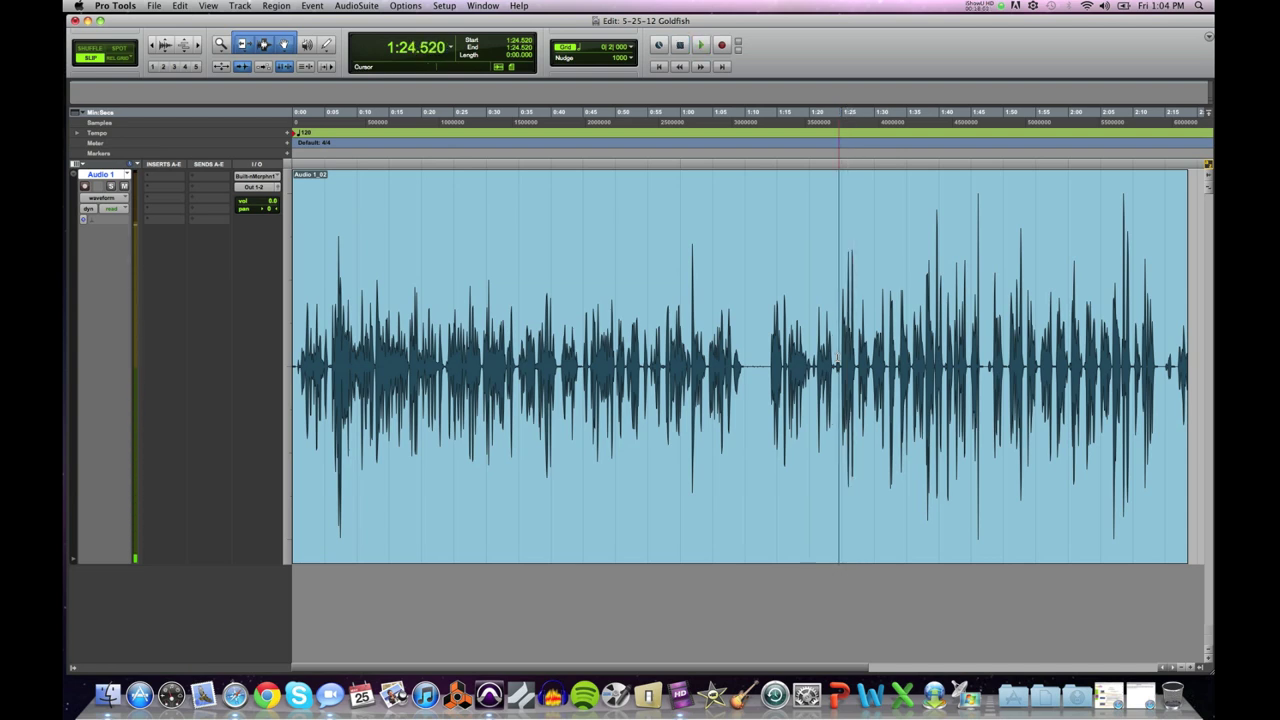
click(837, 328)
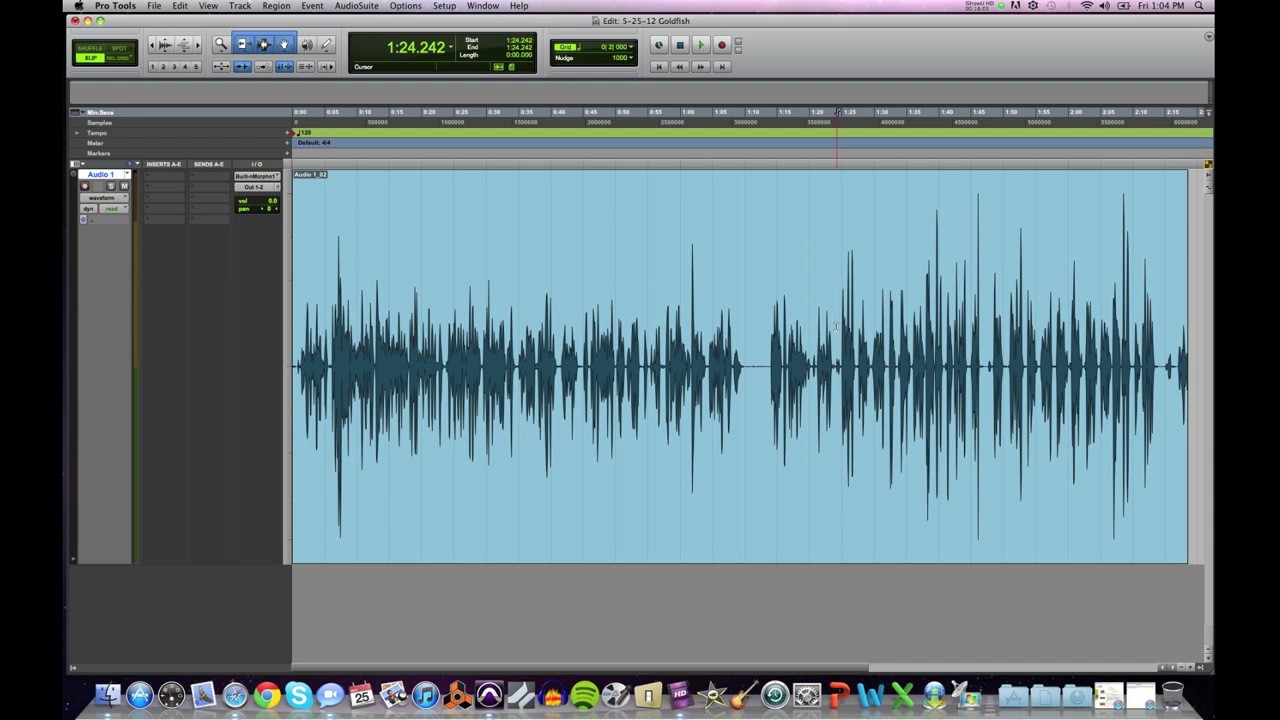
Step: Zoom in around 1:25, select the quiet stretch 1:24.588–1:24.817, then zoom back out
click(840, 328)
key(super+bracketright)
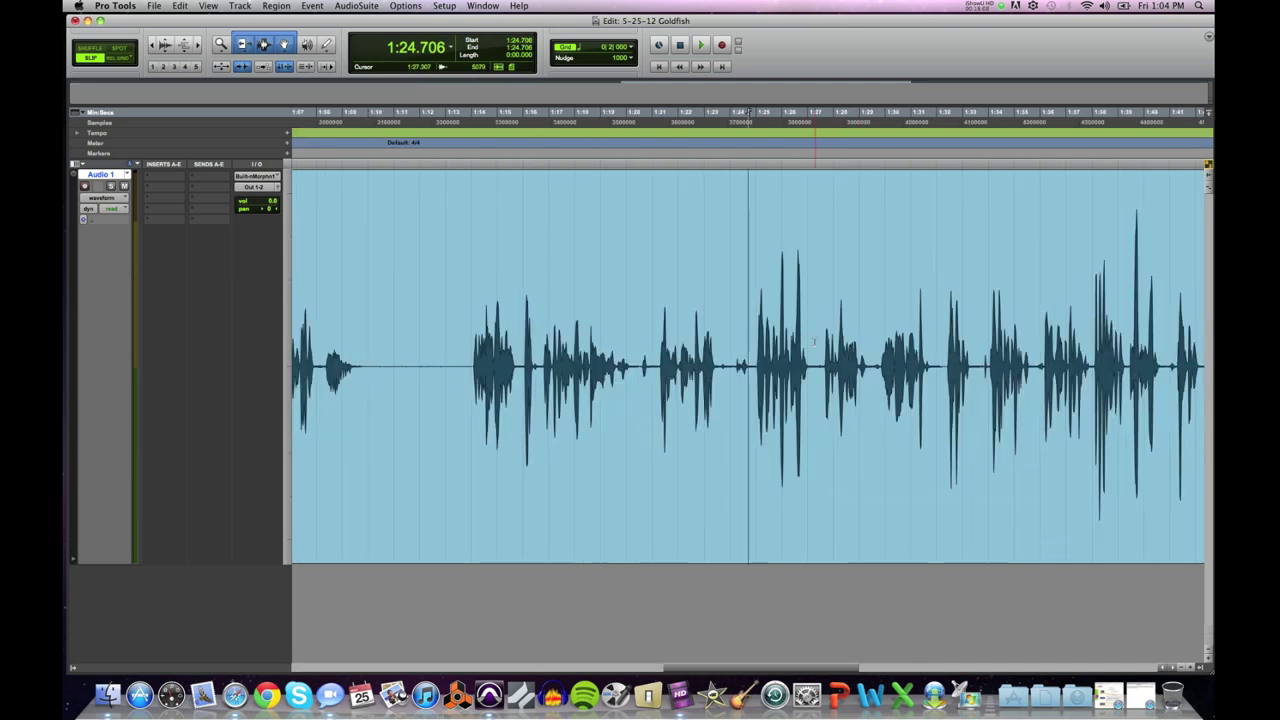
click(756, 341)
key(super+bracketright)
key(super+bracketright)
click(760, 352)
key(space)
key(space)
click(590, 337)
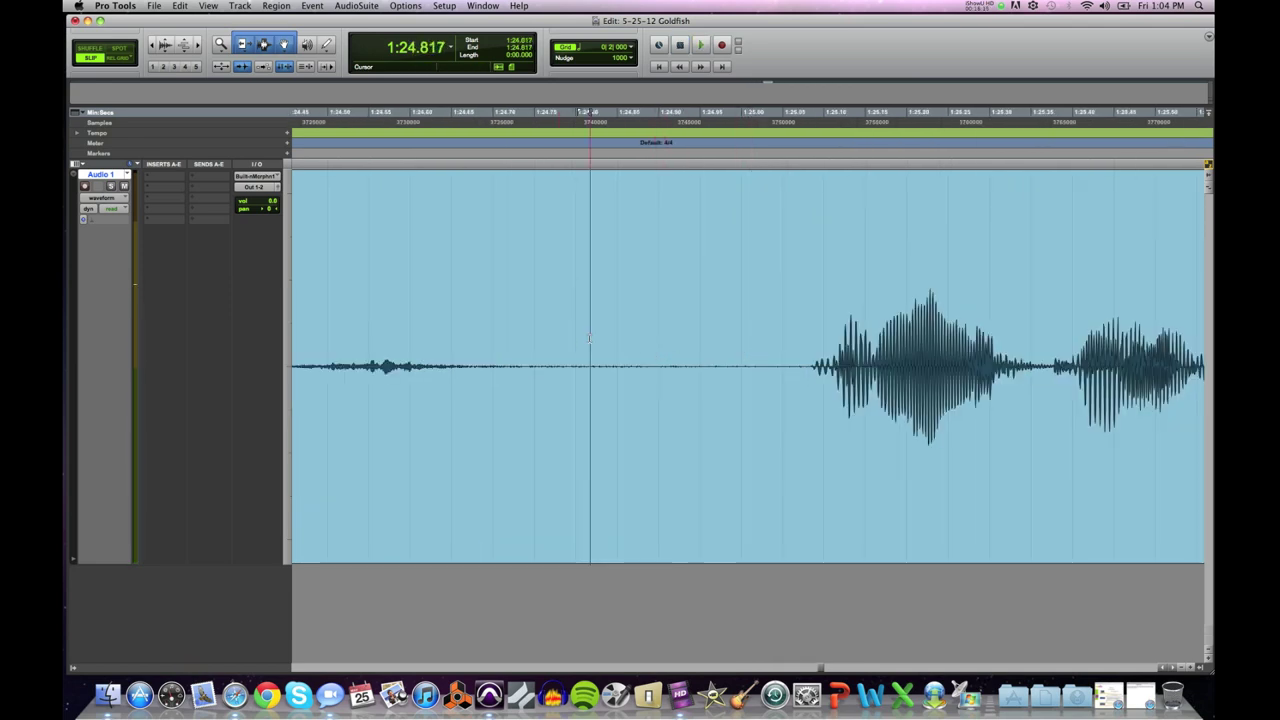
drag(590, 337, 401, 338)
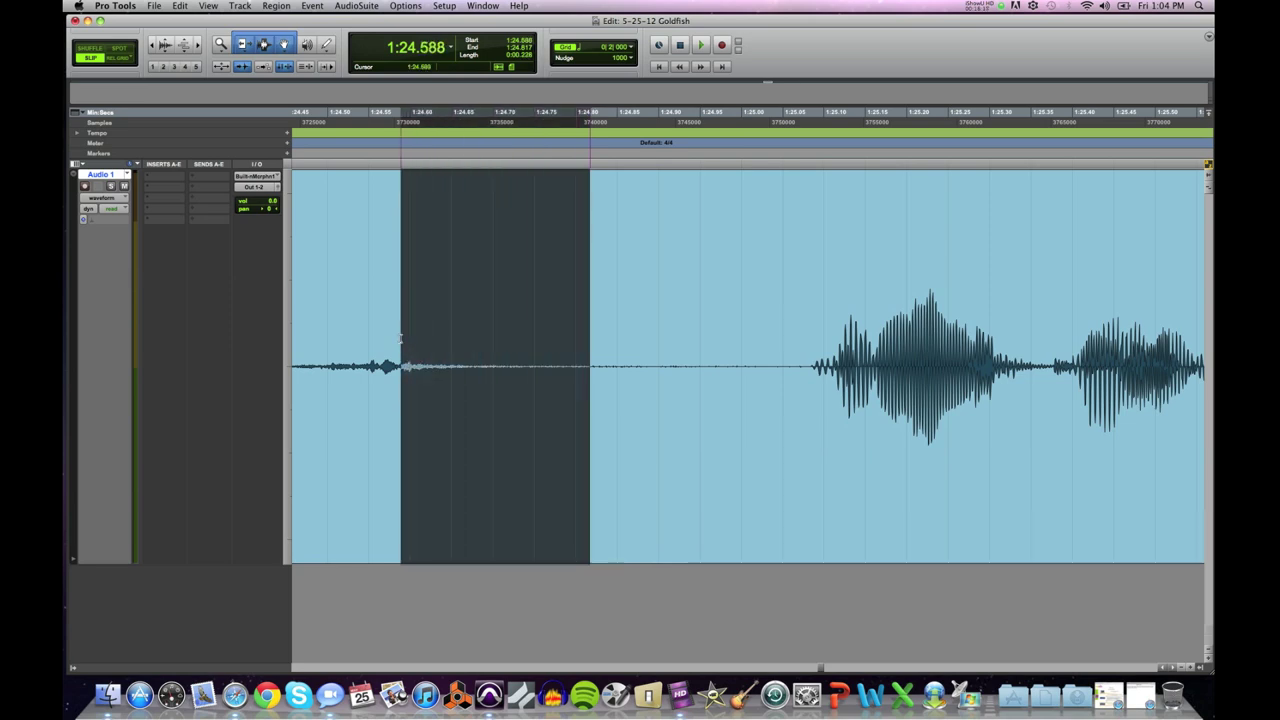
key(super+bracketleft)
key(super+bracketleft)
key(super+bracketleft)
key(super+bracketleft)
key(super+bracketleft)
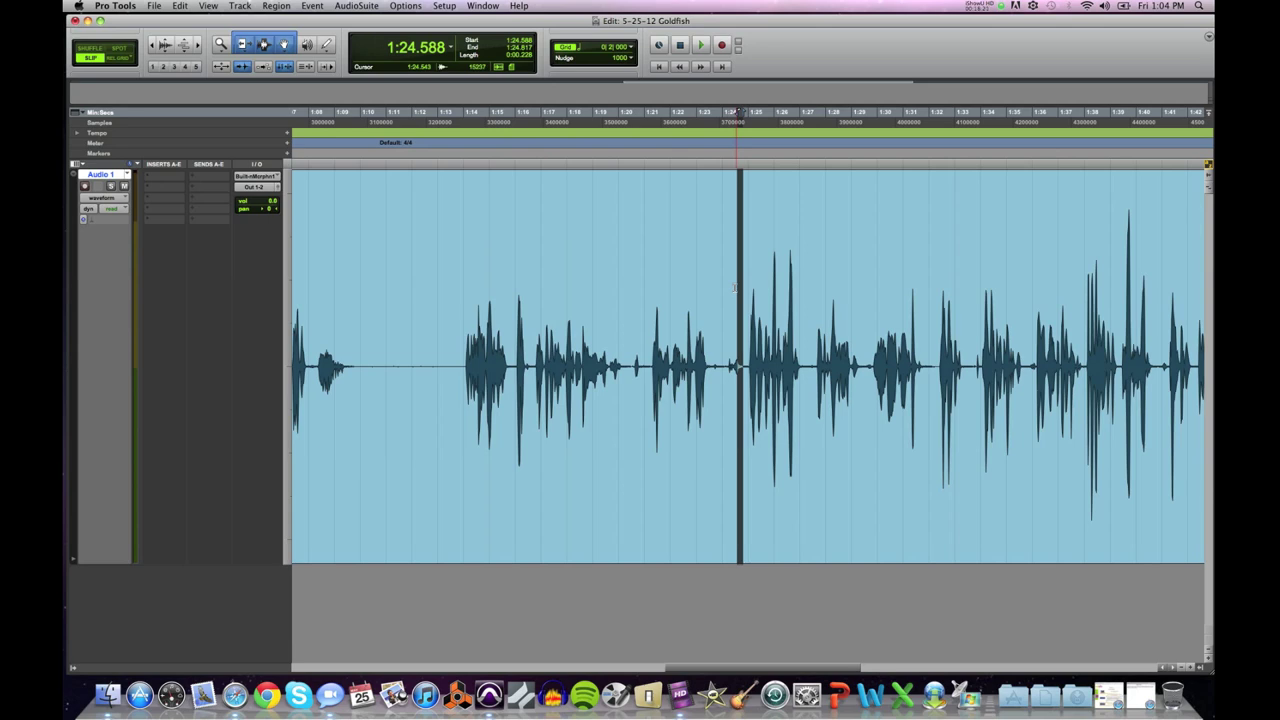
key(super+bracketleft)
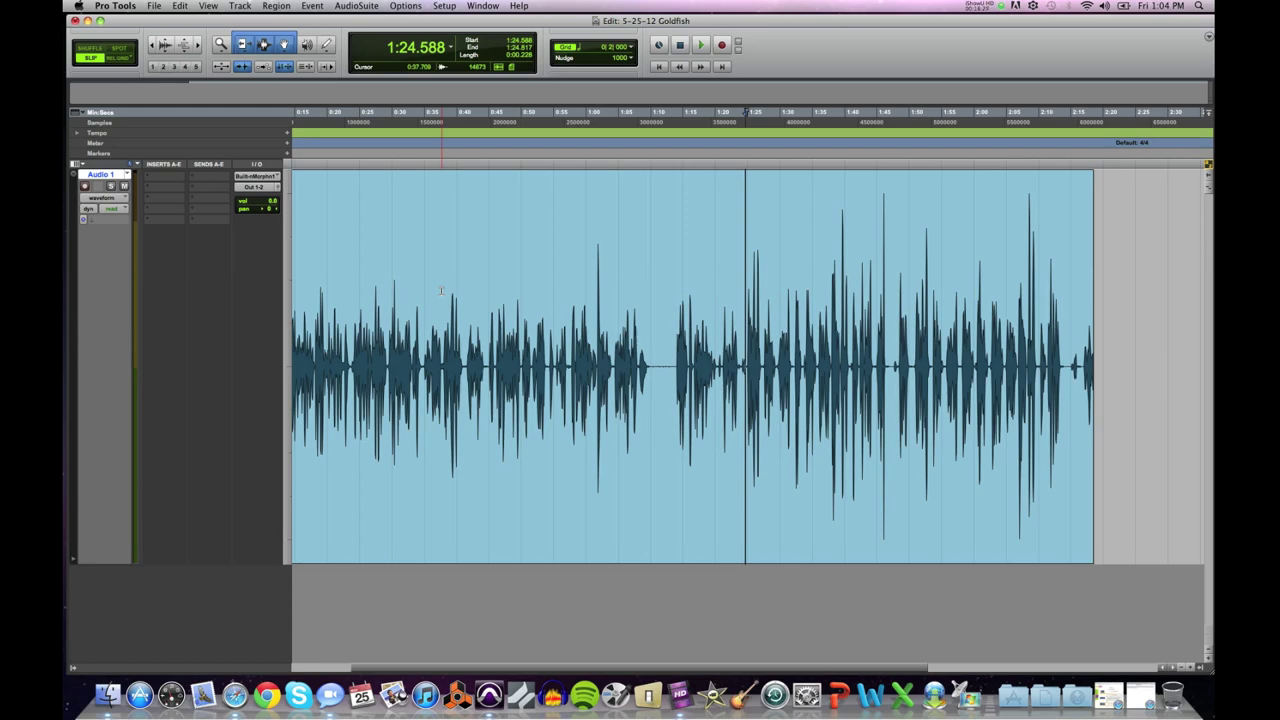
Step: Delete the audio from 0:15.510 to 1:24.817, then zoom in on the remaining first clip
shift+click(296, 285)
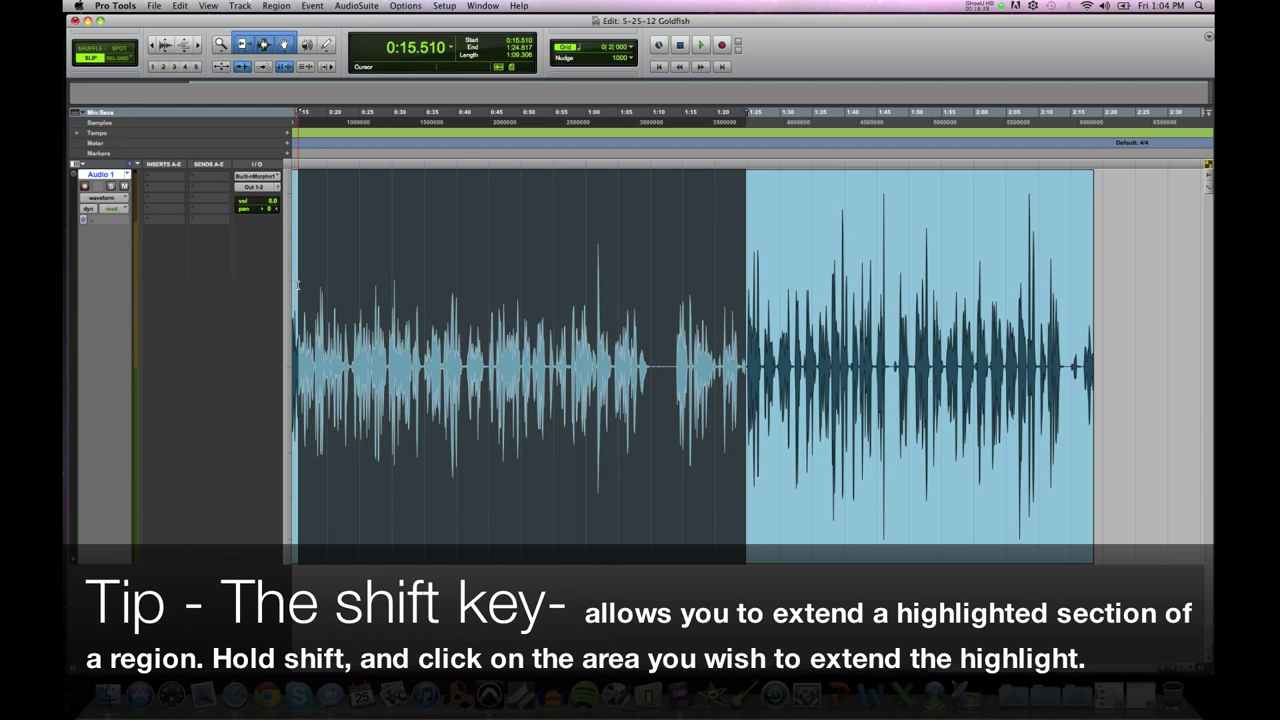
key(Delete)
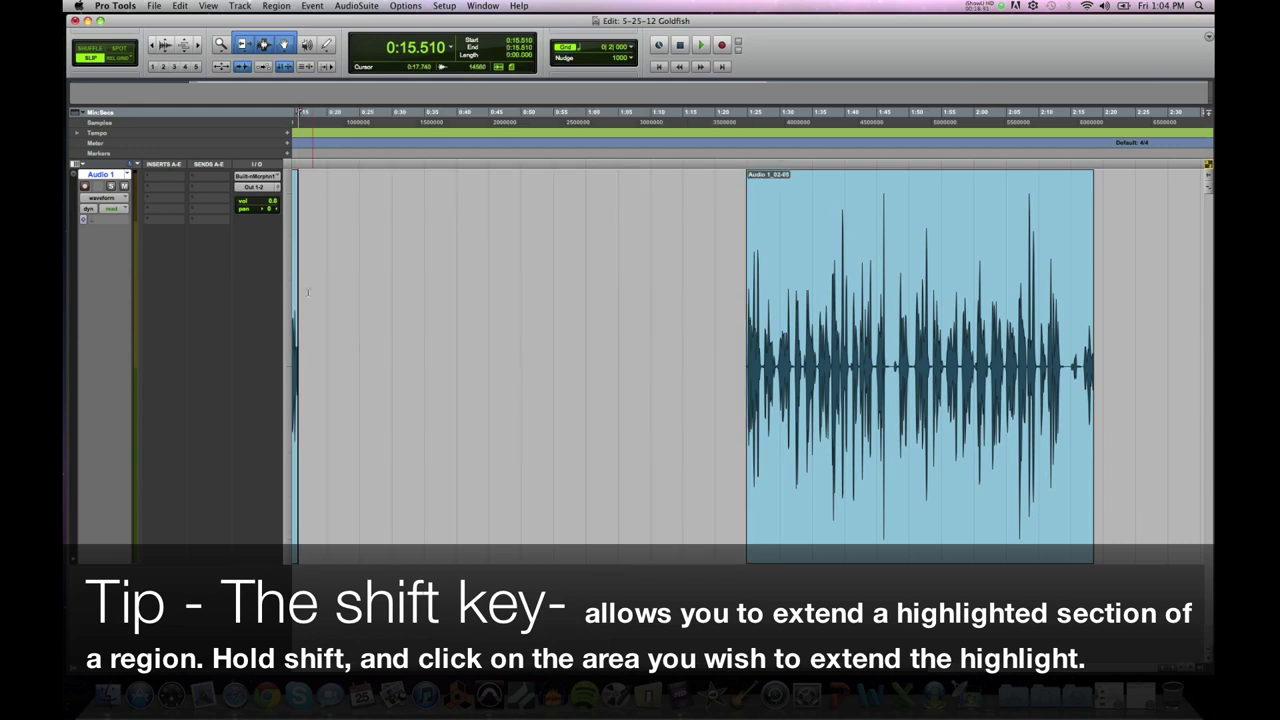
click(297, 298)
key(super+bracketright)
key(super+bracketright)
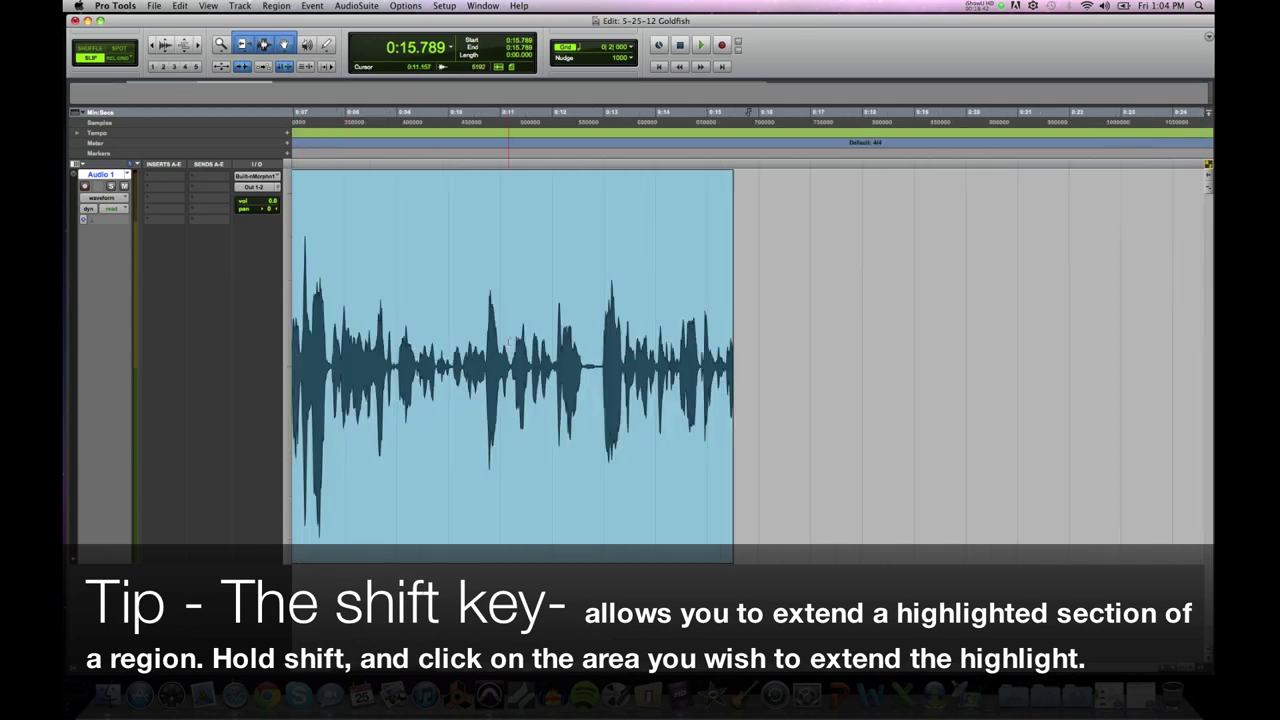
key(super+bracketleft)
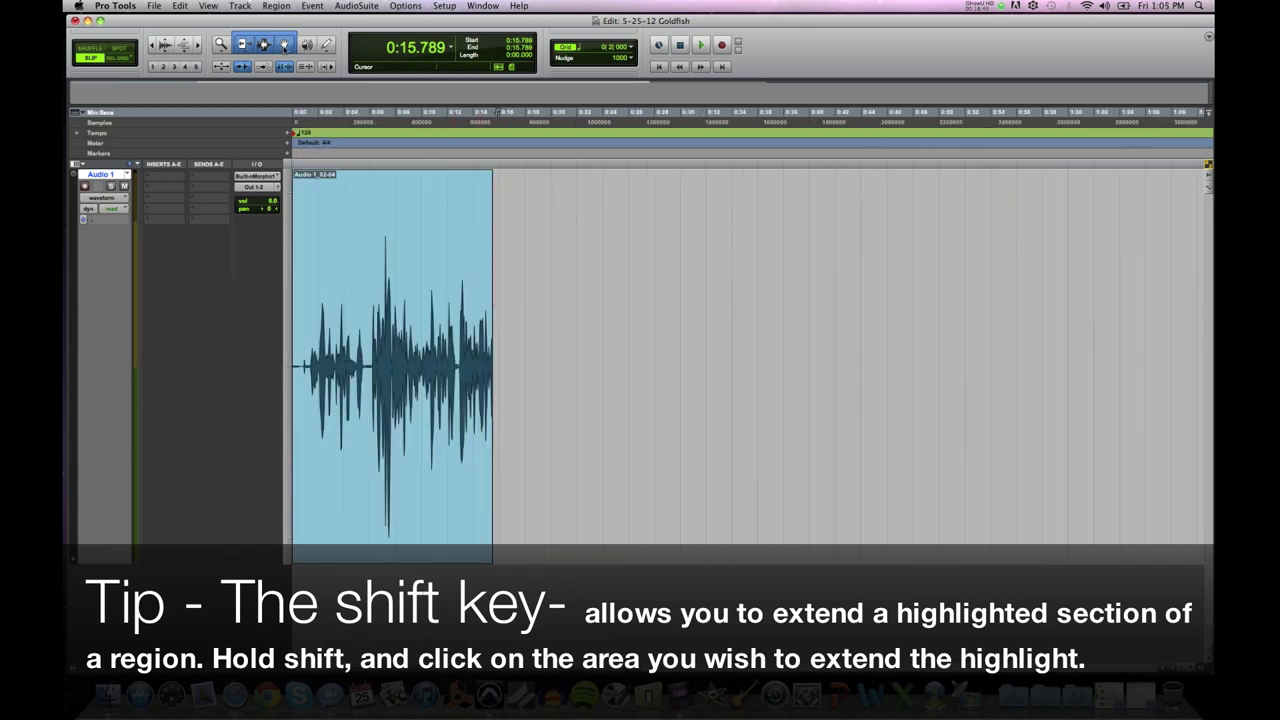
Step: With the Grabber, move the selection from the first short clip to Audio 1_02-05
click(284, 45)
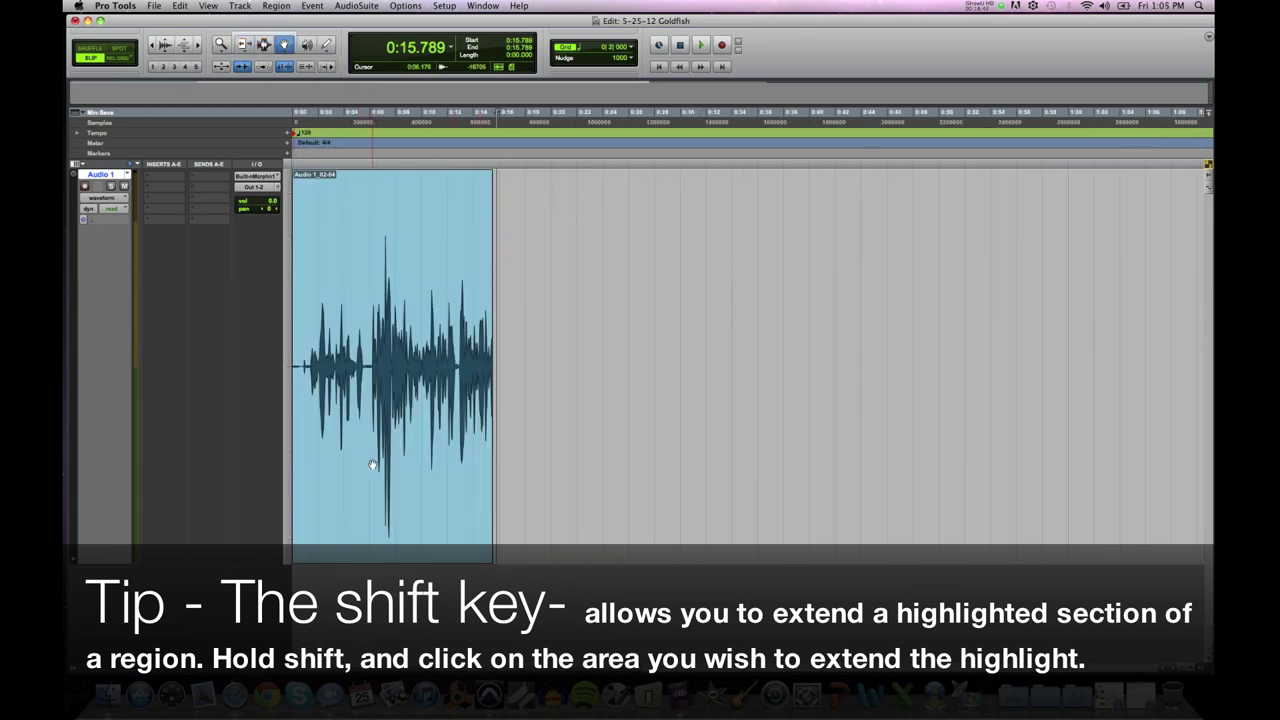
click(372, 465)
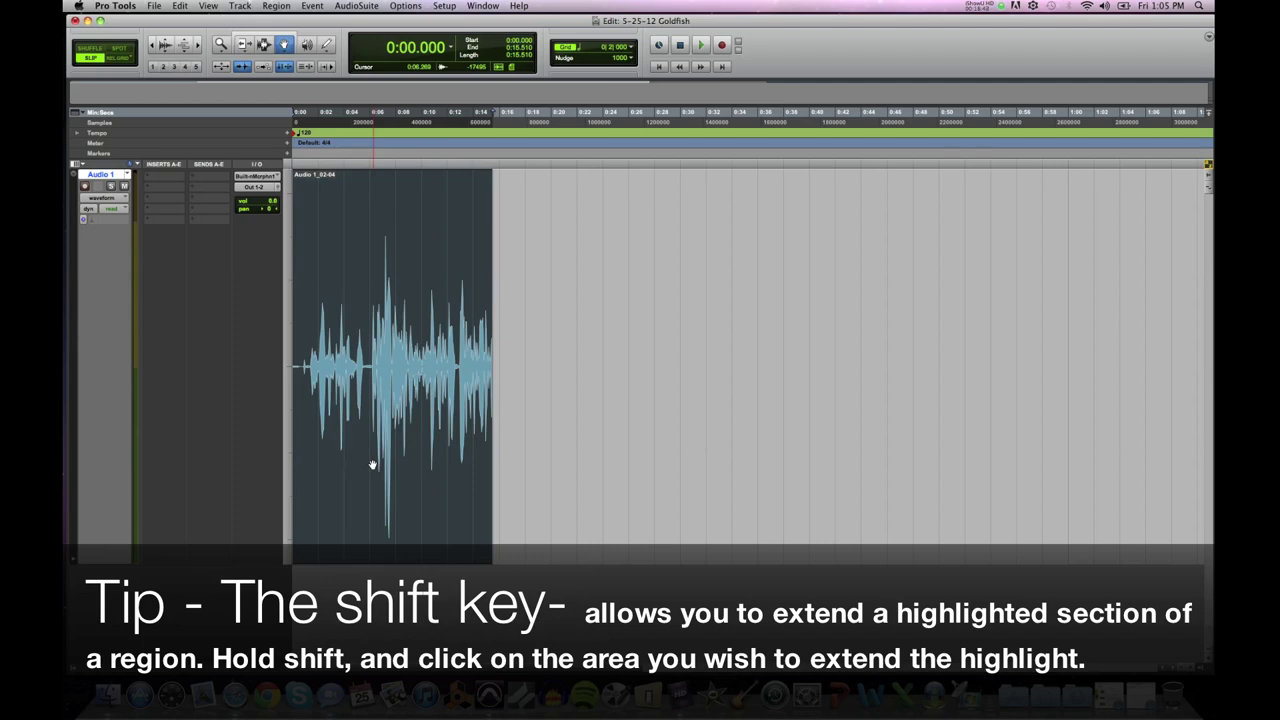
key(Delete)
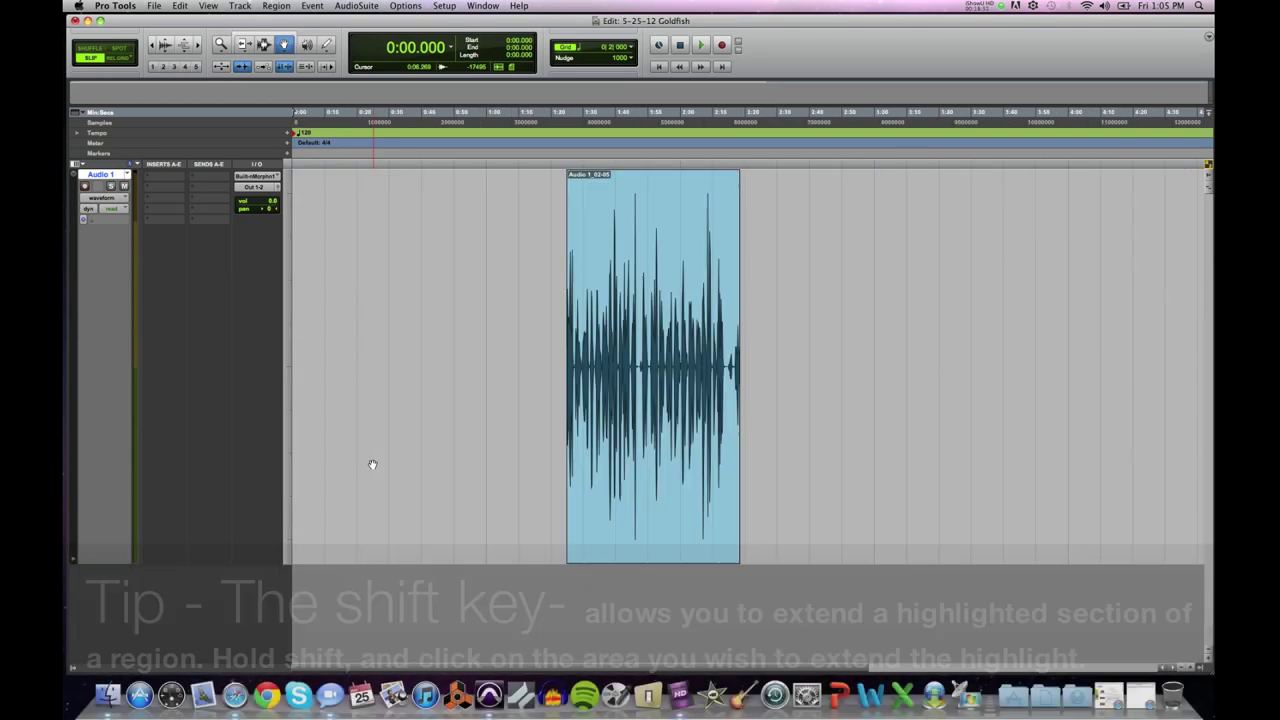
key(ctrl+Tab)
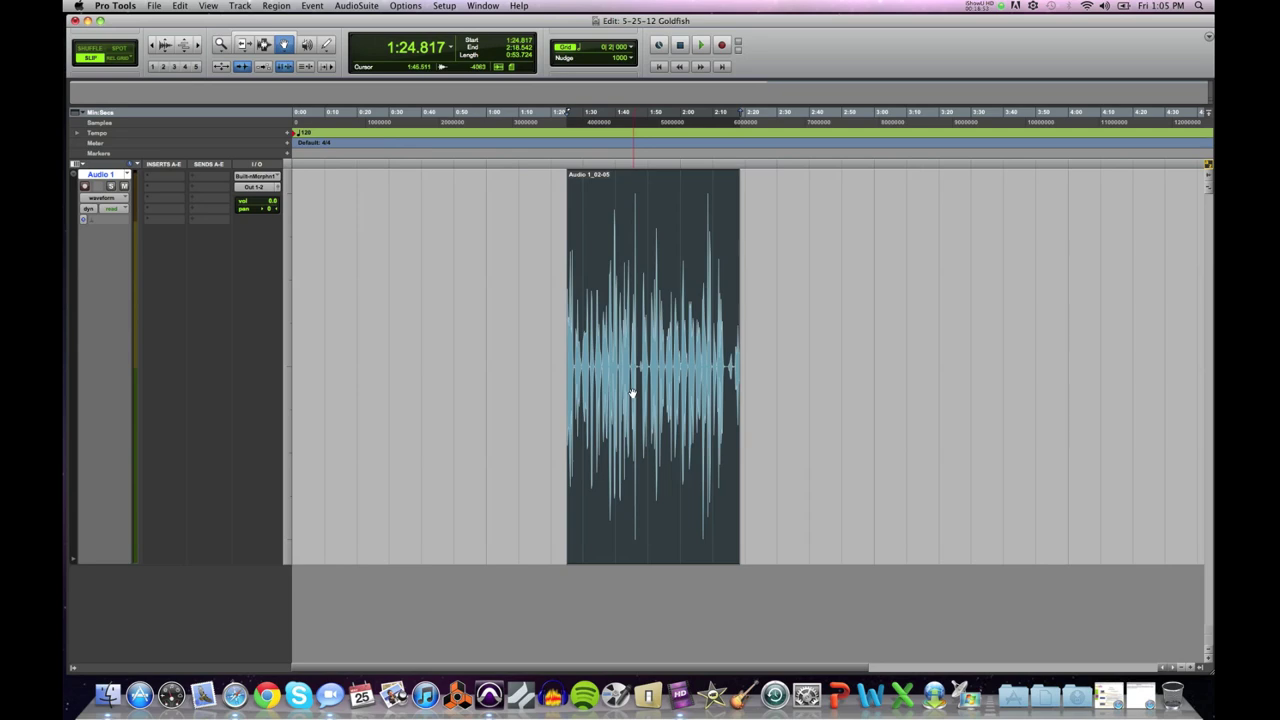
Step: Zoom in on clip Audio 1_02-05, play it with the volume raised, and pick the Smart Tool
key(ctrl+bracketright)
key(space)
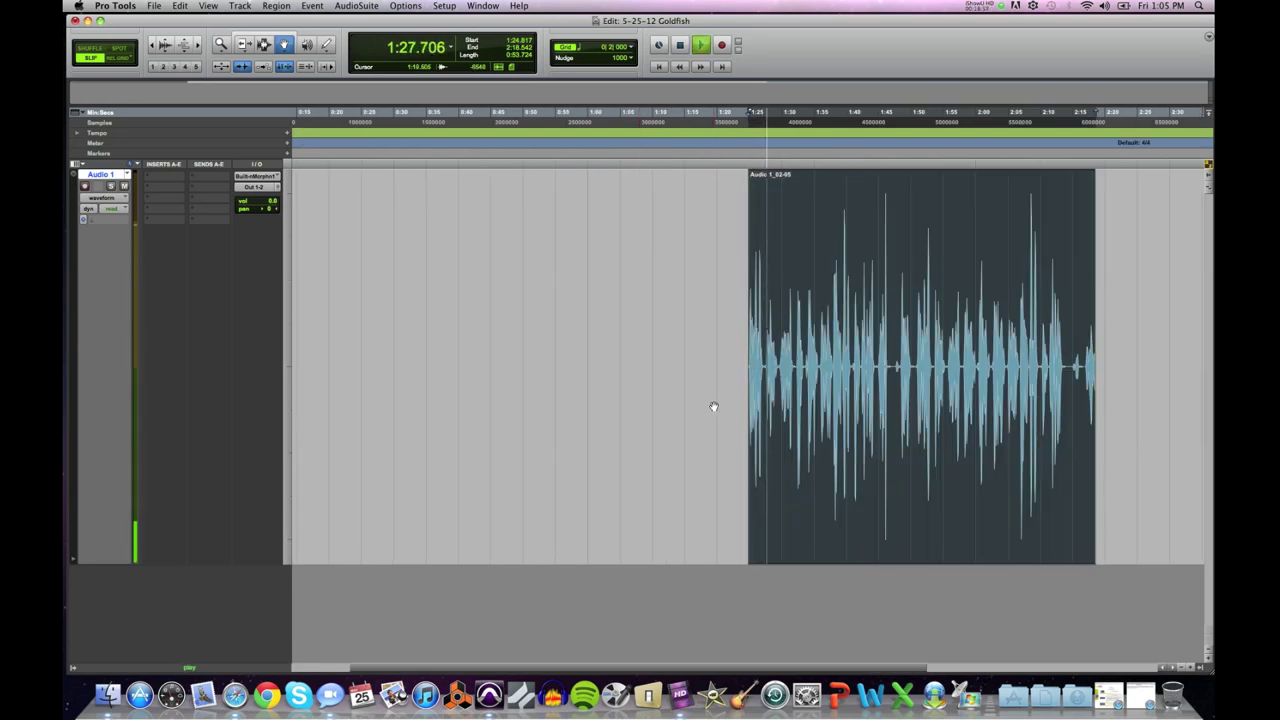
key(XF86AudioRaiseVolume)
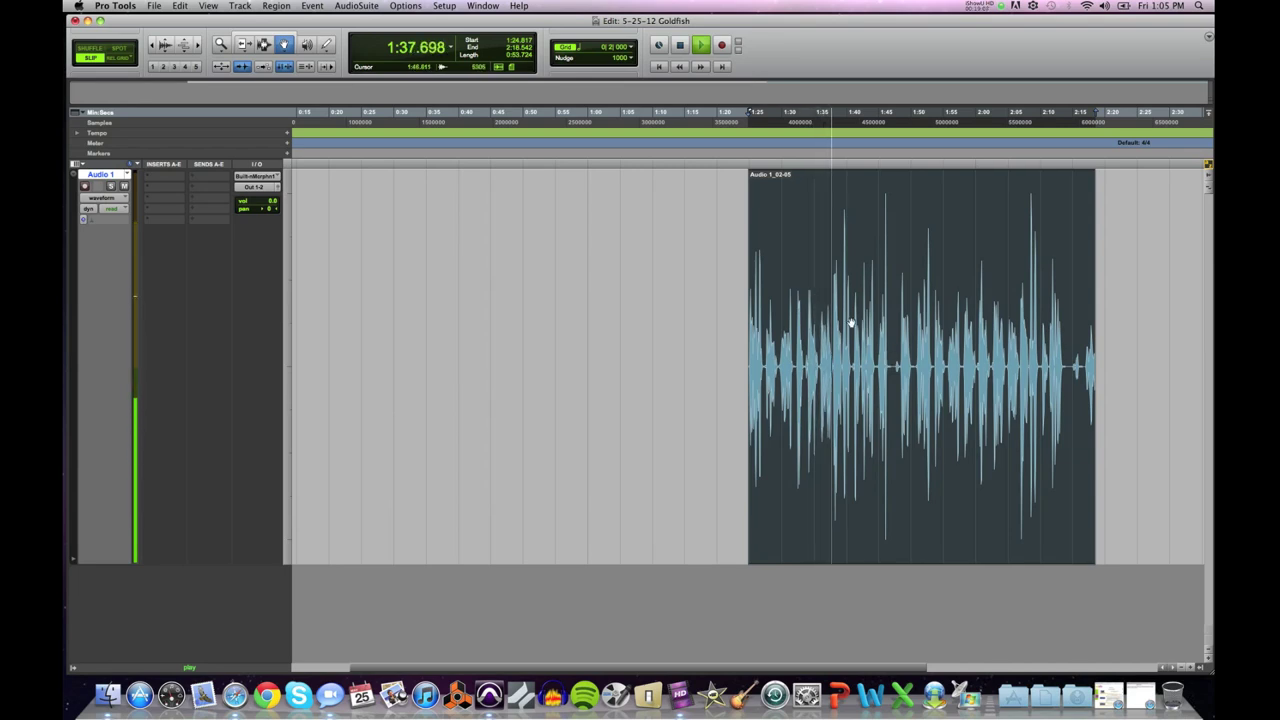
click(263, 42)
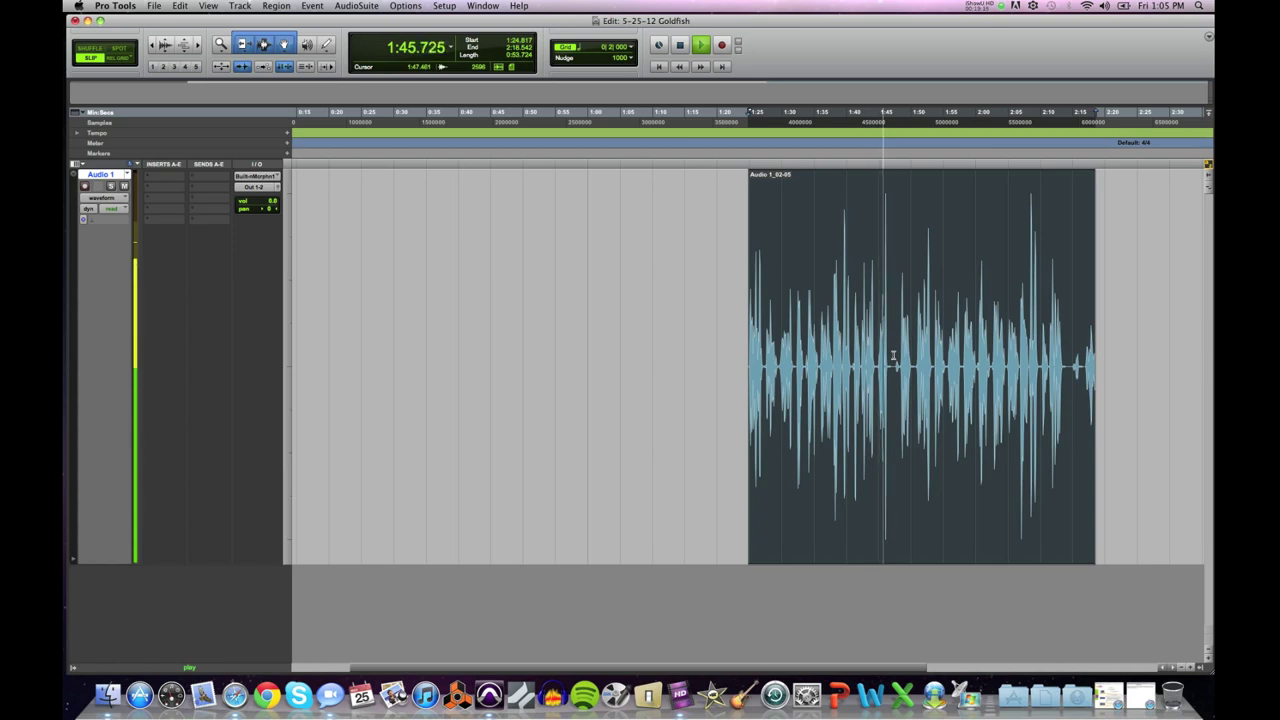
Step: Make trial selections around 1:47 and settle the edit point at 1:47.369
double_click(893, 355)
drag(894, 365, 740, 364)
drag(893, 365, 1095, 365)
click(895, 365)
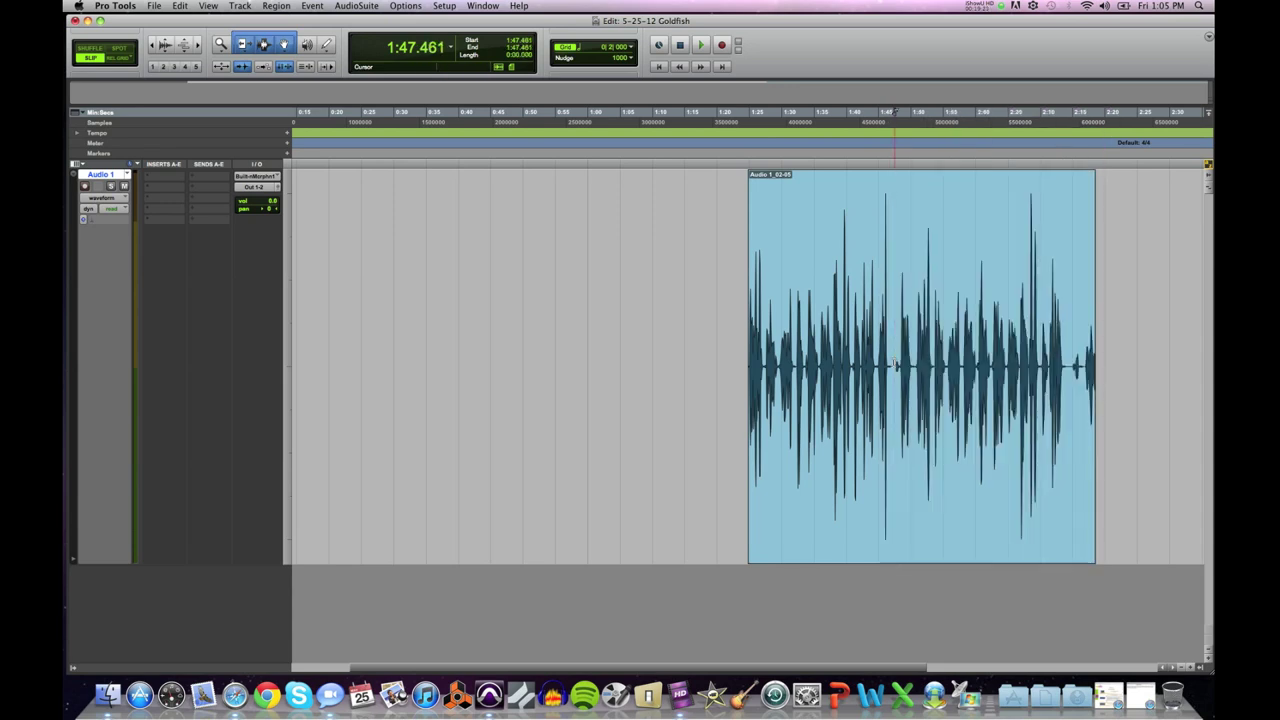
click(890, 363)
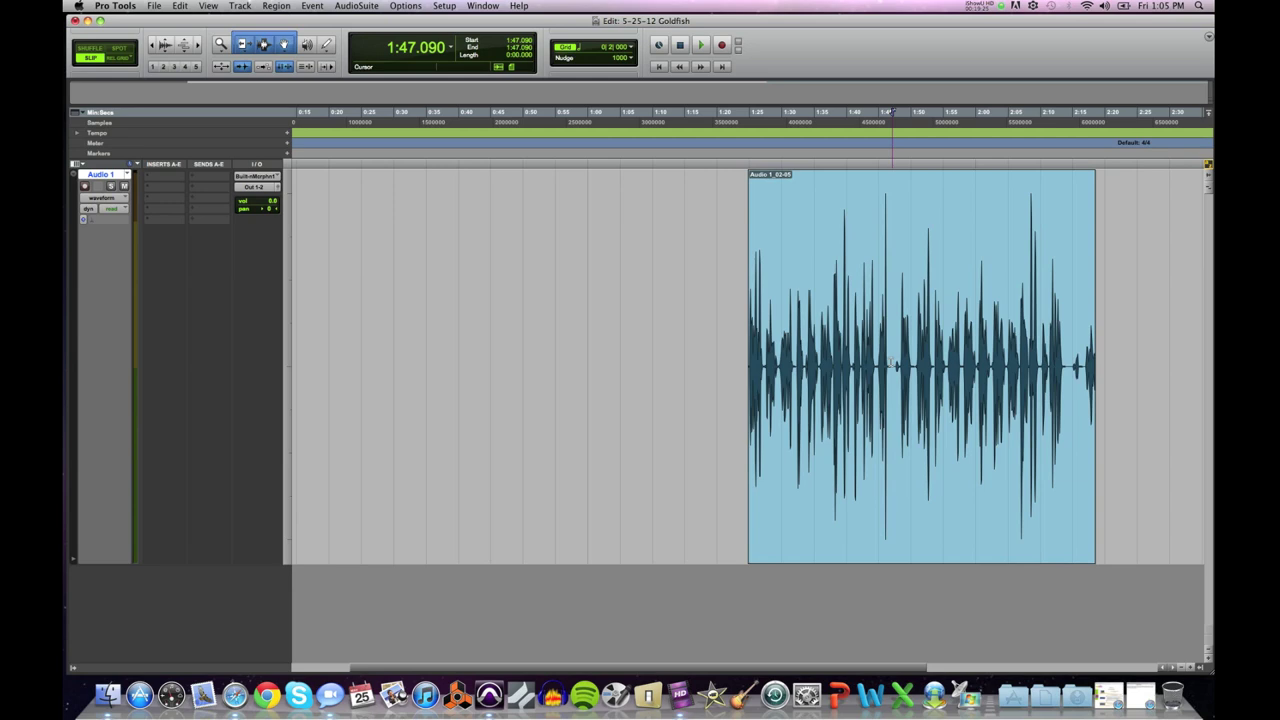
key(super+bracketright)
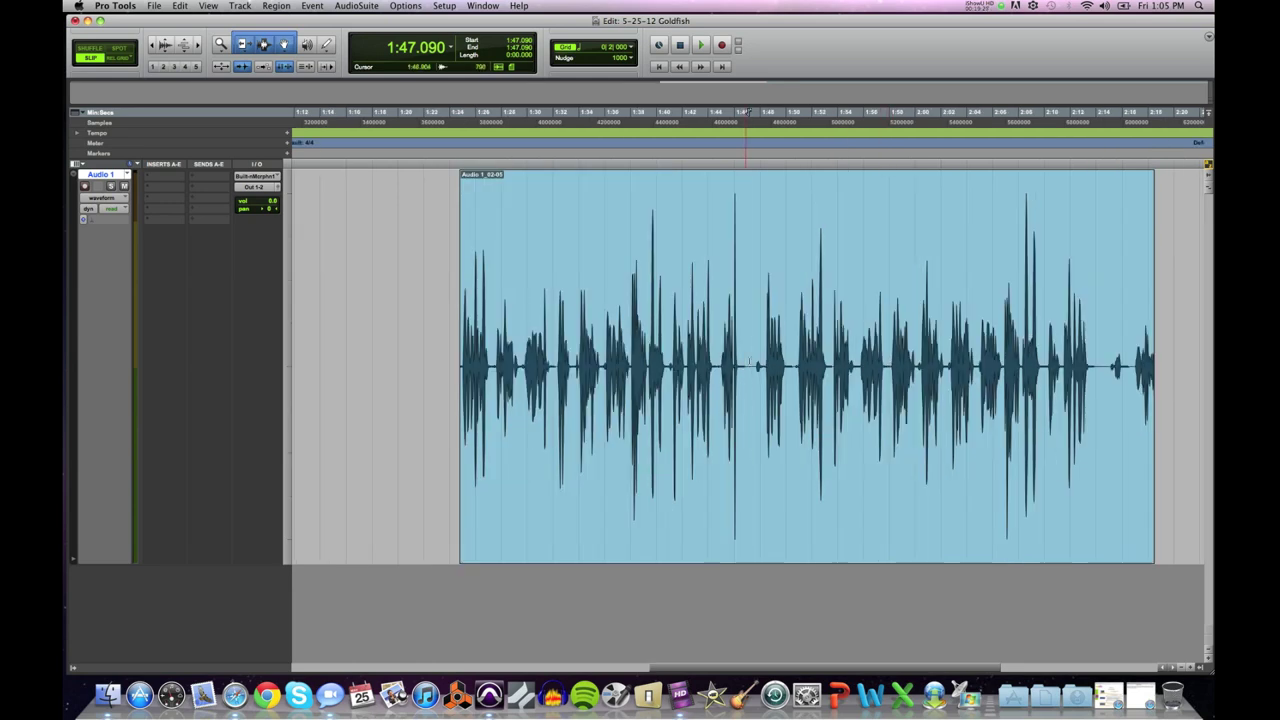
drag(763, 349, 827, 353)
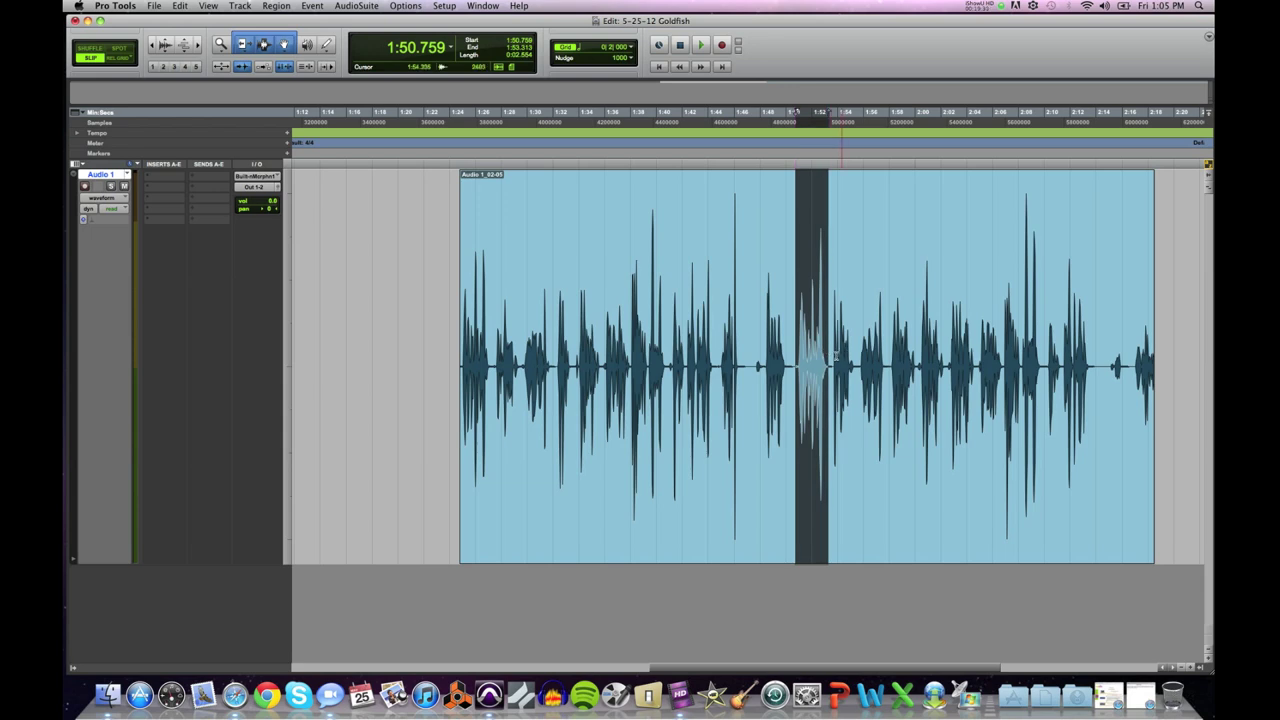
click(748, 361)
drag(750, 358, 1101, 372)
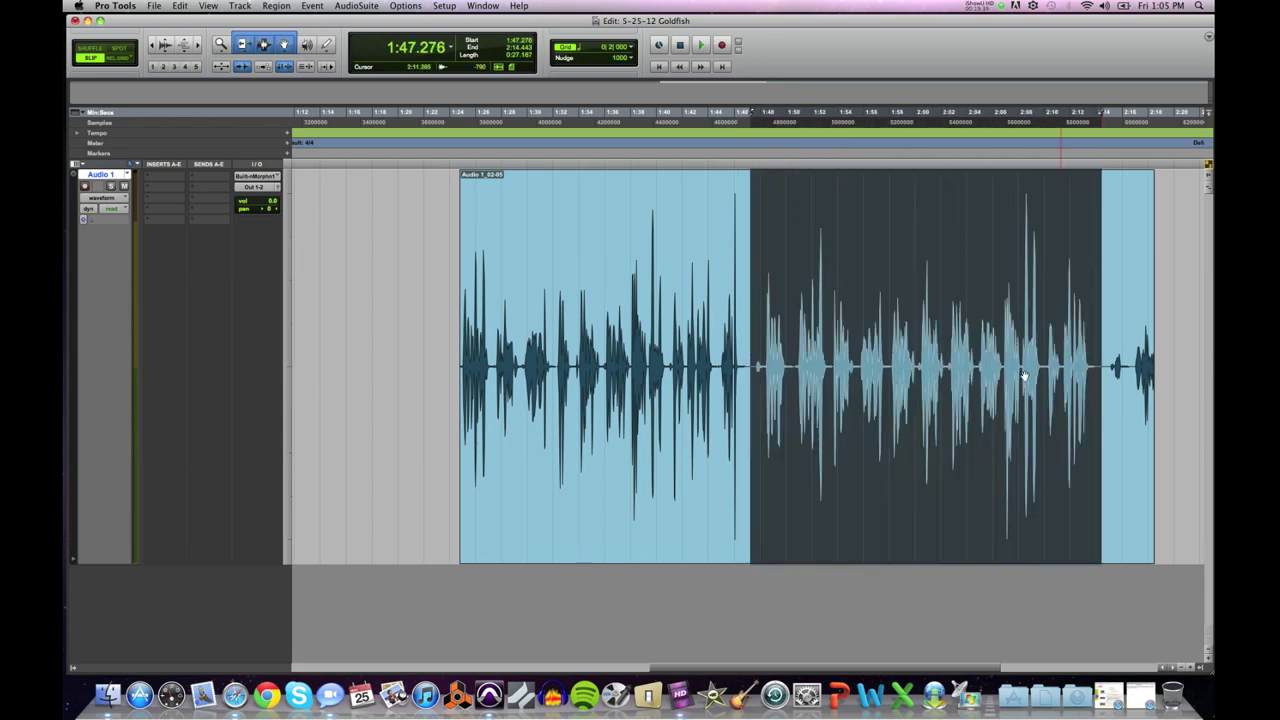
click(749, 363)
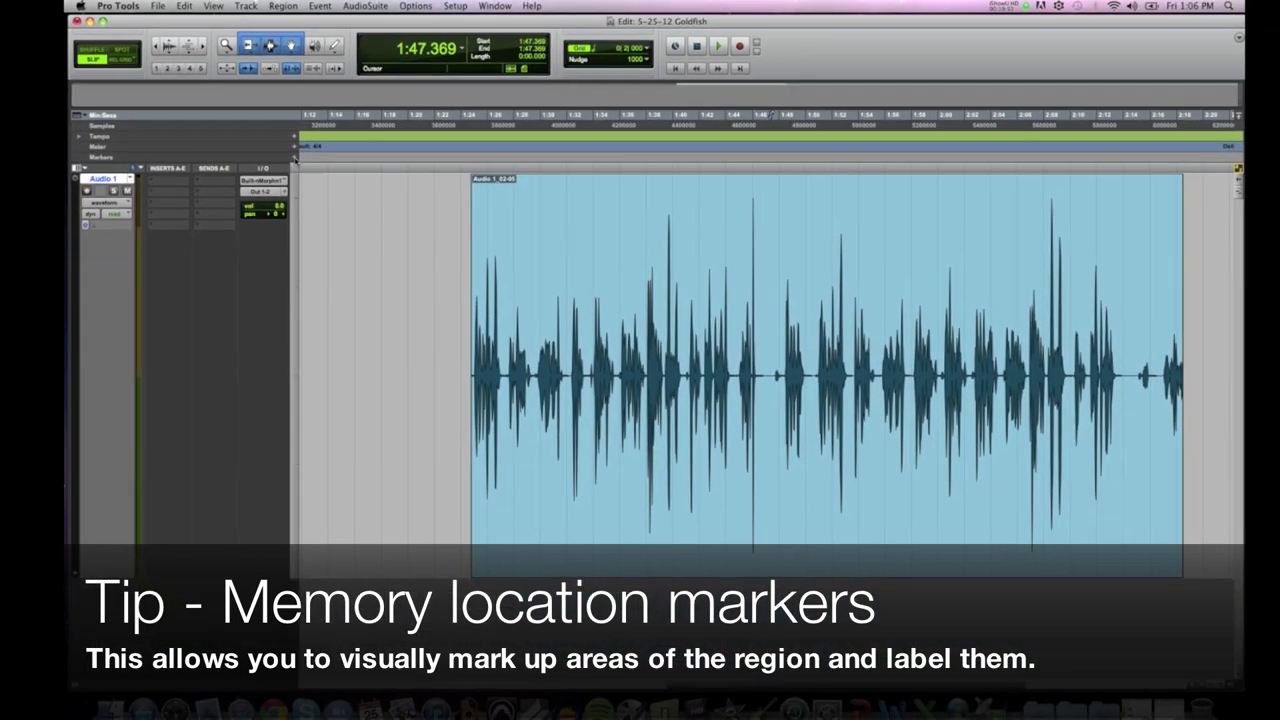
Step: Add a memory-location marker named Take 1 and drag it to the clip start near 1:24
click(295, 158)
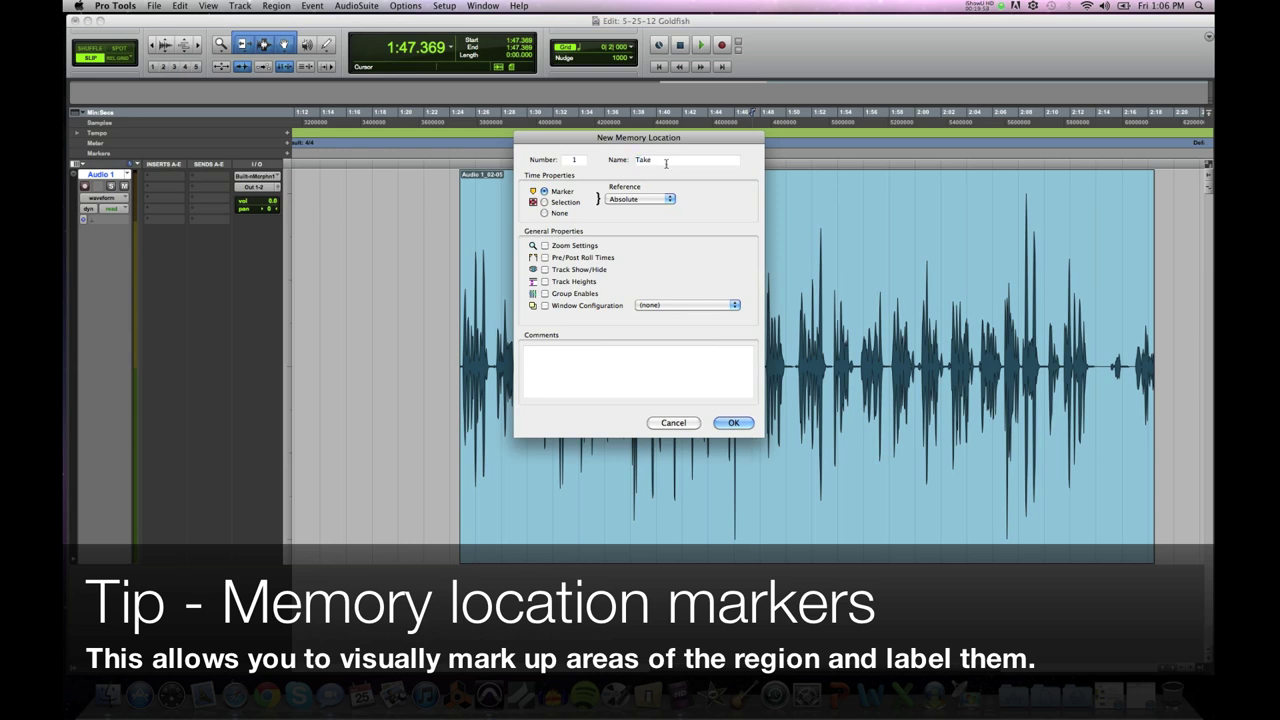
click(734, 423)
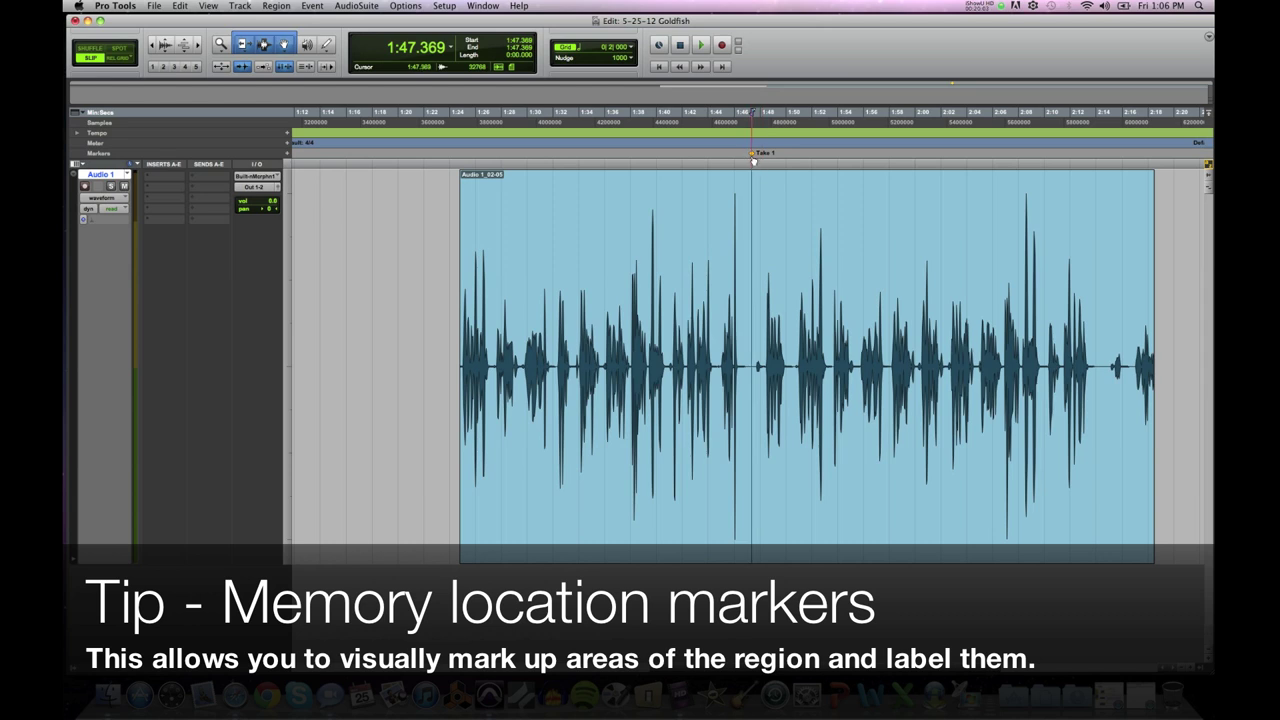
drag(754, 157, 460, 157)
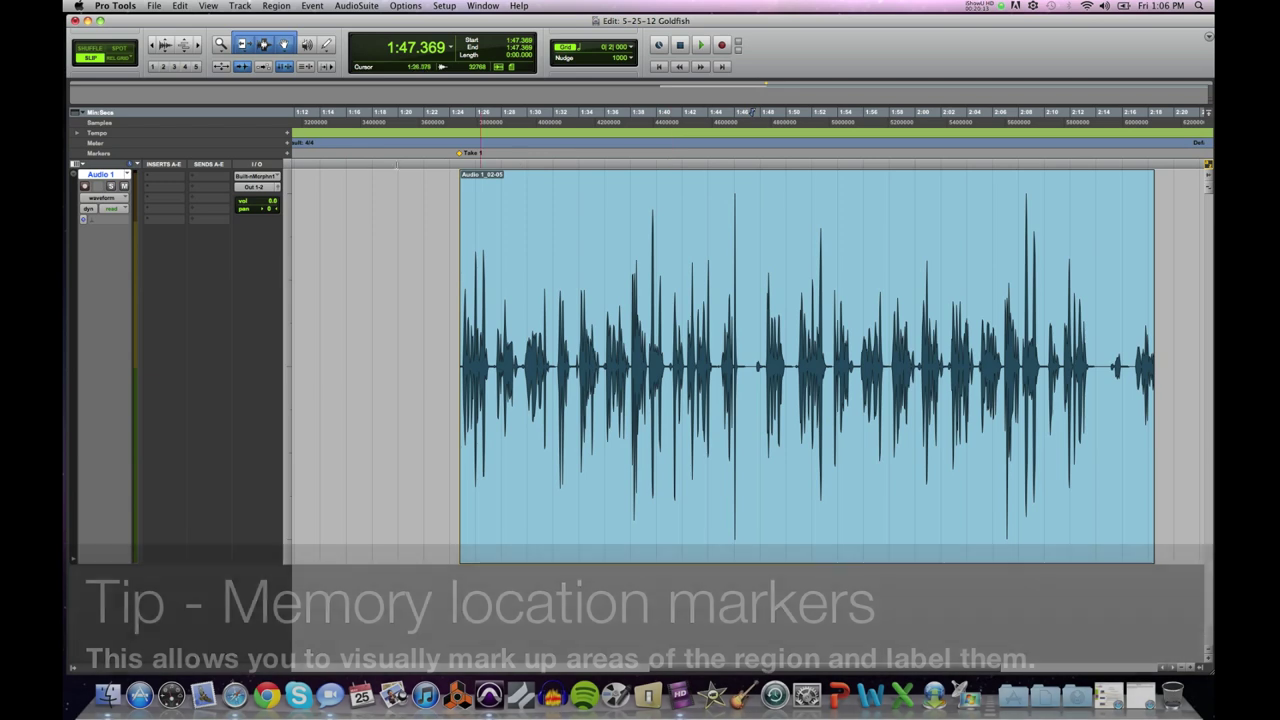
Step: Add a second marker named Take 2 and shift it slightly later, around 1:47
click(287, 152)
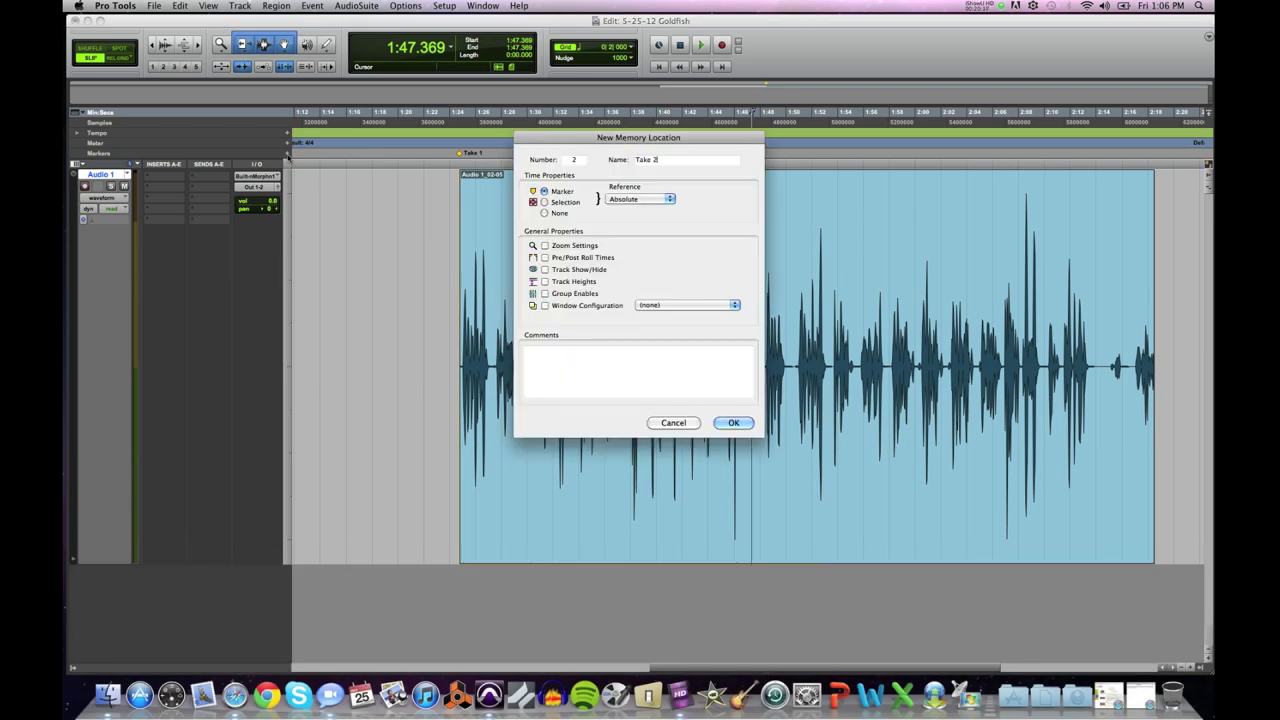
click(733, 422)
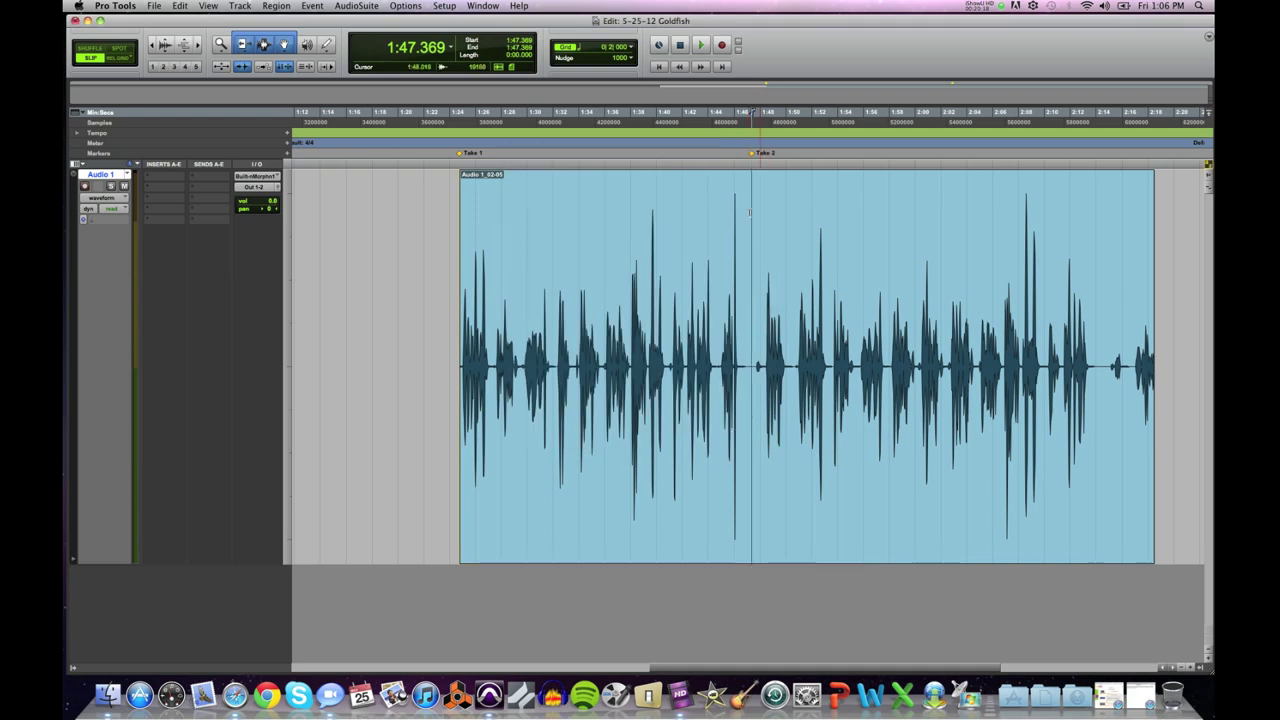
drag(753, 152, 761, 152)
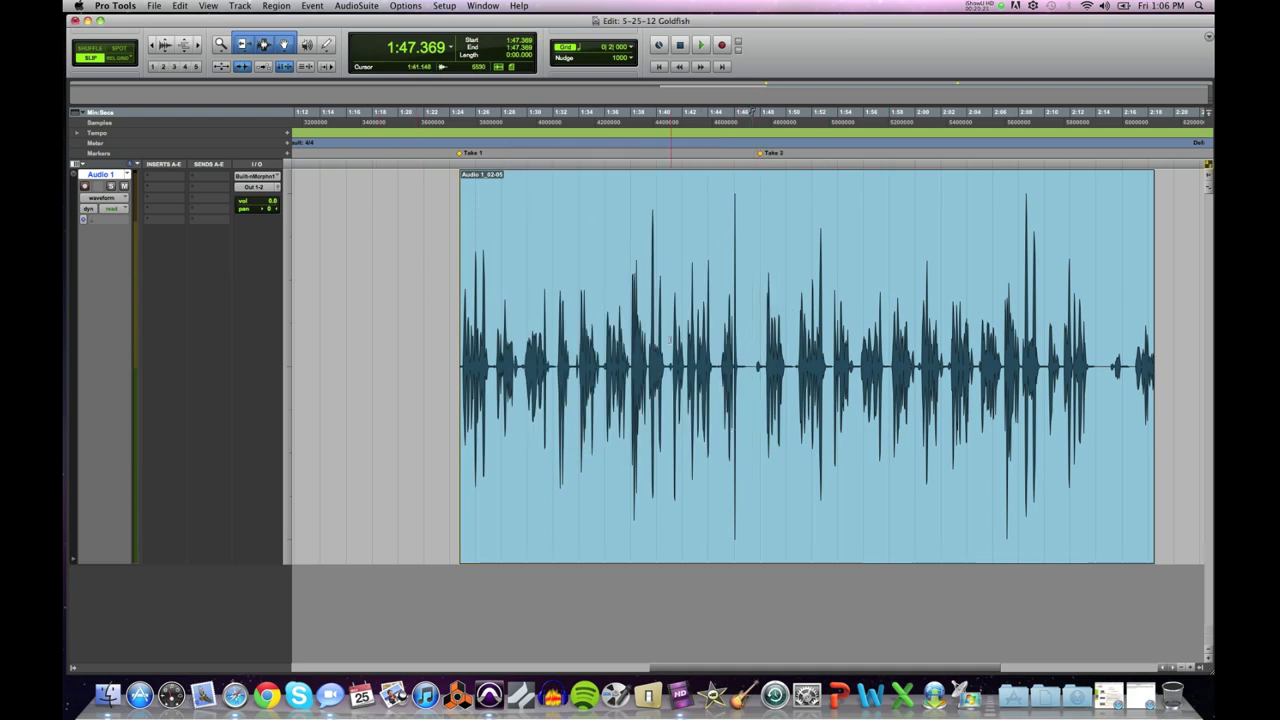
Step: Set the edit point at the clip start, 1:24.799, and play from there
click(457, 316)
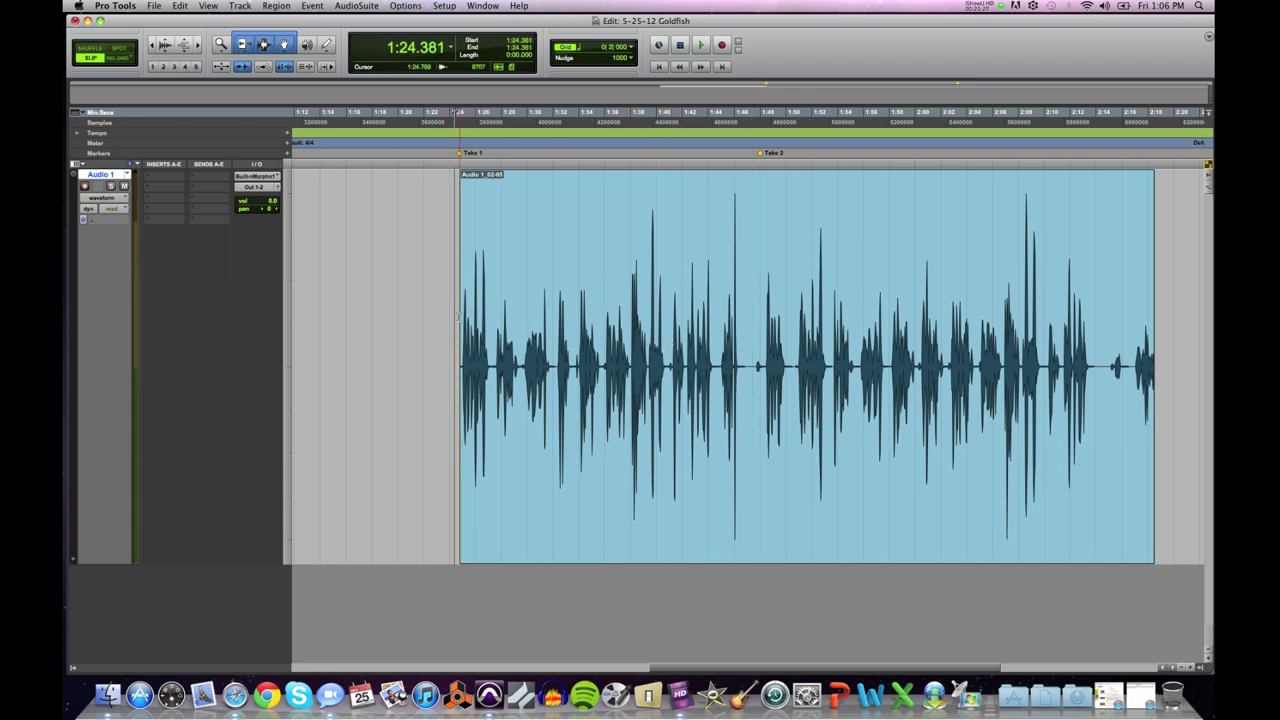
click(457, 316)
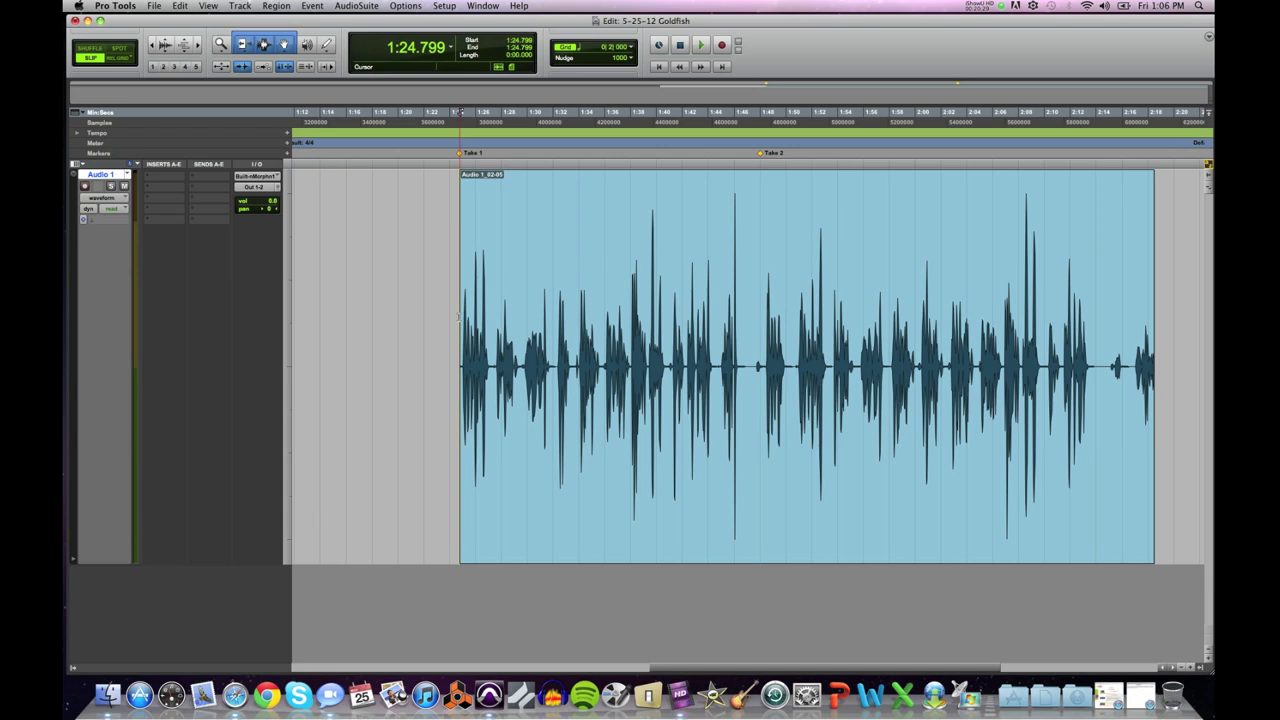
key(space)
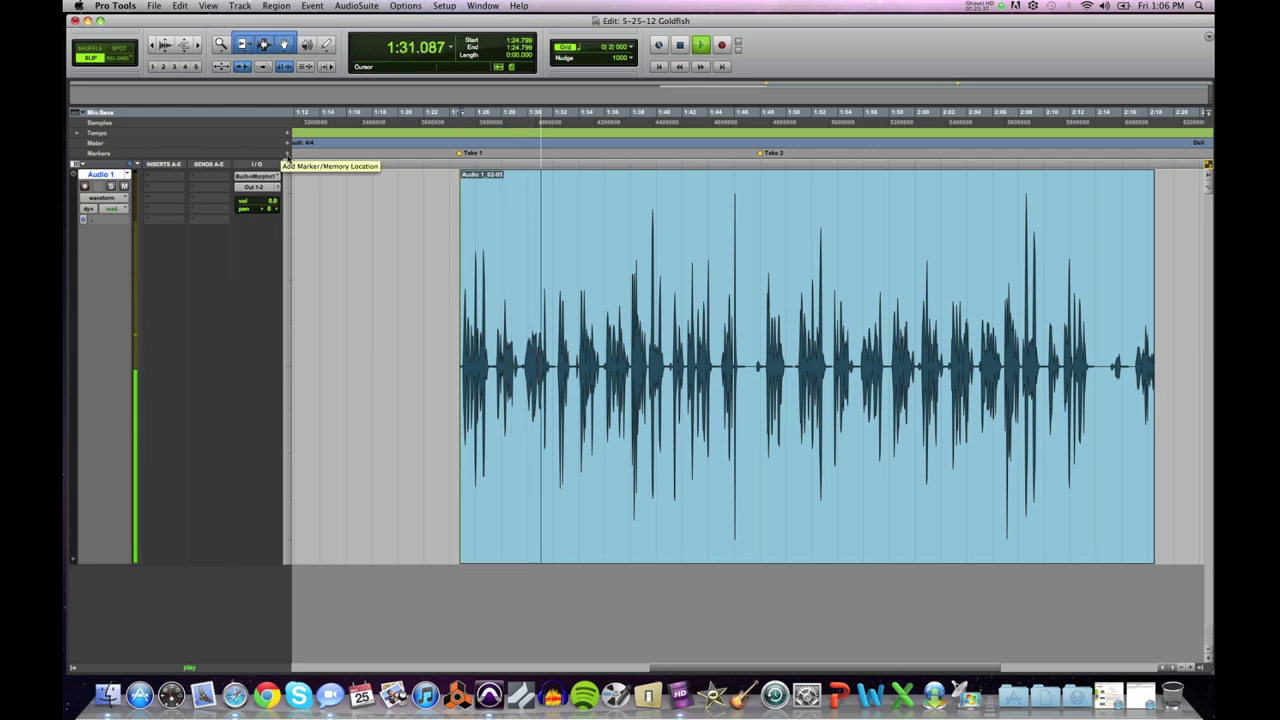
Step: Add a marker named good sentence during playback and move it to 1:29.675
click(288, 154)
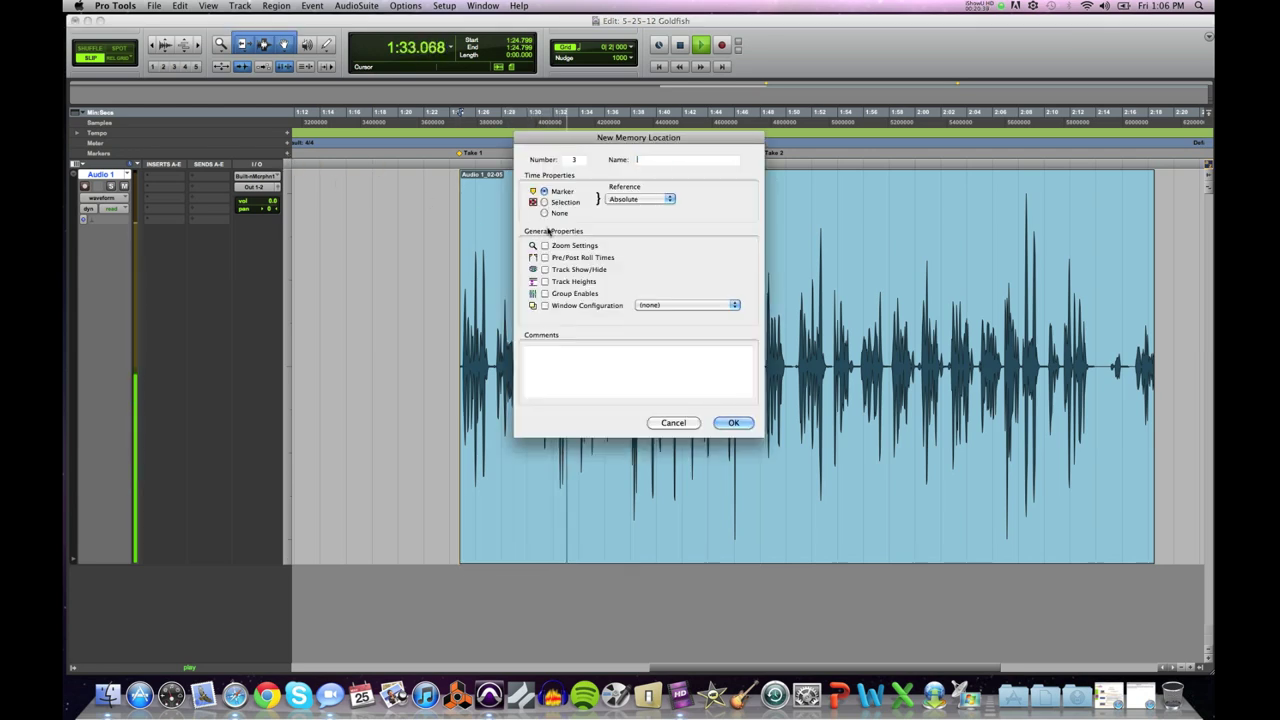
text(goldfish)
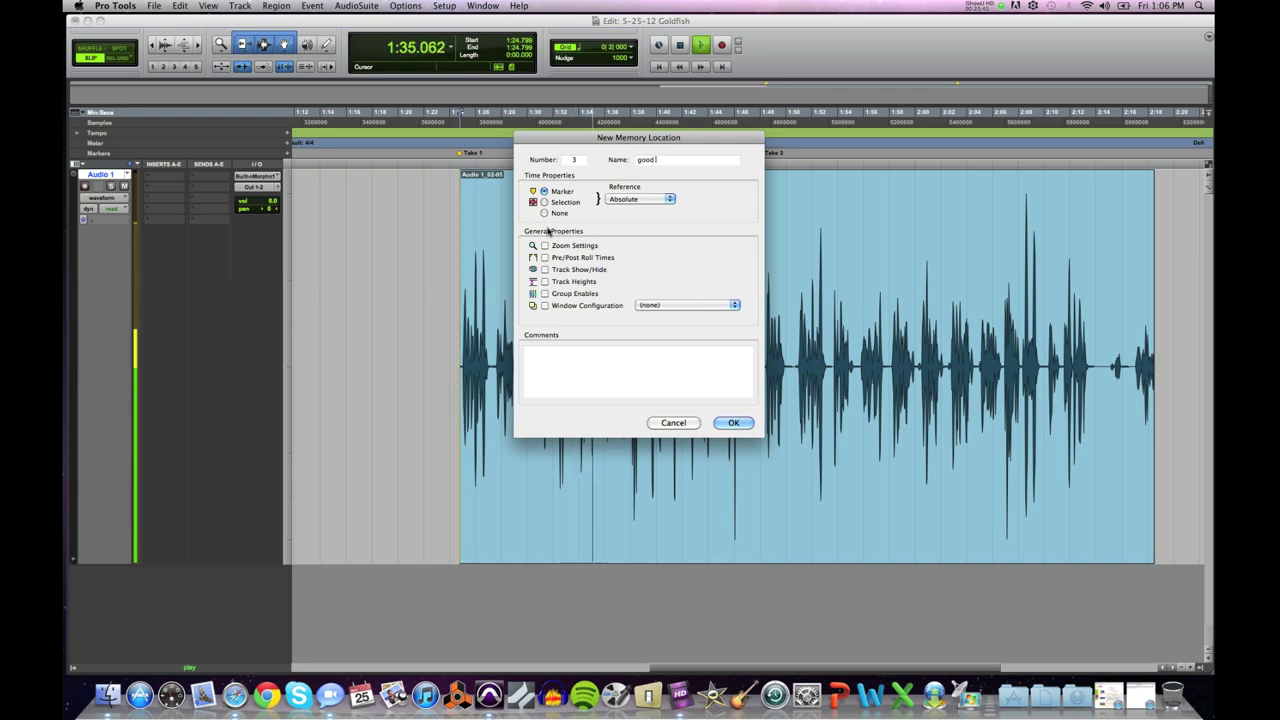
key(Return)
key(space)
click(521, 207)
key(space)
key(space)
drag(549, 157, 522, 157)
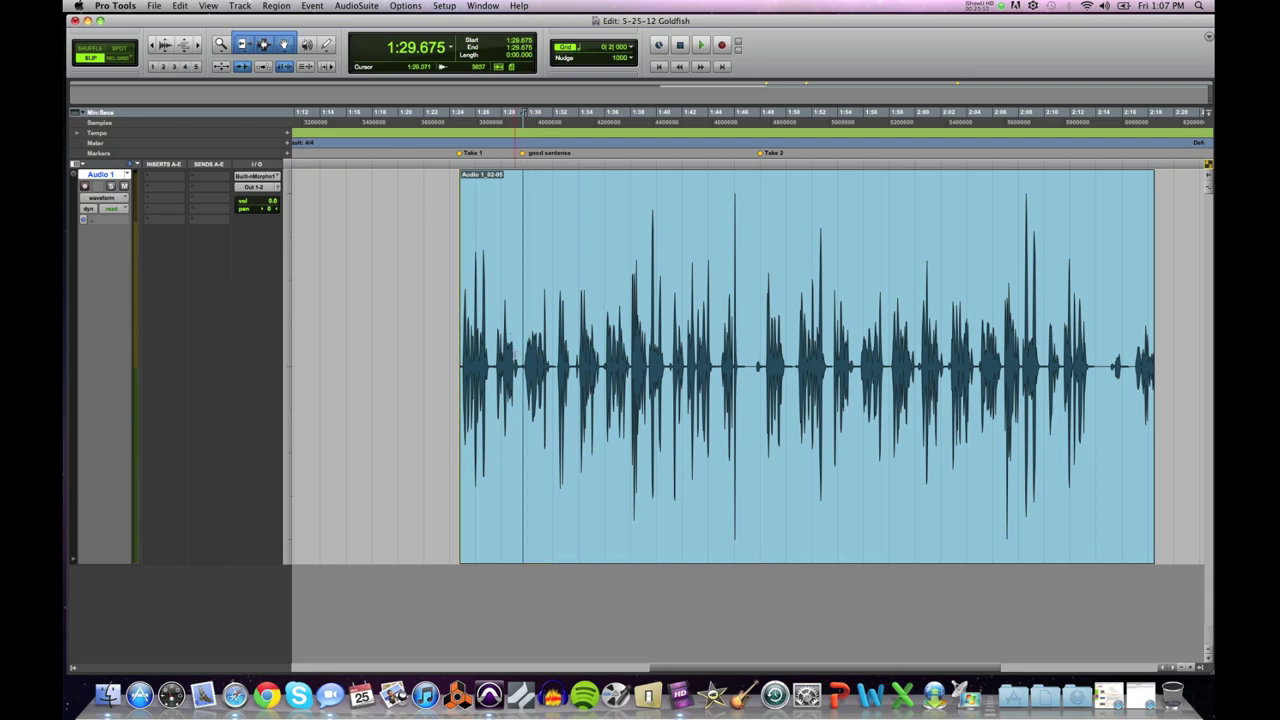
Step: Audition the audio from around 1:44 and 1:42.214, settling the edit point at 1:41.053
drag(522, 360, 549, 357)
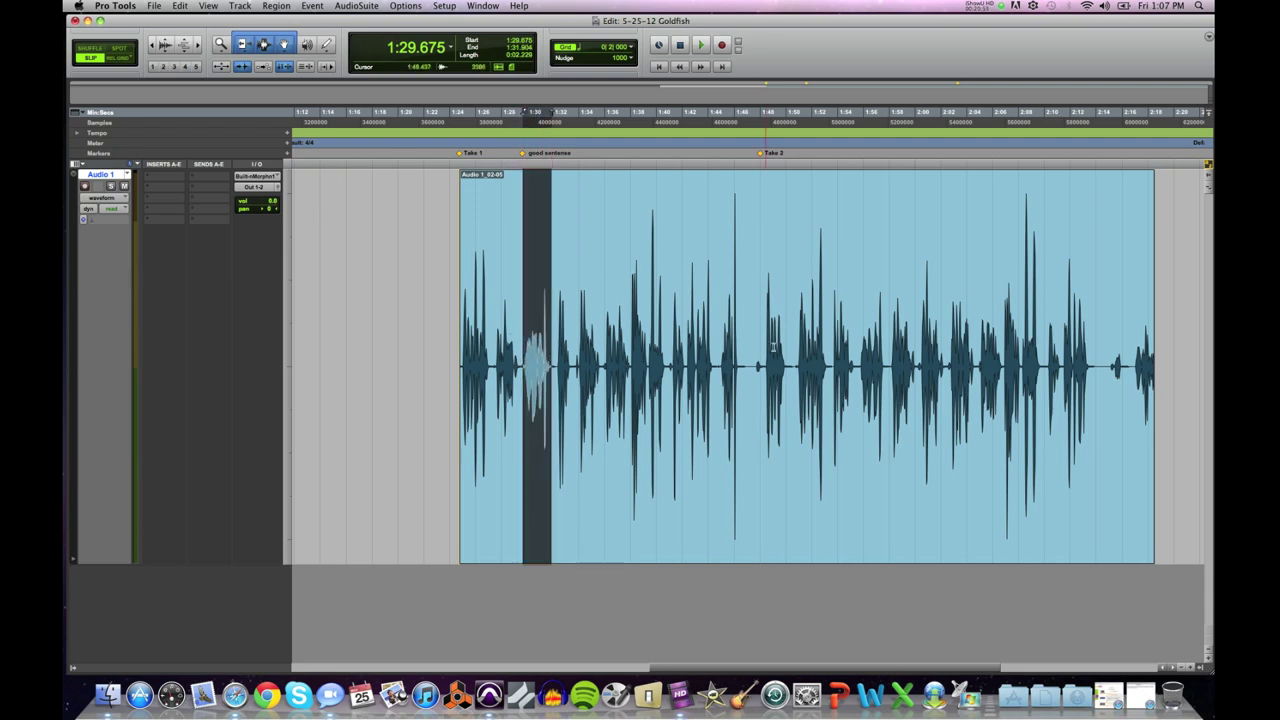
click(712, 345)
key(space)
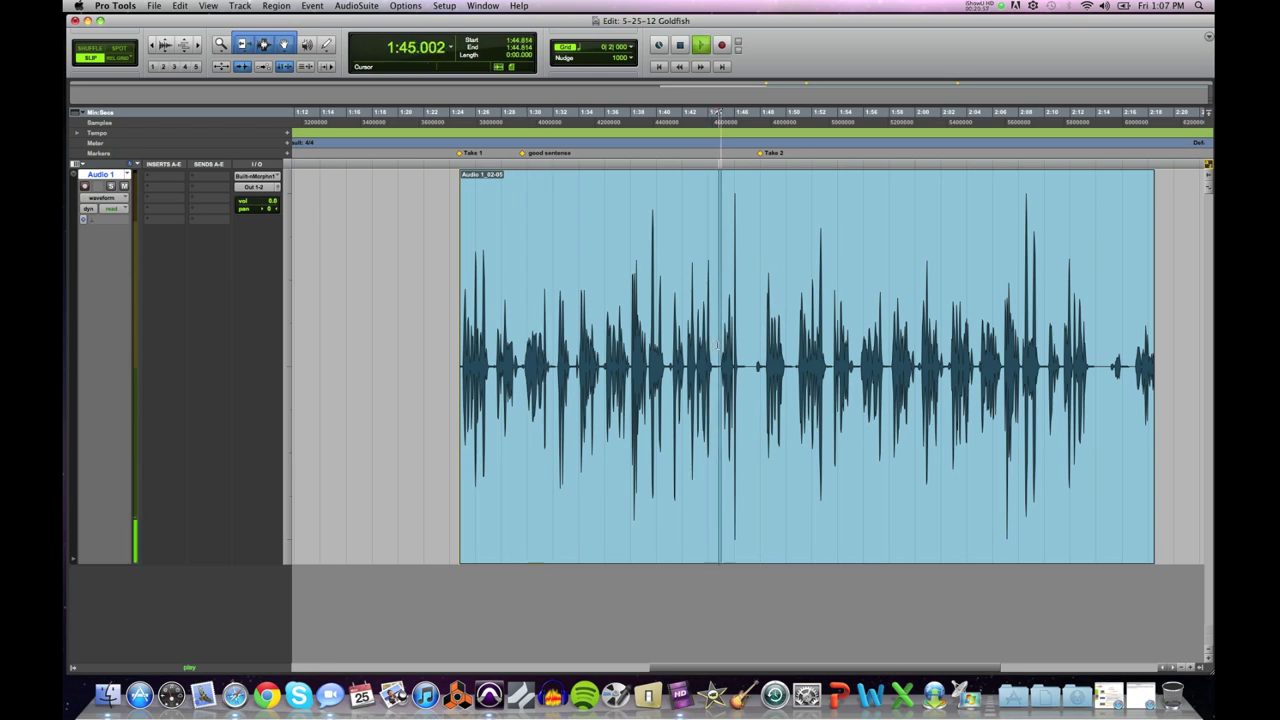
key(space)
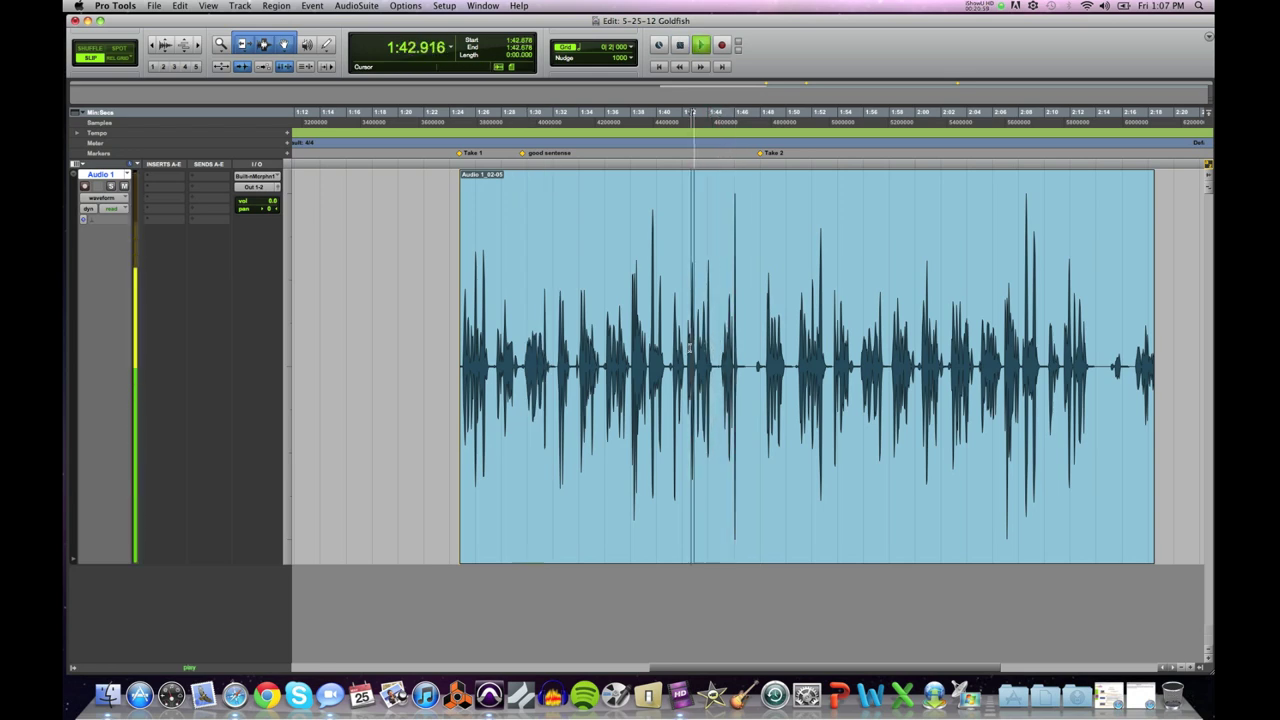
click(682, 348)
key(space)
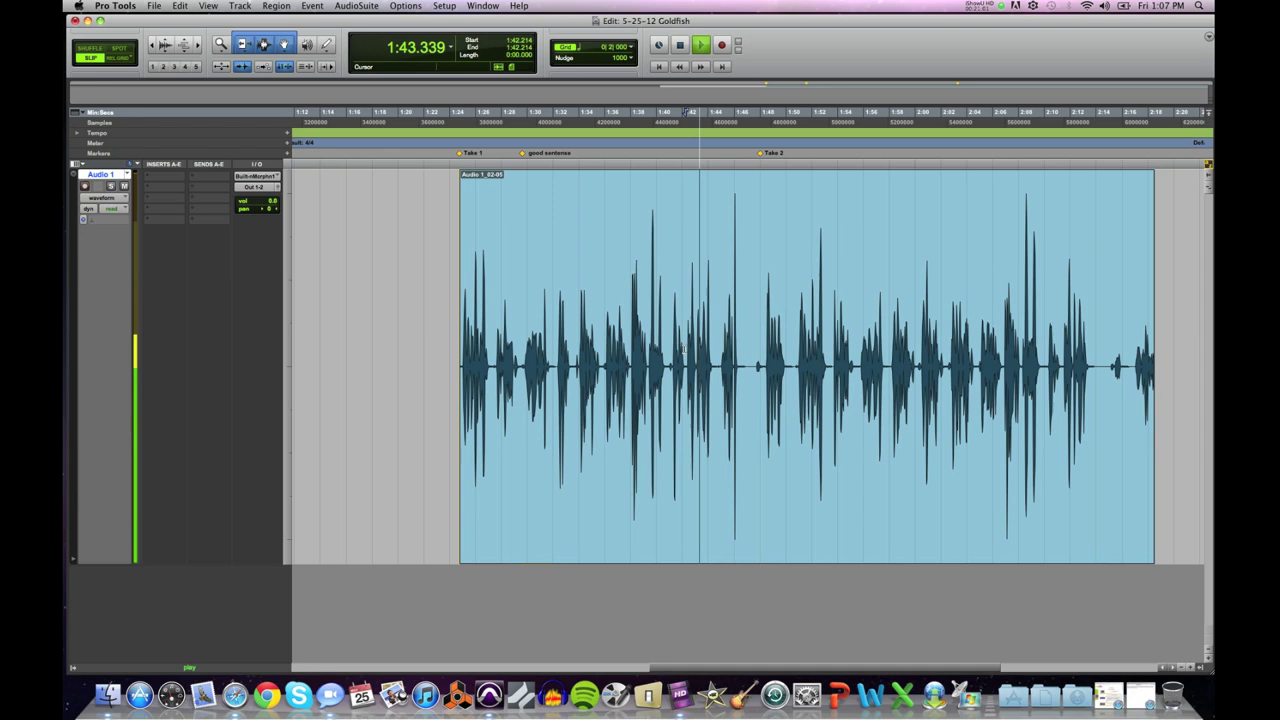
key(space)
click(670, 349)
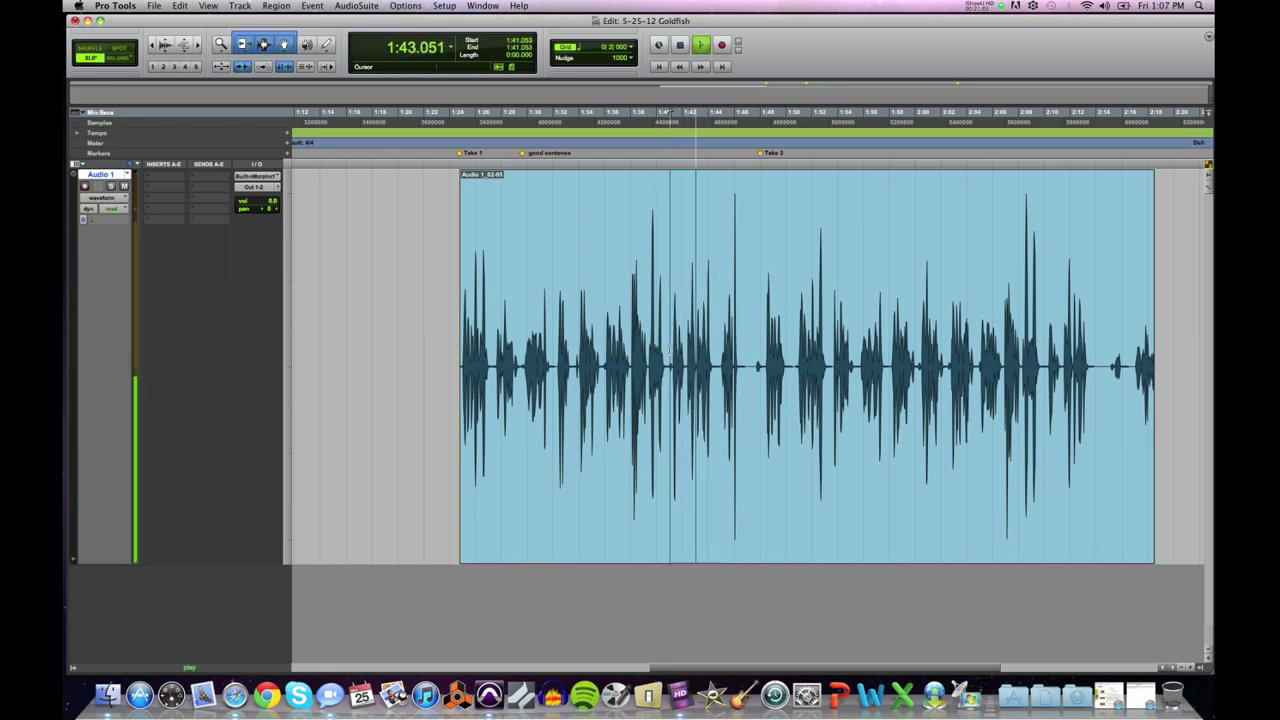
key(space)
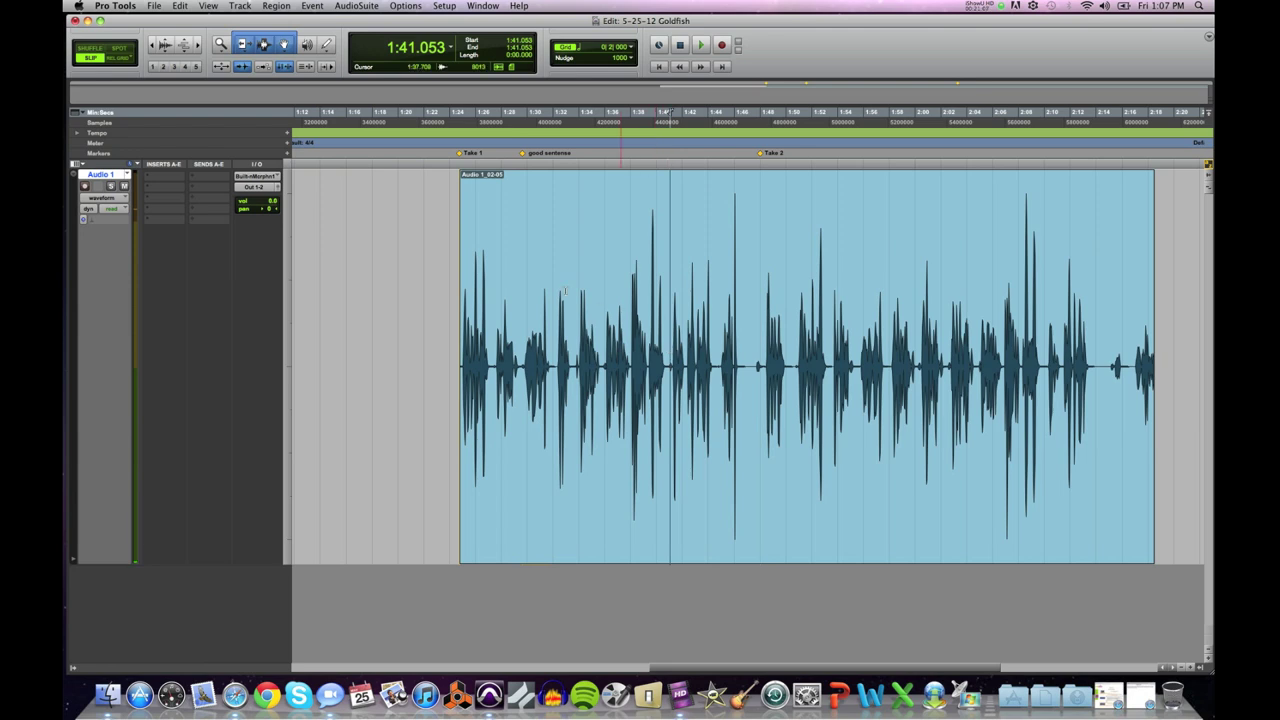
Step: Add a marker named good tag at 1:41.053
click(287, 153)
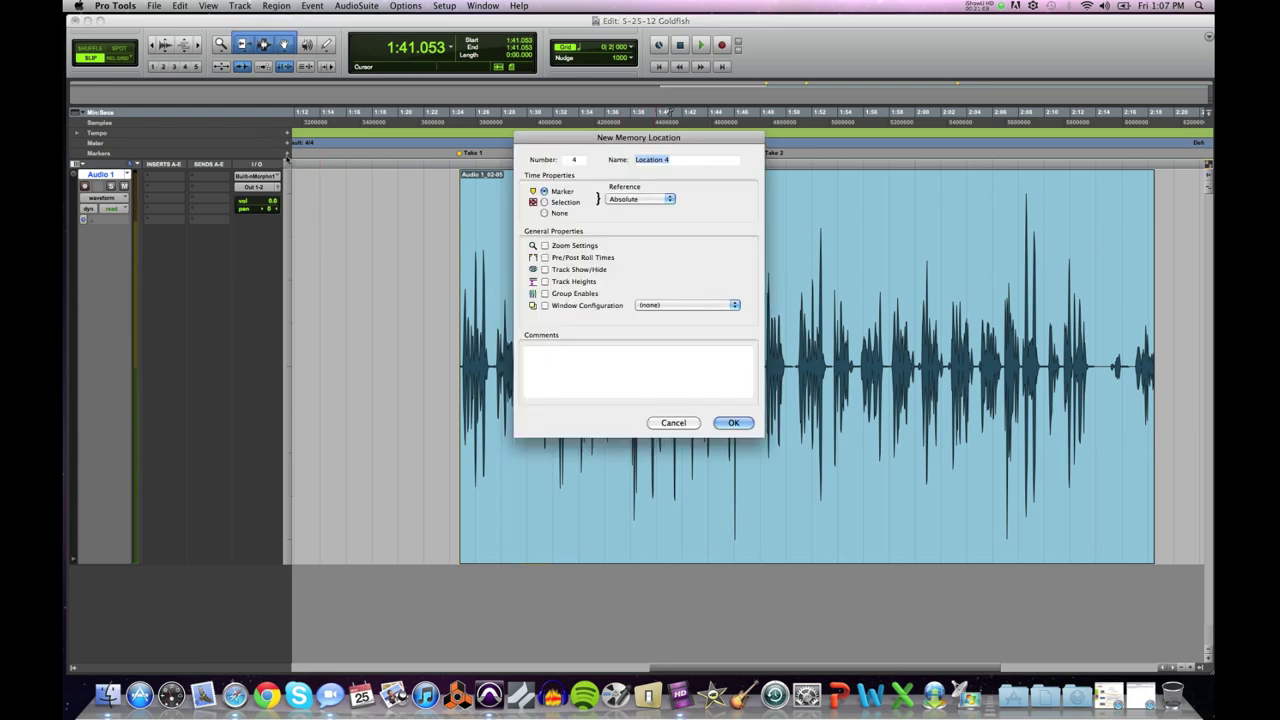
text(good tag)
key(Return)
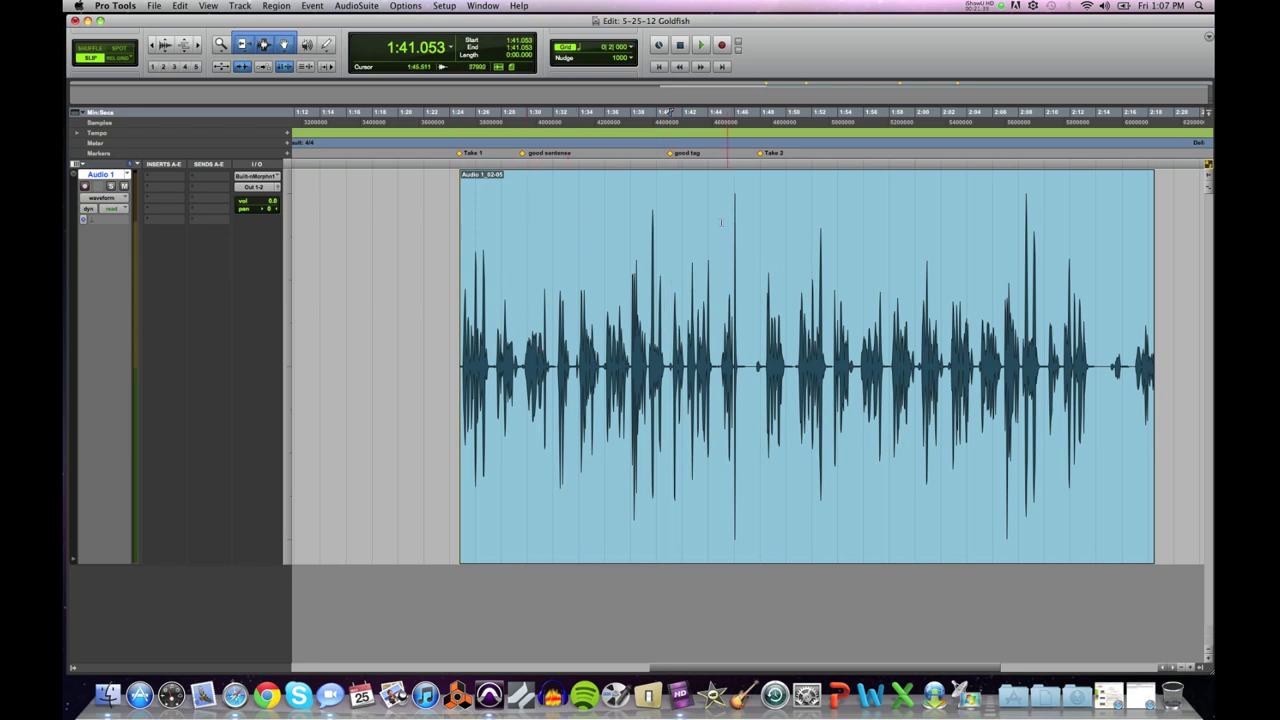
Step: Delete the Take 1, good sentence and good tag markers from the Markers ruler
alt+click(461, 153)
alt+click(523, 153)
alt+click(670, 153)
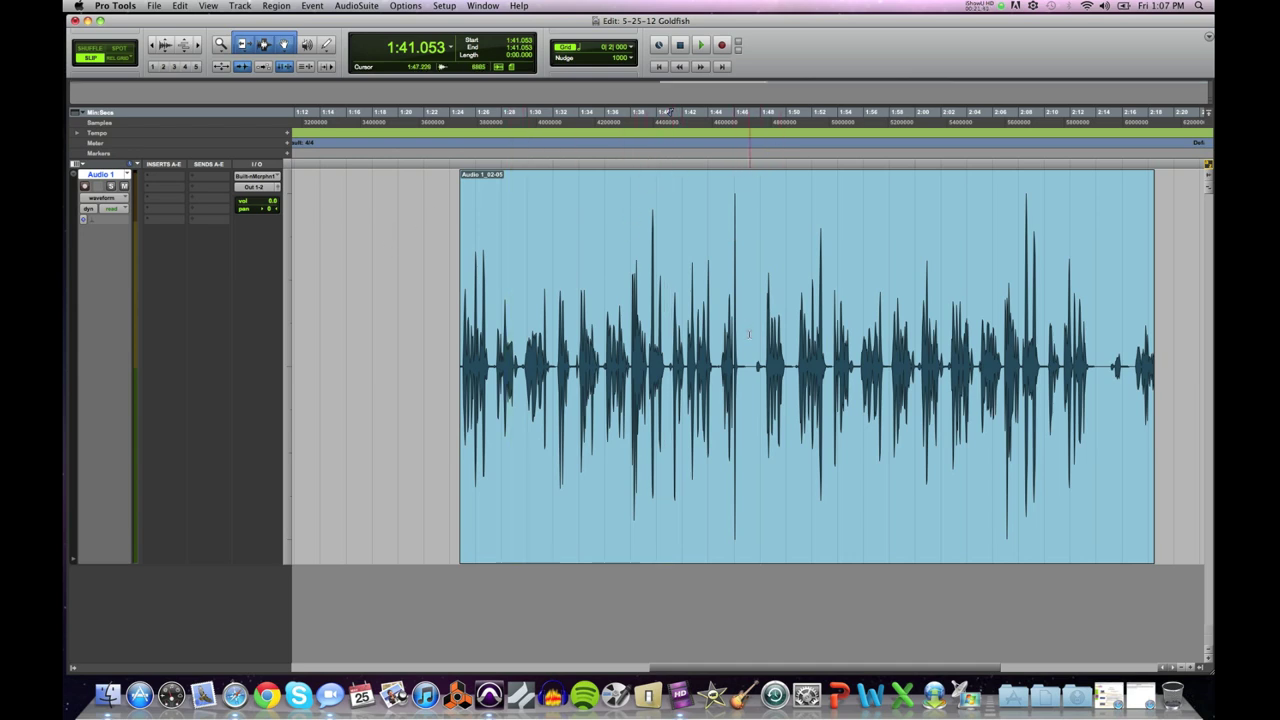
Step: Find the short pause near 1:47.554 in the voice-over and delete it
drag(750, 330, 753, 341)
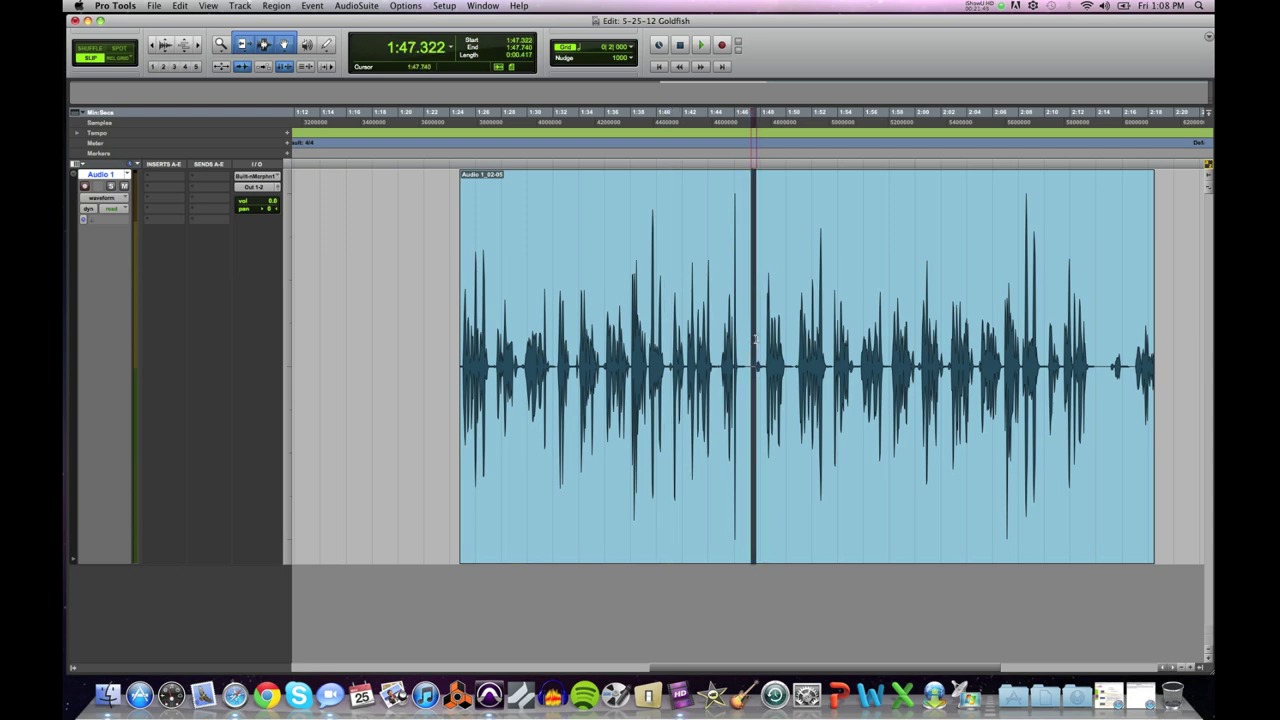
click(754, 347)
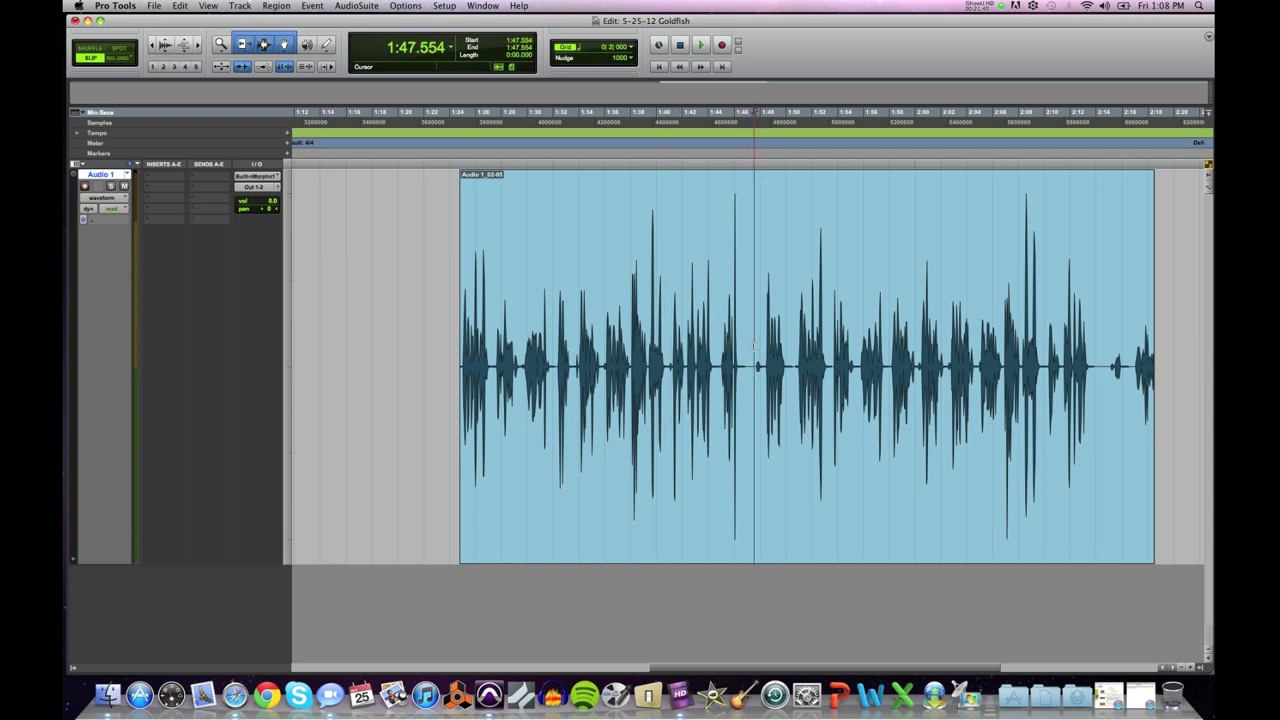
key(space)
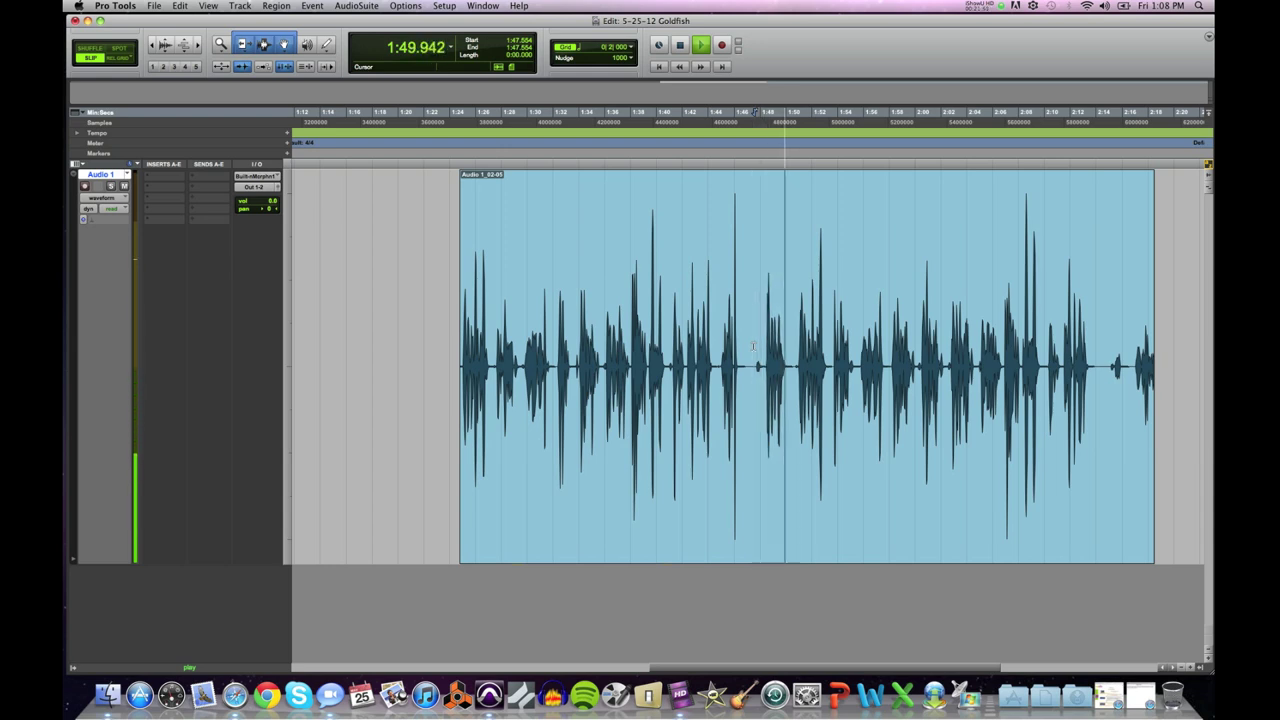
key(space)
mouse_move(753, 368)
mouse_down()
mouse_move(470, 375)
mouse_move(750, 380)
mouse_move(756, 364)
mouse_up()
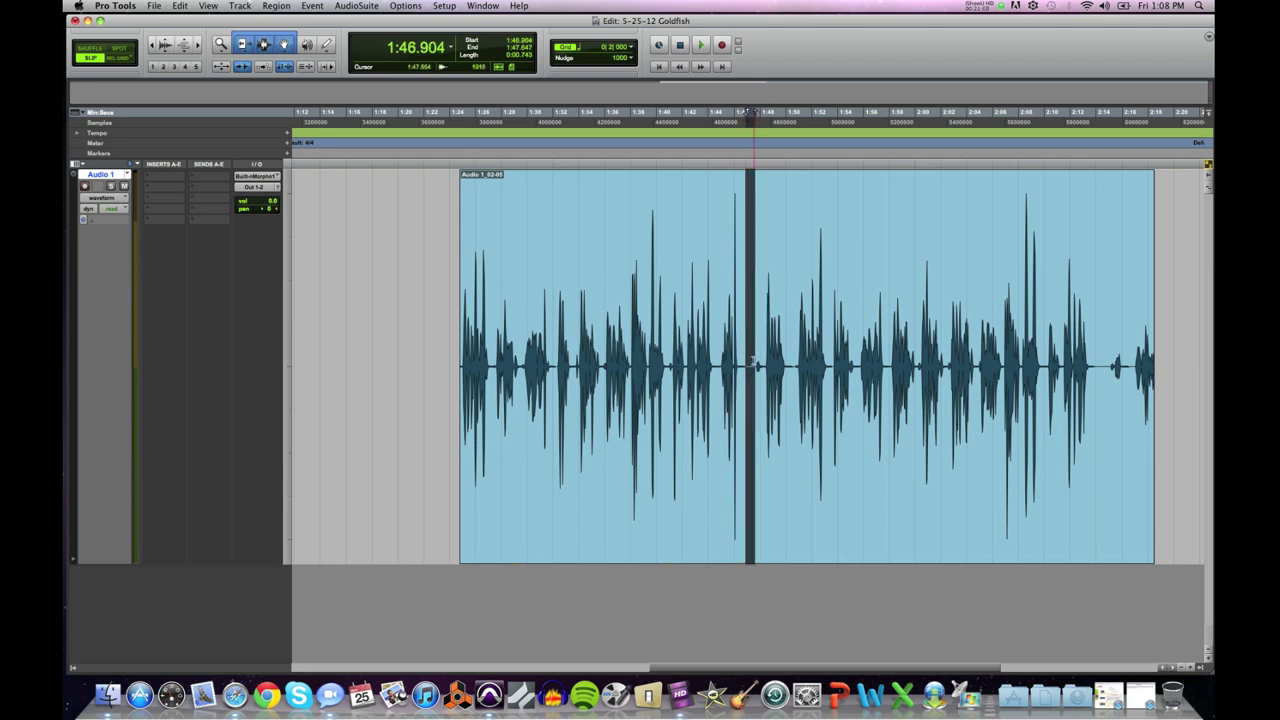
key(super+bracketright)
key(super+bracketright)
key(super+bracketright)
key(super+bracketright)
key(super+bracketright)
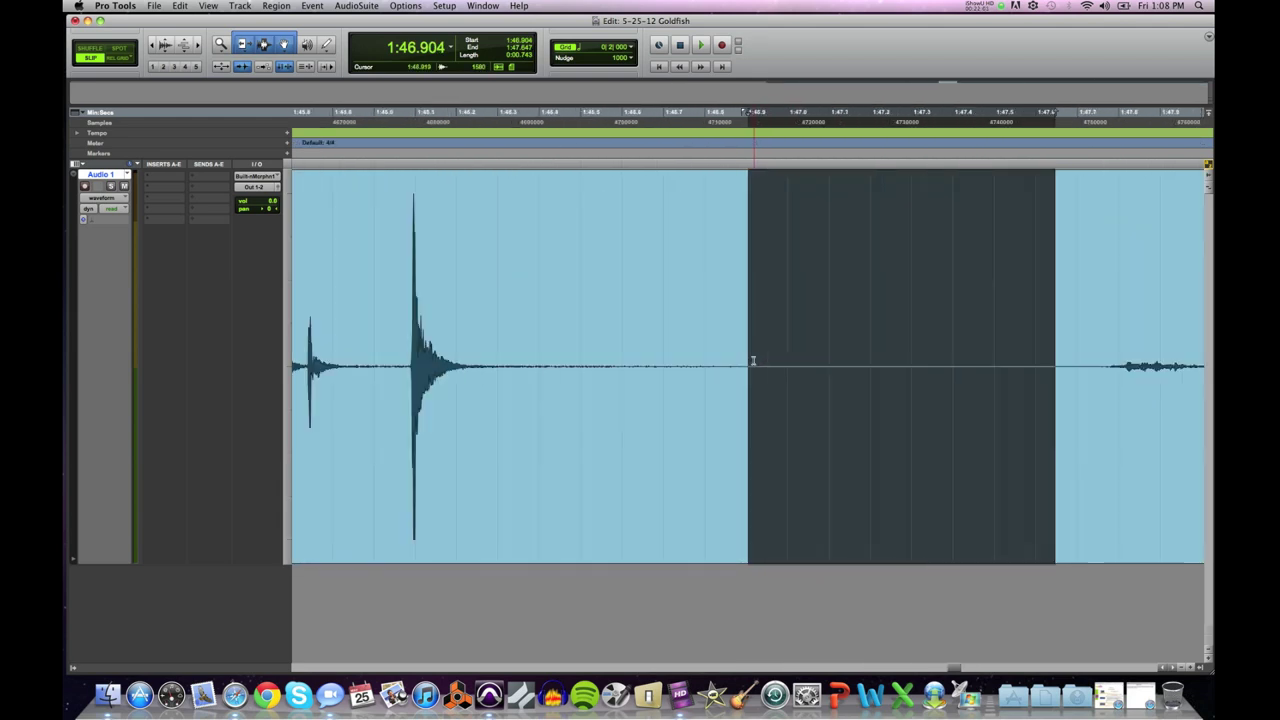
key(Delete)
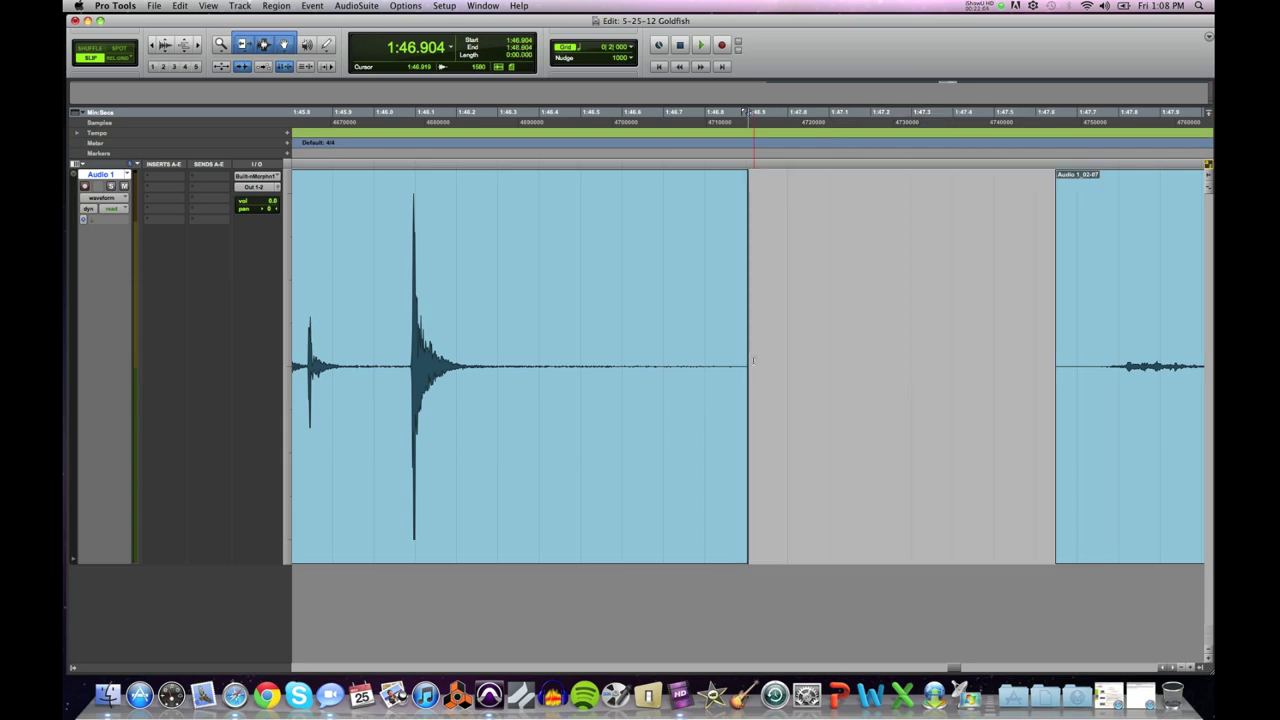
key(super+bracketleft)
key(super+bracketleft)
key(super+bracketleft)
key(super+bracketleft)
key(super+bracketleft)
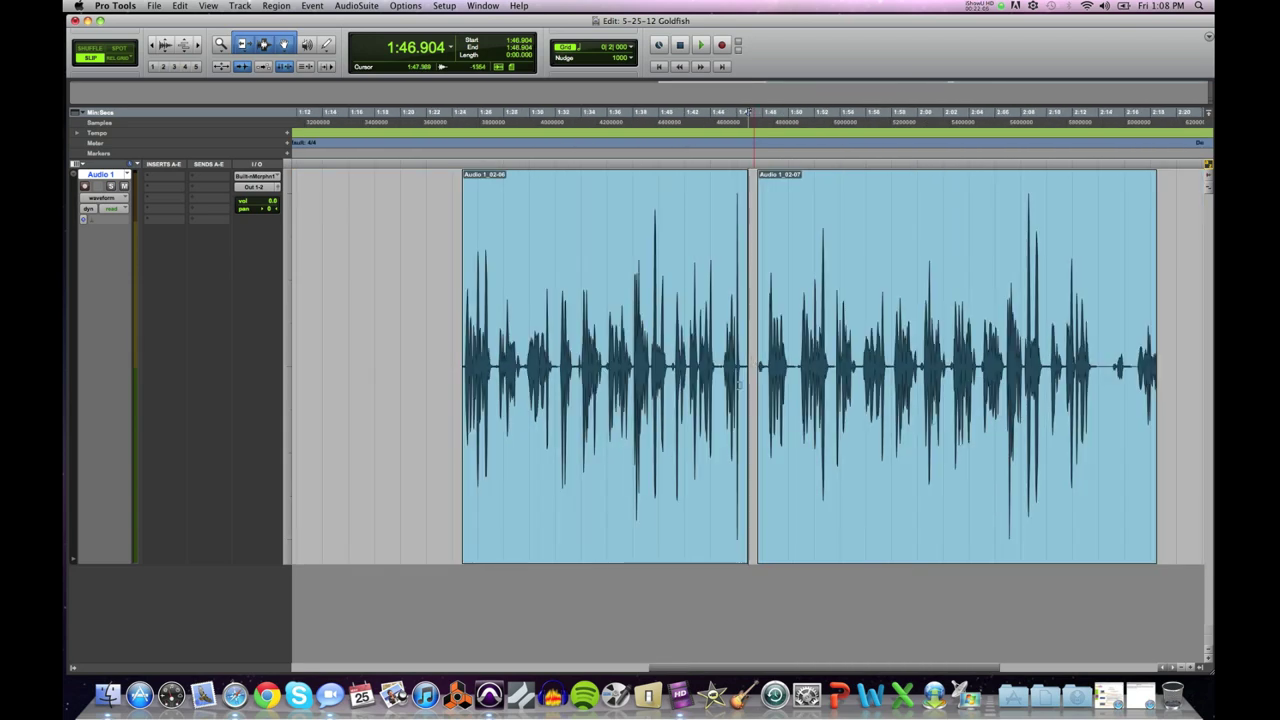
Step: Move Audio 1_02-06 left and Audio 1_02-07 right to start at 1:51.409
drag(620, 495, 520, 474)
drag(783, 491, 835, 491)
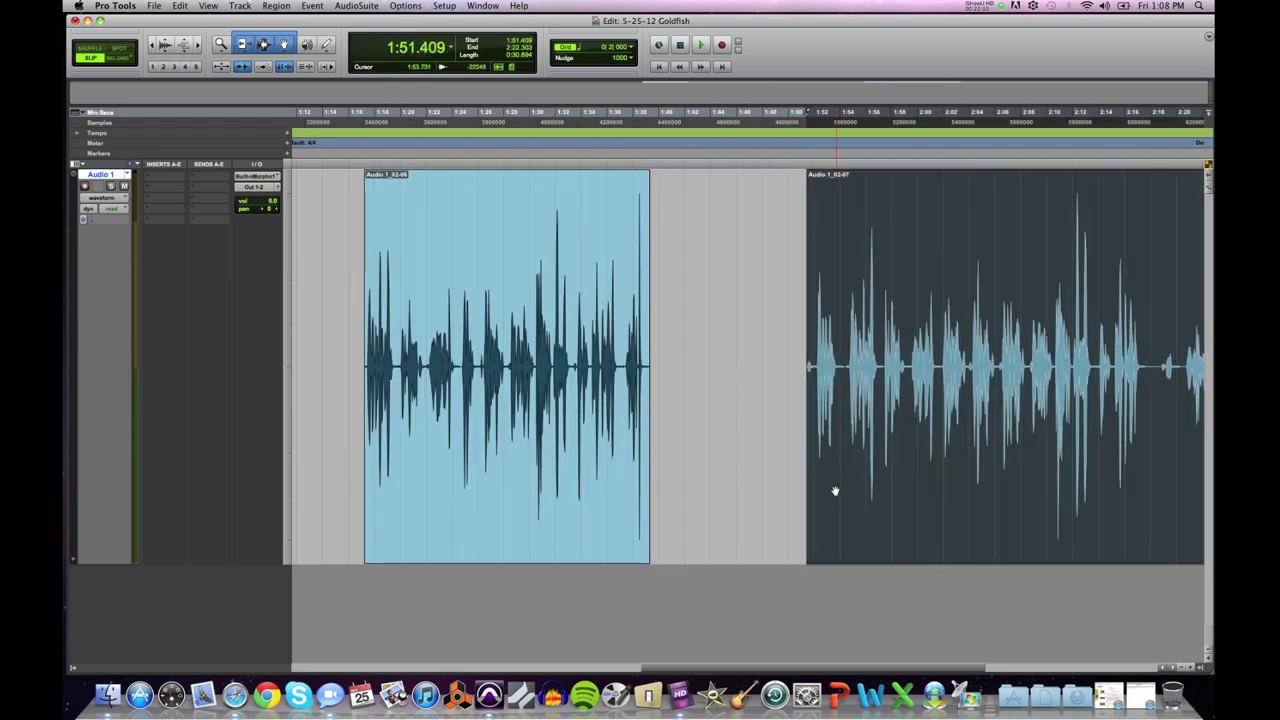
key(super+bracketleft)
key(super+bracketleft)
key(super+bracketleft)
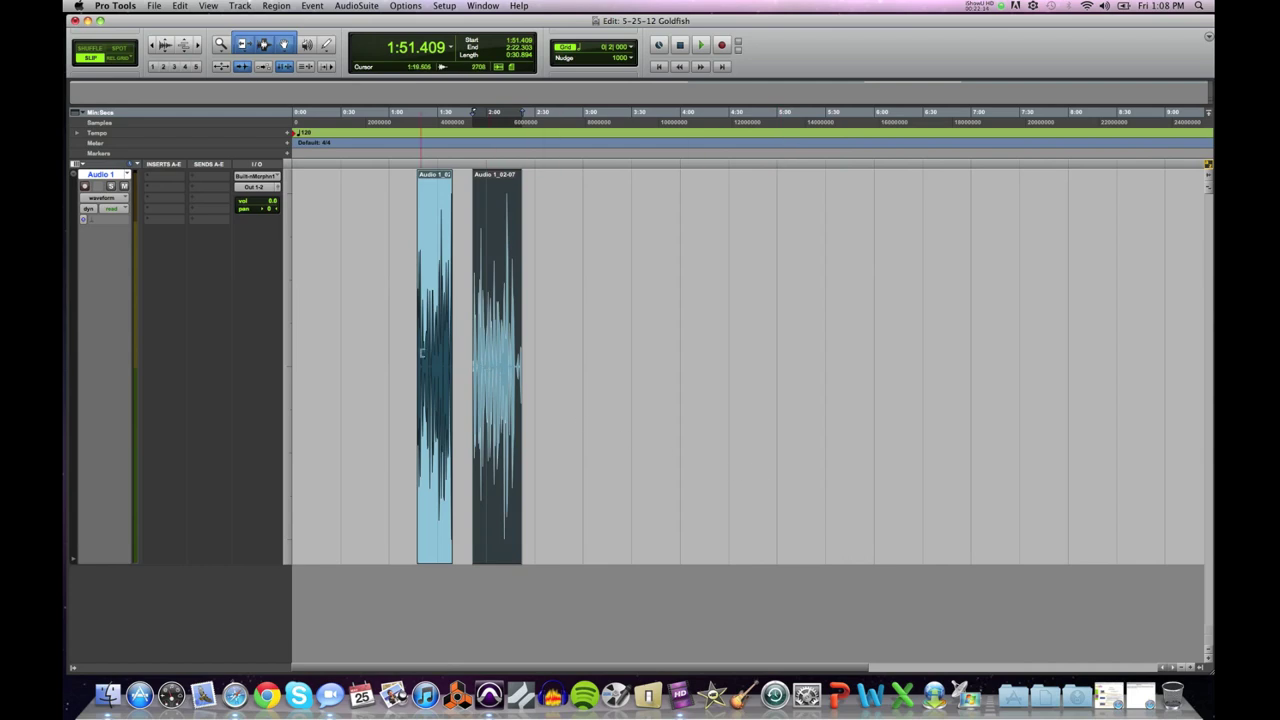
key(super+bracketright)
key(super+bracketright)
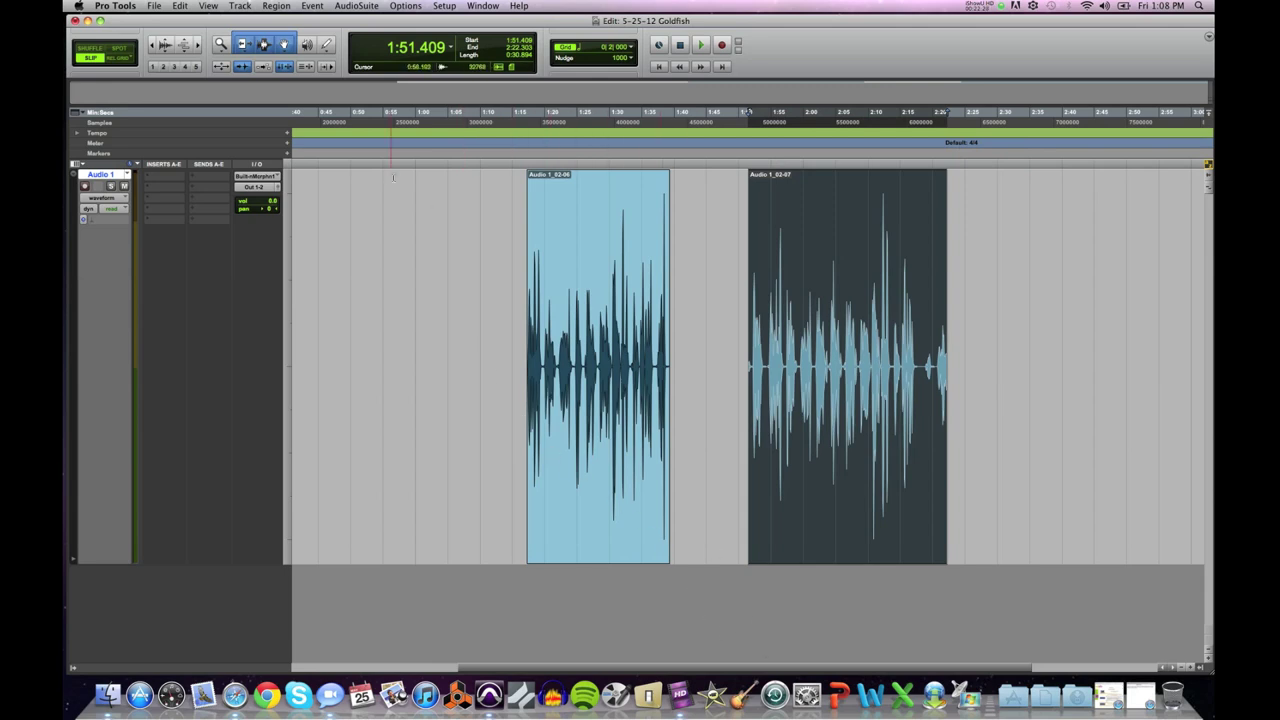
Step: Create one mono audio track, Audio 2, then shorten Audio 1 and heighten Audio 2
click(243, 6)
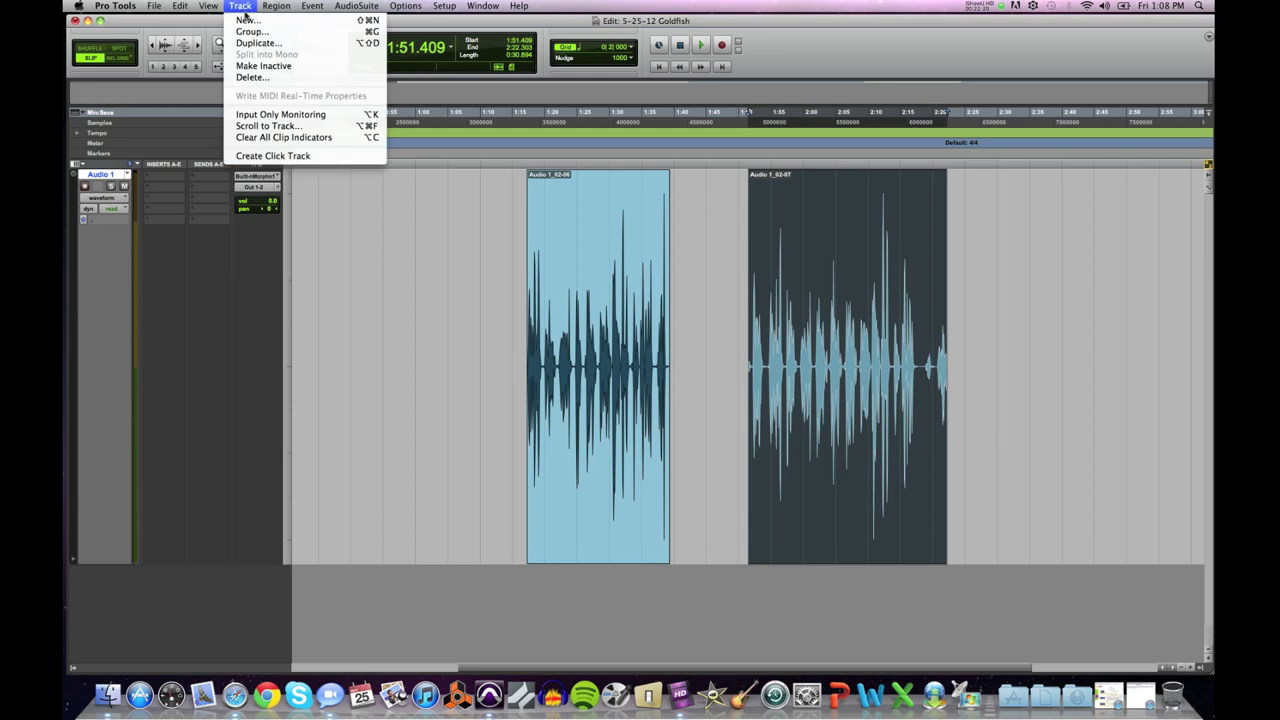
click(247, 20)
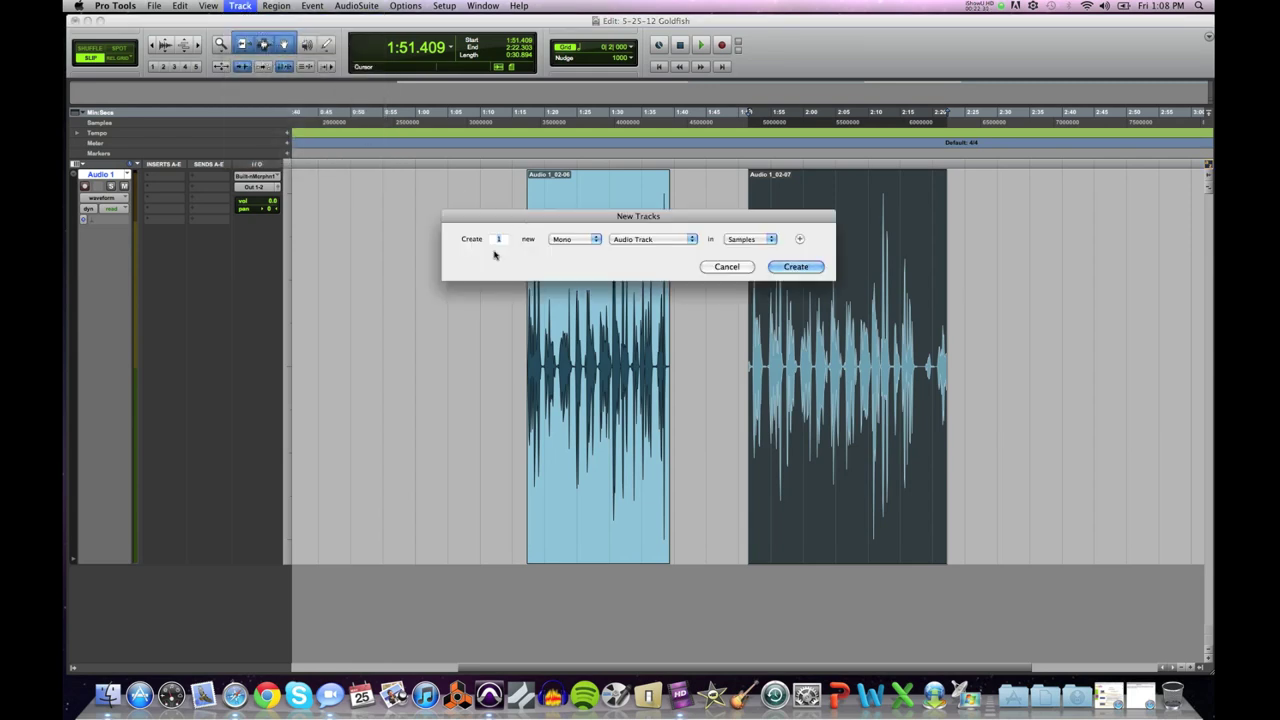
click(792, 267)
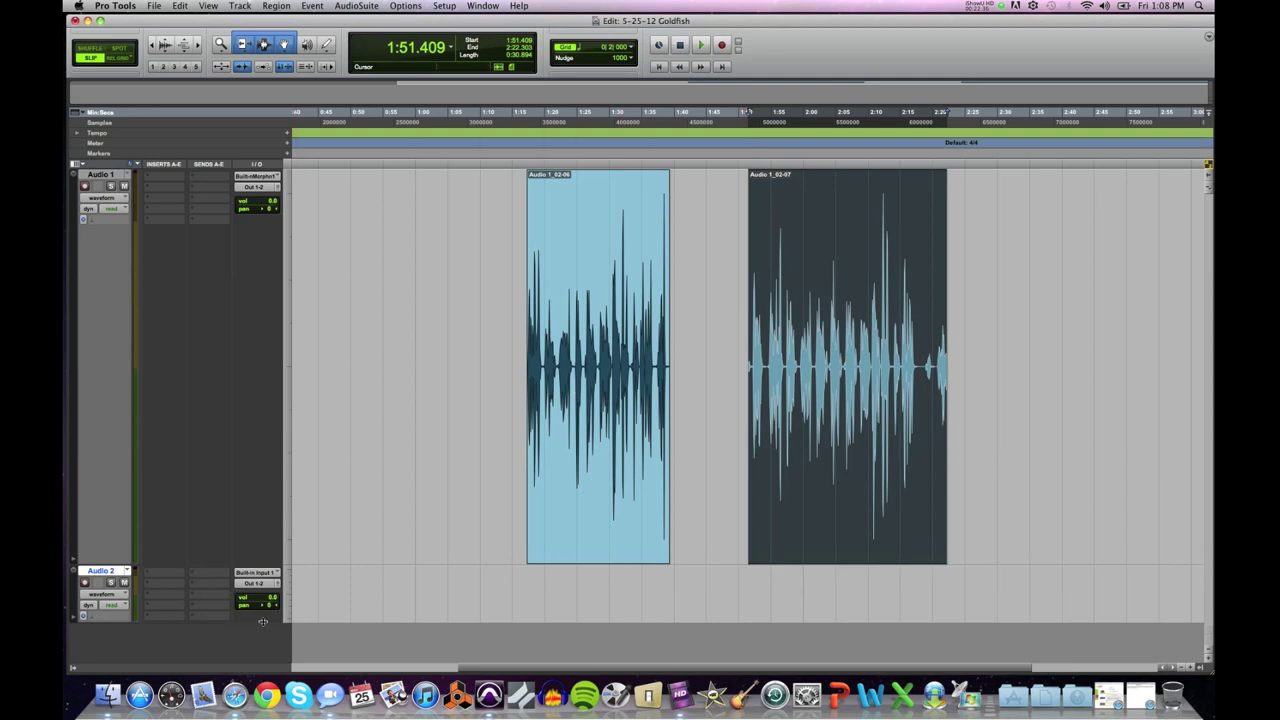
drag(287, 565, 293, 423)
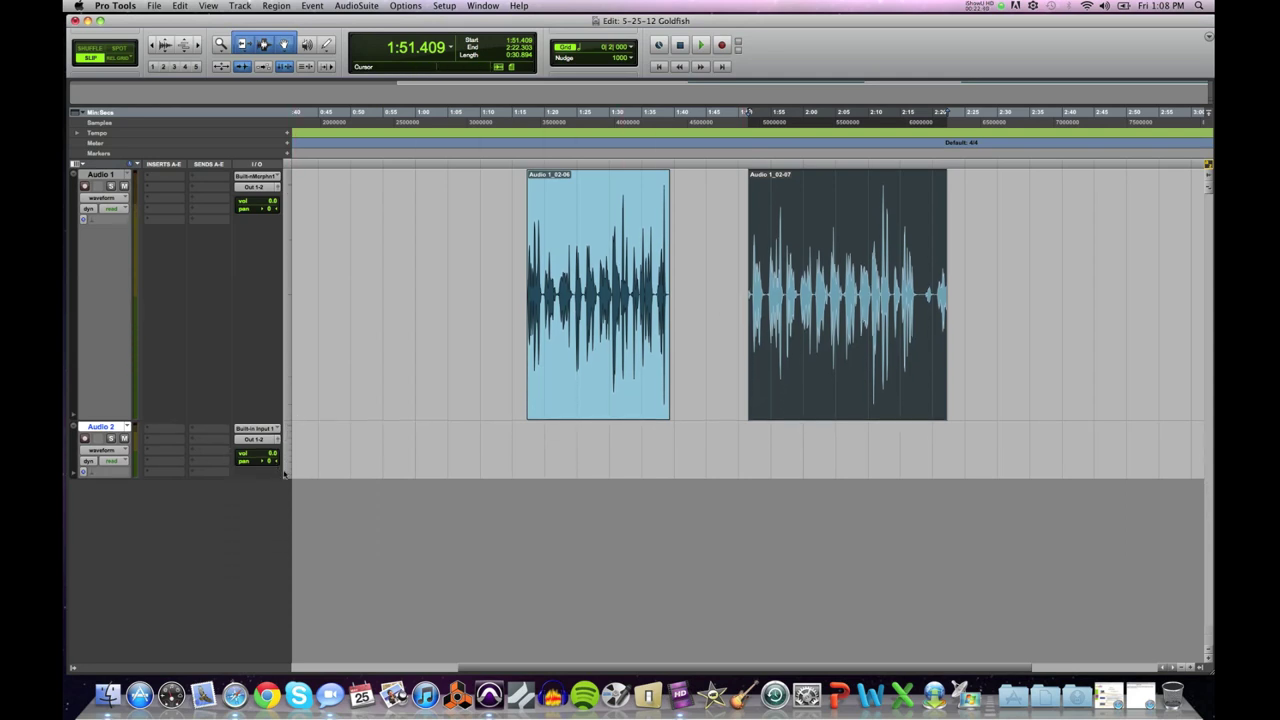
drag(286, 479, 286, 642)
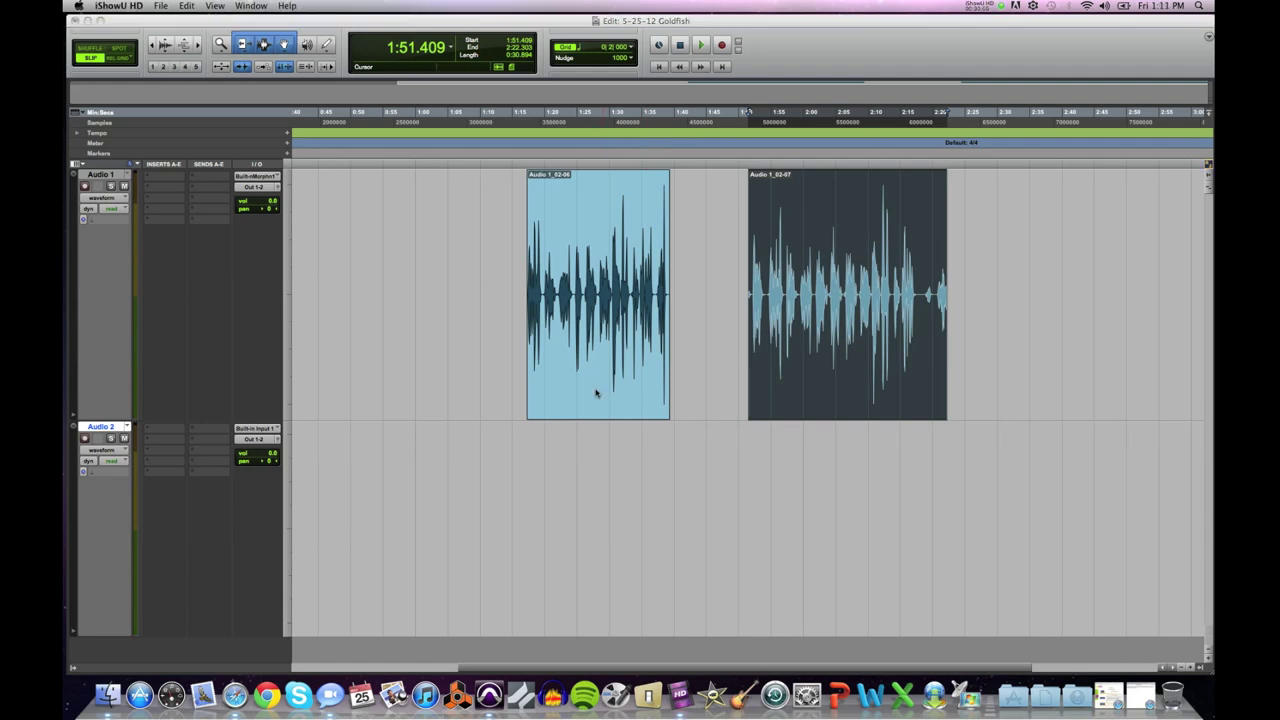
Step: Play clip Audio 1_02-06 and then clip Audio 1_02-07 to compare them
click(487, 326)
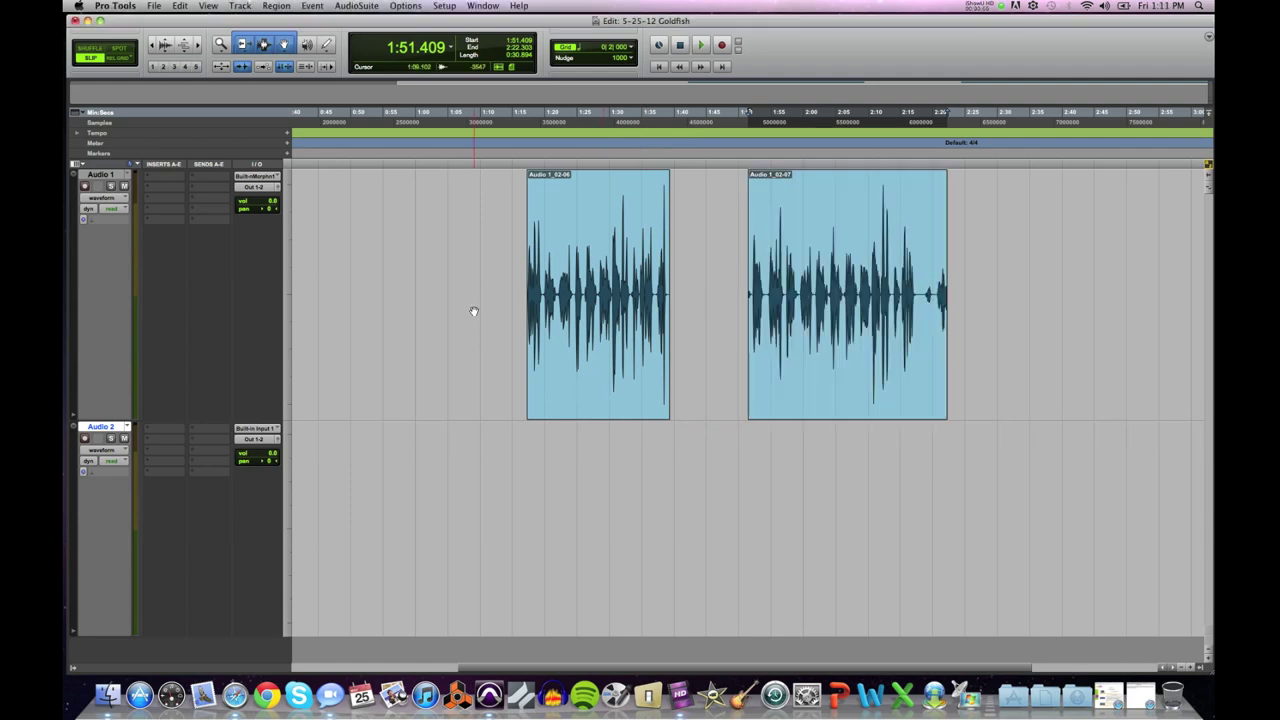
click(584, 364)
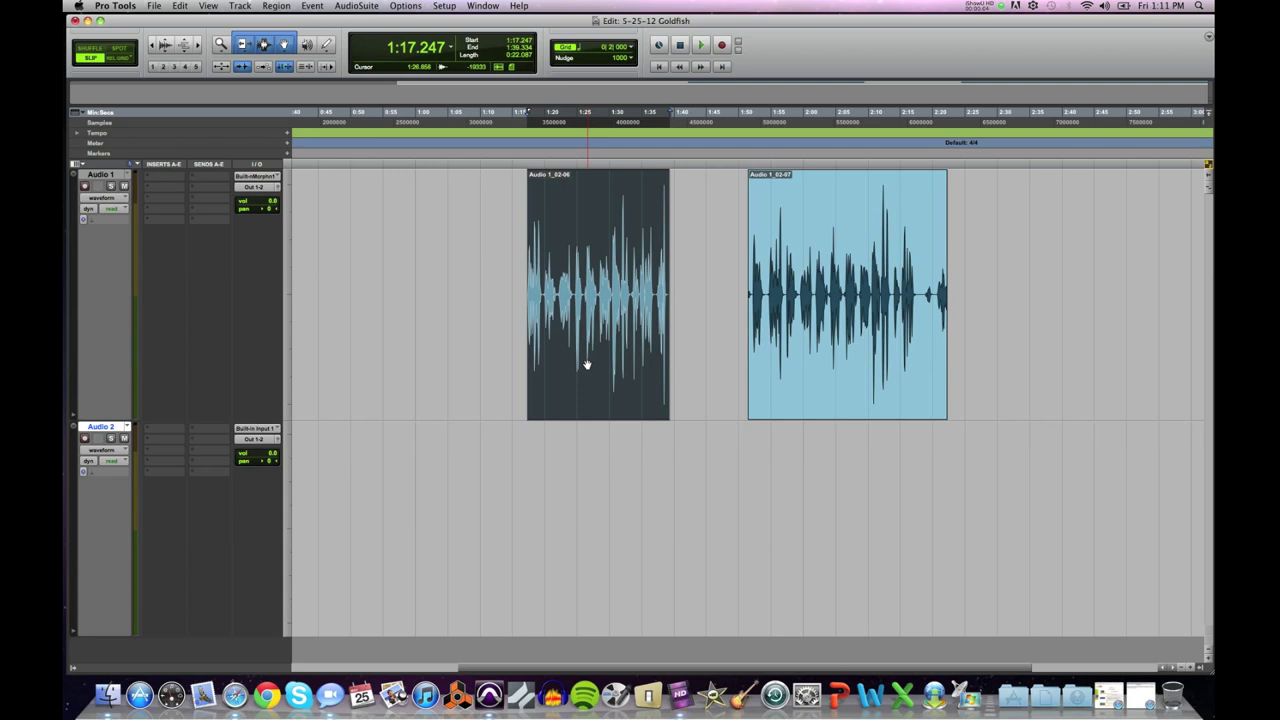
key(space)
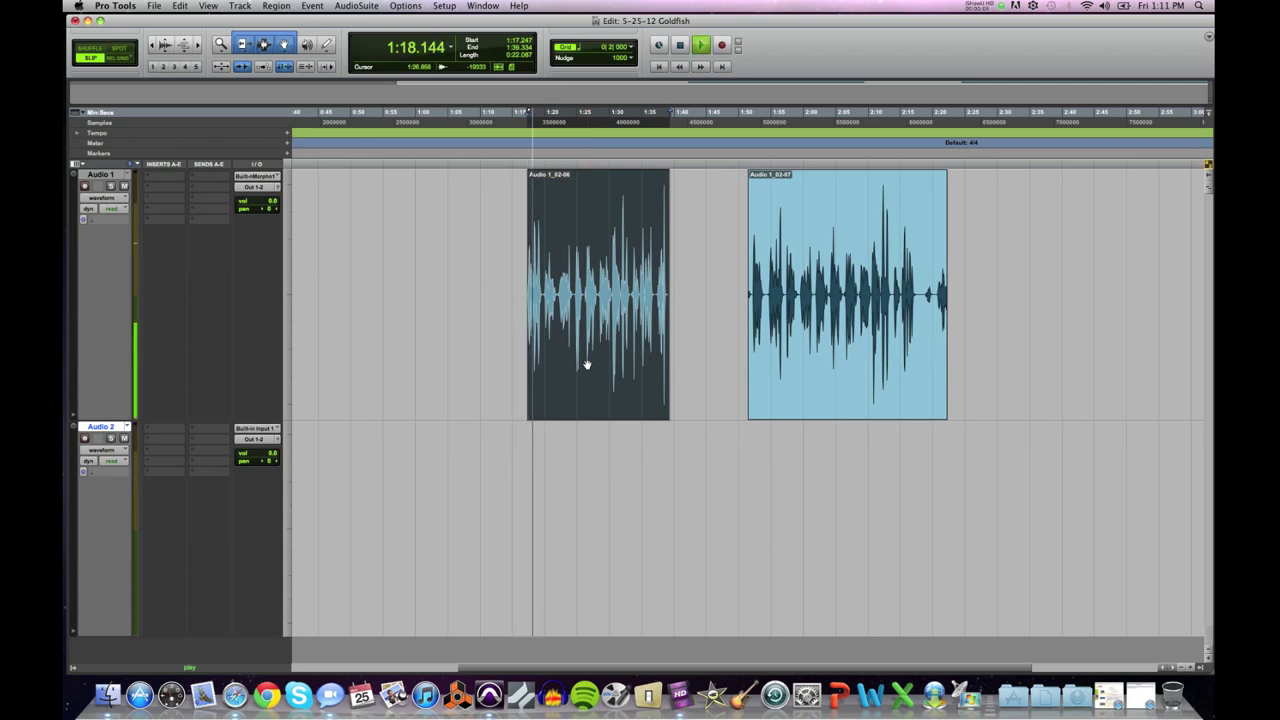
key(XF86AudioRaiseVolume)
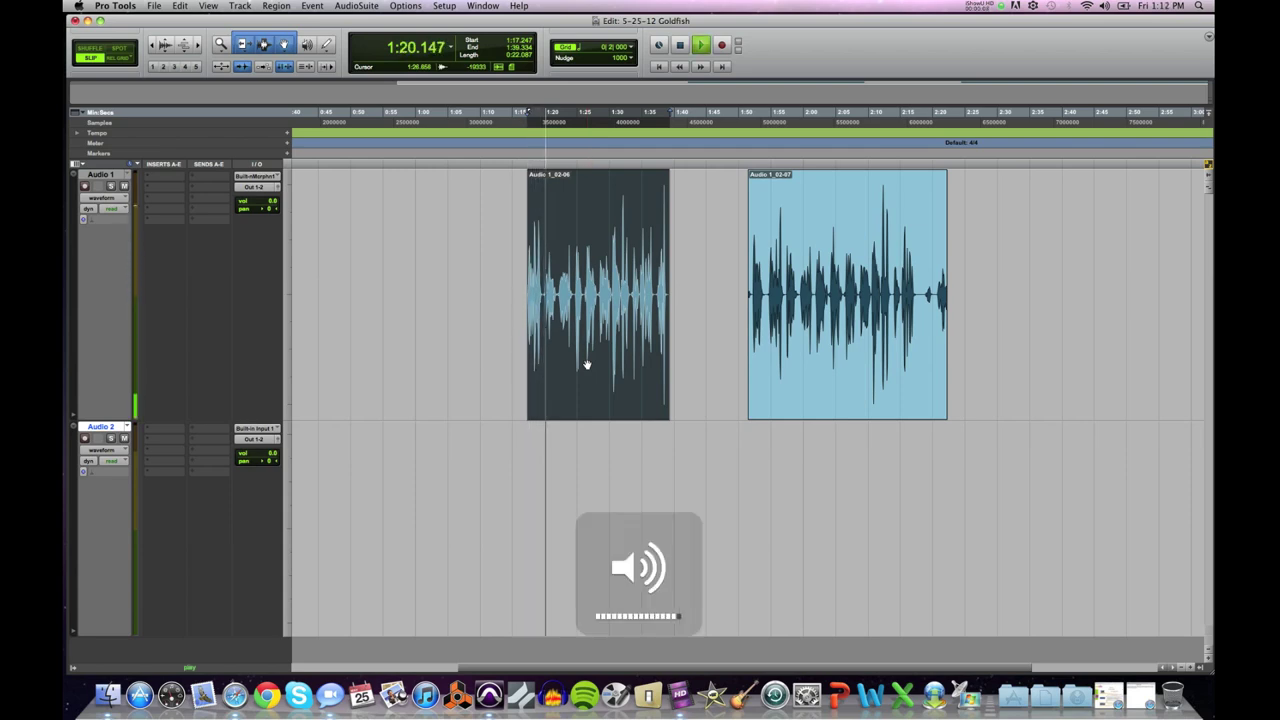
key(space)
click(810, 370)
key(space)
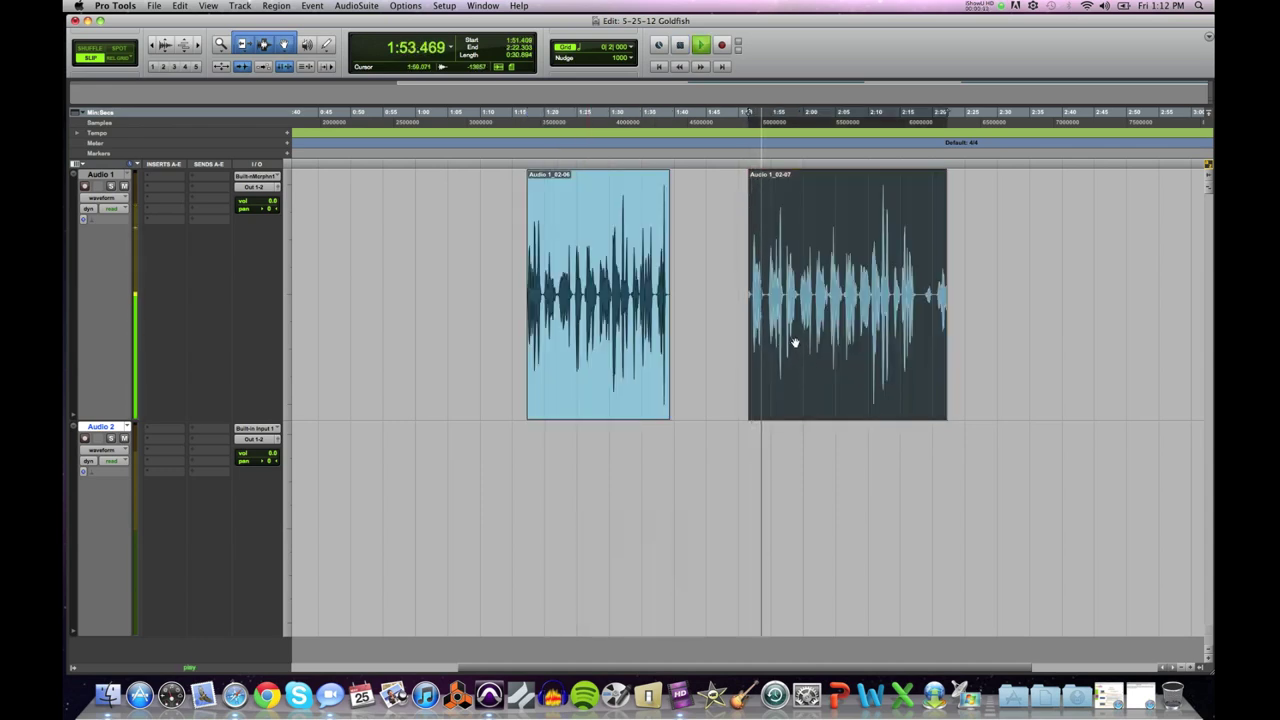
key(space)
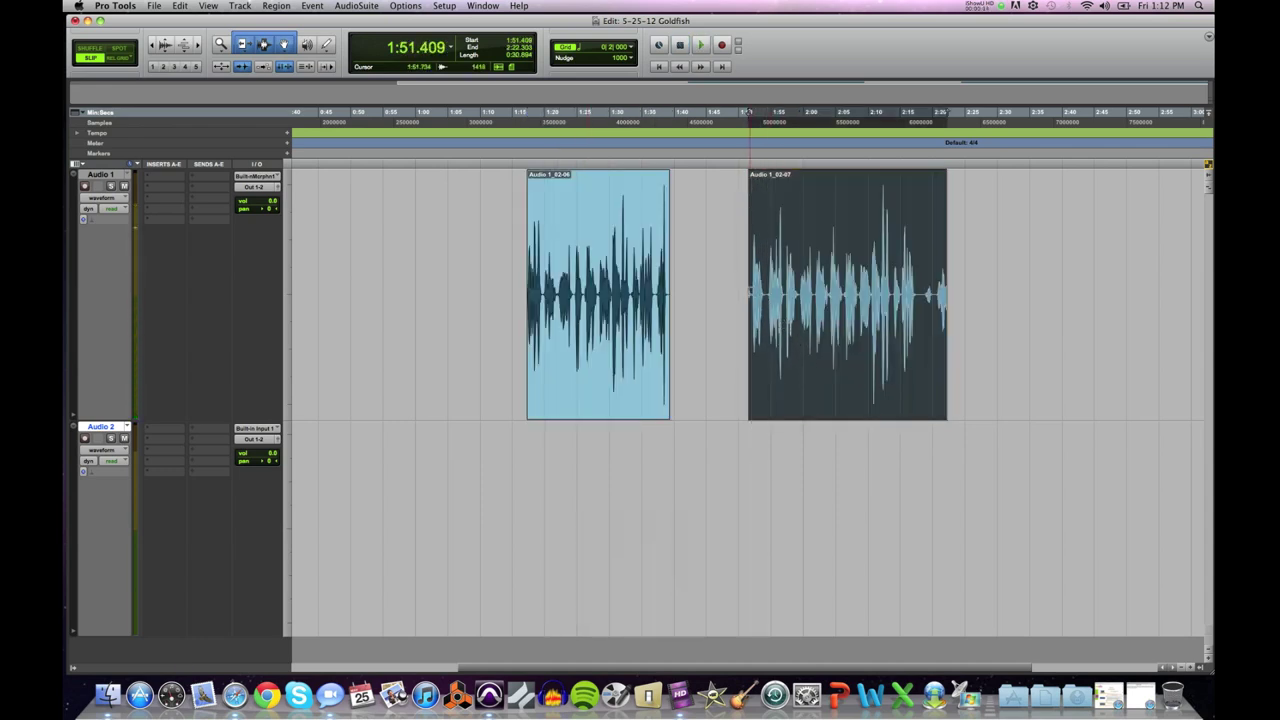
Step: Trim the start of Audio 1_02-07 later, check it, and select roughly 1:53–1:59
drag(750, 292, 766, 291)
key(space)
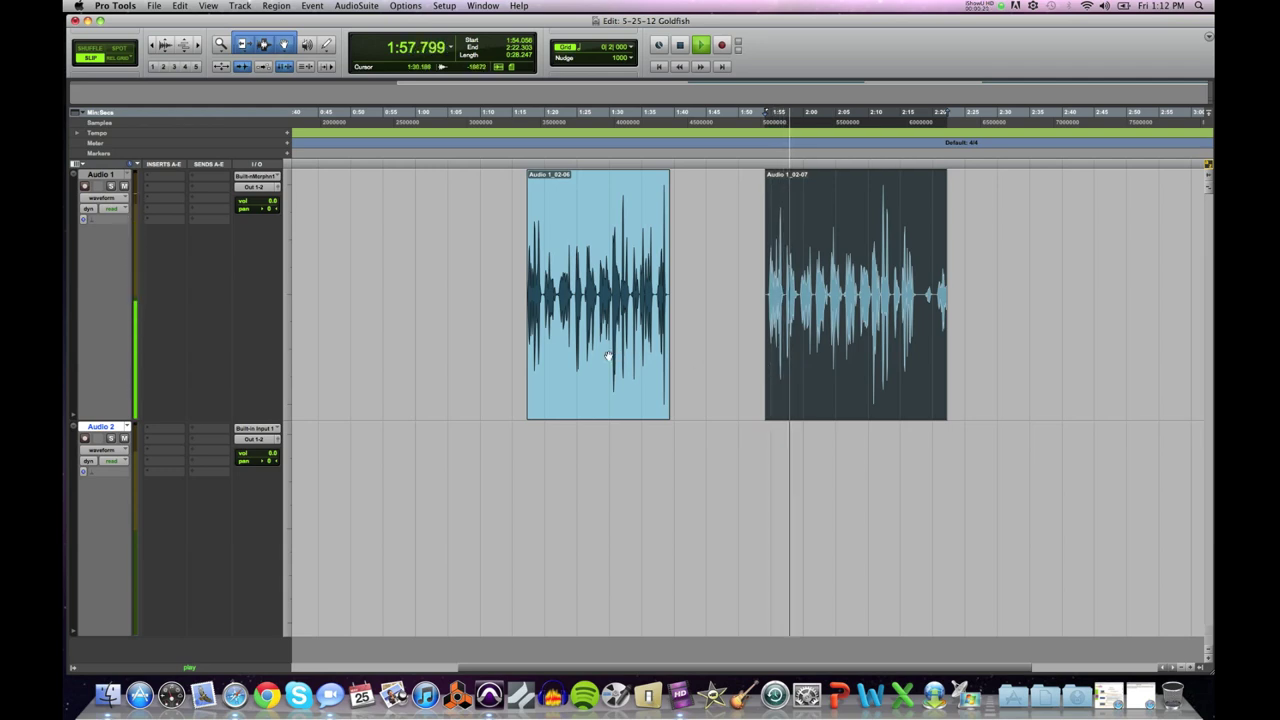
key(space)
key(ctrl+Tab)
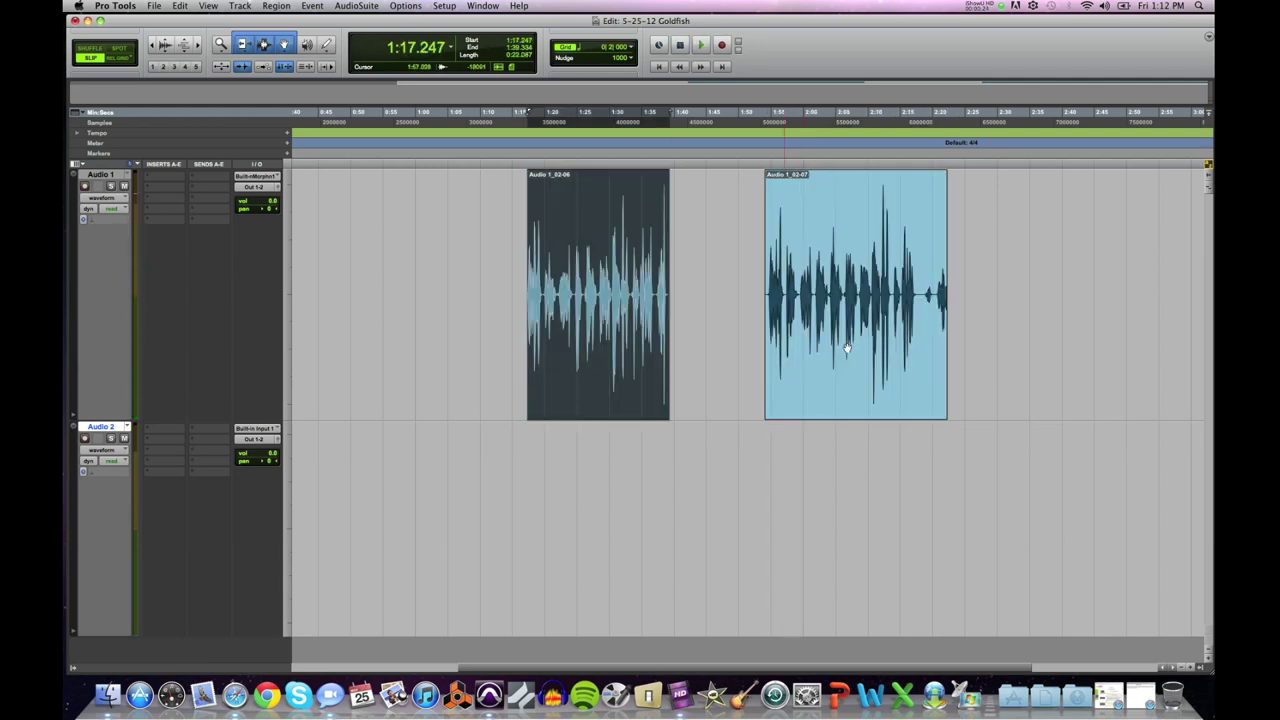
key(space)
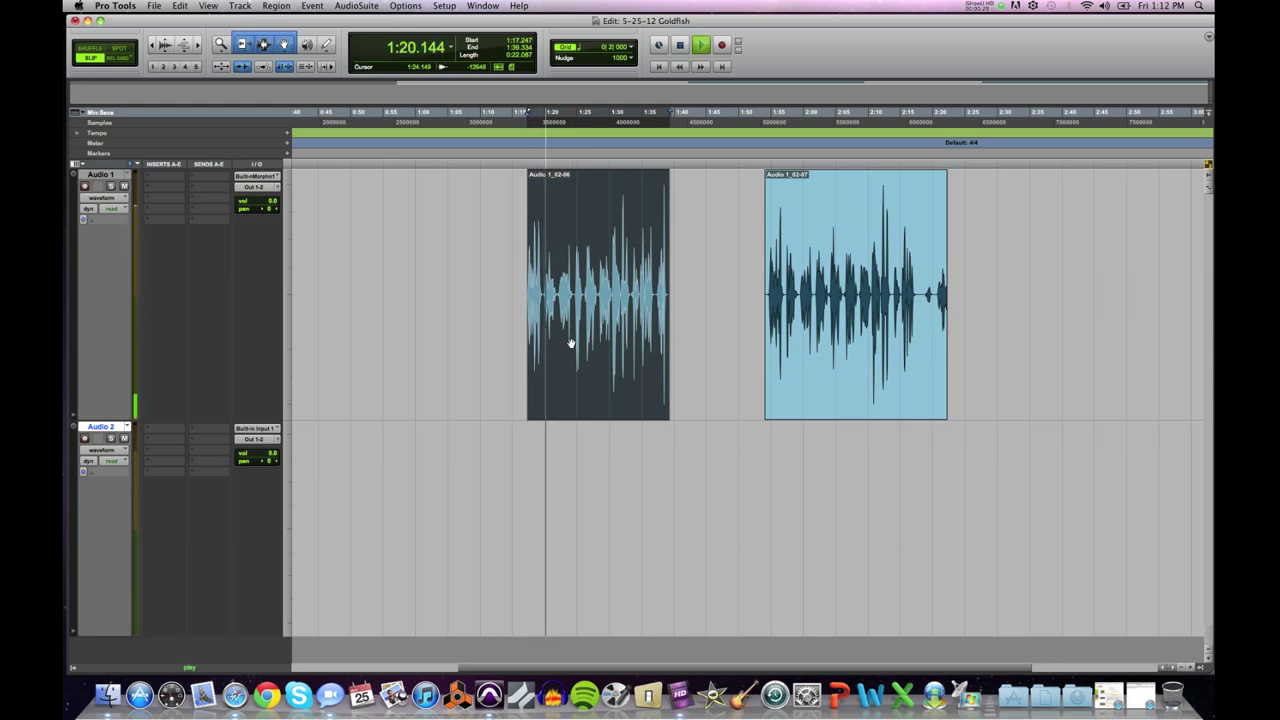
key(space)
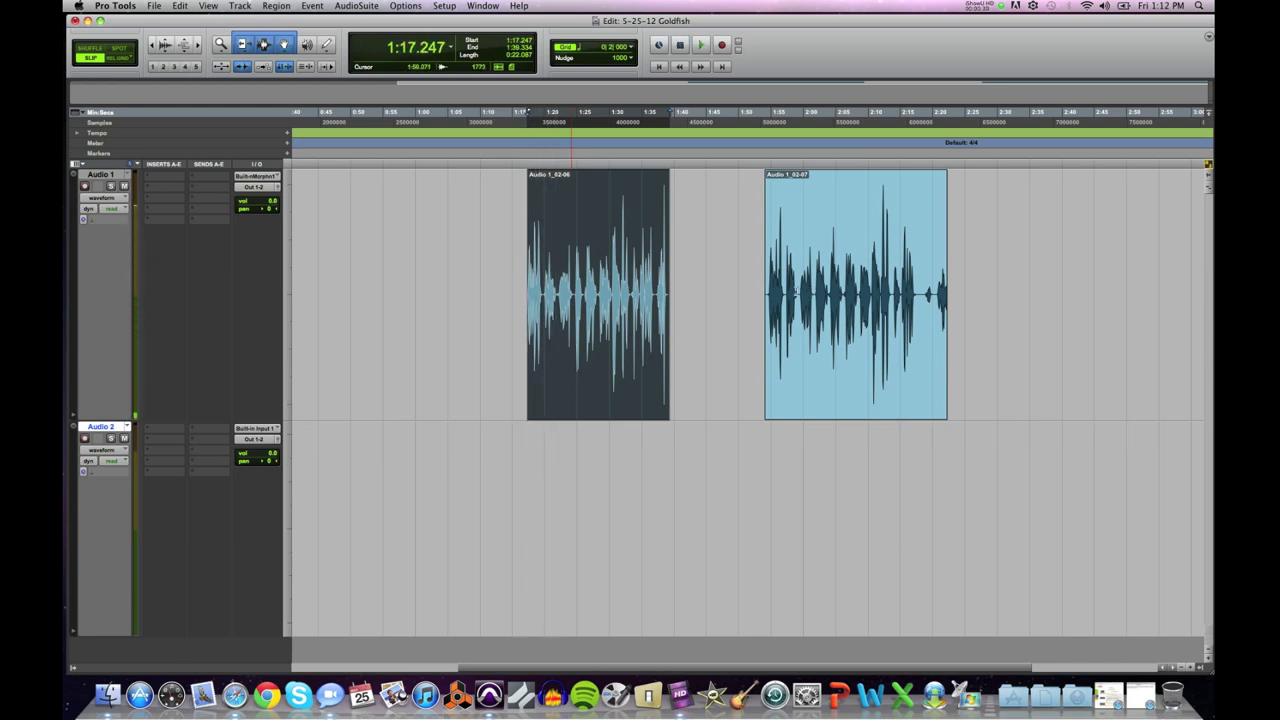
drag(800, 292, 757, 292)
Step: Select Audio 1_02-07 from 1:53.638 to 1:59.221, zooming in to place the end precisely
key(super+bracketright)
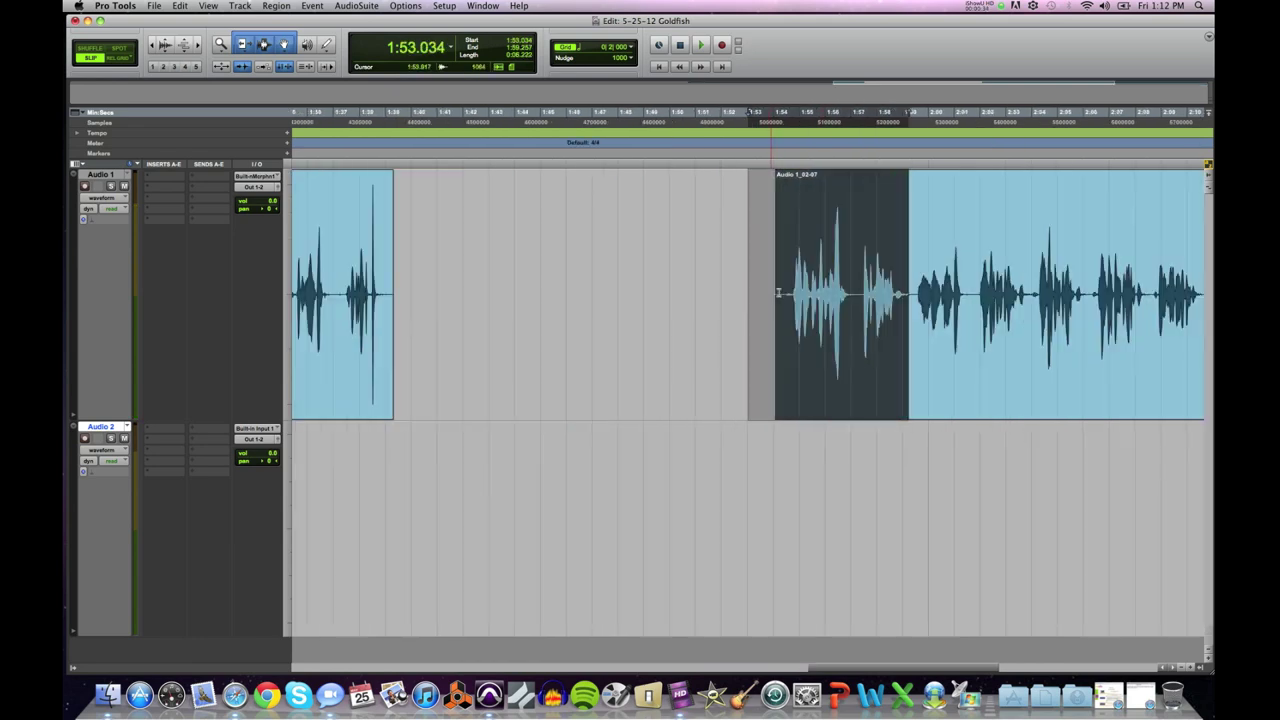
click(906, 290)
key(super+bracketright)
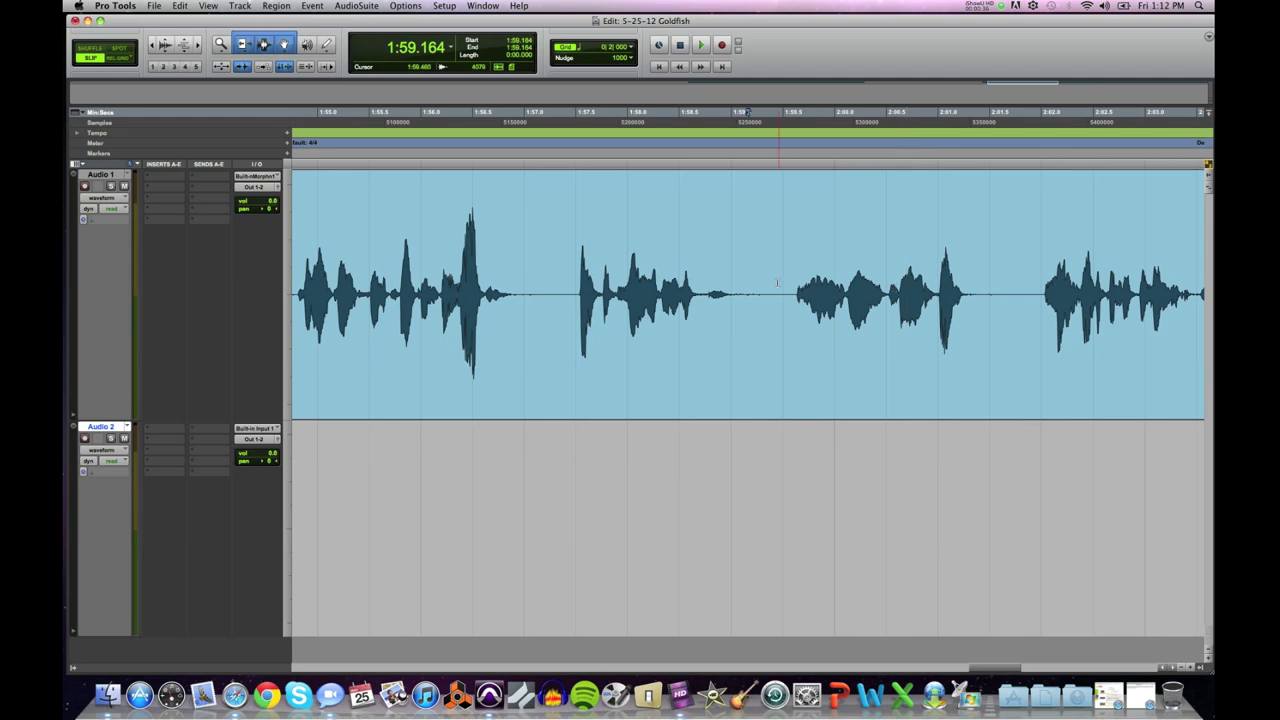
key(super+bracketright)
key(super+bracketright)
key(super+bracketright)
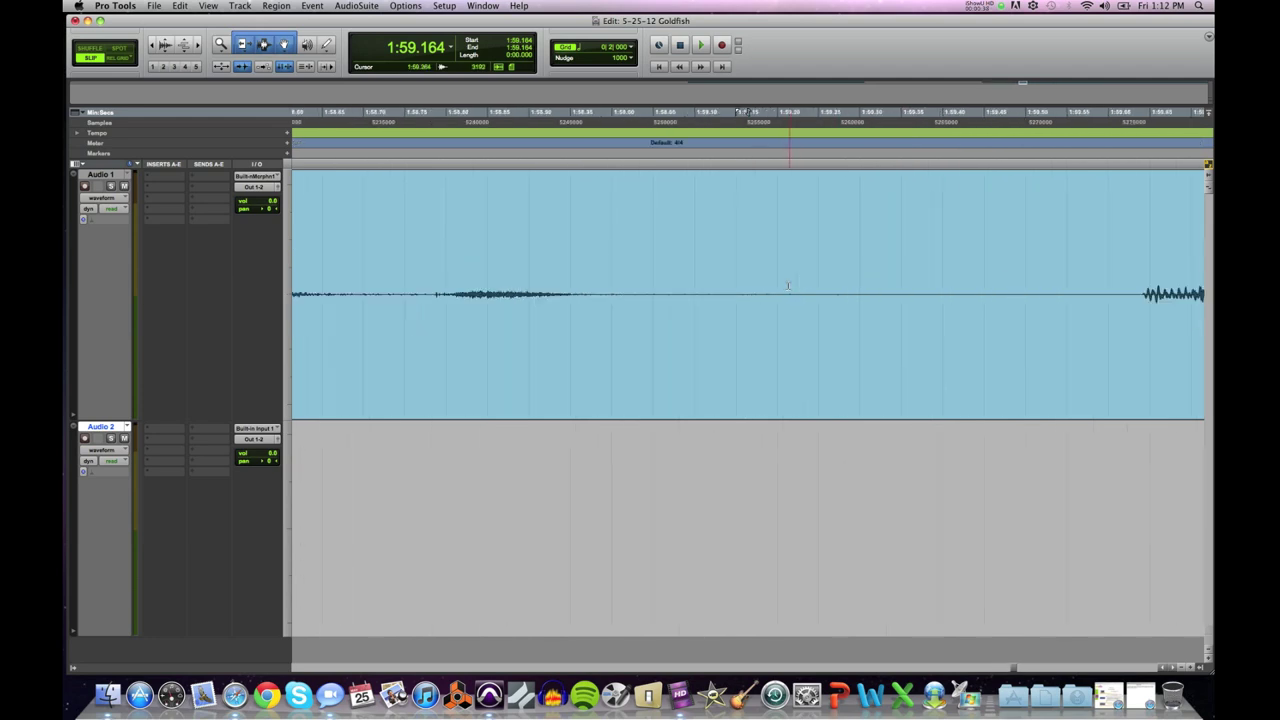
drag(841, 287, 242, 278)
key(super+bracketleft)
key(super+bracketleft)
key(super+bracketleft)
key(super+bracketleft)
key(super+bracketleft)
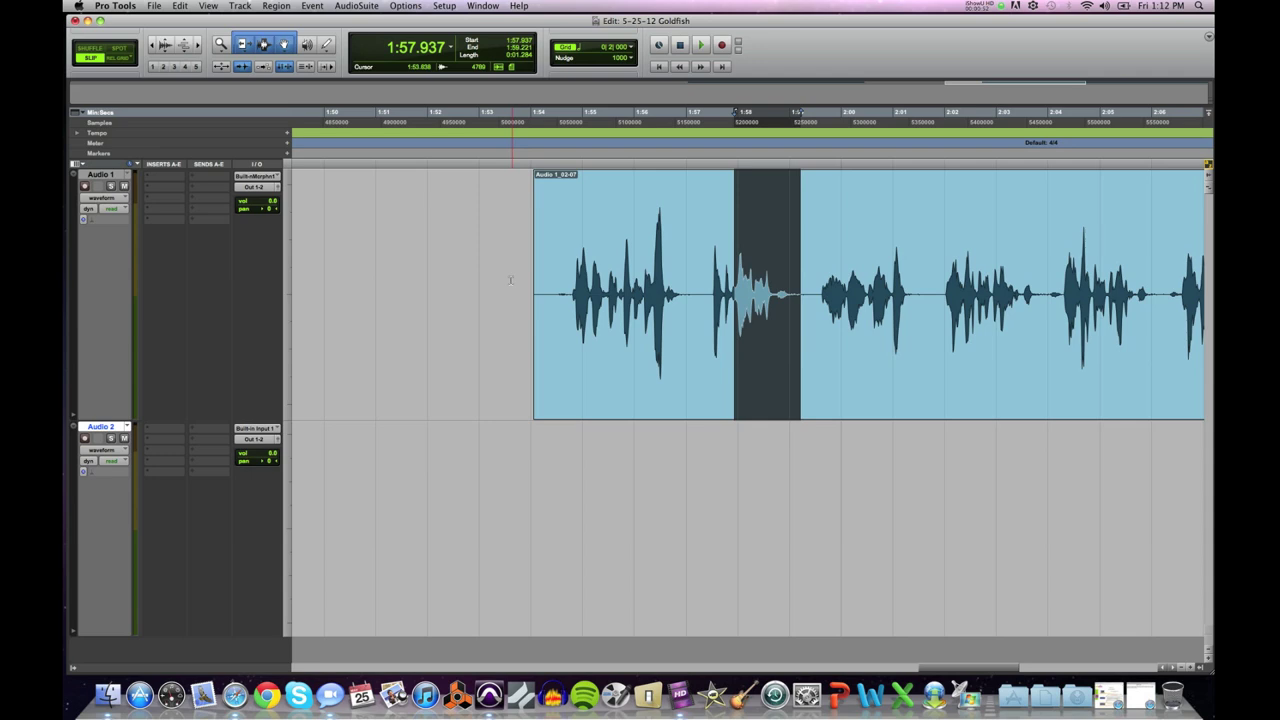
shift+click(510, 280)
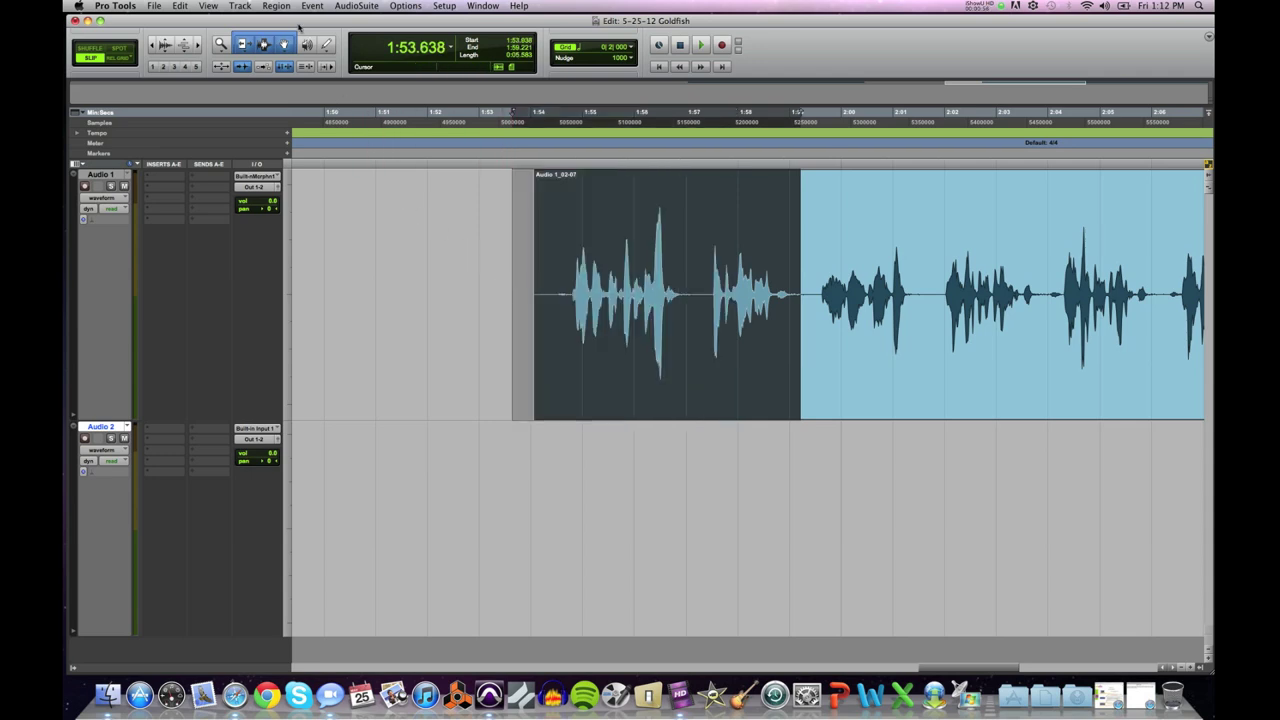
Step: Copy the selected 1:53.638–1:59.221 audio and paste it onto Audio 2 at 1:53.940
click(179, 6)
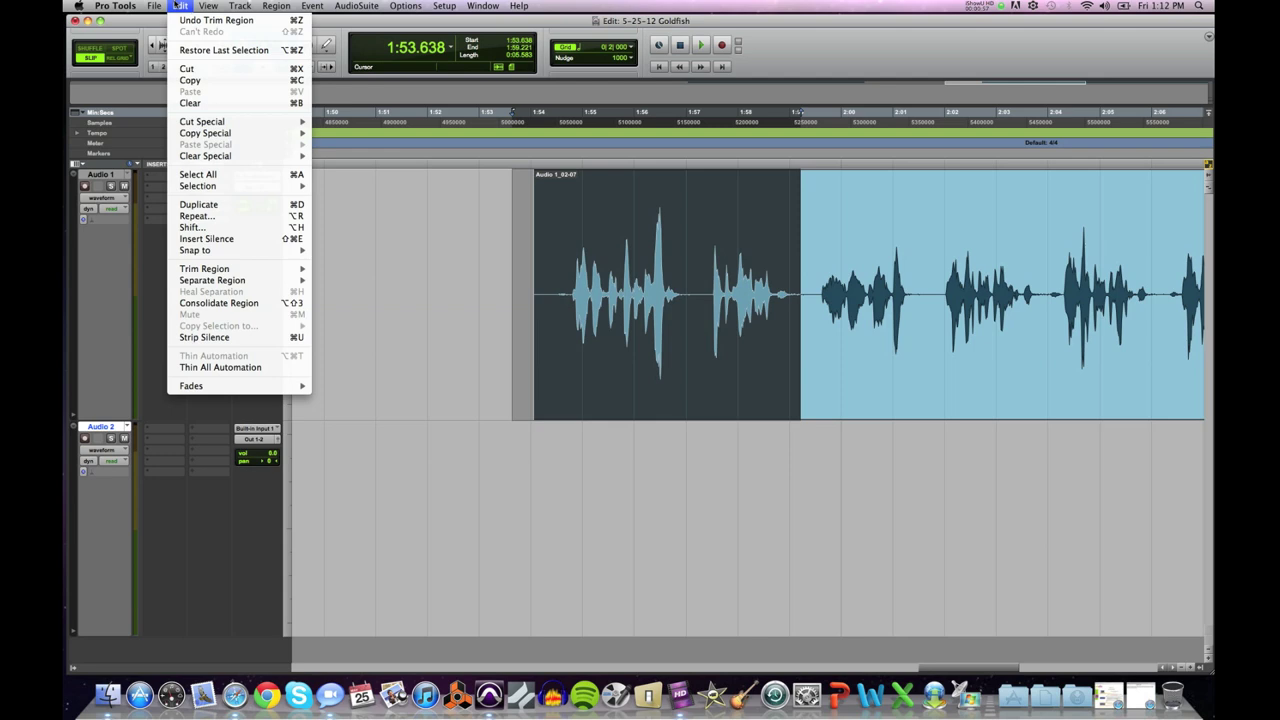
click(184, 82)
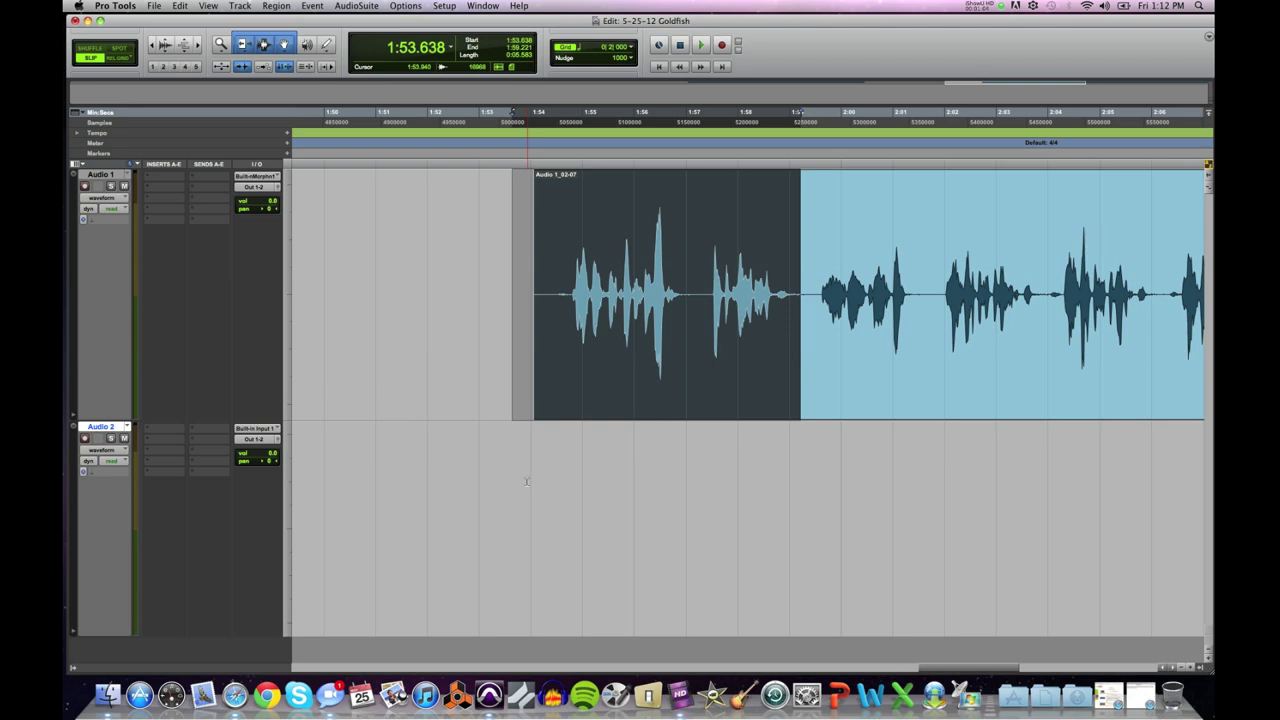
click(527, 481)
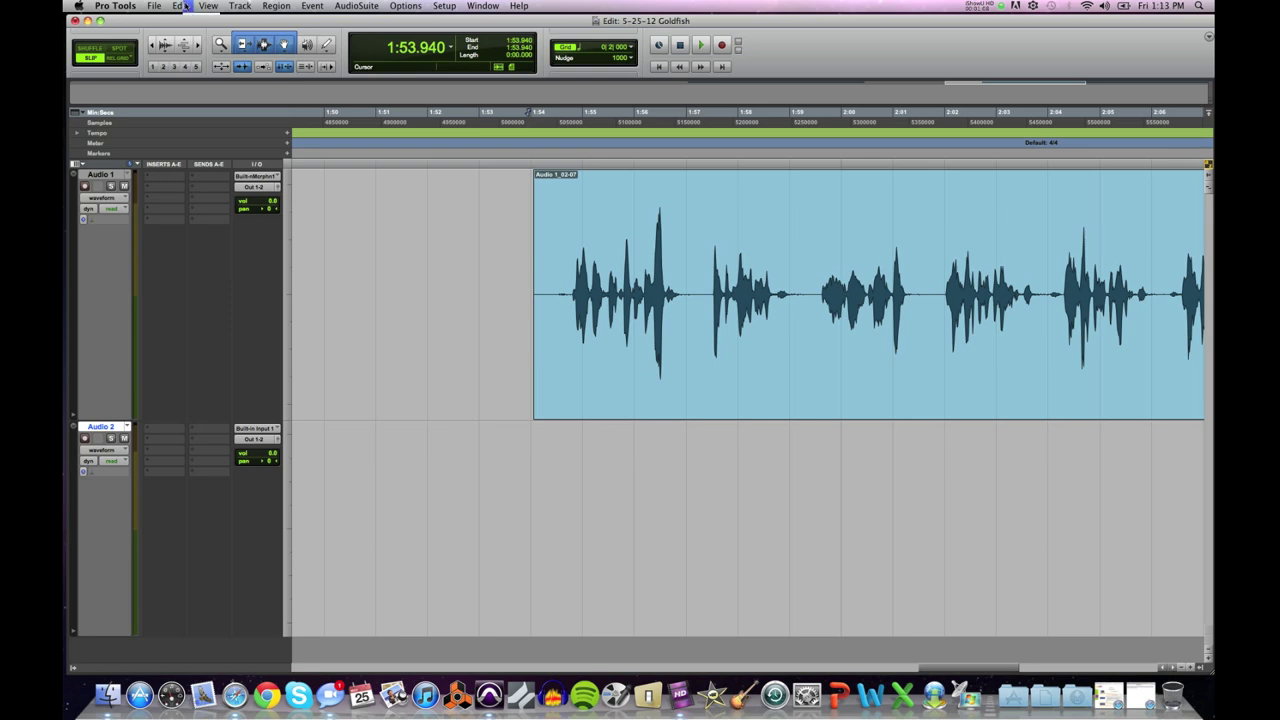
click(183, 6)
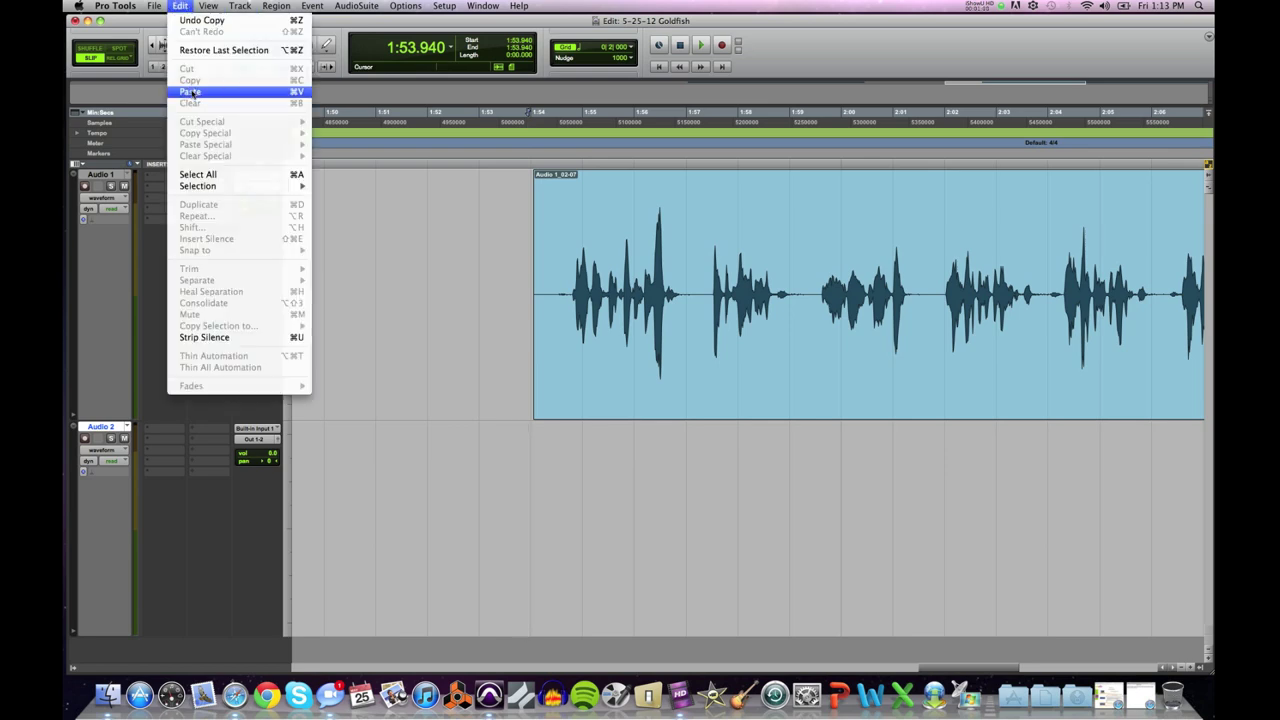
click(190, 91)
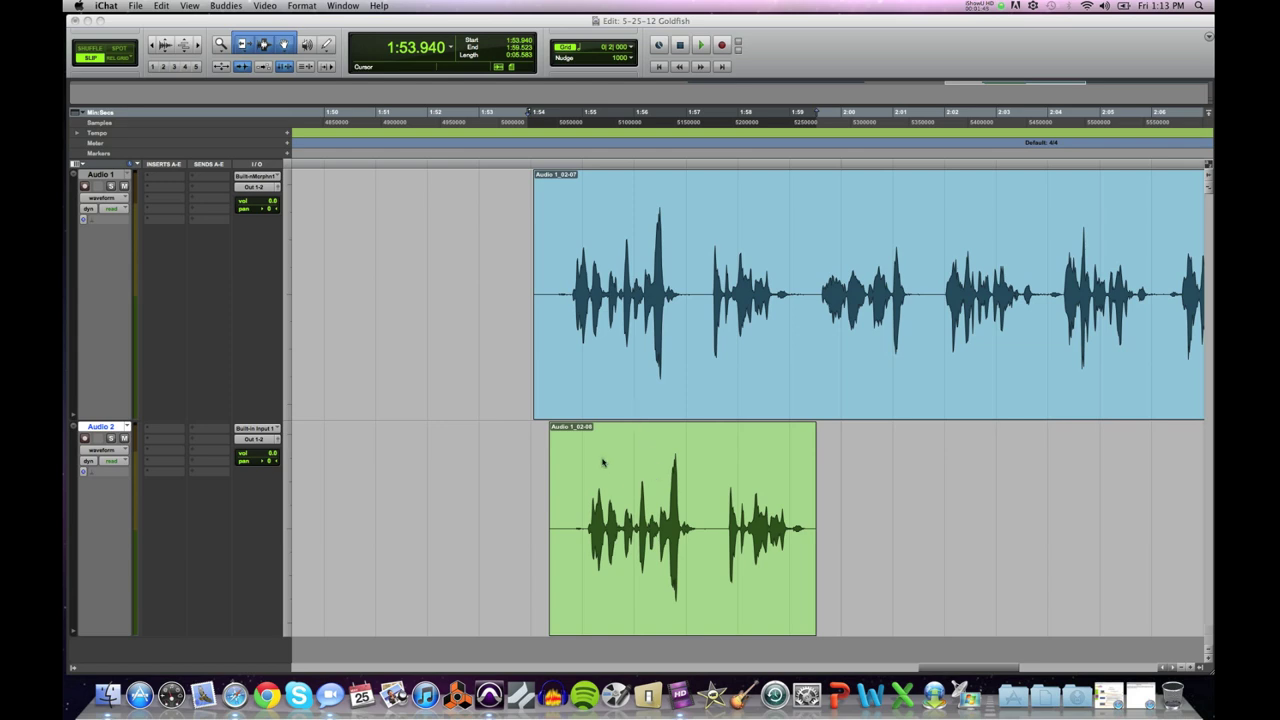
Step: Play back the Audio 1 clip from two start points, muting Audio 2 in between
click(506, 268)
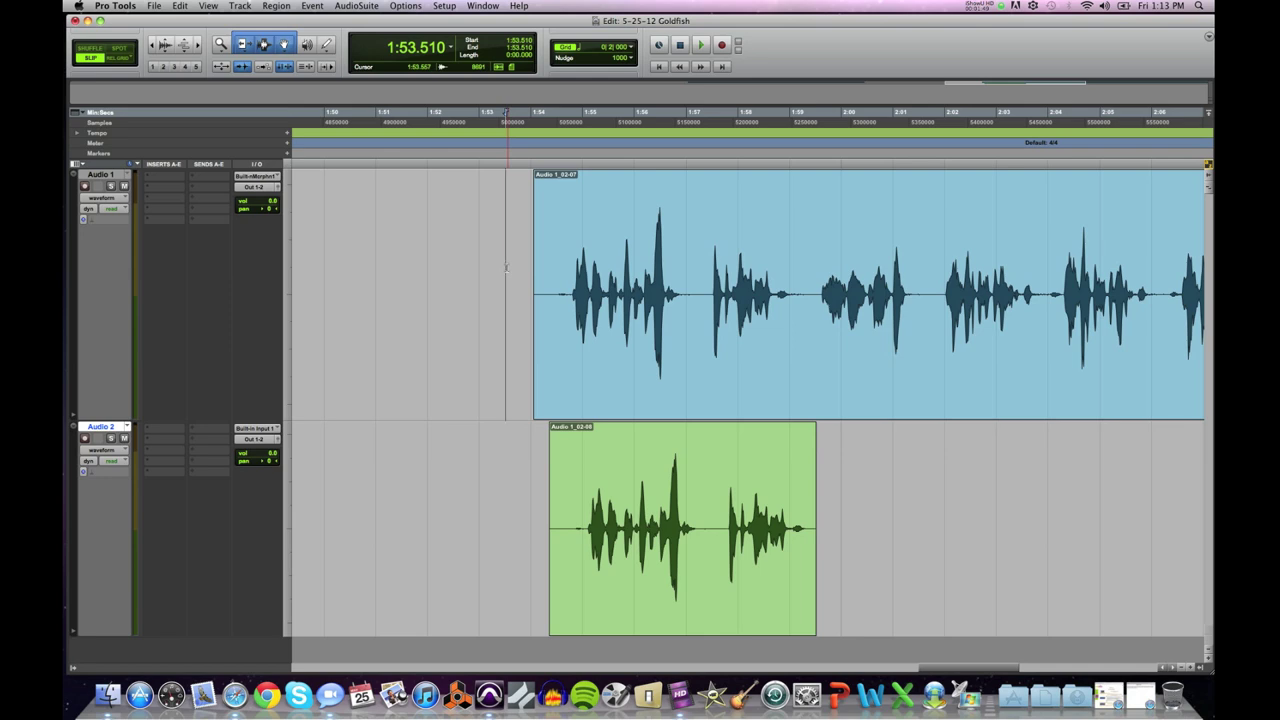
key(space)
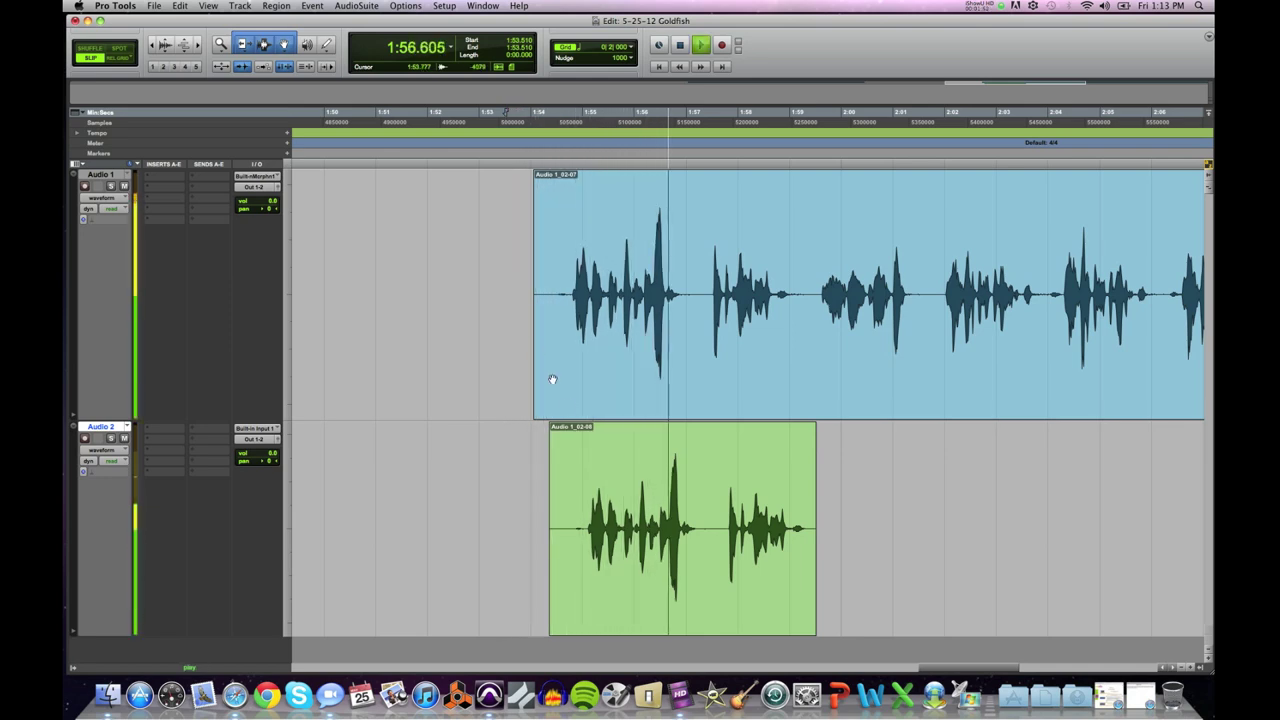
key(space)
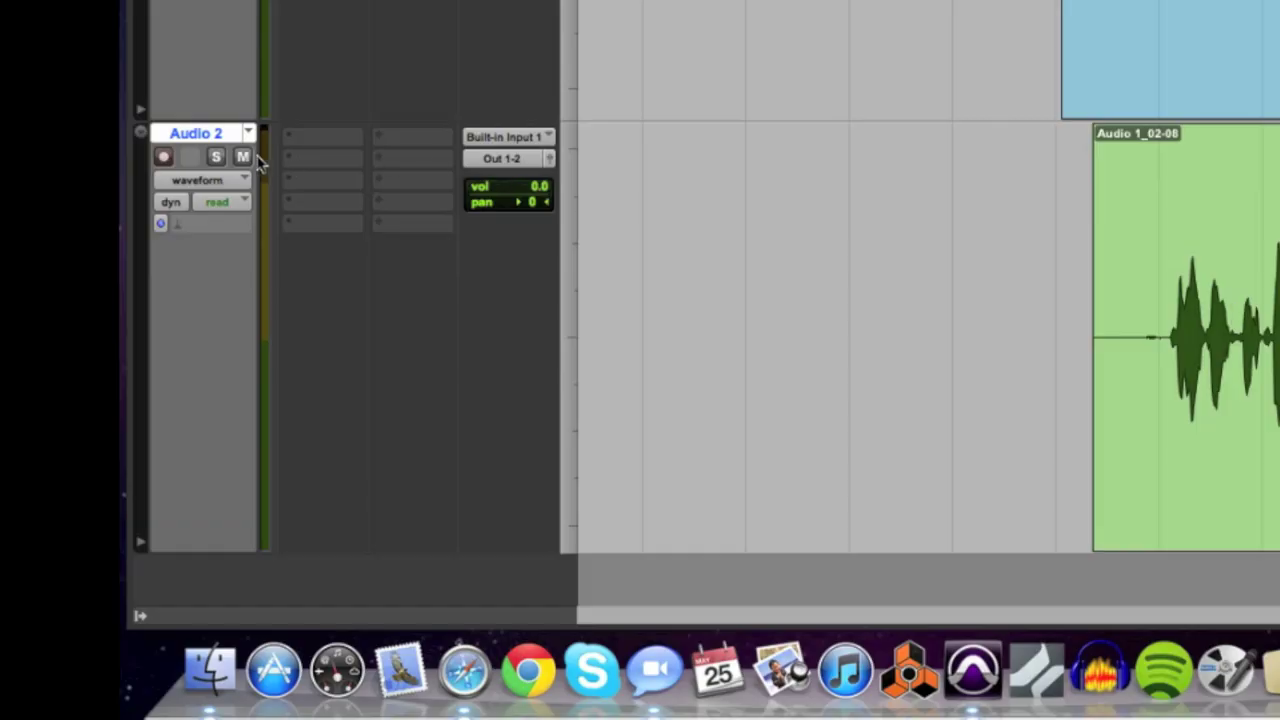
click(242, 157)
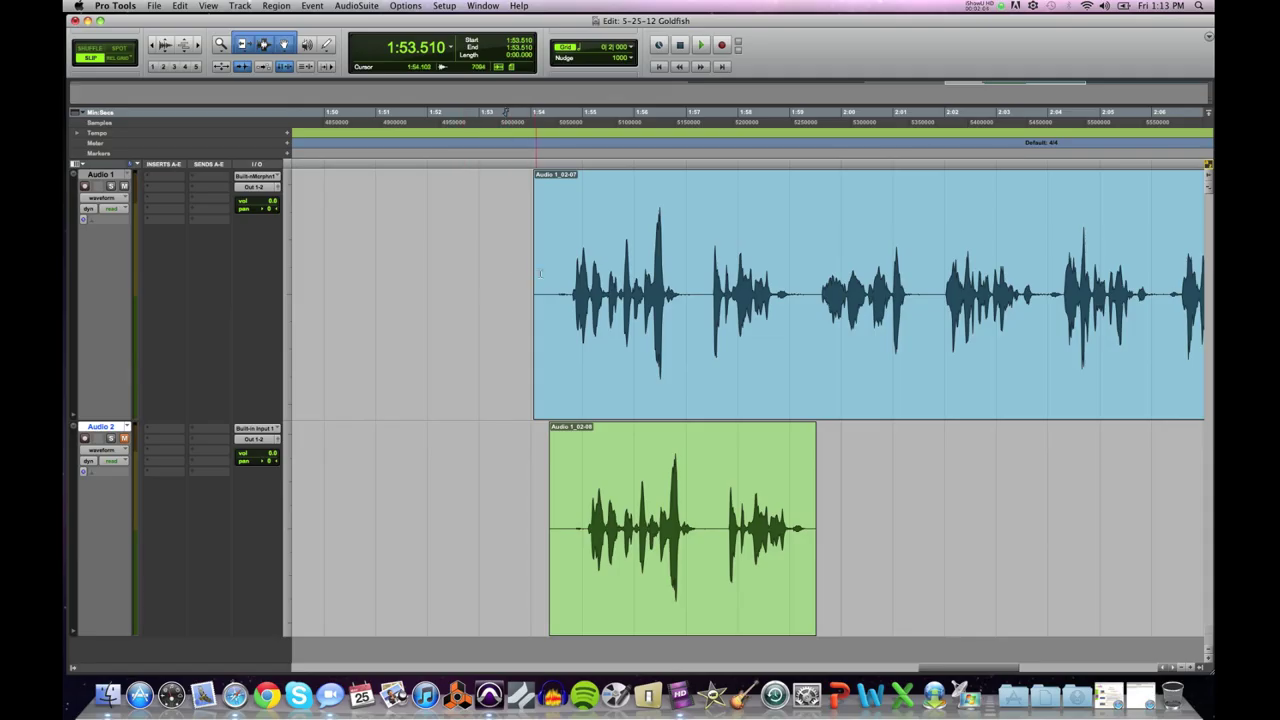
click(563, 251)
key(space)
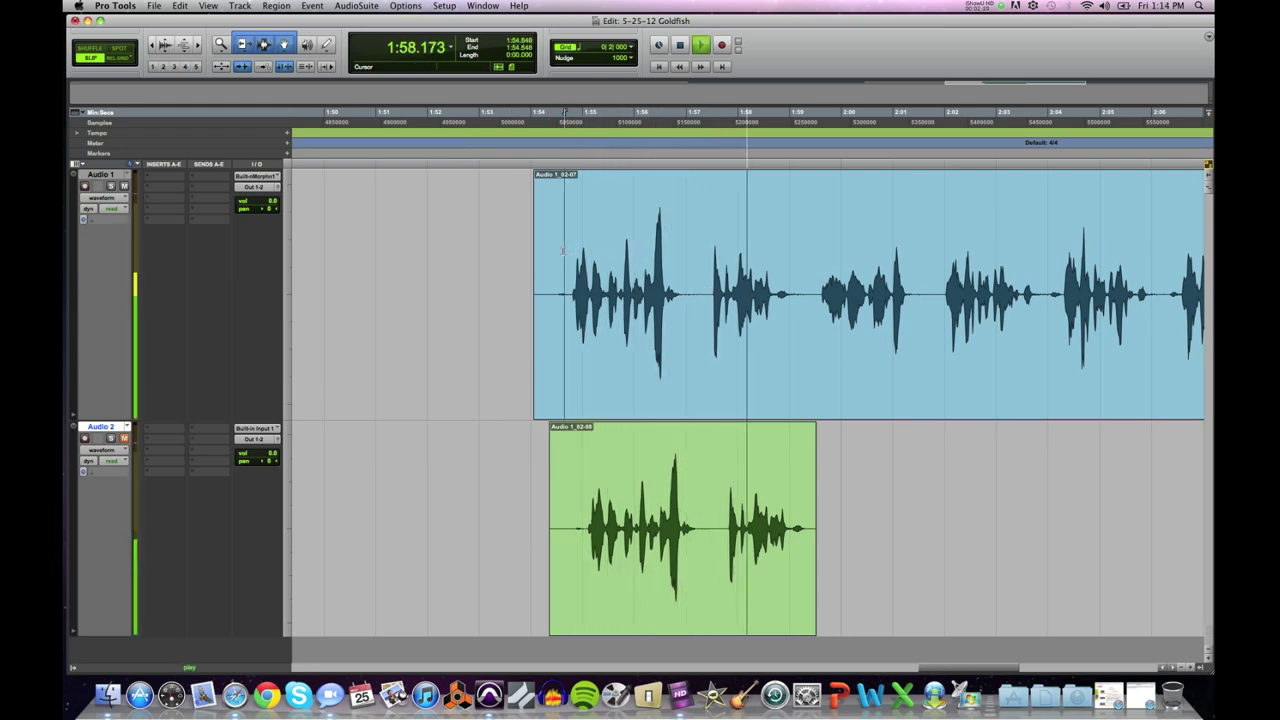
key(space)
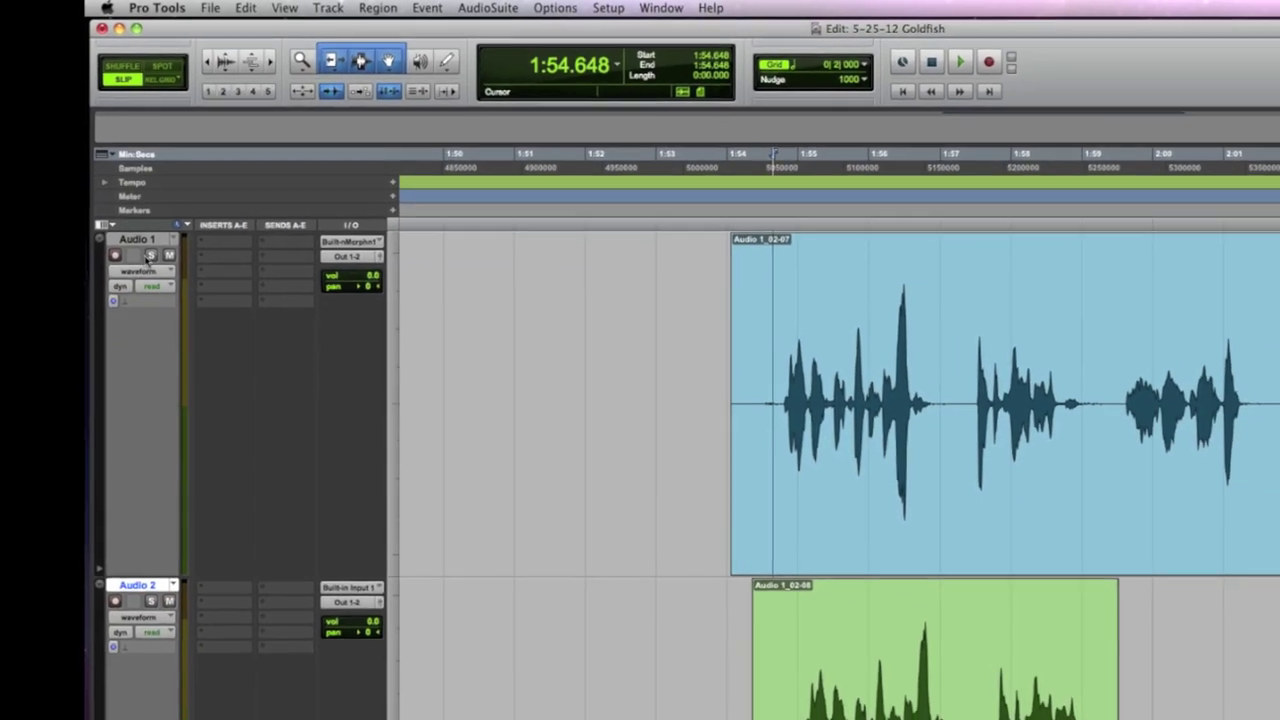
Step: Try soloing and muting Audio 1, leave Audio 2 muted, and zoom out the timeline
click(200, 340)
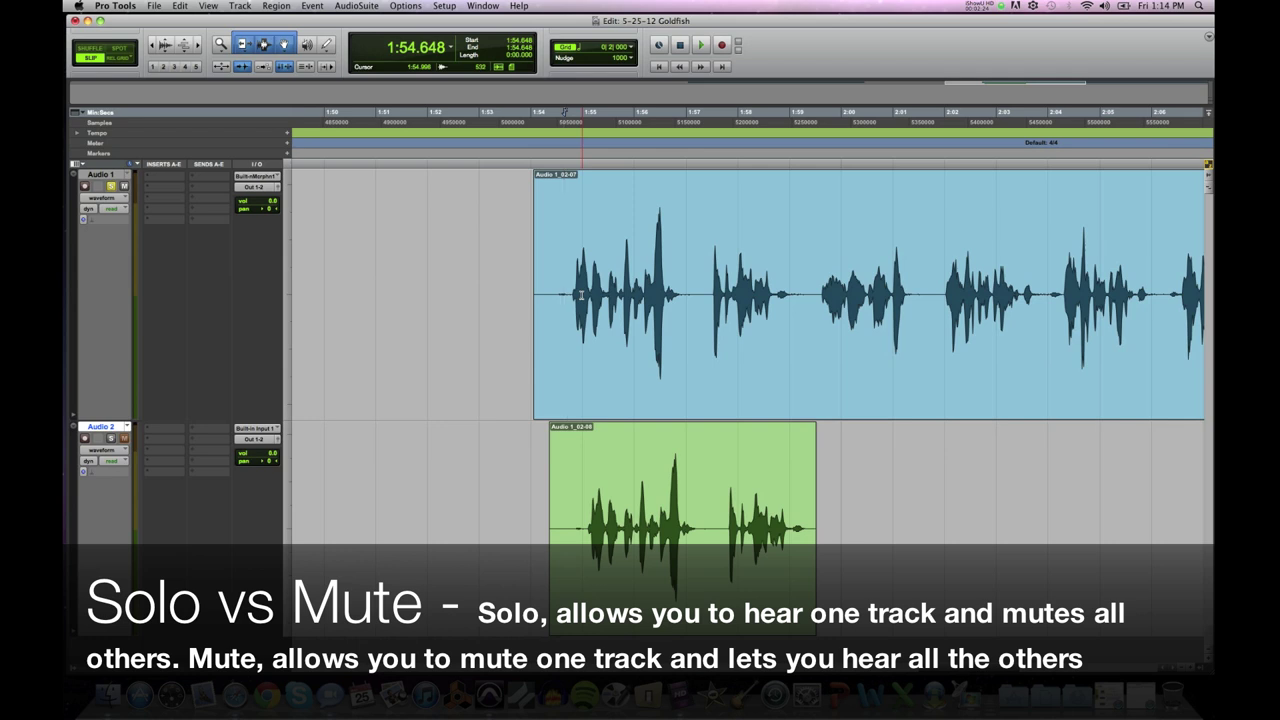
click(111, 187)
click(111, 187)
click(124, 186)
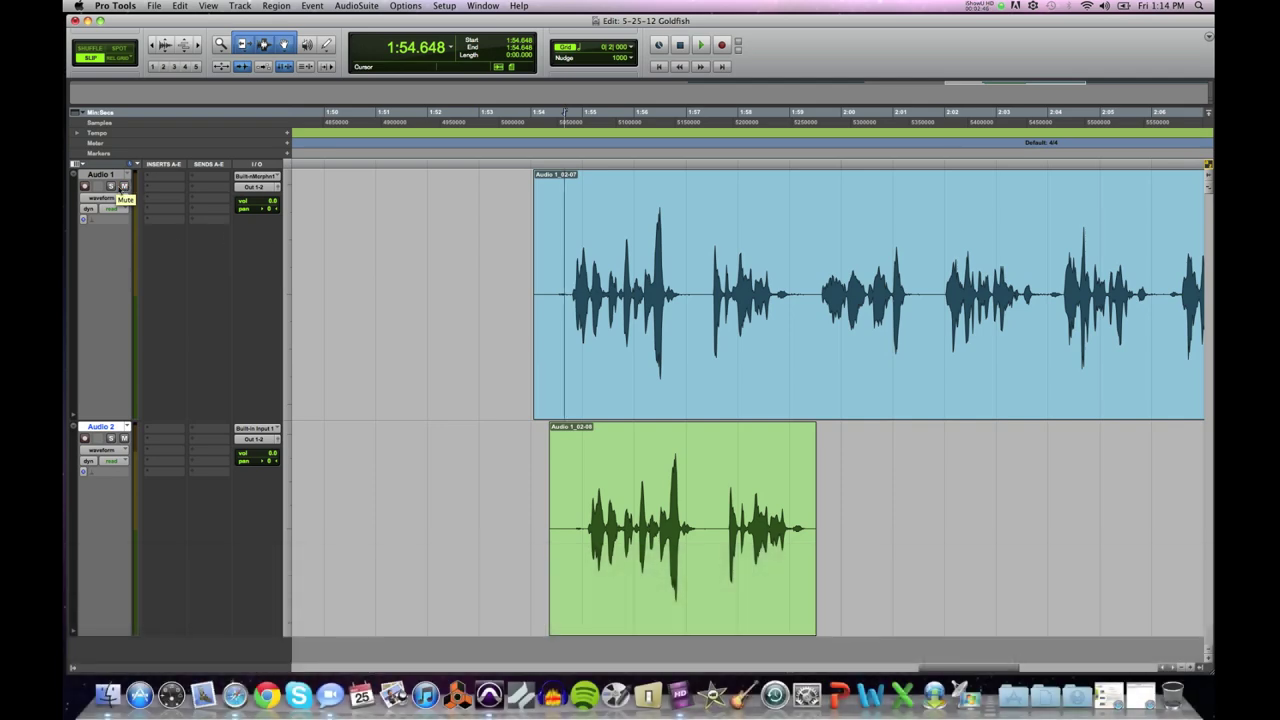
click(124, 438)
key(super+bracketleft)
key(super+bracketleft)
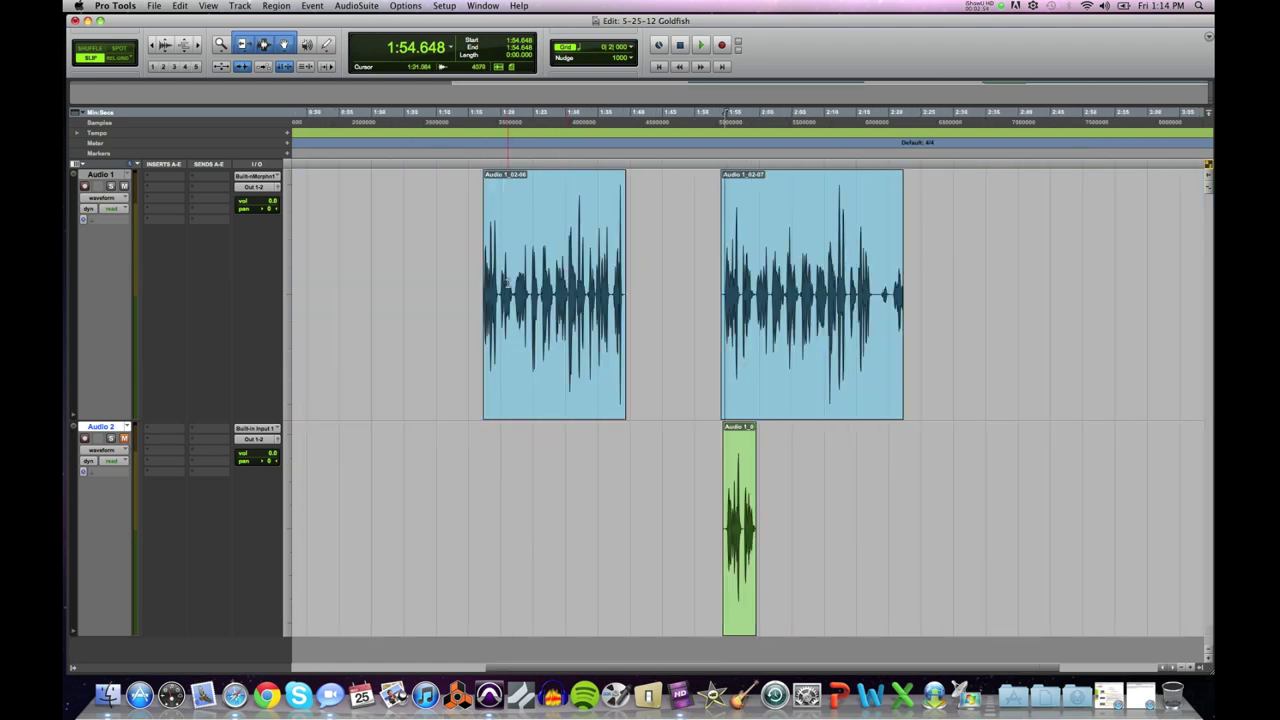
Step: Play the voice-over and select the Audio 1 passage starting at 1:59.350
click(512, 284)
key(space)
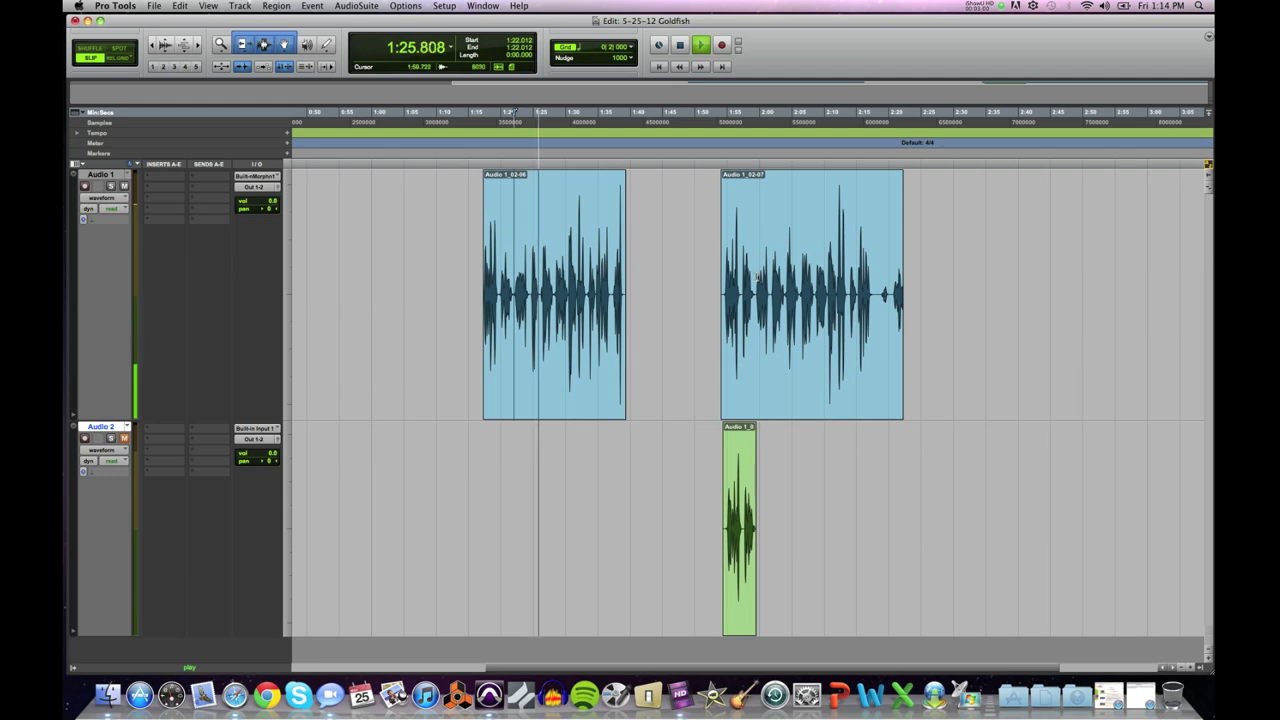
key(space)
click(755, 112)
key(space)
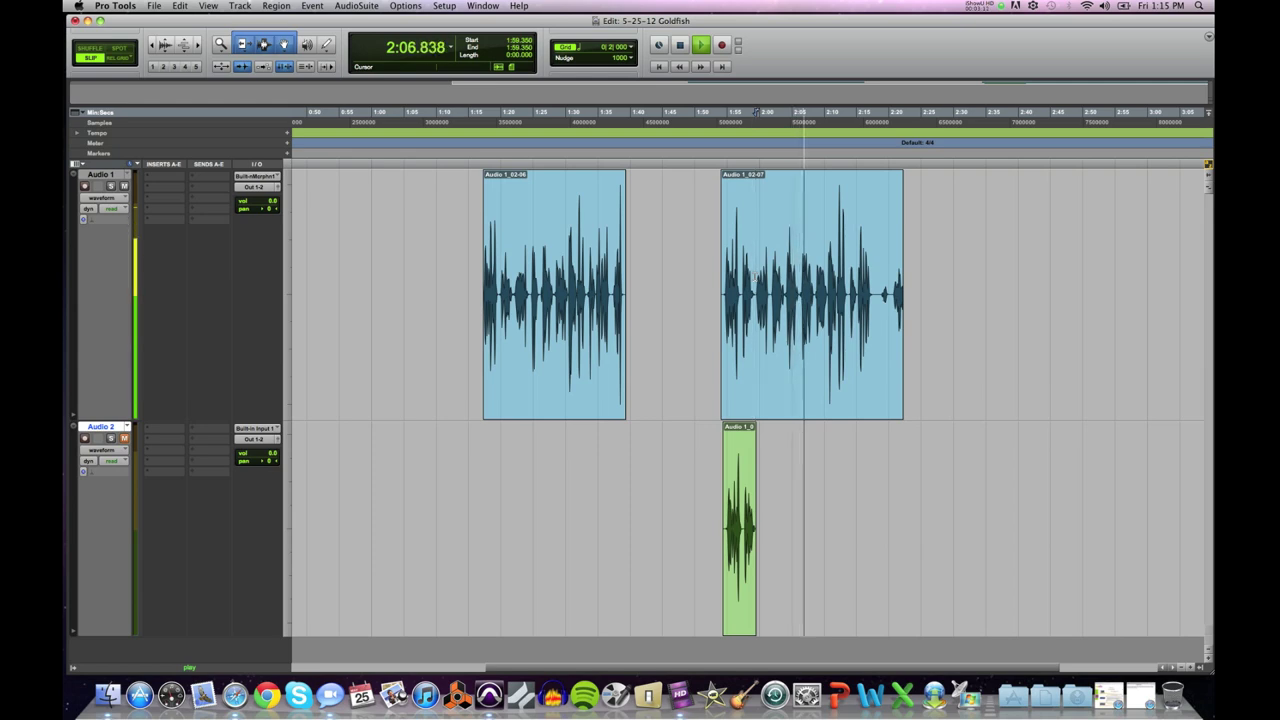
key(space)
drag(756, 276, 815, 282)
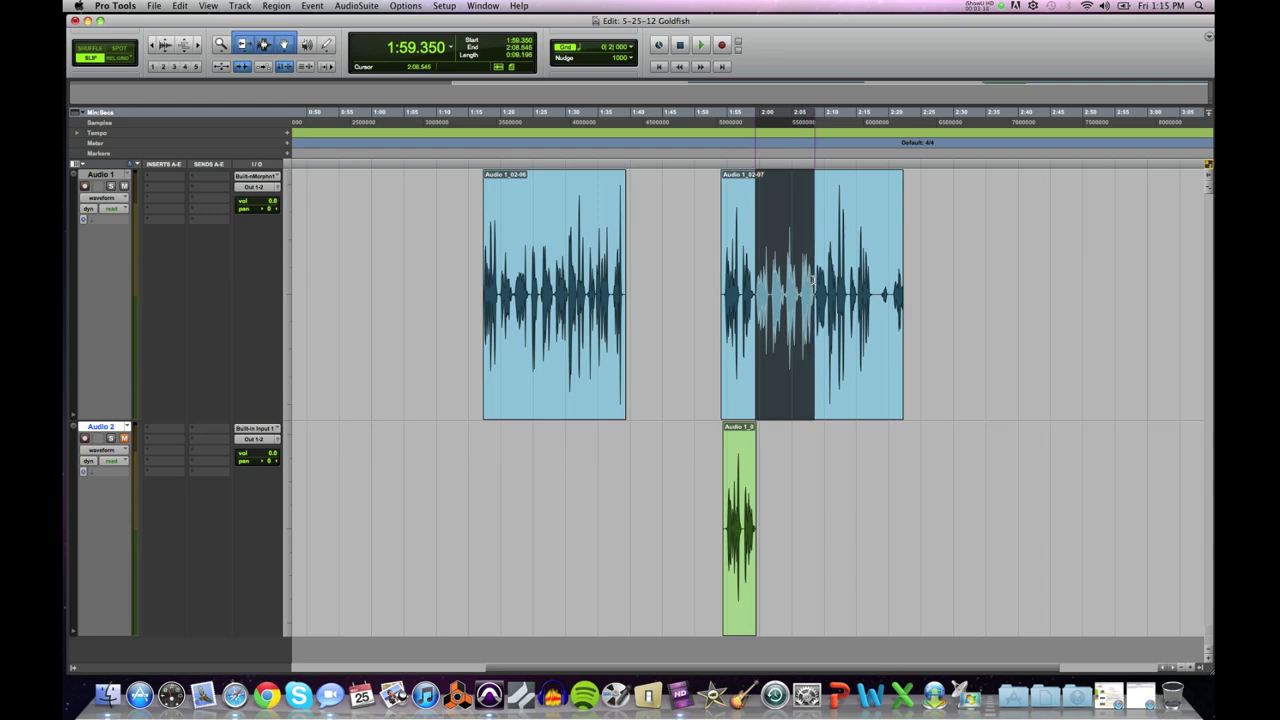
key(super+bracketright)
key(super+bracketright)
key(super+bracketright)
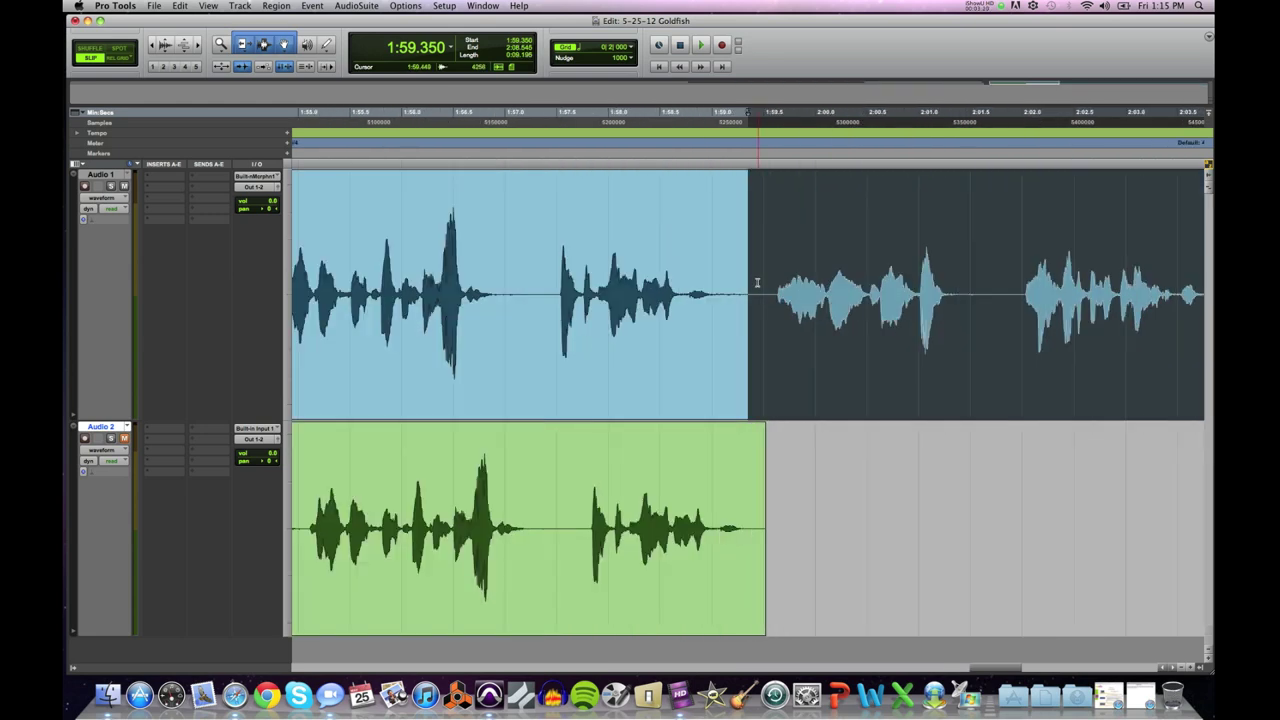
drag(982, 668, 999, 672)
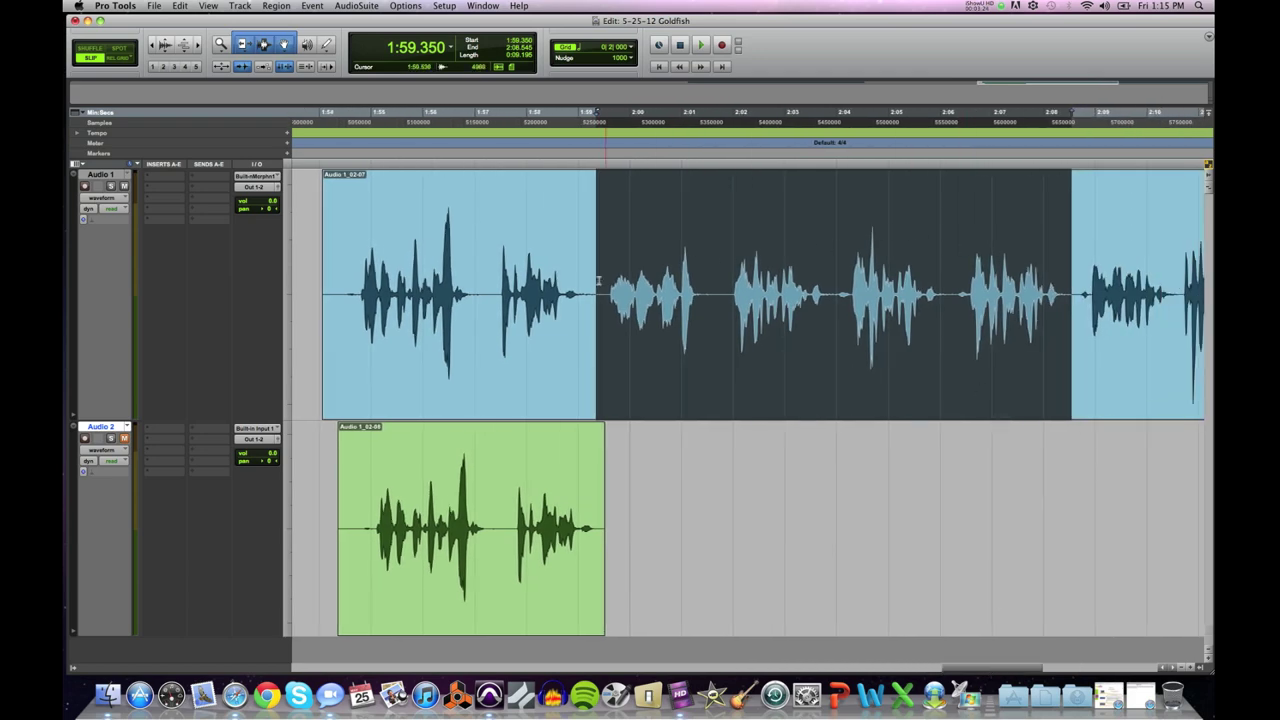
Step: Copy the selected audio and paste it onto Audio 2 at 2:00.186
click(180, 5)
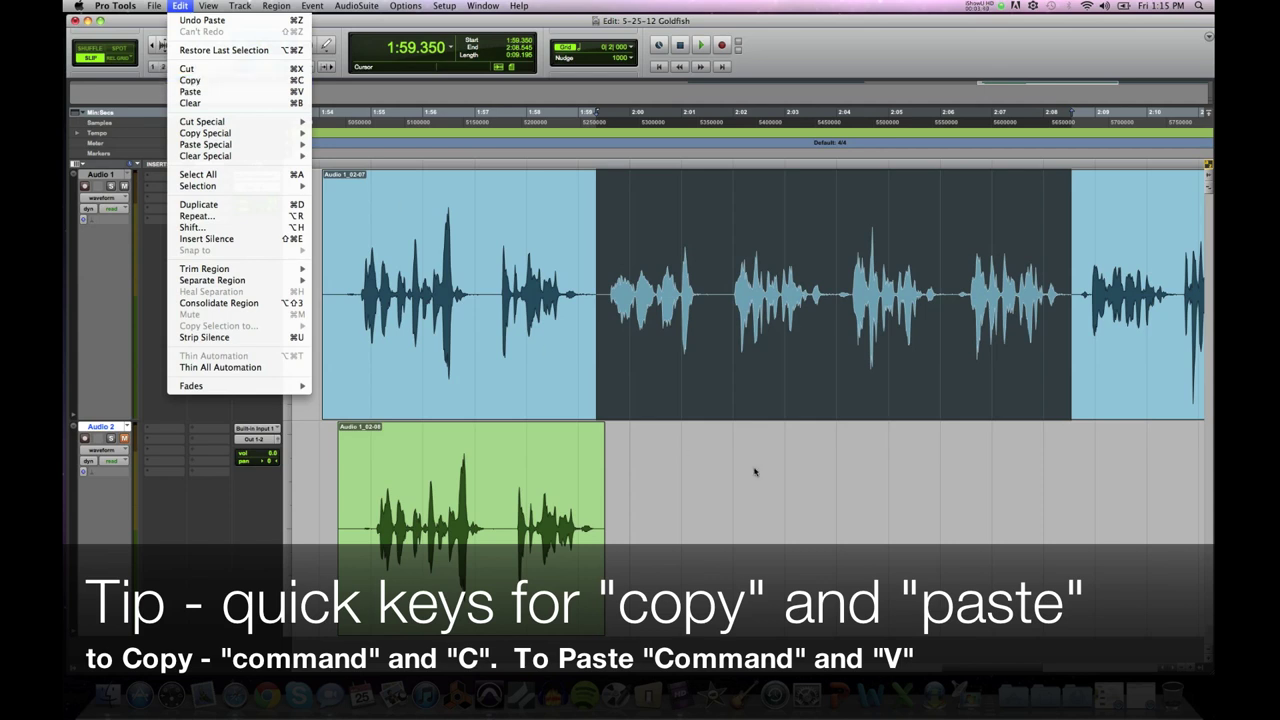
click(599, 273)
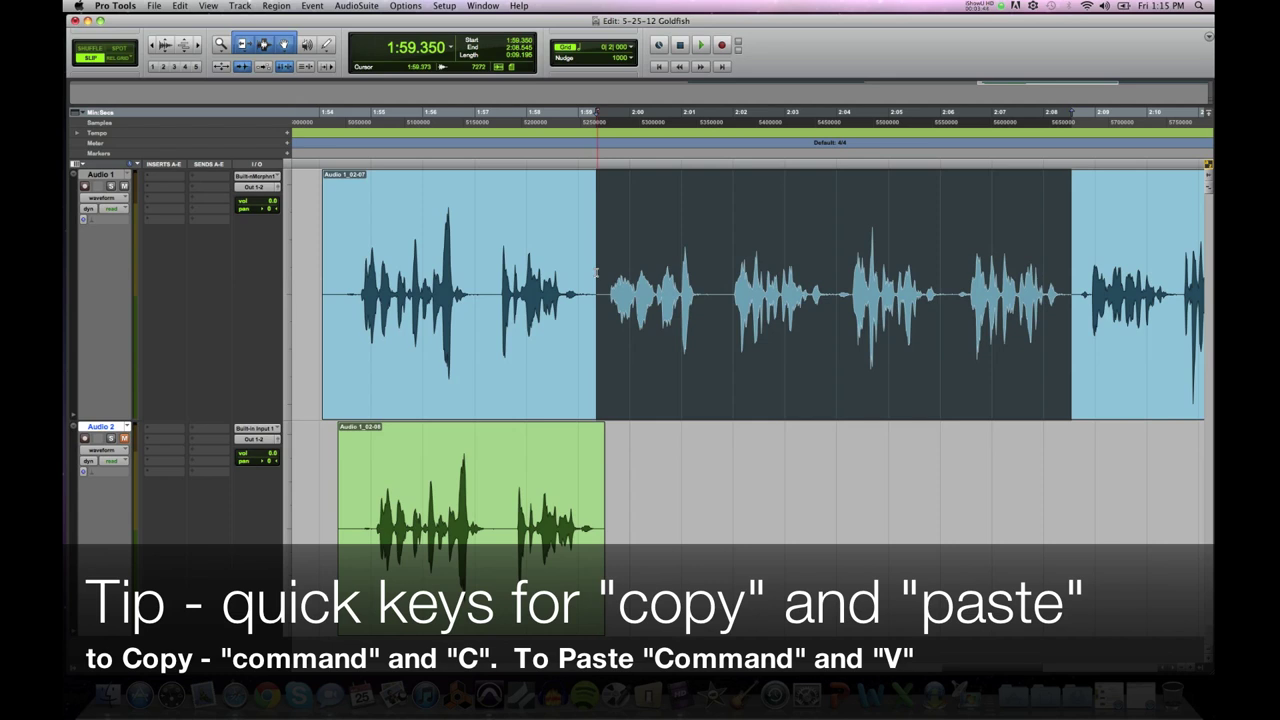
key(super+c)
click(638, 460)
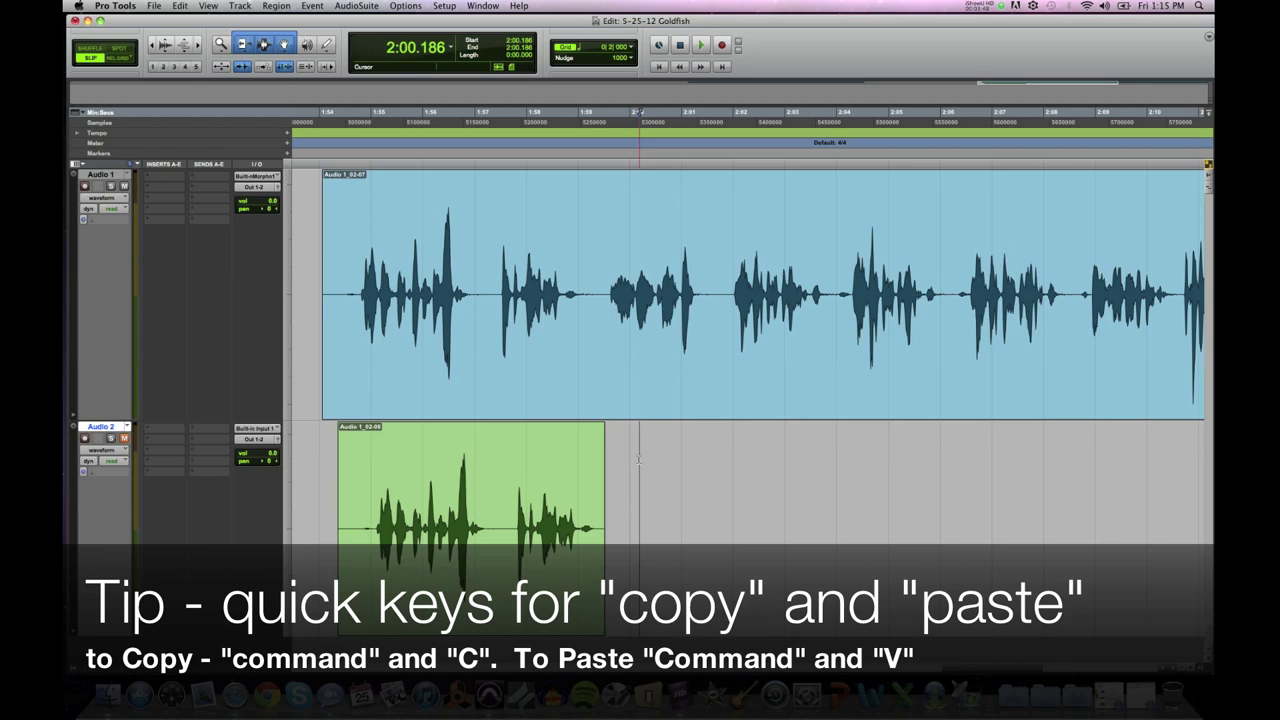
click(180, 6)
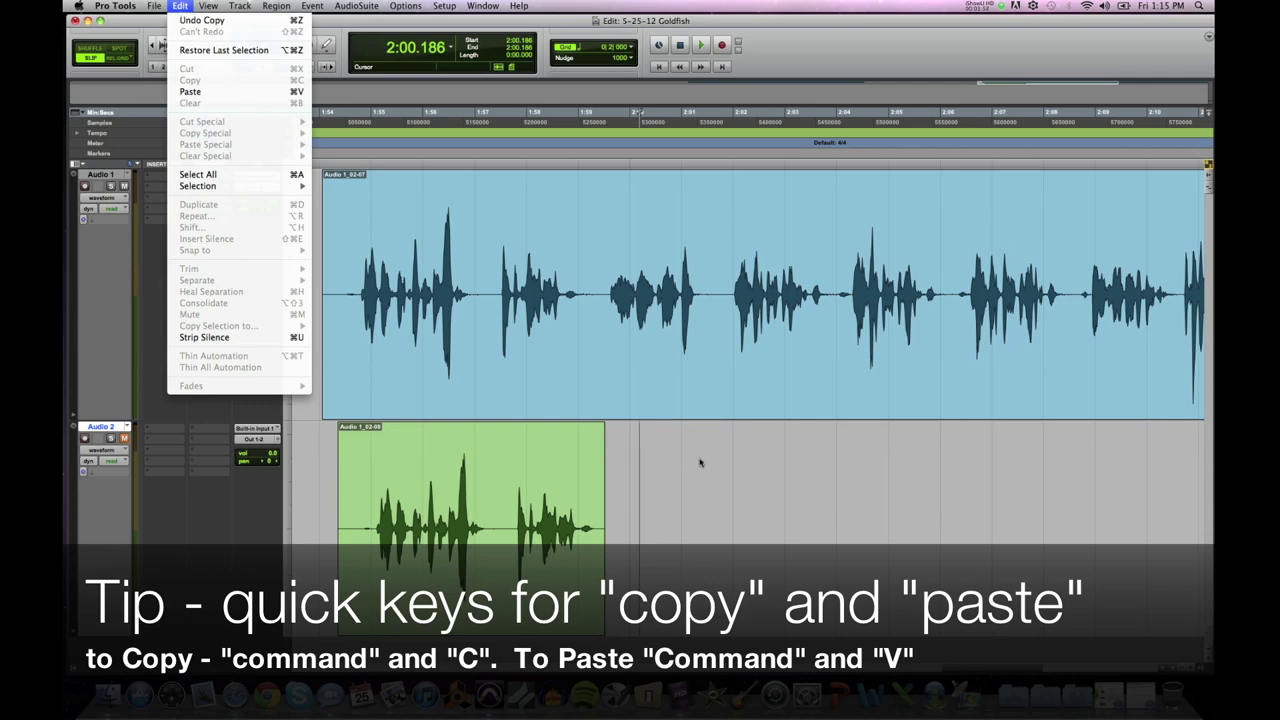
click(650, 450)
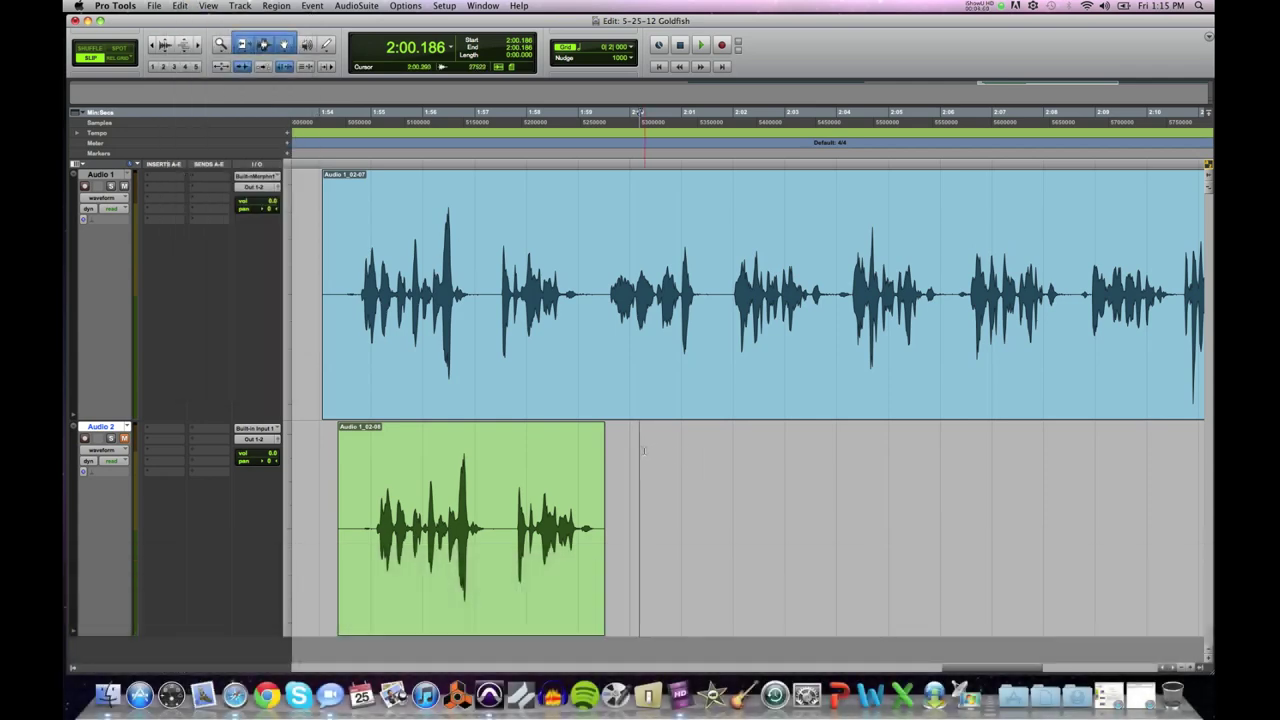
key(super+v)
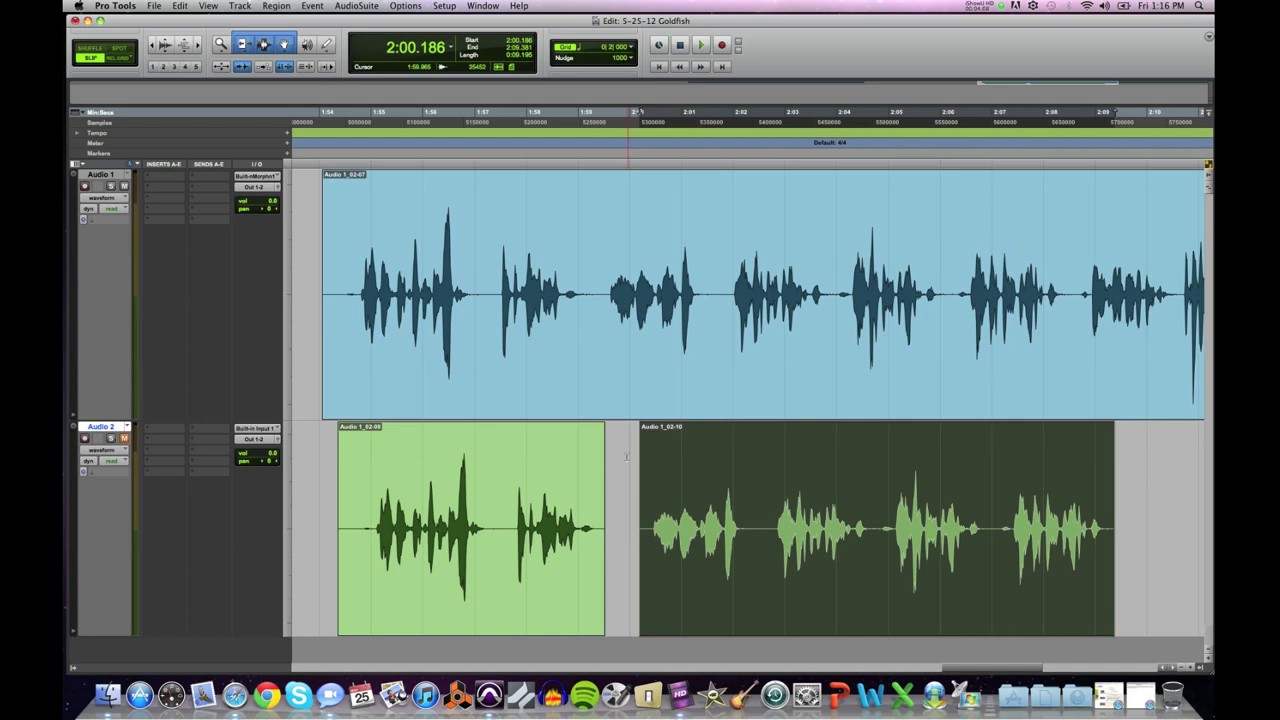
scroll(626, 457, down, 3)
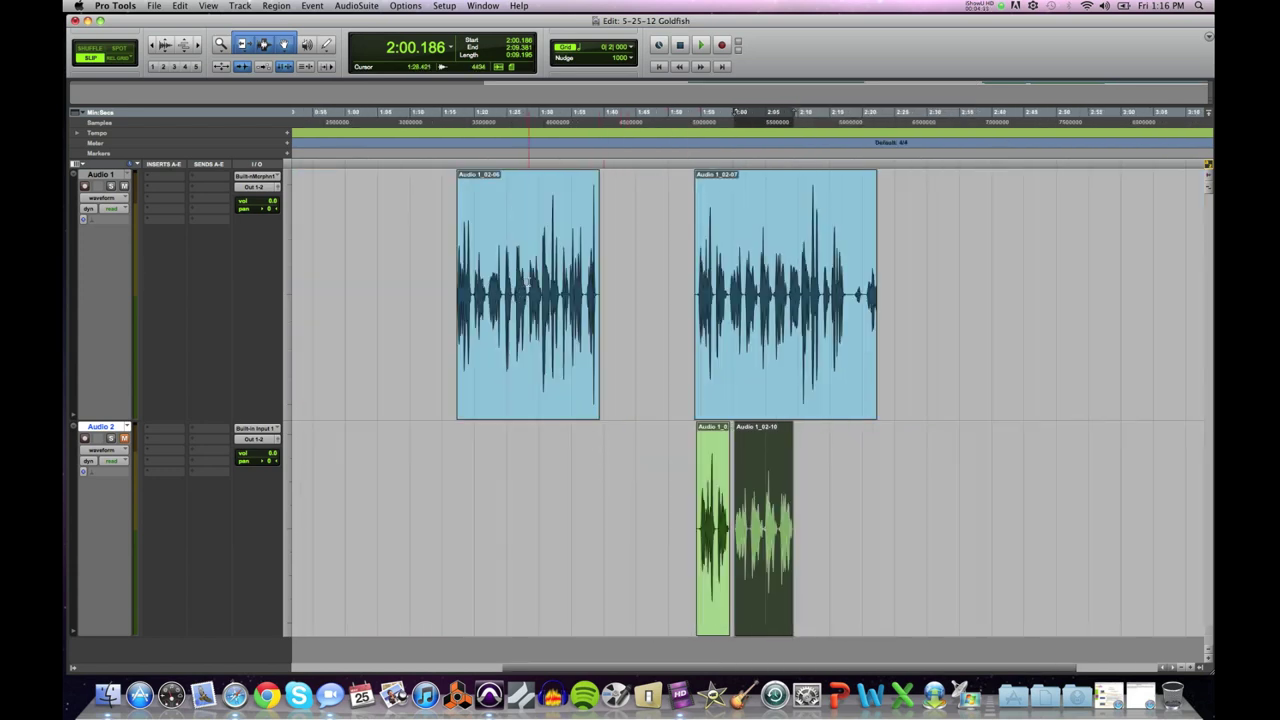
click(775, 288)
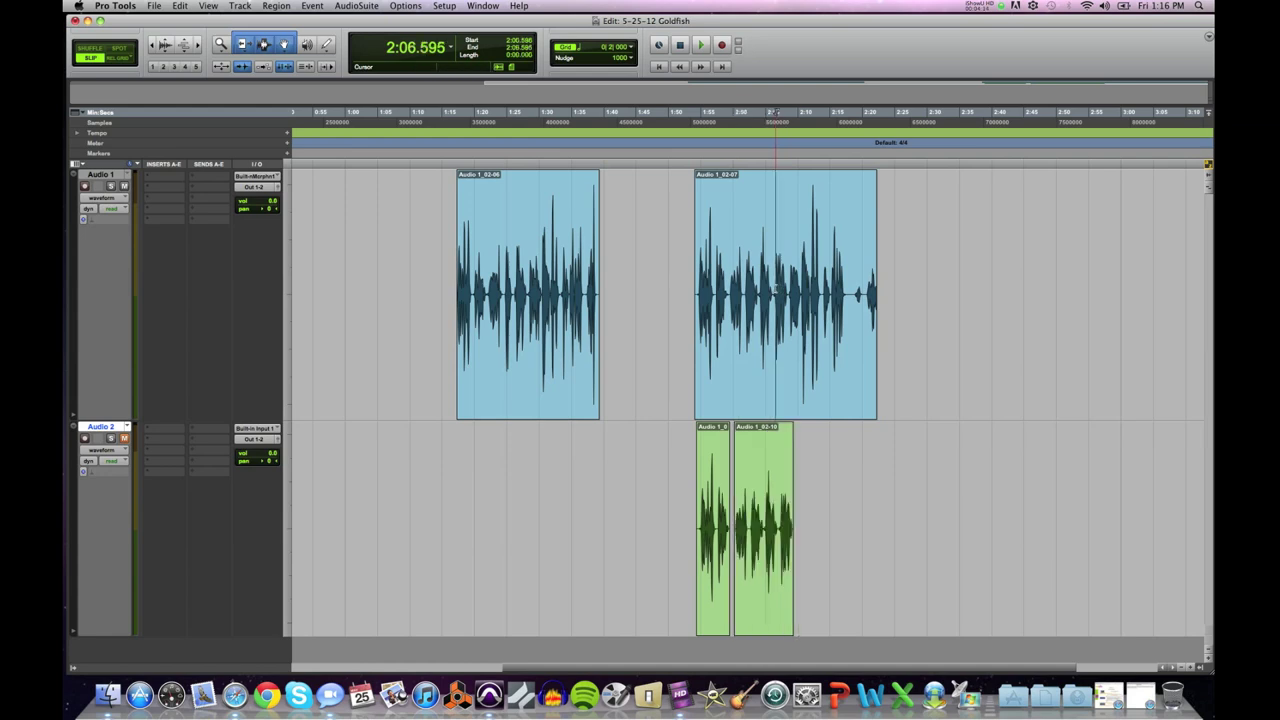
key(space)
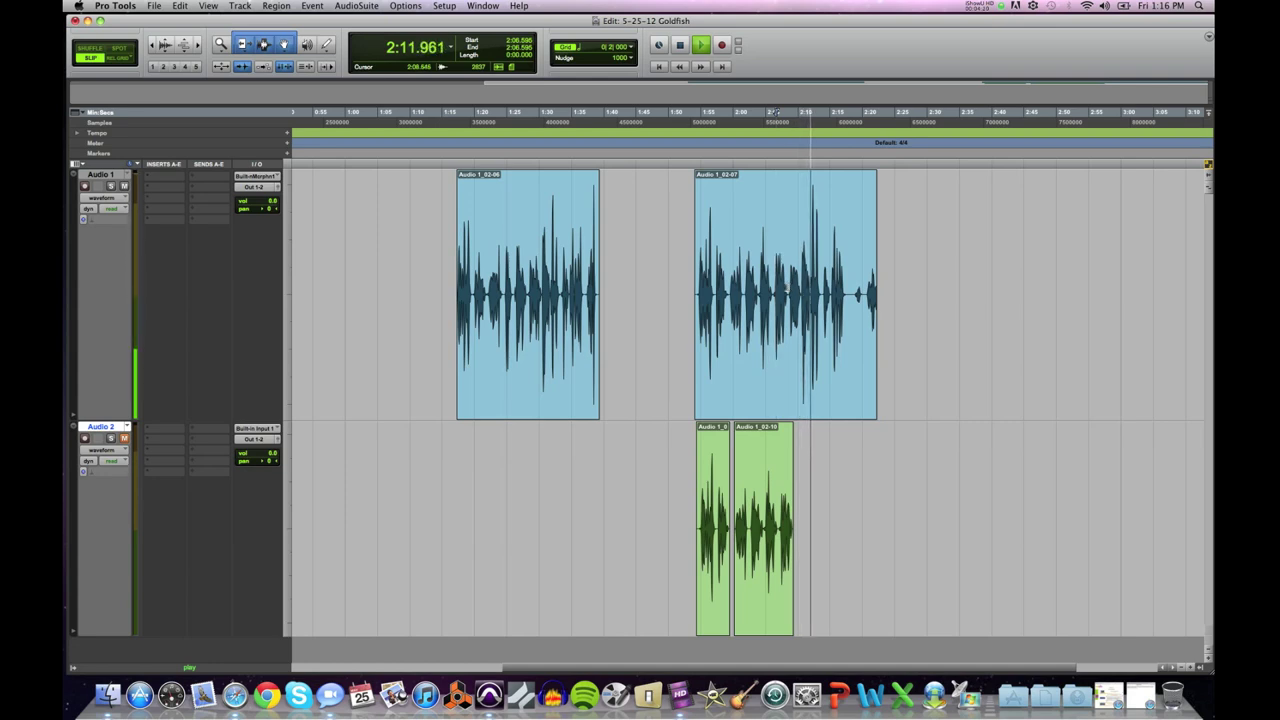
key(space)
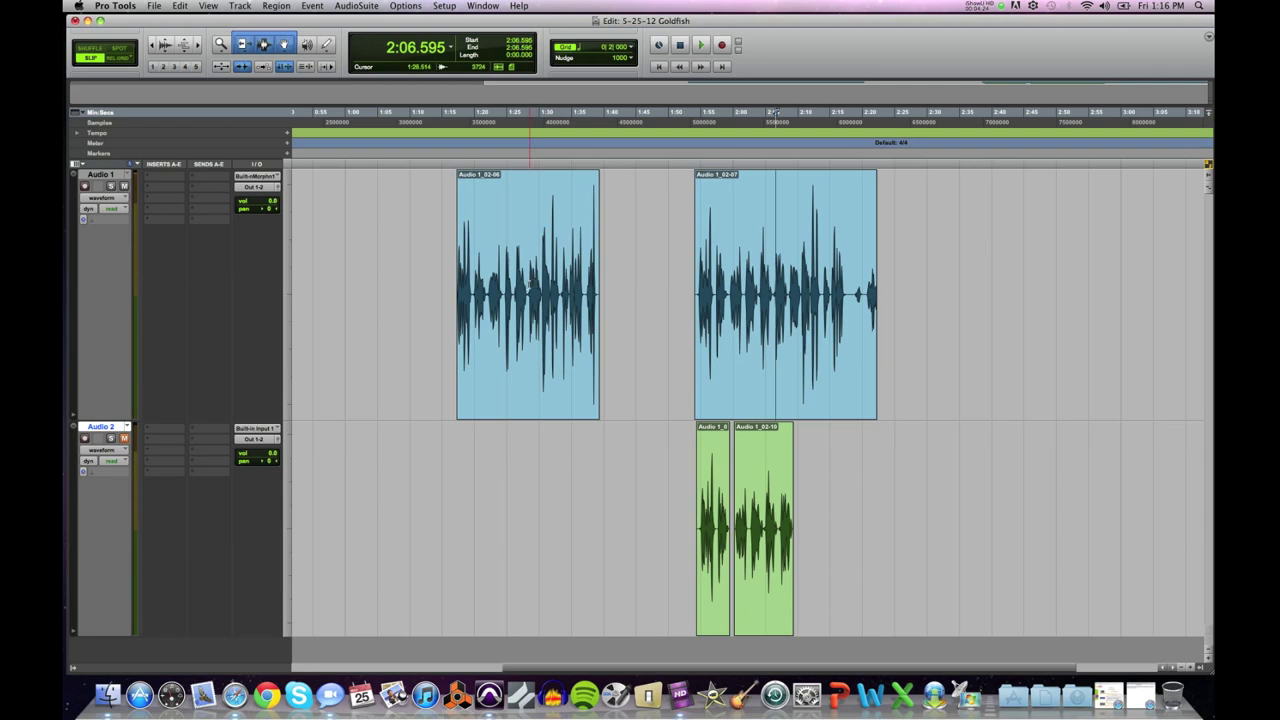
click(526, 287)
key(space)
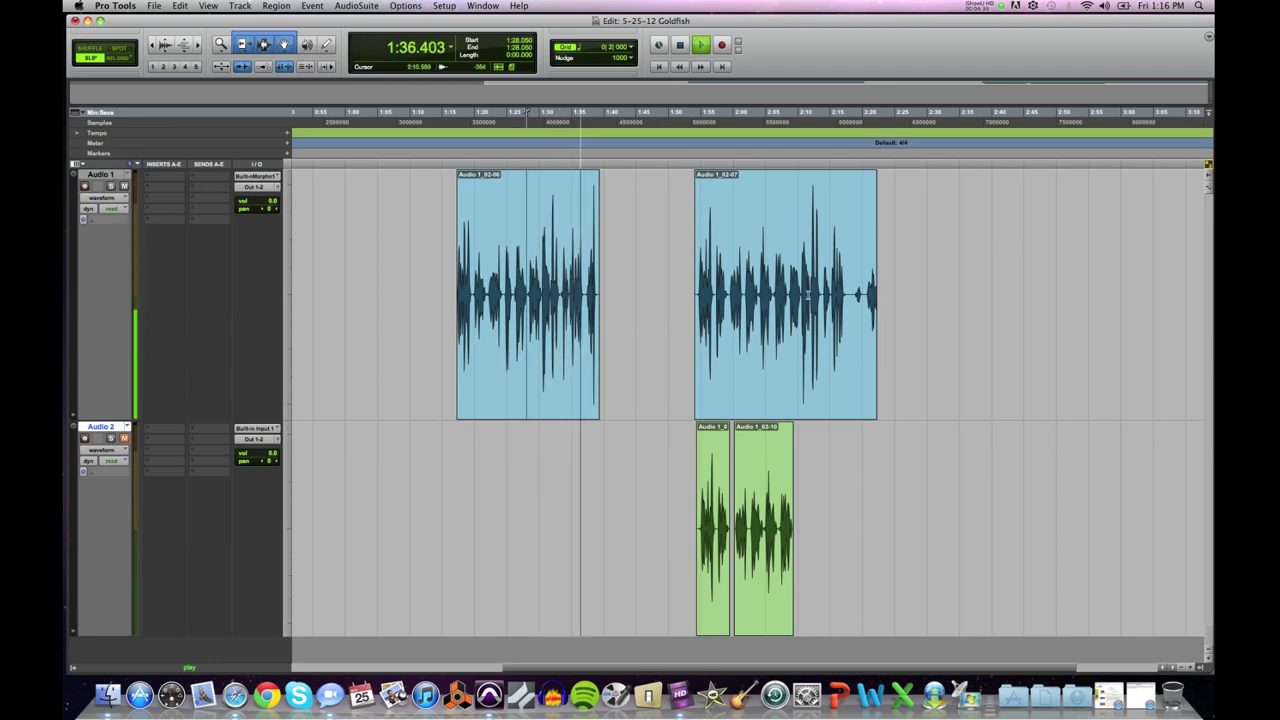
key(space)
click(821, 291)
key(space)
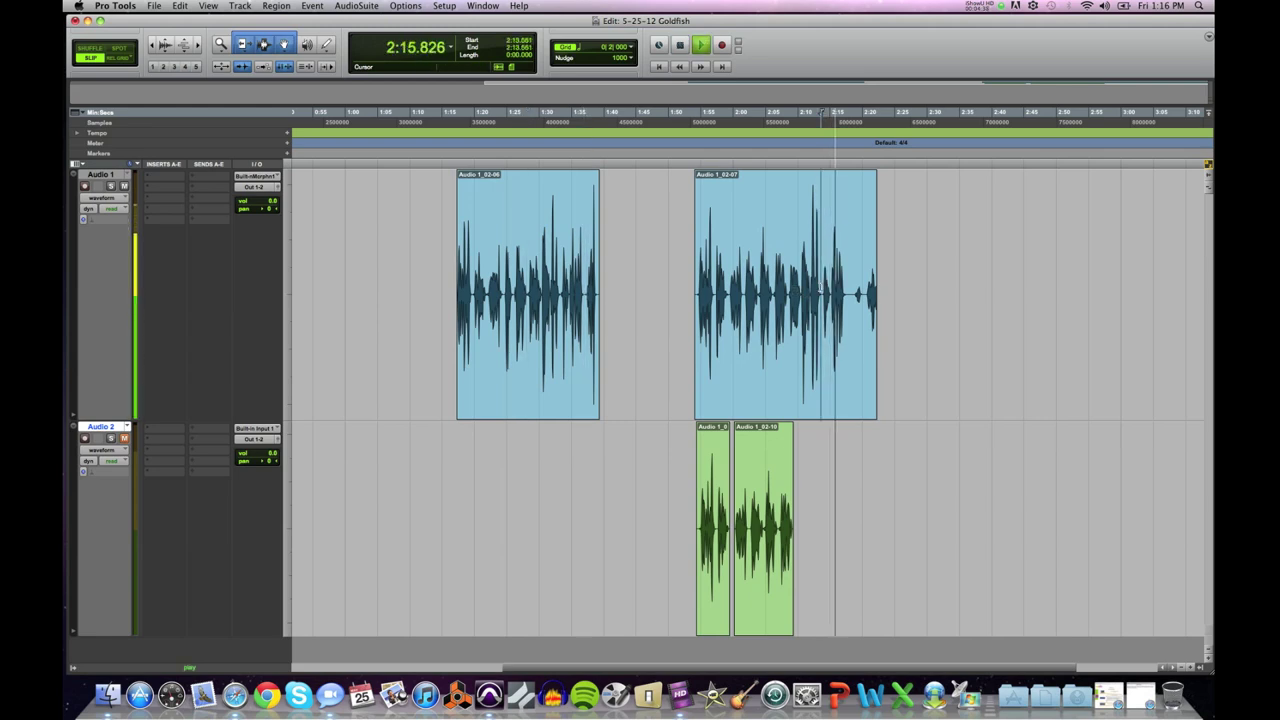
key(space)
click(787, 290)
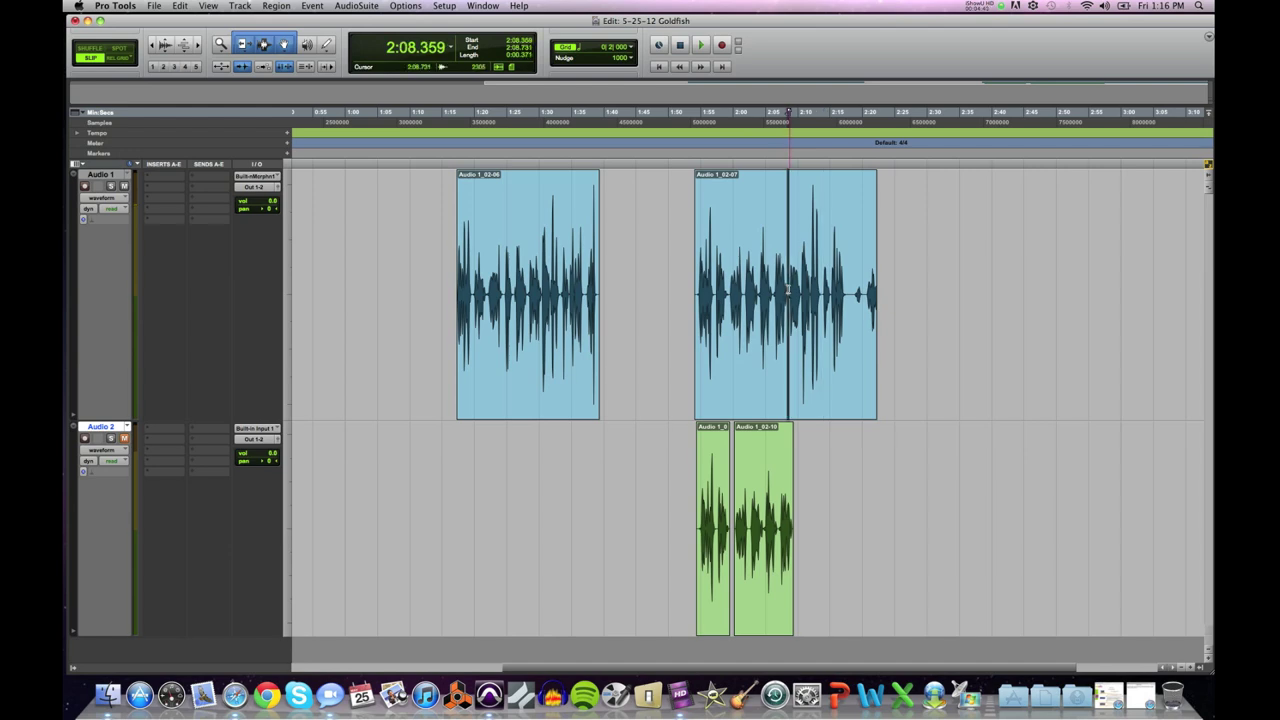
drag(790, 290, 821, 291)
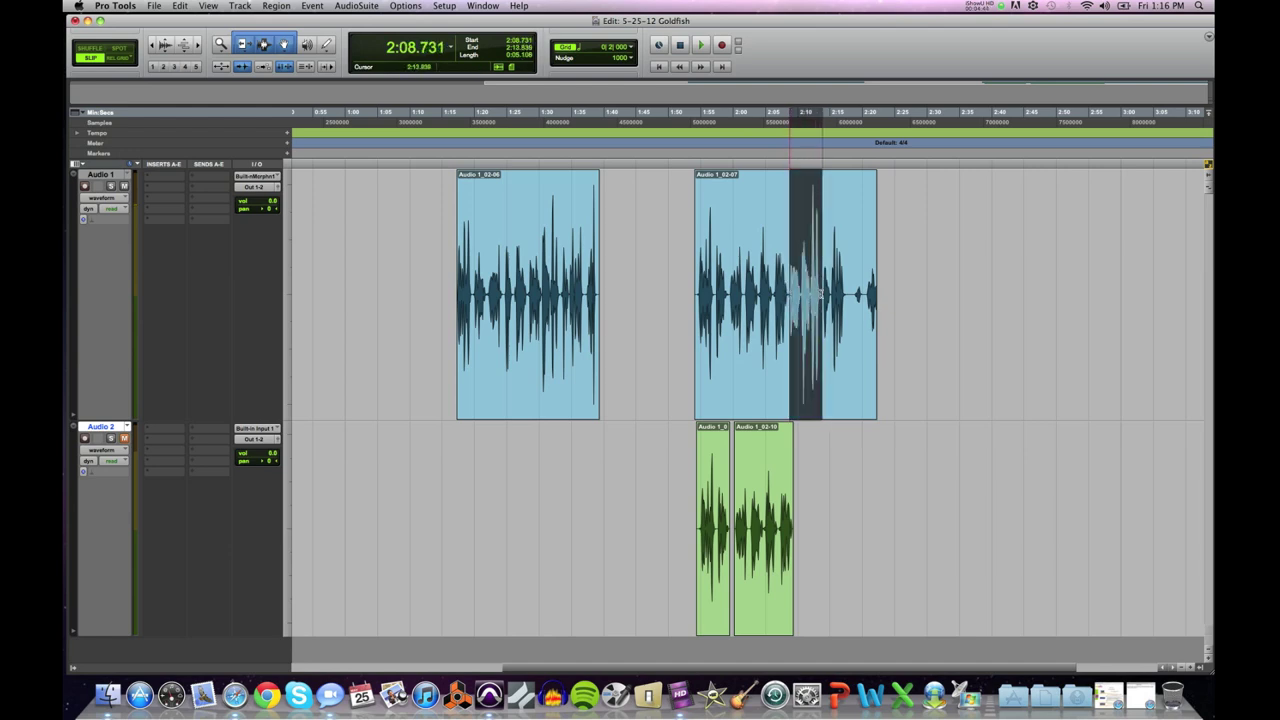
key(space)
key(space)
click(769, 545)
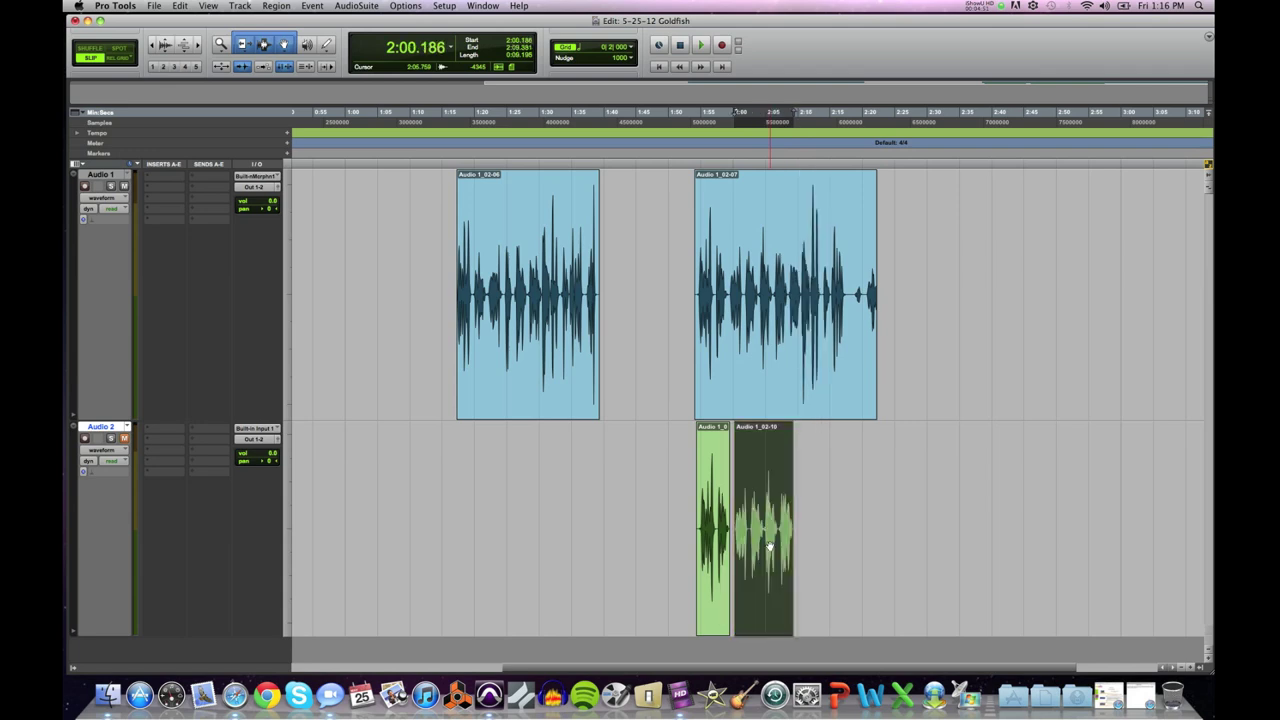
click(771, 358)
click(767, 560)
Step: Trim Audio 1_02-10's right edge out to about 2:14, then play from 2:10.263
key(super+bracketright)
key(super+bracketright)
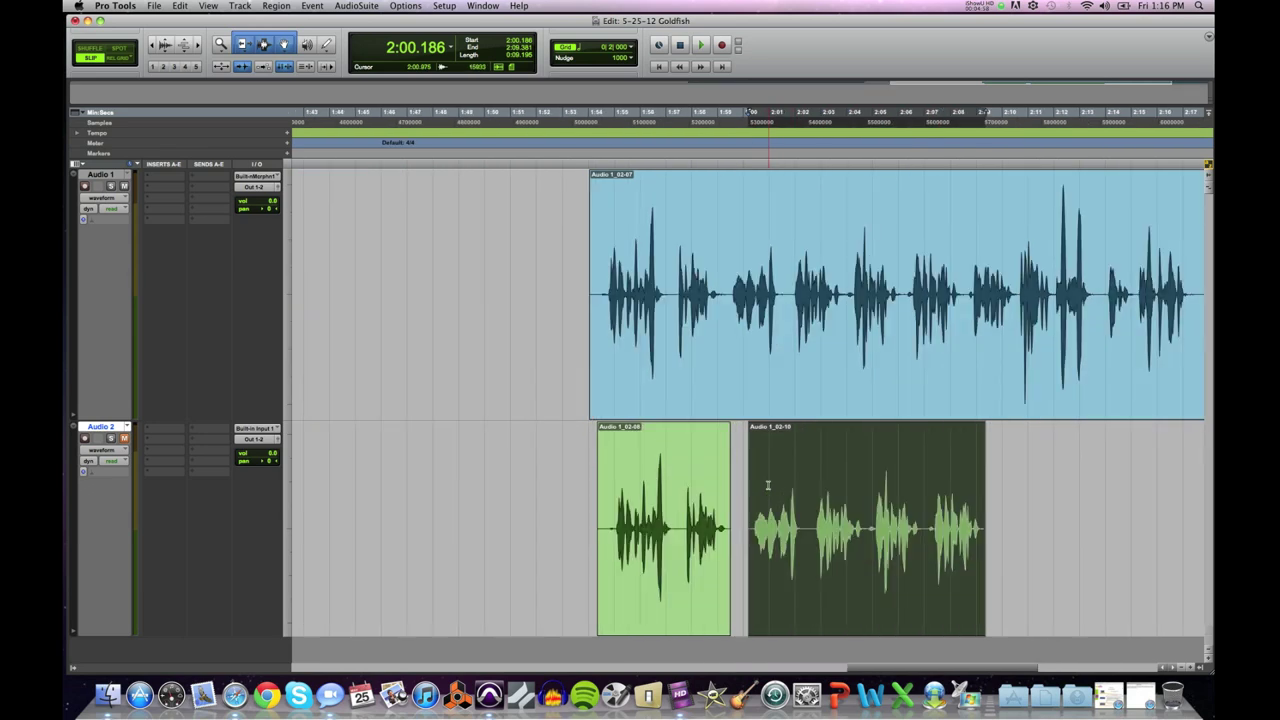
drag(790, 295, 1018, 295)
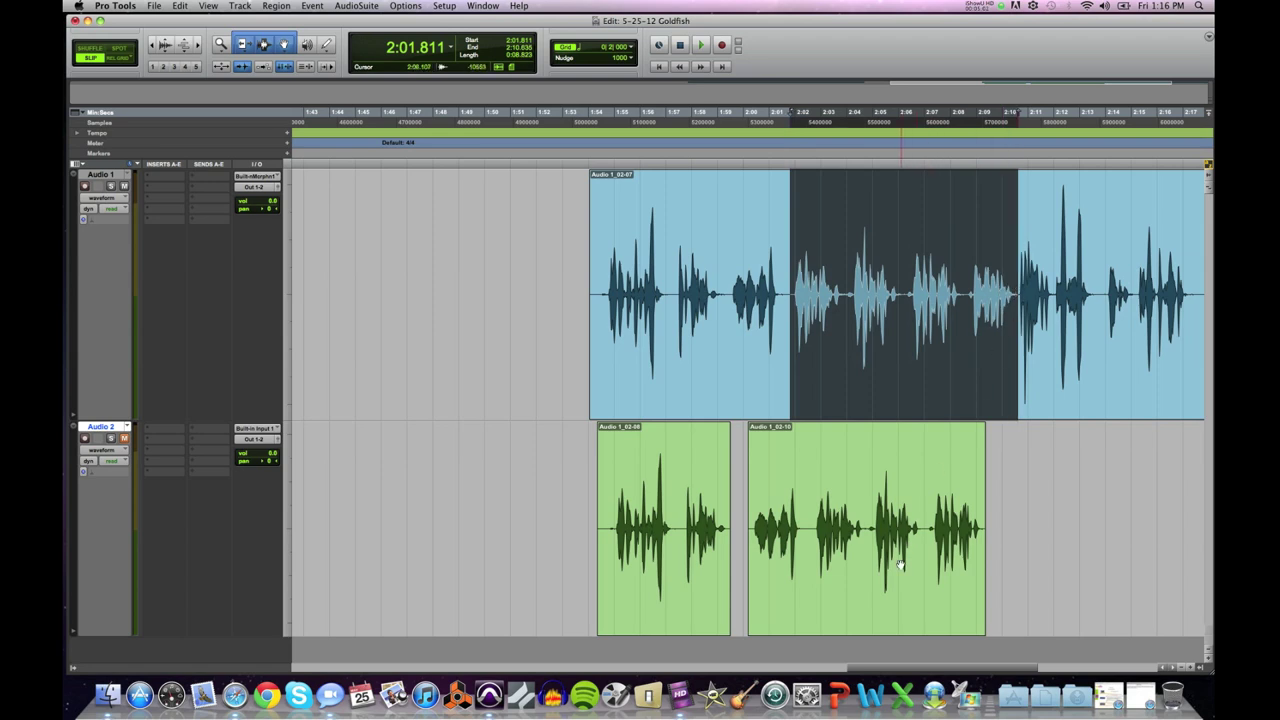
click(897, 572)
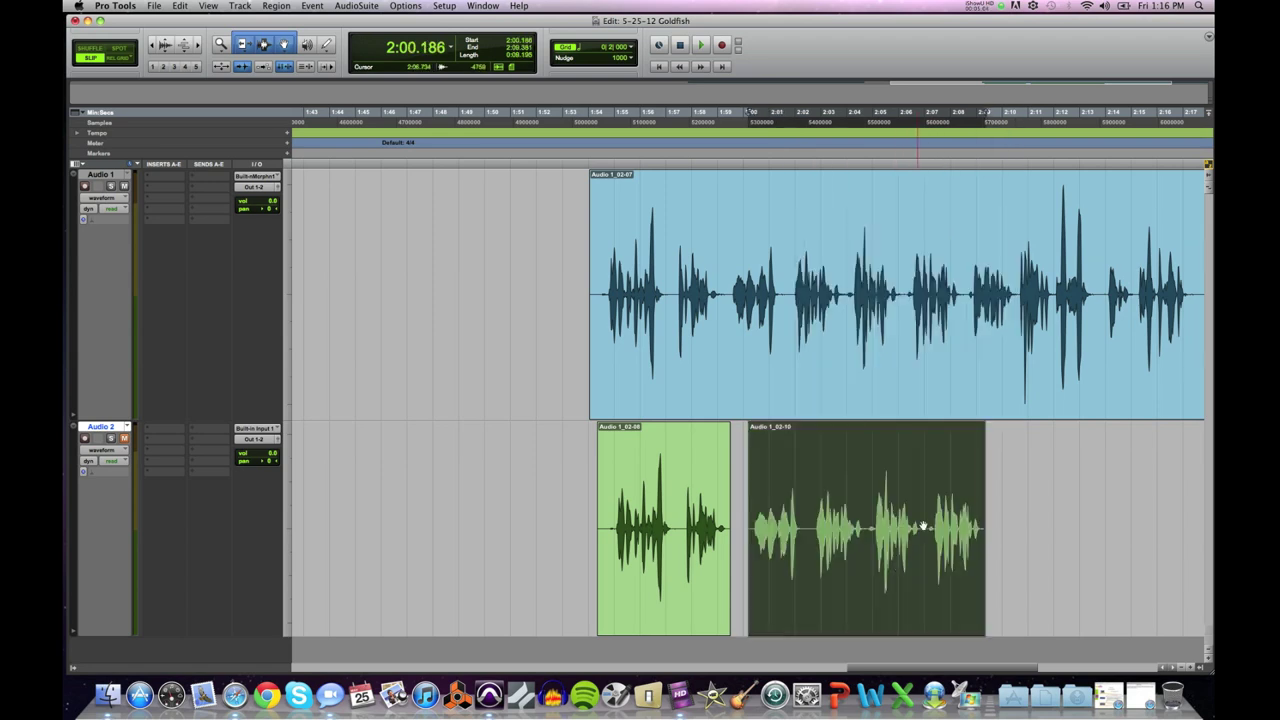
drag(965, 283, 1086, 282)
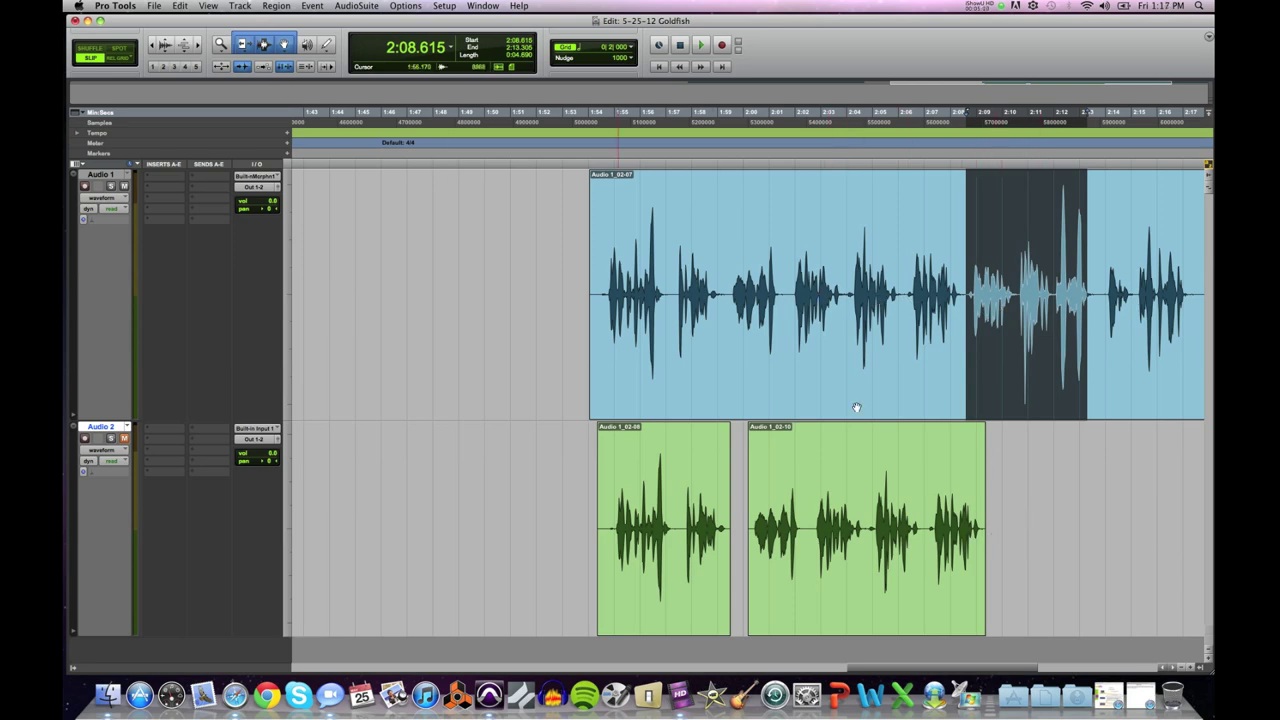
drag(980, 497, 1104, 498)
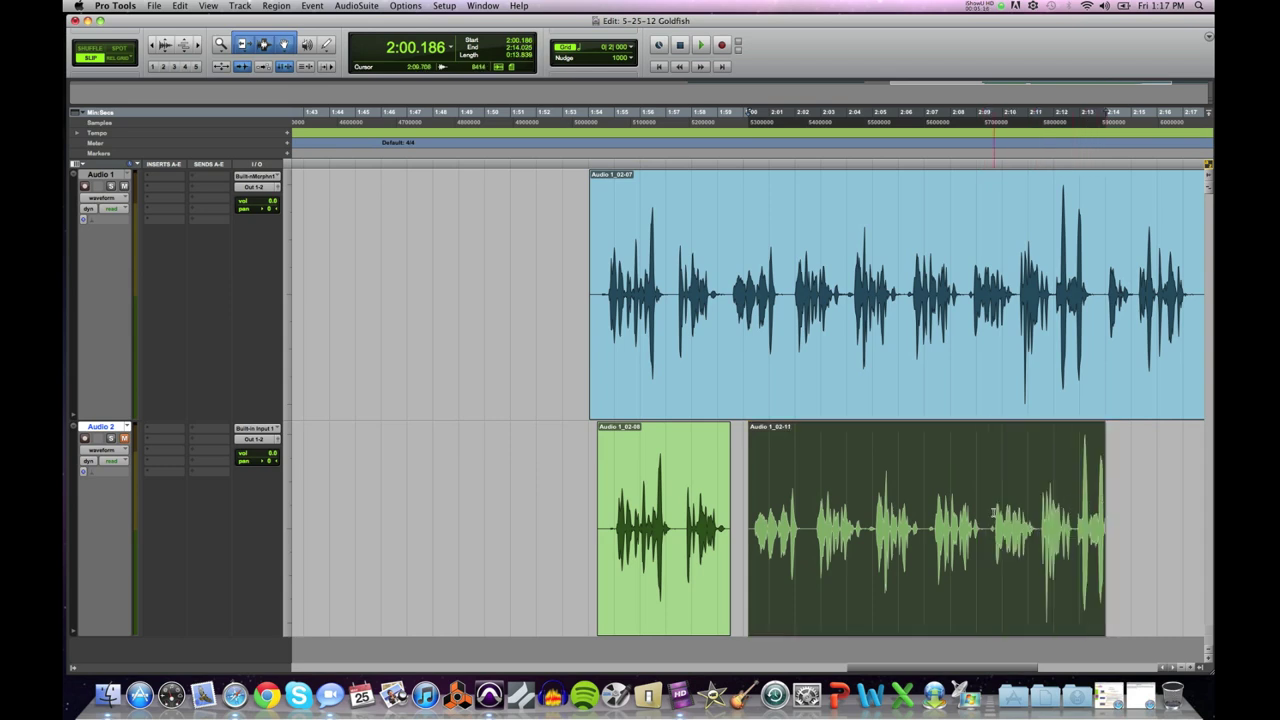
click(1010, 302)
key(space)
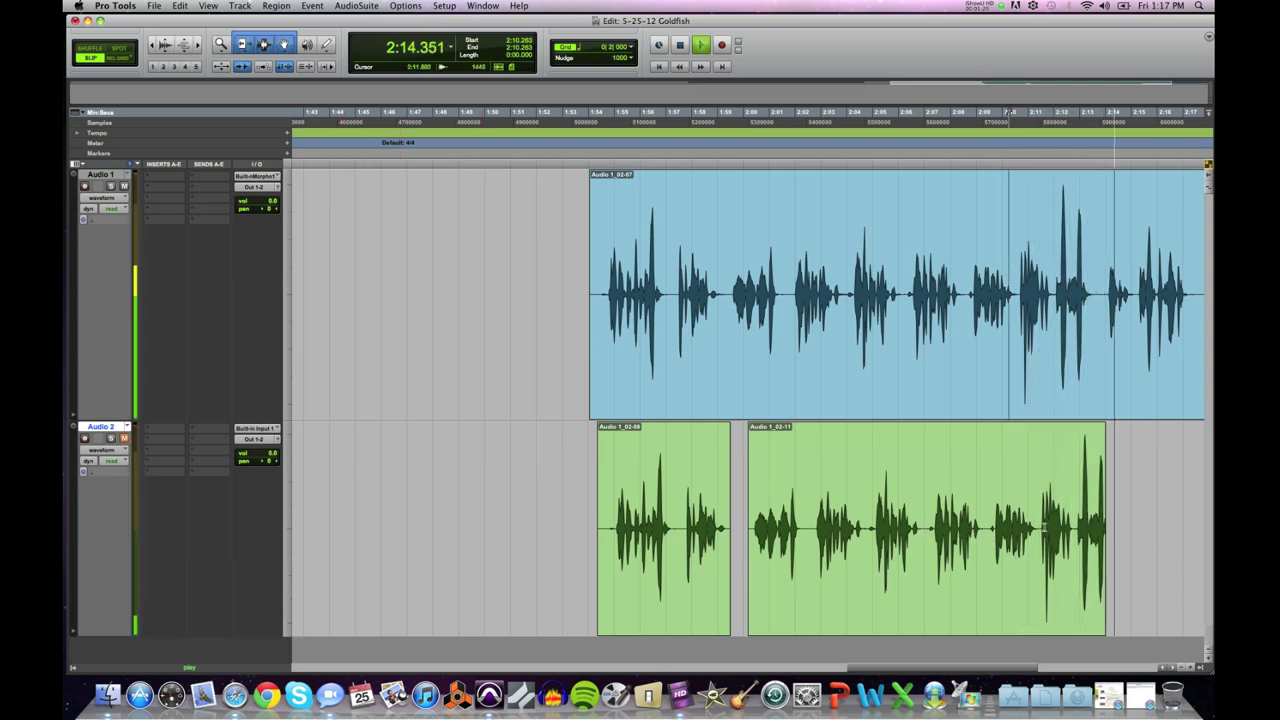
Step: Play the first voice-over clip from 1:33 and again from 1:33.251
key(super+bracketleft)
key(super+bracketleft)
key(super+bracketleft)
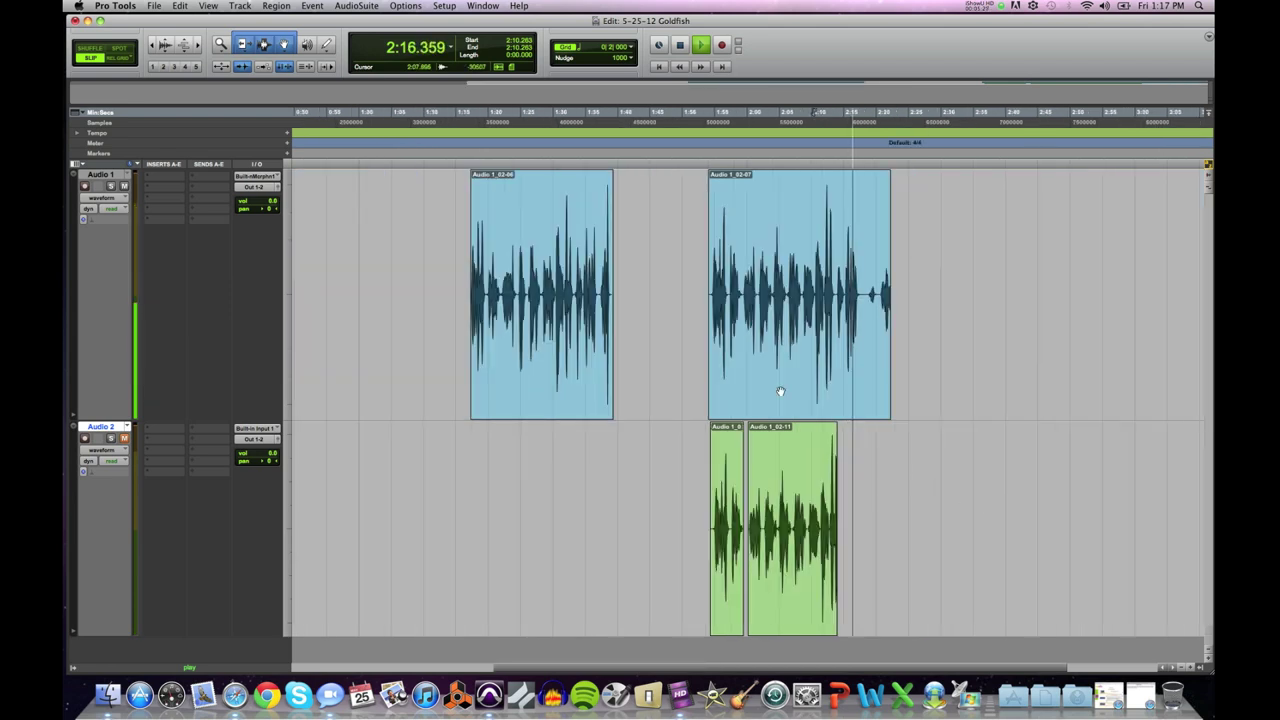
key(space)
click(573, 290)
key(space)
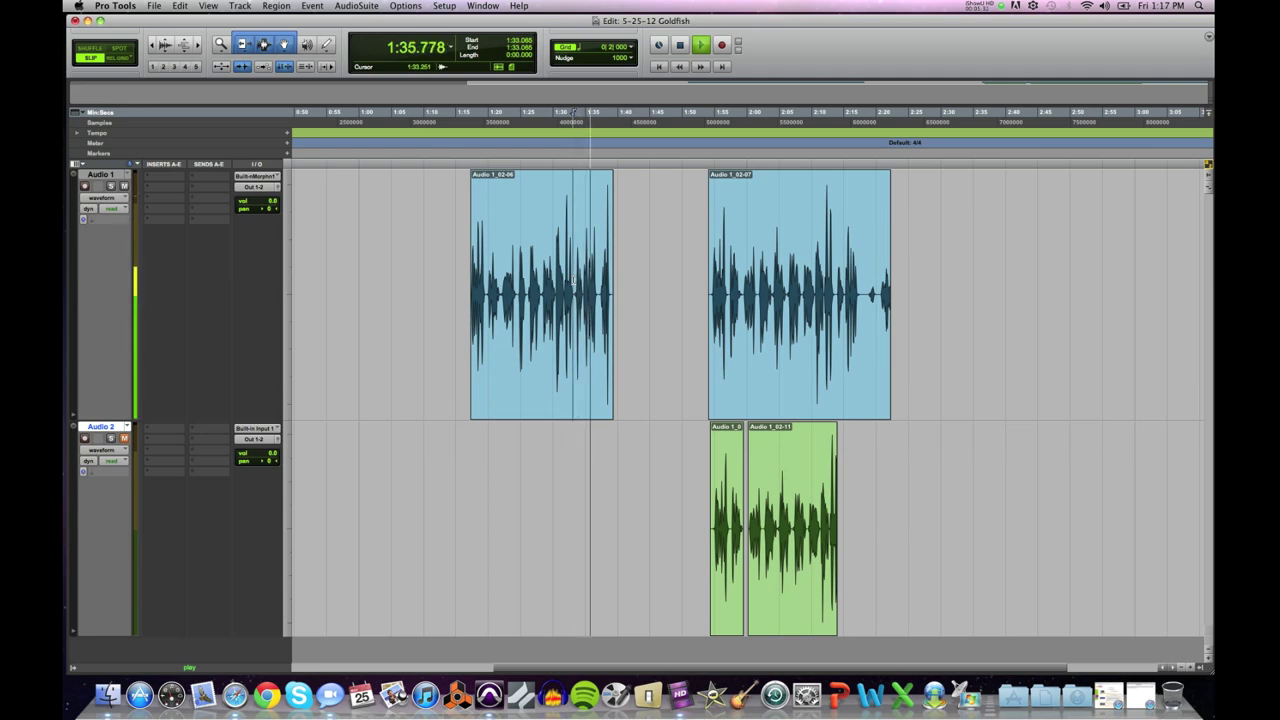
key(space)
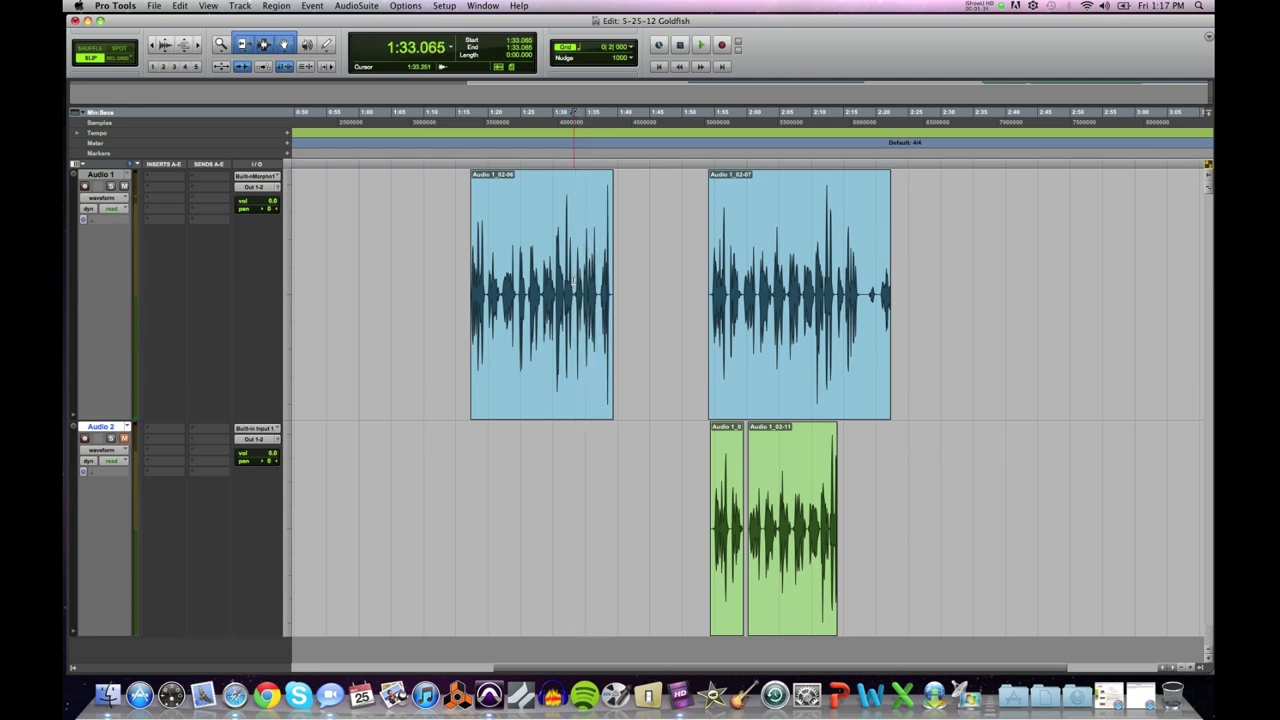
click(572, 280)
key(super+bracketright)
key(super+bracketright)
key(super+bracketright)
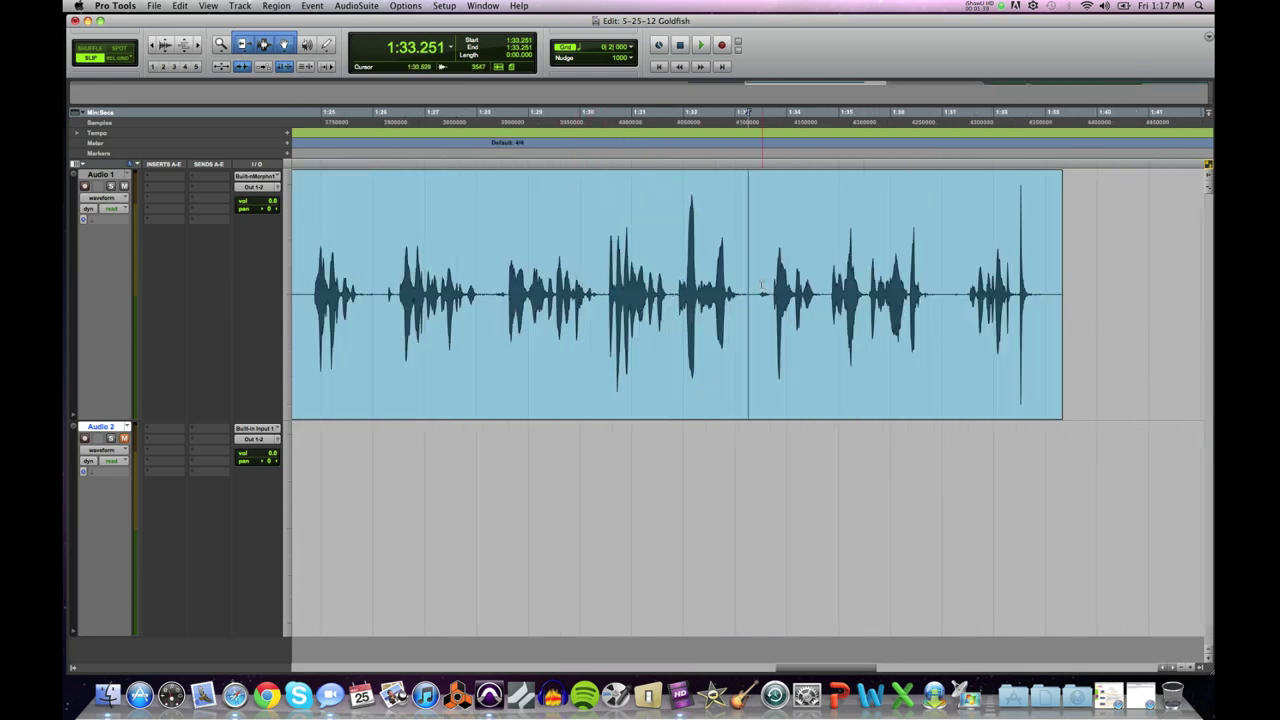
key(space)
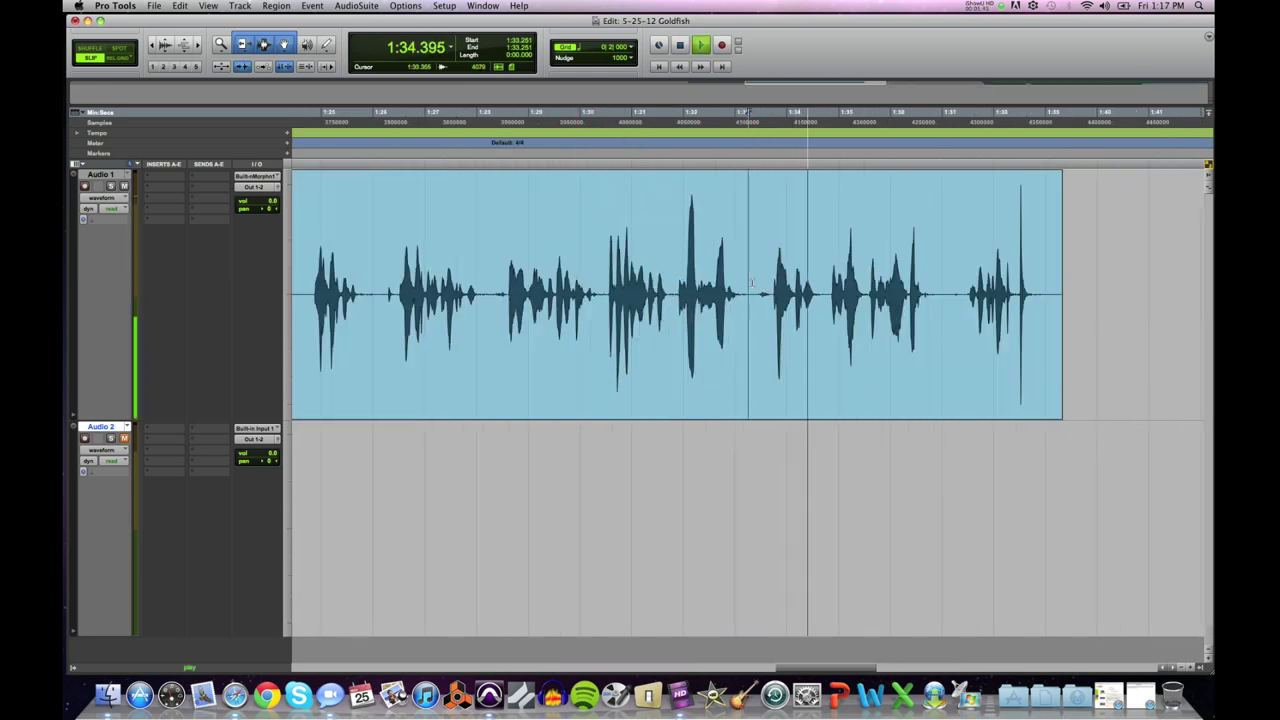
key(space)
Step: Select the 1:33.355–1:37 phrase and paste it onto Audio 2 at 2:14.954
drag(753, 285, 945, 292)
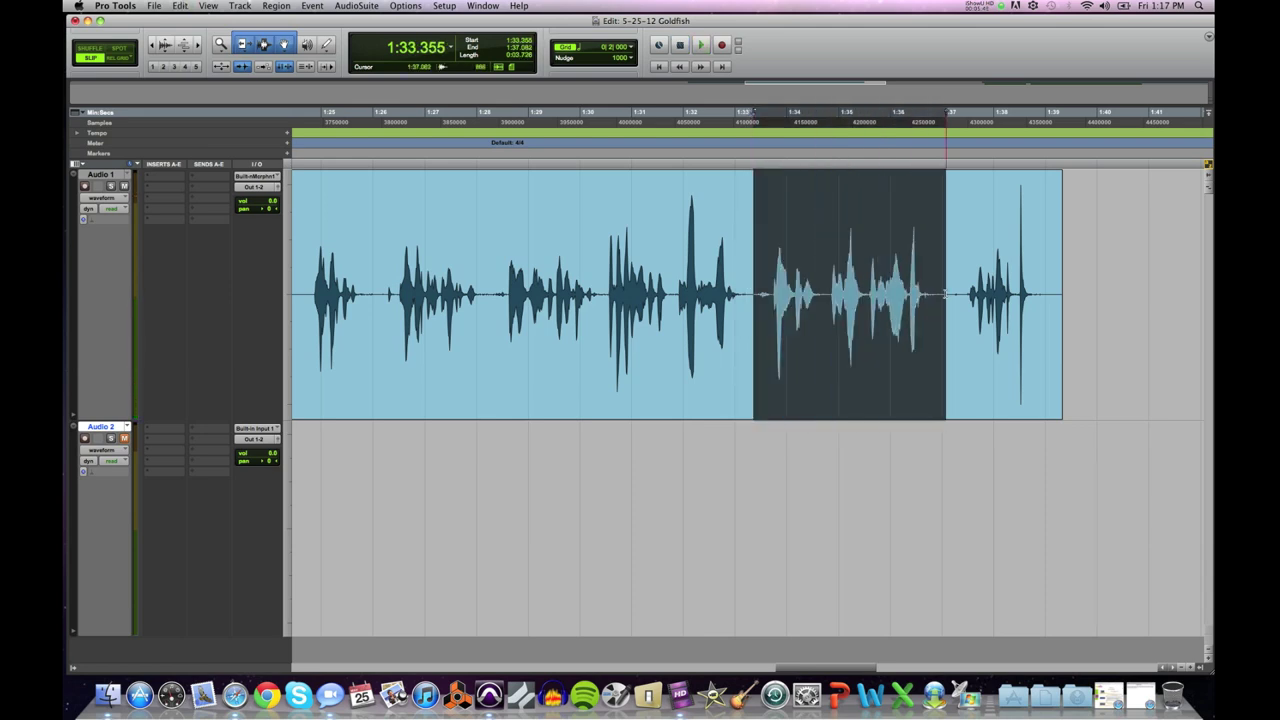
key(super+bracketleft)
key(super+bracketleft)
key(super+bracketleft)
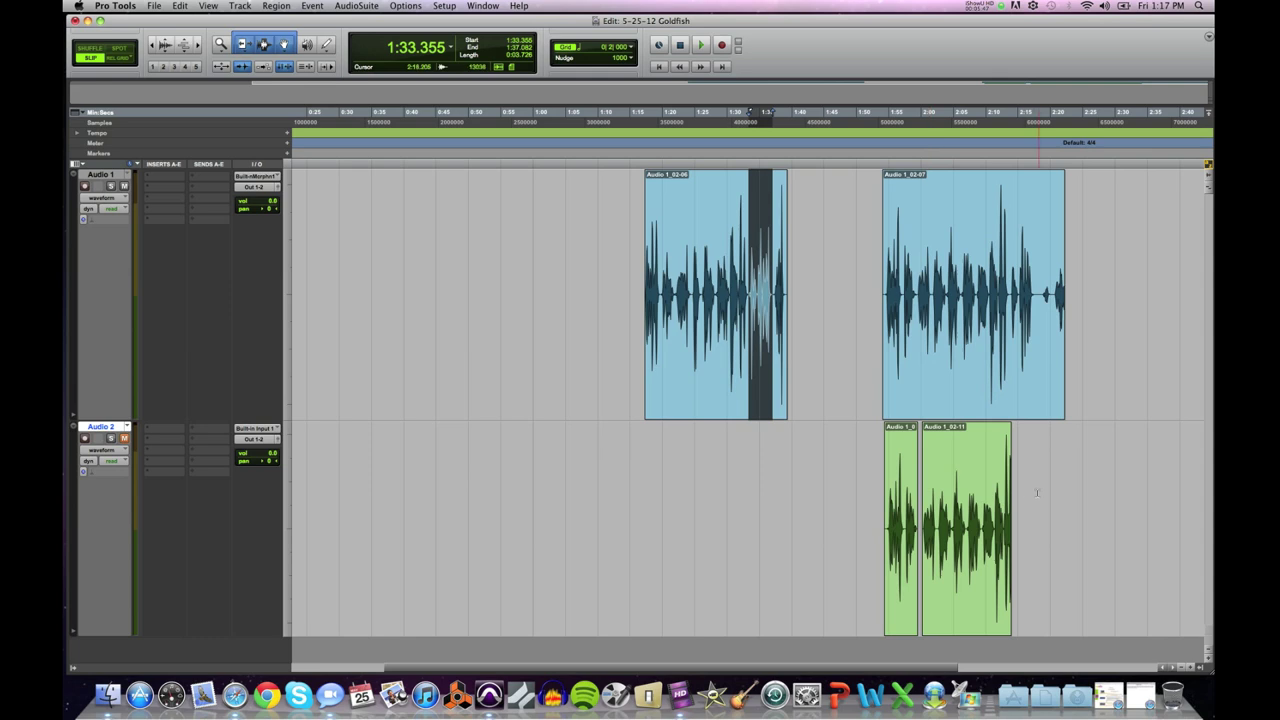
click(1017, 500)
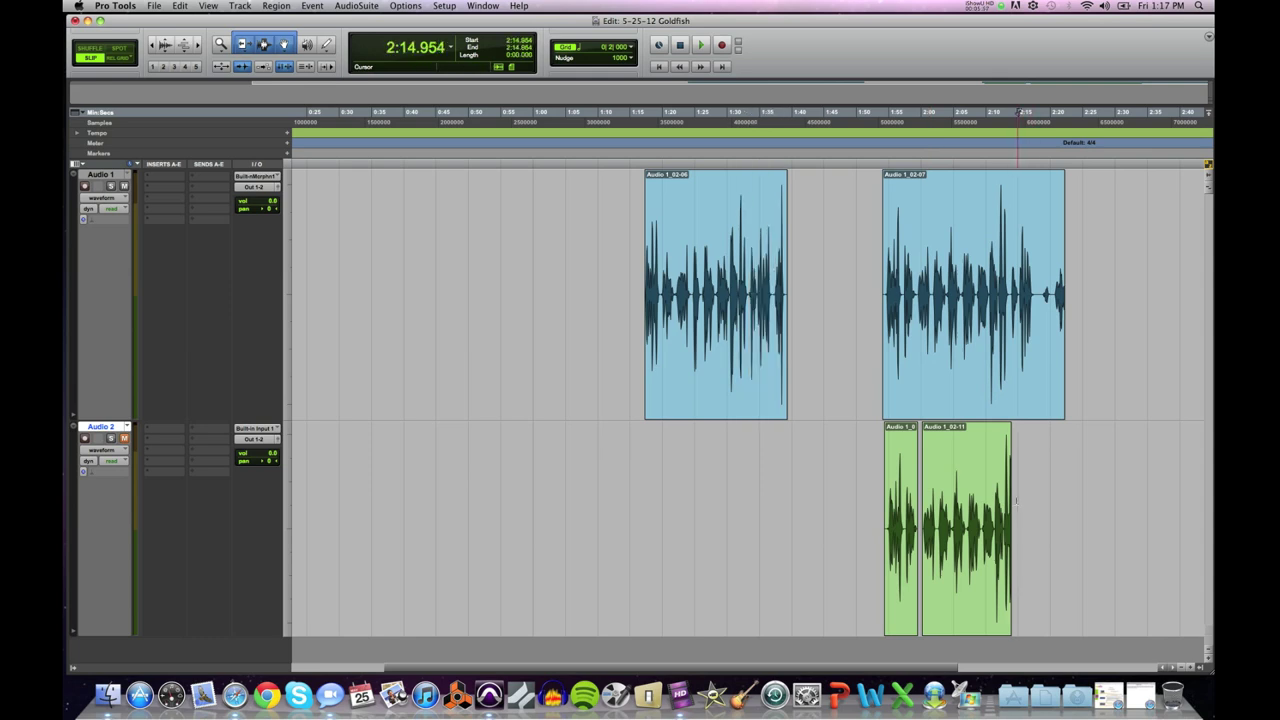
key(super+v)
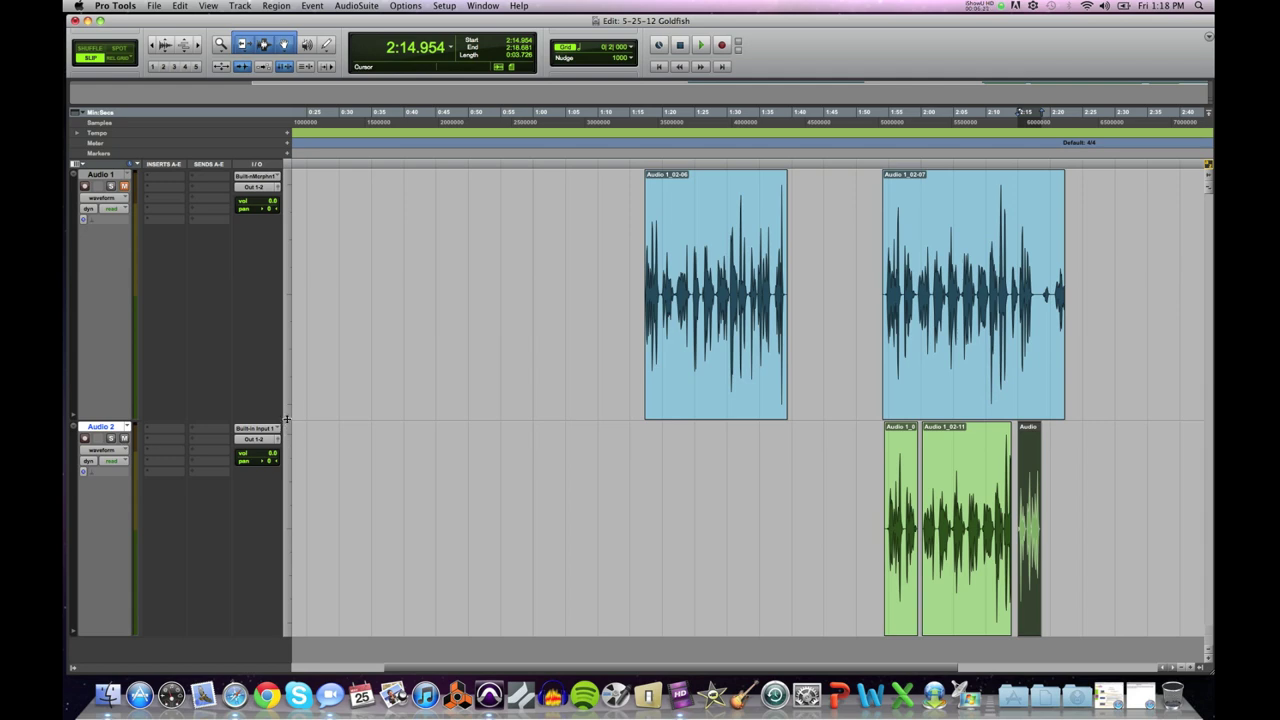
Step: Shrink the Audio 1 track, make Audio 2 taller, and place the cursor near 1:53.5
drag(287, 418, 300, 232)
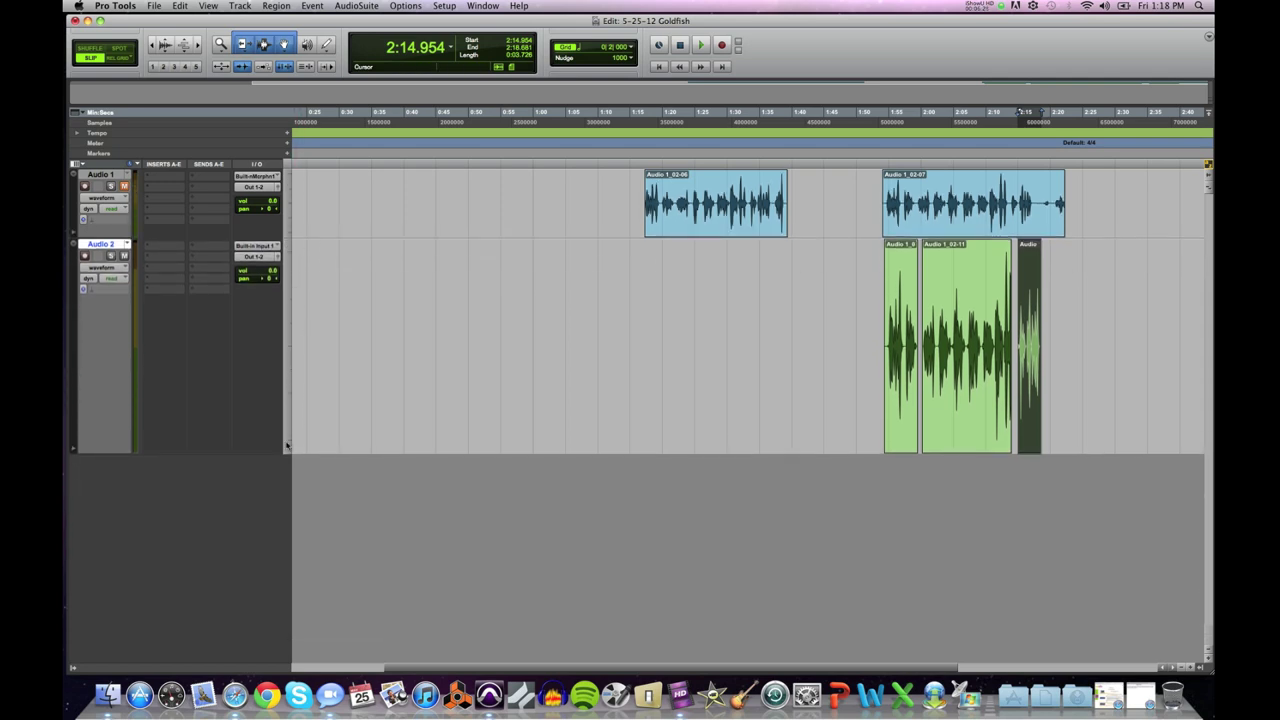
drag(285, 453, 287, 598)
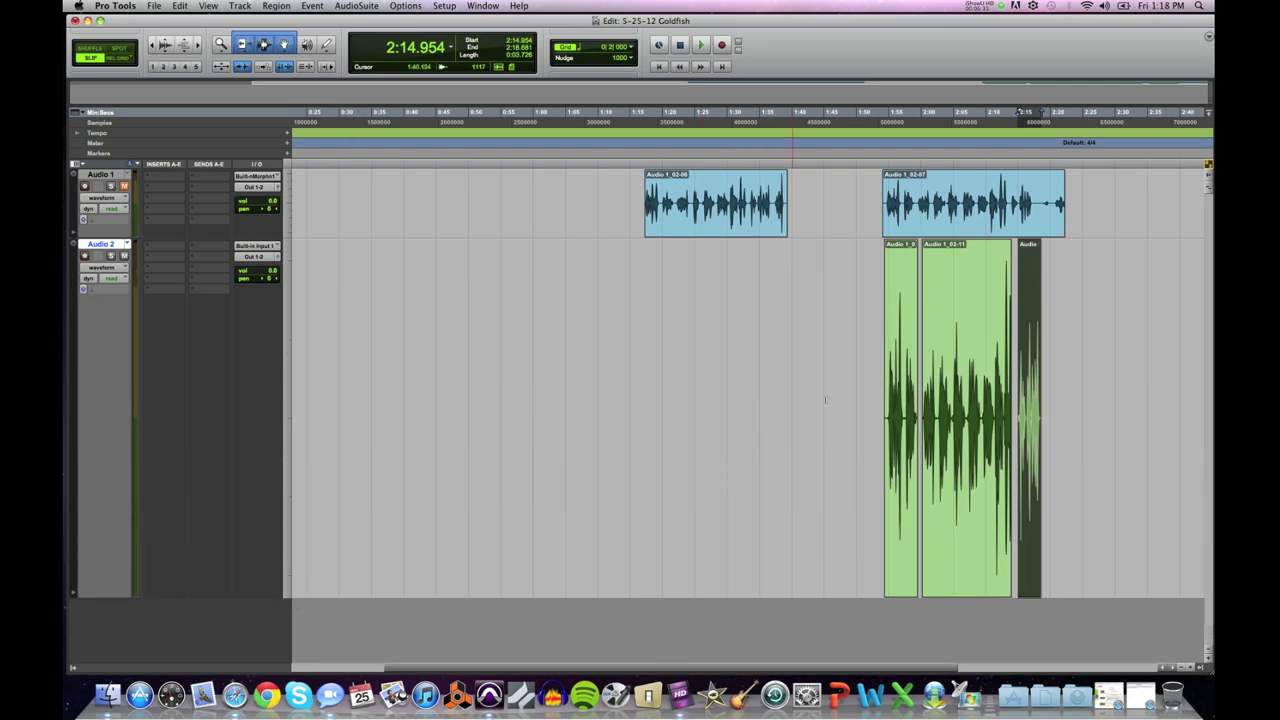
click(877, 373)
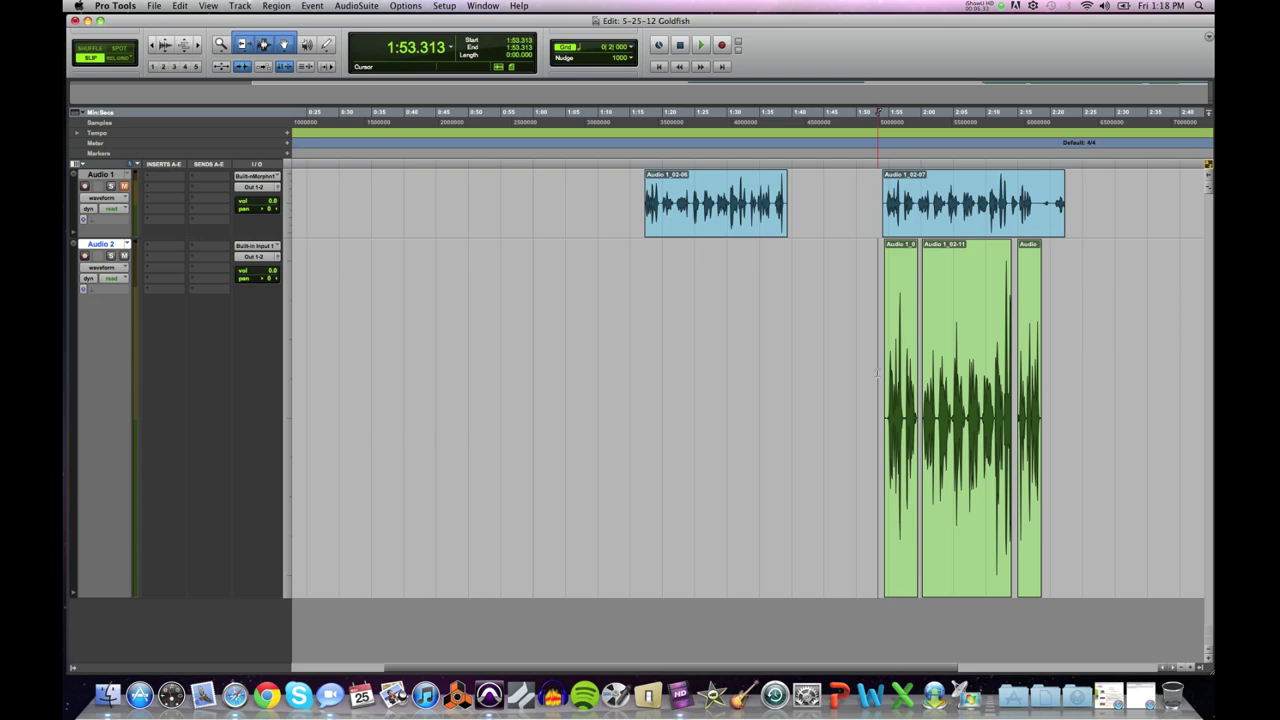
click(878, 368)
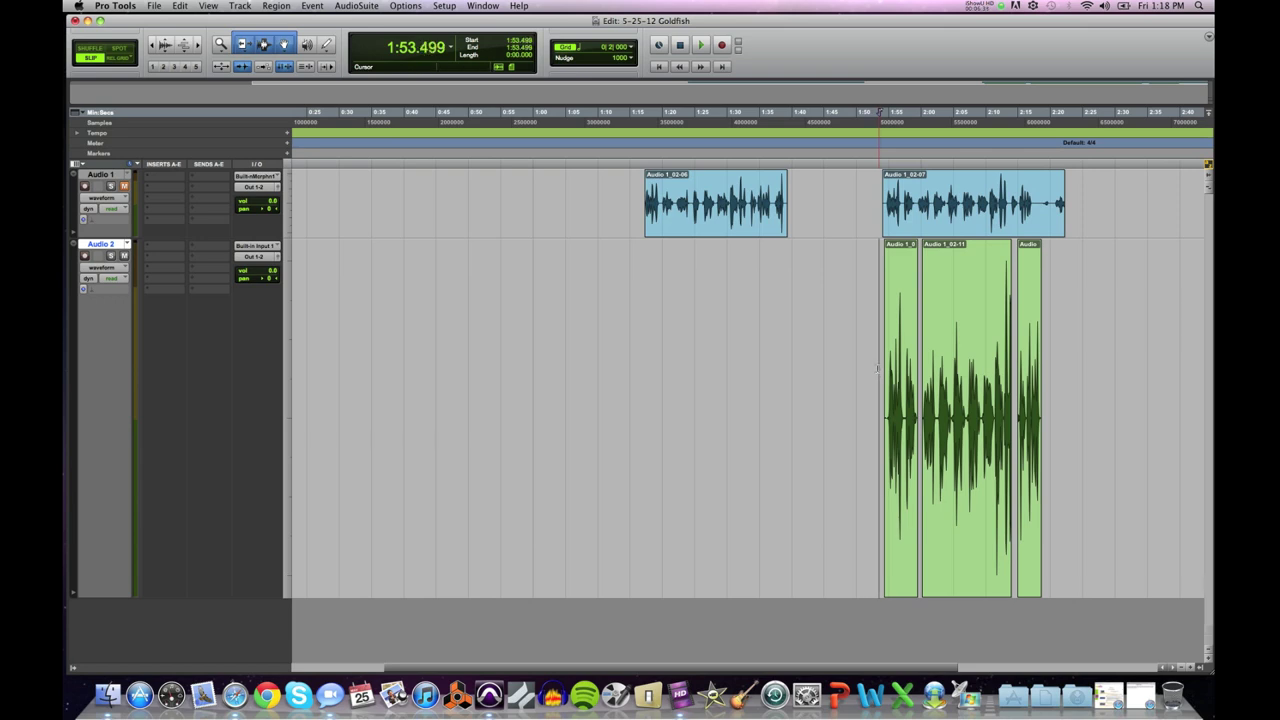
scroll(877, 368, up, 5)
scroll(877, 368, up, 1)
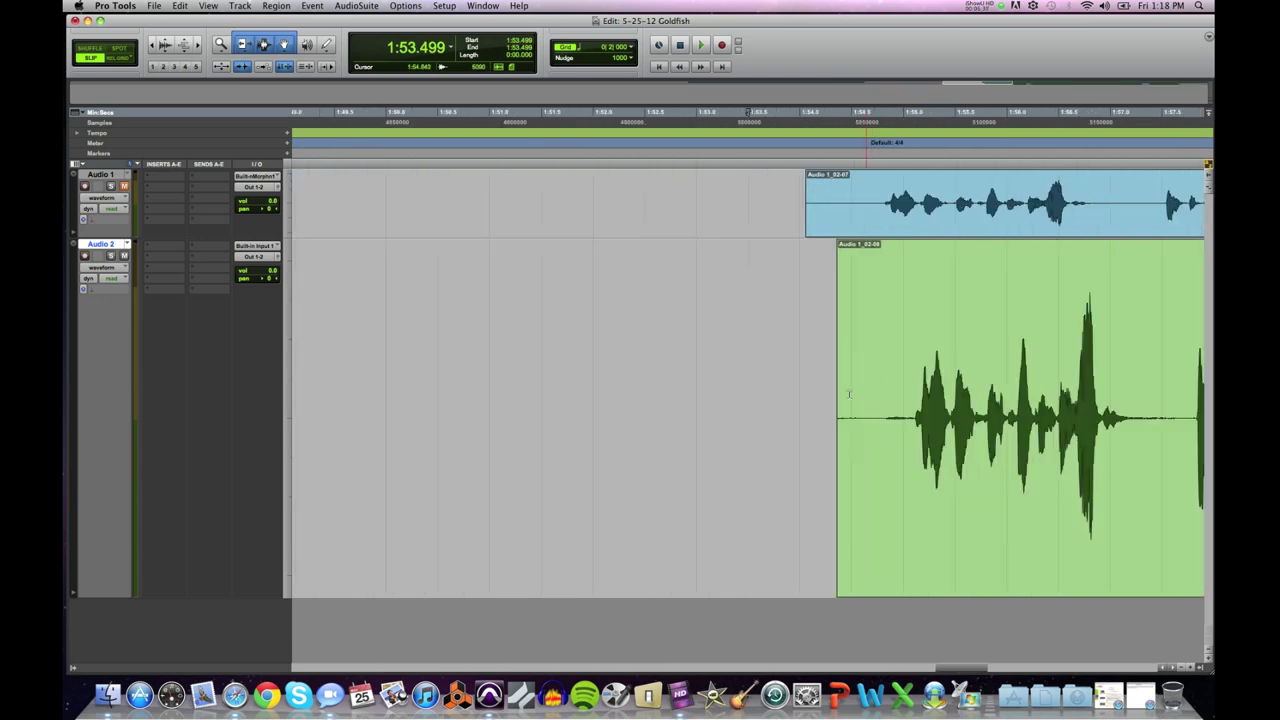
Step: Play Audio 1_02-08 from 1:54.114 and select its quiet opening stretch
click(811, 395)
key(space)
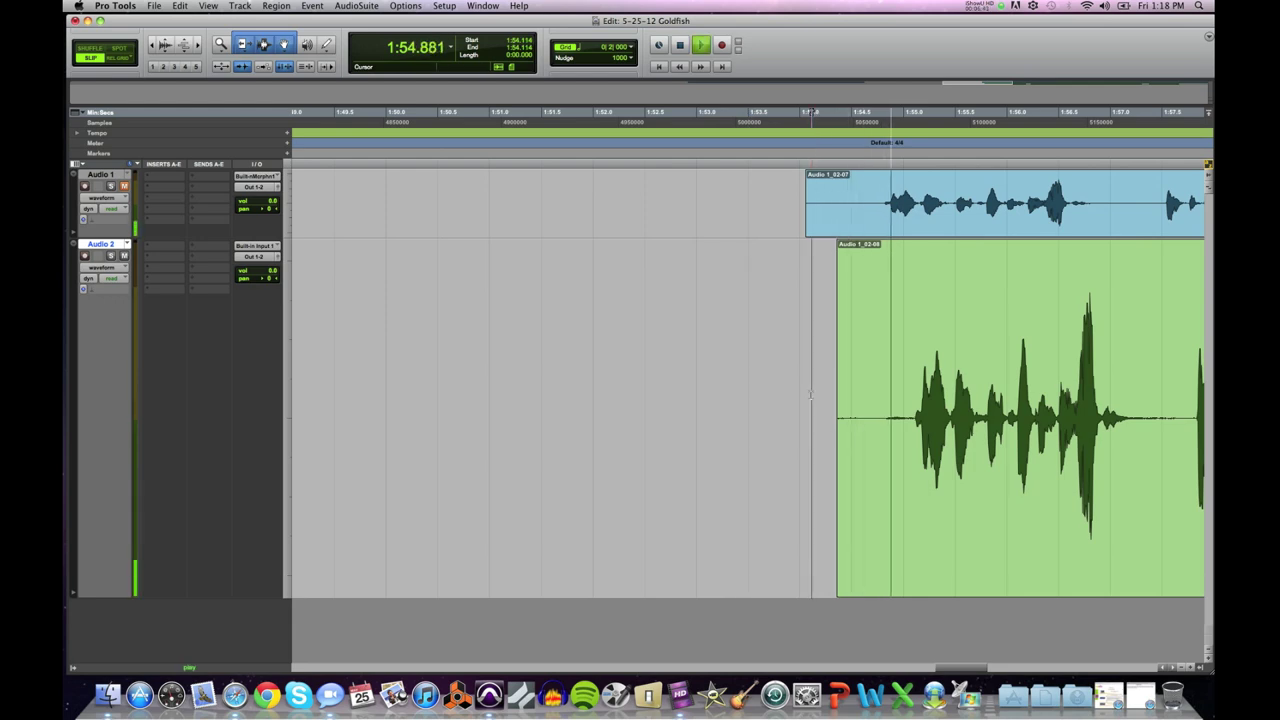
key(space)
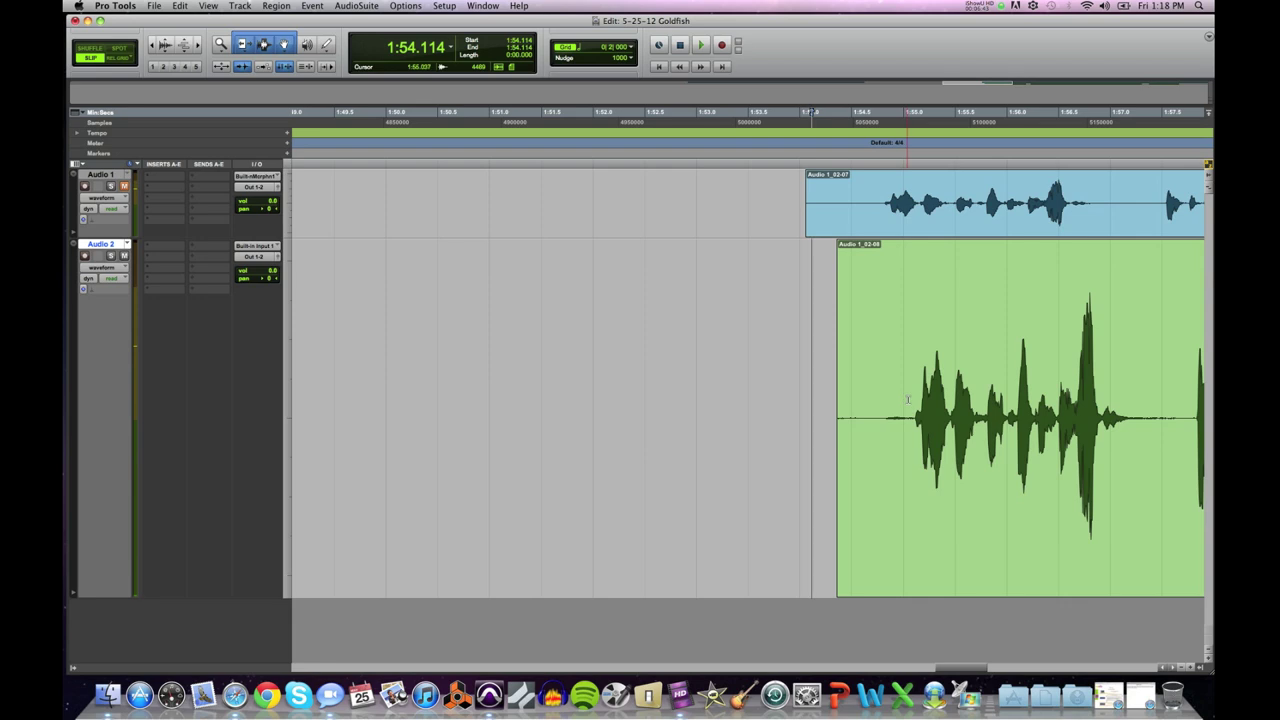
drag(909, 403, 810, 407)
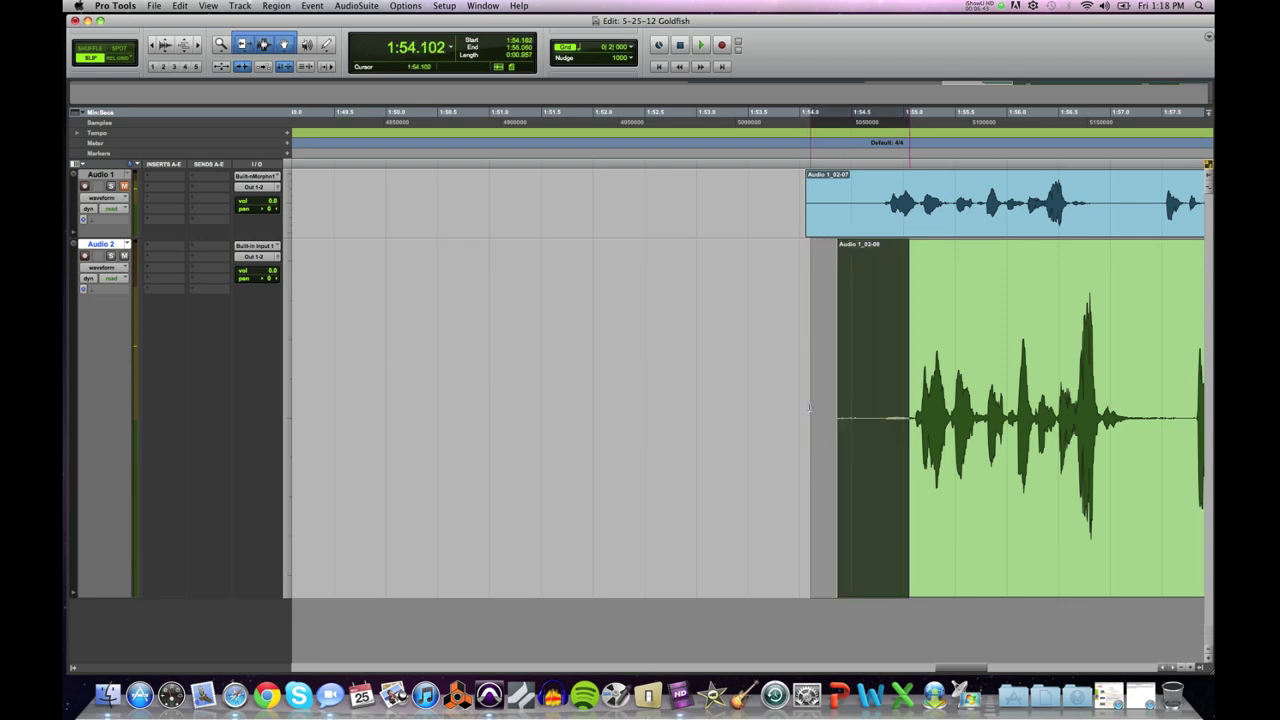
key(space)
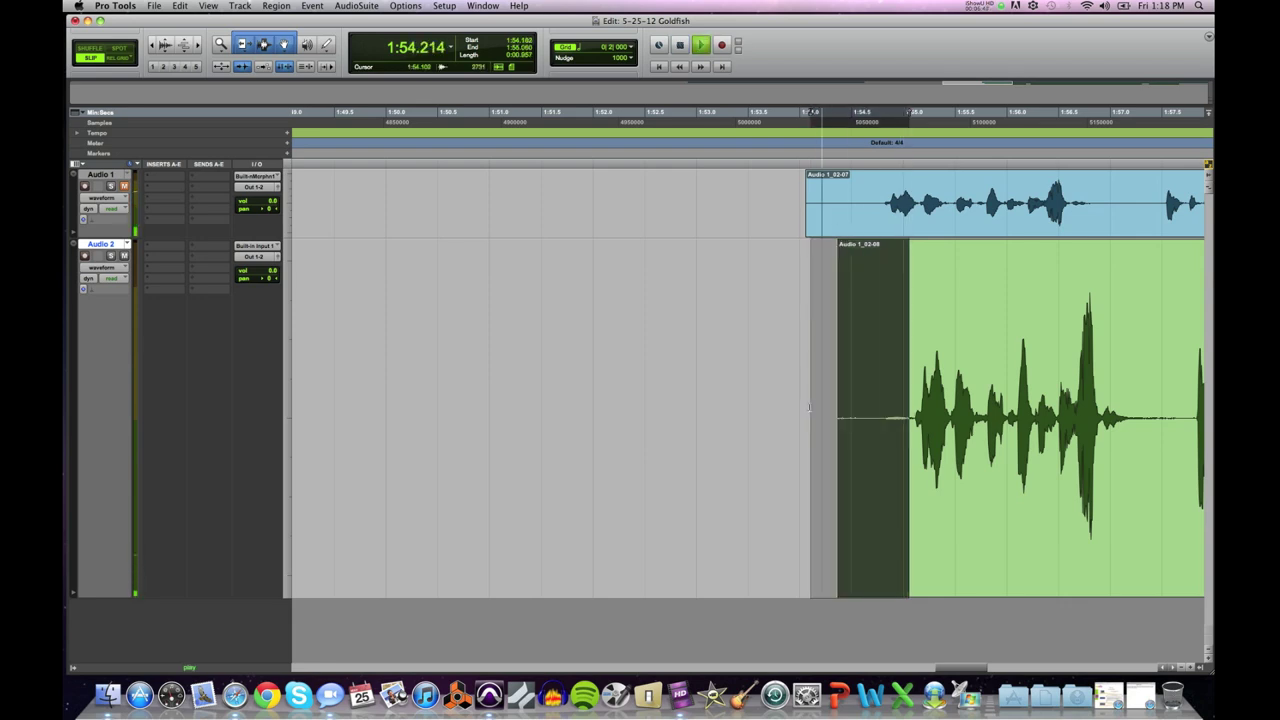
key(super+bracketleft)
key(super+bracketleft)
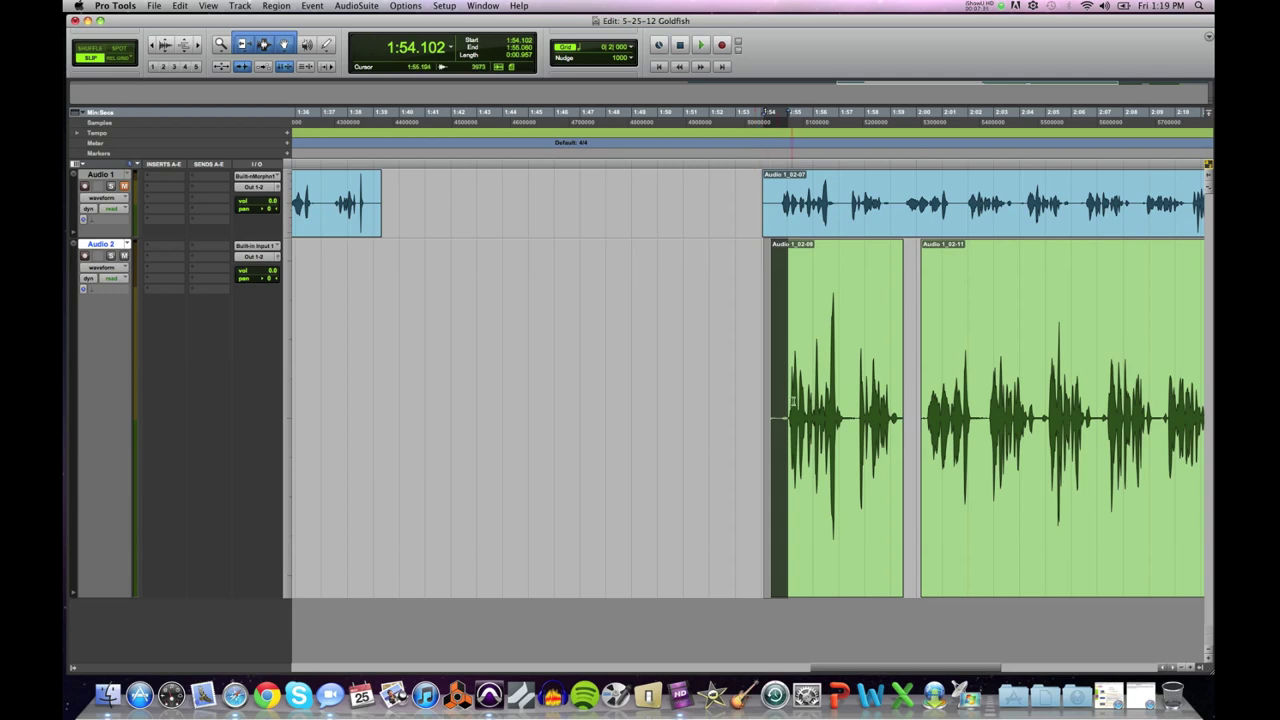
Step: Zoom in on Audio 2 near 1:55 and play from the word onset at 1:55.105
key(super+bracketright)
key(super+bracketright)
key(super+bracketright)
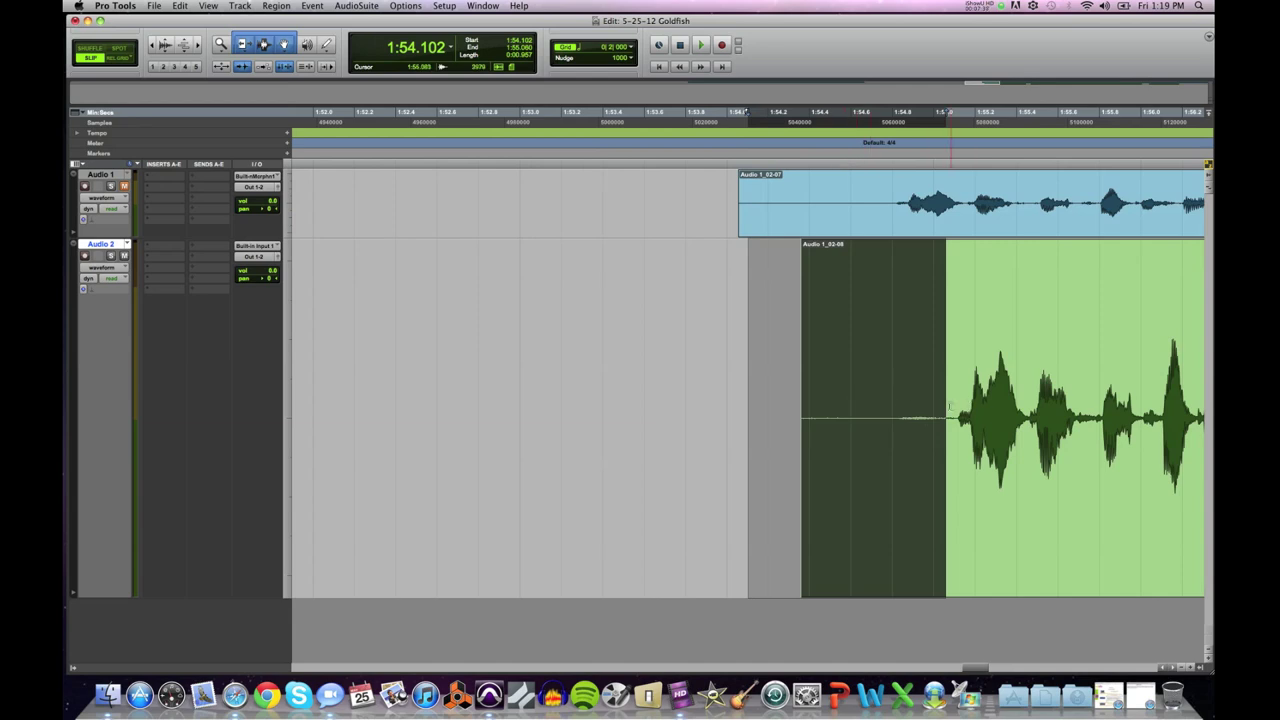
click(964, 406)
key(super+bracketright)
key(super+bracketright)
key(super+bracketright)
click(762, 405)
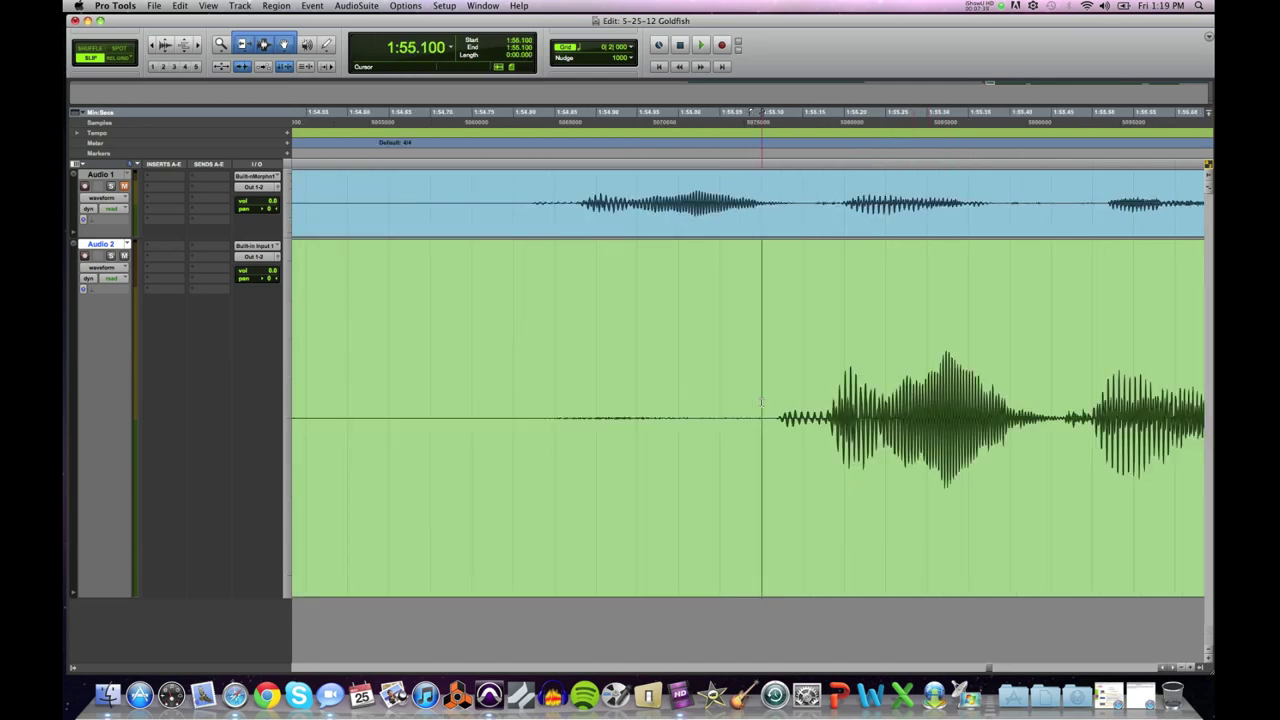
key(super+bracketright)
key(super+bracketright)
key(super+bracketright)
click(776, 400)
key(space)
key(space)
key(space)
key(space)
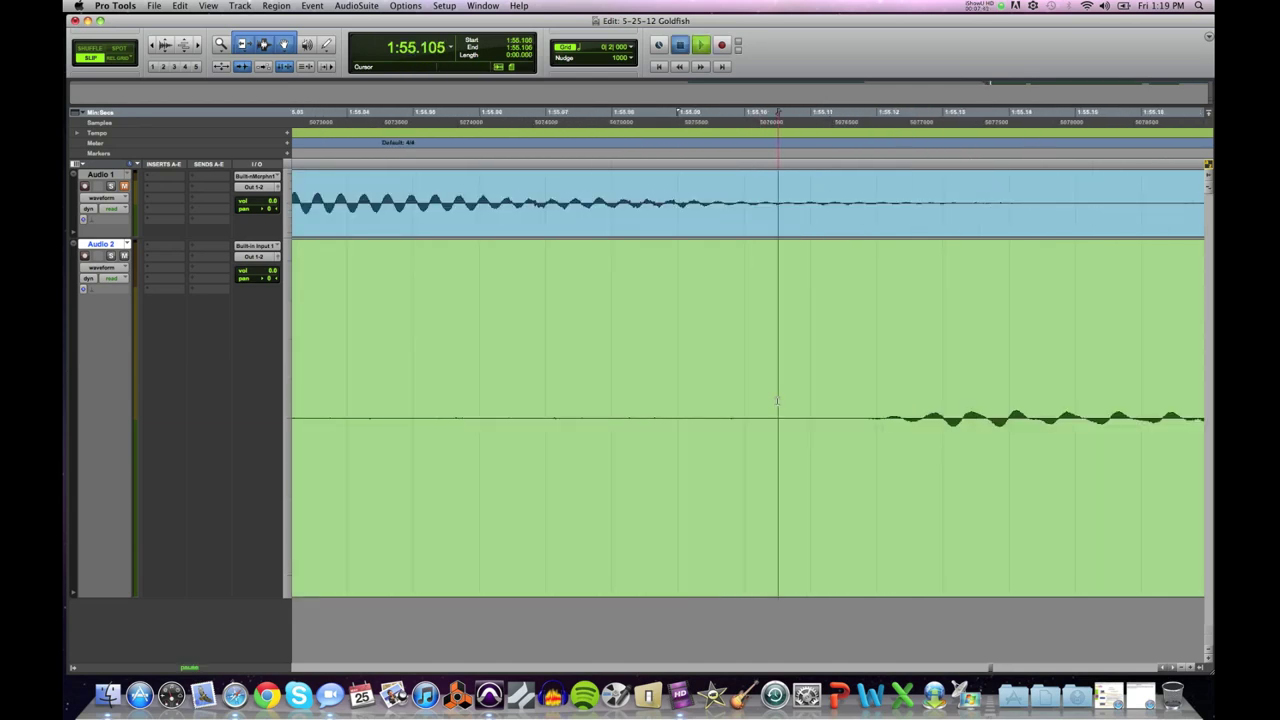
Step: Audition short spans of Audio 2 and probe the word's start between 1:55.043 and 1:55.098
drag(821, 405, 1109, 405)
key(super+bracketleft)
key(super+bracketleft)
key(super+bracketleft)
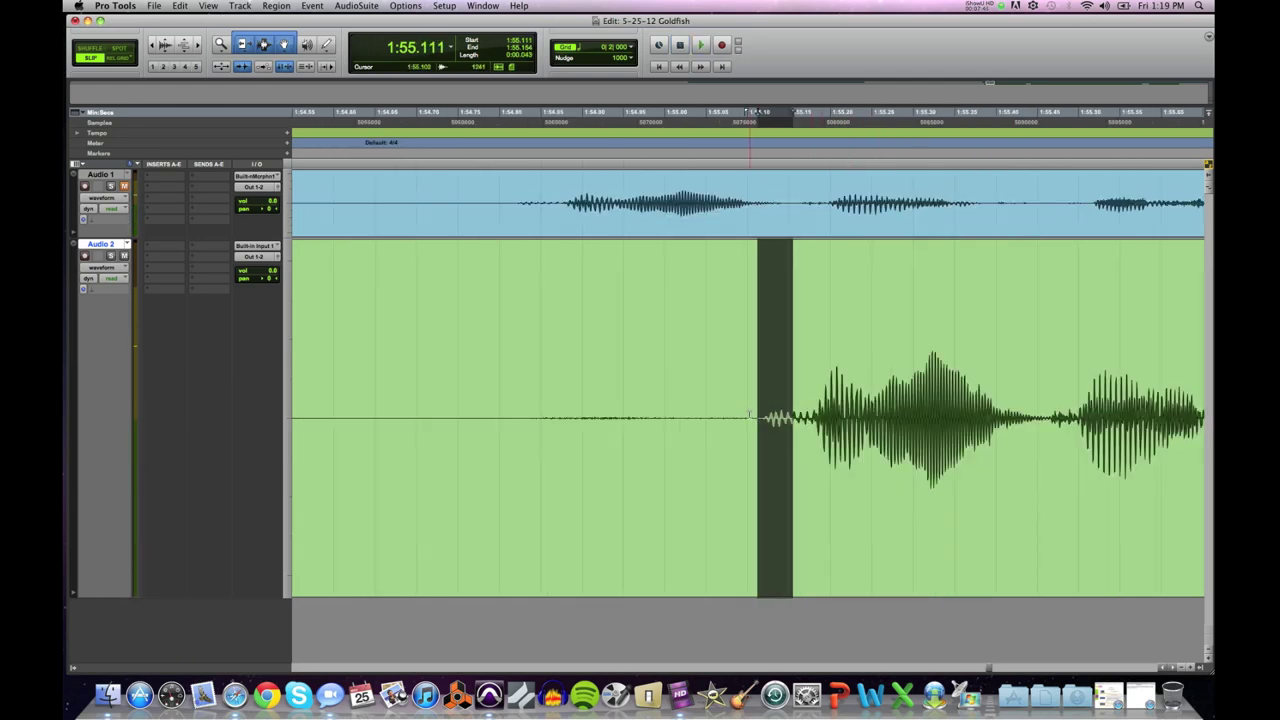
drag(536, 405, 737, 405)
key(space)
click(748, 412)
key(super+bracketright)
key(super+bracketright)
key(super+bracketright)
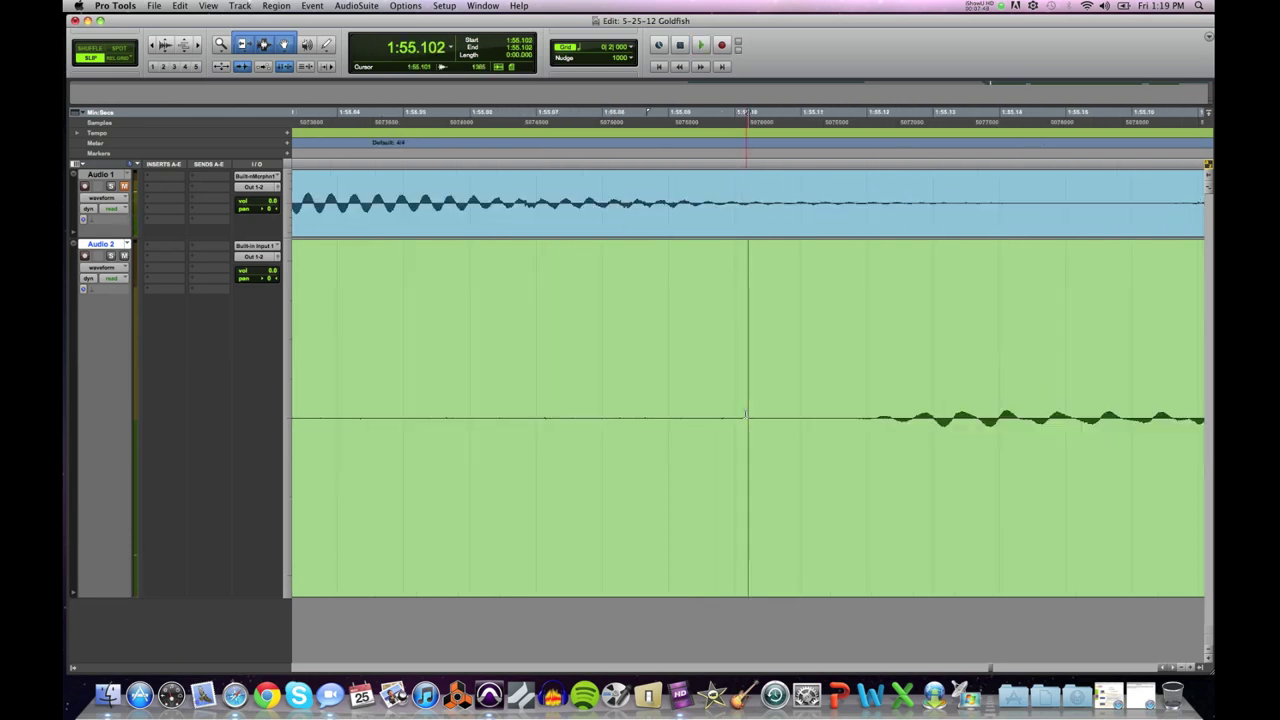
click(543, 410)
click(621, 406)
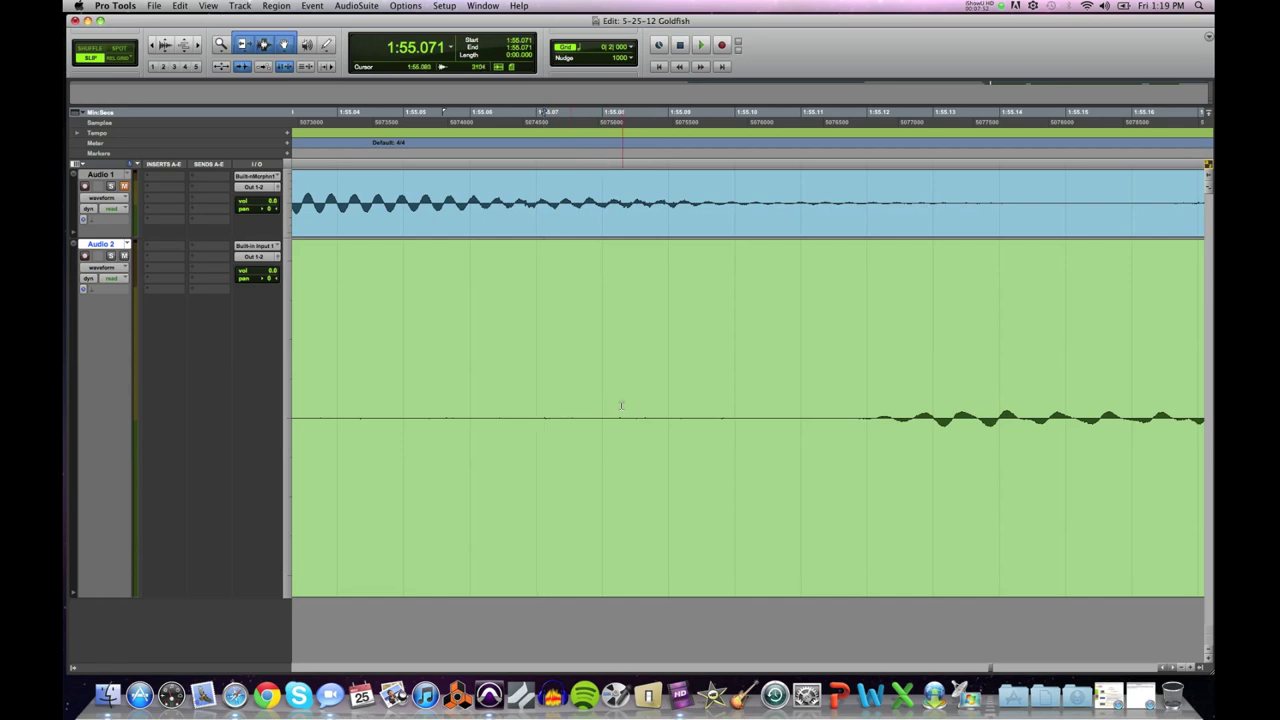
click(645, 408)
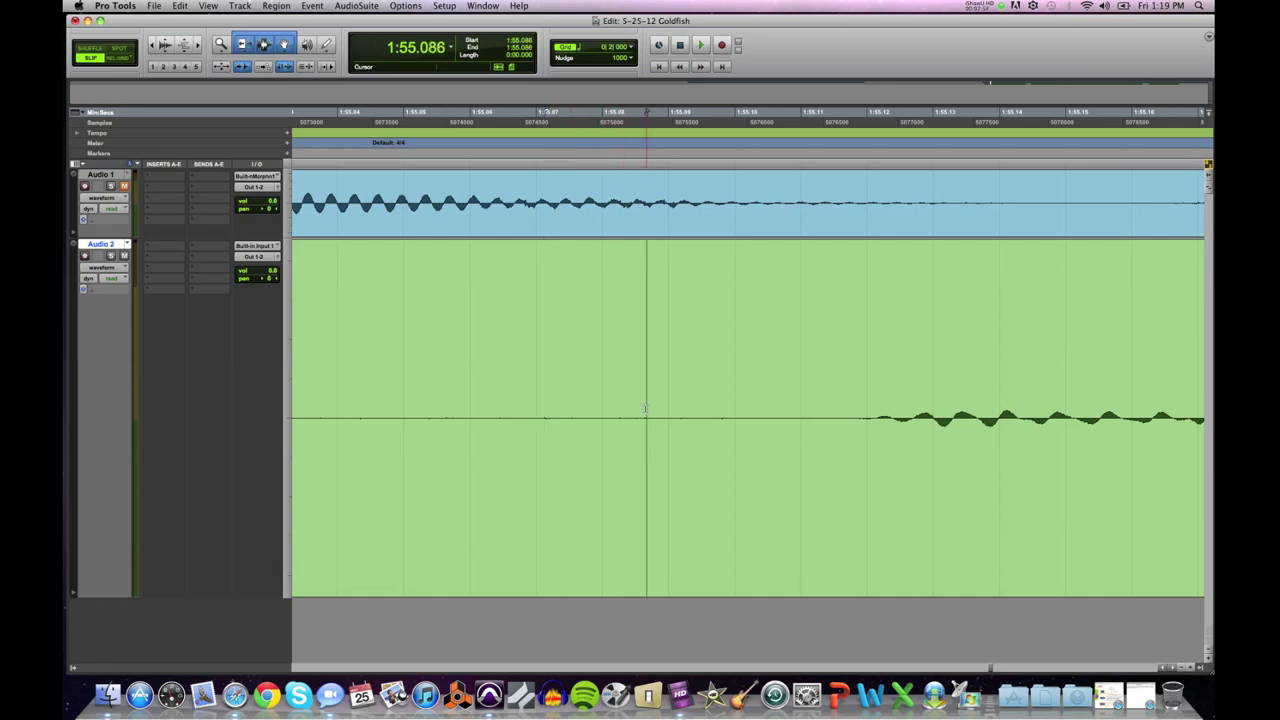
click(723, 408)
click(360, 418)
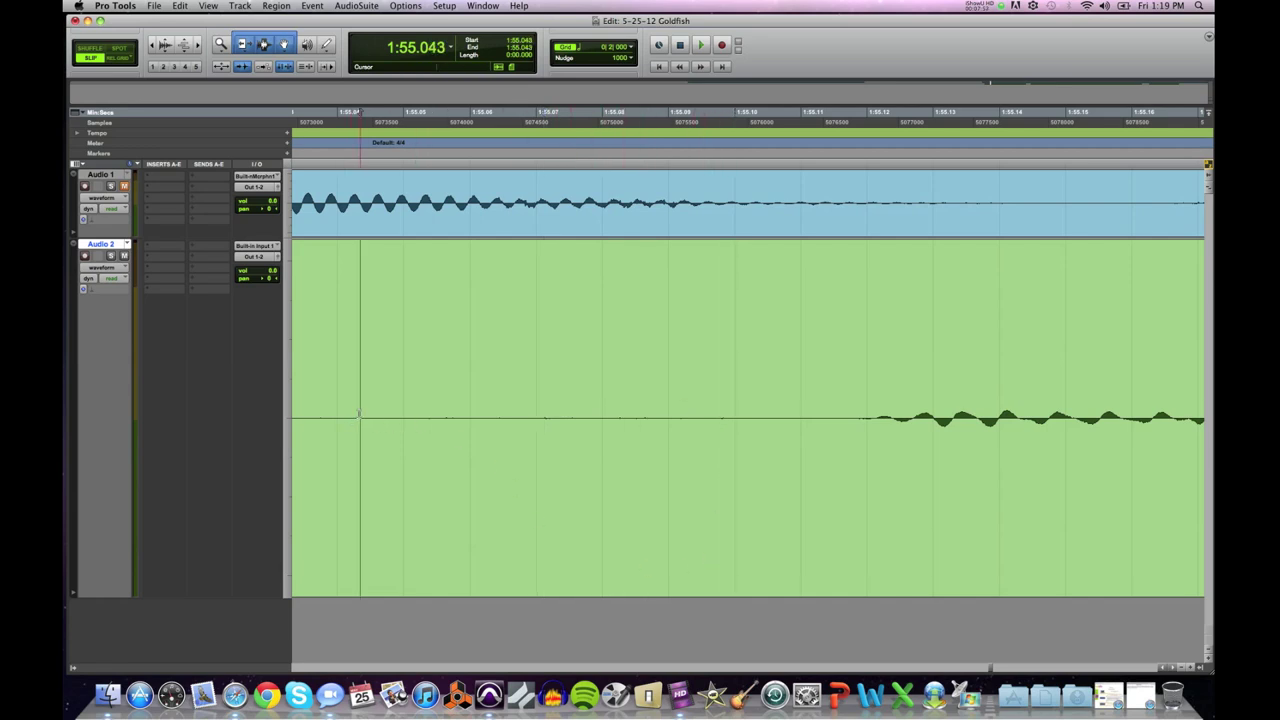
Step: Check points at 1:55.071 and 1:55.082, then select the silence before the word
click(1163, 668)
click(1163, 668)
drag(675, 418, 783, 418)
click(1173, 668)
click(1173, 668)
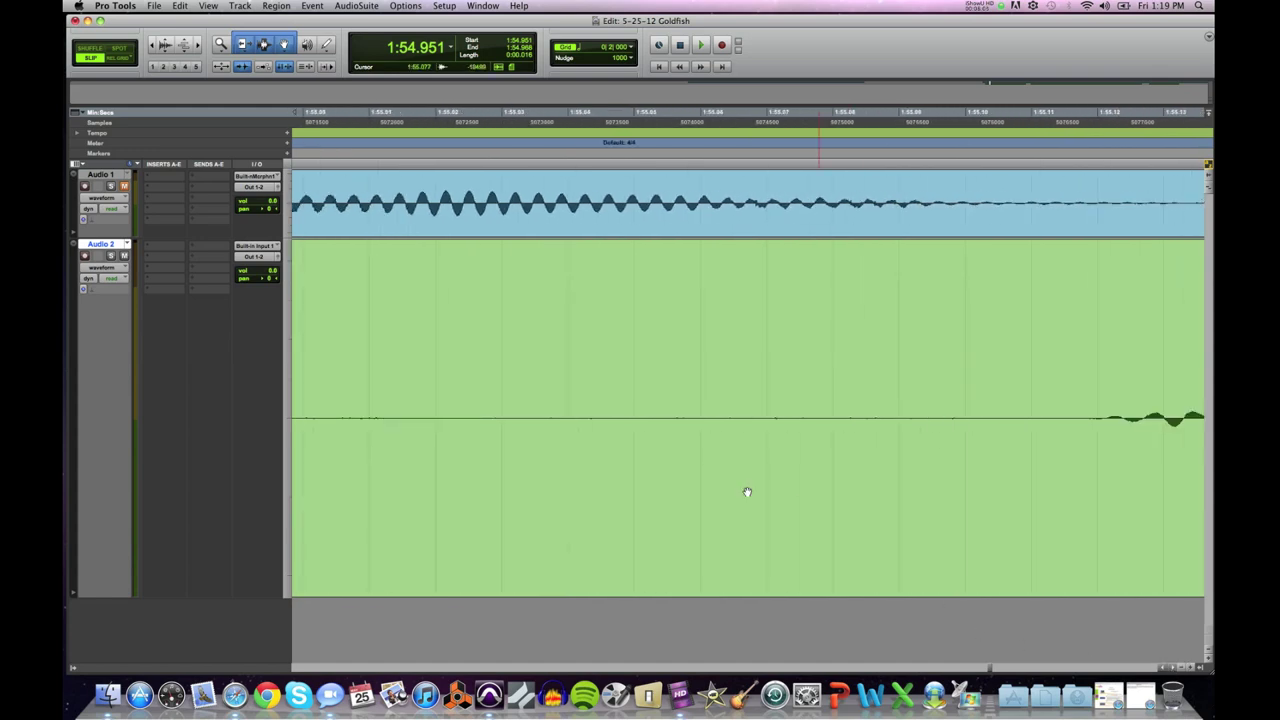
drag(604, 396, 645, 400)
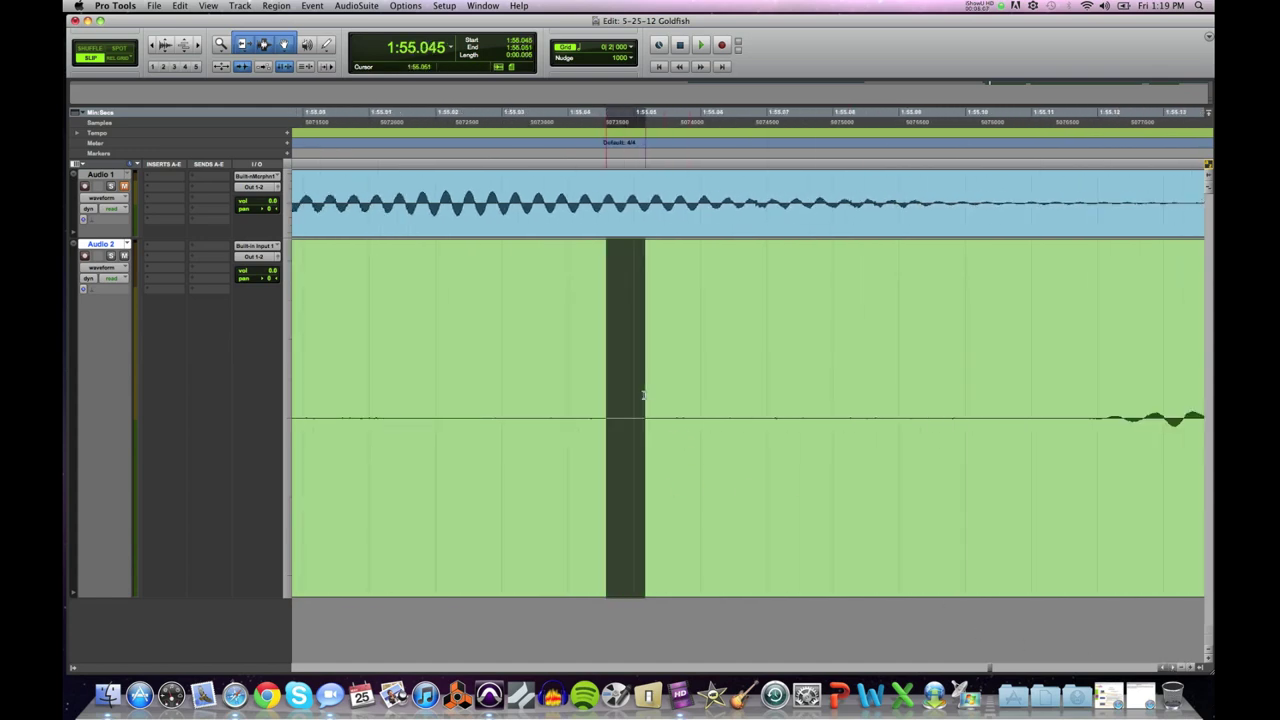
click(775, 405)
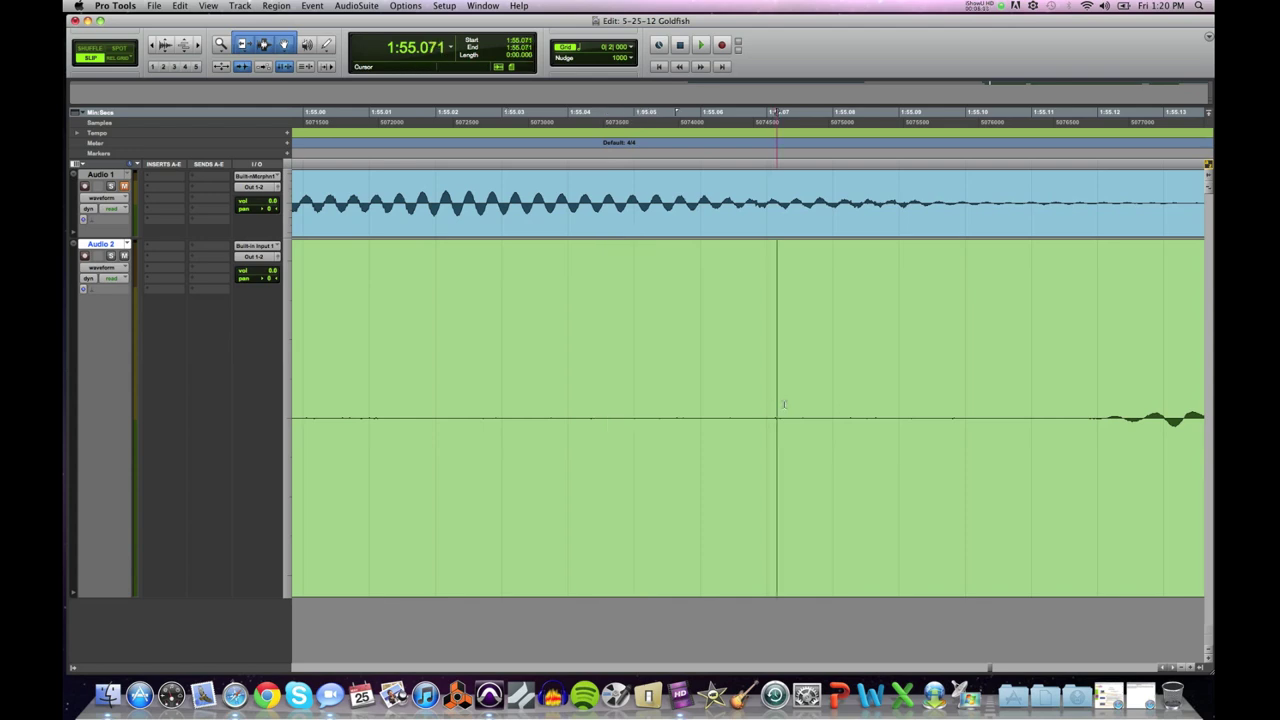
click(851, 405)
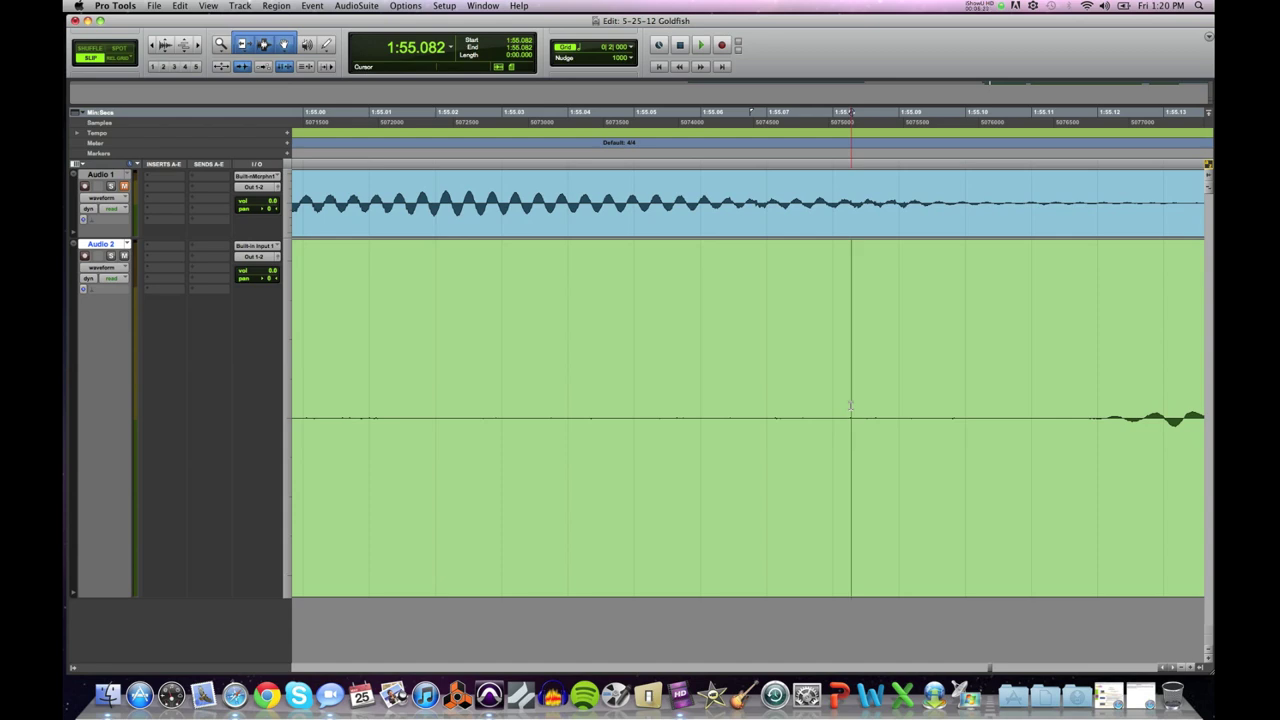
drag(828, 407, 293, 420)
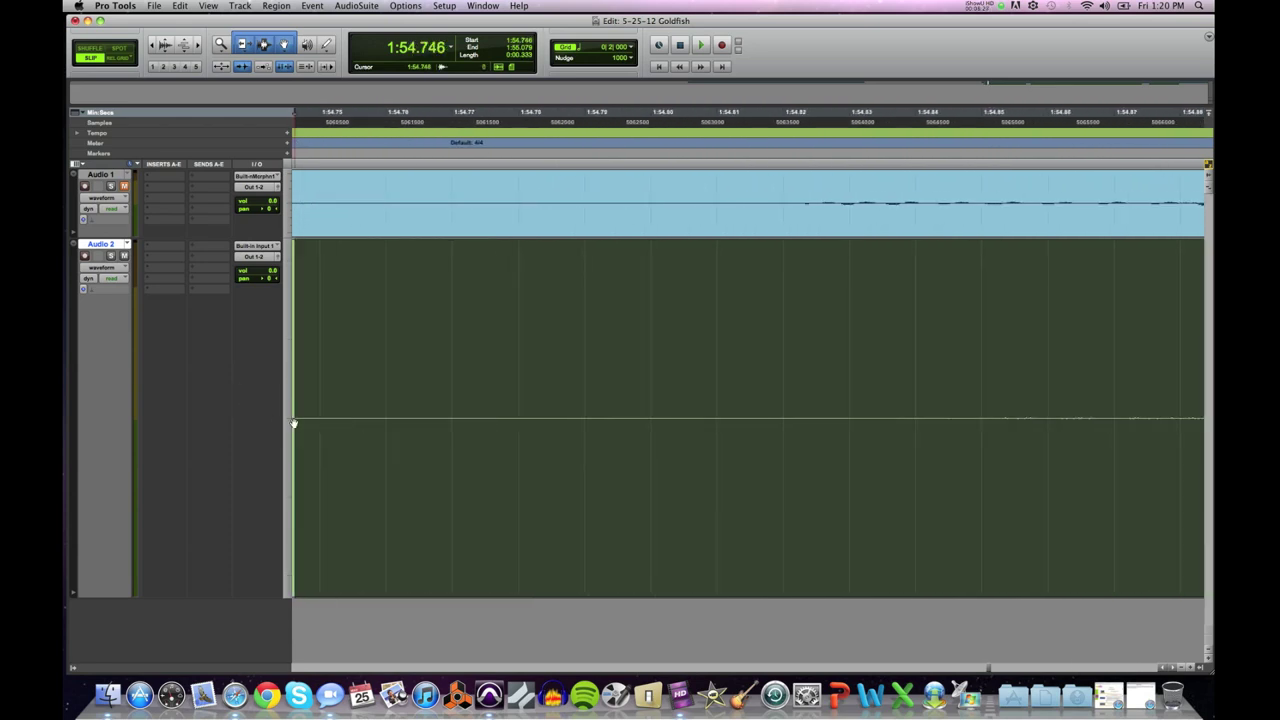
Step: Extend the selection back to 1:54.030, delete the silence, and play back to check the cut
key(super+bracketleft)
key(super+bracketleft)
key(super+bracketleft)
key(super+bracketleft)
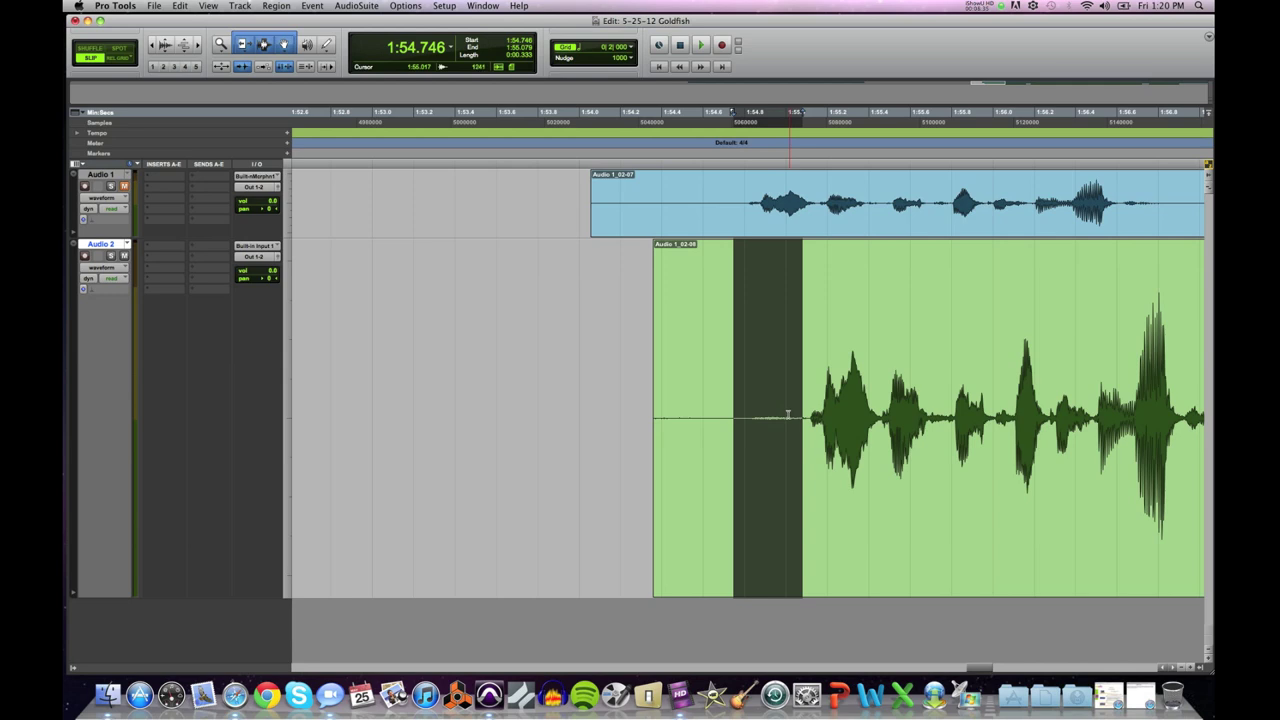
shift+click(584, 401)
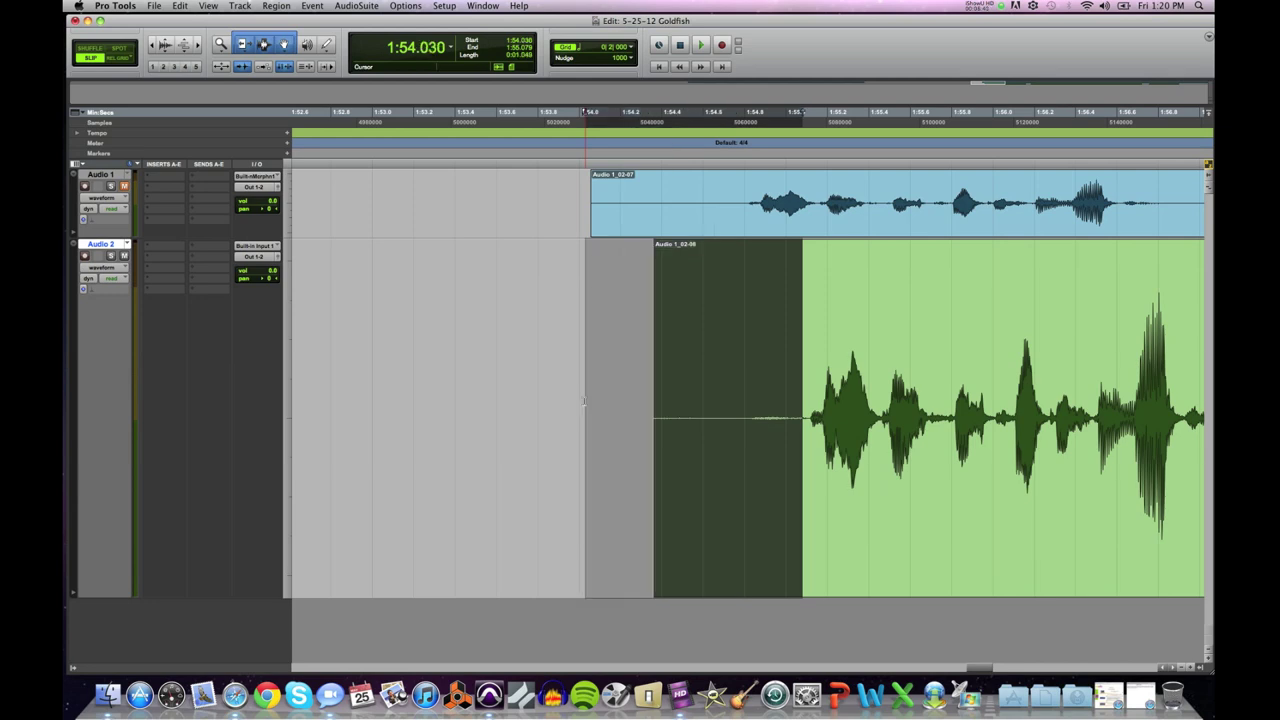
key(Delete)
click(772, 345)
key(space)
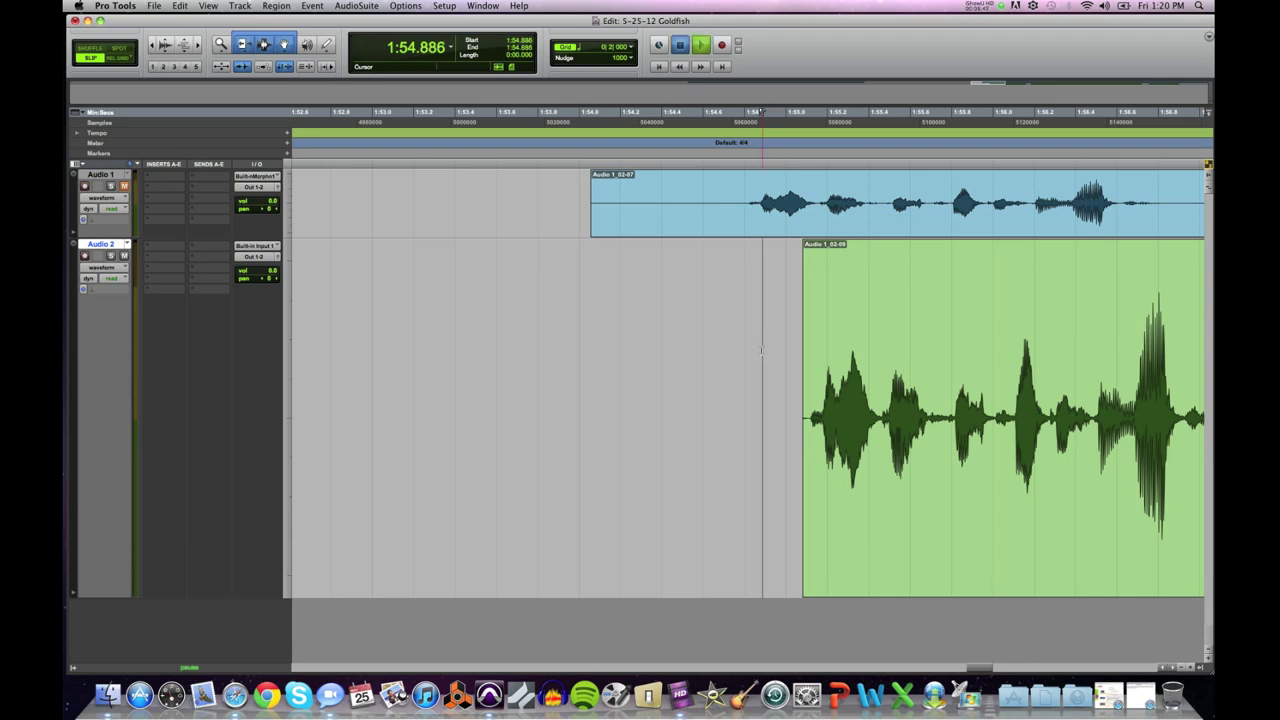
key(space)
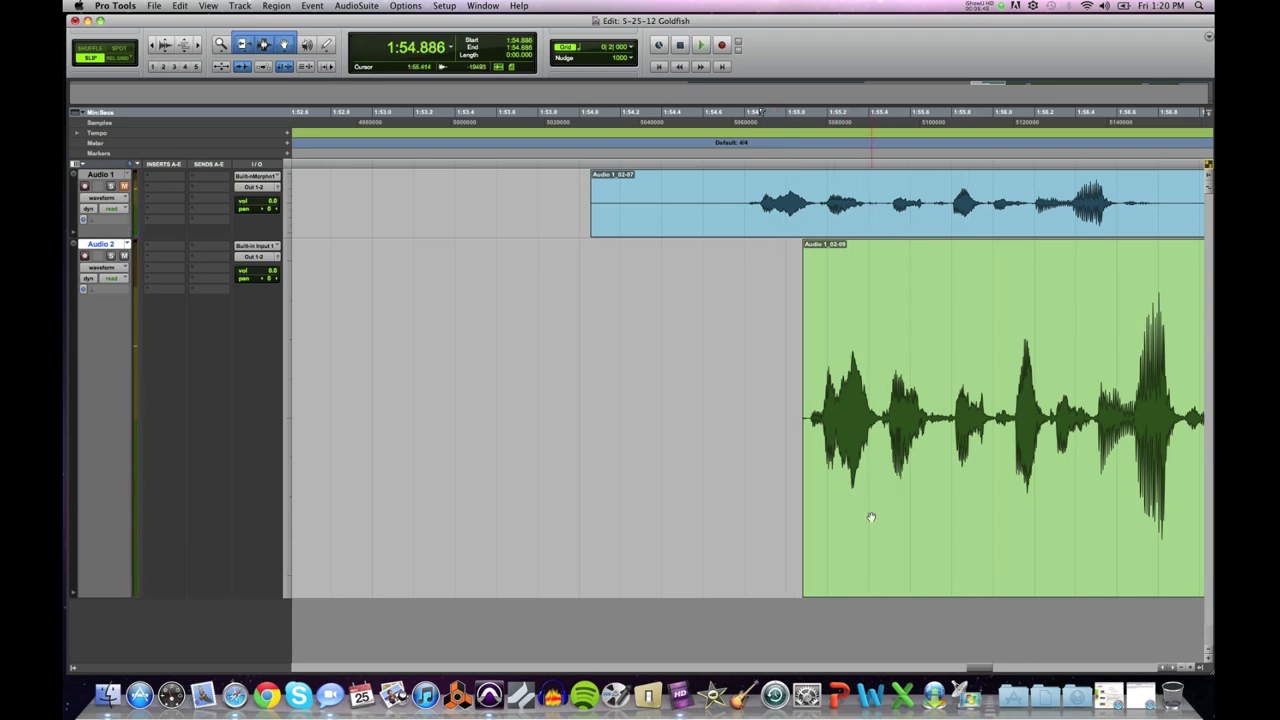
click(871, 515)
key(super+bracketright)
key(super+bracketright)
key(super+bracketright)
key(super+bracketright)
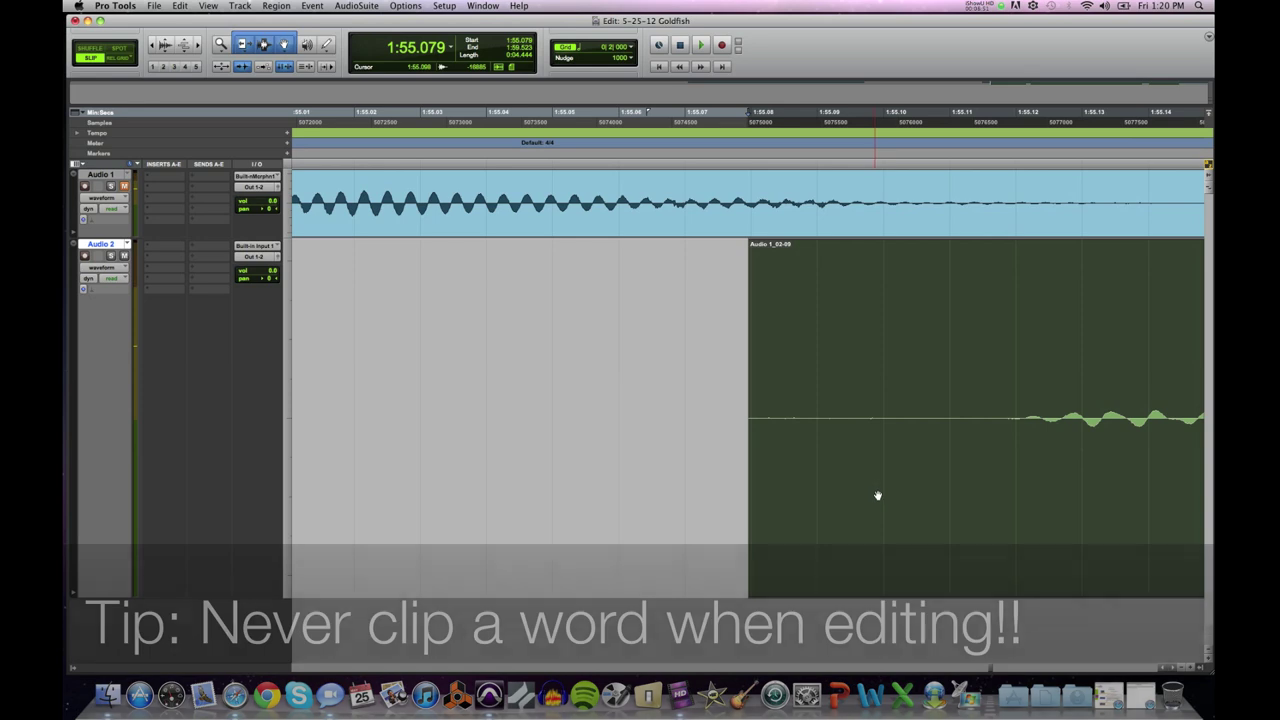
Step: Delete the lead-in from 1:55.071 to about 1:55.121 and play back the clip start
click(930, 416)
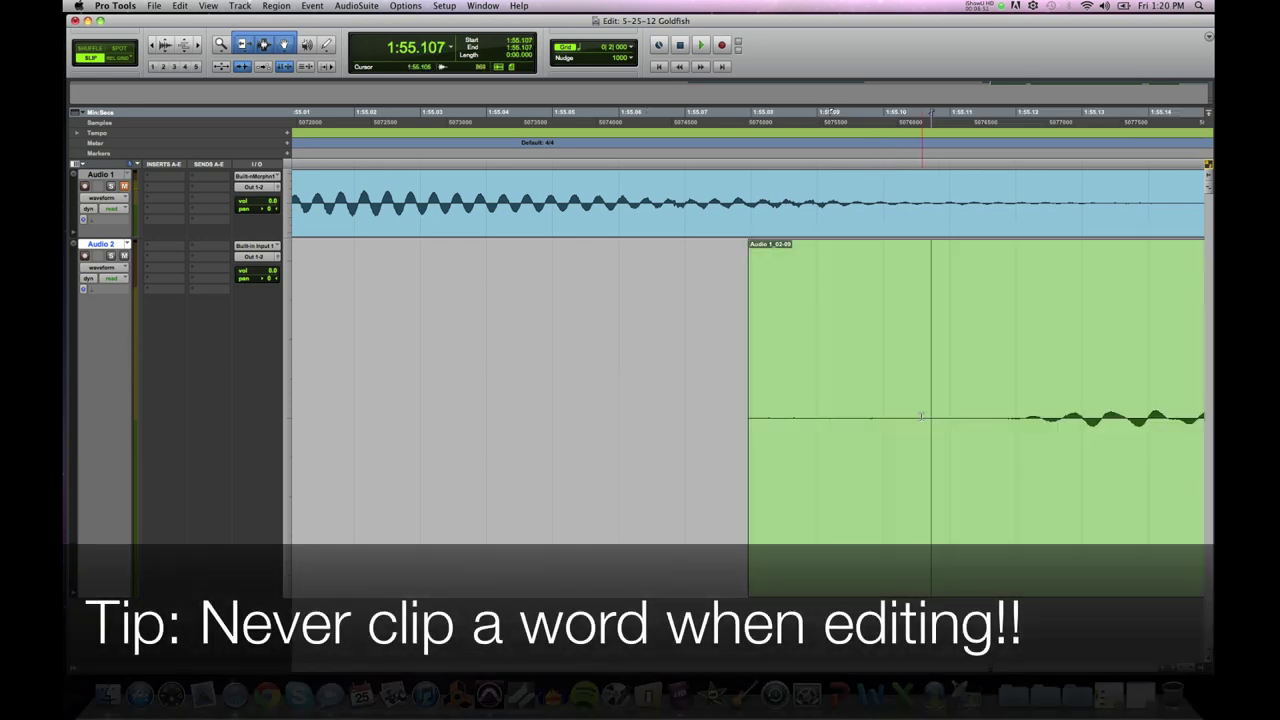
key(super+bracketleft)
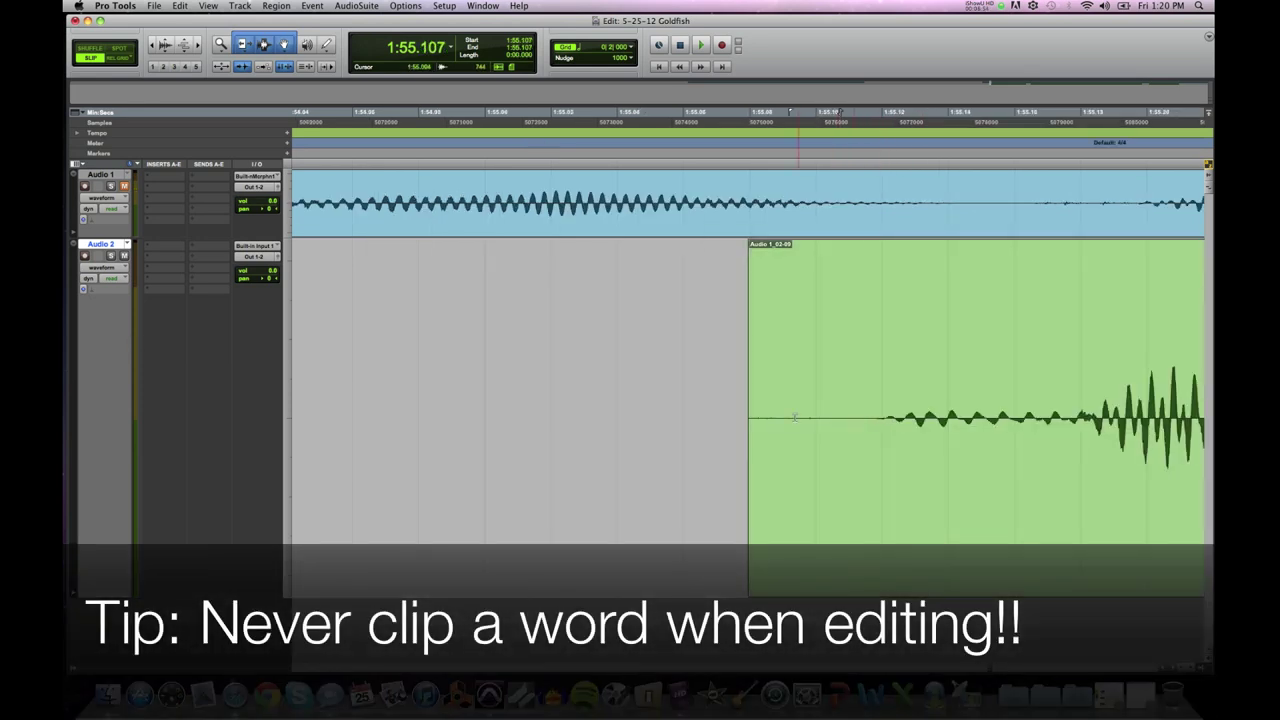
click(886, 418)
key(super+bracketright)
key(super+bracketright)
key(super+bracketright)
key(super+bracketright)
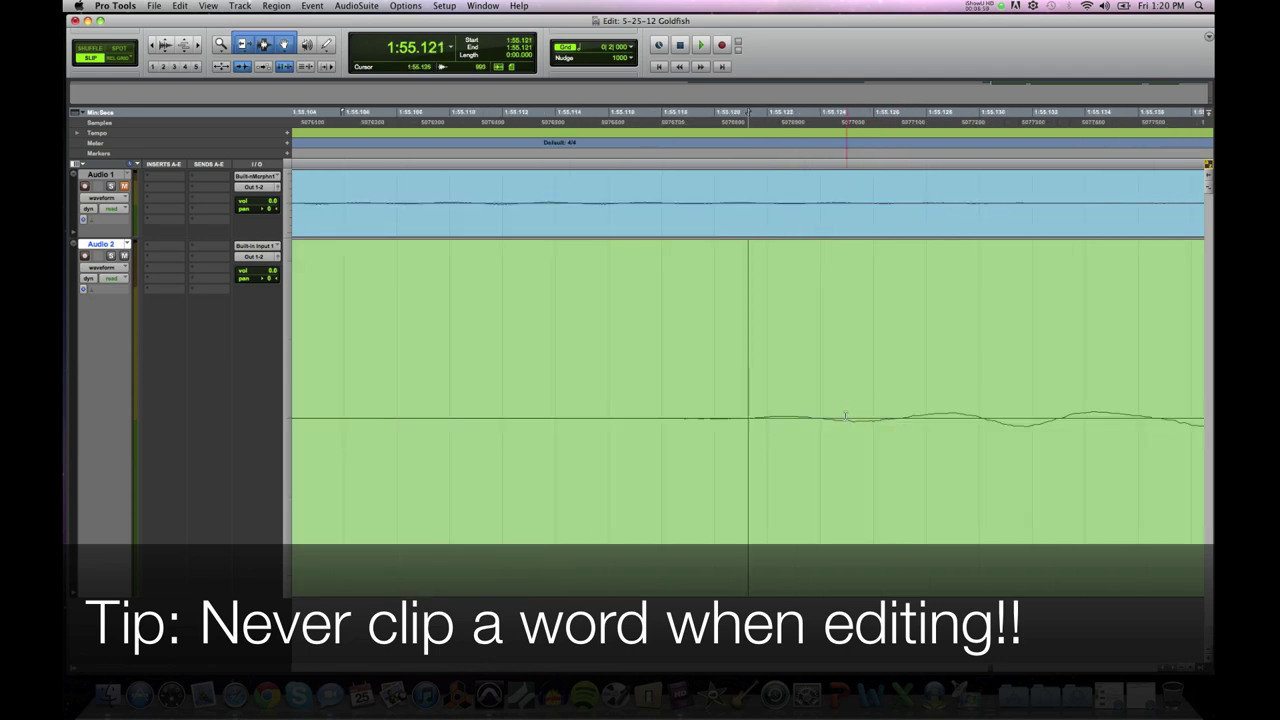
drag(1060, 412, 294, 390)
key(super+bracketleft)
key(super+bracketleft)
key(super+bracketleft)
key(super+bracketleft)
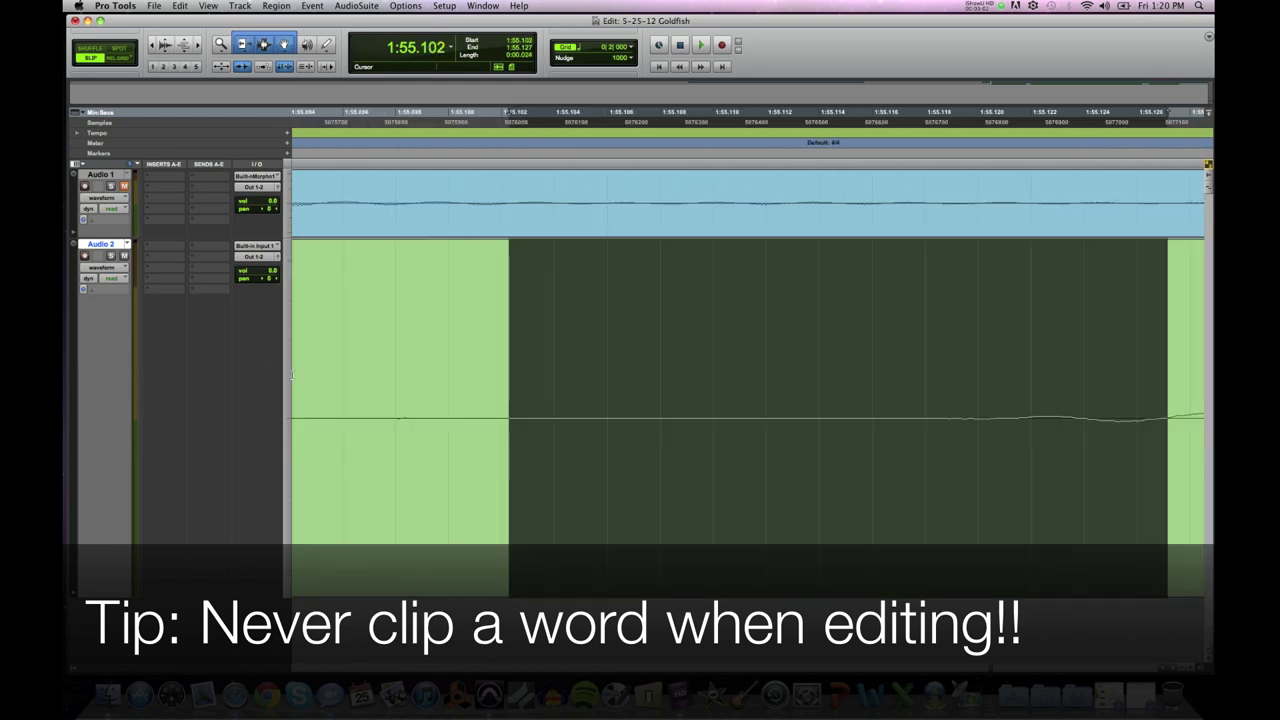
shift+click(614, 390)
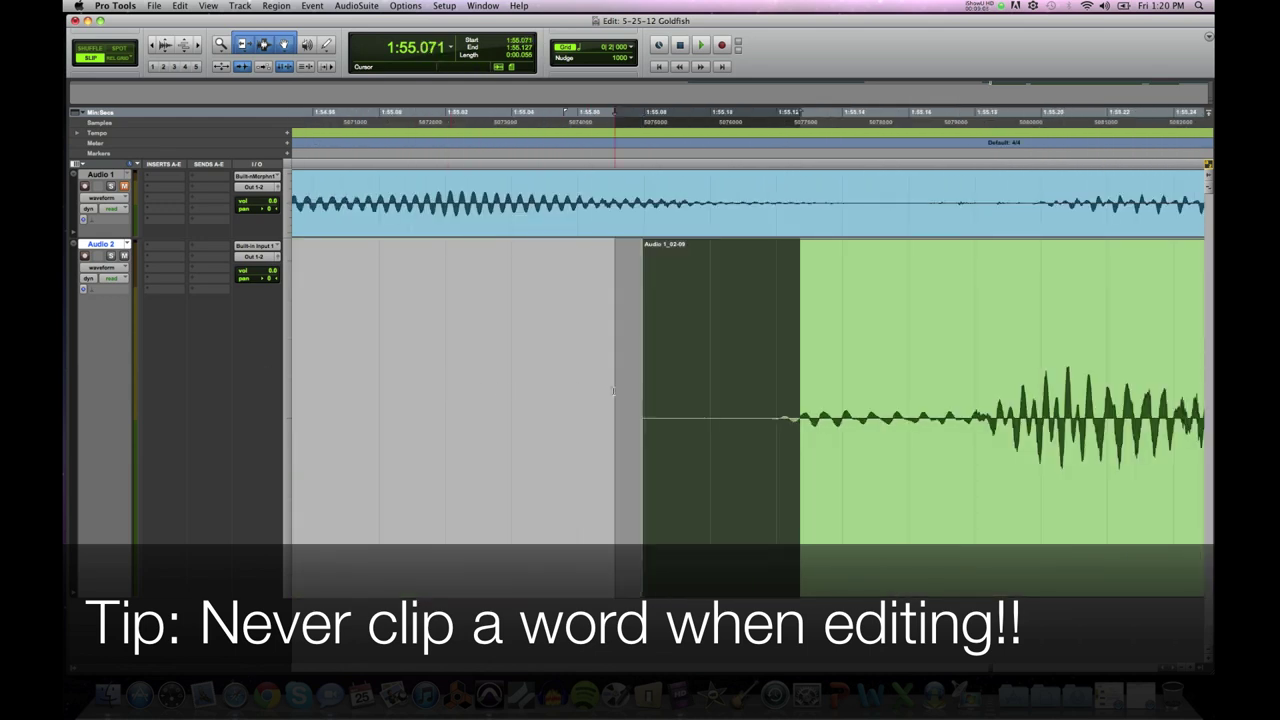
key(Delete)
key(space)
key(space)
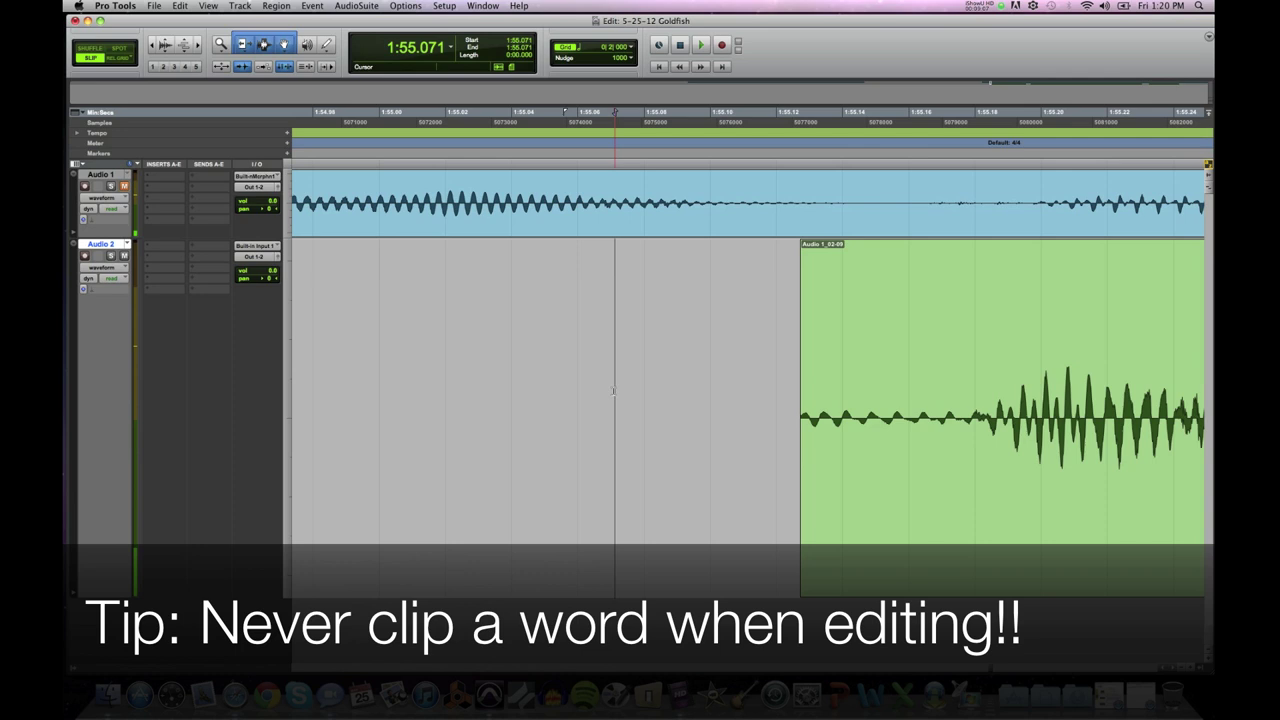
Step: Undo the cut that clipped the word and reselect the quiet lead-in from 1:55.077 to 1:55.118
key(super+z)
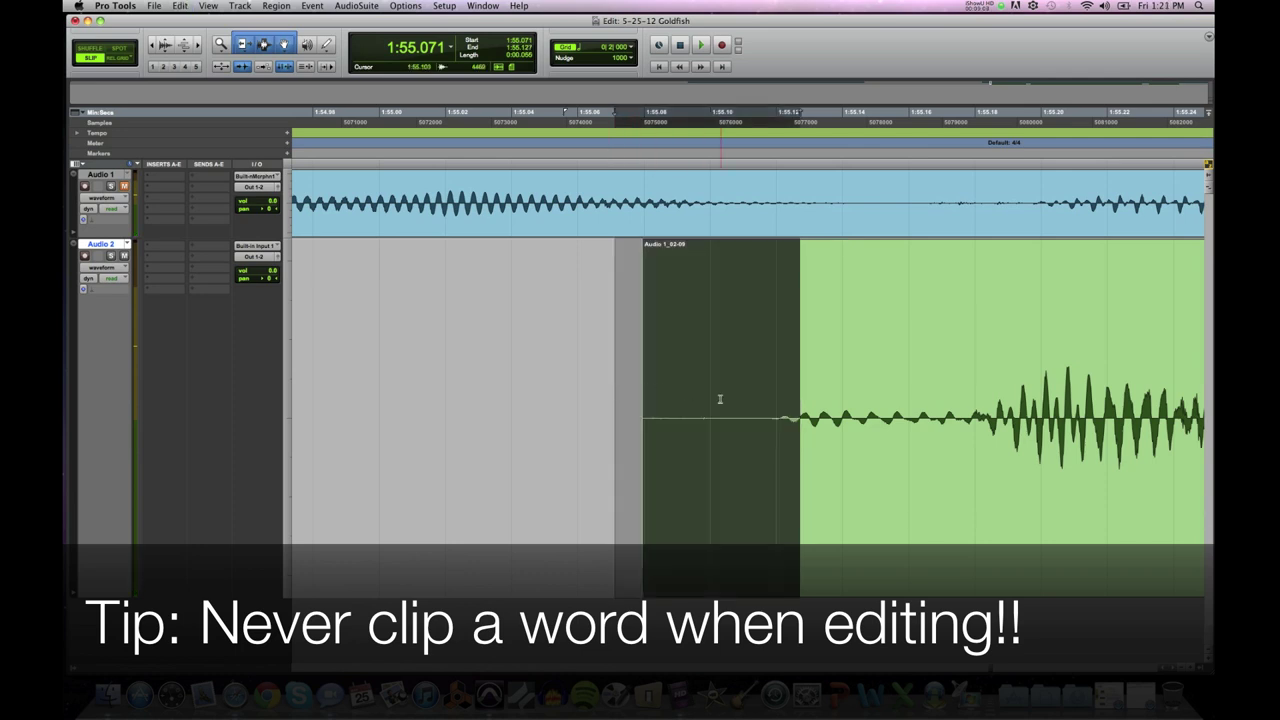
click(718, 400)
mouse_move(752, 402)
mouse_down()
mouse_move(622, 404)
mouse_move(762, 408)
mouse_up()
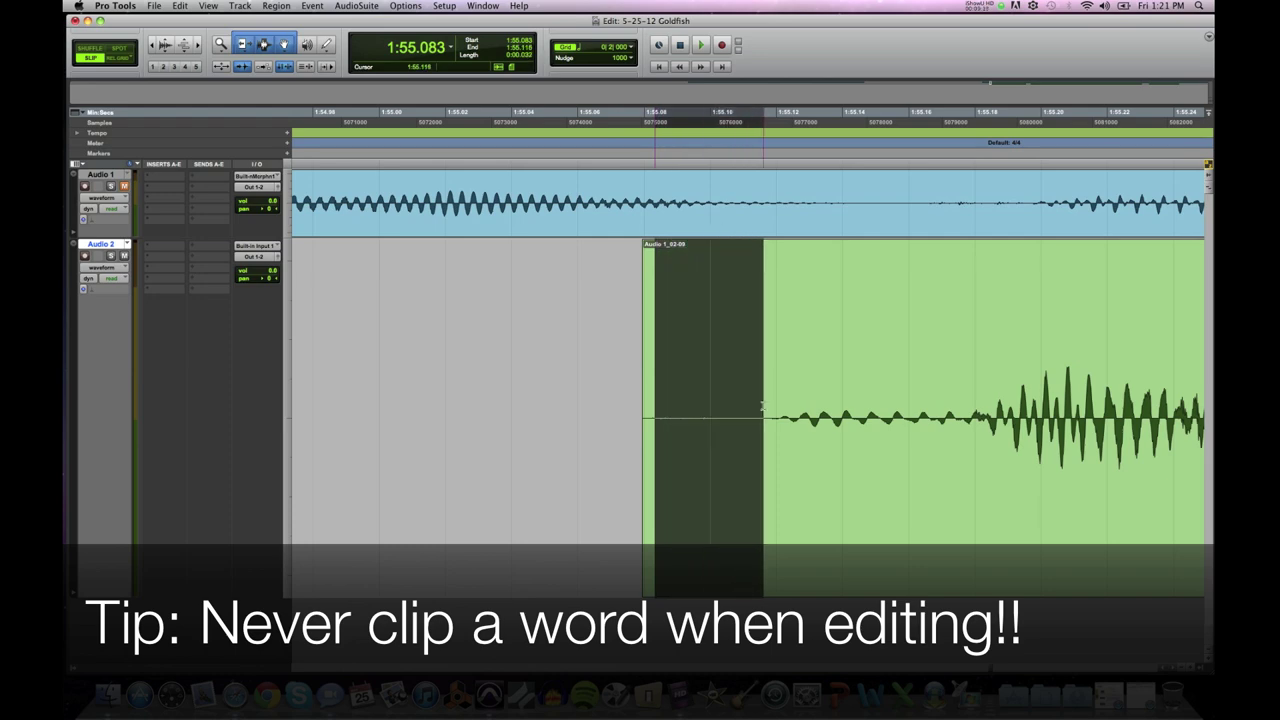
drag(762, 408, 635, 407)
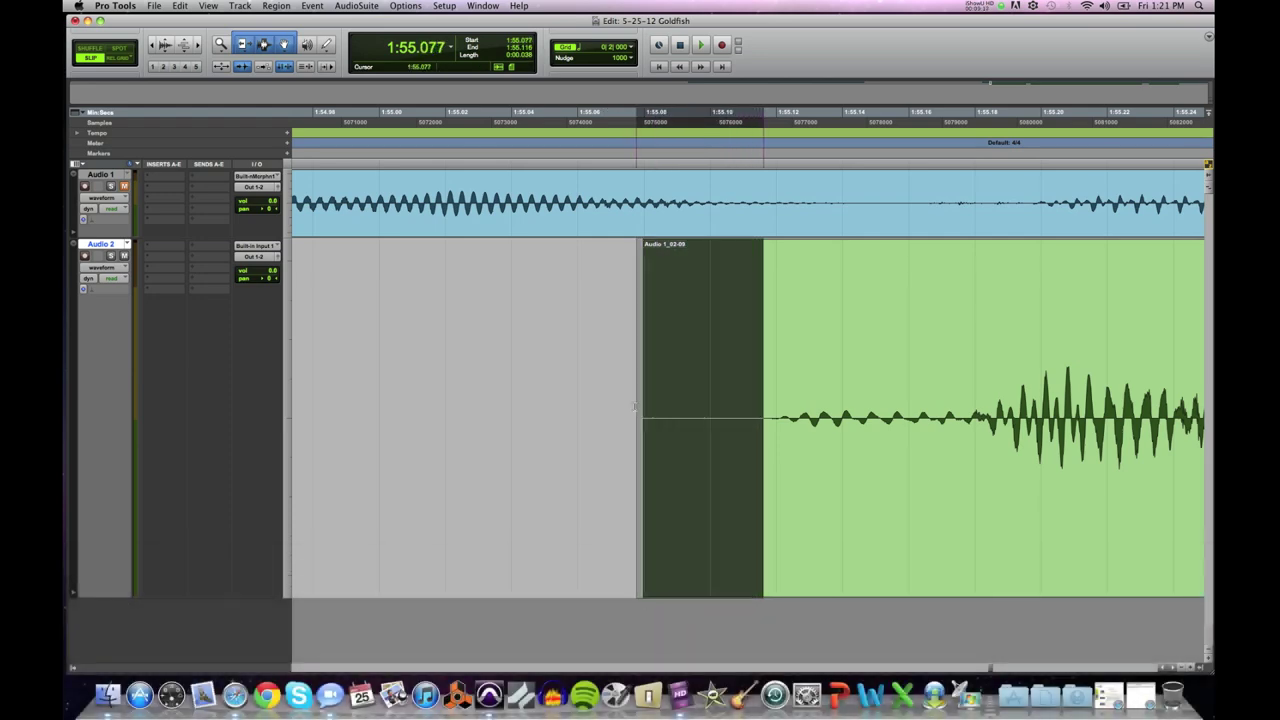
Step: Delete the lead-in spans from 1:55.051 through 1:55.143, playing back after each cut
drag(960, 410, 549, 410)
key(Delete)
key(space)
key(space)
drag(1040, 415, 852, 413)
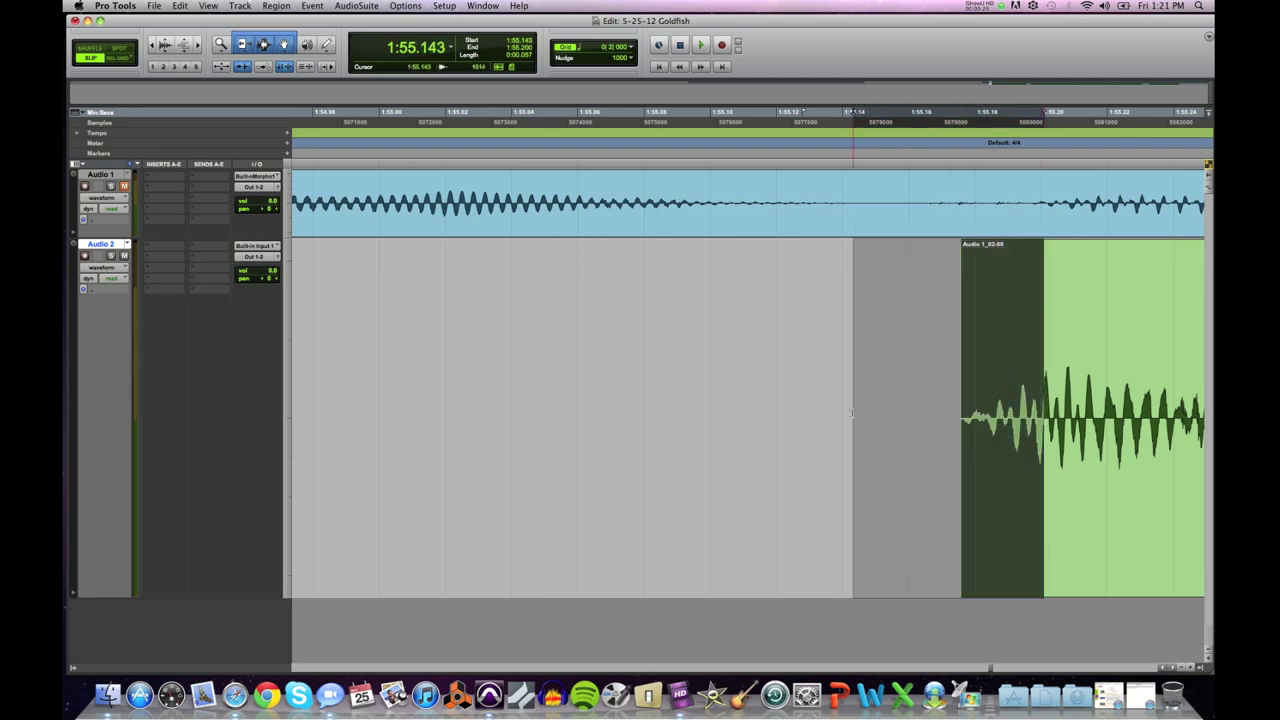
key(Delete)
key(space)
key(space)
key(space)
key(space)
key(space)
key(space)
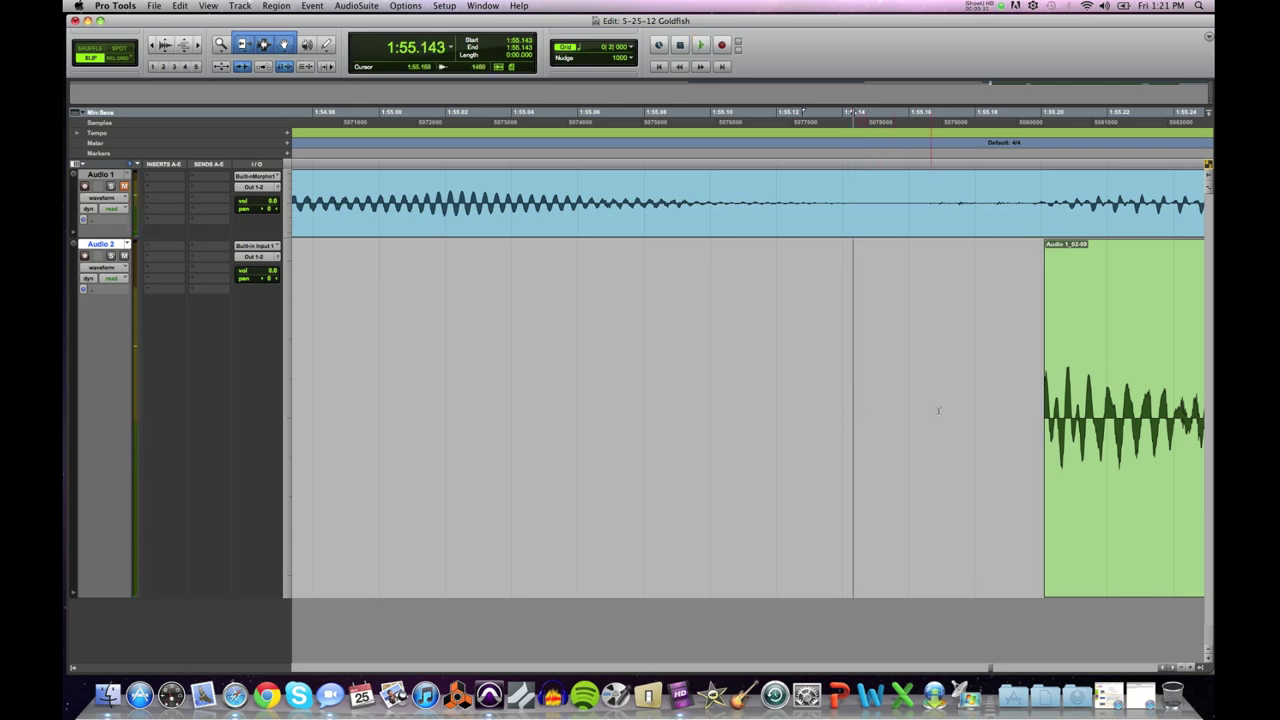
Step: Trim the Audio 1_02-09 clip's start back out toward 1:55.132
double_click(1100, 410)
shift+click(1005, 410)
drag(996, 410, 893, 410)
drag(817, 410, 724, 413)
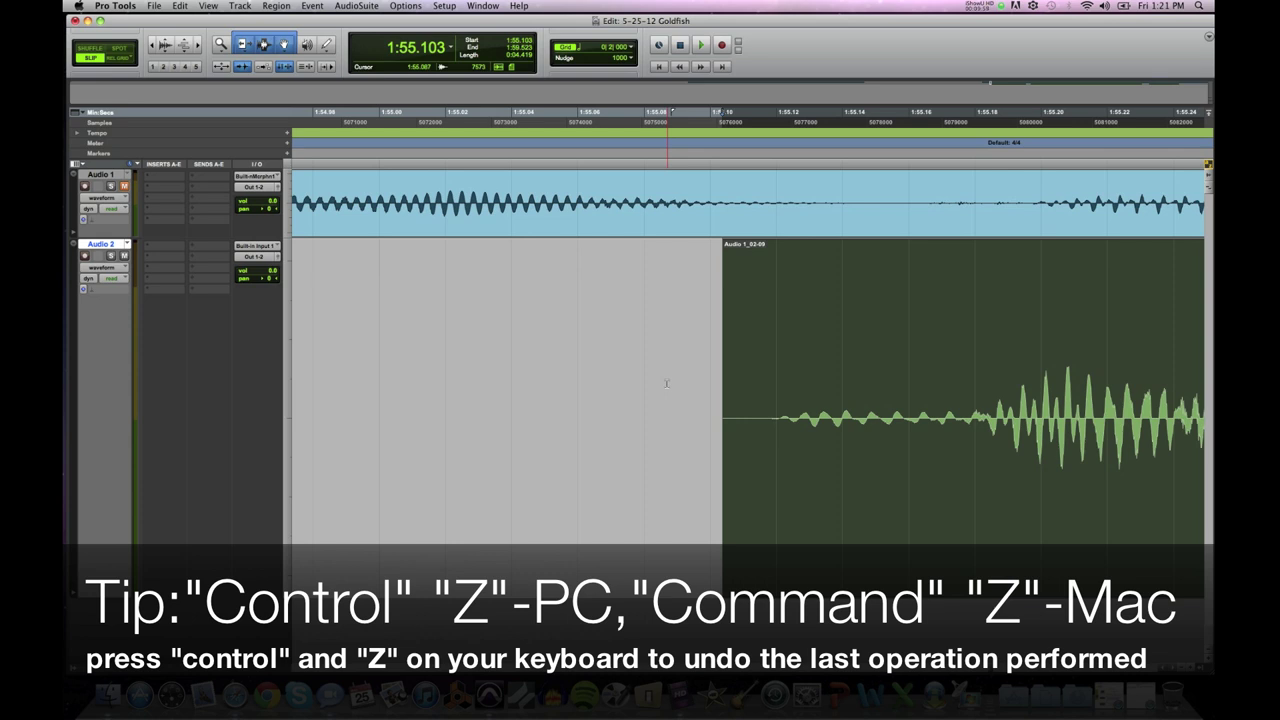
Step: Undo the trial nudge of the Audio 2 clip and clear the selection
key(super+z)
key(super+z)
key(super+z)
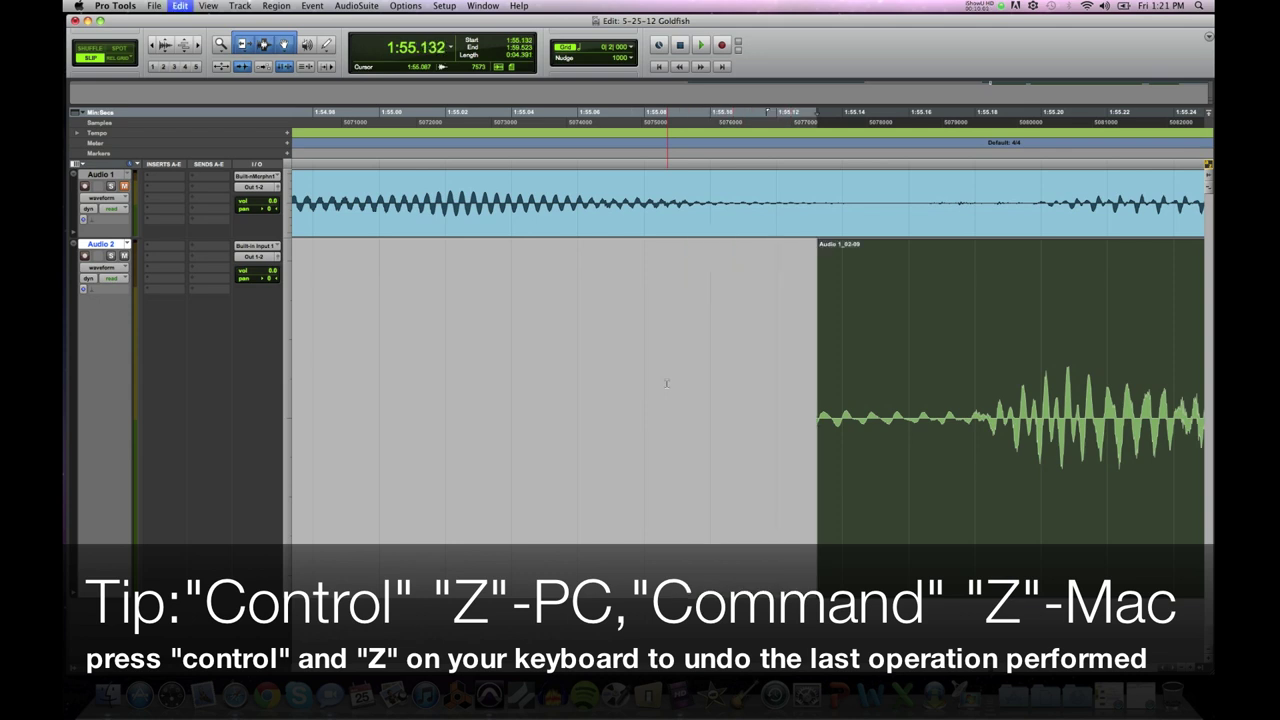
key(super+z)
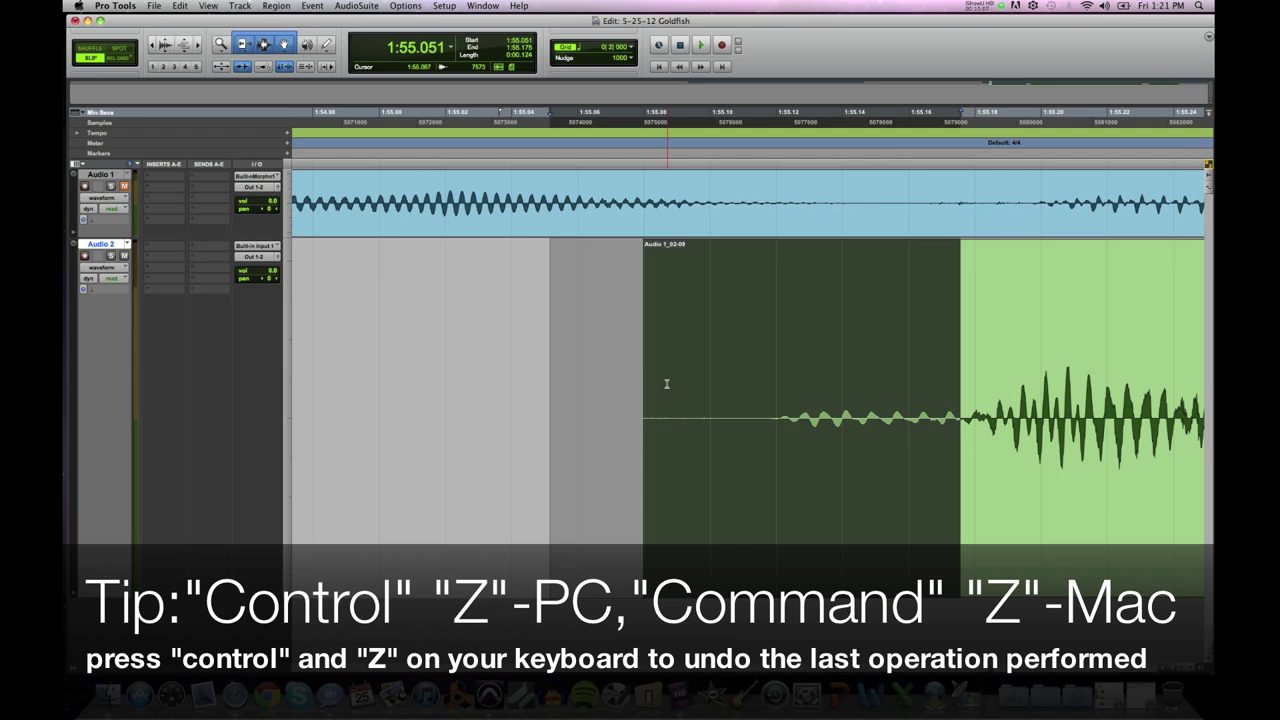
click(666, 384)
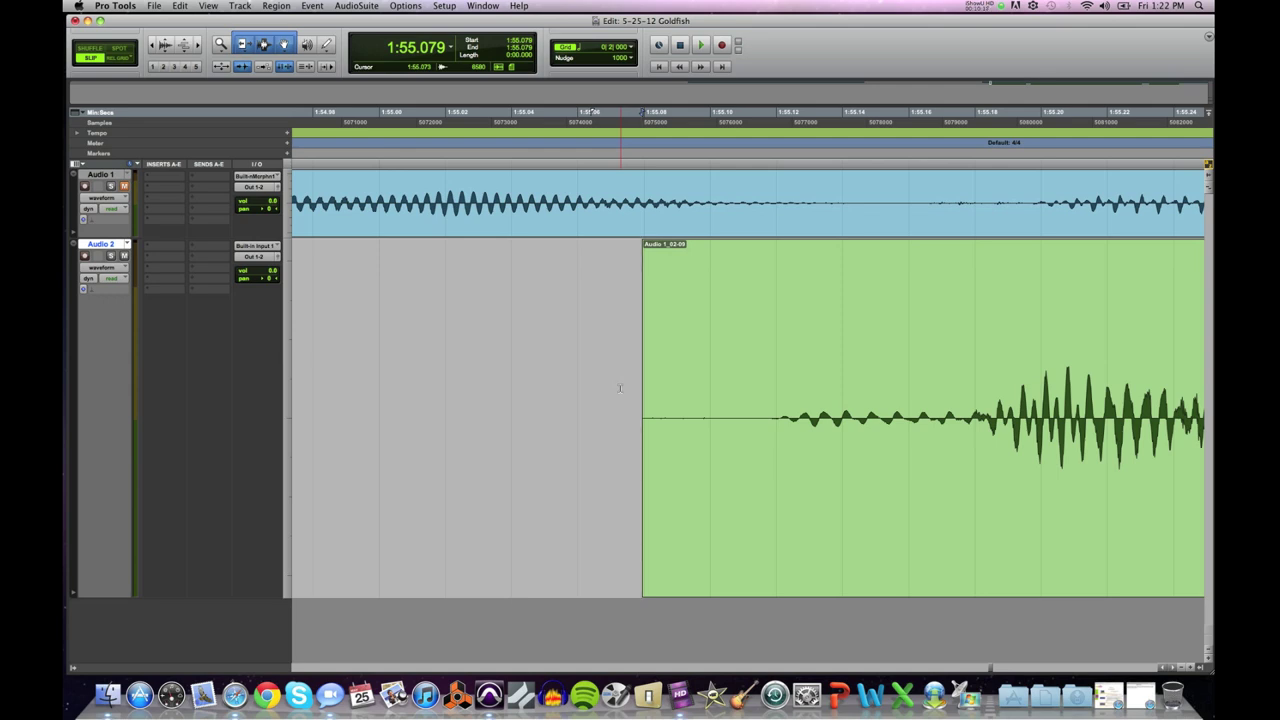
Step: Cut three silences between words on Audio 2, then undo to restore one continuous clip
key(super+bracketleft)
key(super+bracketleft)
key(super+bracketleft)
key(super+bracketleft)
drag(770, 390, 785, 390)
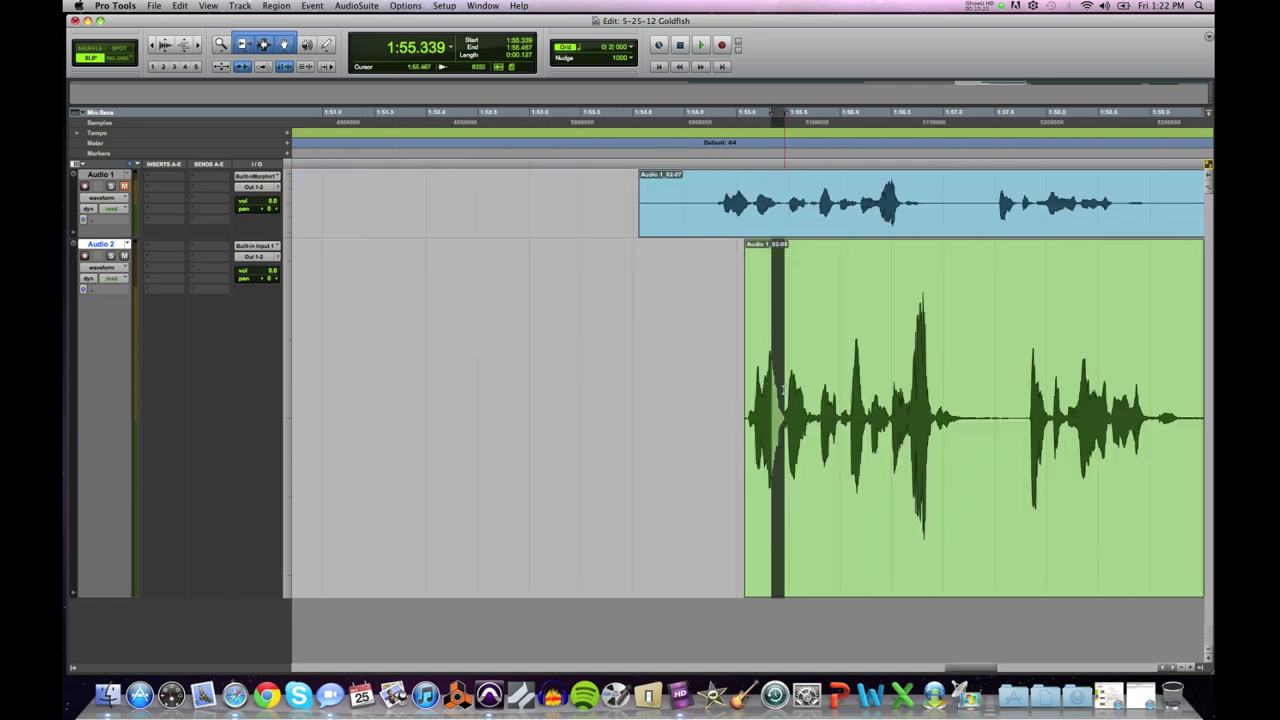
key(Delete)
drag(906, 390, 946, 390)
key(Delete)
drag(1057, 381, 1095, 381)
key(Delete)
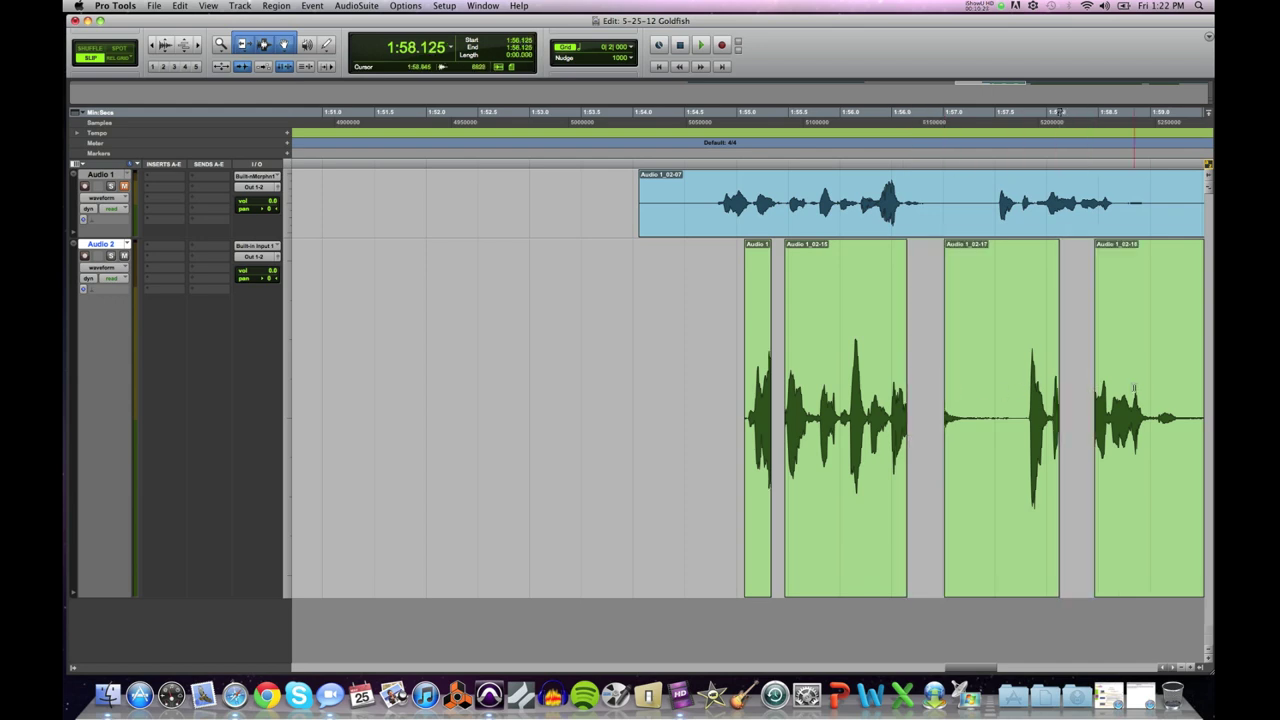
key(super+z)
key(super+z)
key(super+z)
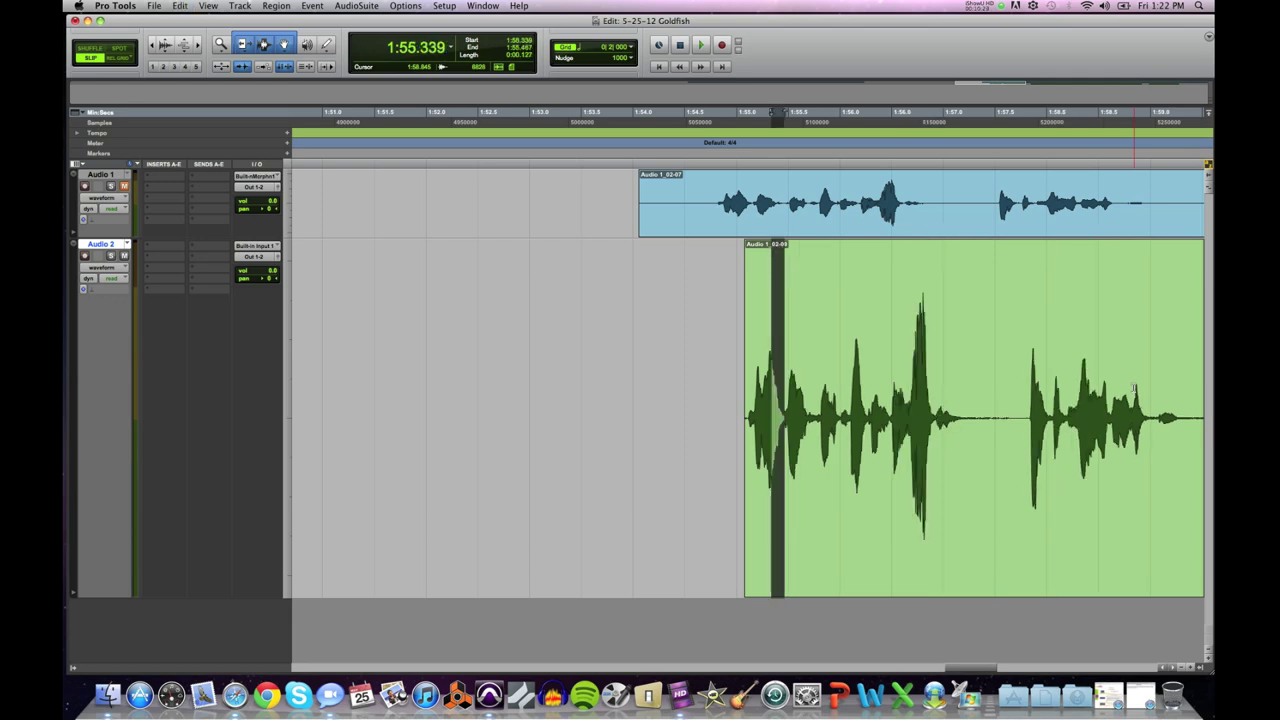
Step: Delete two silences between words again and select the separated word clips
click(874, 379)
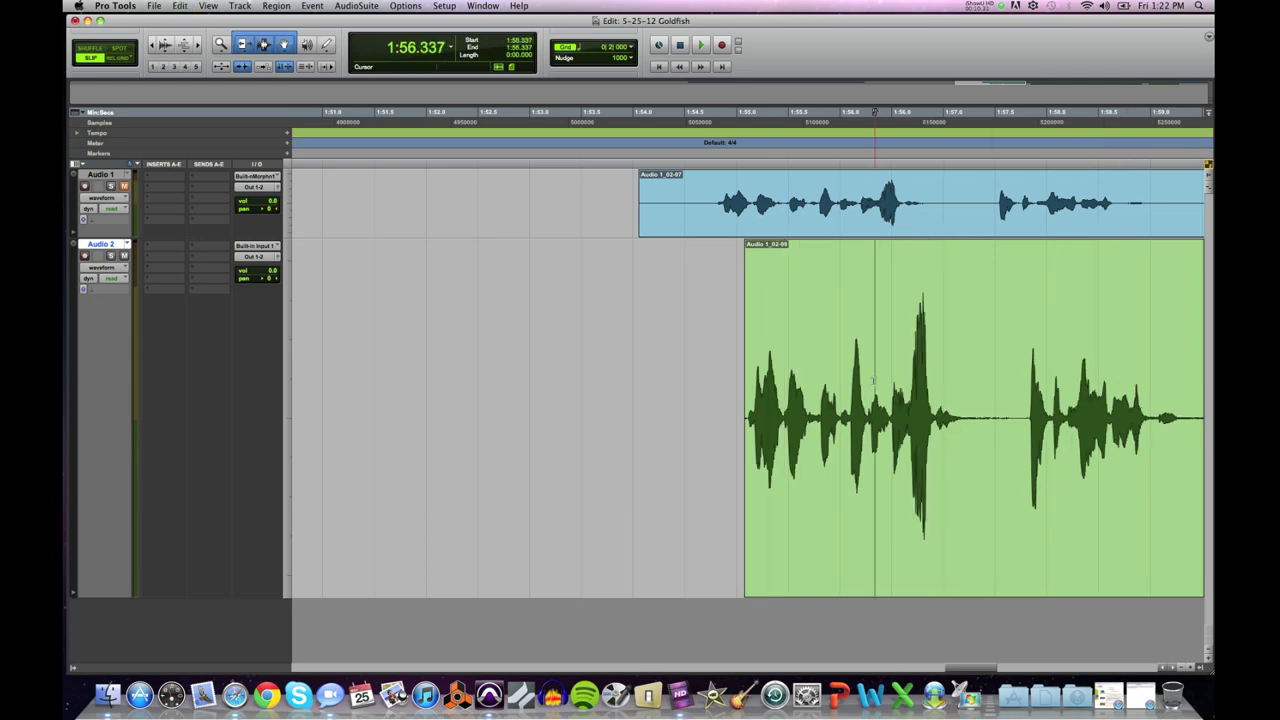
click(716, 370)
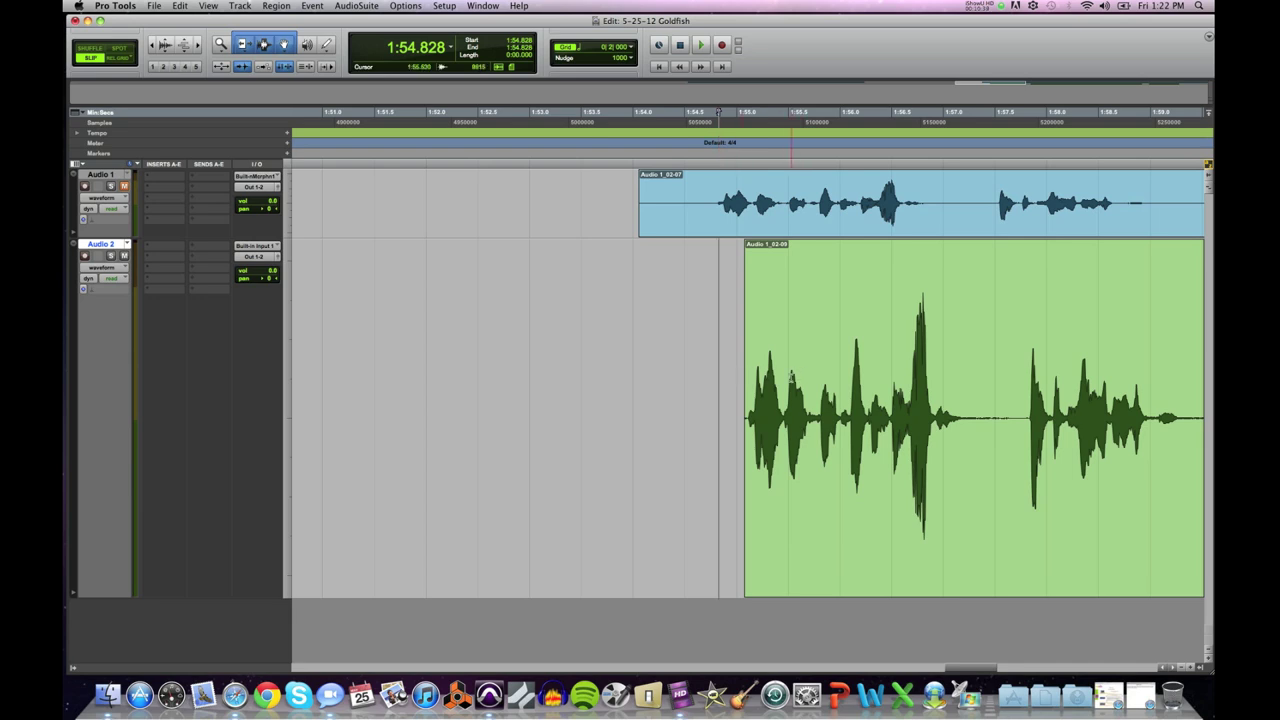
drag(790, 376, 815, 376)
key(Delete)
key(Delete)
drag(958, 400, 1127, 396)
key(Delete)
key(Delete)
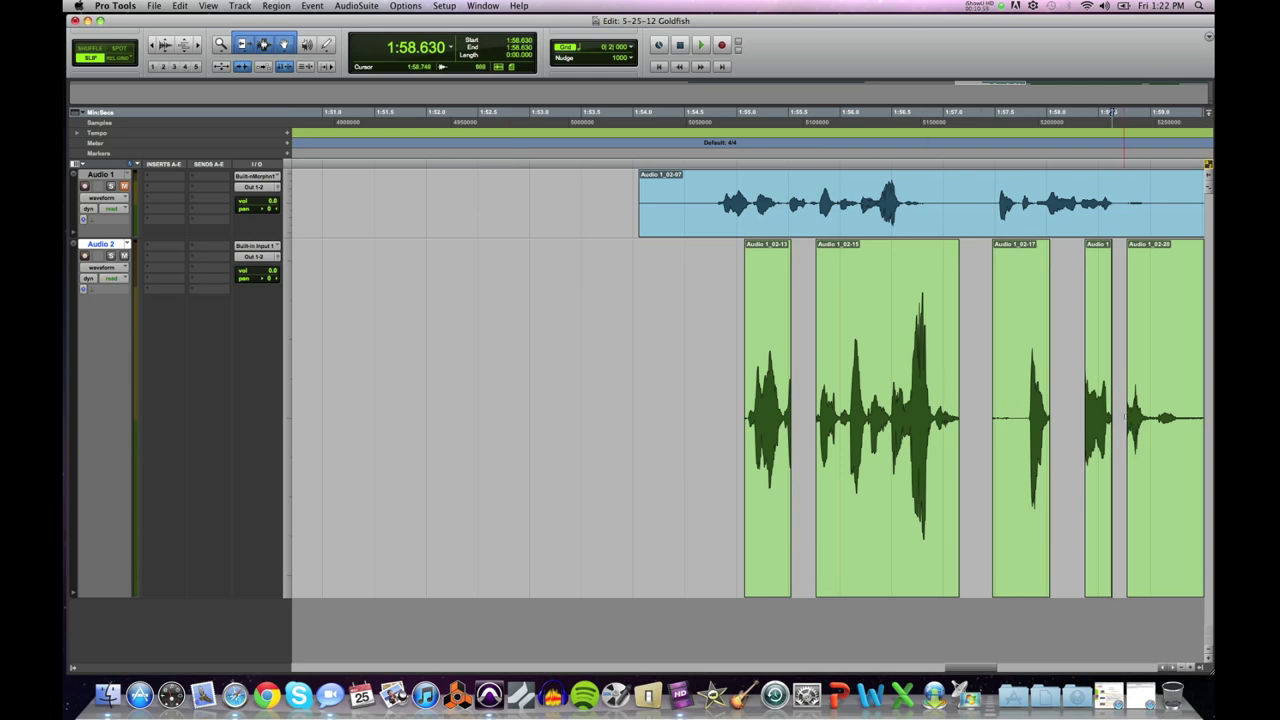
drag(1126, 415, 743, 413)
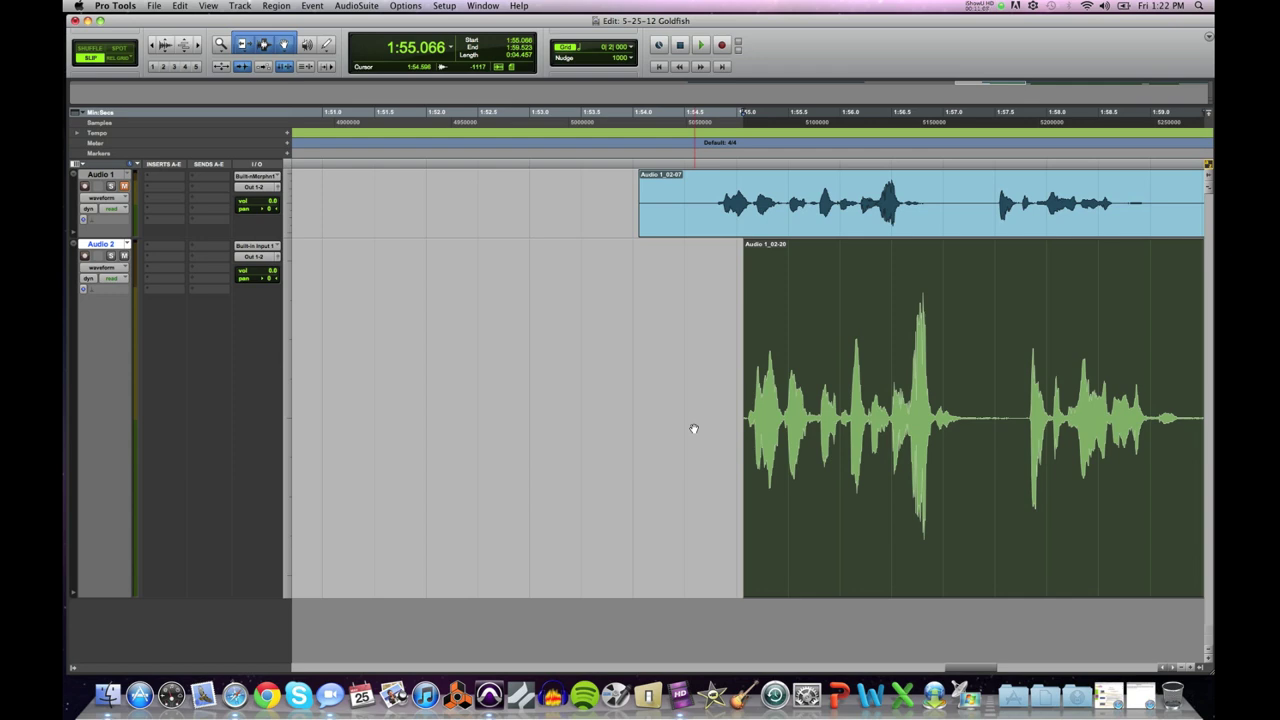
Step: Remove two more silences, then settle clip Audio 1_02-24's start at about 1:55.067
drag(868, 378, 890, 374)
key(Delete)
drag(990, 392, 1034, 392)
key(Delete)
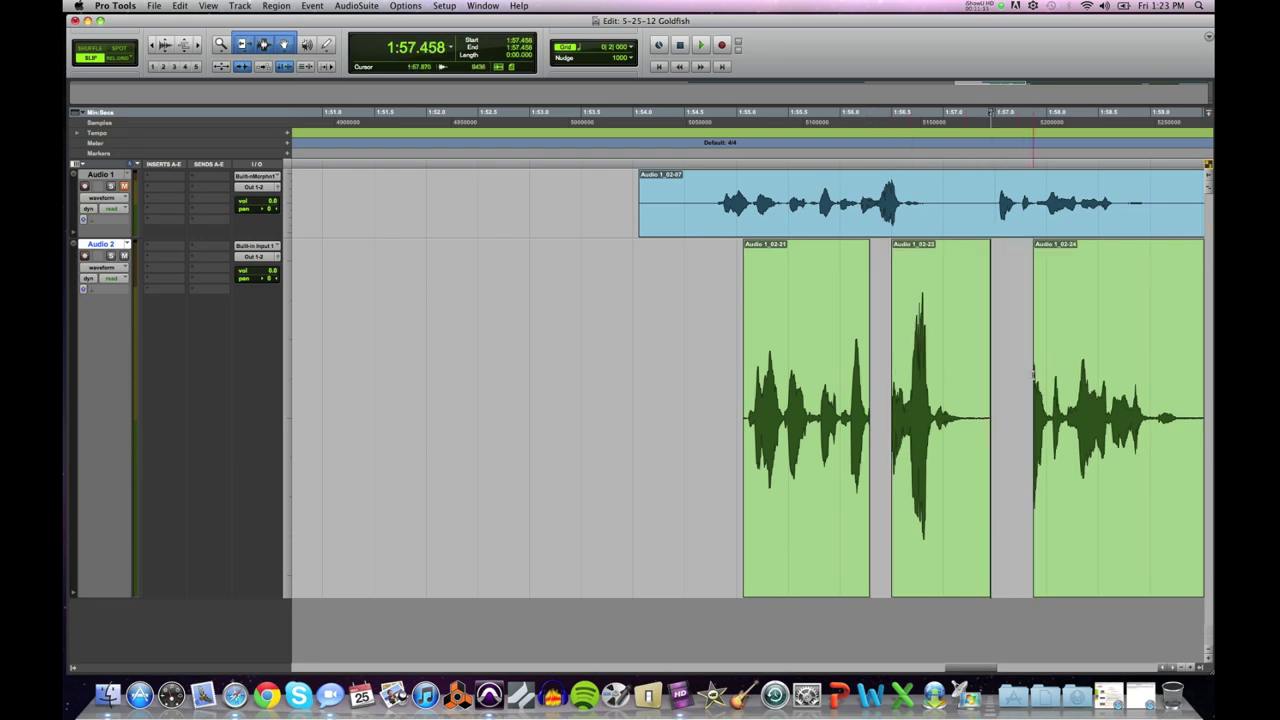
click(1036, 394)
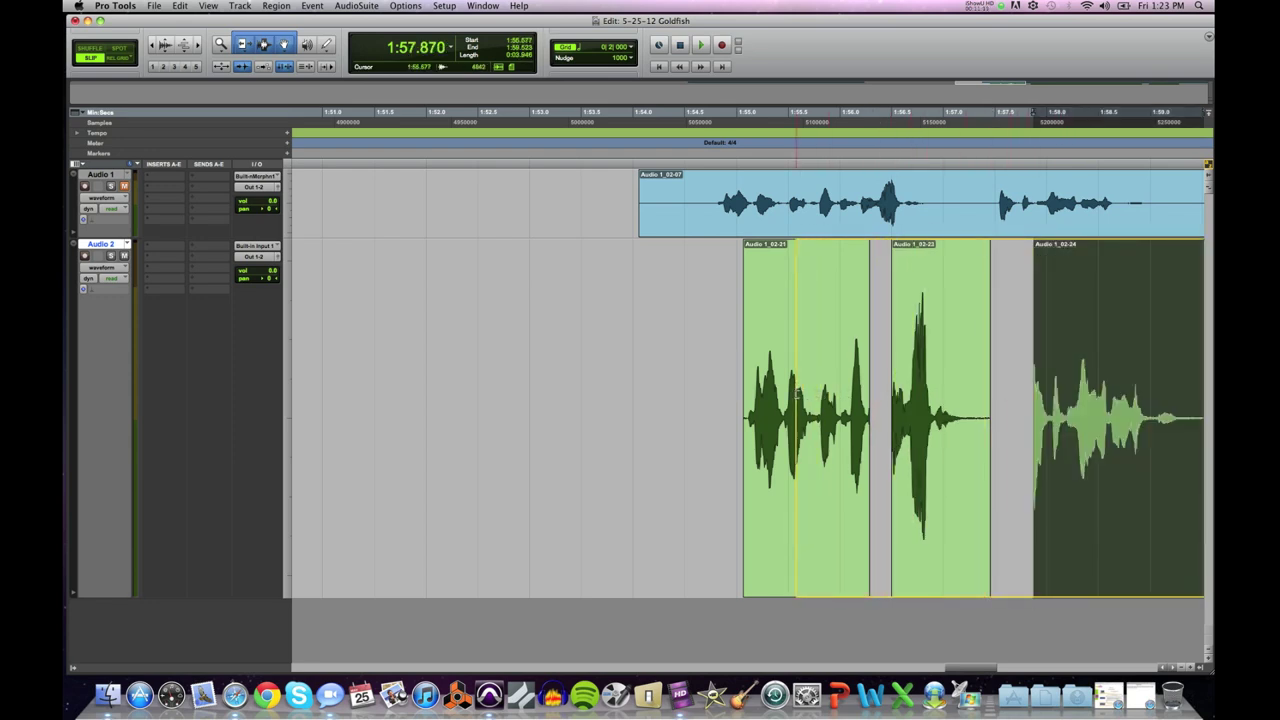
drag(742, 397, 742, 397)
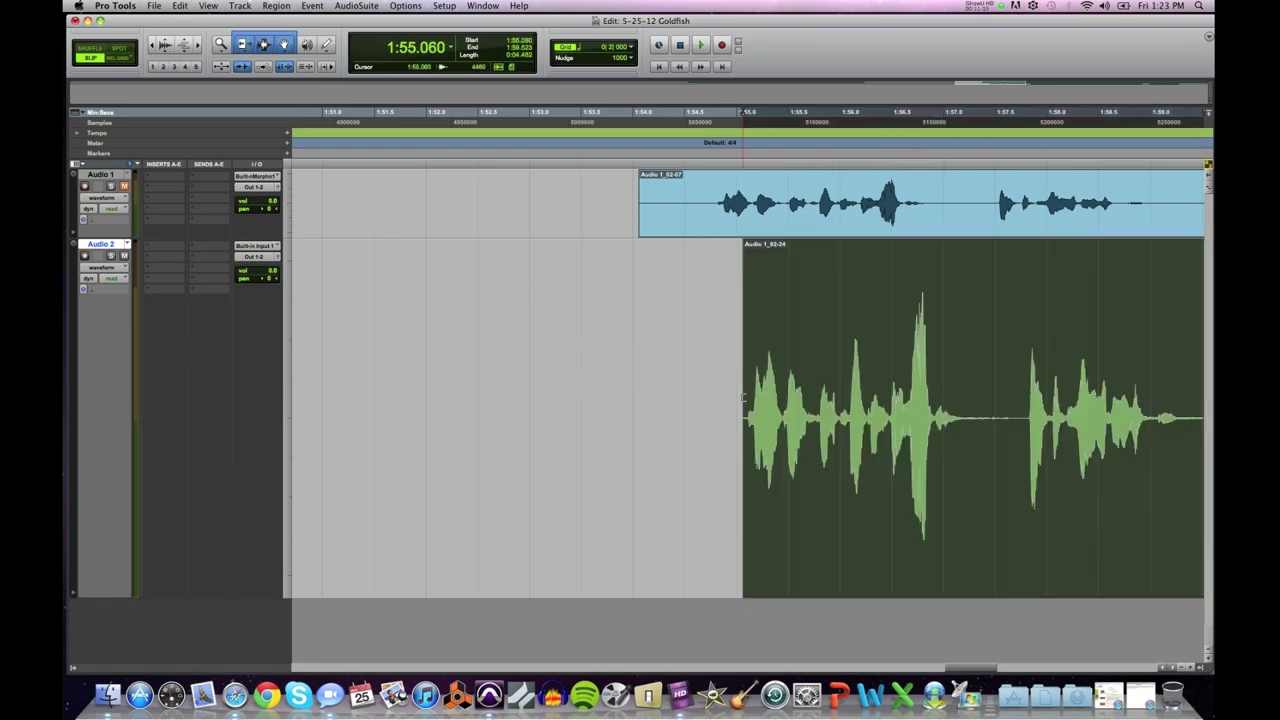
scroll(742, 397, up, 6)
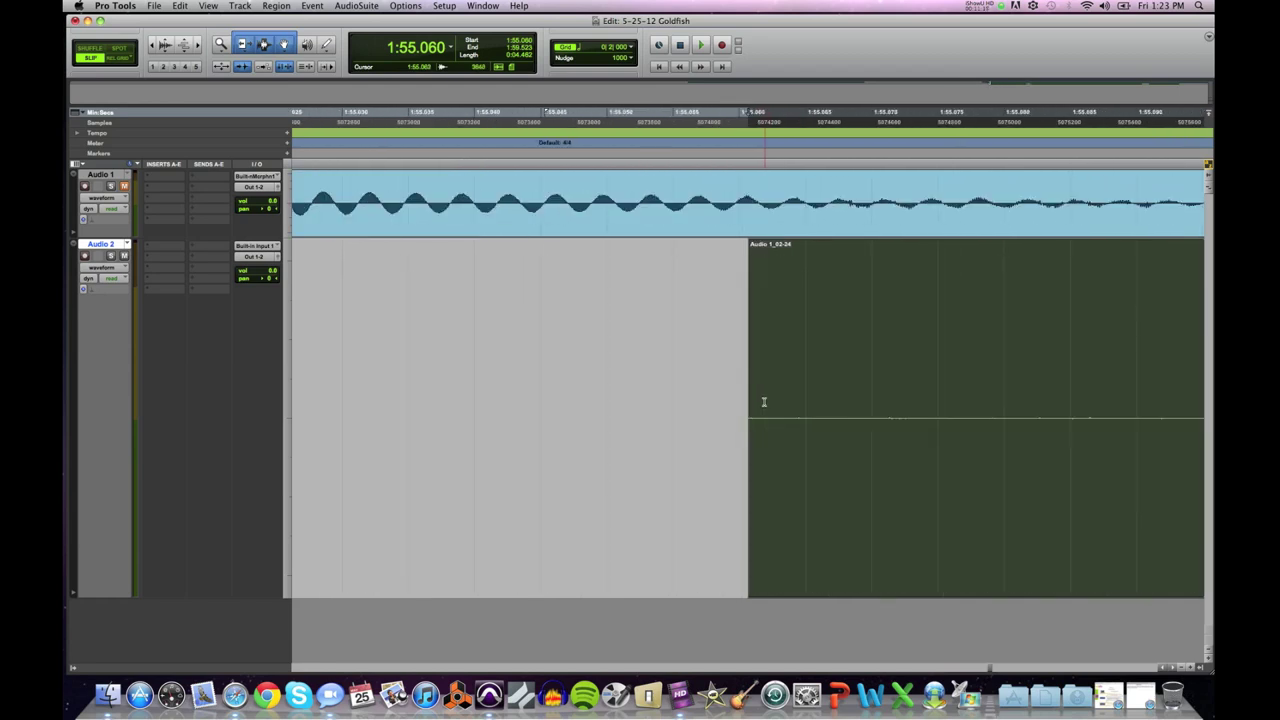
key(super+z)
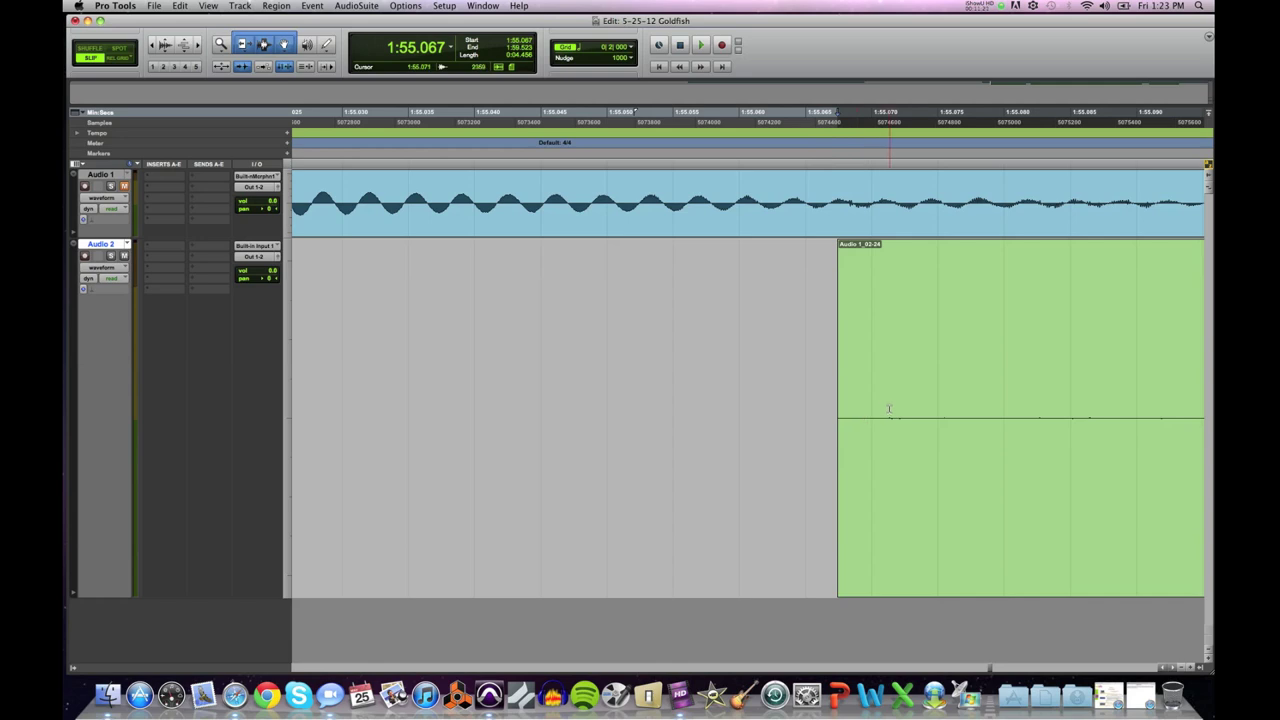
click(889, 409)
key(super+z)
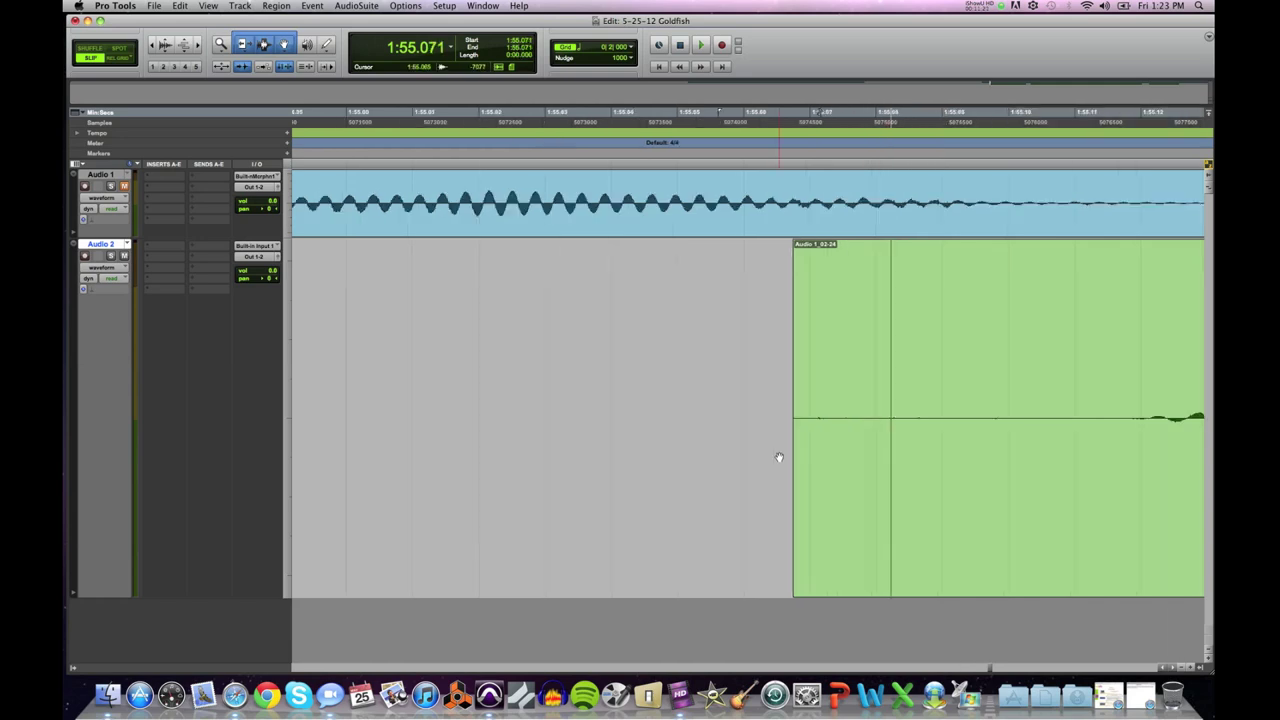
scroll(779, 457, down, 6)
click(710, 362)
scroll(712, 364, up, 3)
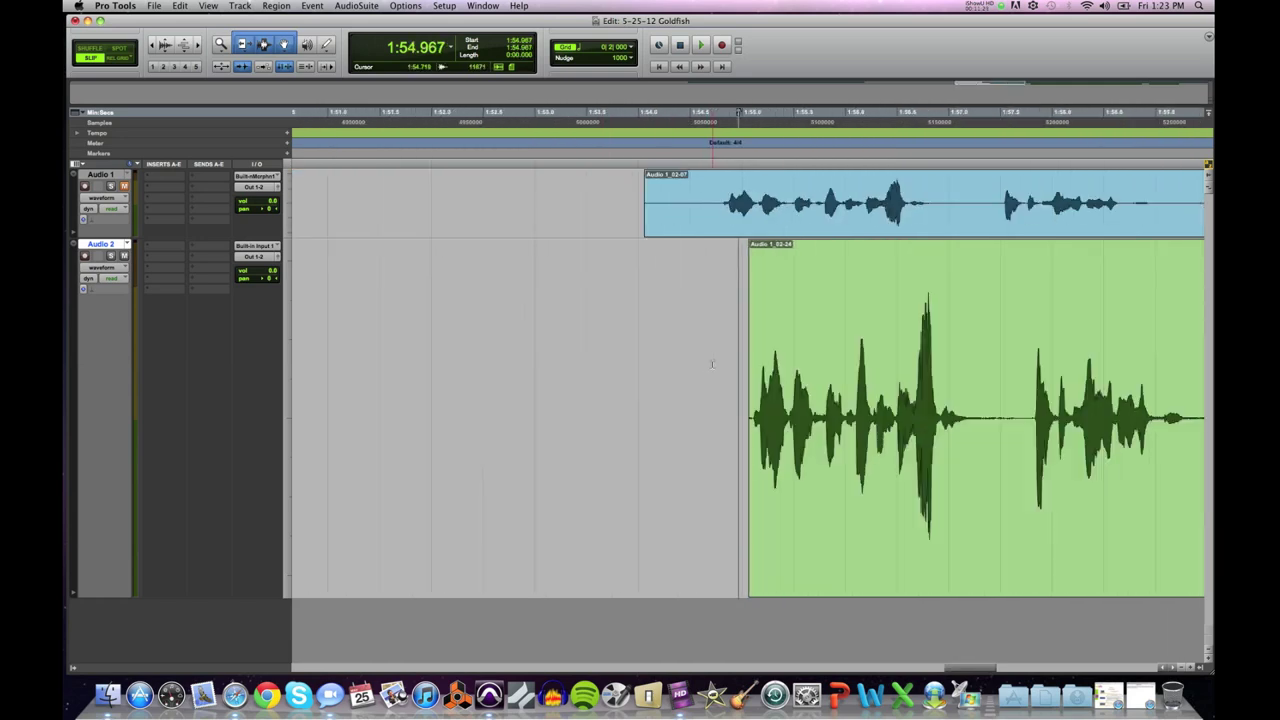
scroll(713, 364, down, 1)
click(731, 364)
key(space)
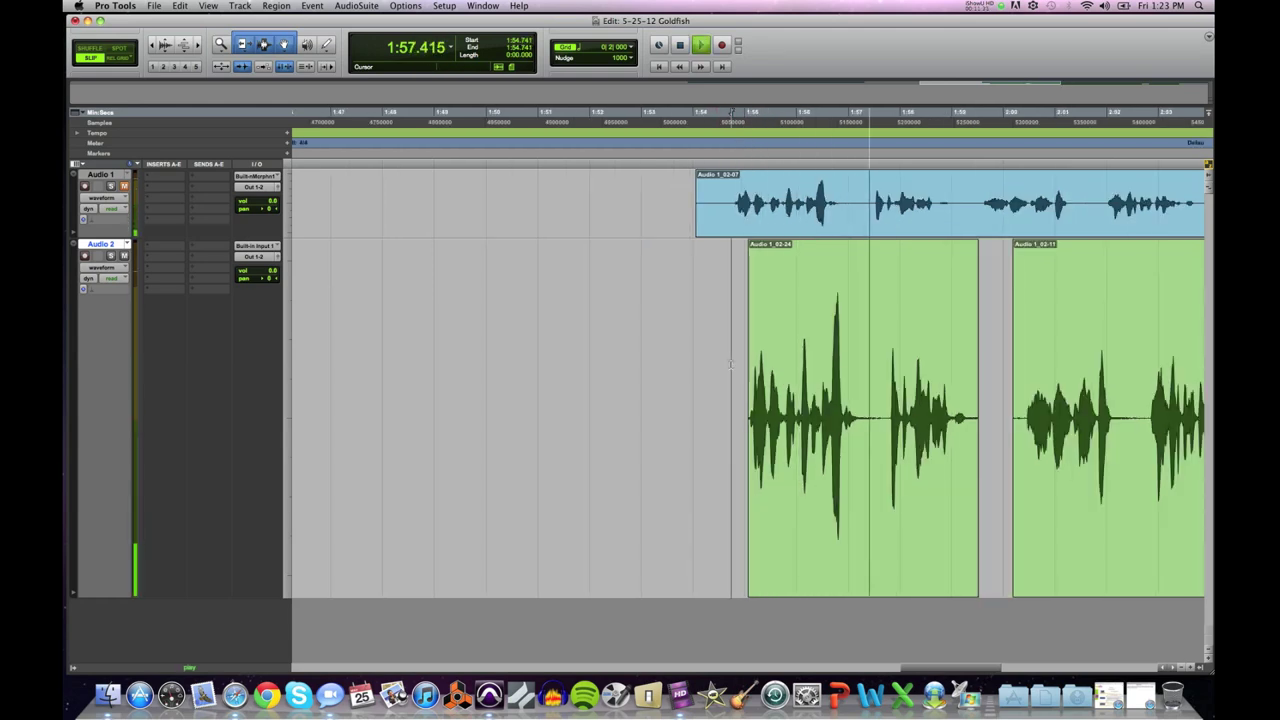
key(space)
drag(857, 381, 886, 381)
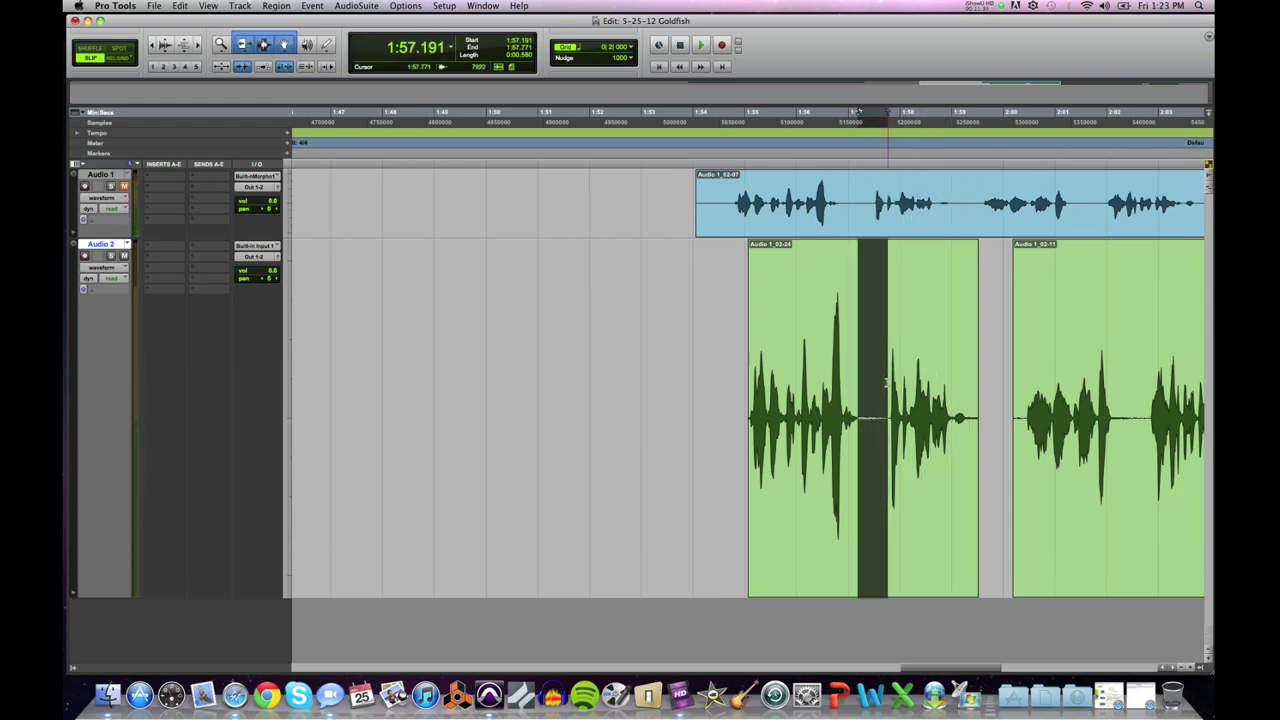
drag(808, 385, 920, 400)
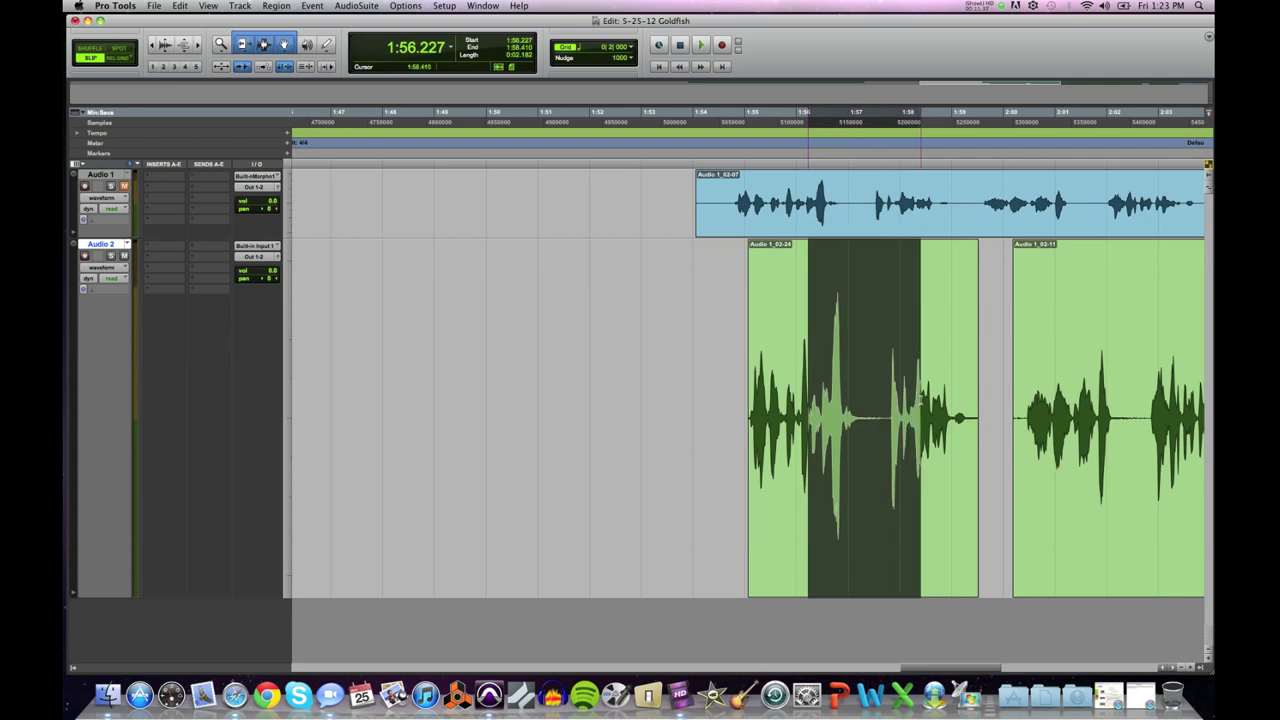
click(745, 404)
key(space)
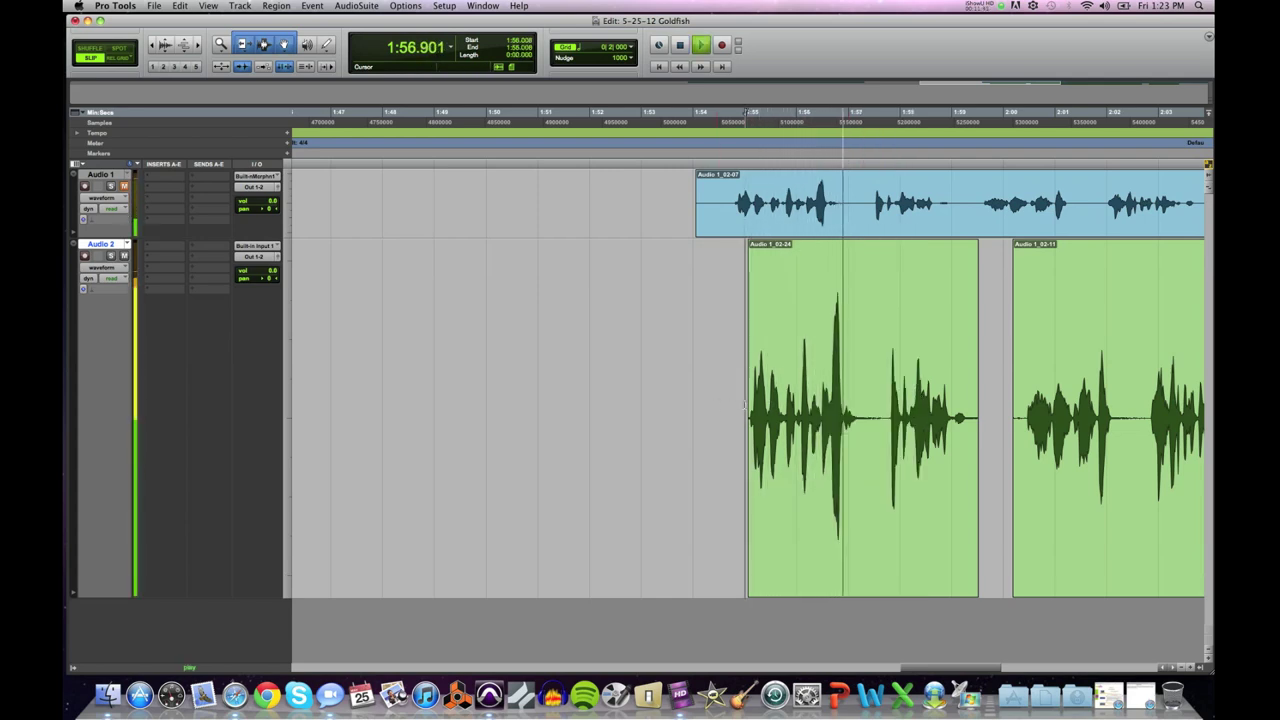
key(space)
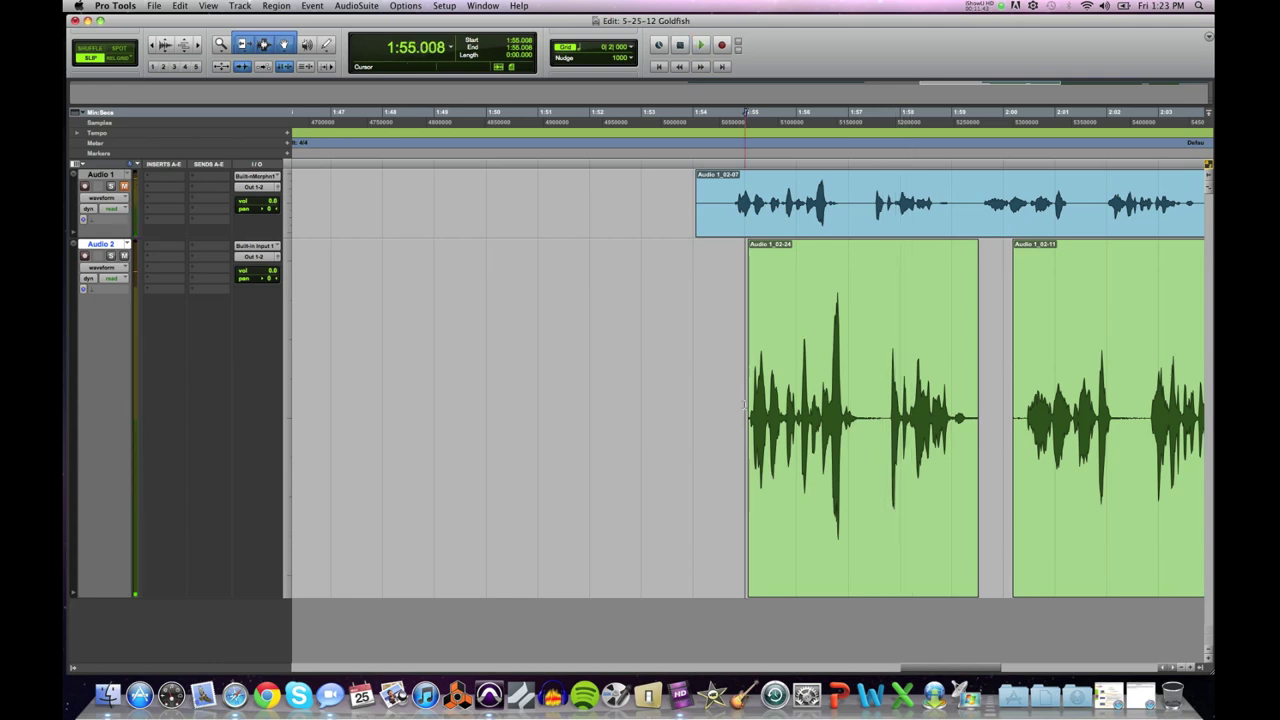
click(883, 412)
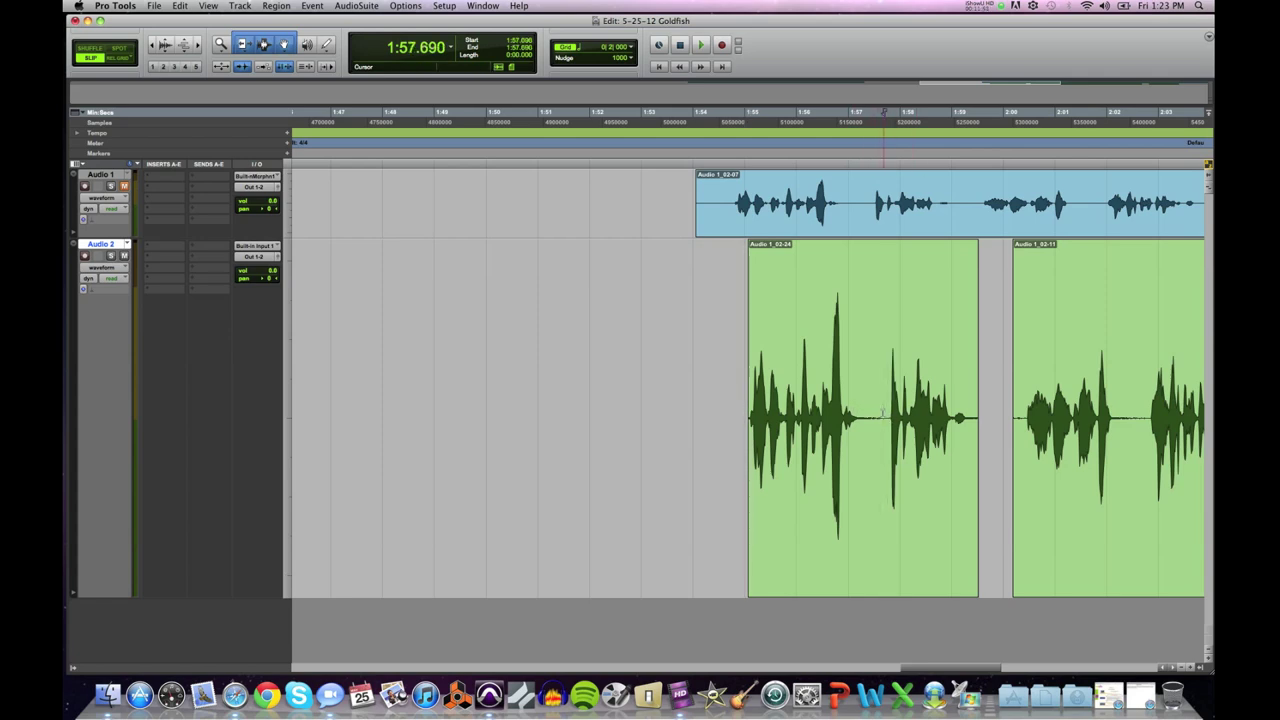
click(884, 412)
key(super+bracketright)
key(super+bracketright)
key(super+bracketright)
key(super+bracketright)
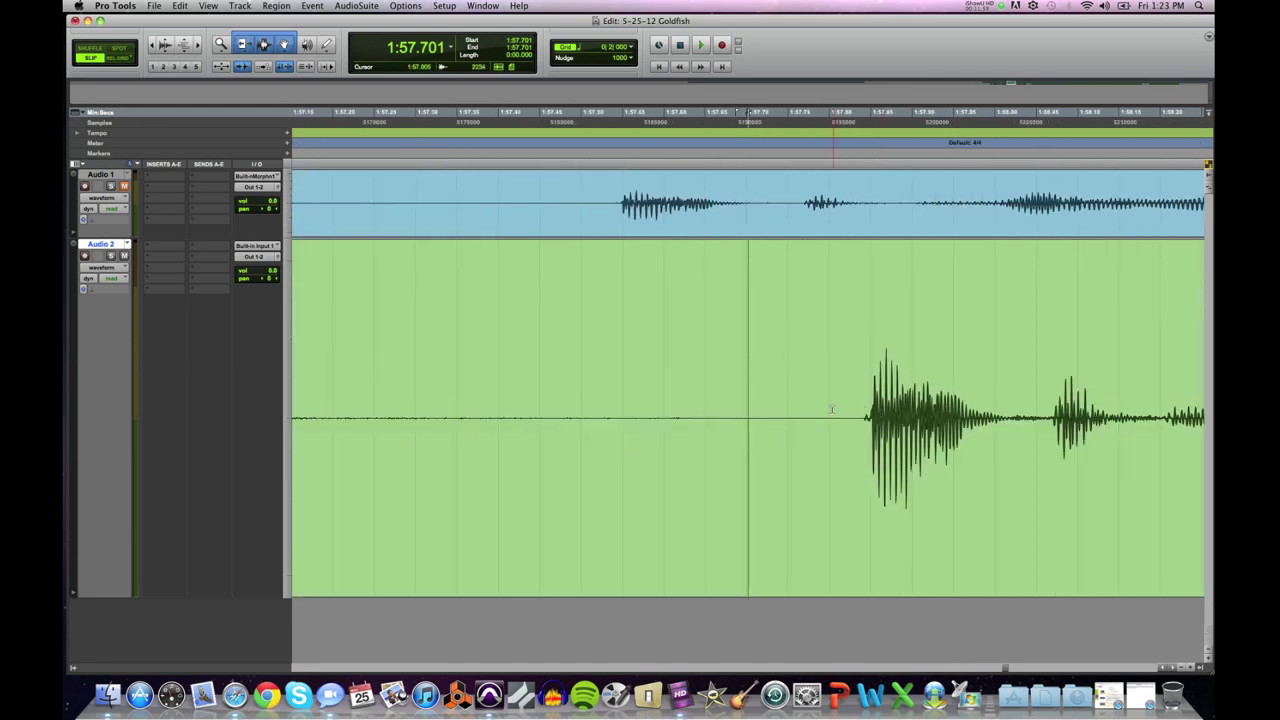
click(855, 410)
key(super+bracketright)
key(super+bracketright)
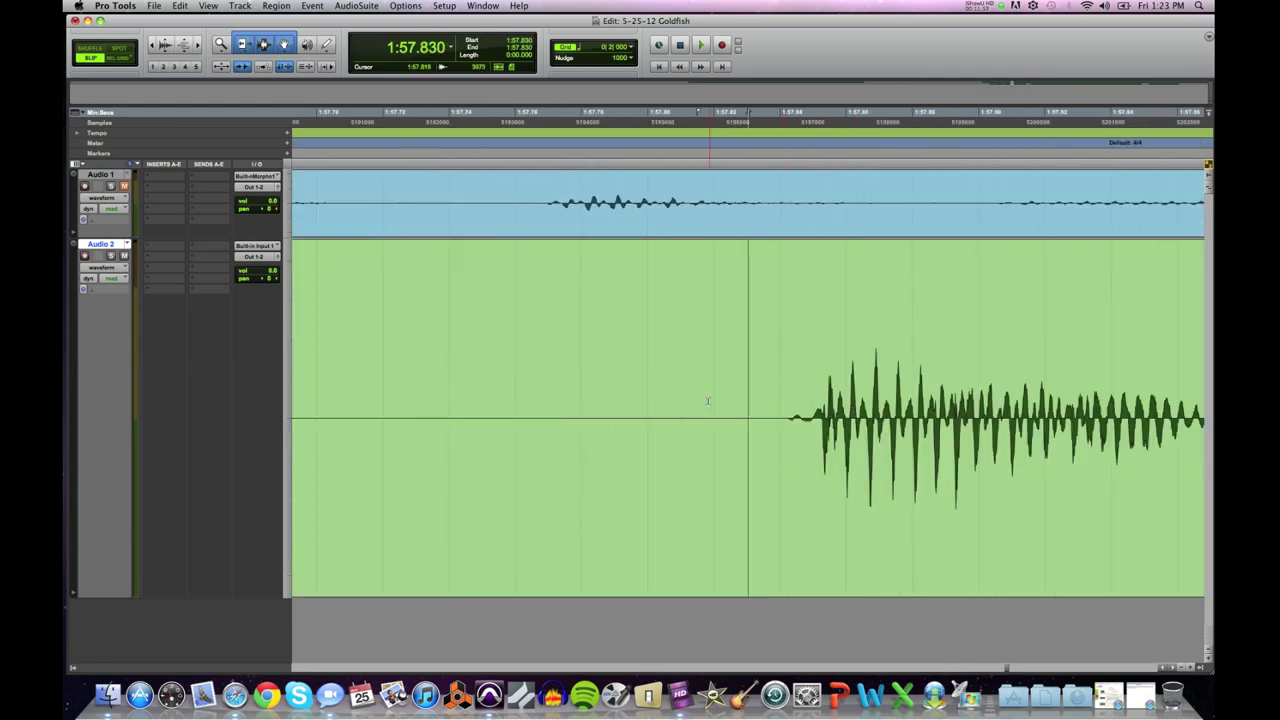
drag(728, 413, 333, 418)
key(Delete)
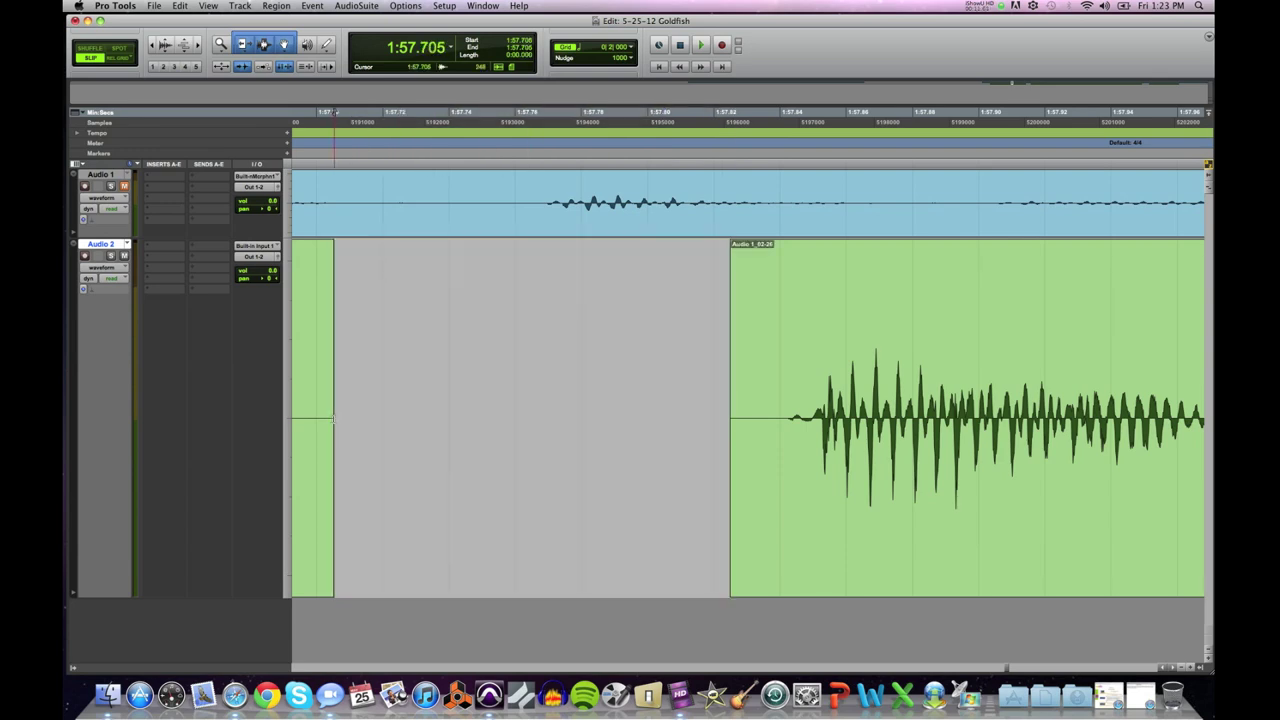
key(super+bracketleft)
key(super+bracketleft)
key(super+bracketleft)
key(super+bracketleft)
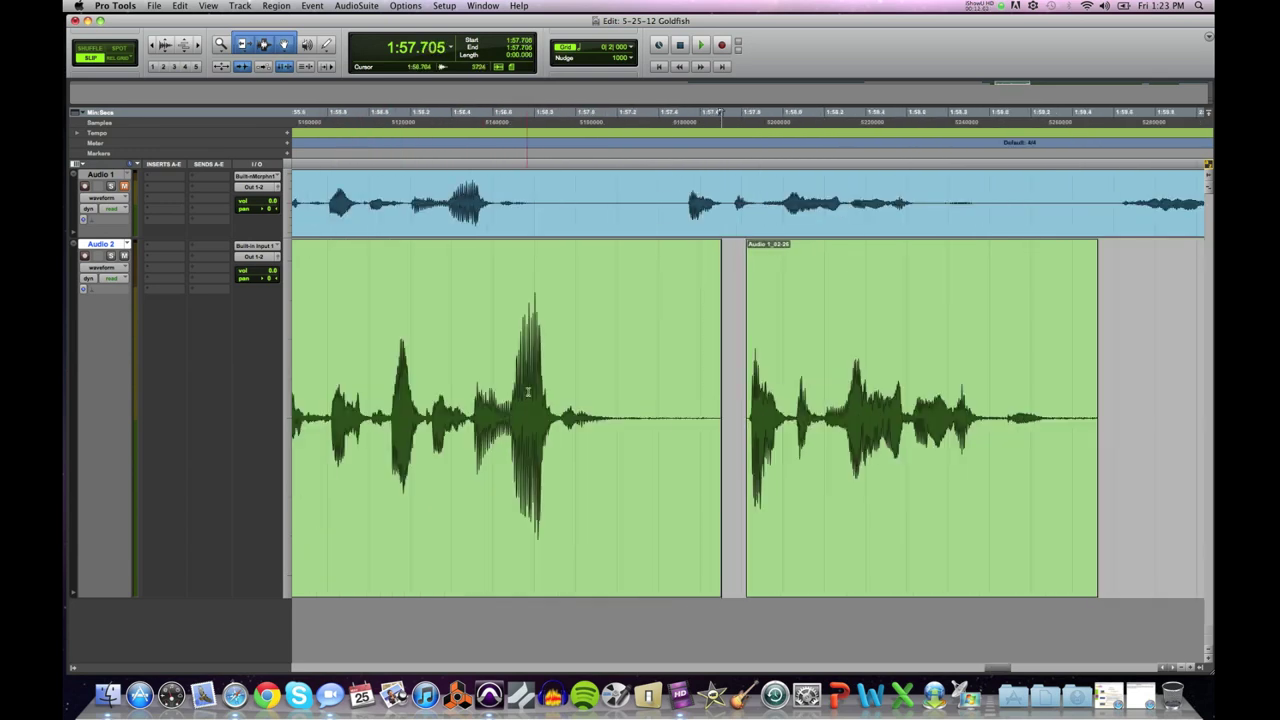
drag(714, 369, 658, 380)
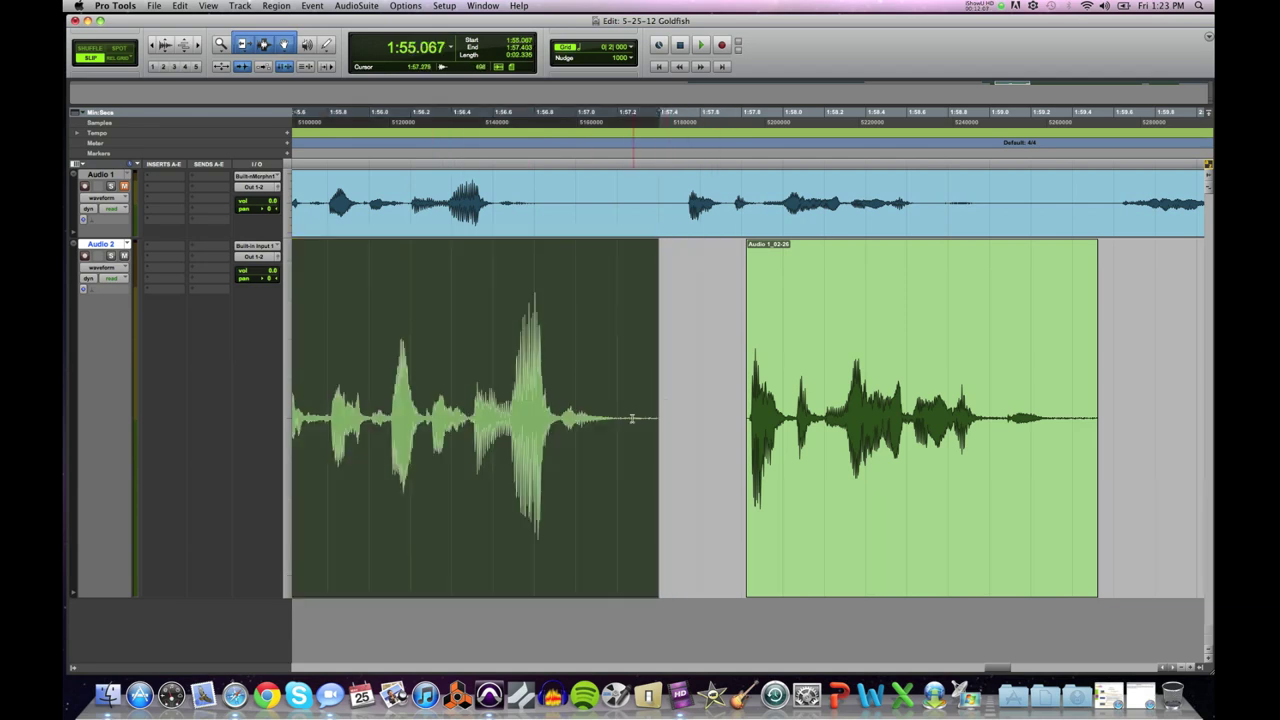
key(super+bracketright)
key(super+bracketright)
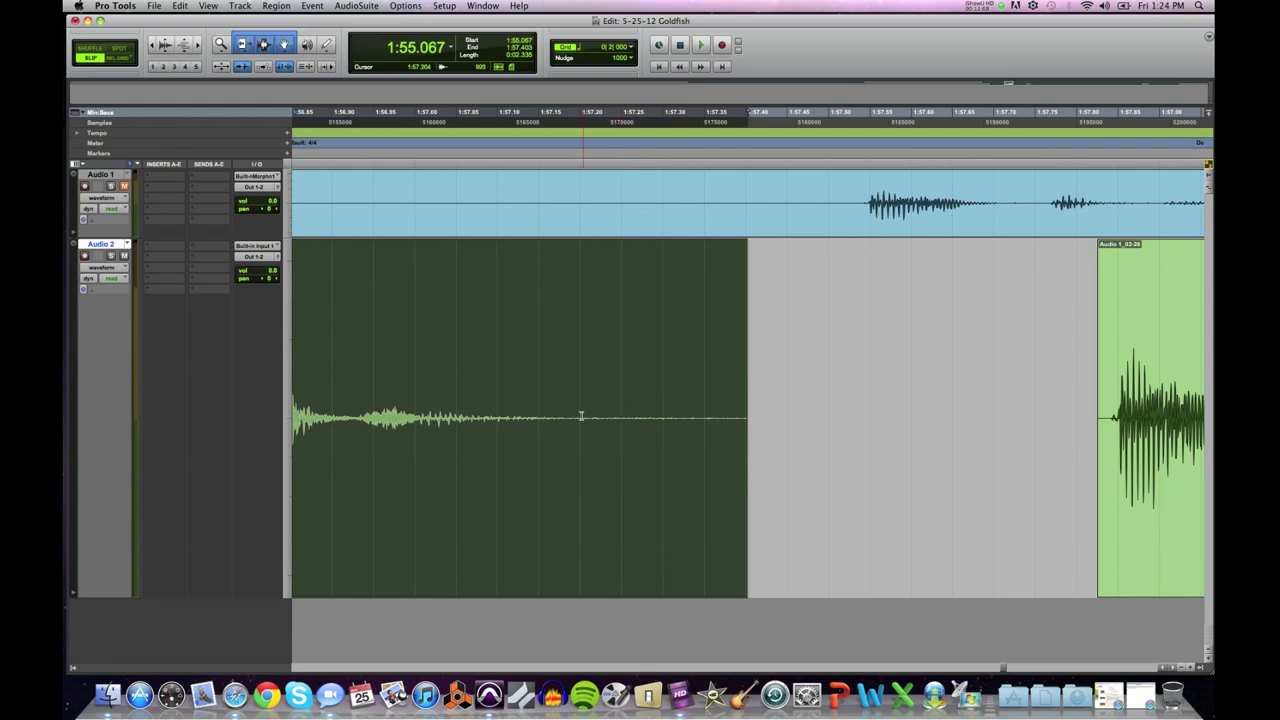
click(590, 417)
click(732, 415)
key(super+bracketright)
key(super+bracketright)
drag(748, 415, 1211, 426)
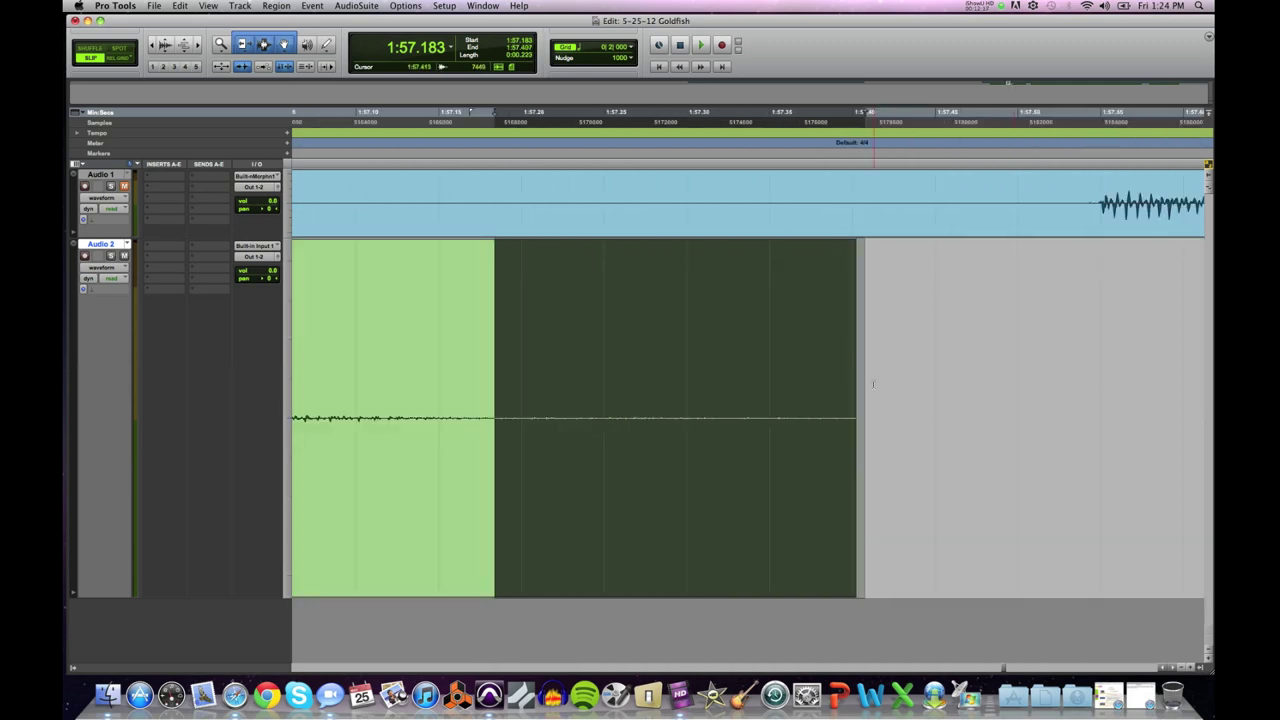
scroll(873, 383, down, 5)
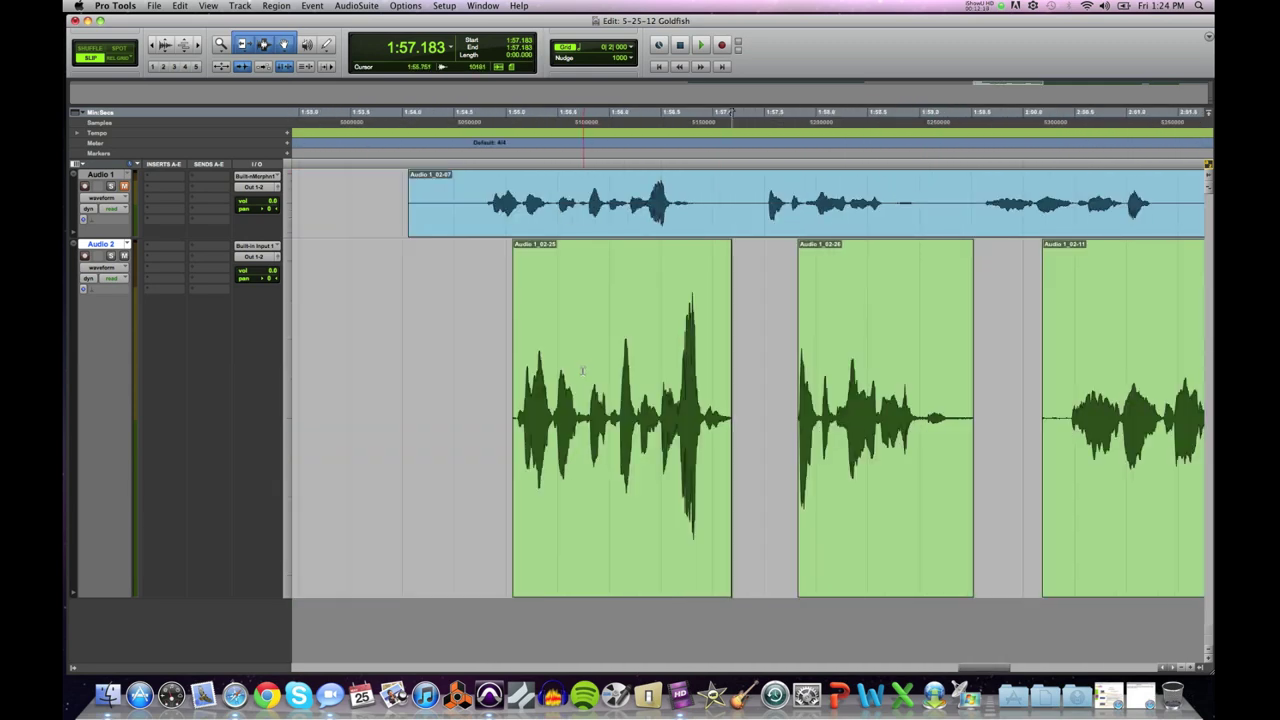
click(562, 375)
key(space)
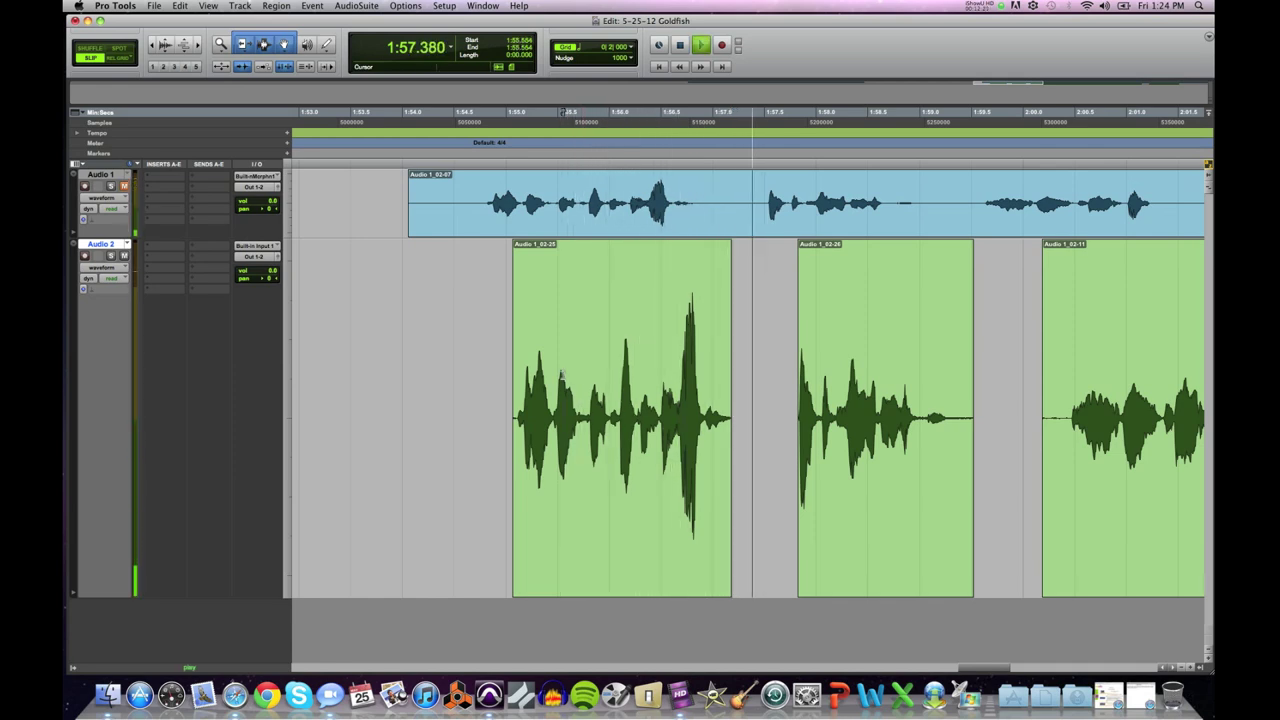
key(space)
click(851, 477)
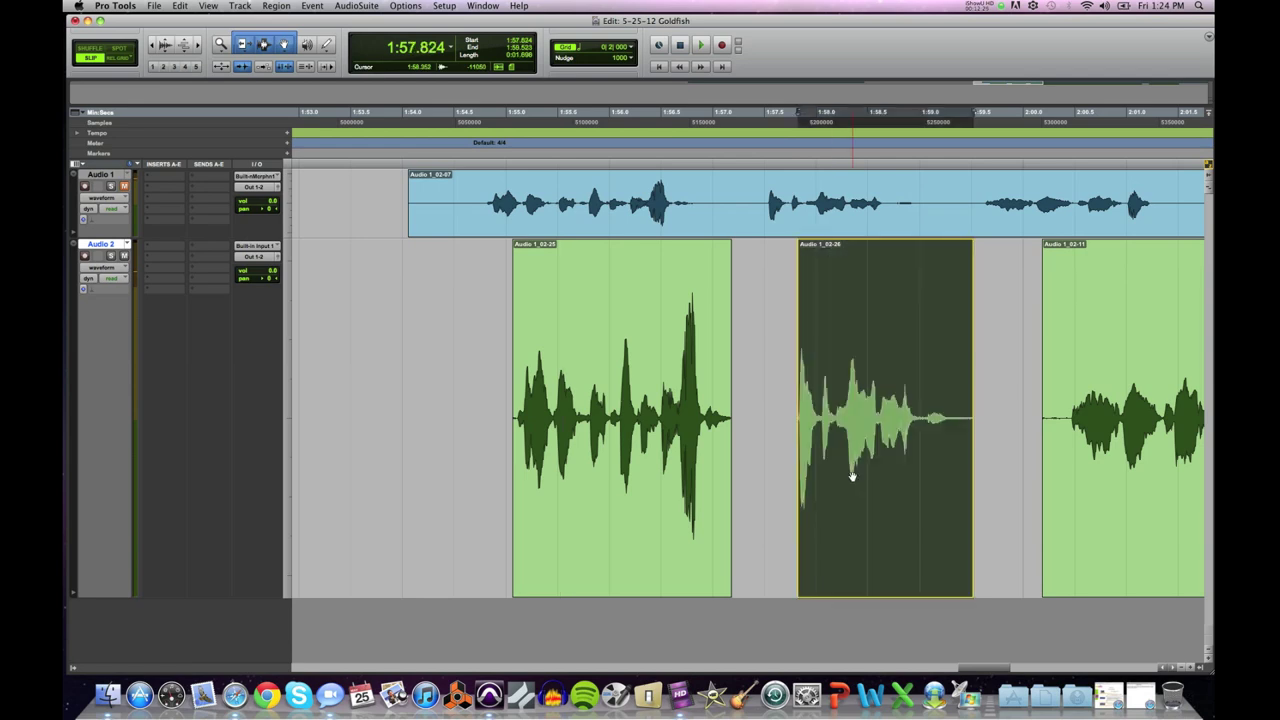
click(679, 374)
key(space)
key(space)
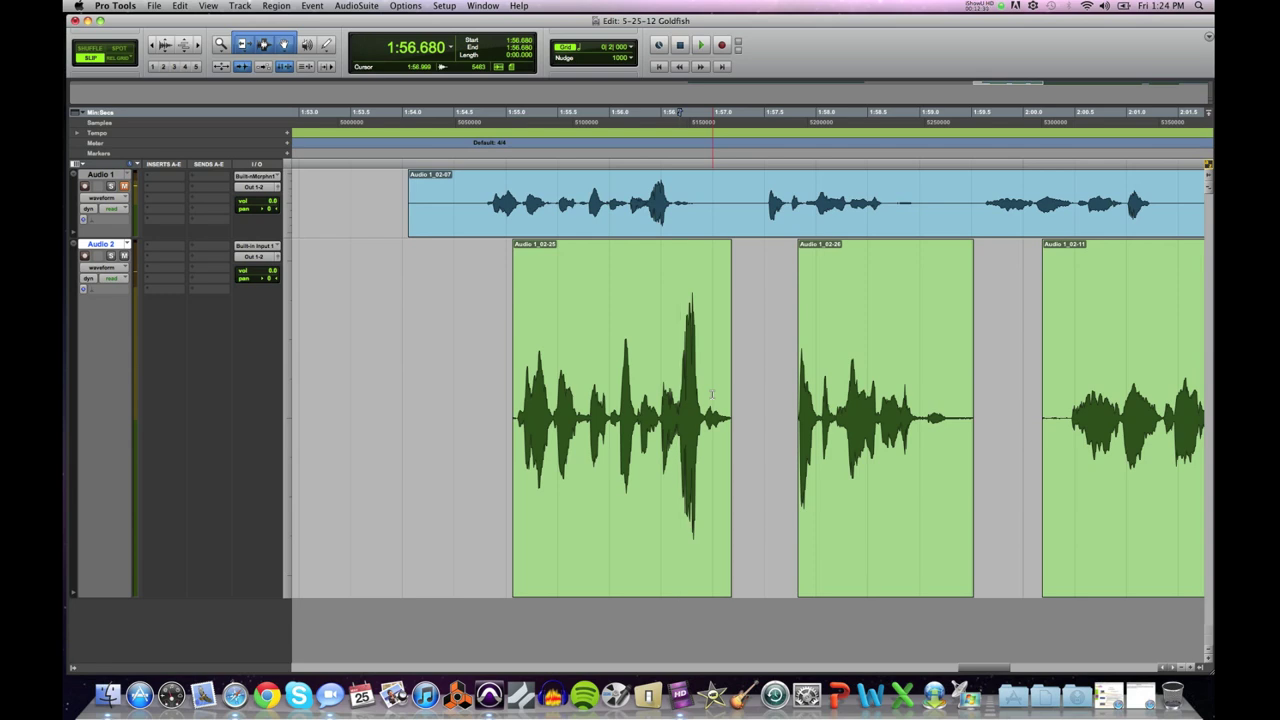
click(712, 393)
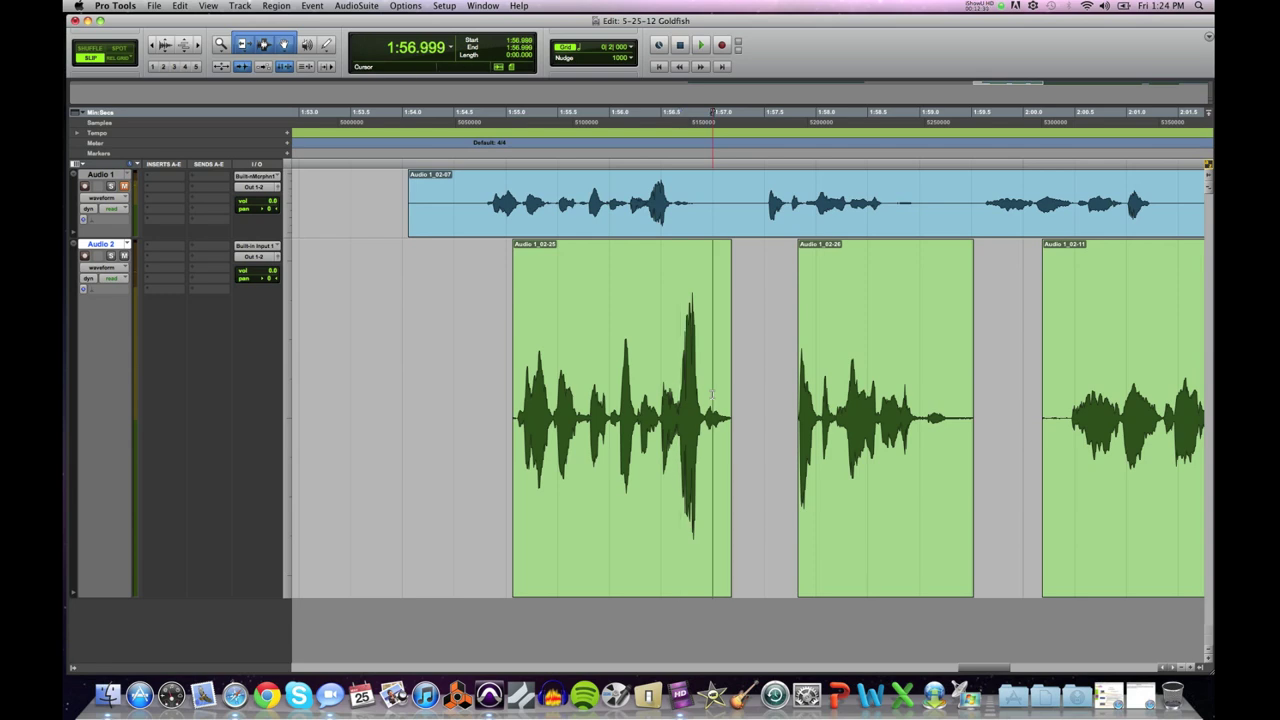
key(super+bracketright)
key(super+bracketright)
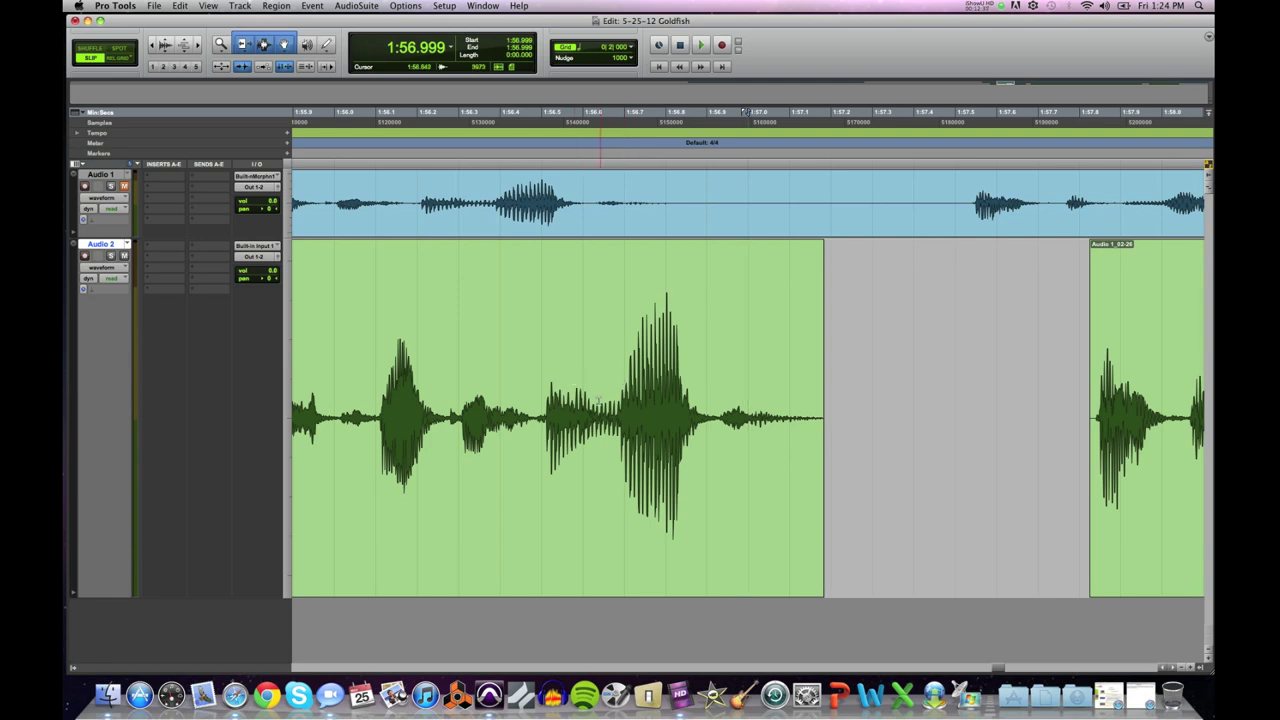
drag(543, 400, 716, 400)
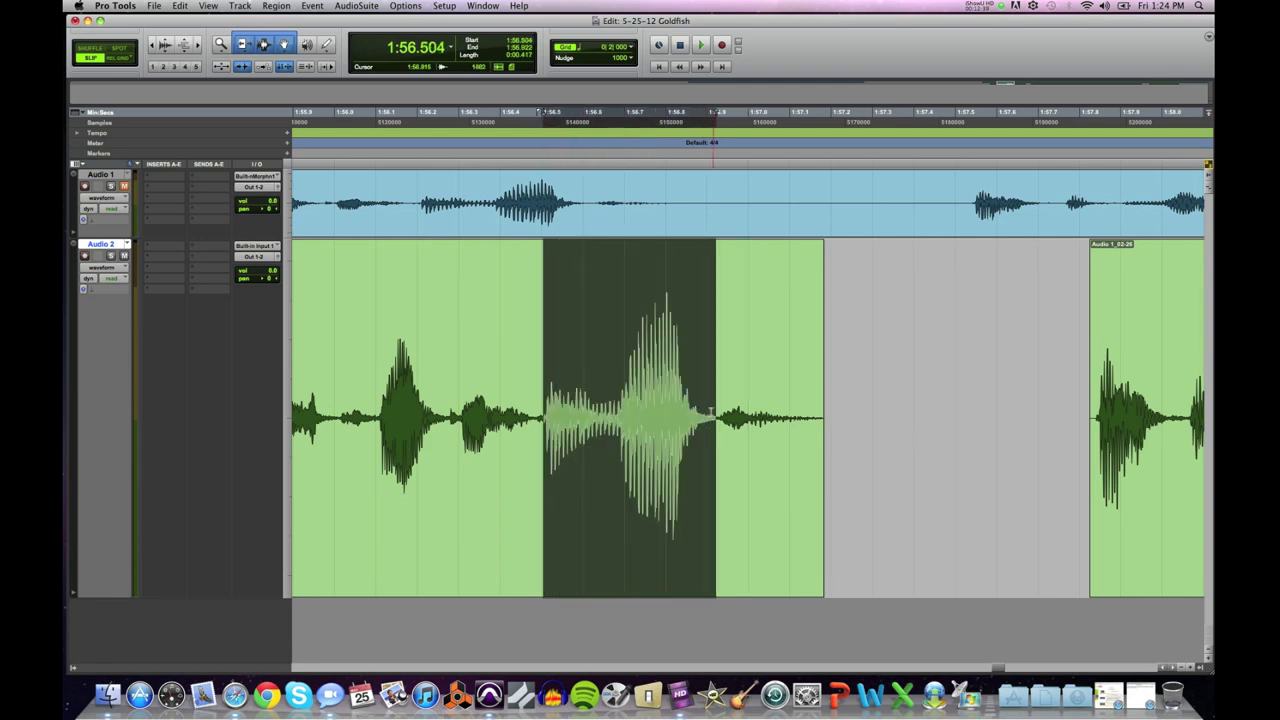
drag(375, 400, 727, 422)
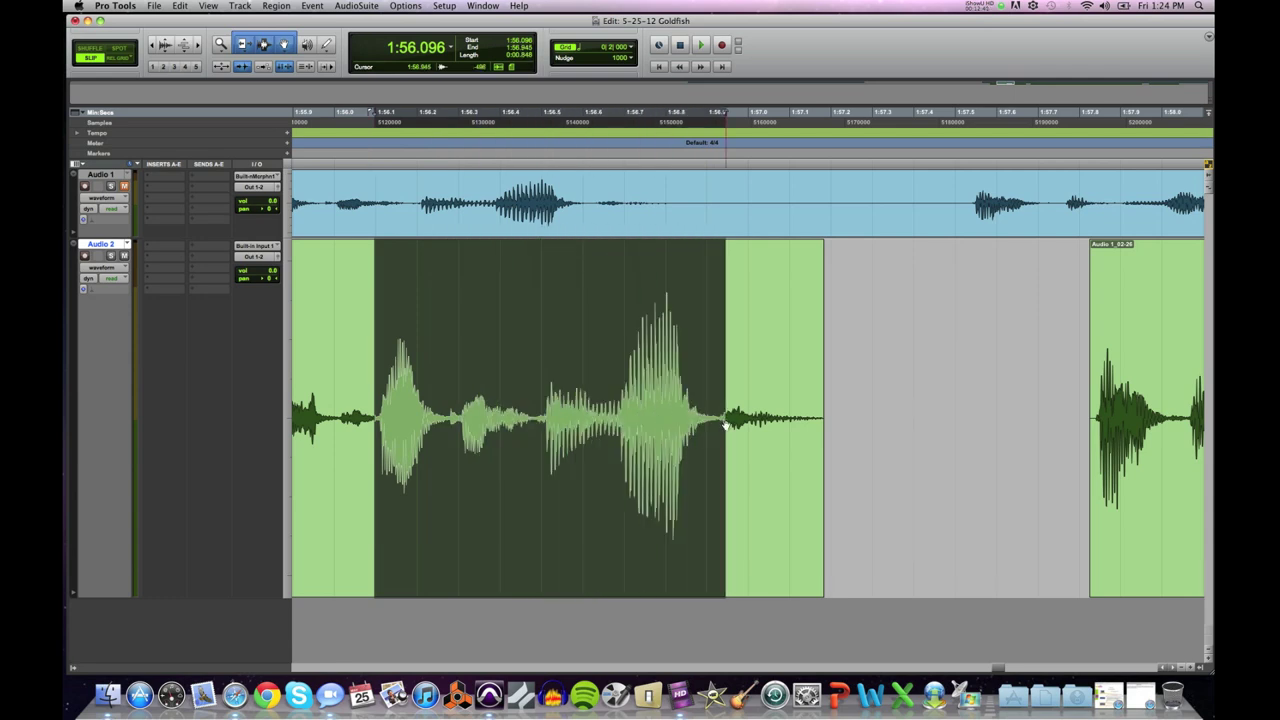
click(452, 382)
key(space)
key(space)
key(super+bracketleft)
key(super+bracketleft)
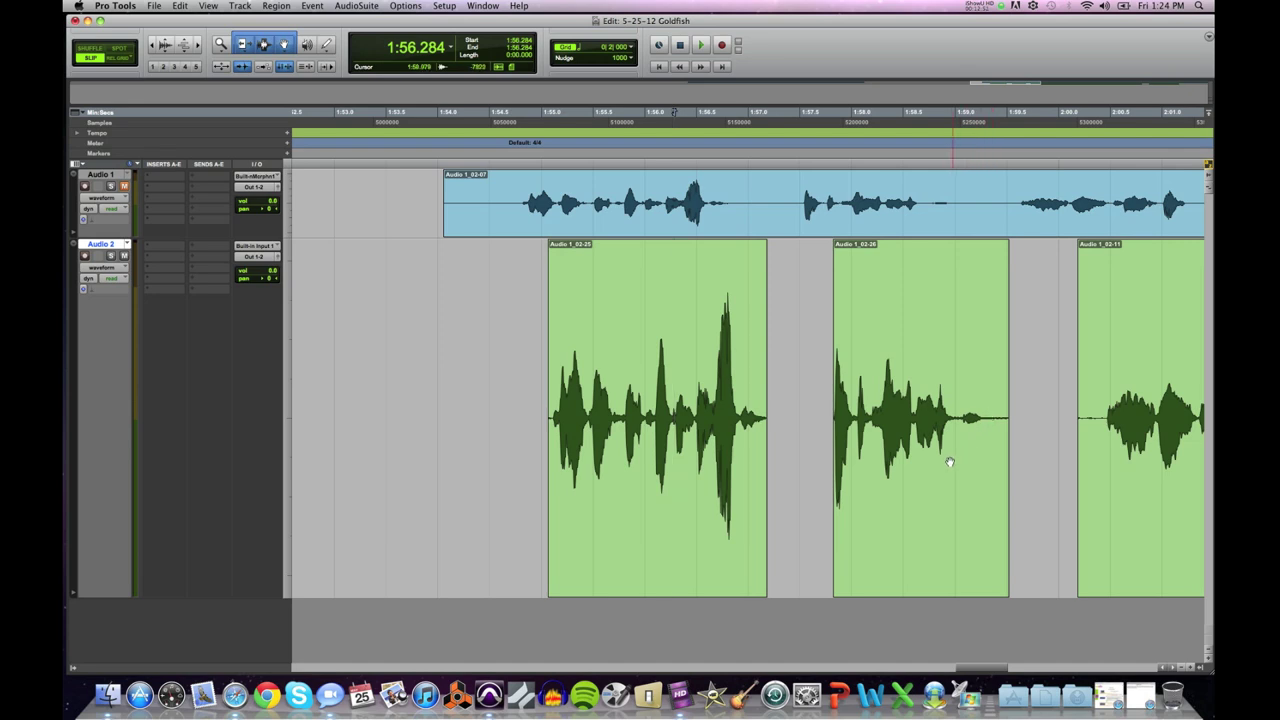
Step: Slide Audio 1_02-26 closer to the first clip and play back to check the spacing
drag(897, 482, 893, 518)
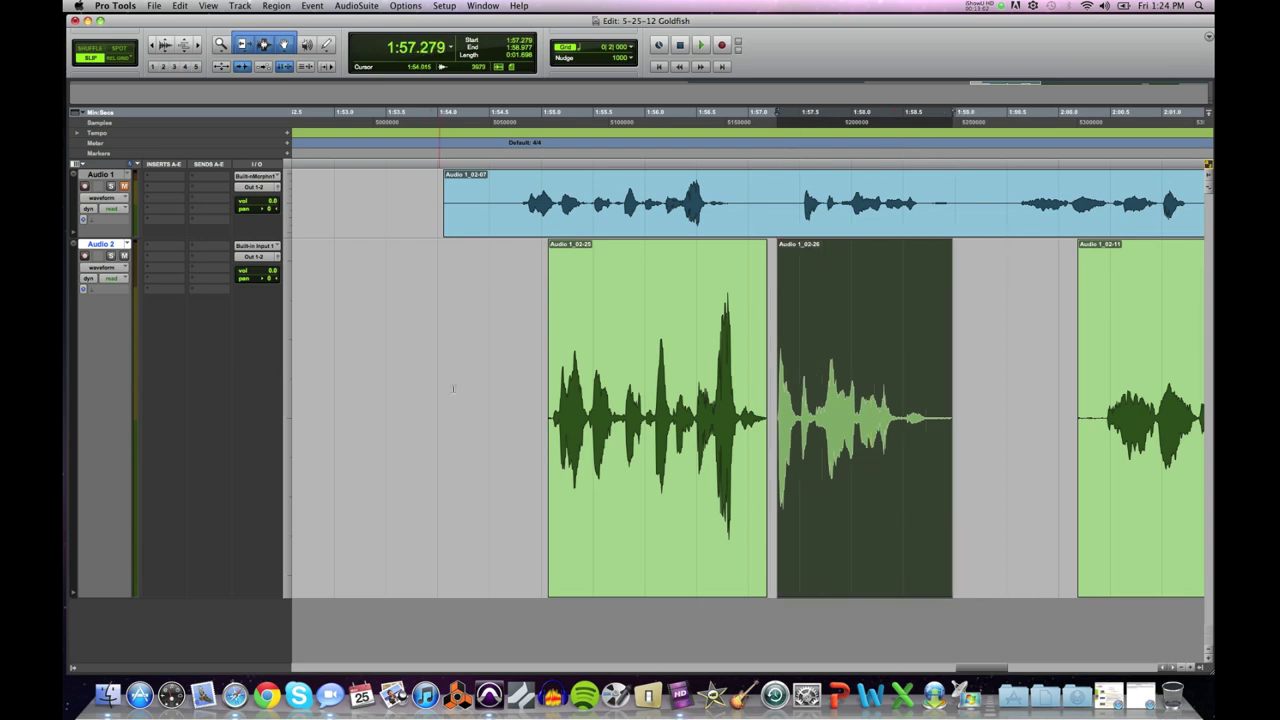
click(532, 352)
key(space)
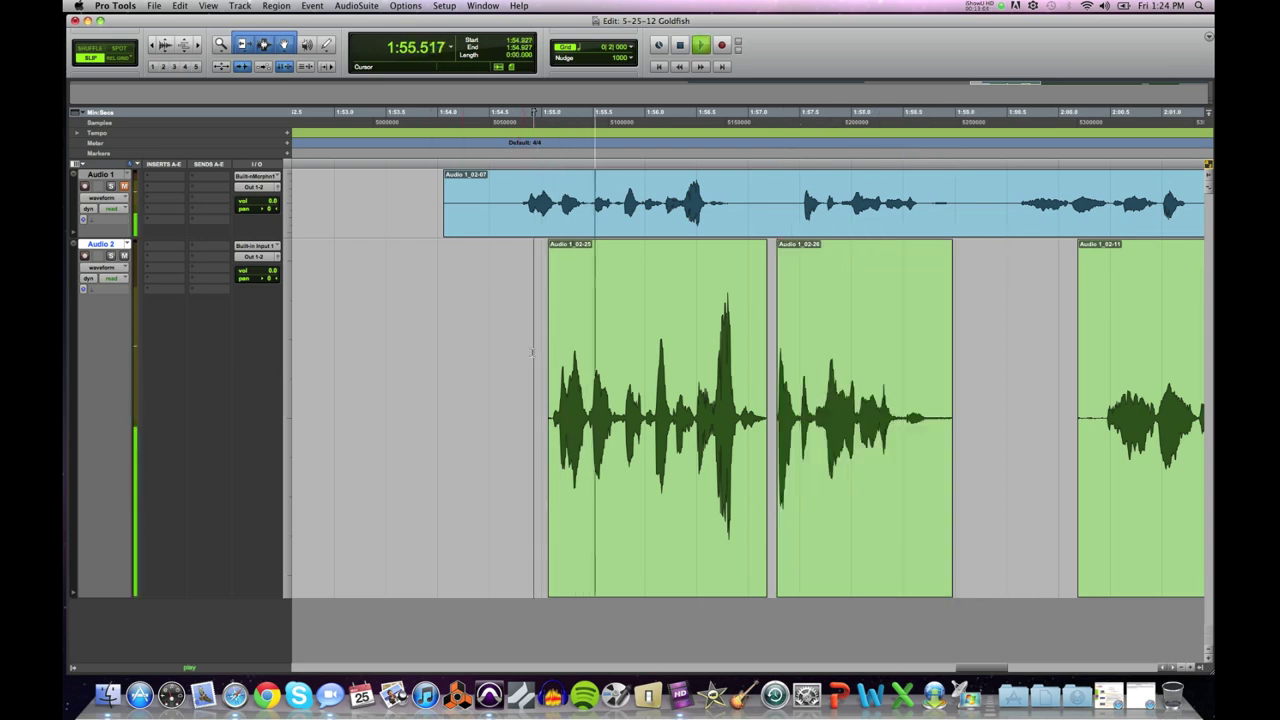
key(space)
drag(826, 521, 842, 520)
click(533, 390)
key(space)
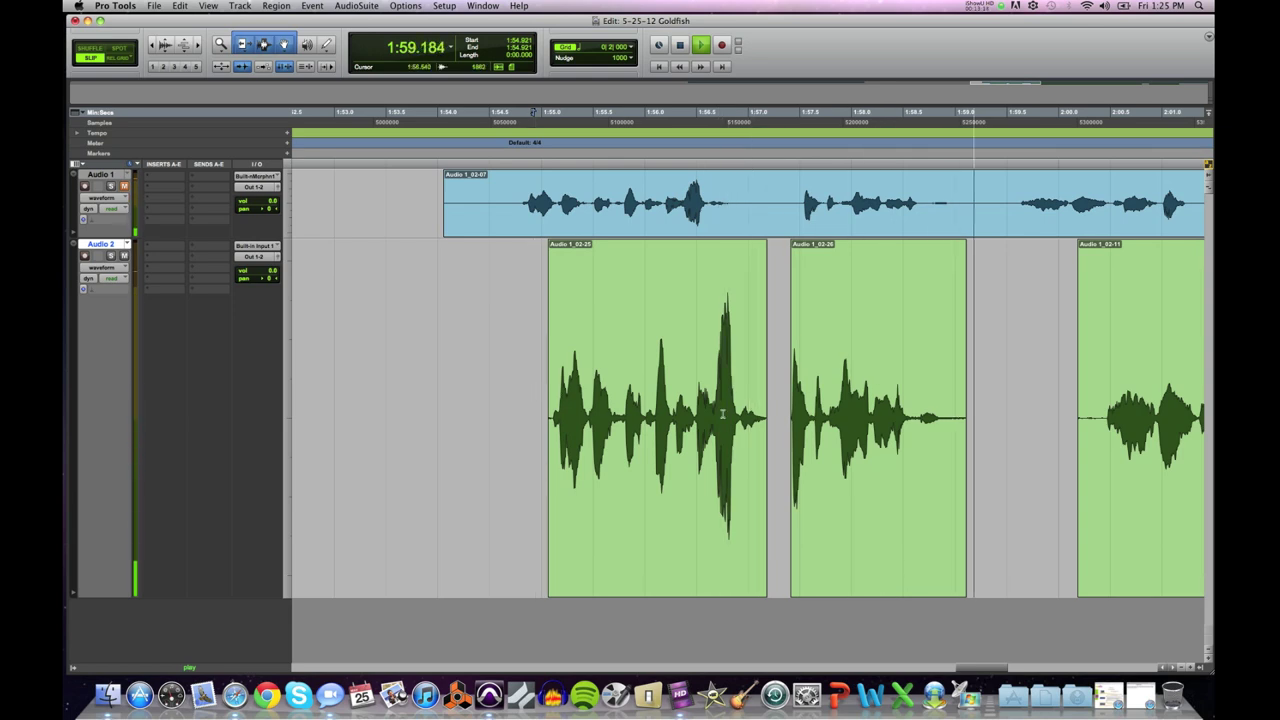
key(space)
Step: Trim the trailing silence off the end of Audio 1_02-26
click(944, 404)
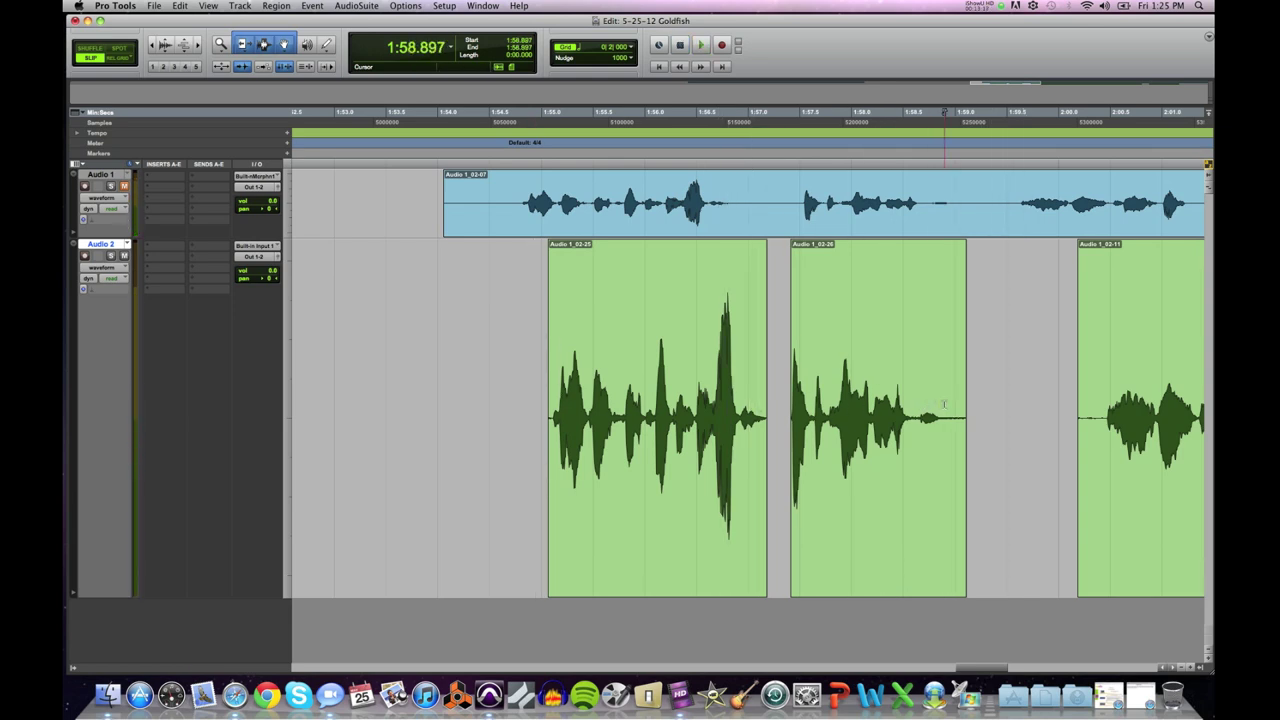
key(super+bracketright)
key(super+bracketright)
key(super+bracketright)
drag(561, 410, 766, 412)
click(773, 415)
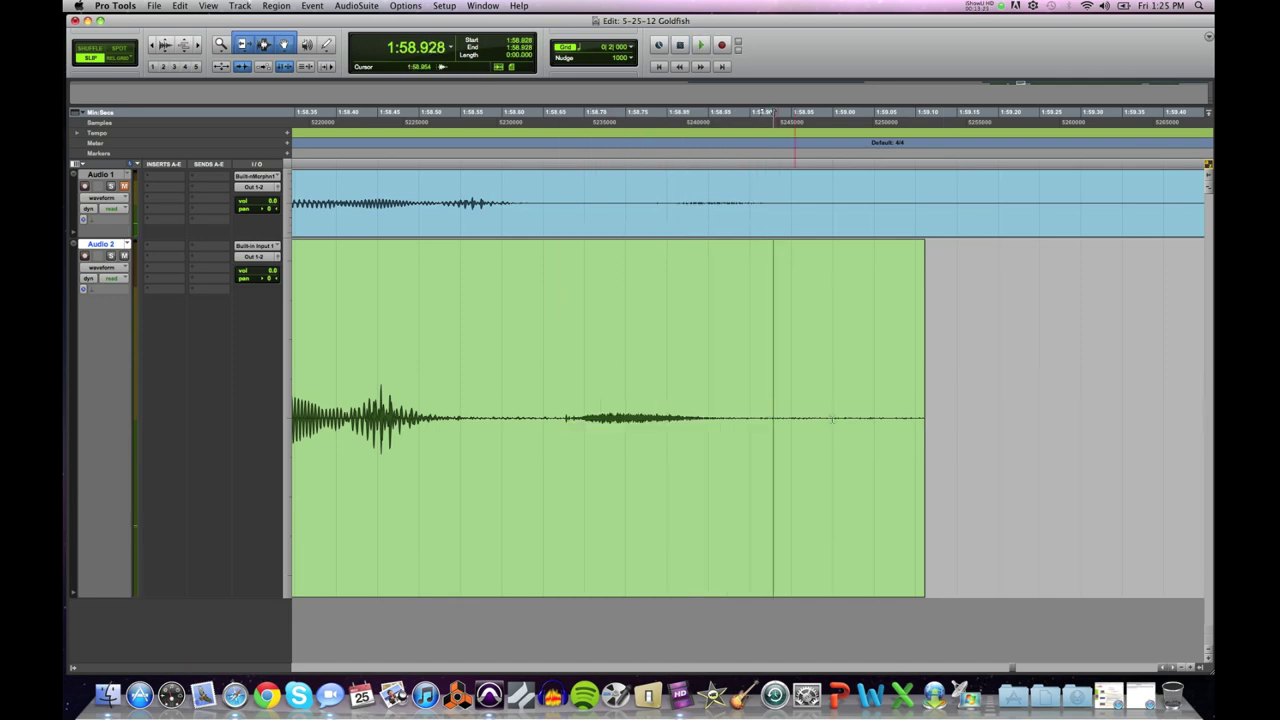
drag(919, 395, 713, 410)
key(super+bracketright)
key(super+bracketright)
key(super+bracketright)
click(746, 406)
key(super+bracketleft)
key(super+bracketleft)
key(super+bracketleft)
key(super+bracketleft)
key(super+bracketleft)
key(super+bracketleft)
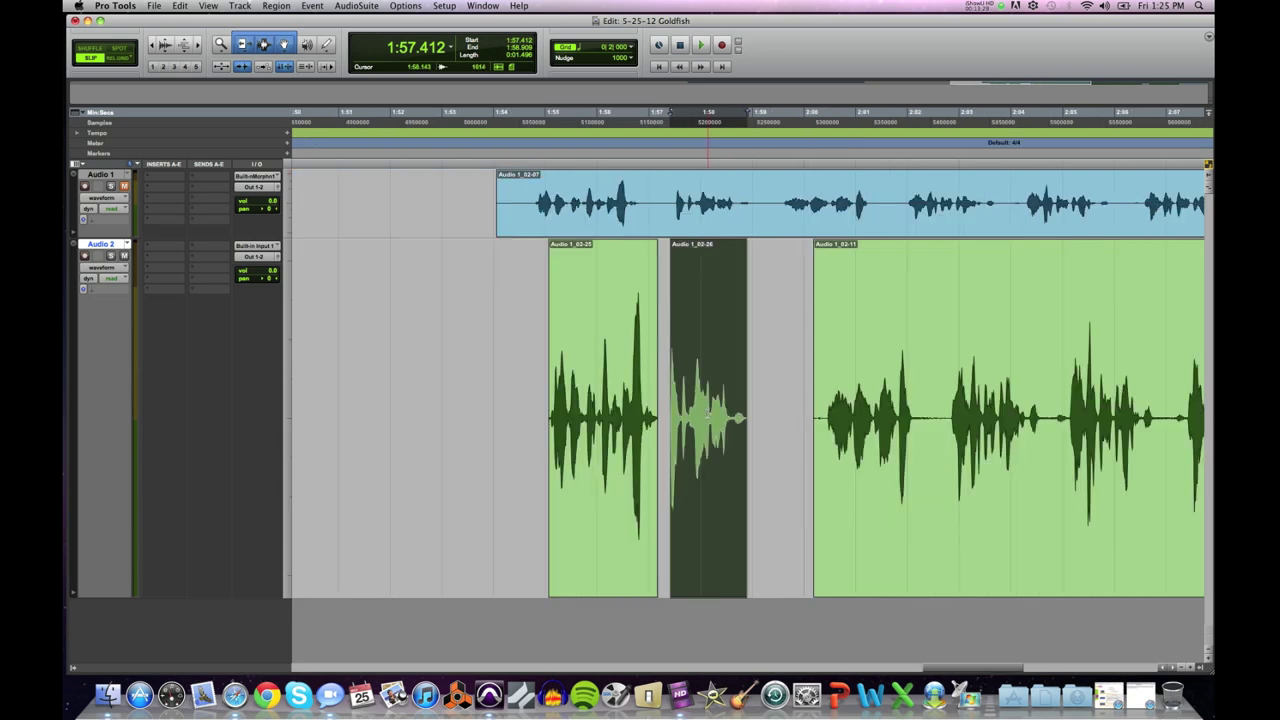
Step: Play back the trimmed clip and slide Audio 1_02-11 left to start about 1:59.14
click(665, 402)
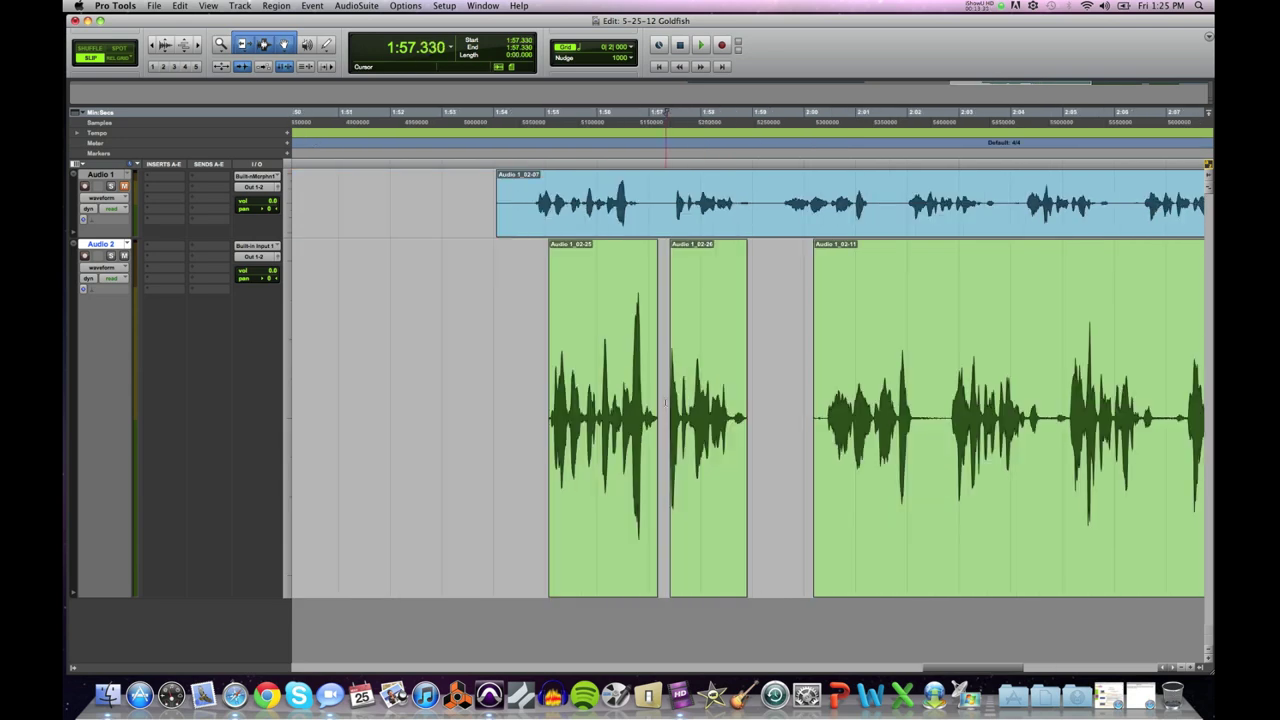
key(space)
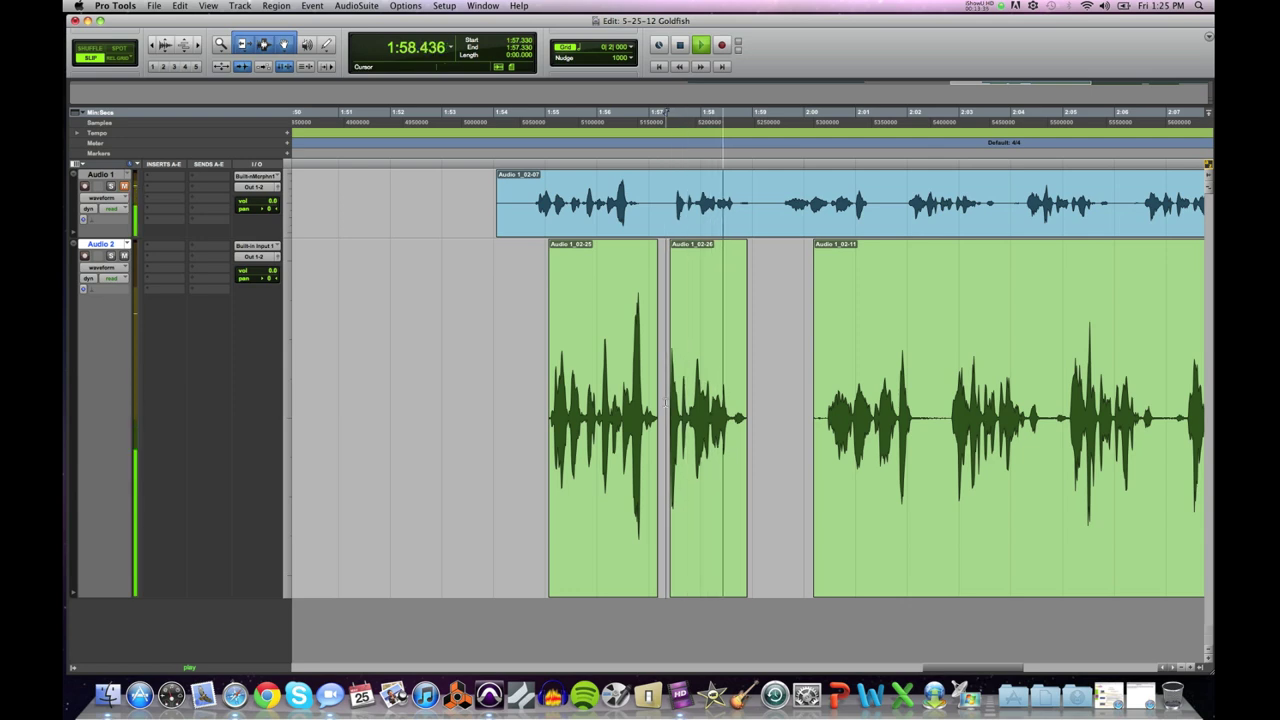
key(space)
drag(881, 471, 826, 472)
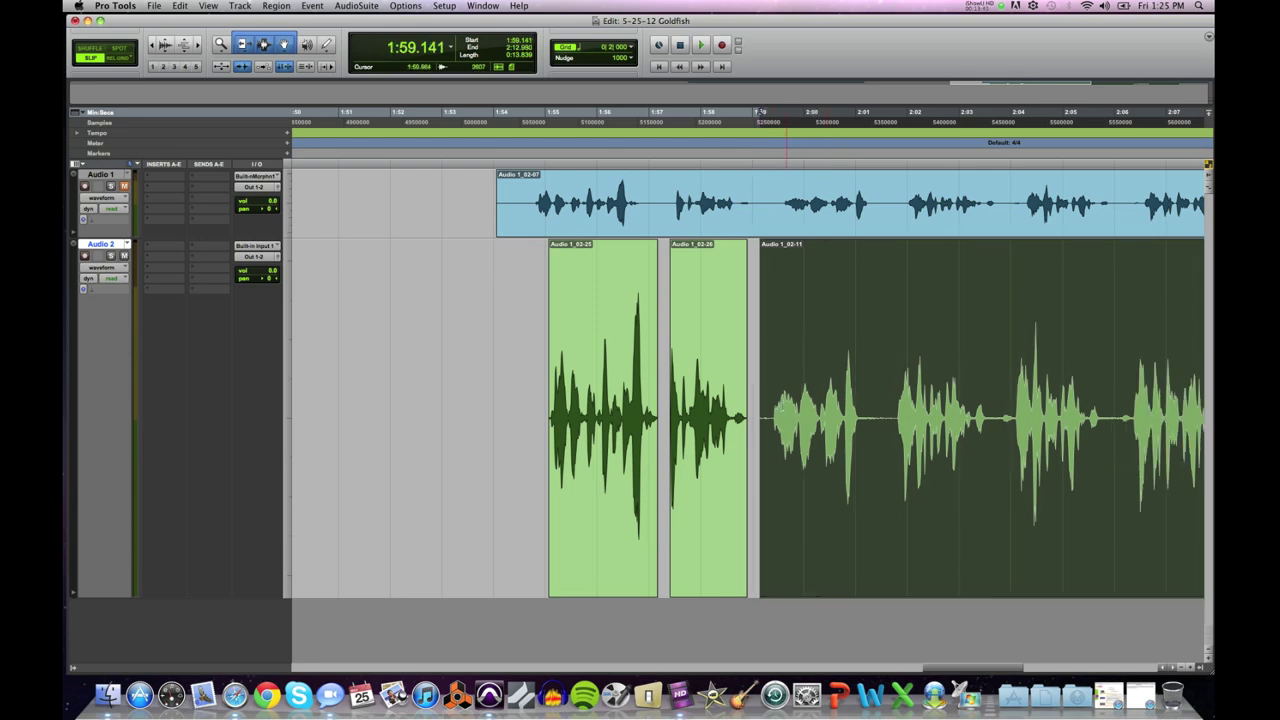
Step: Select Audio 1_02-11 and try adjusting its start, then undo that change
click(777, 406)
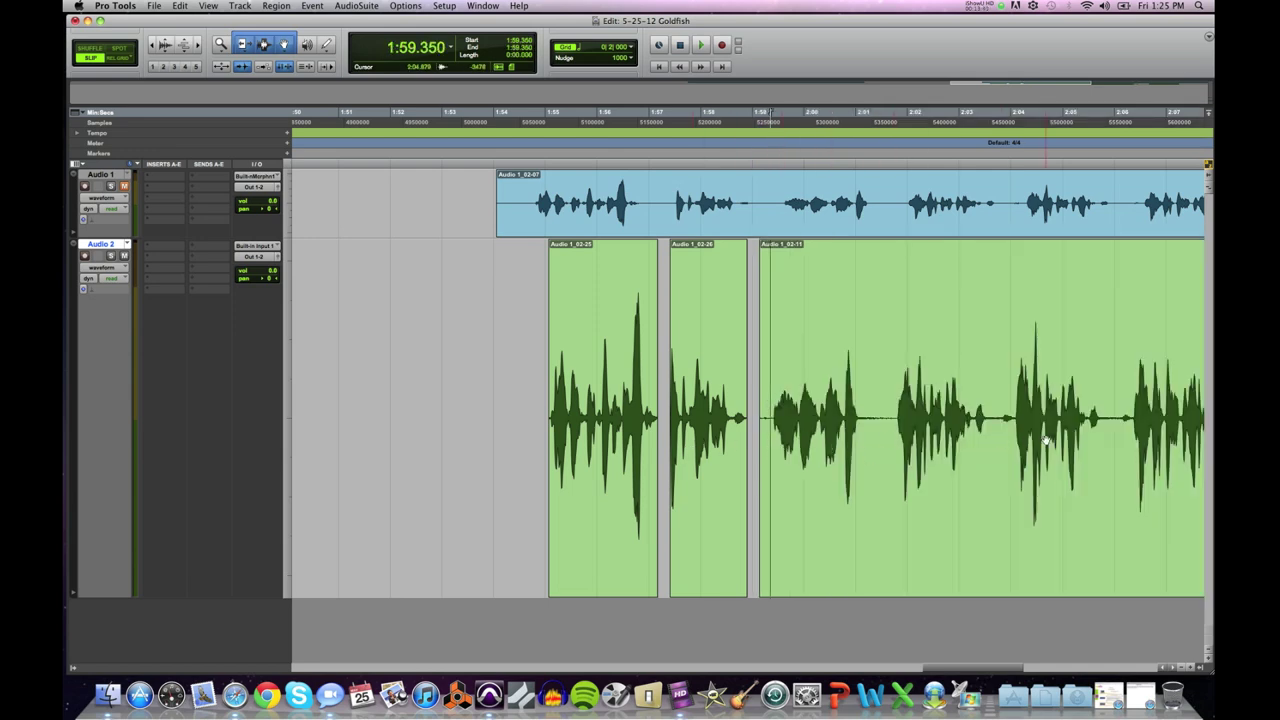
key(super+bracketleft)
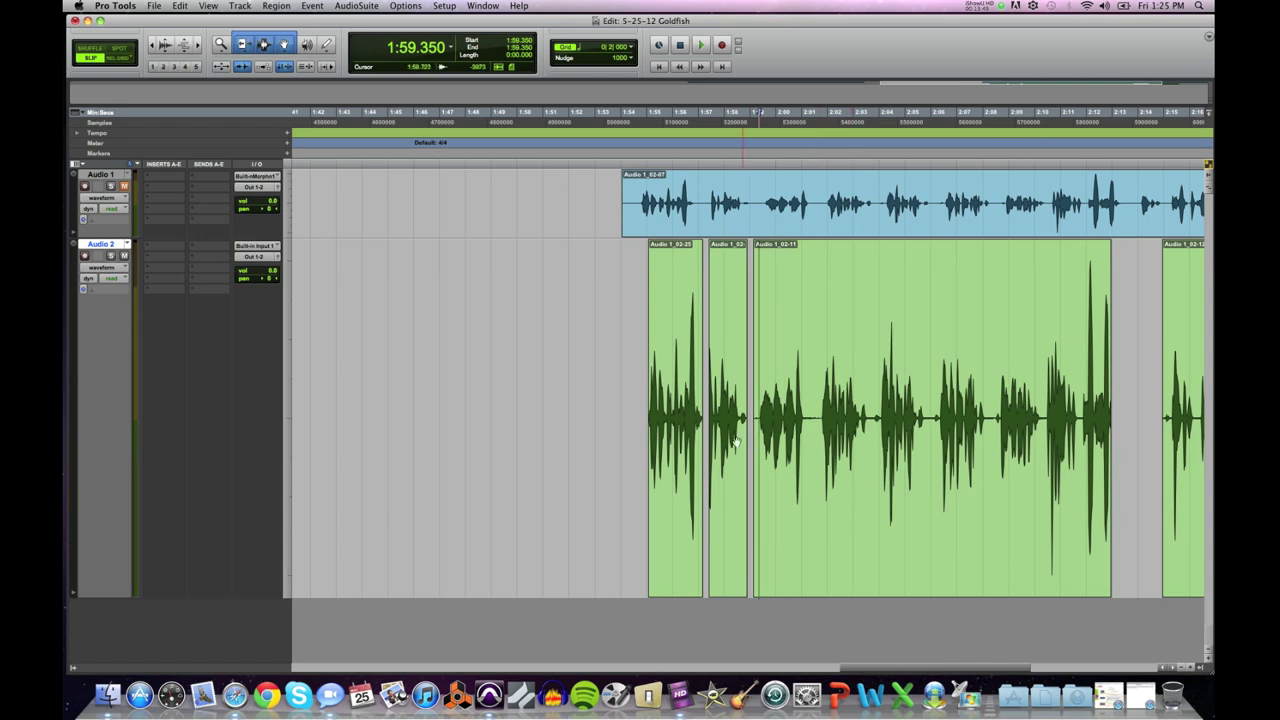
click(769, 410)
click(762, 410)
double_click(762, 410)
shift+click(760, 410)
key(super+bracketright)
key(super+bracketright)
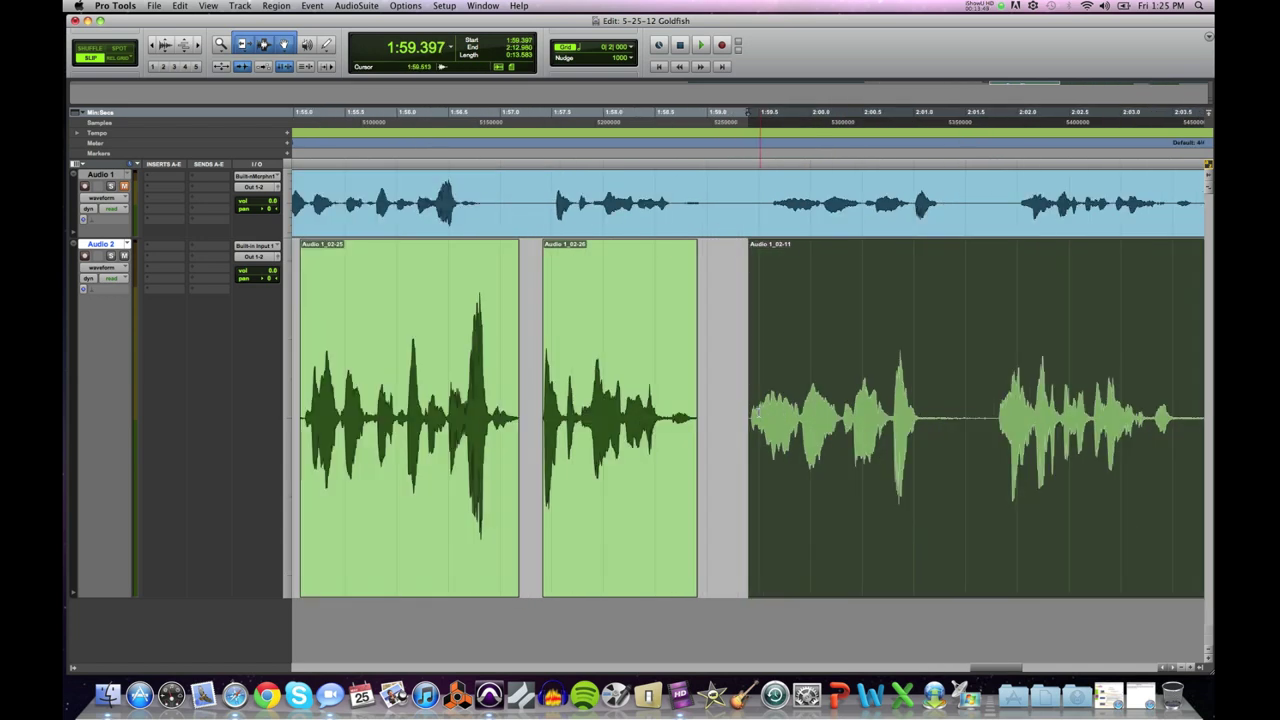
key(super+bracketright)
key(super+bracketright)
key(super+bracketright)
key(super+bracketright)
key(super+z)
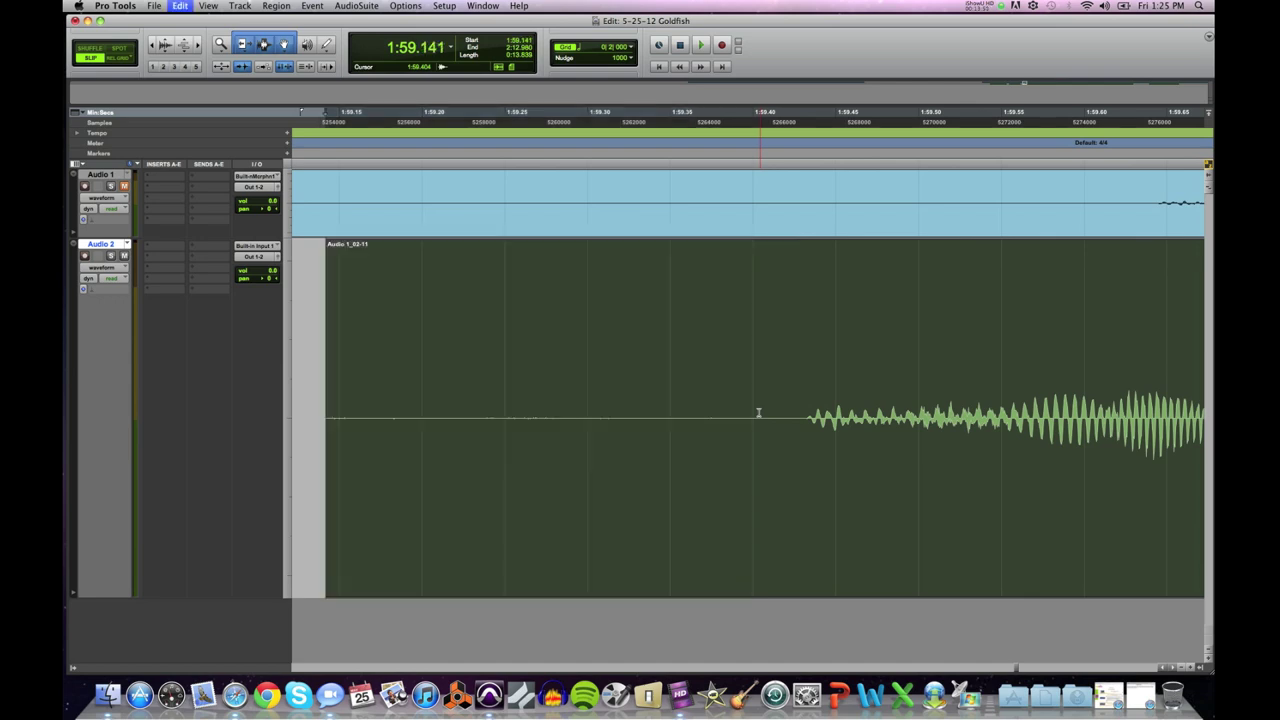
key(super+bracketleft)
key(super+bracketleft)
key(super+bracketleft)
key(super+bracketleft)
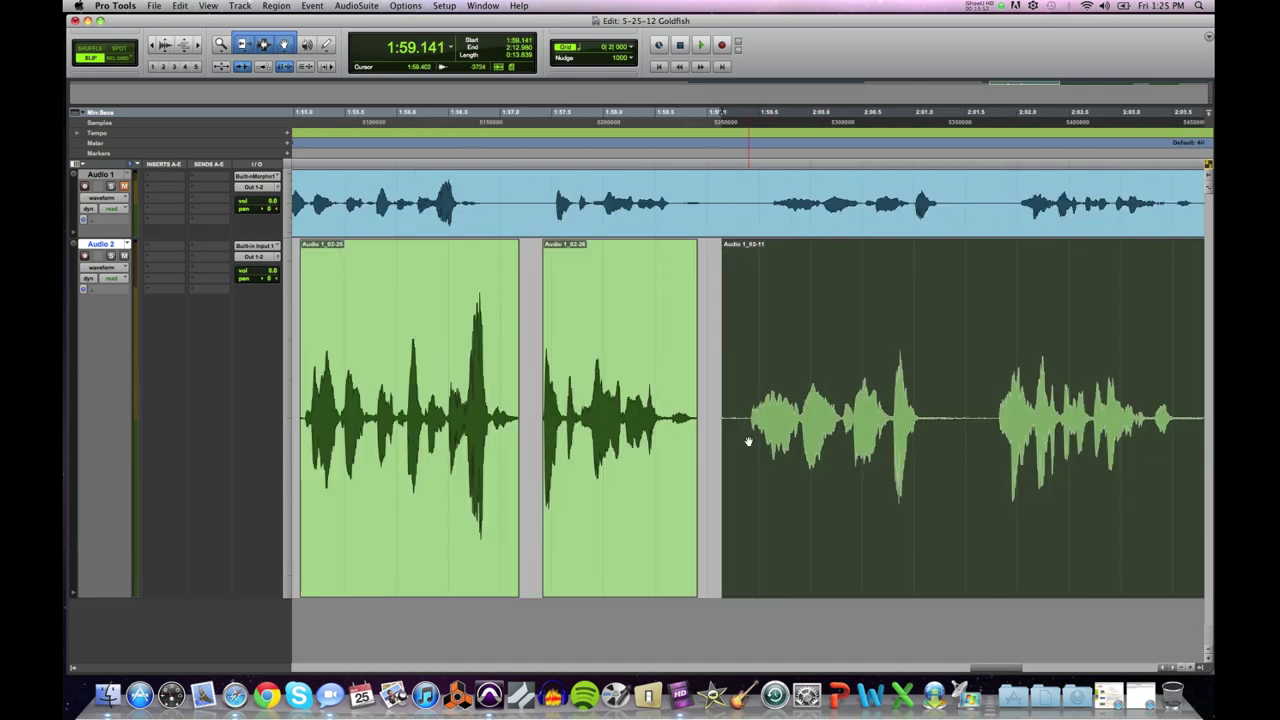
Step: Delete the leading silence before Audio 1_02-11's first word
click(744, 400)
key(super+bracketright)
key(super+bracketright)
key(super+bracketright)
key(super+bracketright)
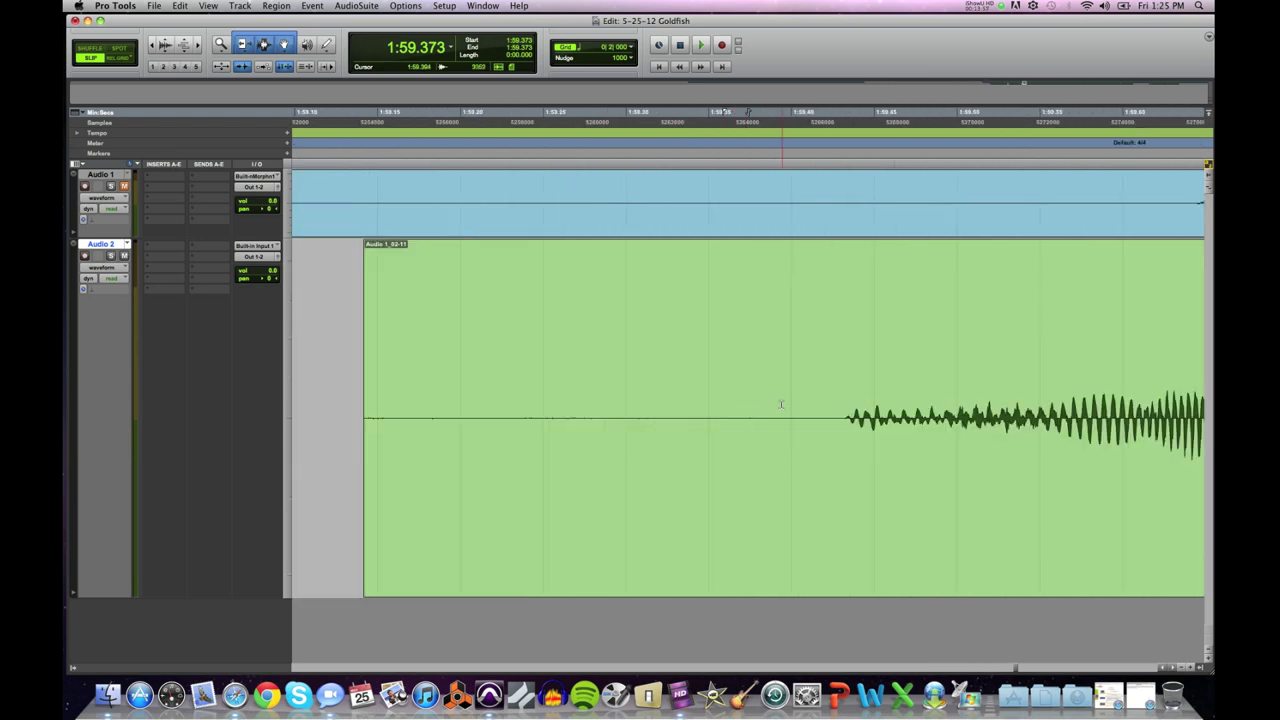
drag(783, 400, 329, 400)
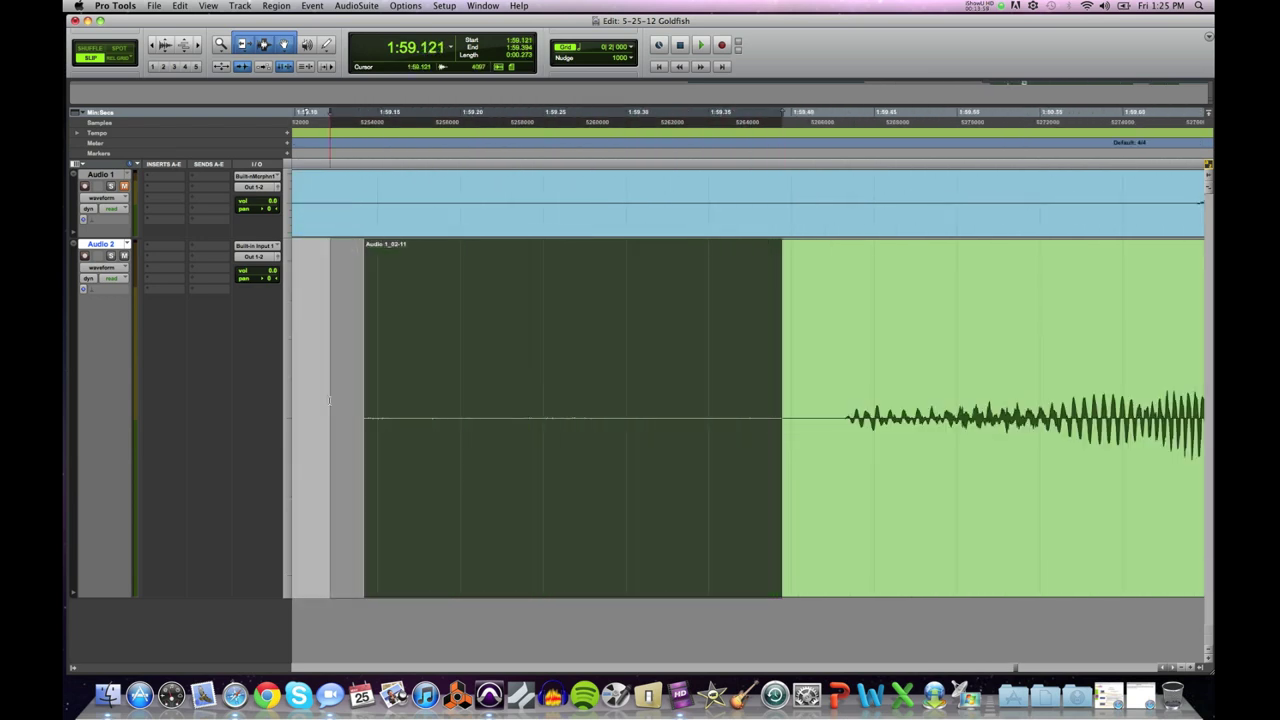
key(Delete)
key(super+bracketleft)
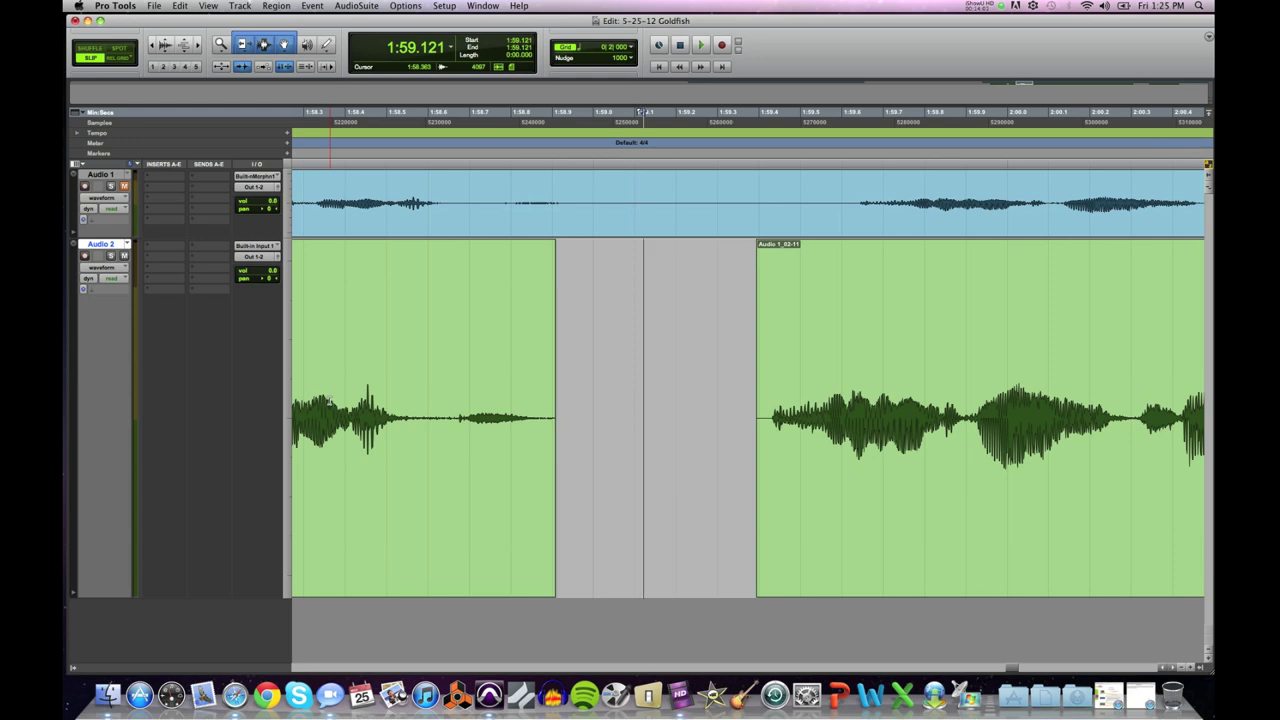
key(super+bracketleft)
Step: Slide Audio 1_02-11 to about 1:59.05, right after Audio 1_02-26, and play back
drag(816, 516, 750, 514)
key(super+bracketleft)
key(super+bracketleft)
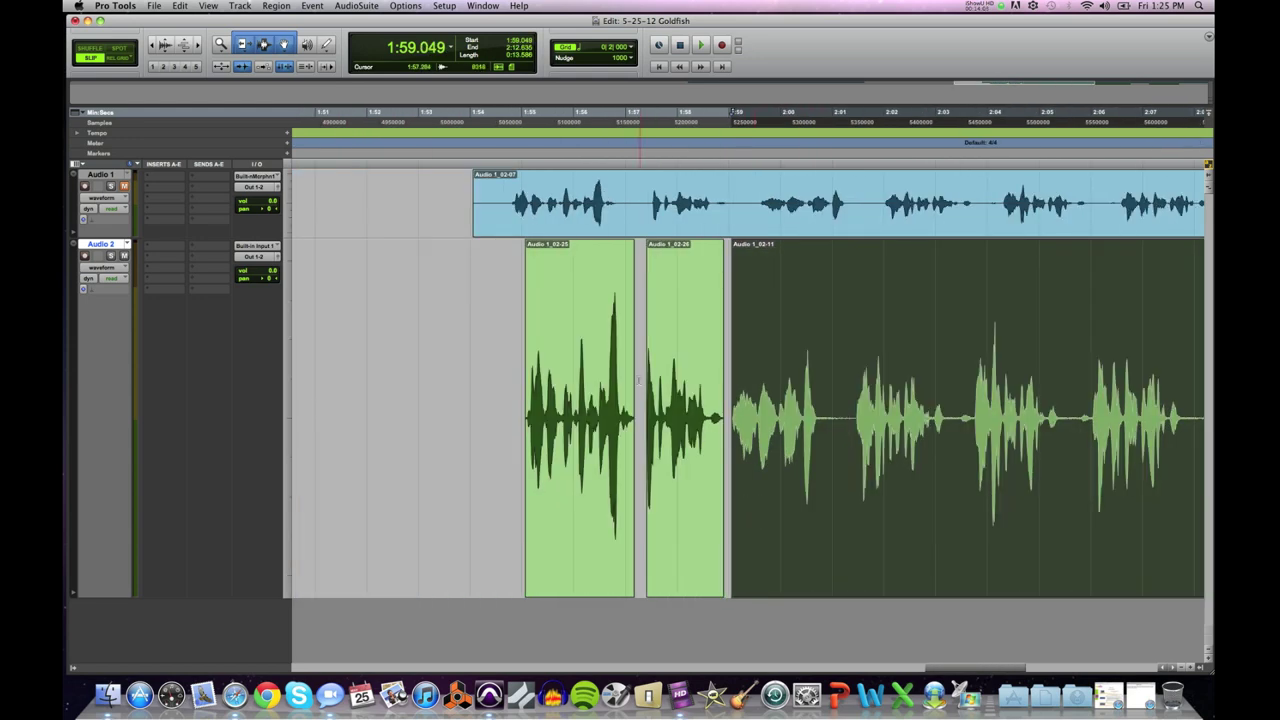
click(638, 384)
key(space)
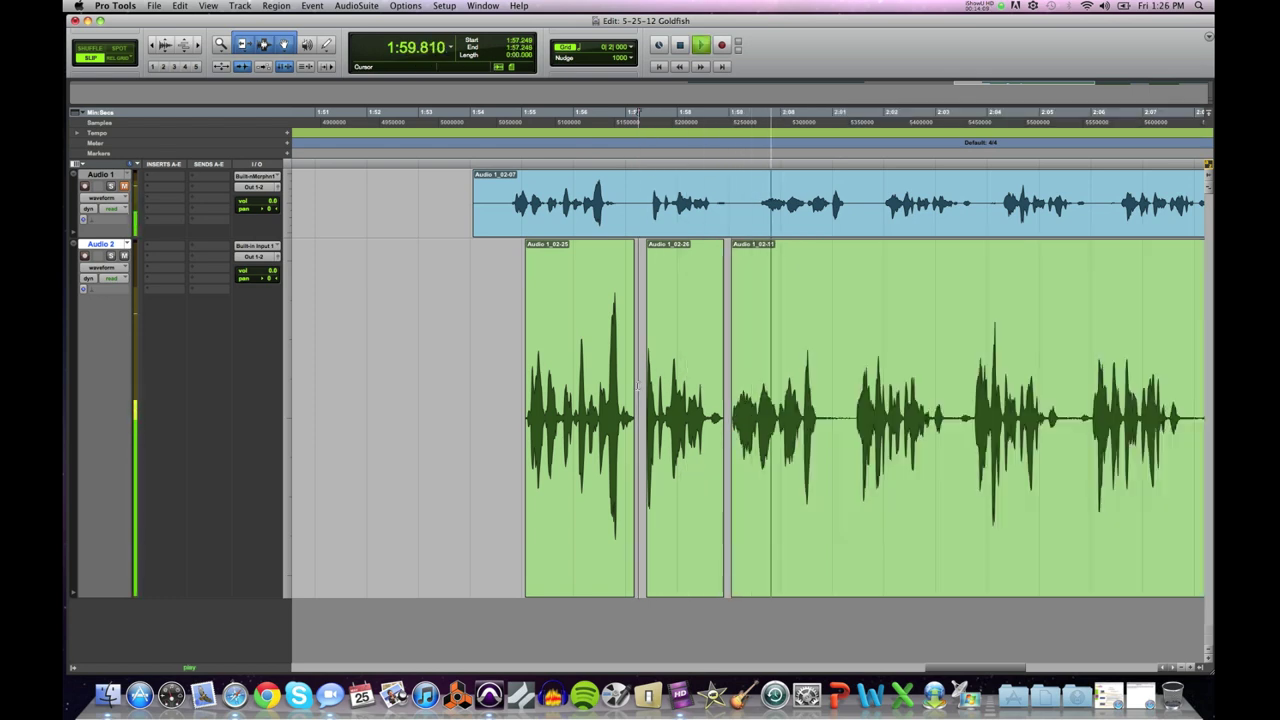
Step: Play from inside Audio 1_02-11, then select the silent gap from 2:00.848 to 2:01.417
key(space)
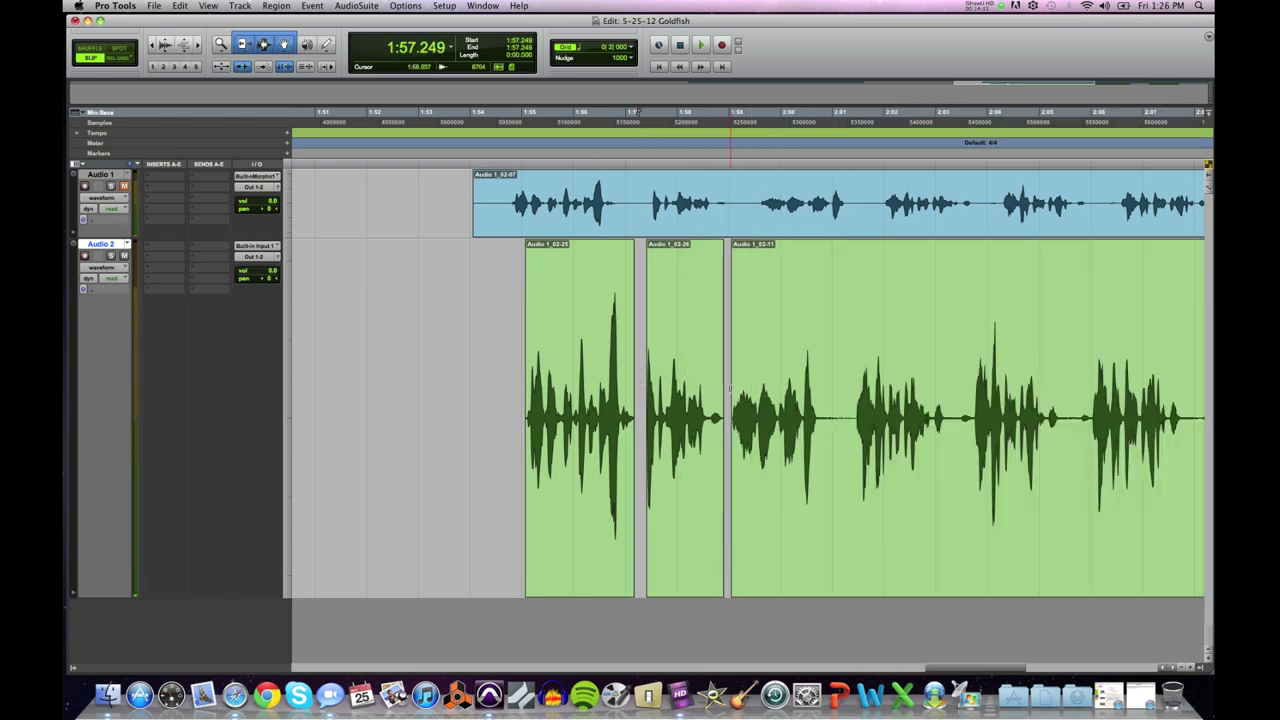
click(729, 389)
key(space)
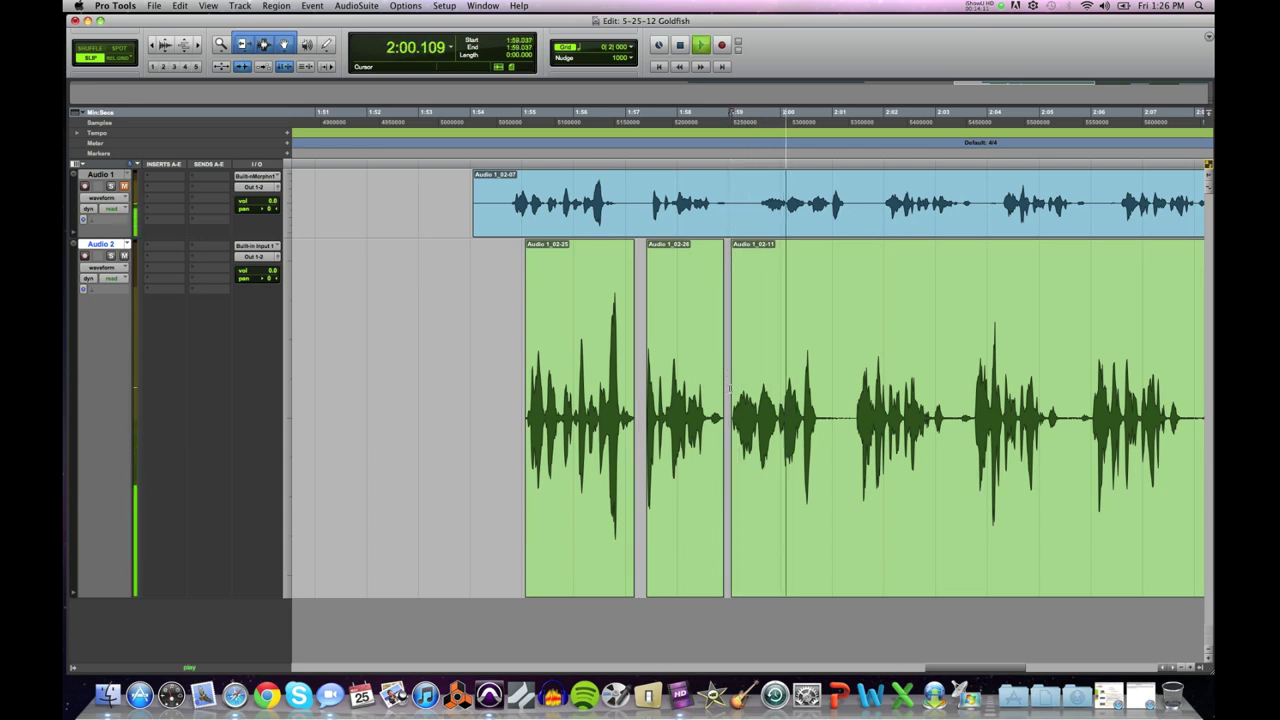
key(space)
drag(826, 412, 851, 412)
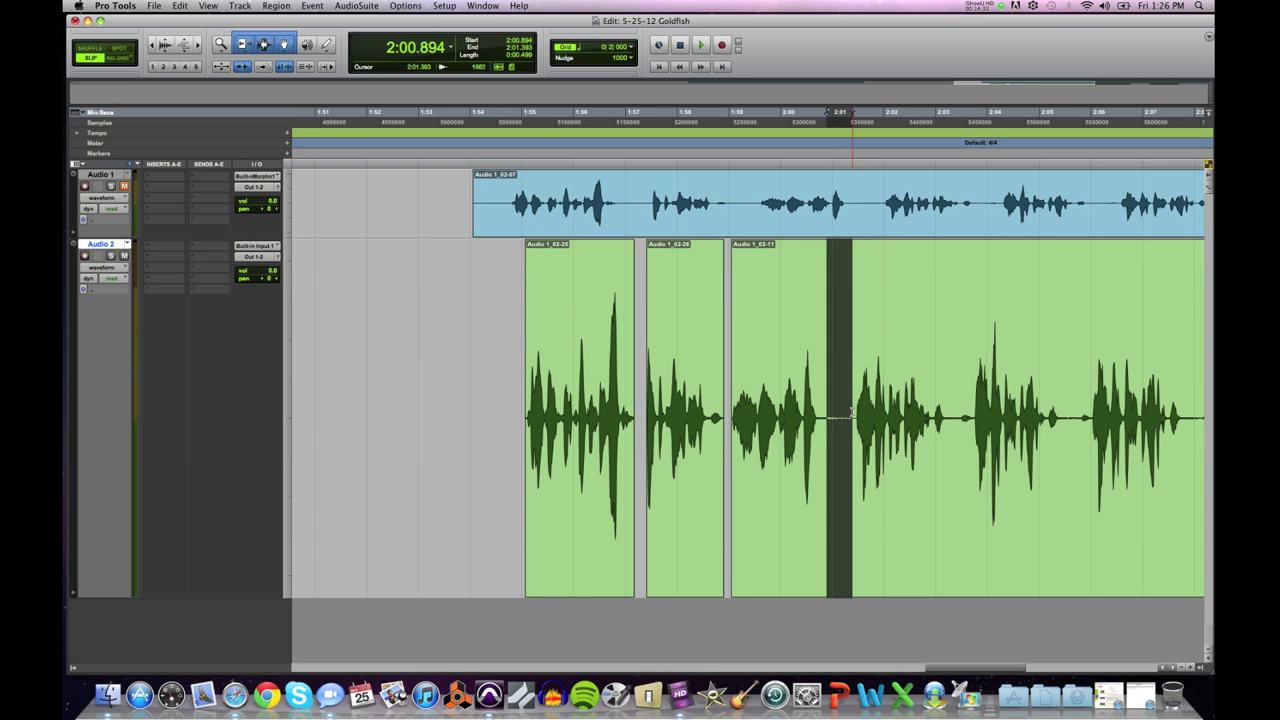
drag(829, 413, 1062, 404)
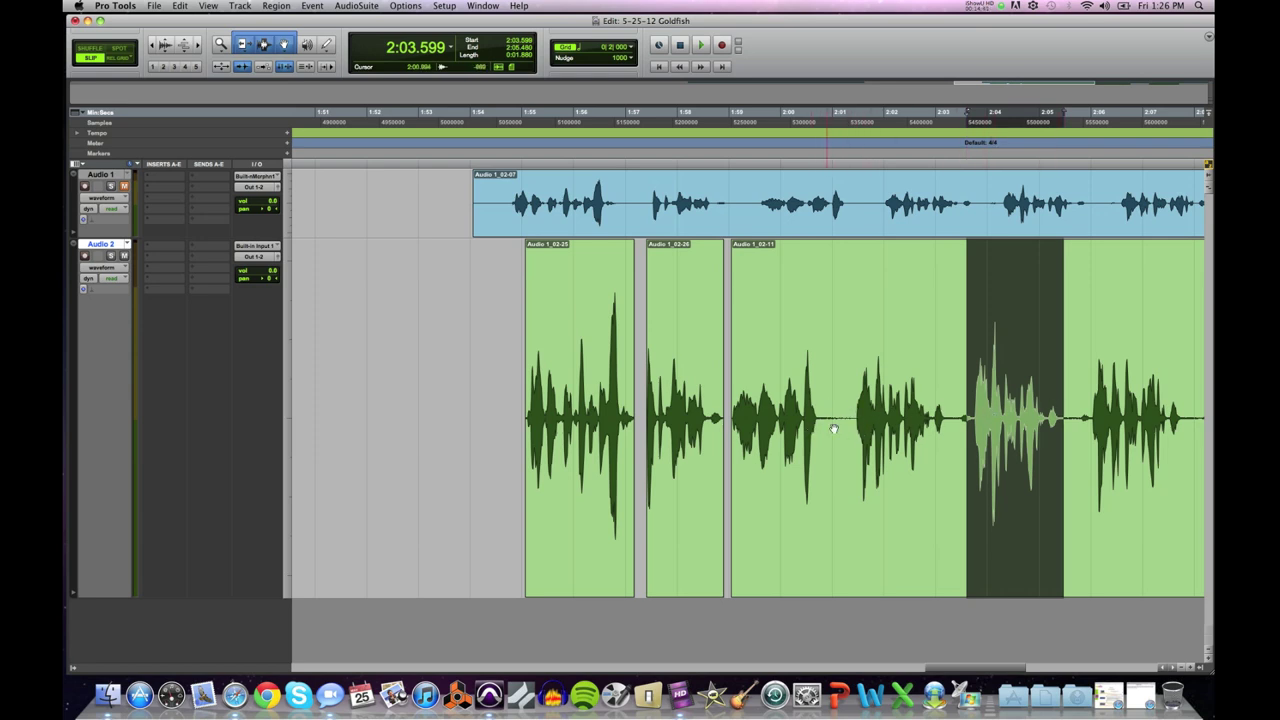
drag(823, 412, 852, 410)
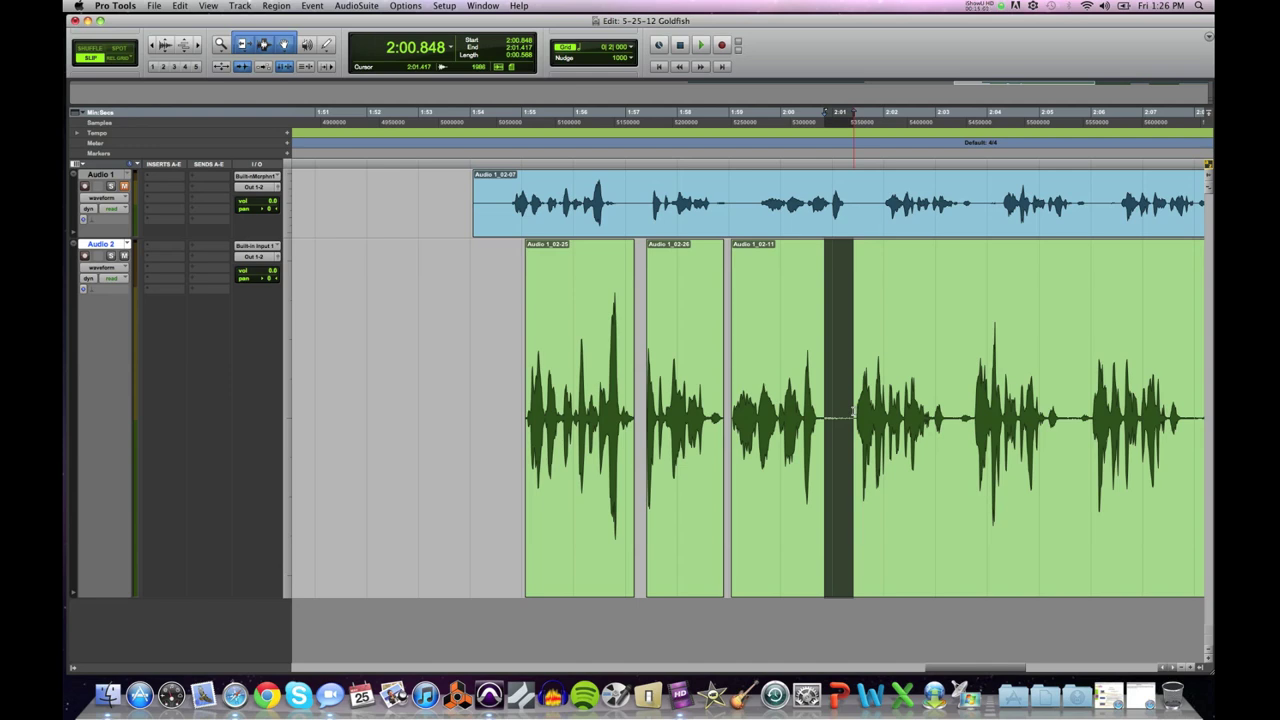
Step: Delete the silence inside Audio 1_02-11, splitting it into Audio 1_02-27 and Audio 1_02-28, and play back the cut
key(super+bracketright)
key(super+bracketright)
key(super+bracketright)
click(973, 408)
drag(973, 408, 790, 409)
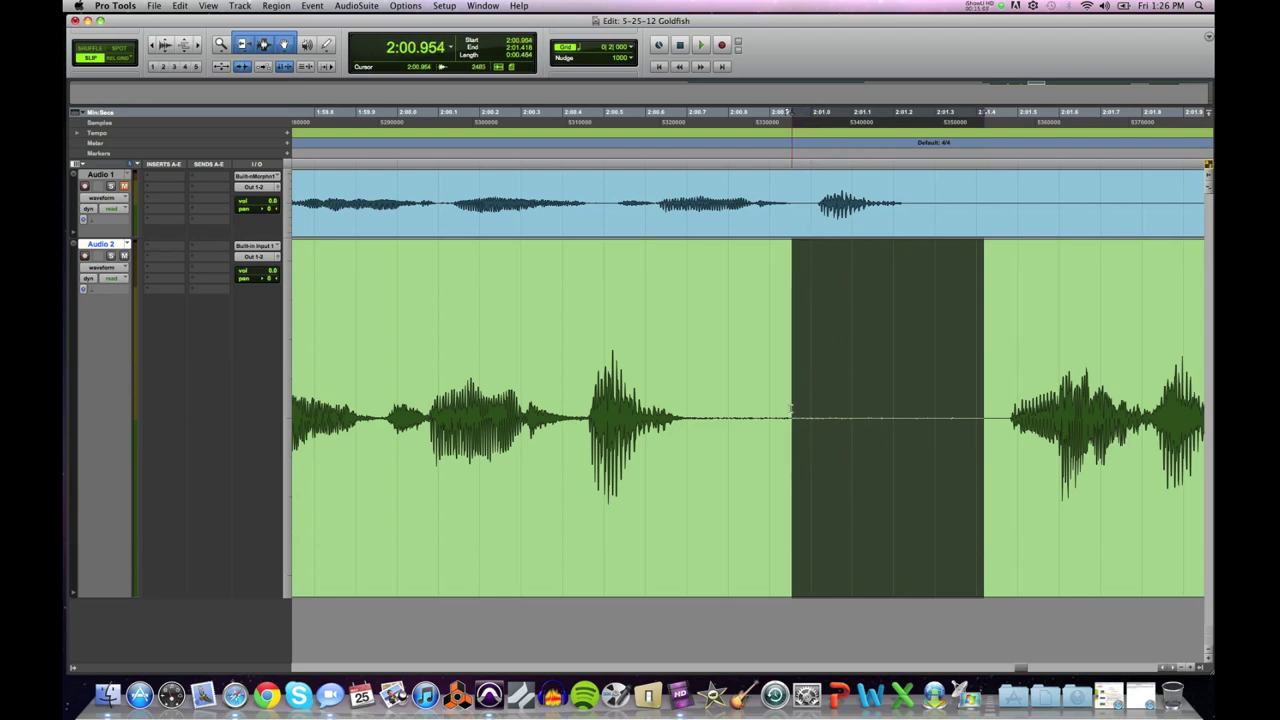
key(Delete)
click(521, 380)
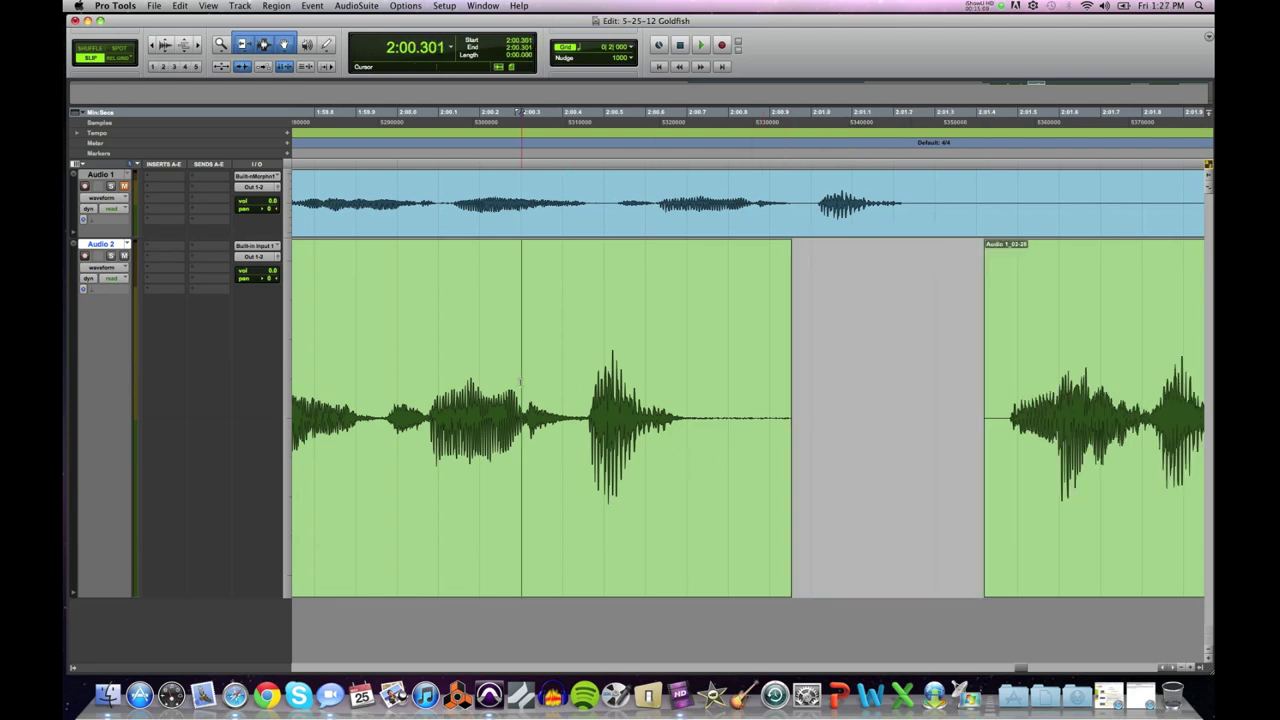
key(space)
key(space)
Step: Delete the leftover silence after the word's fading tail
click(694, 380)
key(super+bracketright)
key(super+bracketright)
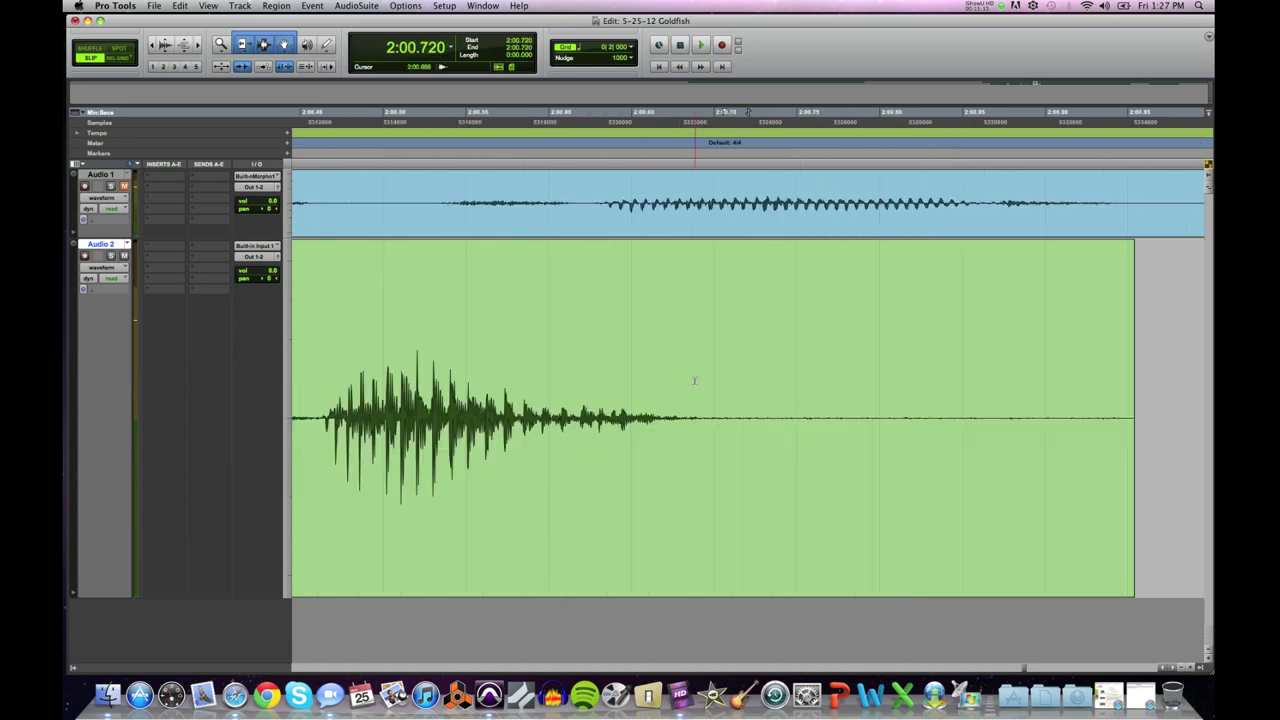
key(super+bracketright)
click(895, 404)
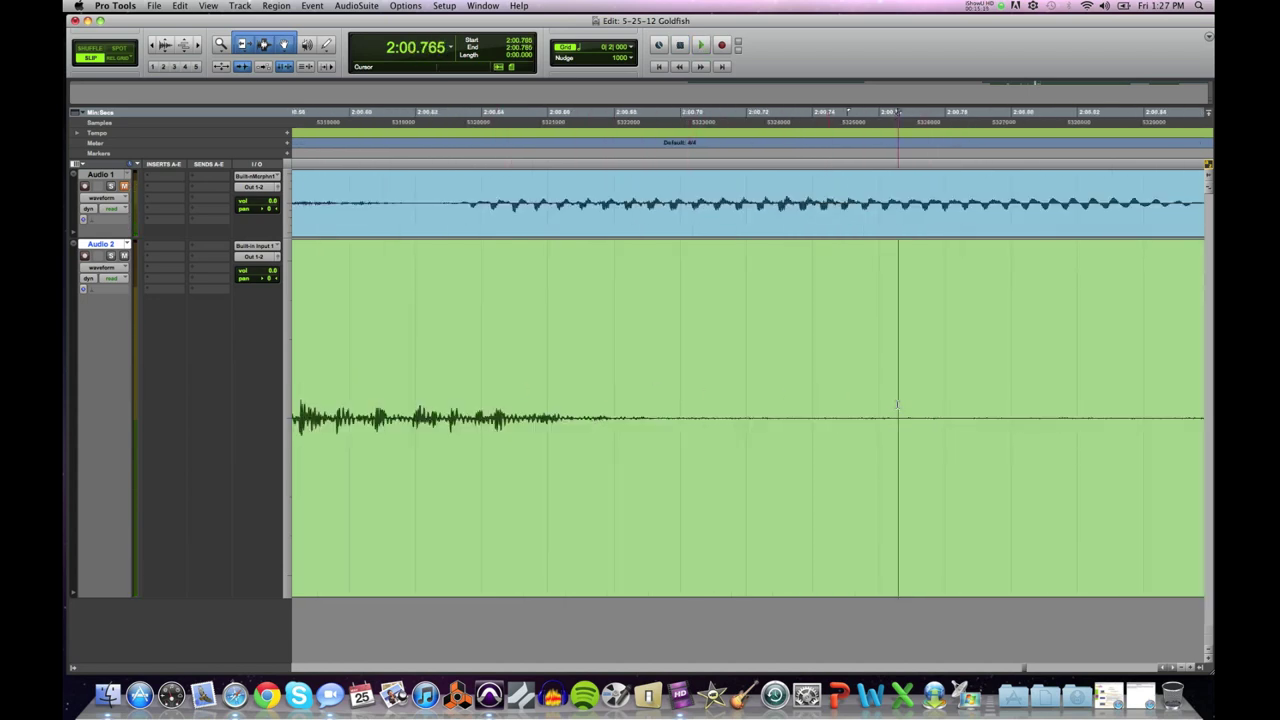
drag(898, 404, 1061, 405)
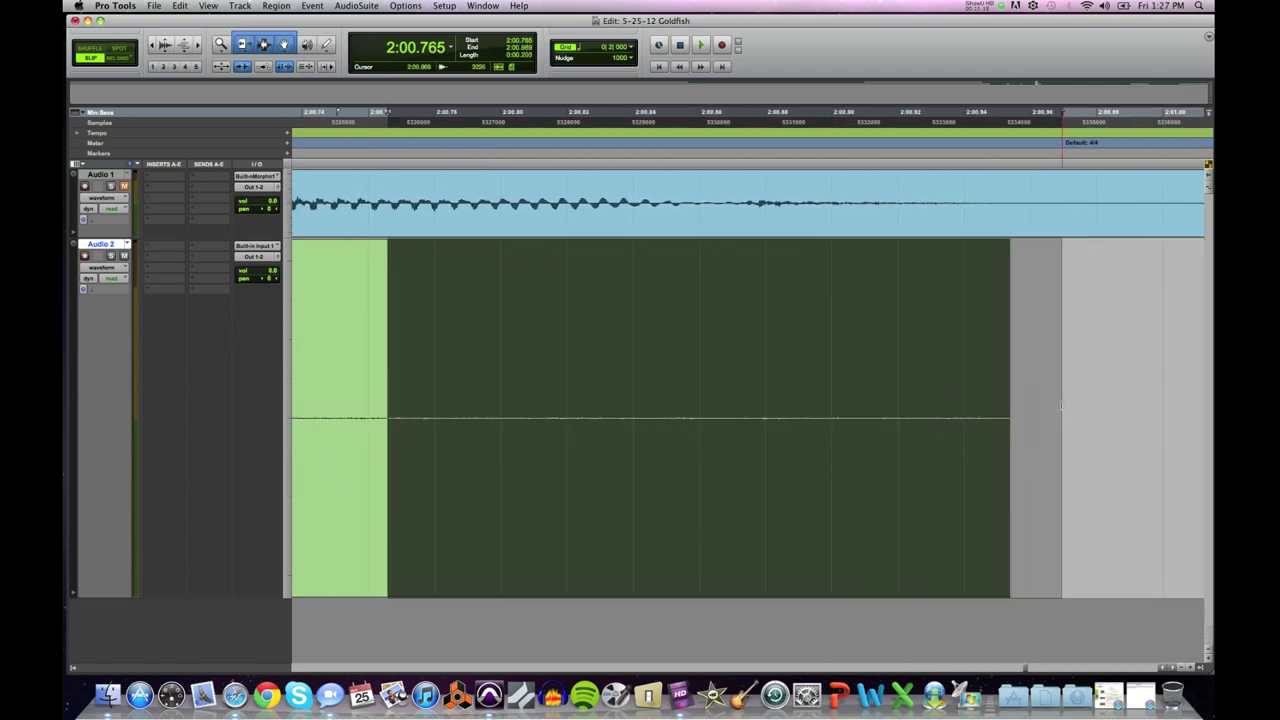
key(Delete)
Step: Slide Audio 1_02-28 left so it butts against Audio 1_02-27 near 2:00.84
key(super+bracketleft)
key(super+bracketleft)
click(492, 355)
key(space)
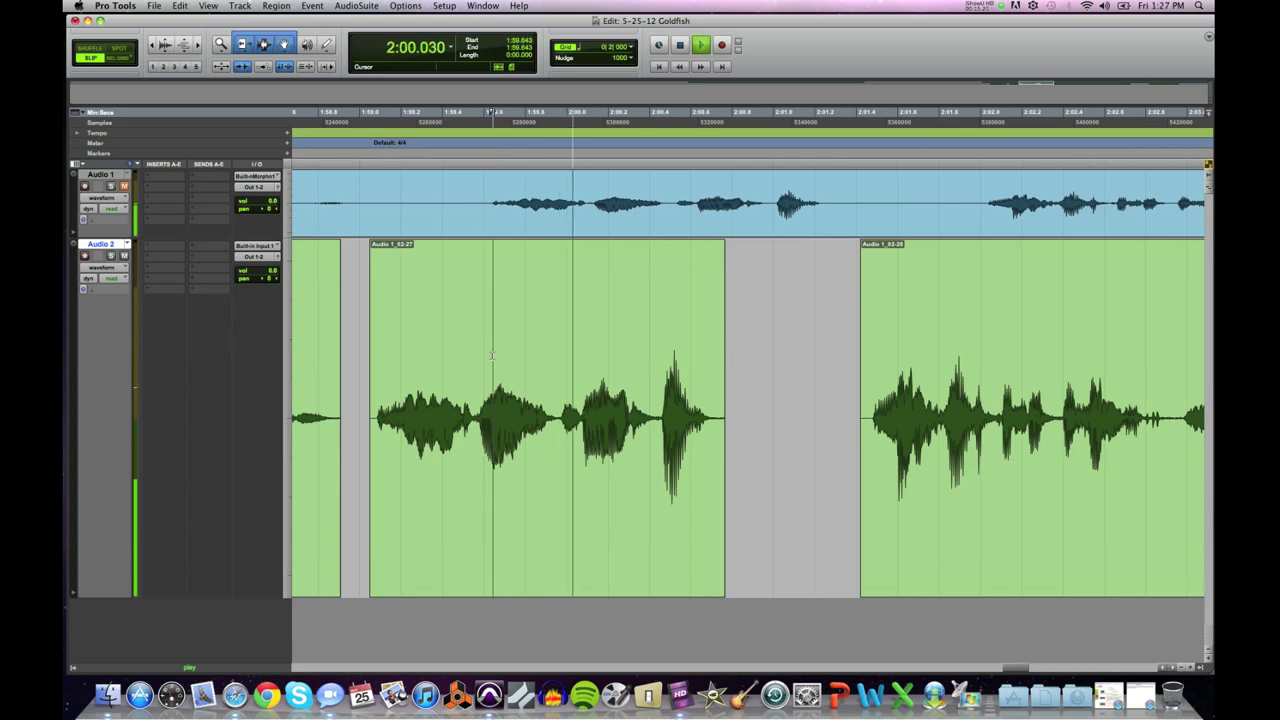
key(space)
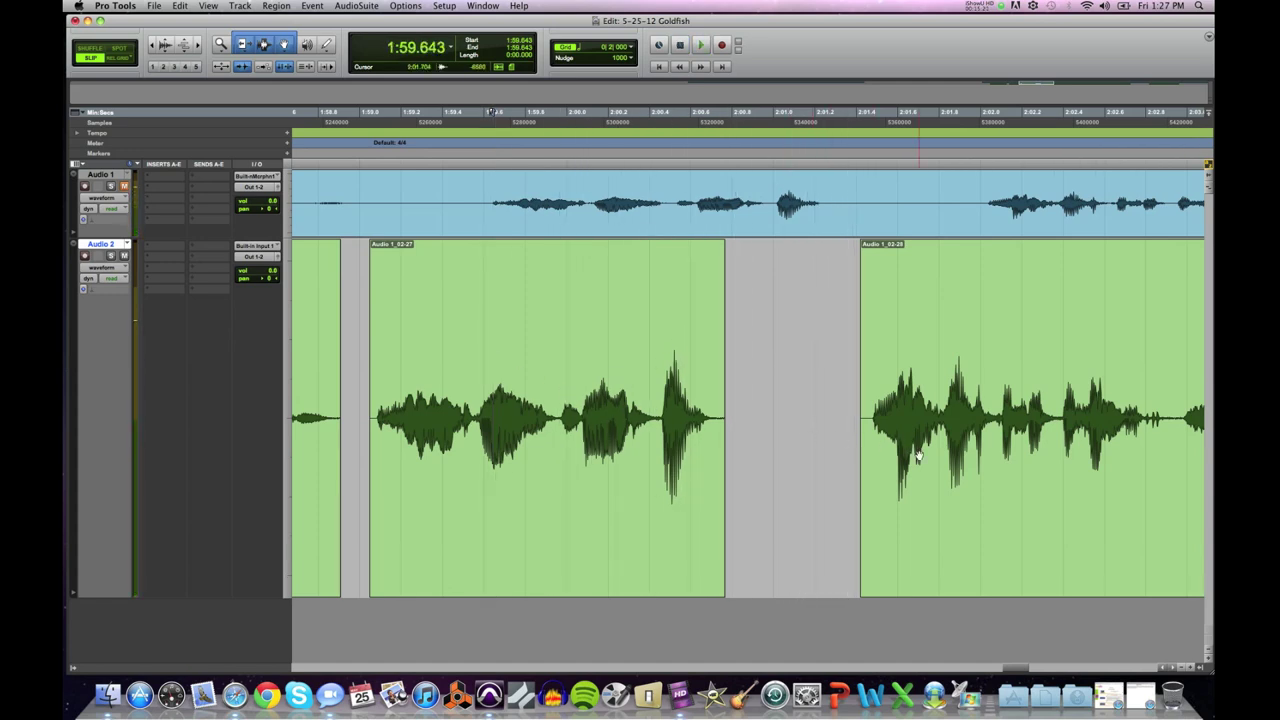
drag(917, 456, 799, 446)
key(super+bracketleft)
key(super+bracketleft)
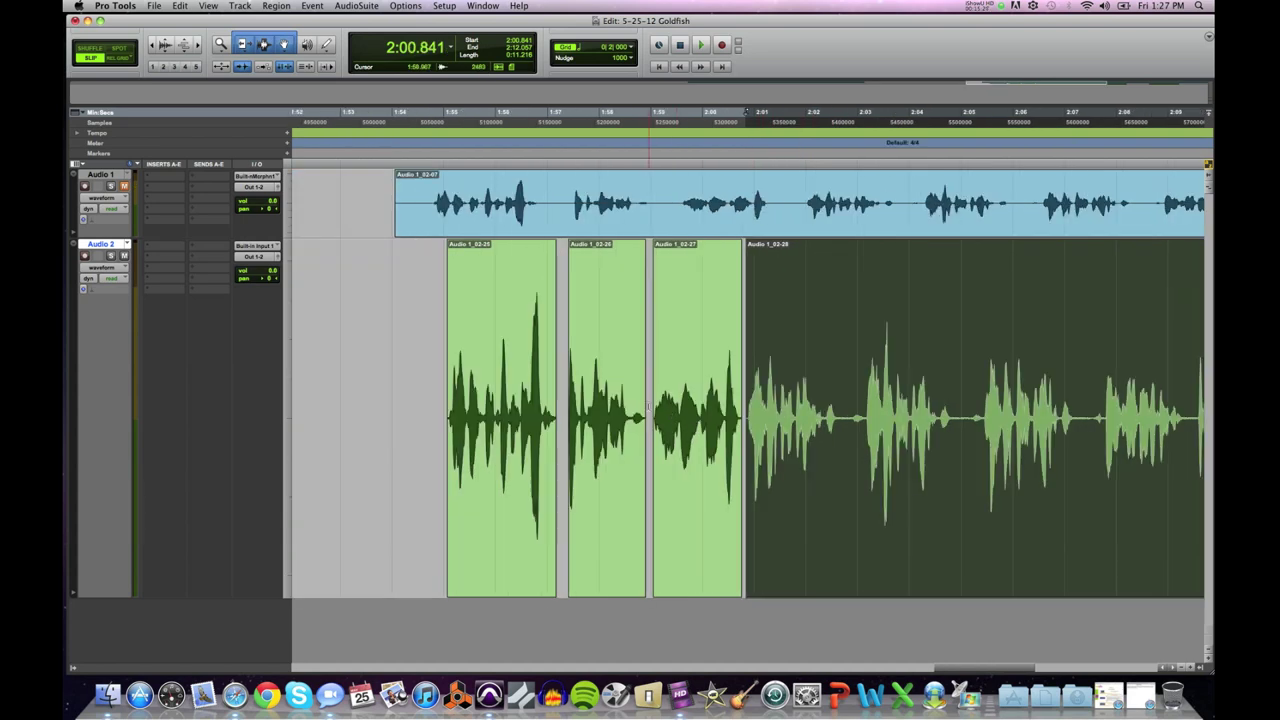
Step: Nudge Audio 1_02-28 a few pixels right and audition the gap after Audio 1_02-27
click(649, 390)
key(space)
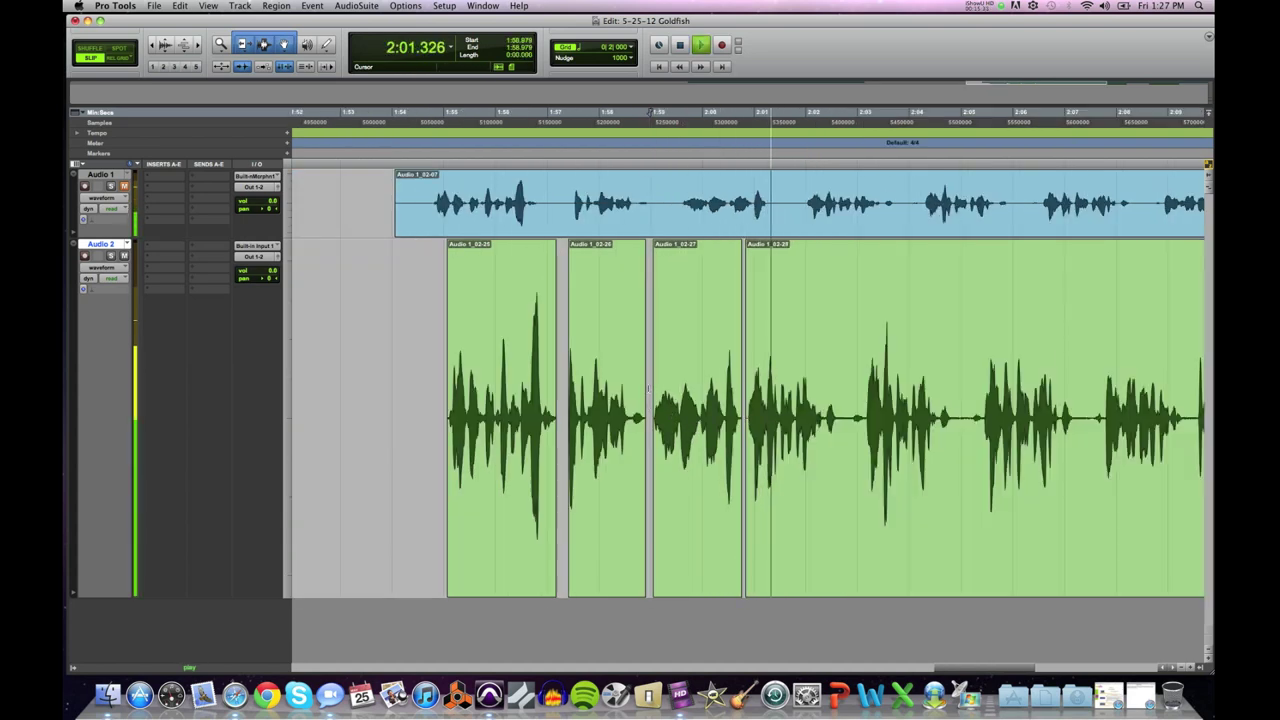
key(space)
click(787, 480)
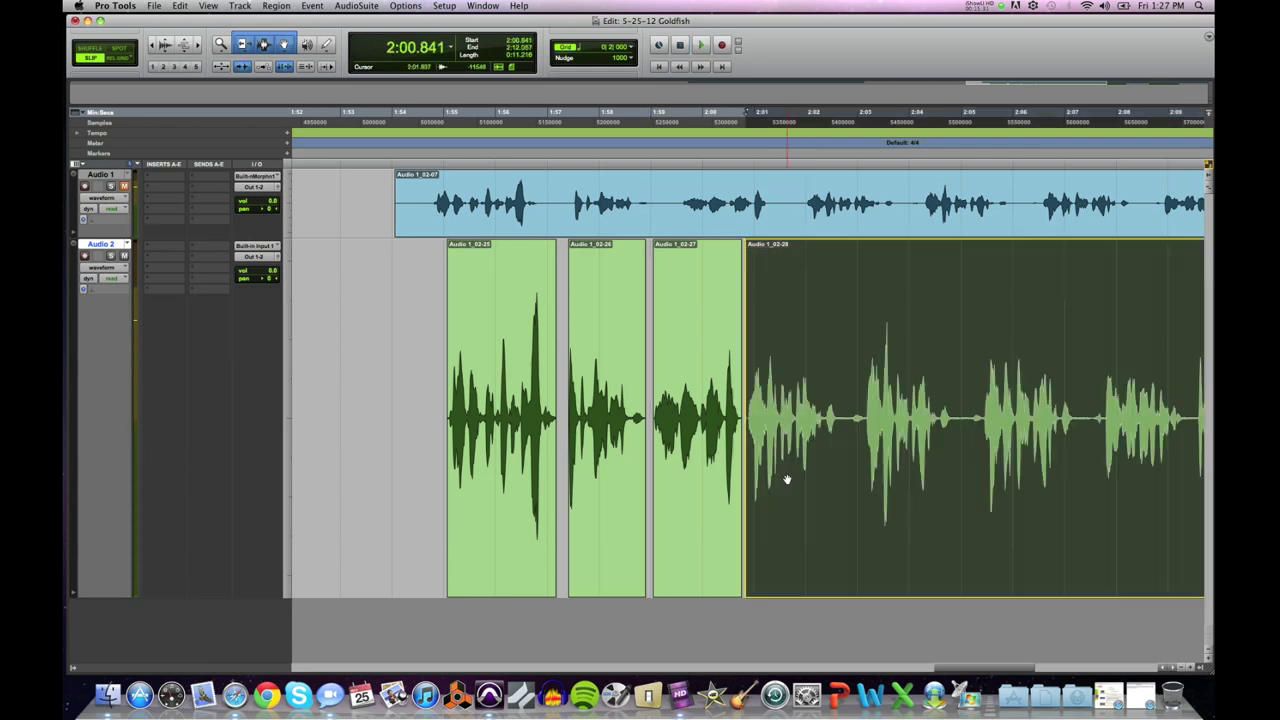
drag(787, 480, 796, 478)
click(670, 386)
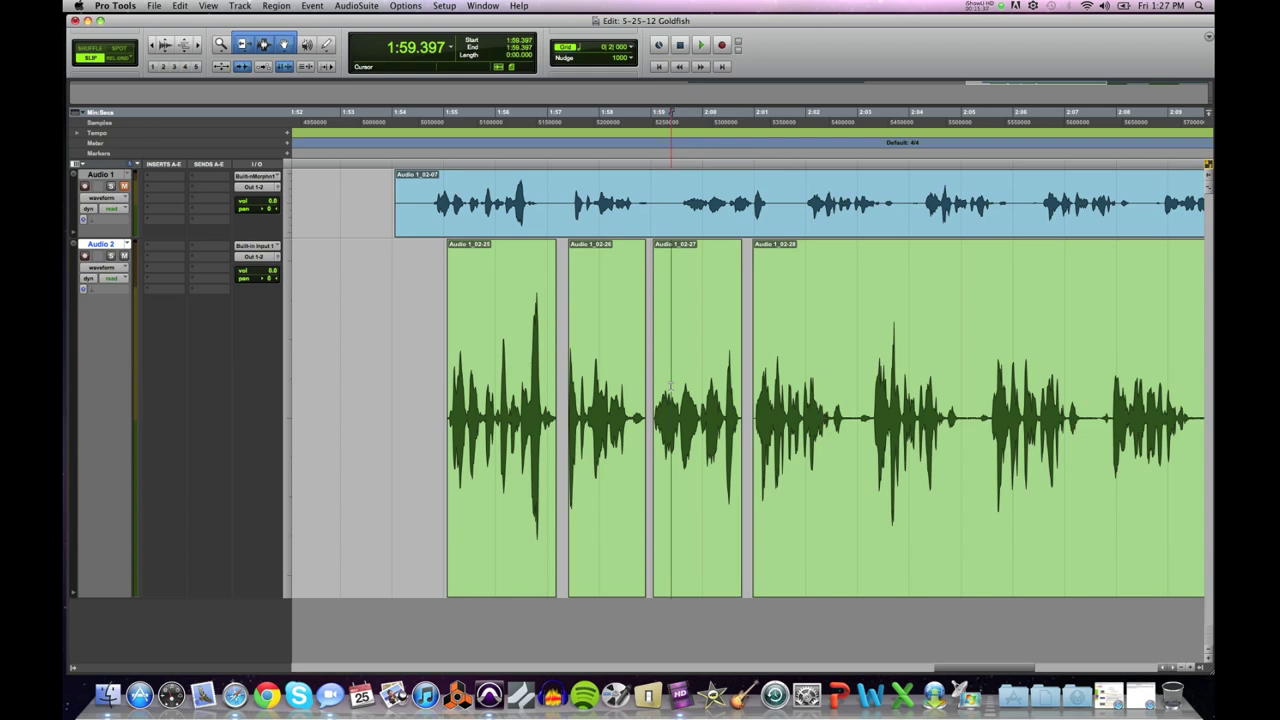
key(space)
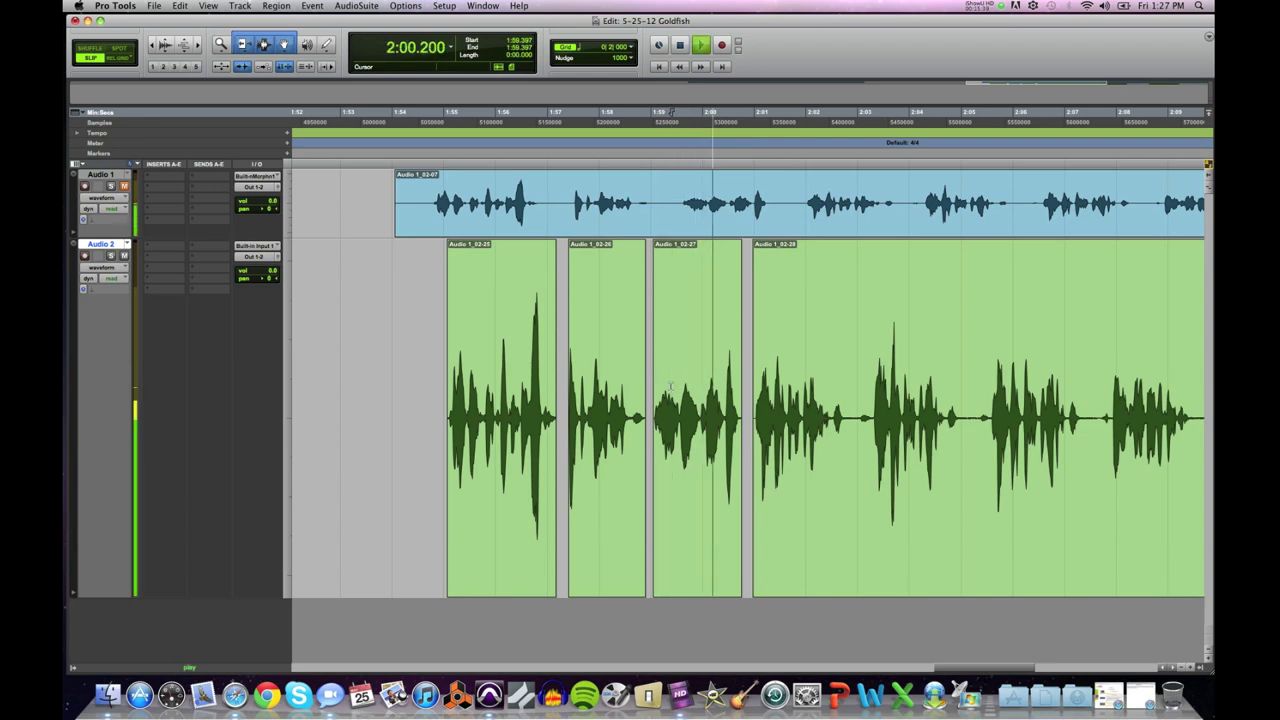
key(space)
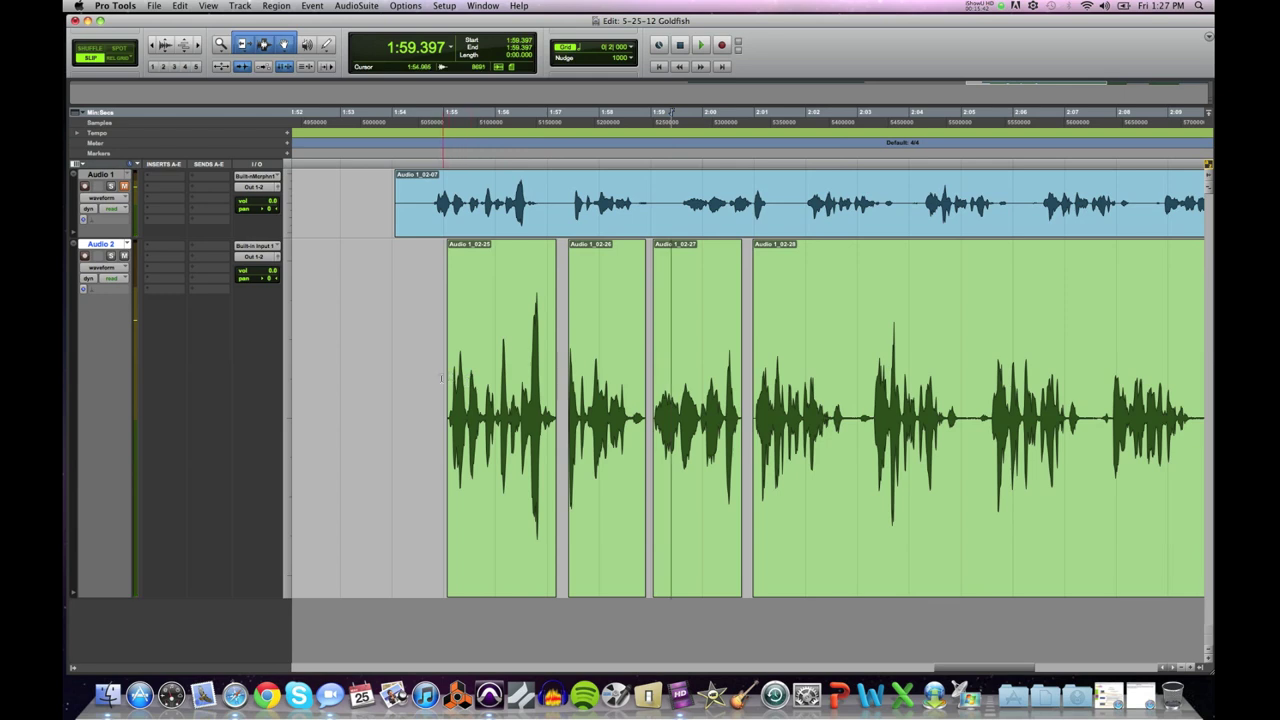
Step: Audition from the first word clip and from Audio 1_02-28's start, then select its opening phrase
click(442, 378)
key(space)
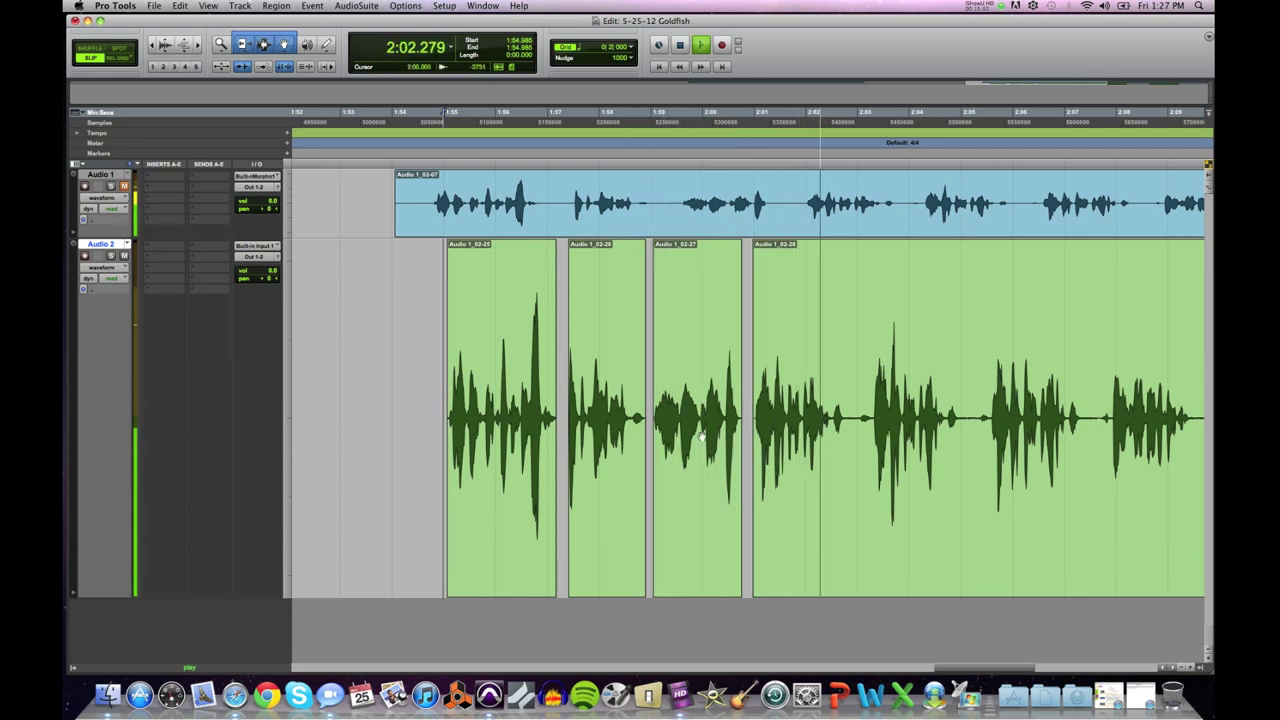
key(space)
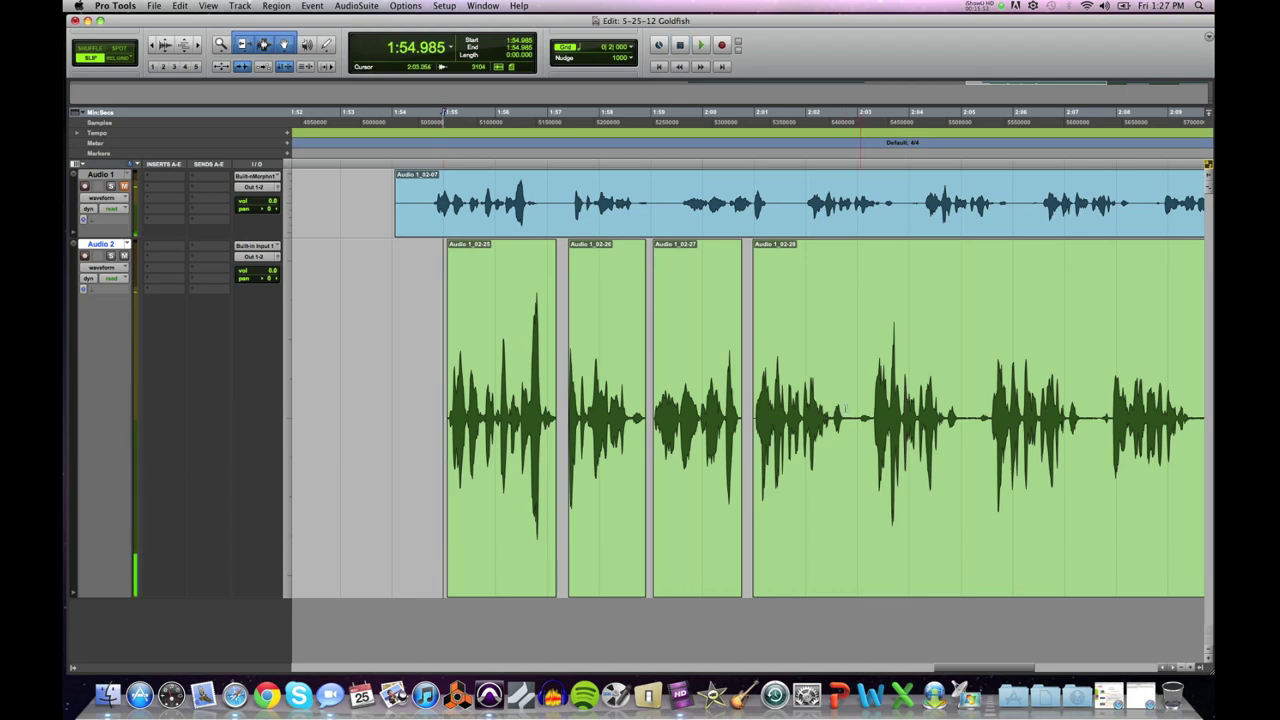
drag(749, 408, 978, 446)
click(745, 381)
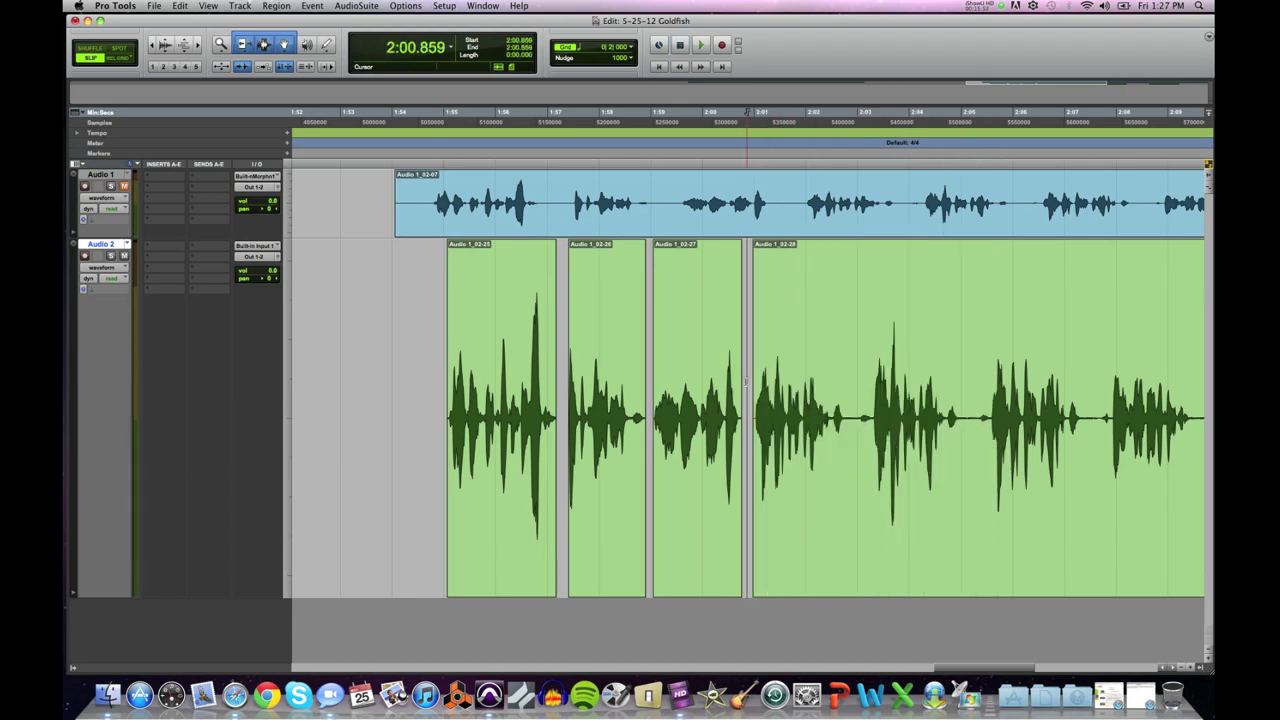
key(space)
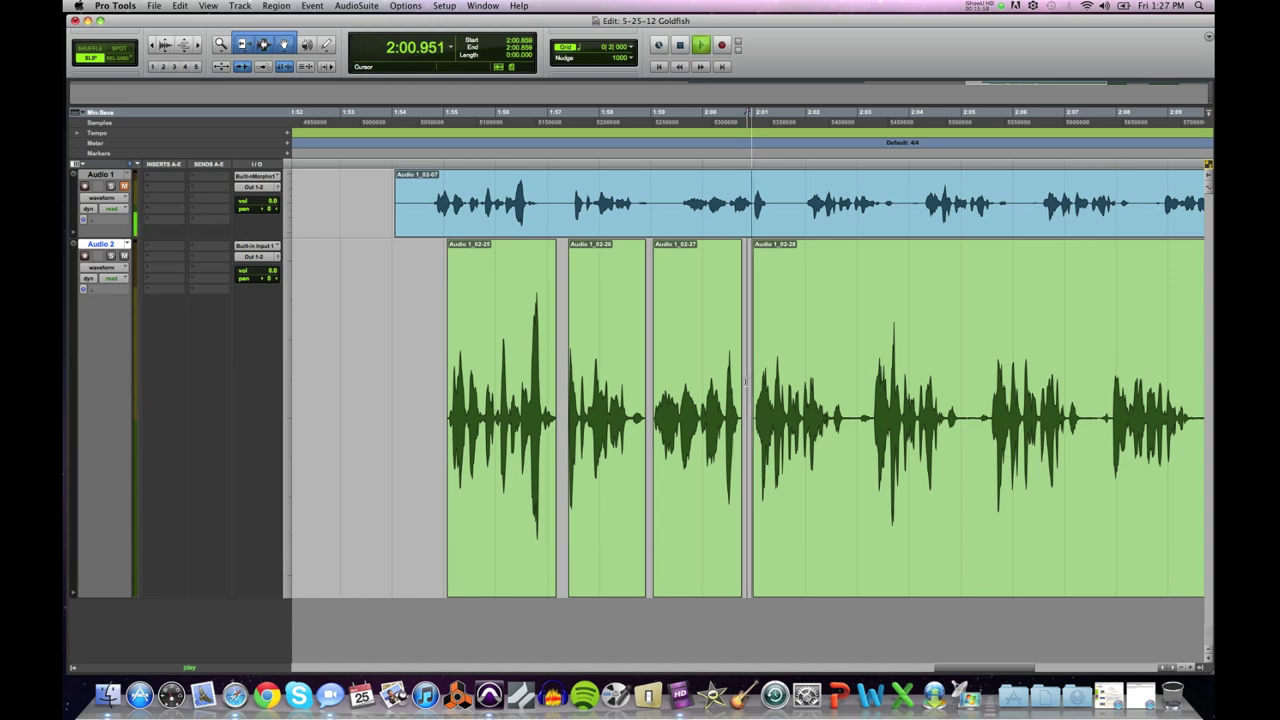
key(space)
click(747, 400)
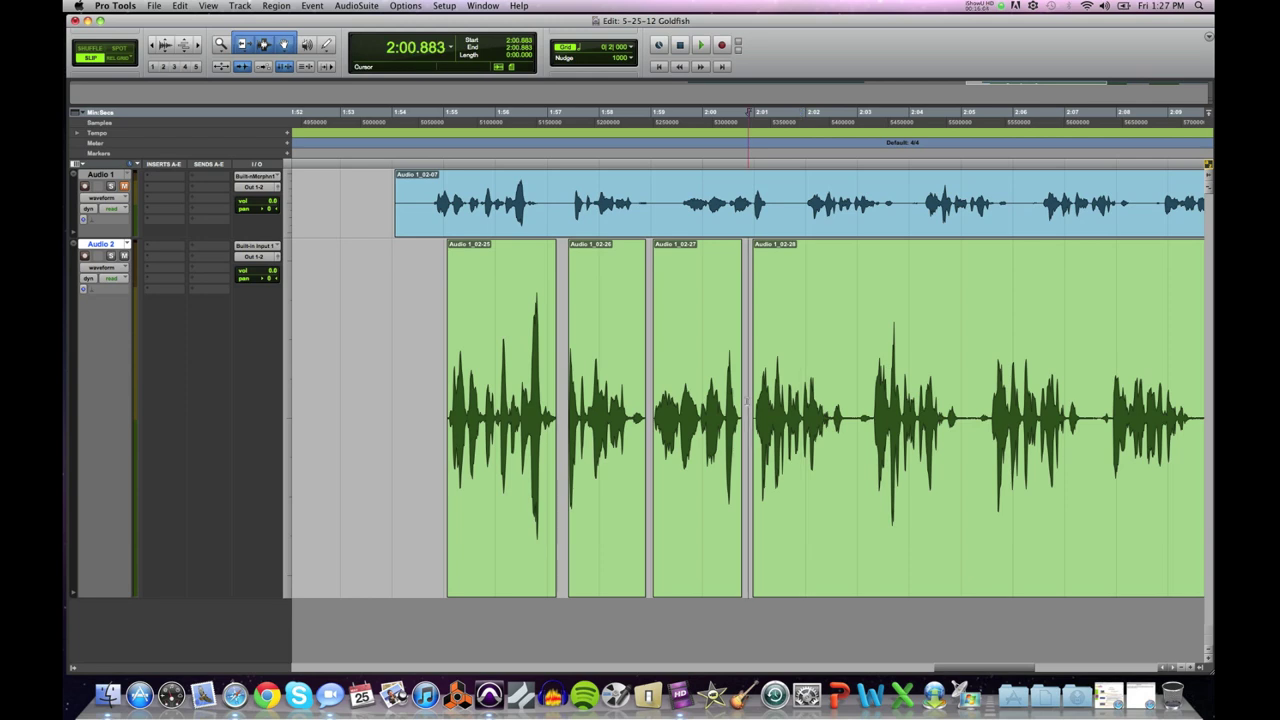
key(space)
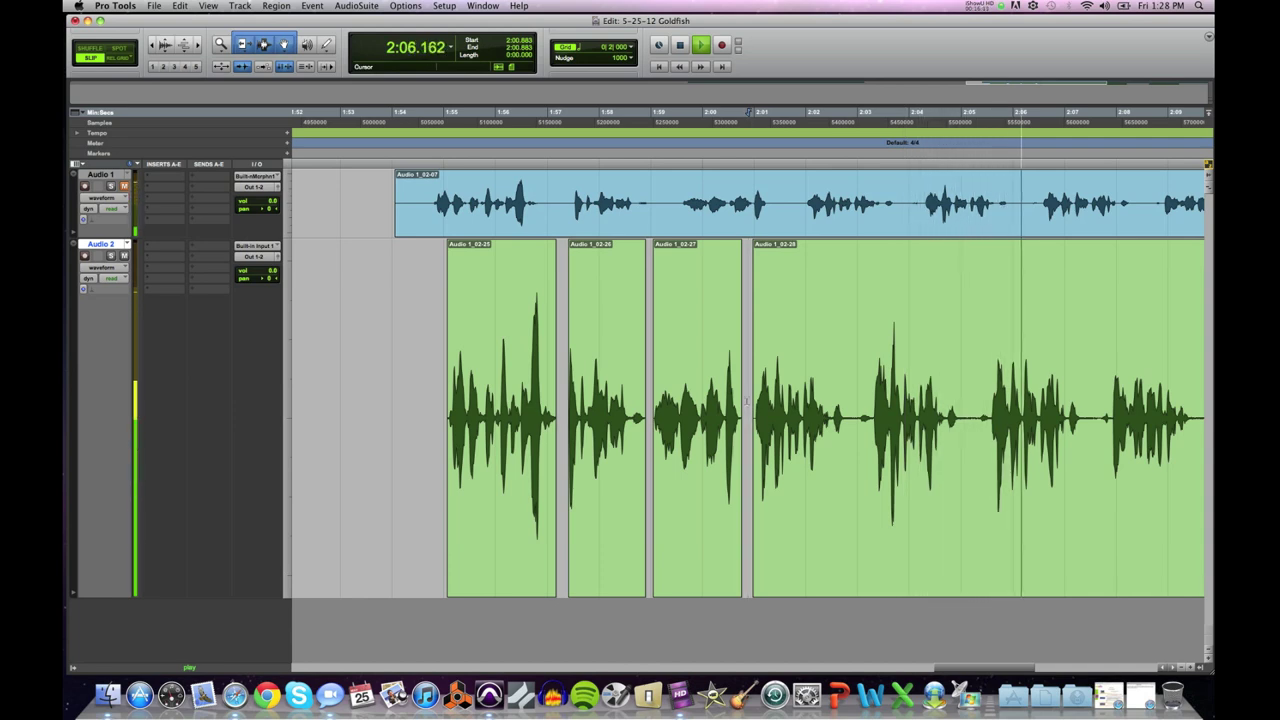
key(space)
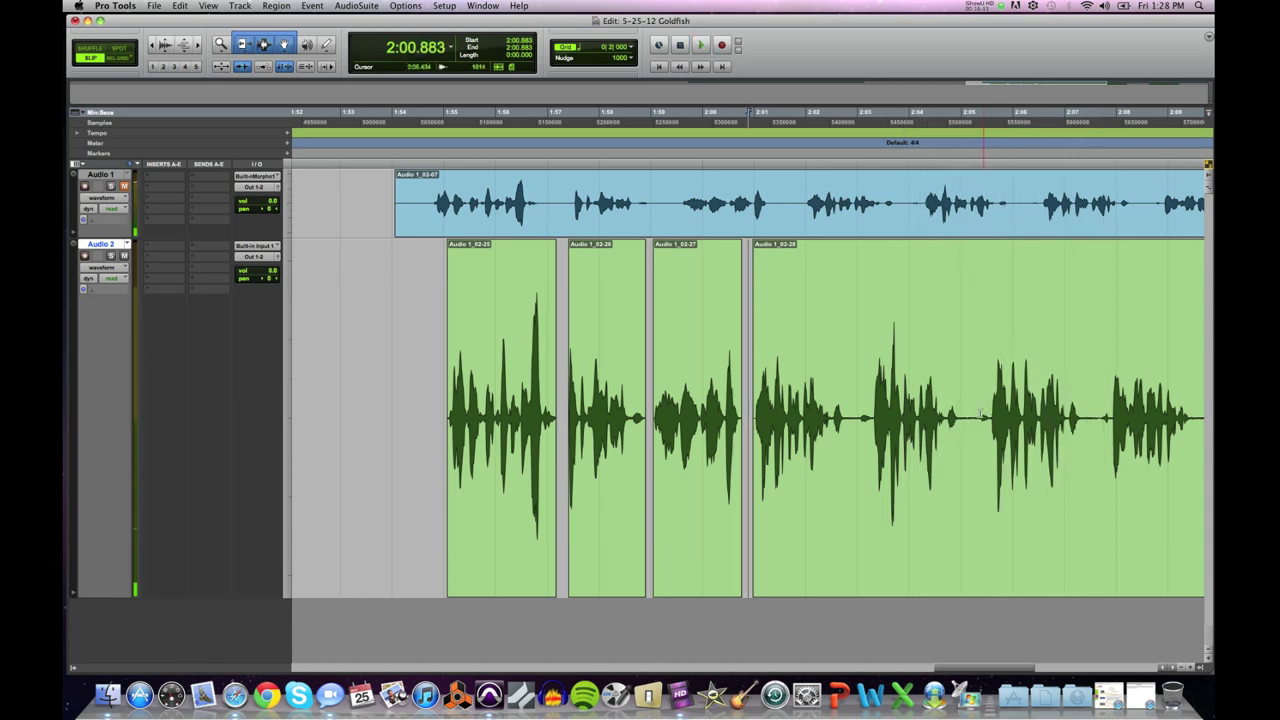
drag(970, 417, 748, 425)
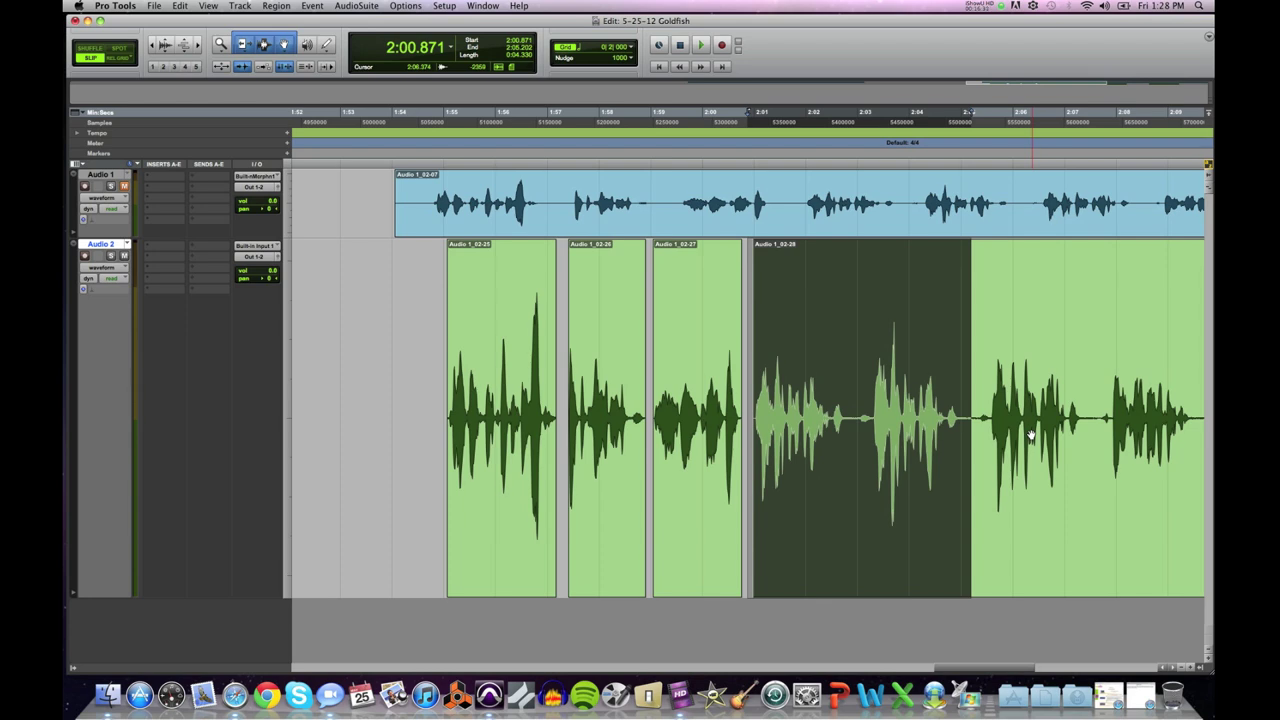
Step: Delete Audio 1_02-28's opening phrase and slide the remainder left after Audio 1_02-27
key(Delete)
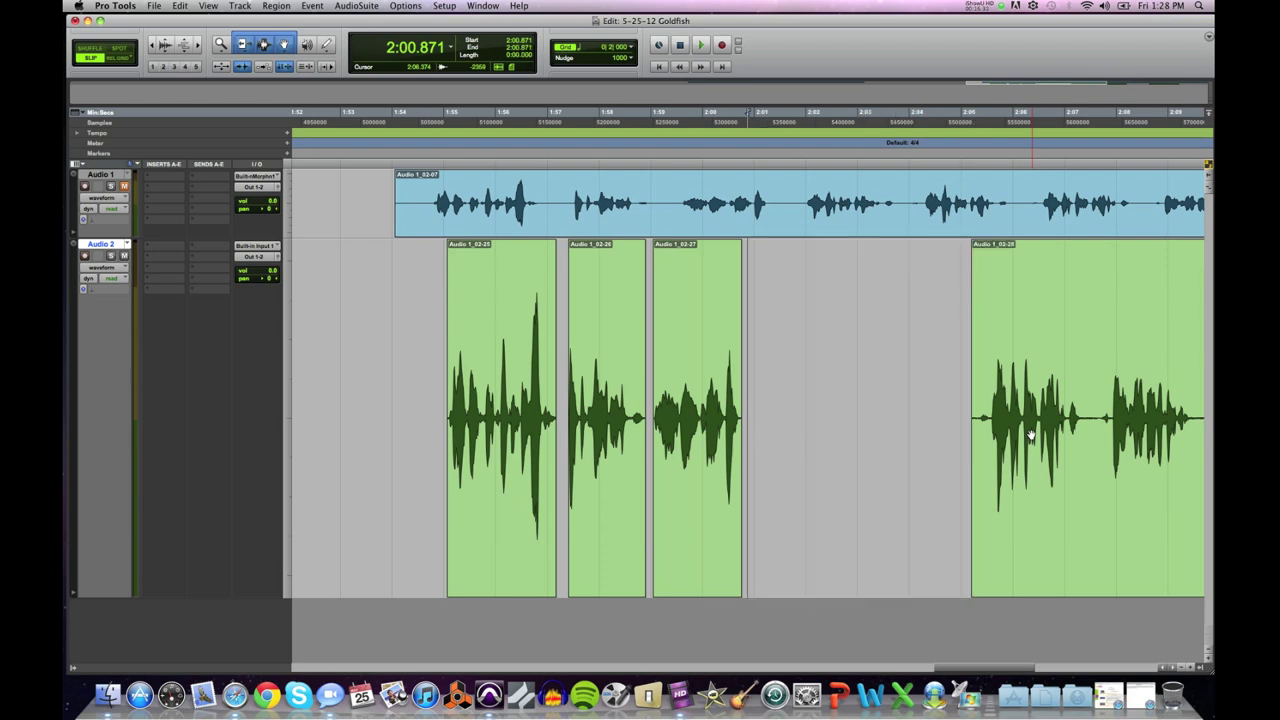
drag(1057, 493, 836, 487)
key(space)
key(space)
Step: Zoom in on Audio 1_02-28's start and mark the exact point where speech begins
click(764, 402)
drag(767, 410, 754, 412)
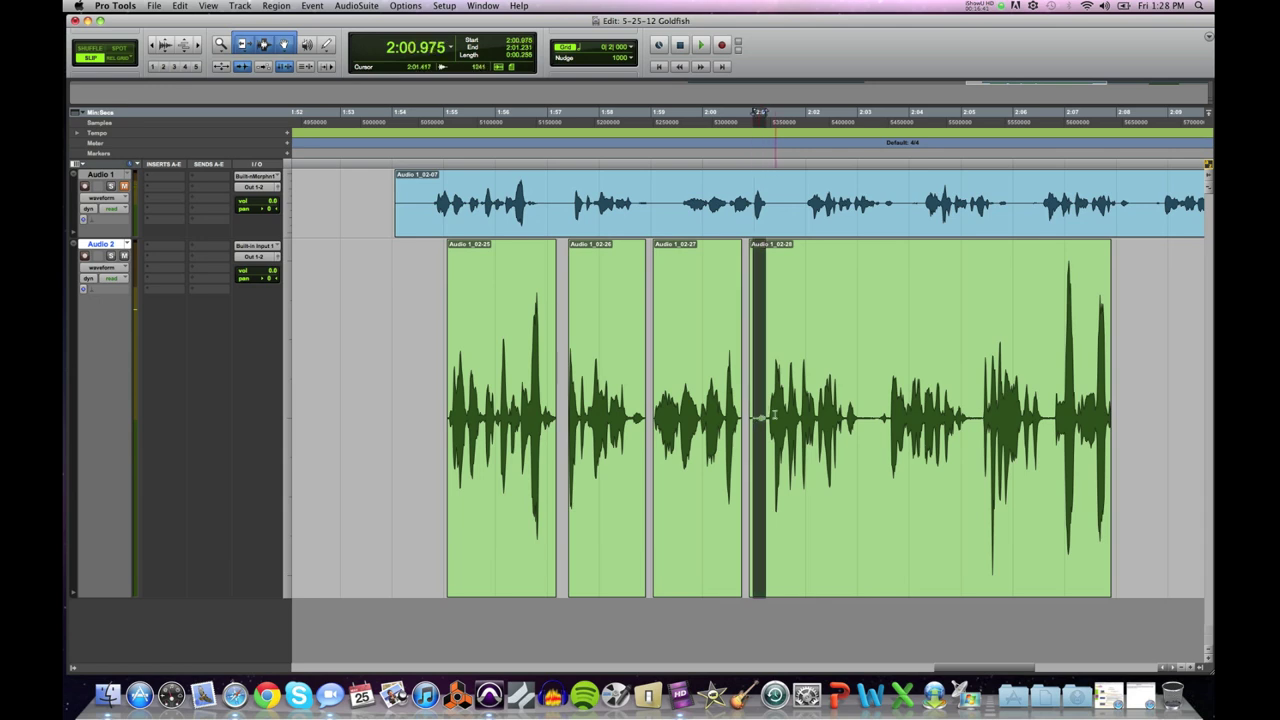
key(super+bracketright)
key(super+bracketright)
key(super+bracketright)
drag(872, 420, 691, 429)
key(space)
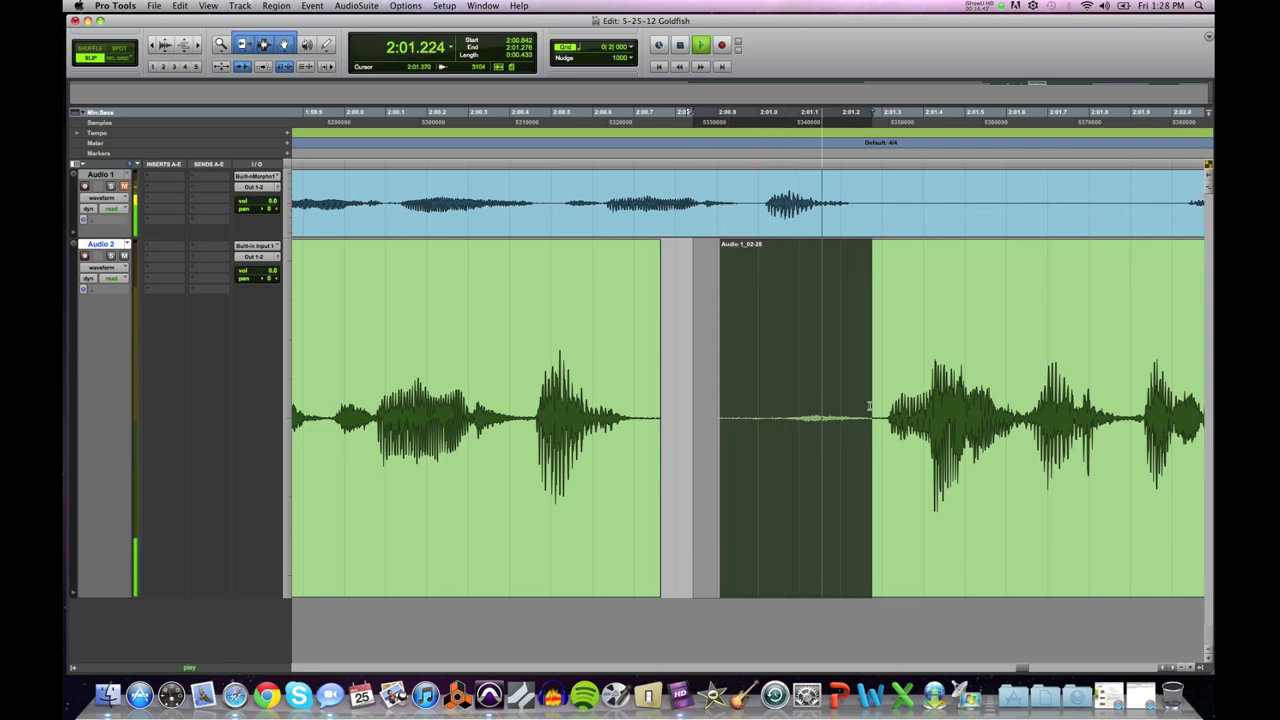
click(870, 418)
key(super+bracketright)
key(super+bracketright)
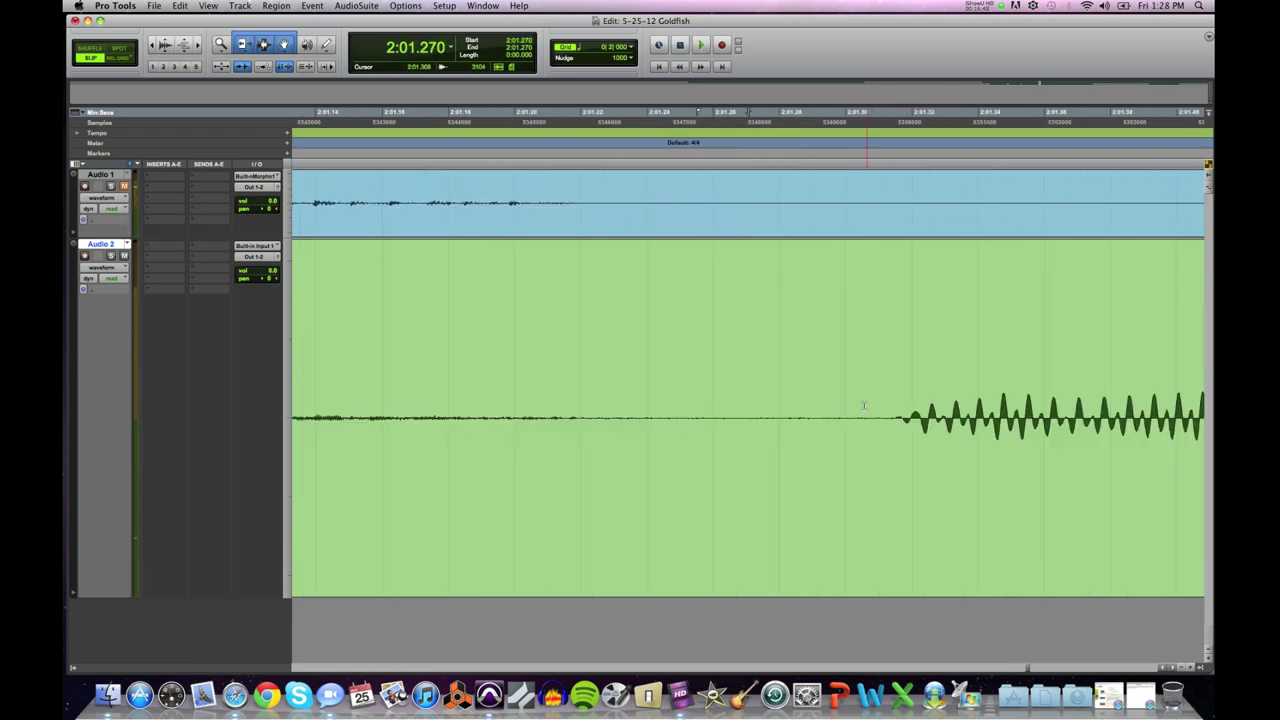
key(super+bracketright)
drag(737, 408, 714, 413)
click(729, 413)
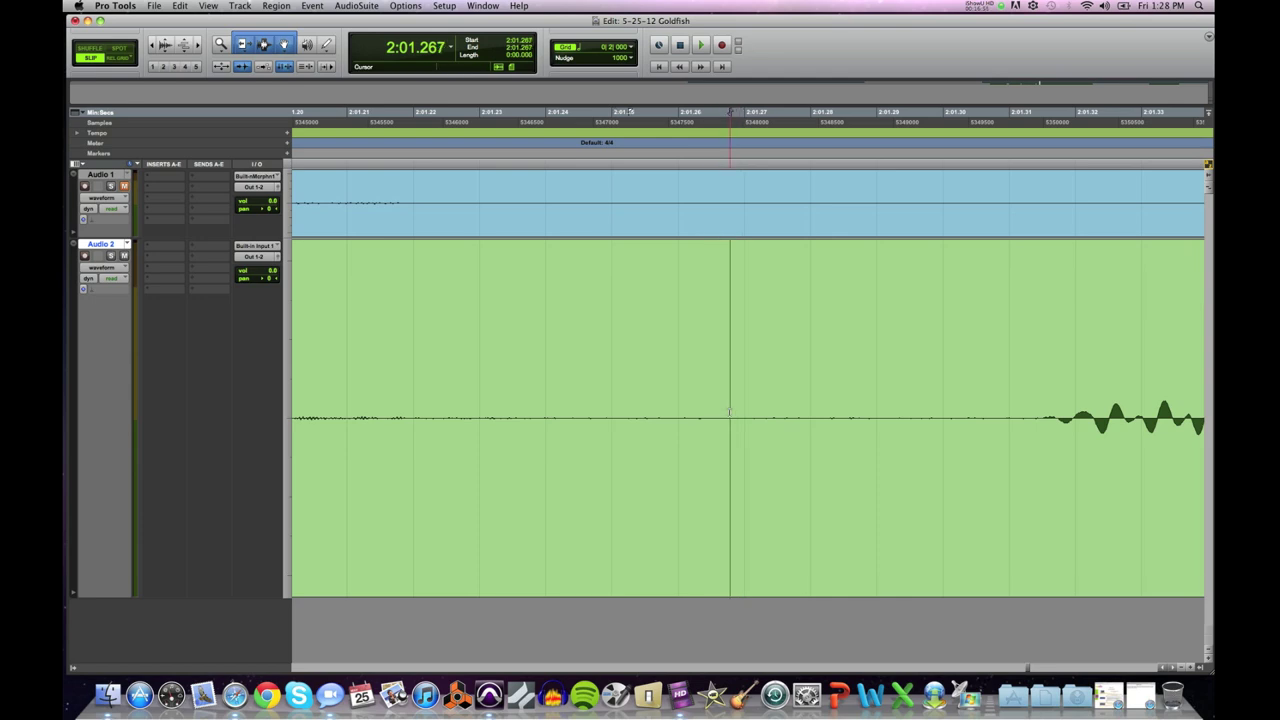
key(r)
key(r)
key(r)
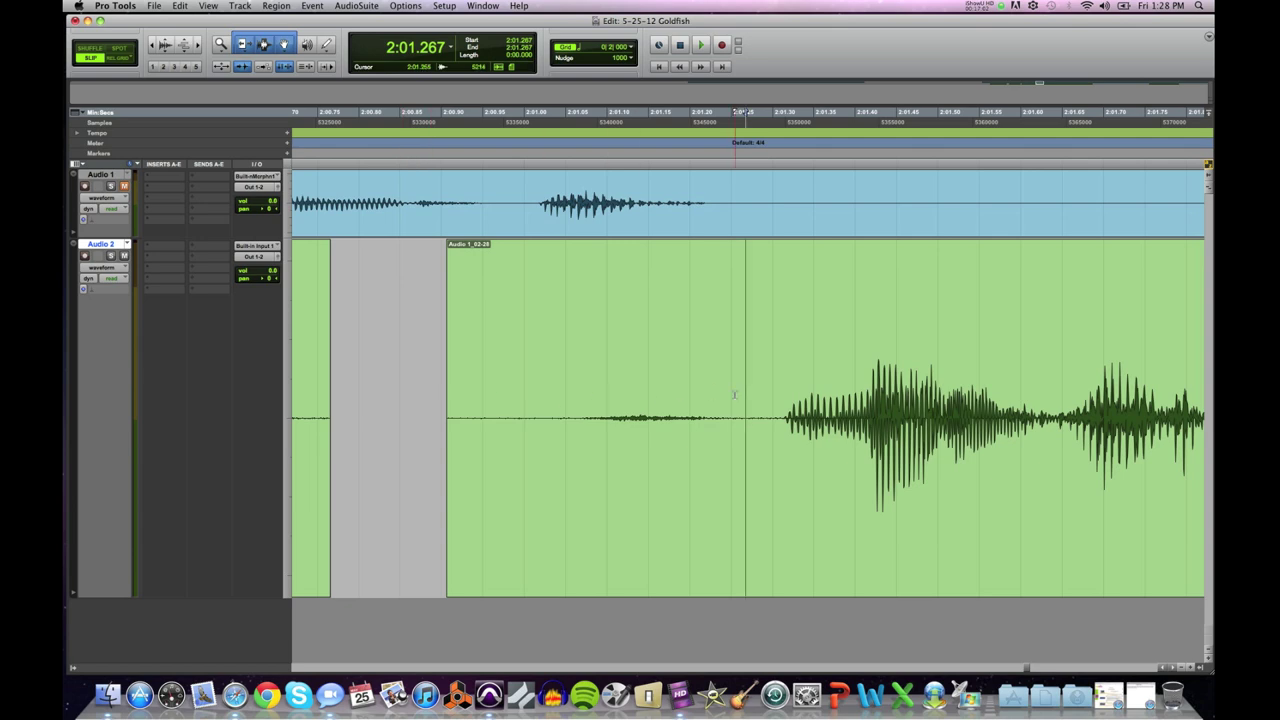
shift+click(402, 403)
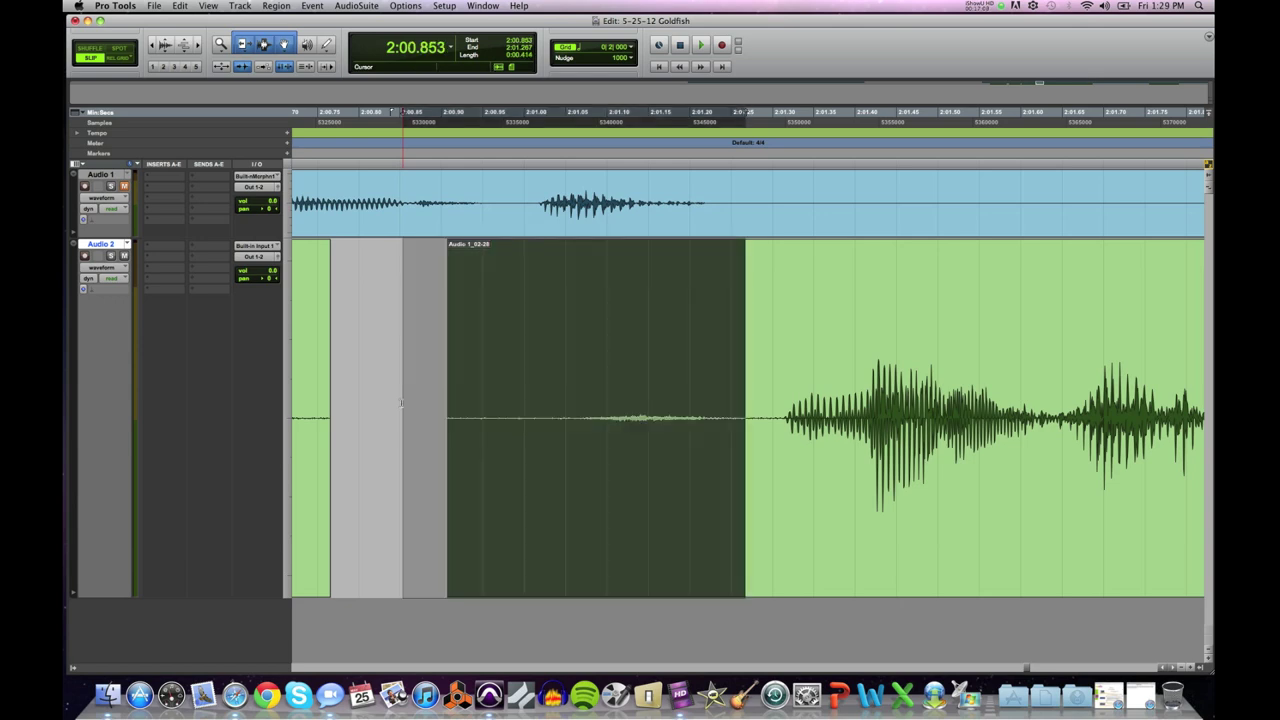
key(Delete)
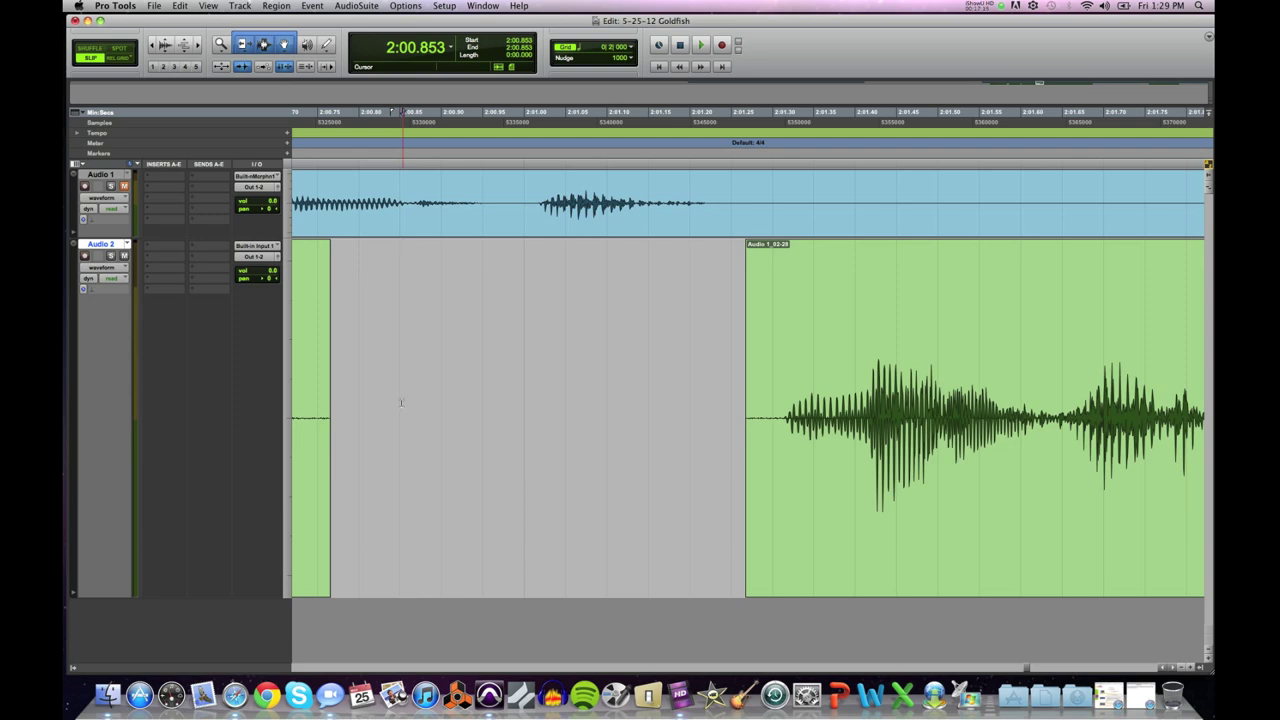
key(super+z)
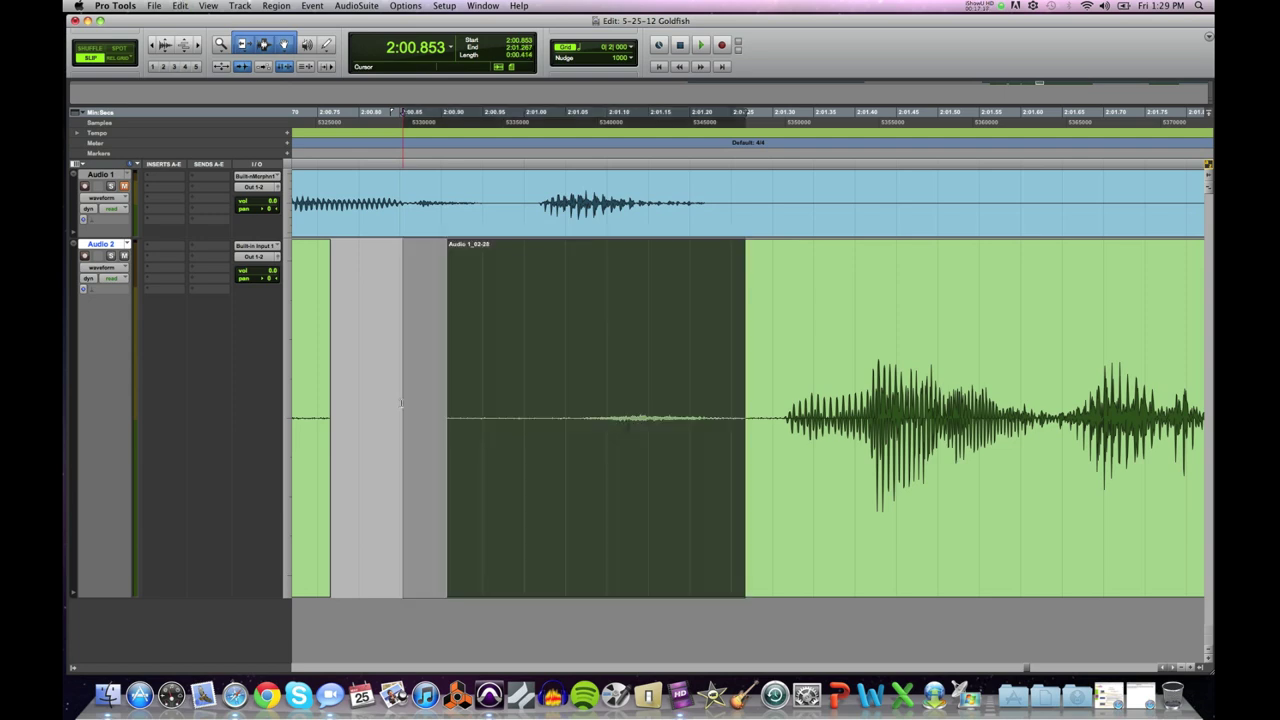
click(743, 411)
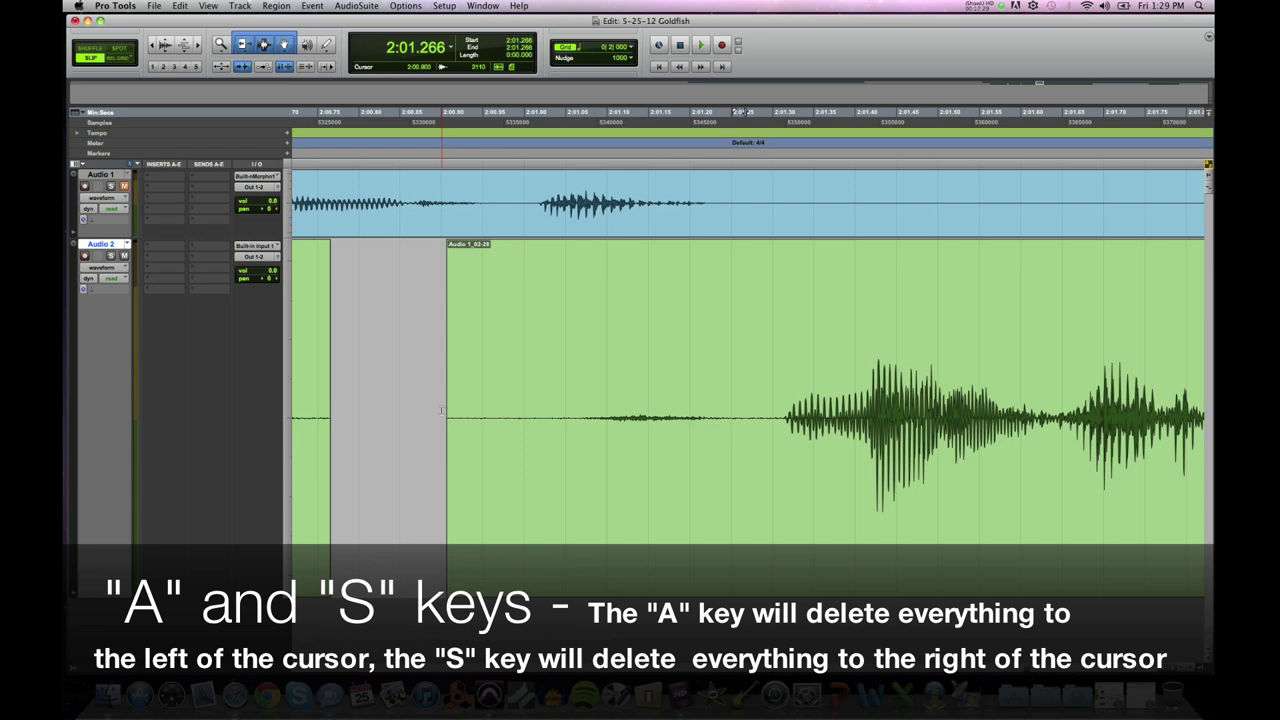
Step: Trim Audio 1_02-28's silent lead-in so it starts near 2:01.27, then play back the word clips
key(a)
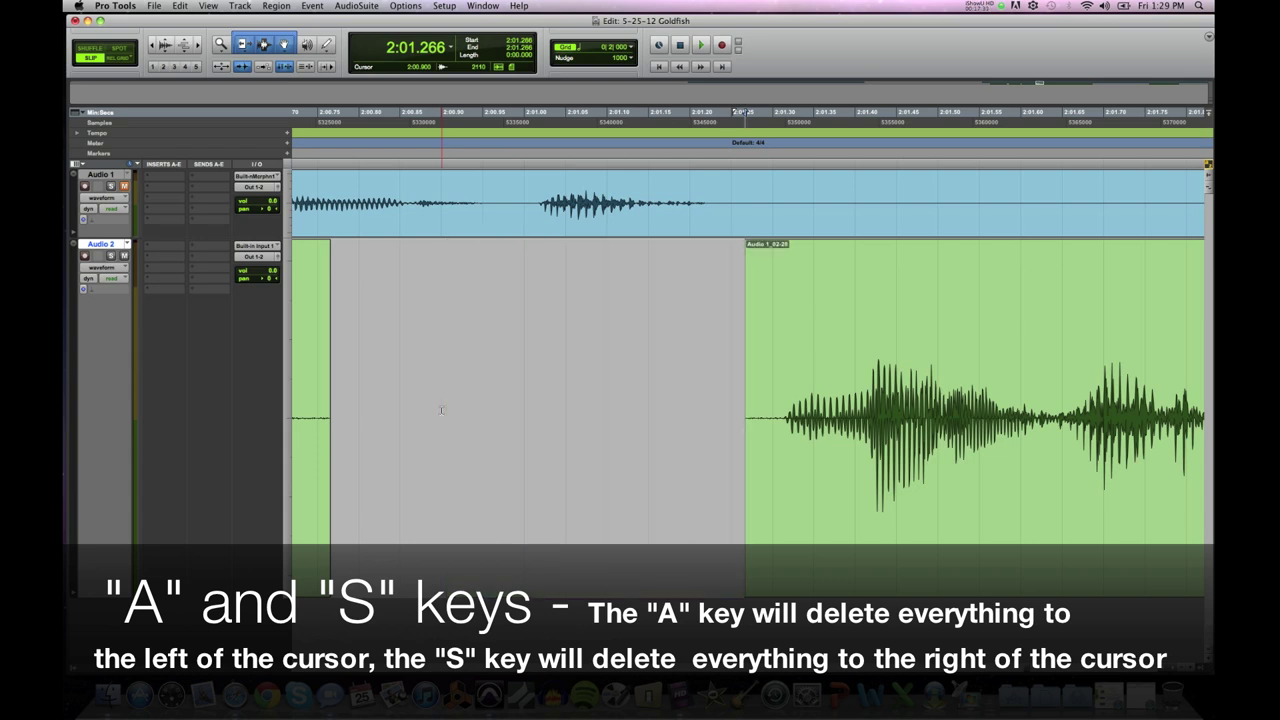
key(super+z)
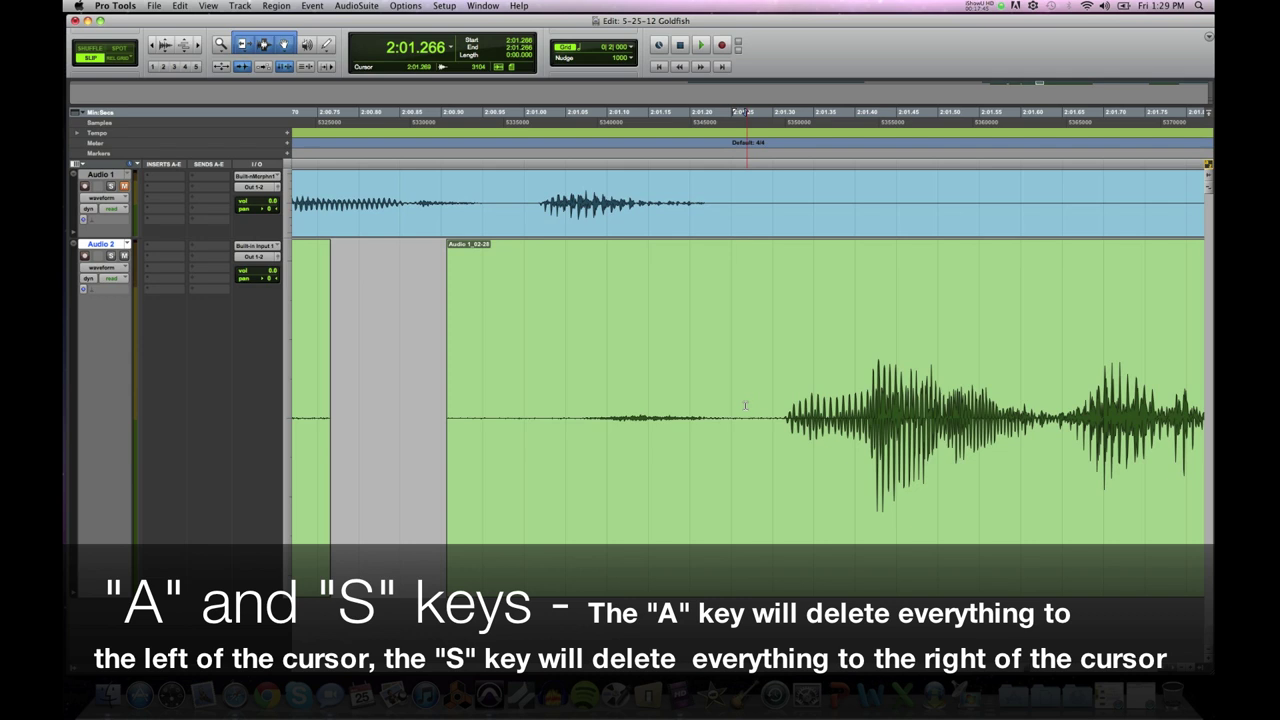
key(s)
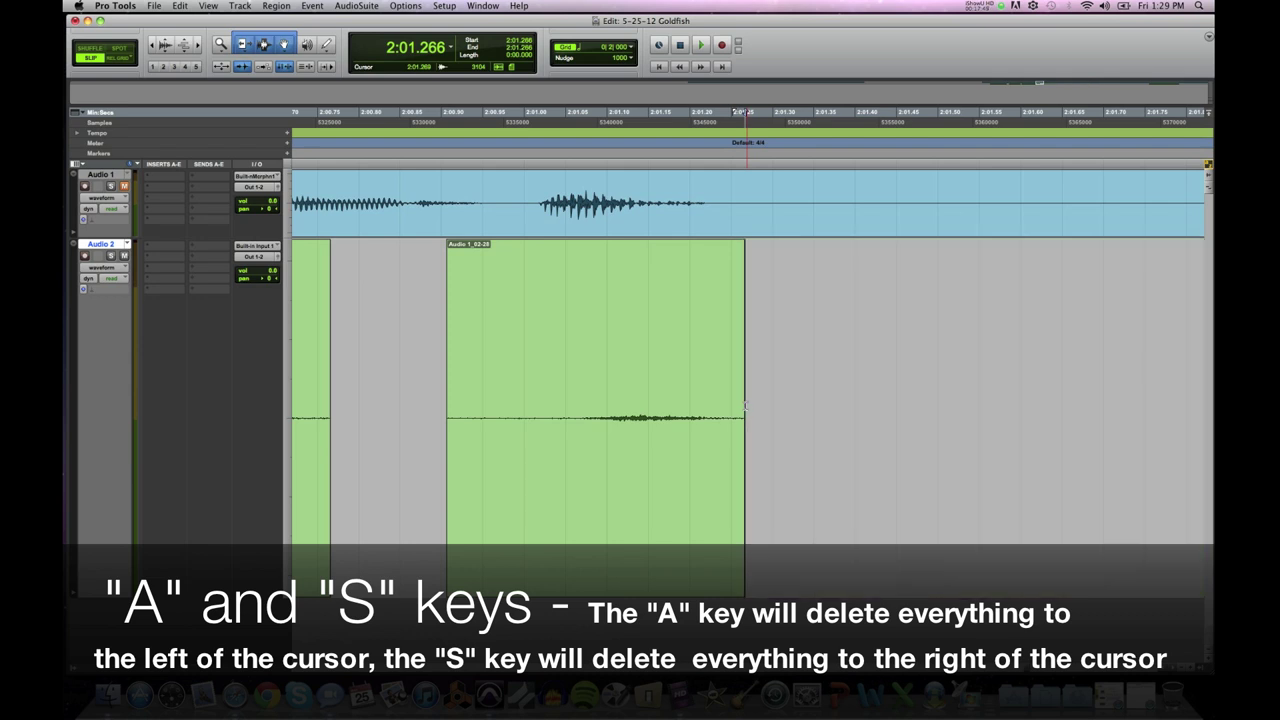
key(super+z)
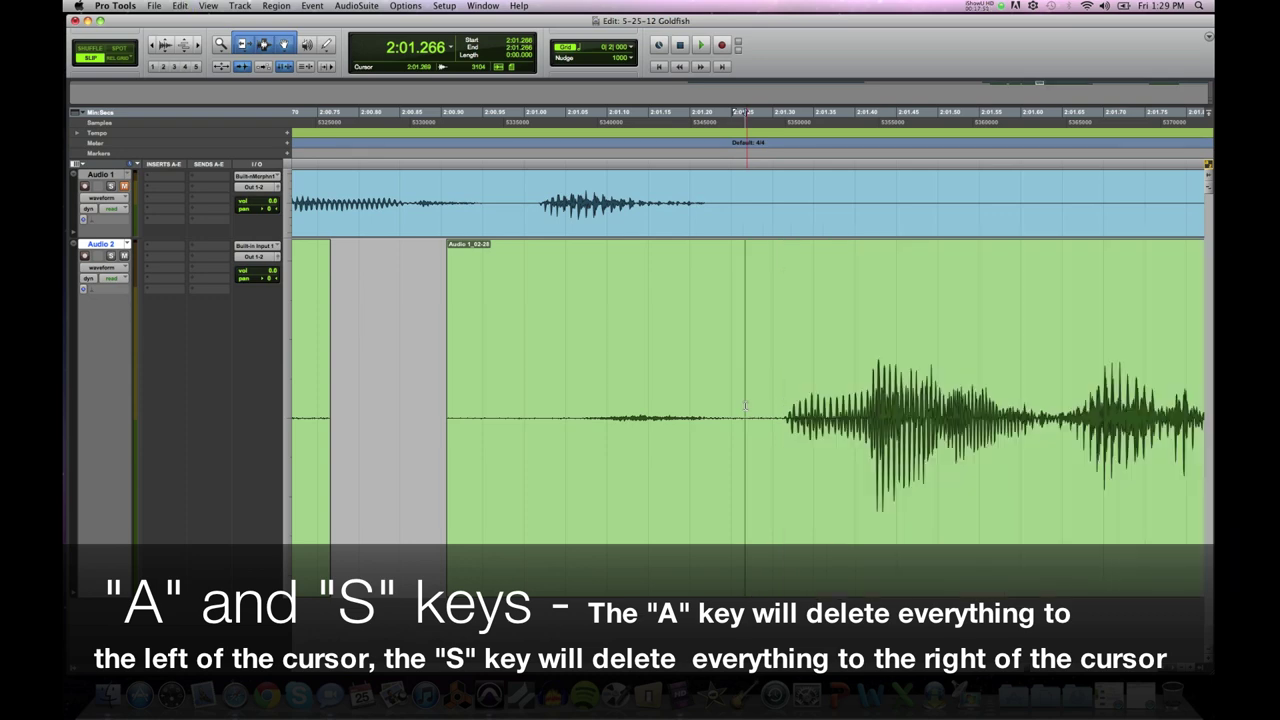
key(a)
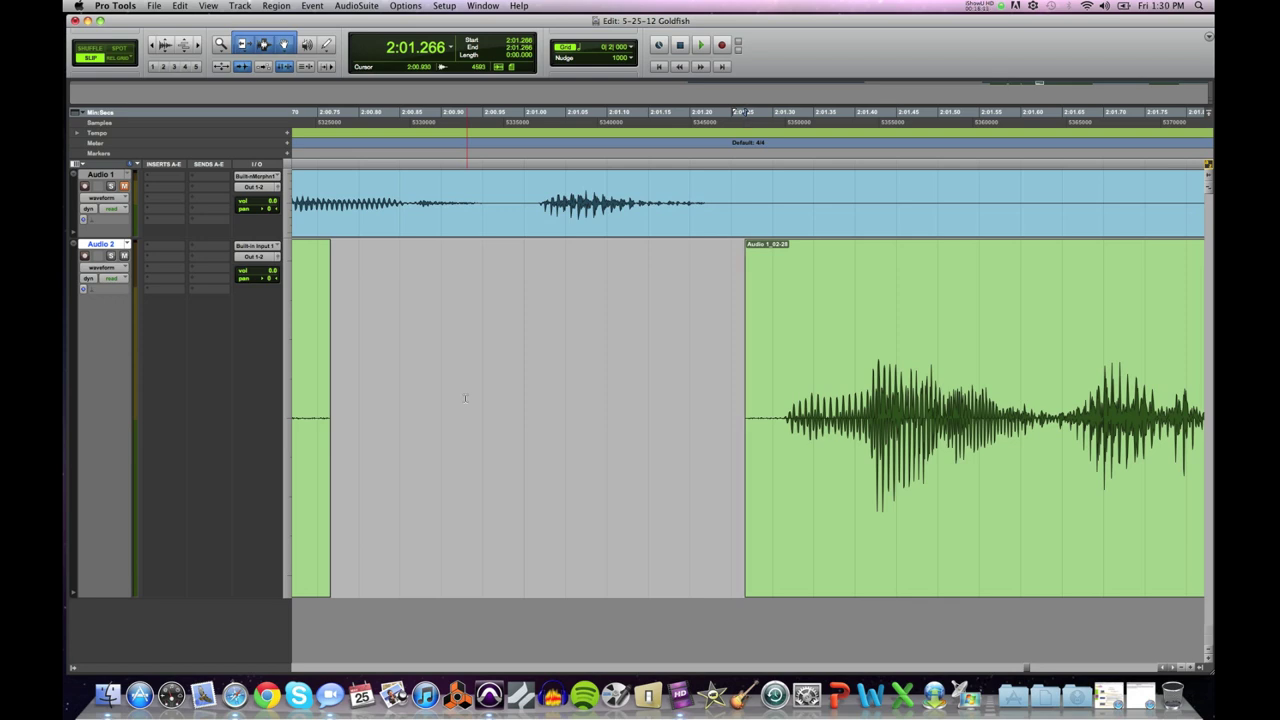
key(super+bracketleft)
key(super+bracketleft)
key(super+bracketleft)
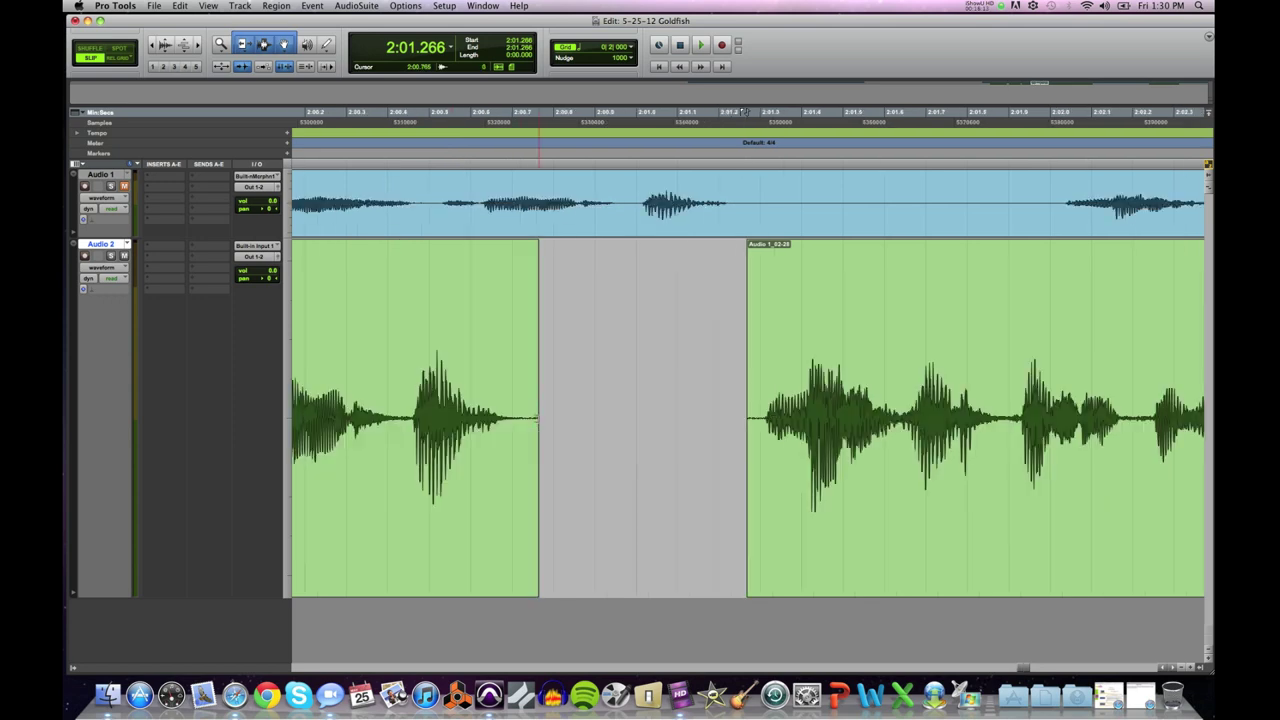
key(super+bracketleft)
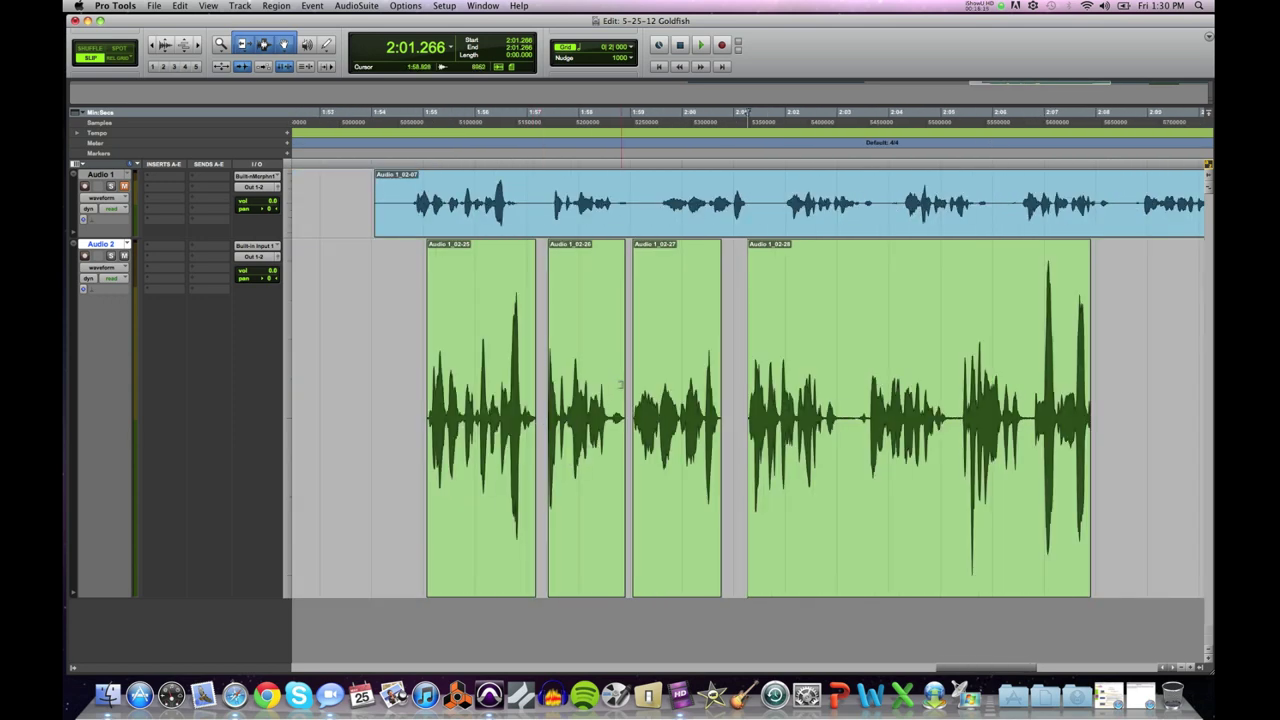
click(629, 383)
key(space)
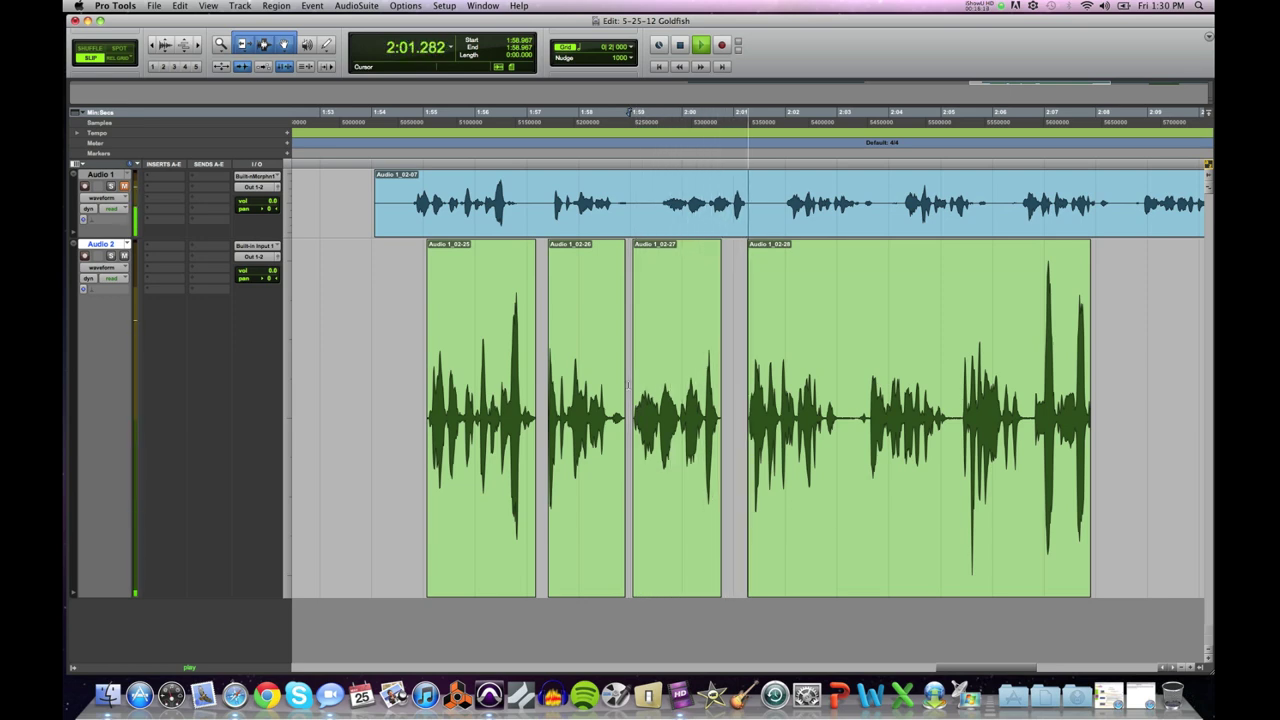
Step: Drag Audio 1_02-28 closer to the previous clip, nudge it slightly later with +, and audition
key(space)
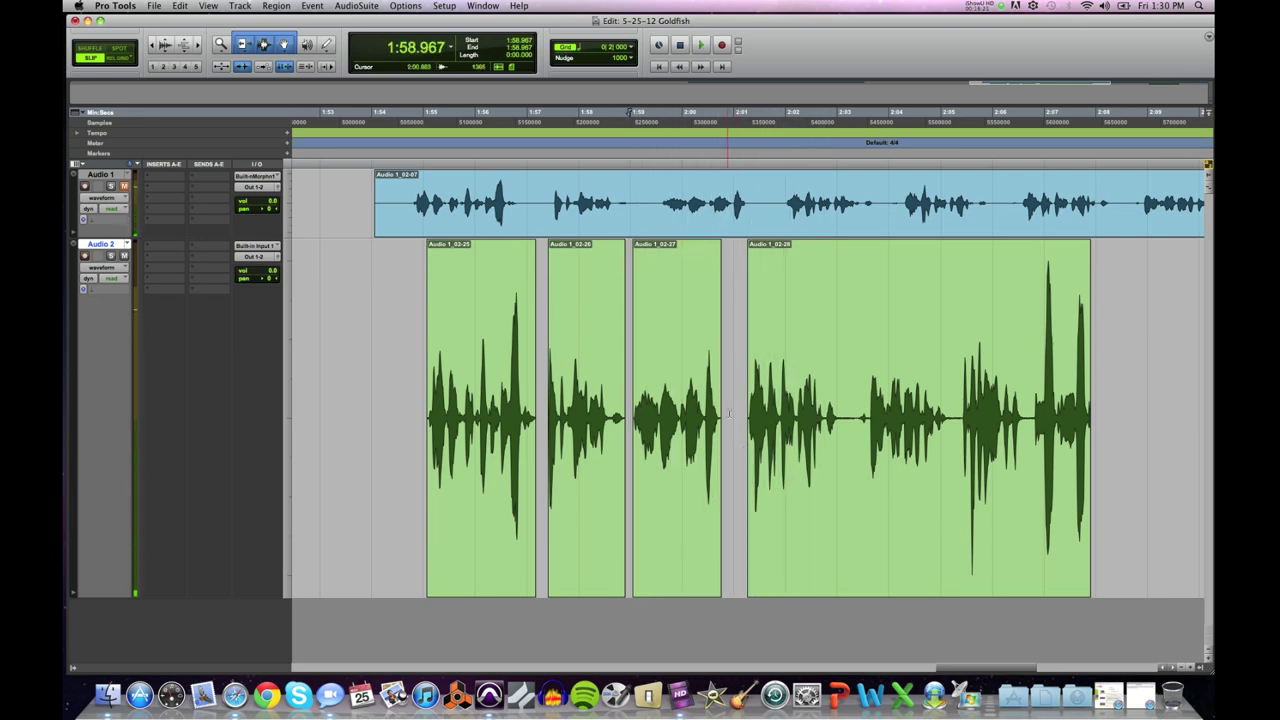
click(820, 514)
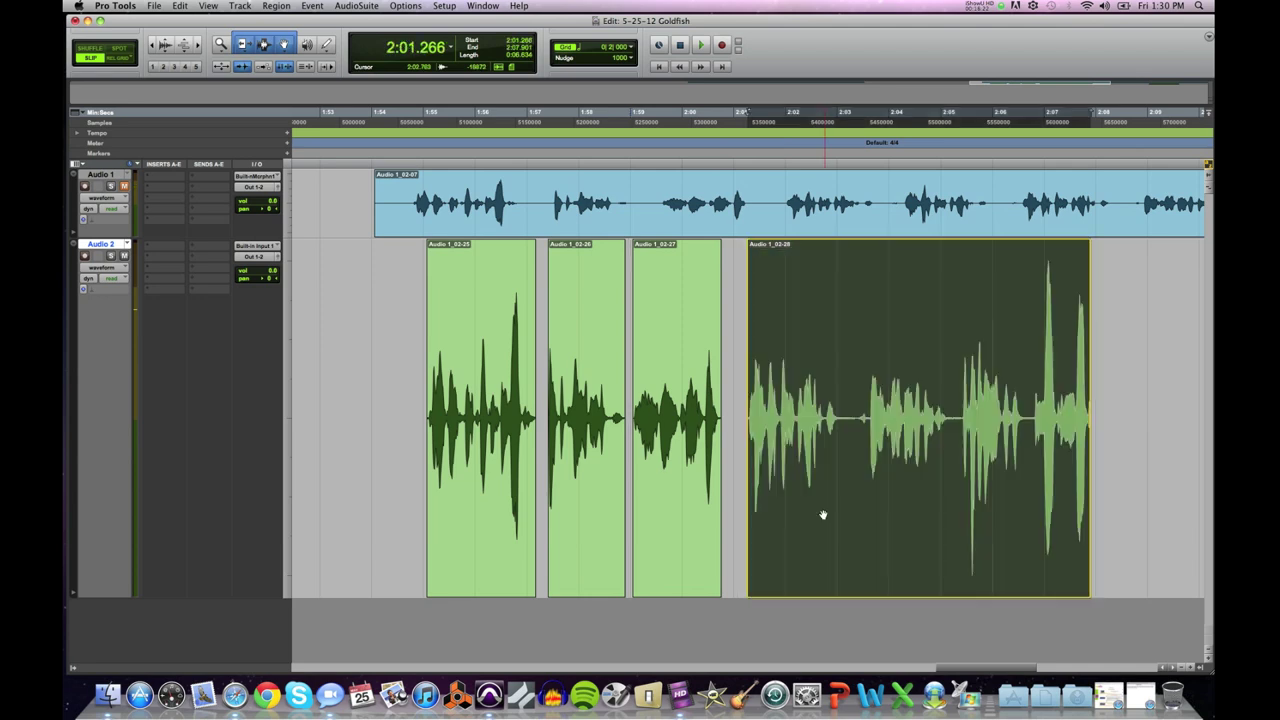
drag(819, 515, 800, 517)
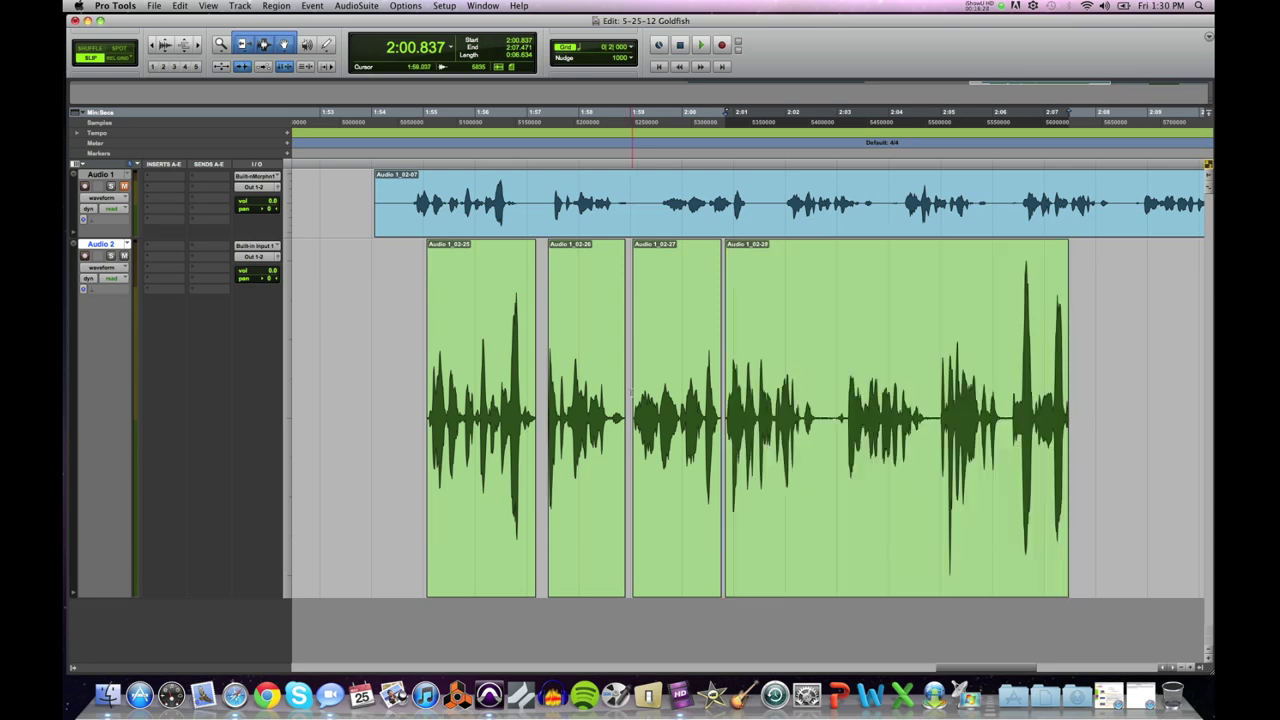
key(space)
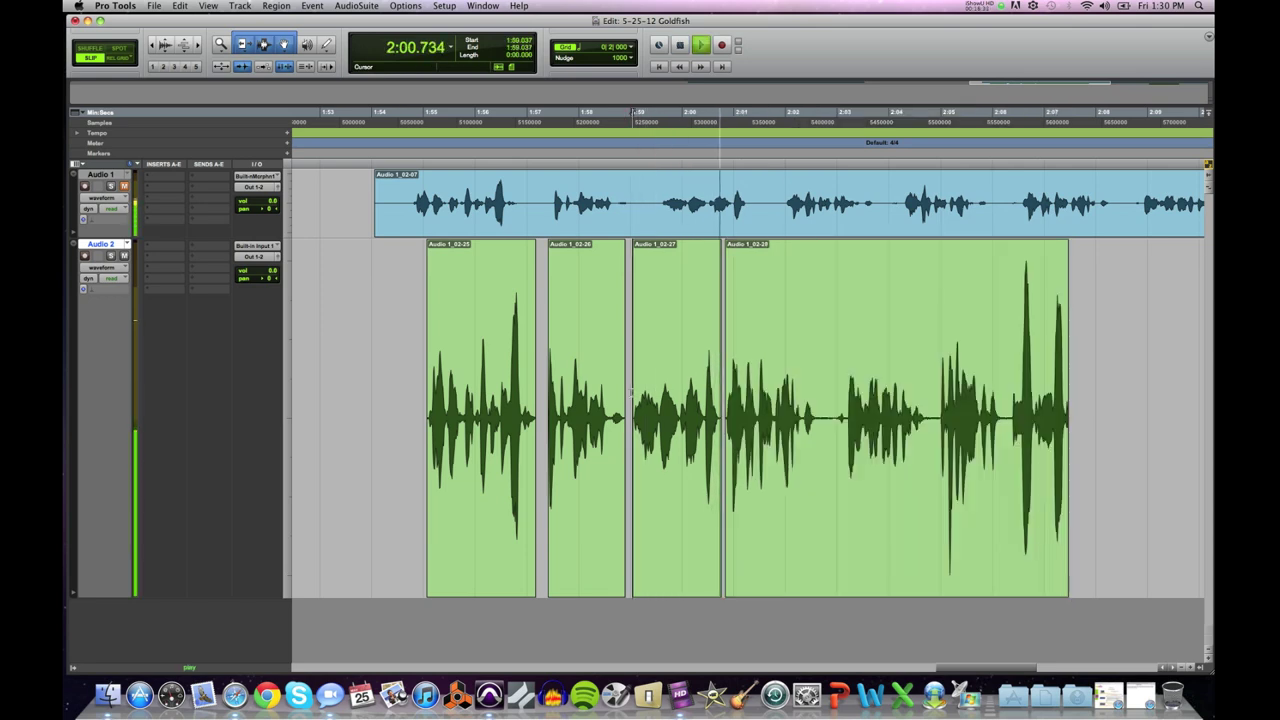
key(space)
click(754, 492)
key(KP_Add)
key(KP_Add)
click(657, 385)
key(space)
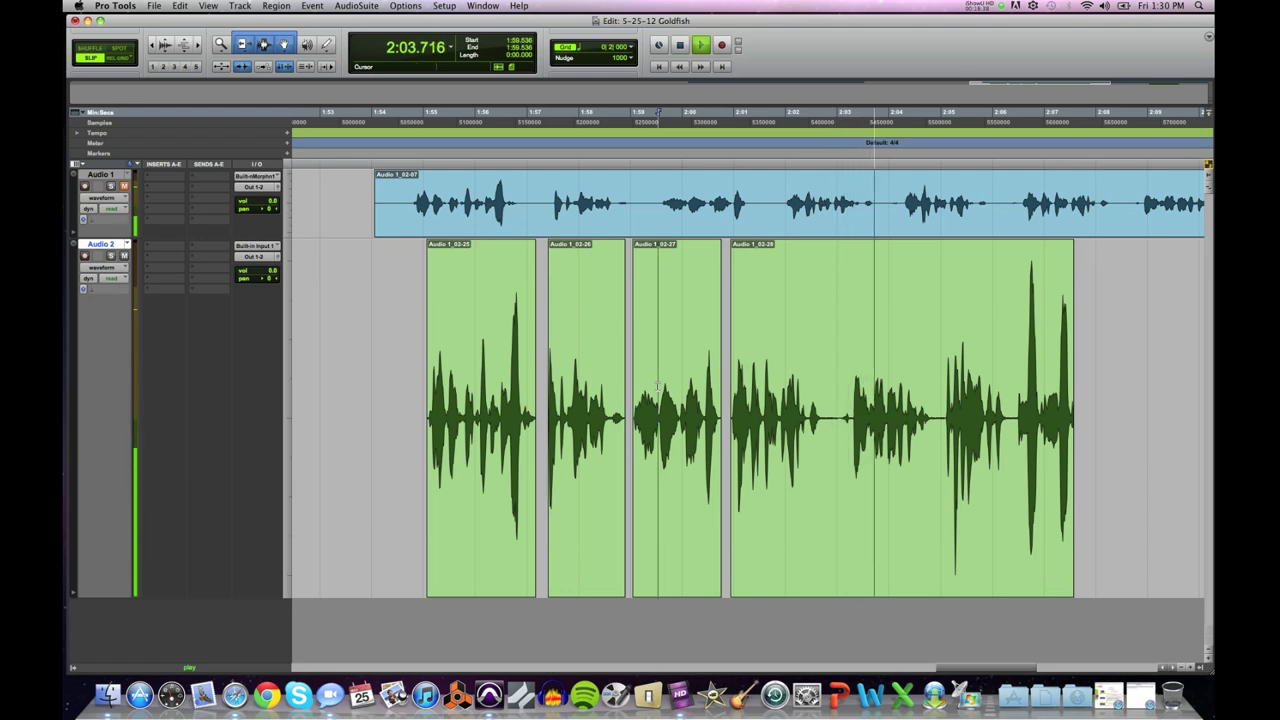
key(space)
key(space)
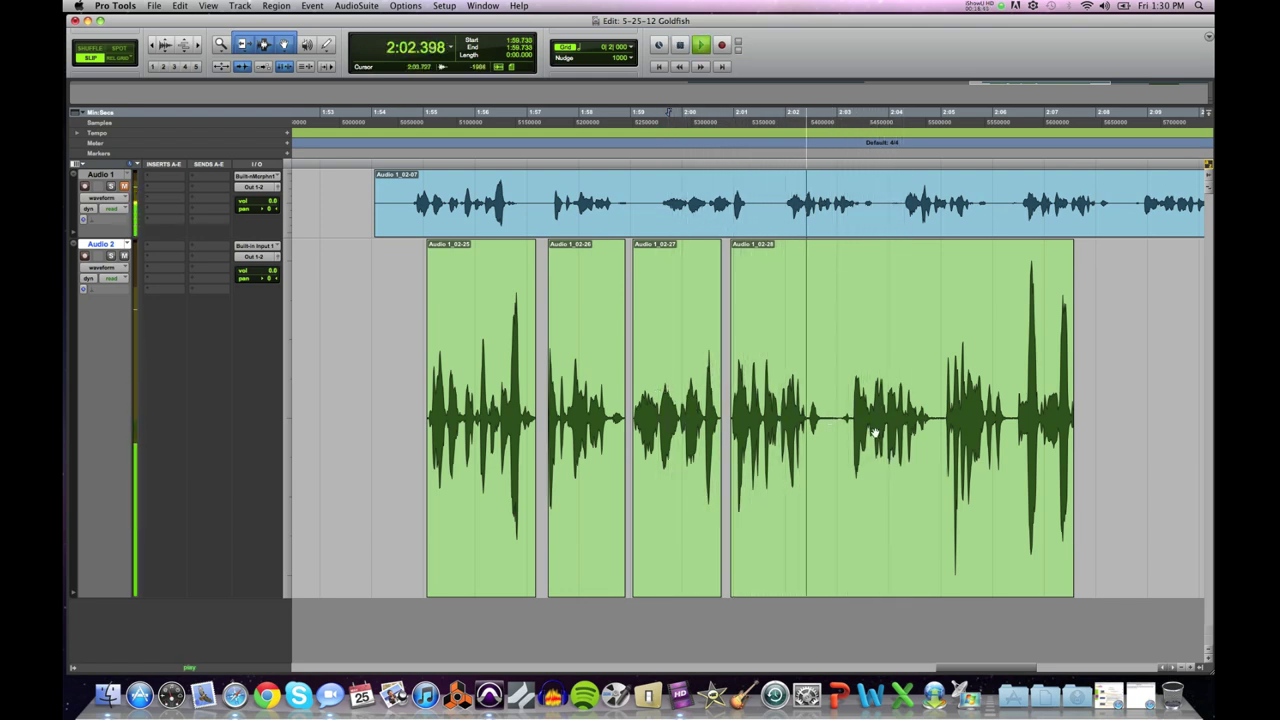
key(space)
Step: Locate the short pause inside Audio 1_02-28 around 2:02.914–2:03.228 and play from it
click(836, 410)
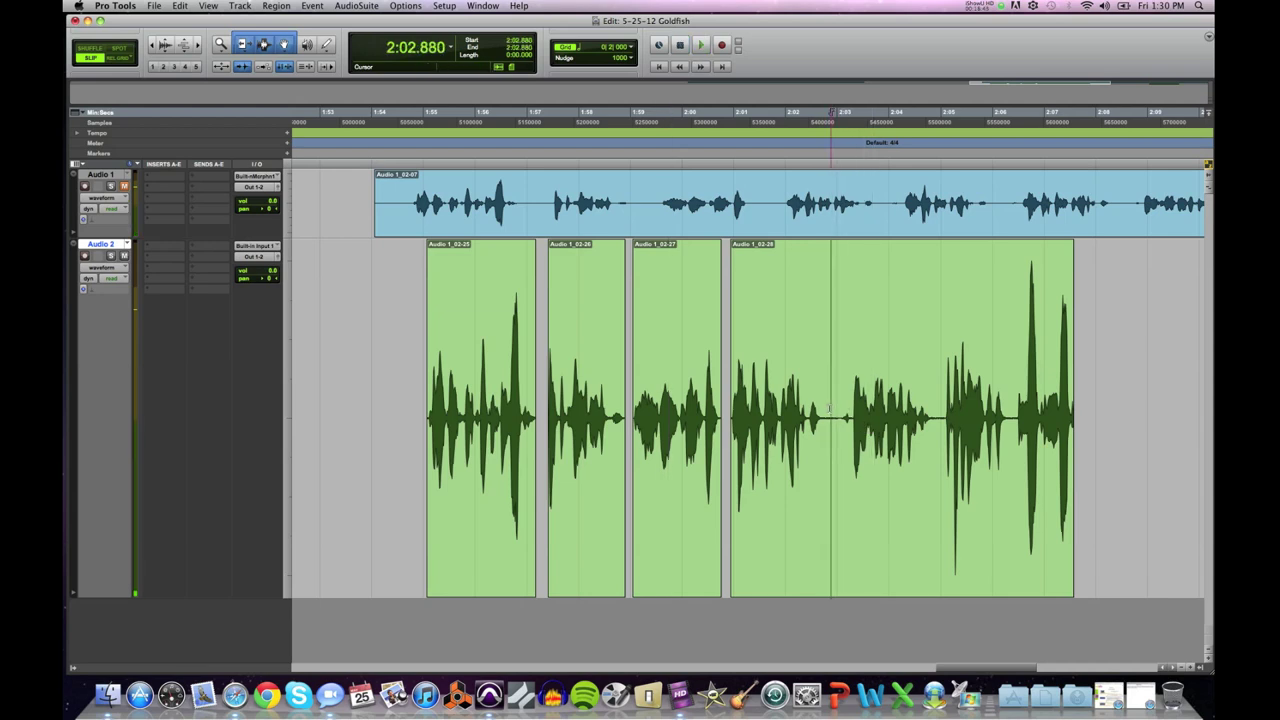
key(super+bracketright)
key(super+bracketright)
key(super+bracketright)
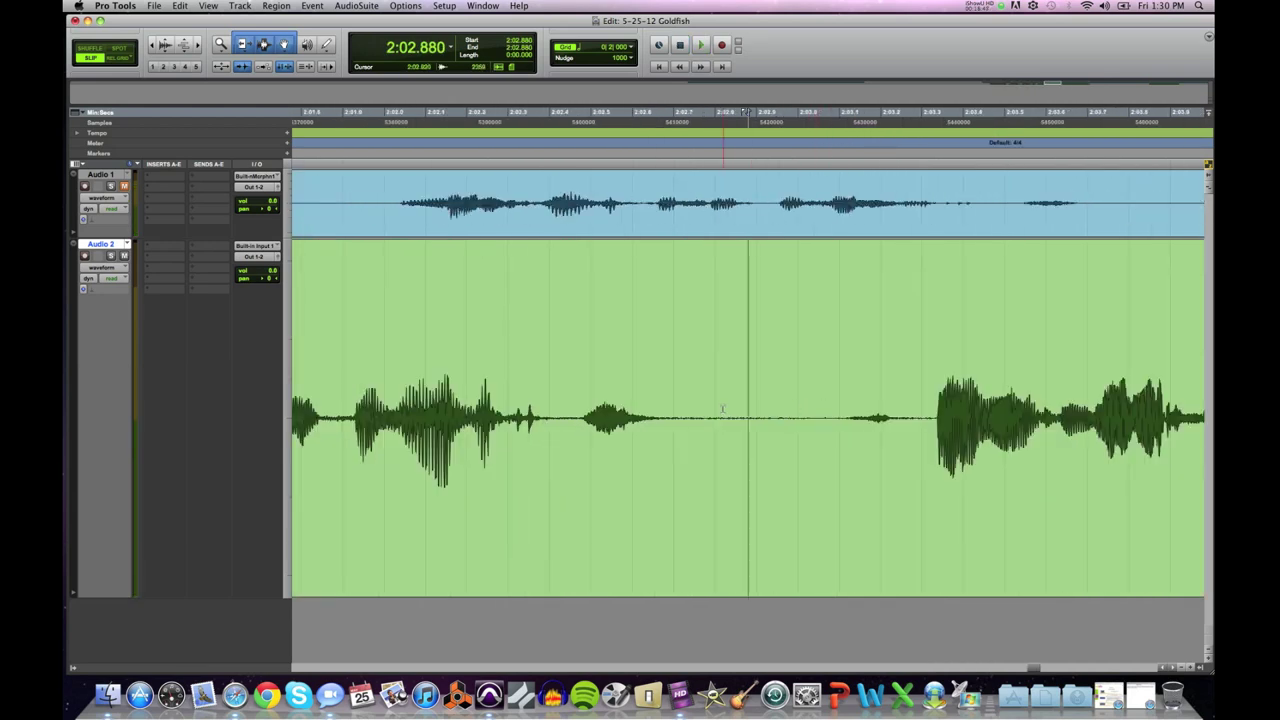
key(super+bracketleft)
key(super+bracketleft)
key(super+bracketleft)
key(space)
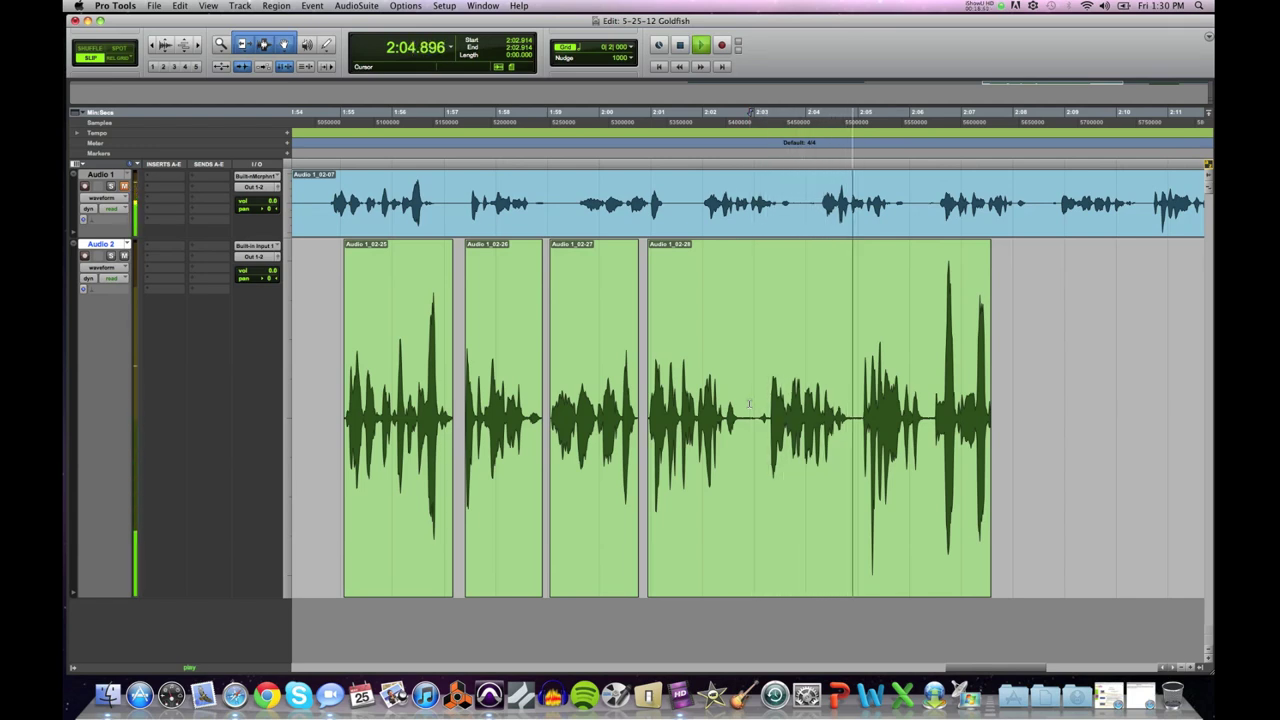
key(space)
Step: Delete the pause inside Audio 1_02-28, splitting it into Audio 1_02-29 and Audio 1_02-30
drag(751, 404, 764, 404)
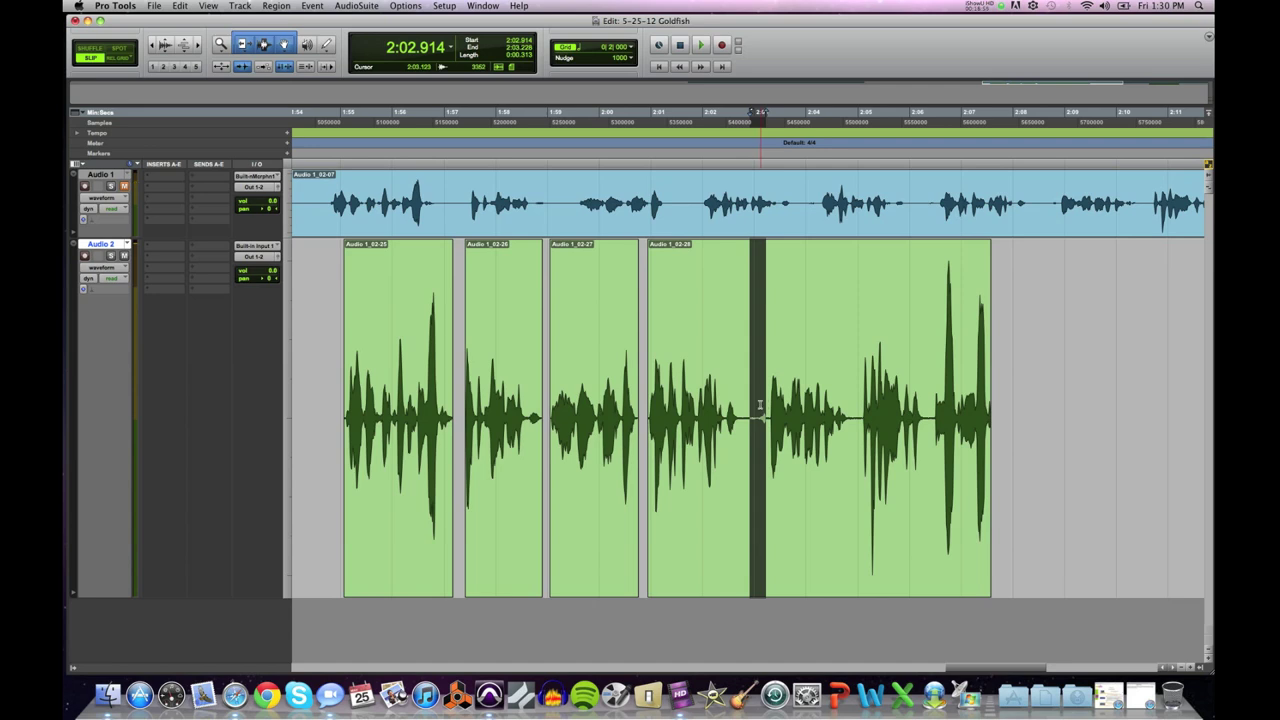
key(super+bracketright)
key(super+bracketright)
click(812, 410)
key(space)
key(space)
drag(889, 418, 718, 422)
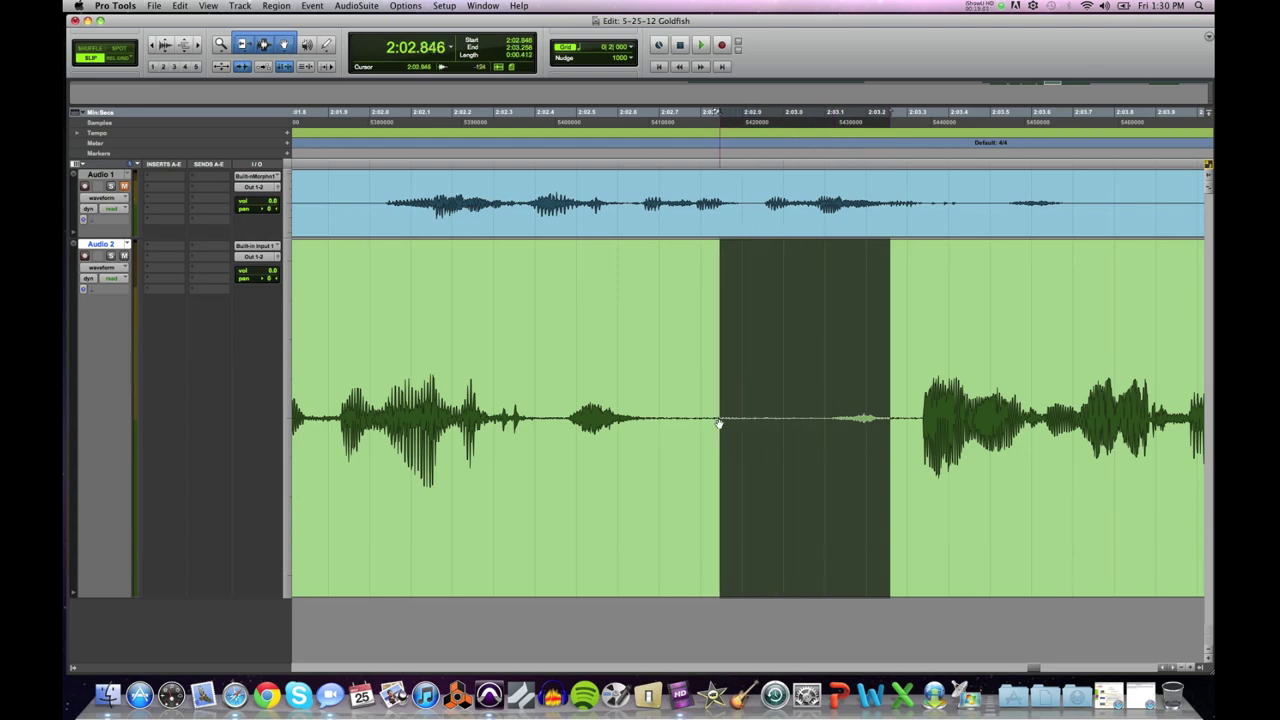
key(Delete)
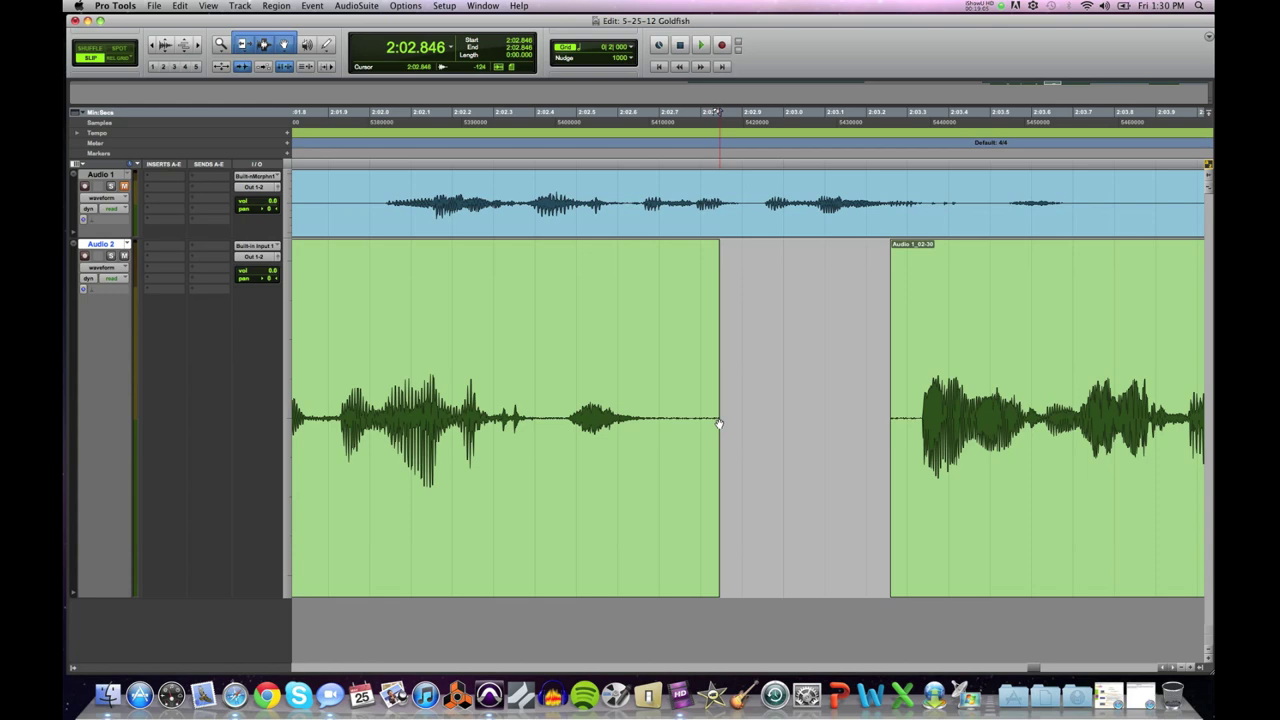
Step: Play back the cut from earlier in the first clip to check it
click(557, 410)
click(561, 404)
click(526, 404)
key(space)
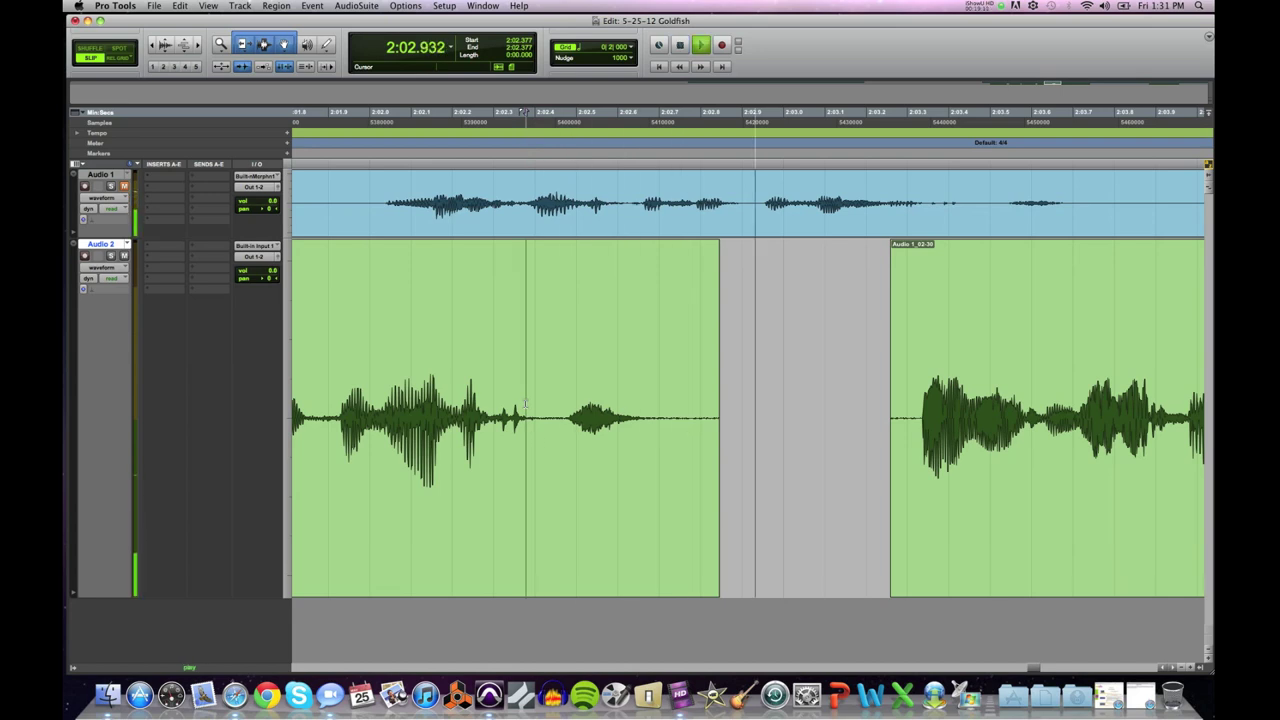
key(space)
click(531, 404)
click(326, 404)
key(space)
key(space)
Step: Try deleting a wider stretch of the pause, then undo it after listening
drag(578, 410, 807, 410)
key(Delete)
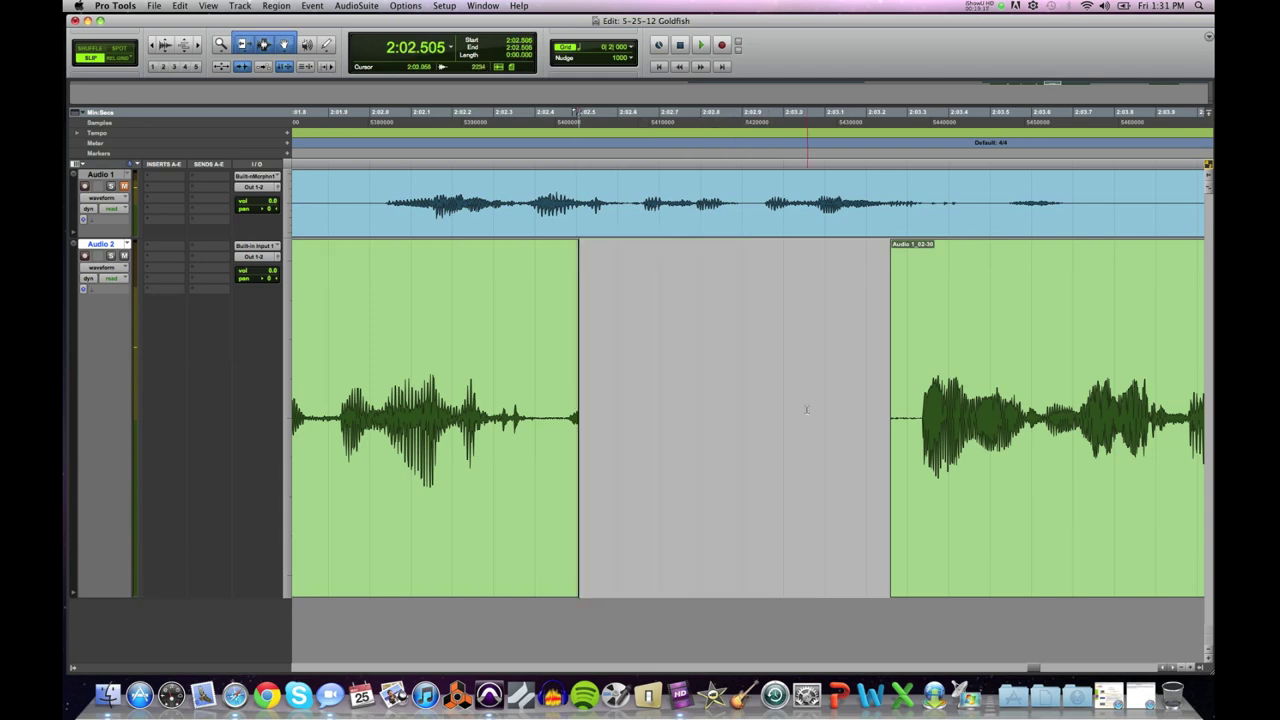
click(326, 390)
key(space)
key(space)
key(space)
key(space)
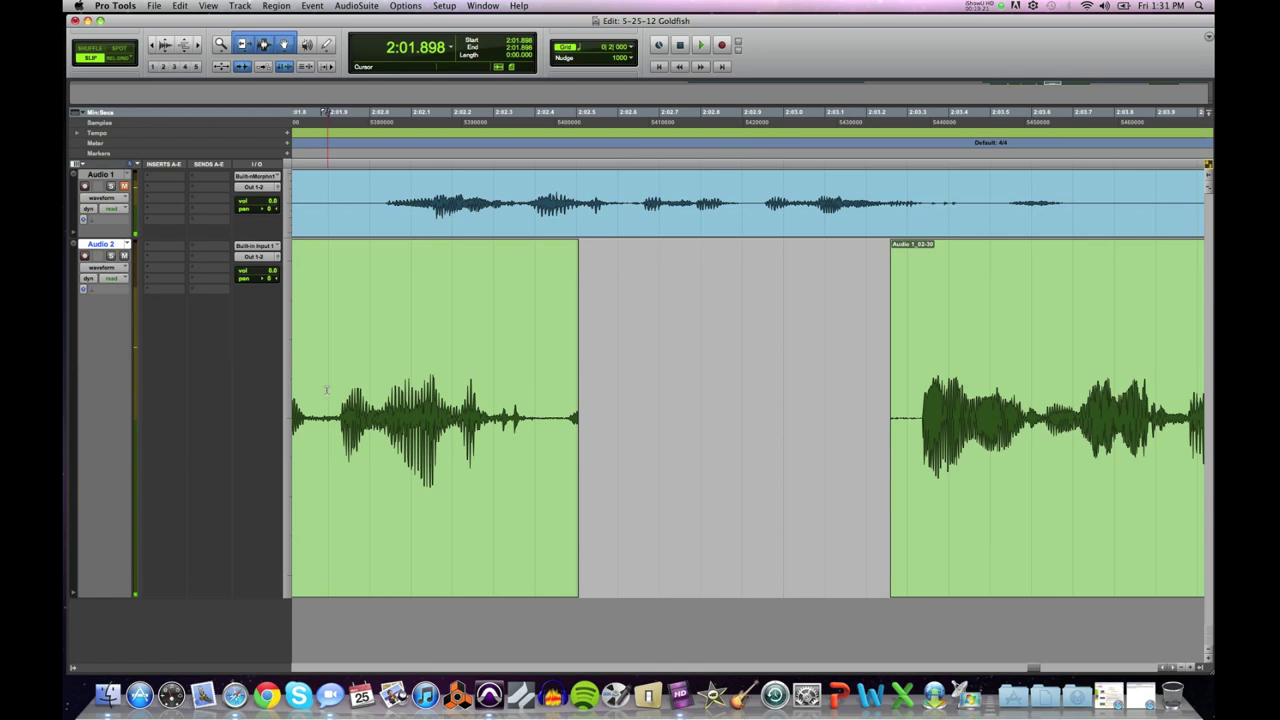
key(super+z)
key(space)
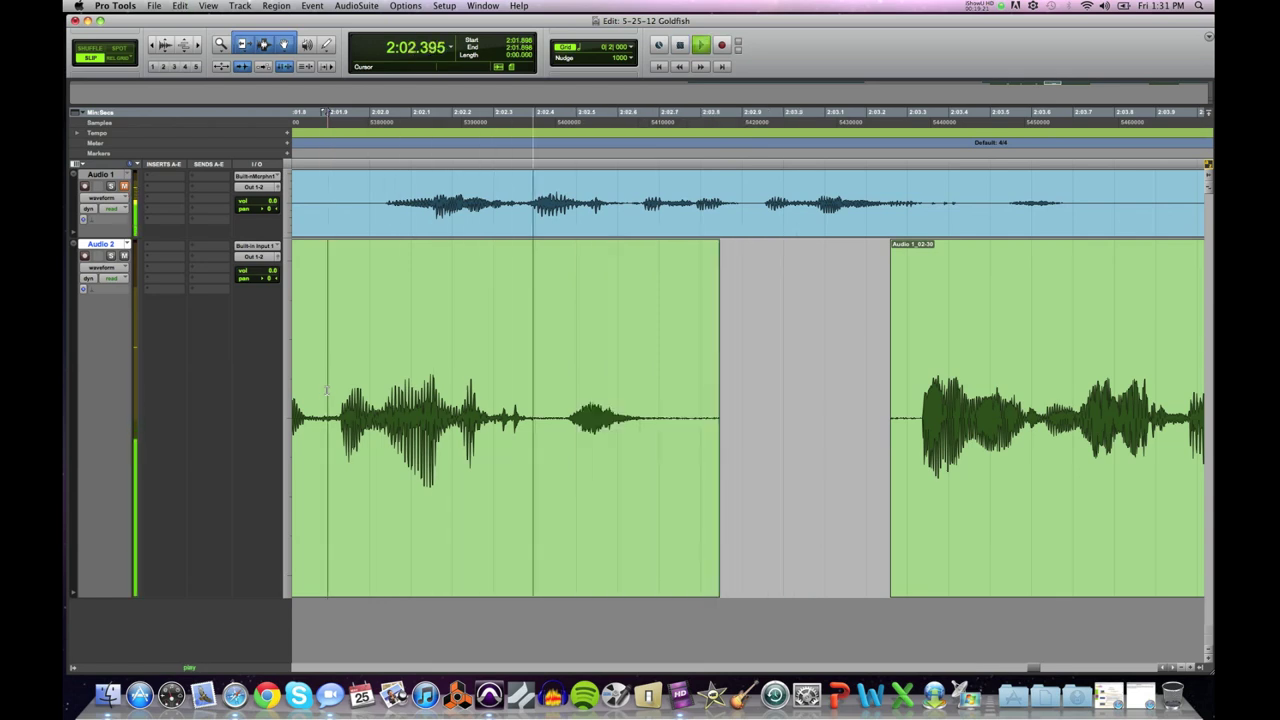
key(space)
Step: Slide Audio 1_02-30 left toward Audio 1_02-29 and find where its word begins
drag(957, 509, 828, 503)
click(789, 405)
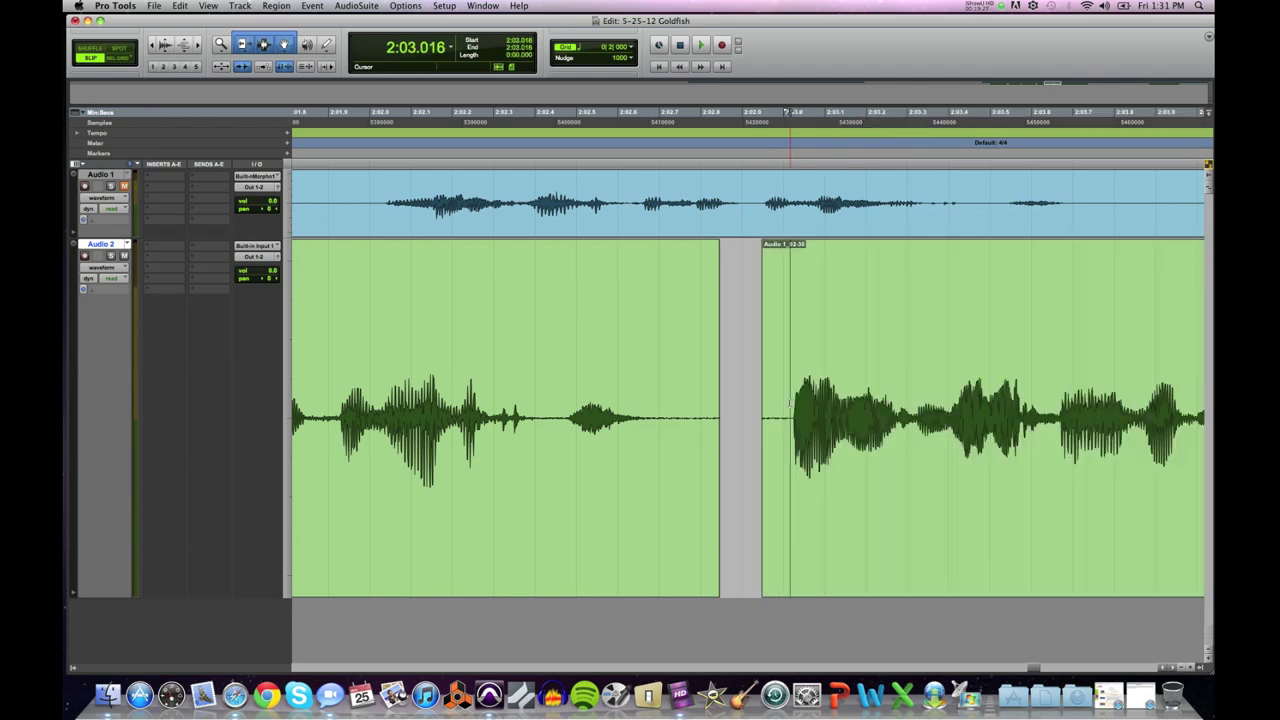
key(super+bracketright)
key(super+bracketright)
key(super+bracketright)
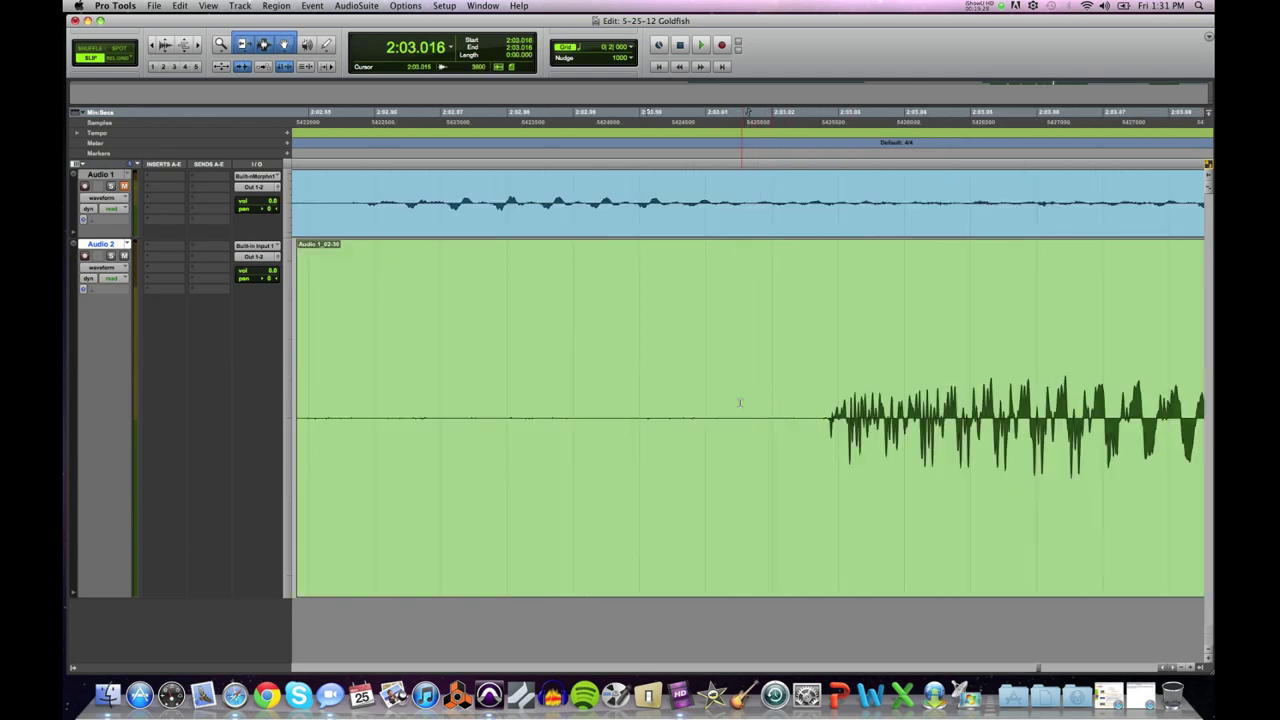
click(756, 412)
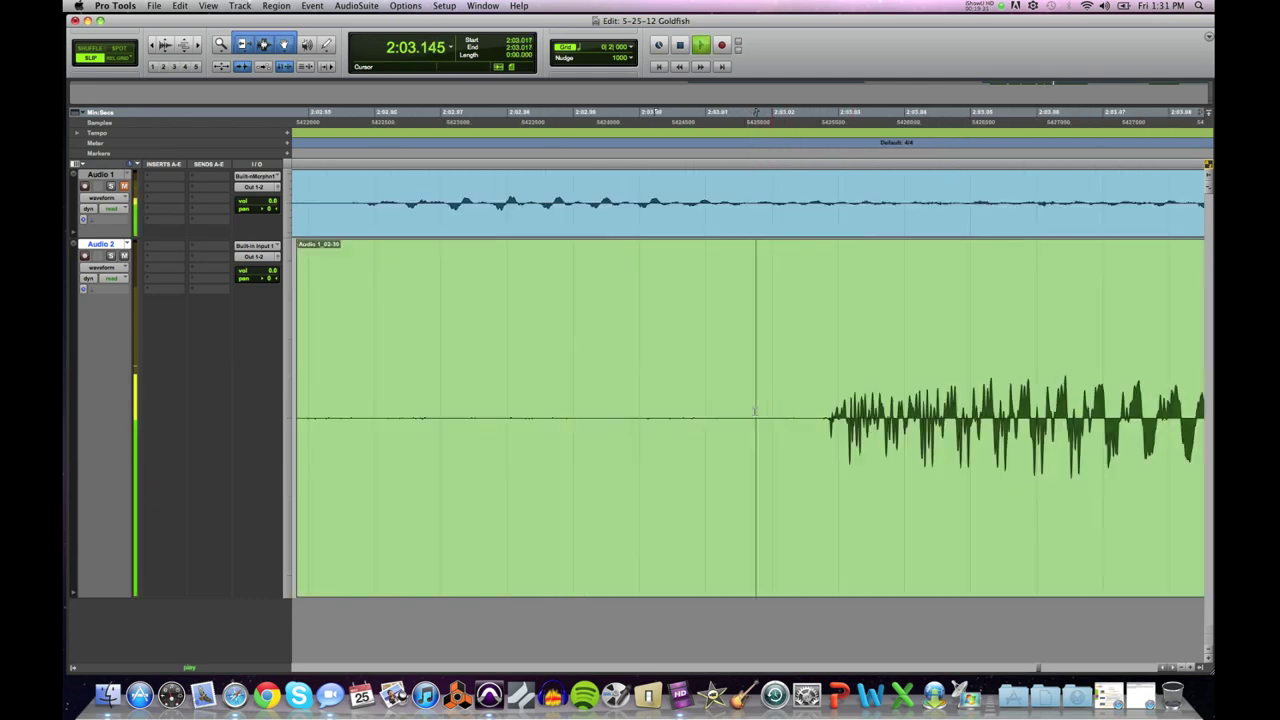
key(super+bracketleft)
key(super+bracketleft)
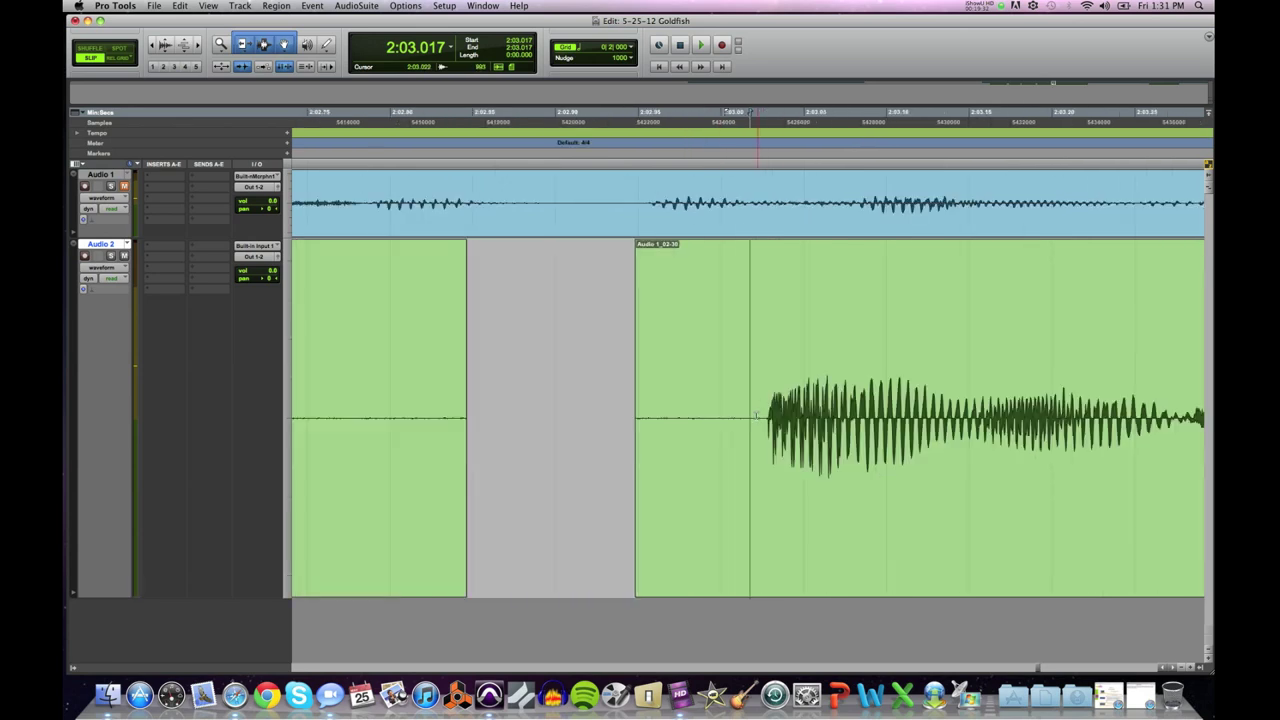
key(super+bracketright)
key(super+bracketright)
Step: Trim Audio 1_02-30's start to 2:03.017 and slide it left toward the previous clip
drag(738, 410, 683, 427)
key(super+bracketleft)
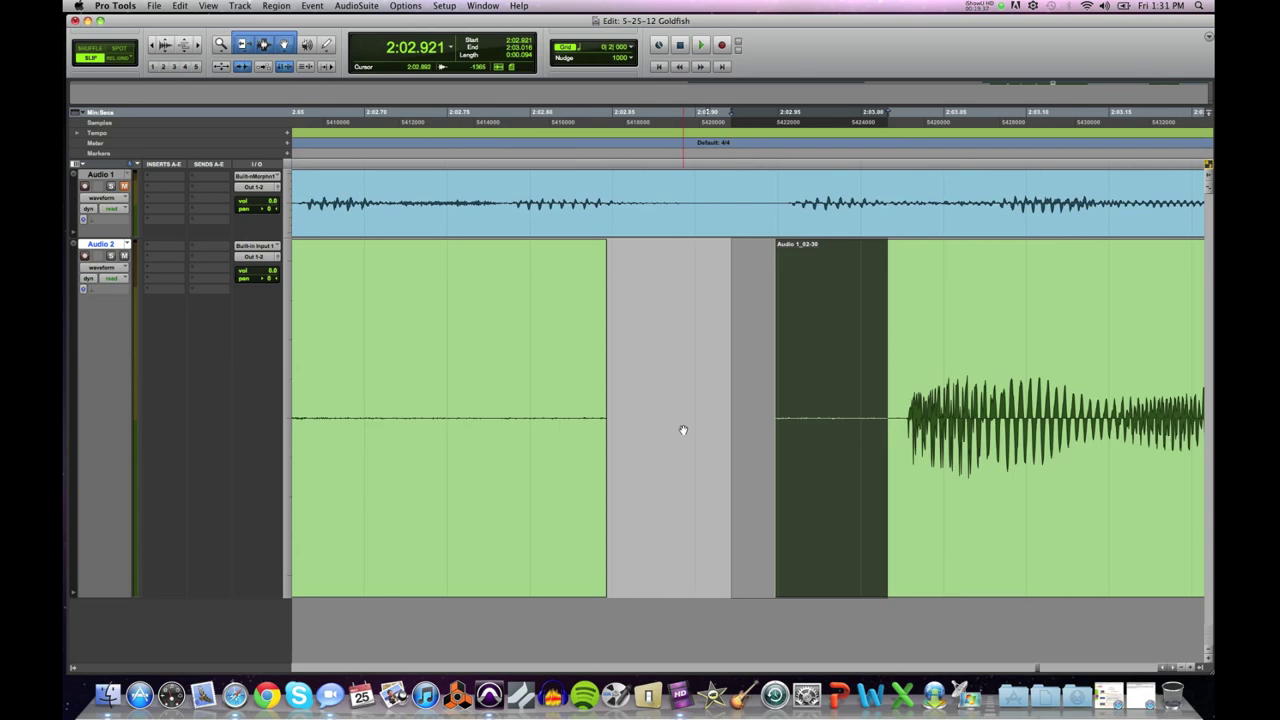
click(881, 397)
key(super+bracketright)
key(super+bracketright)
click(776, 403)
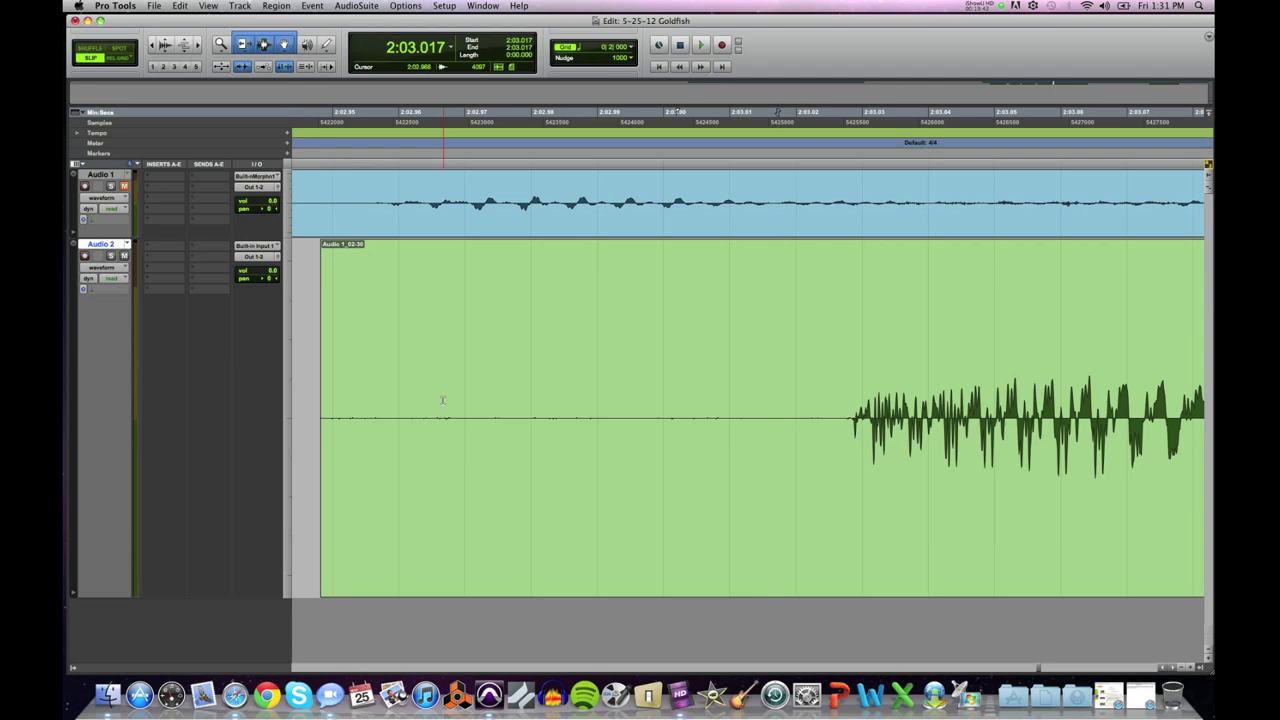
key(a)
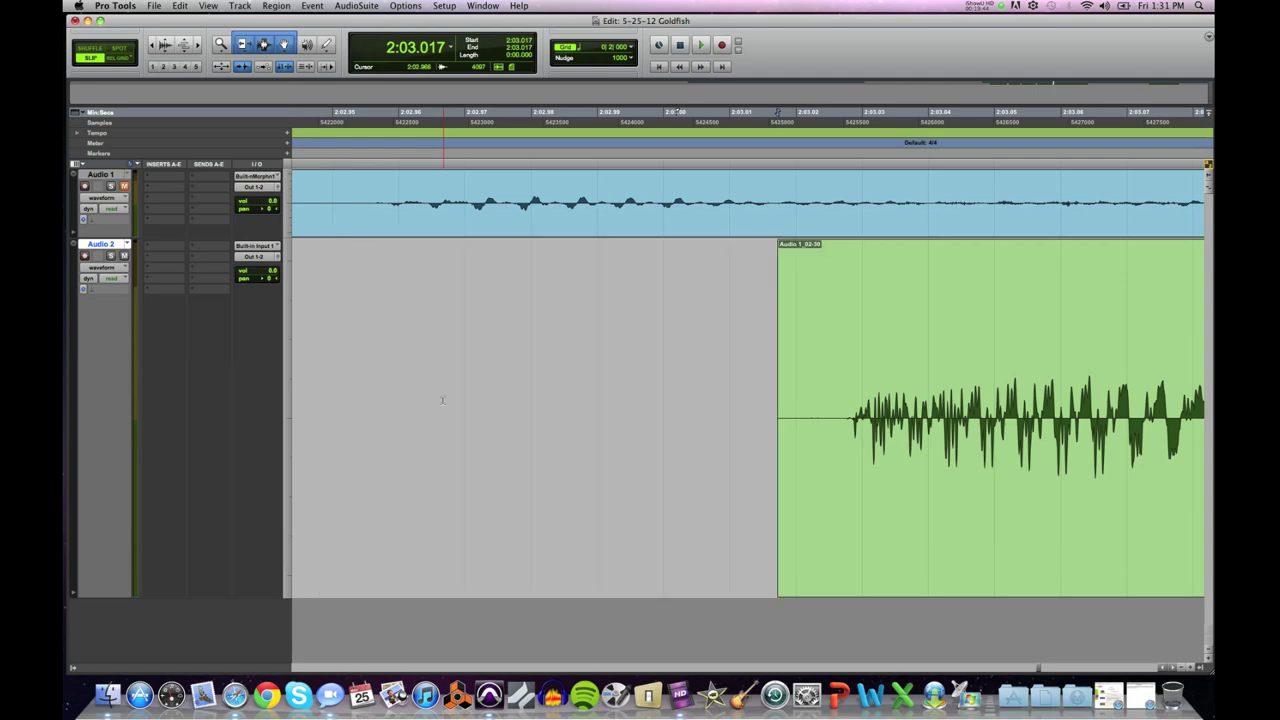
key(super+bracketleft)
key(super+bracketleft)
key(super+bracketleft)
key(super+bracketleft)
key(super+bracketleft)
drag(811, 488, 786, 486)
key(super+bracketleft)
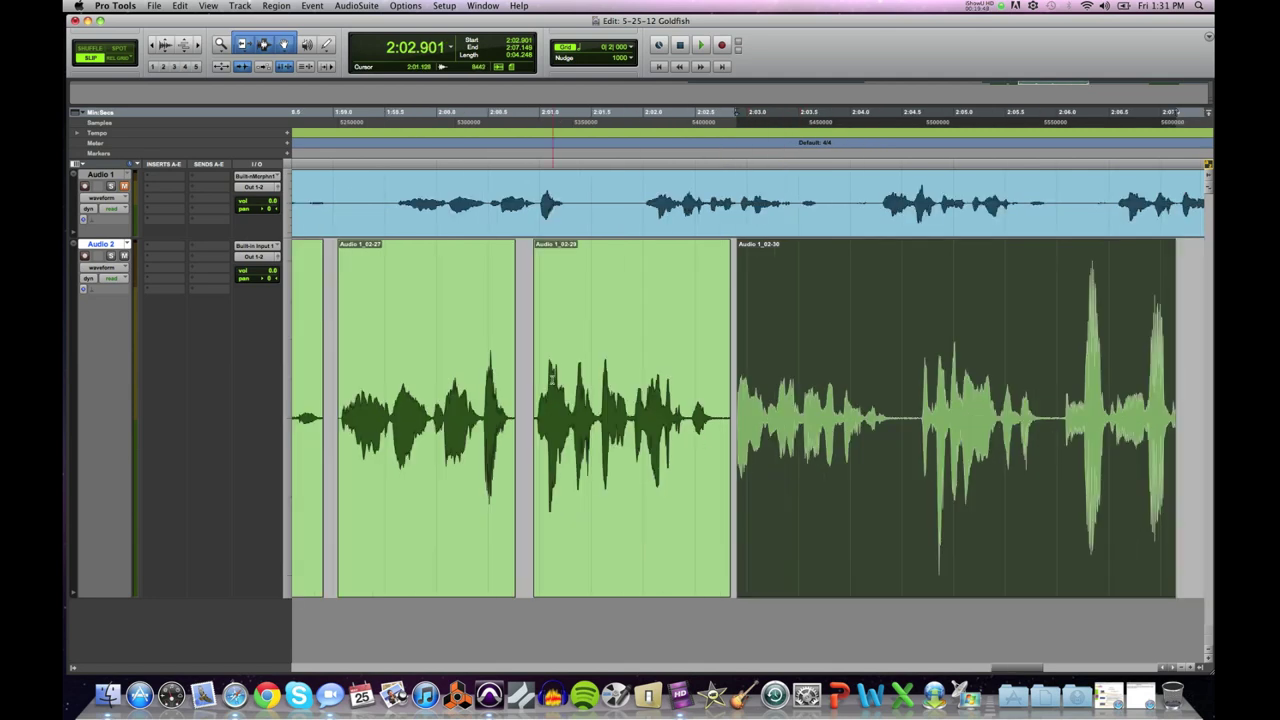
click(527, 374)
key(space)
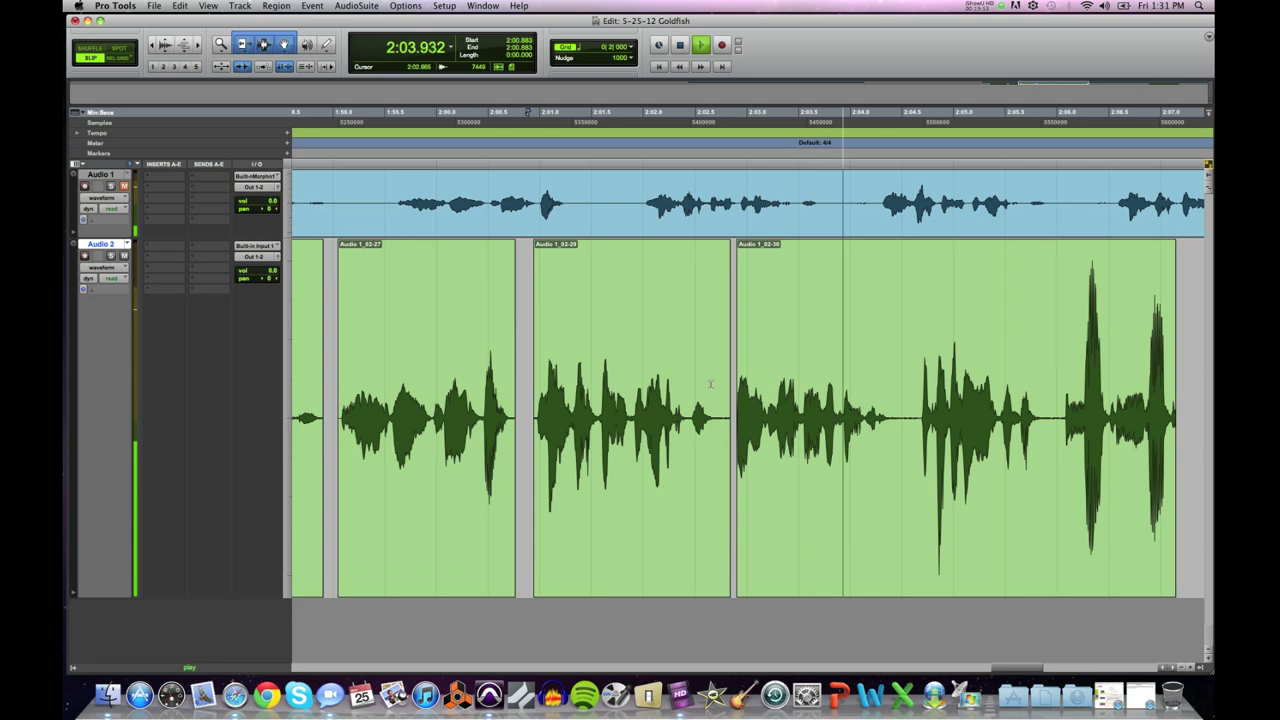
key(space)
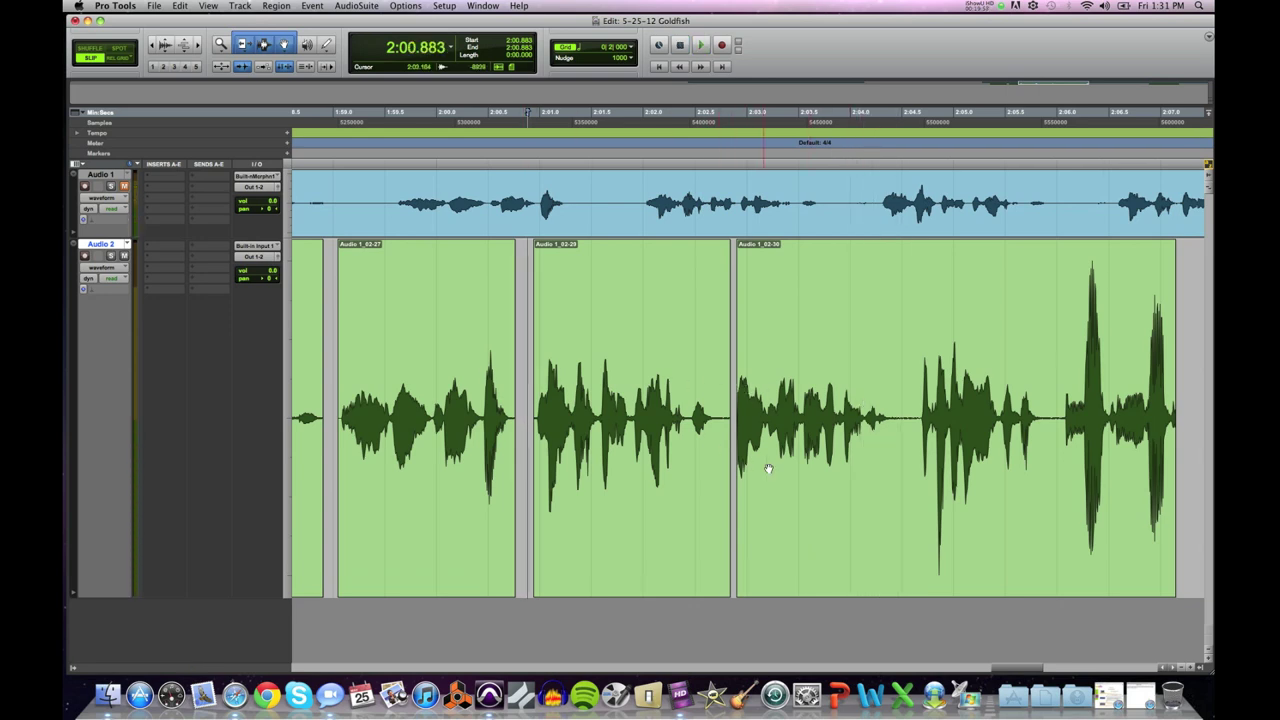
click(800, 483)
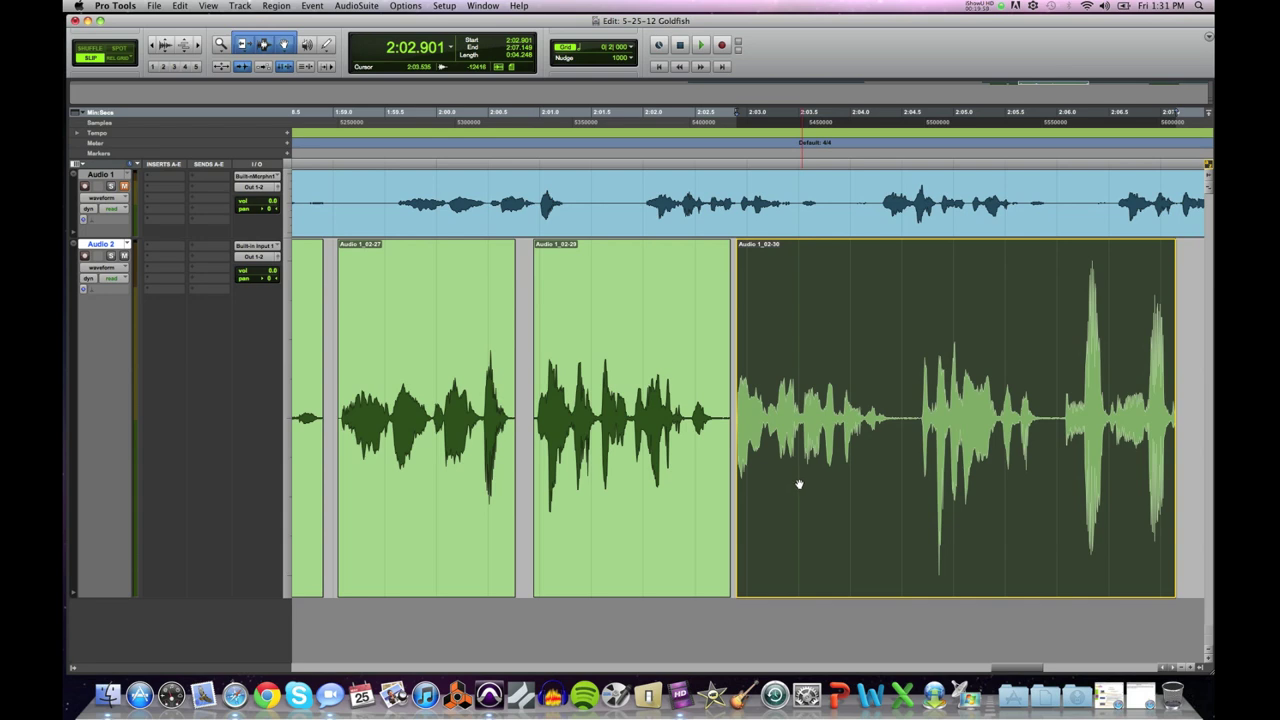
drag(799, 484, 762, 487)
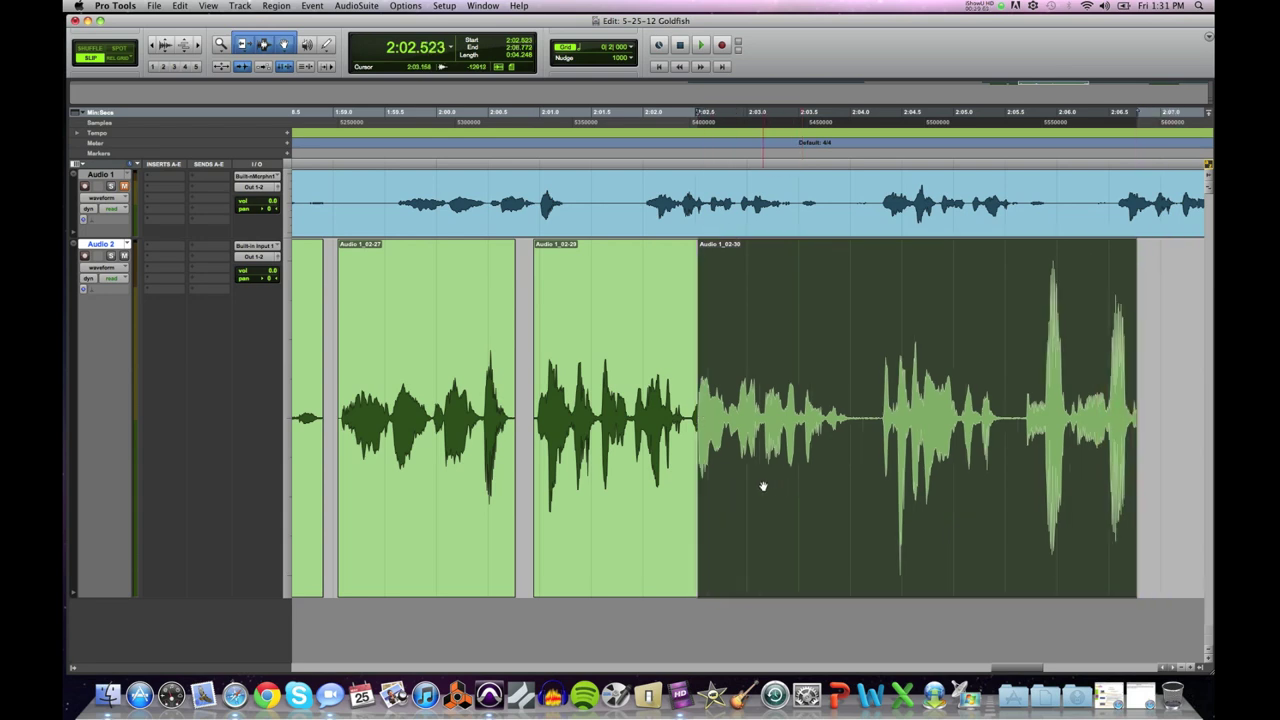
click(527, 381)
key(space)
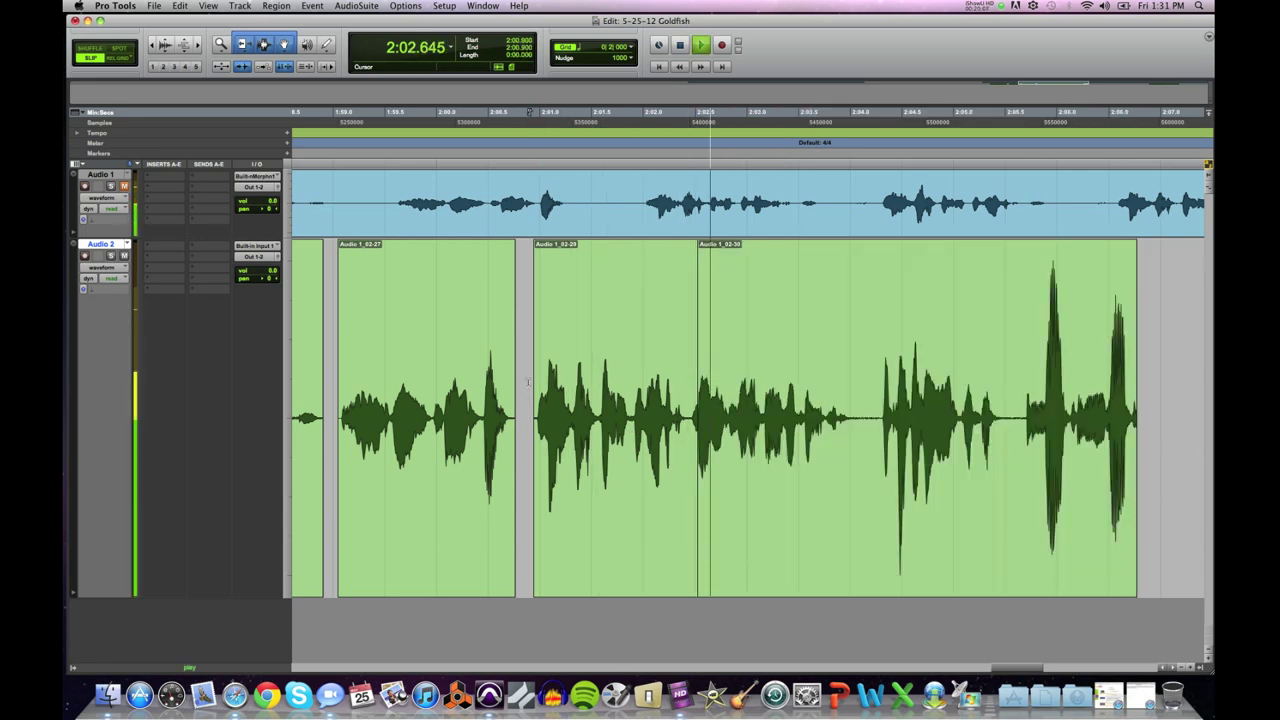
key(space)
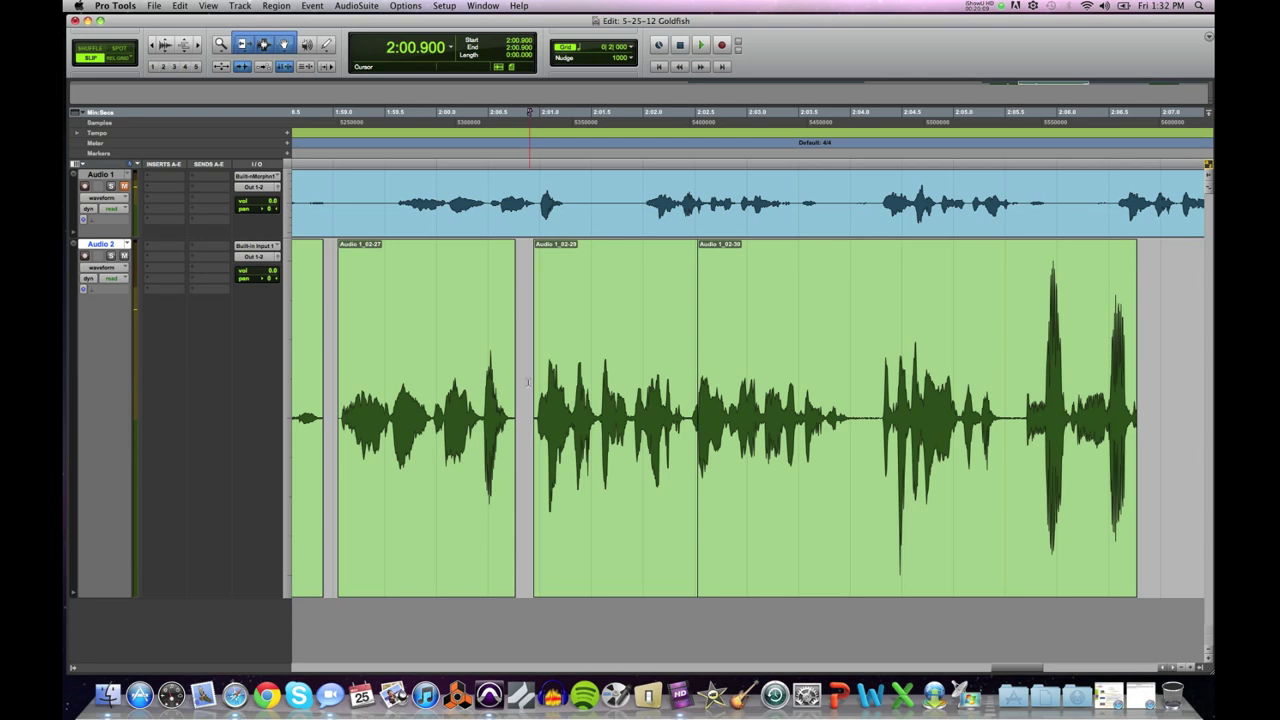
key(super+z)
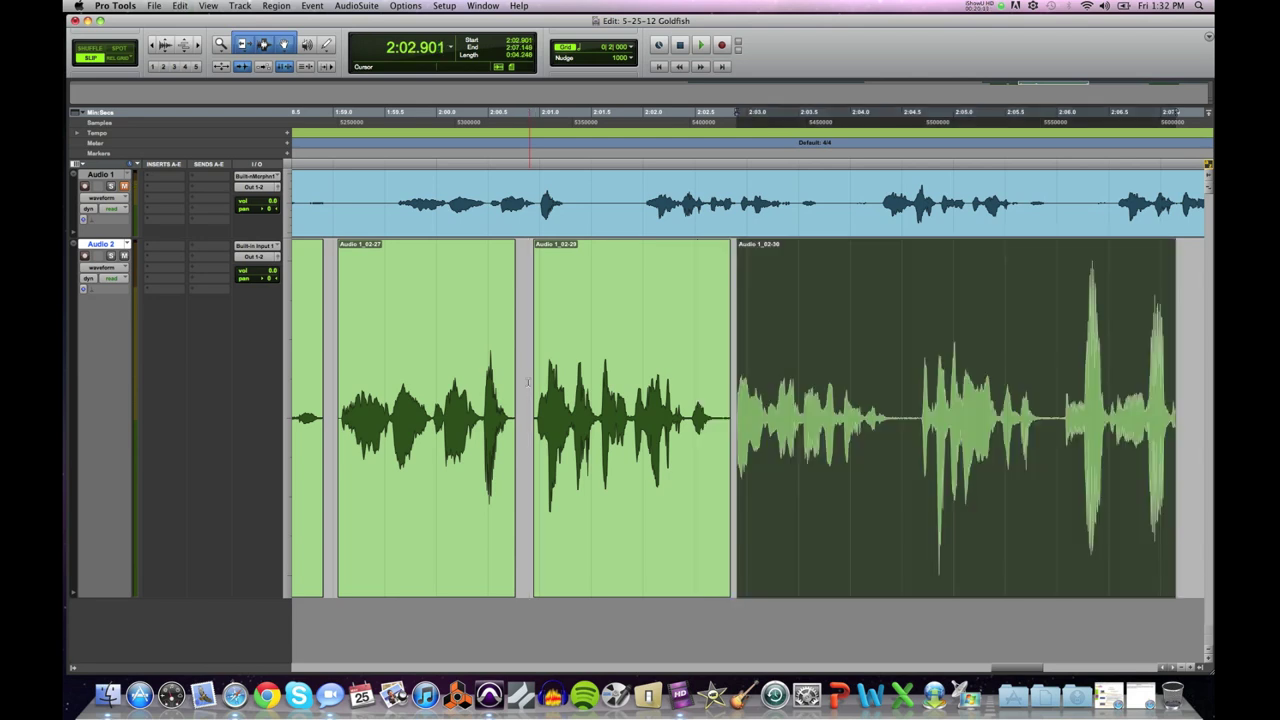
click(527, 381)
key(space)
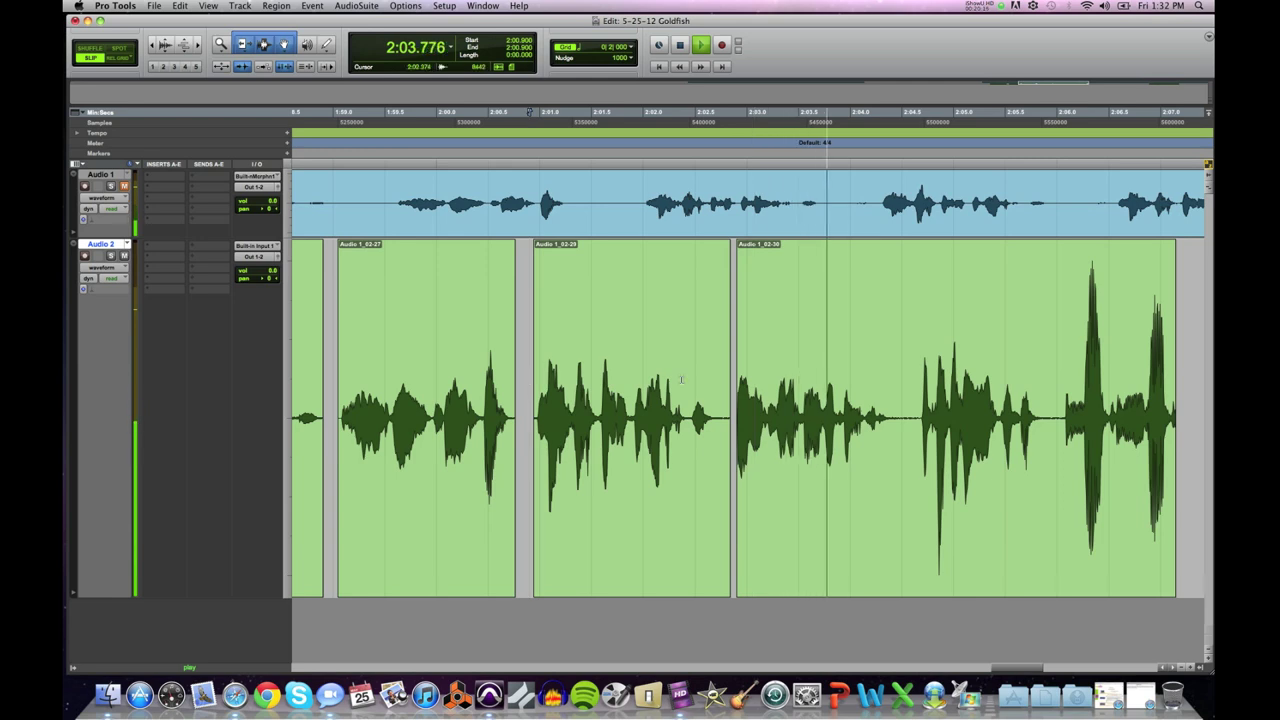
key(space)
drag(734, 400, 1044, 412)
click(907, 413)
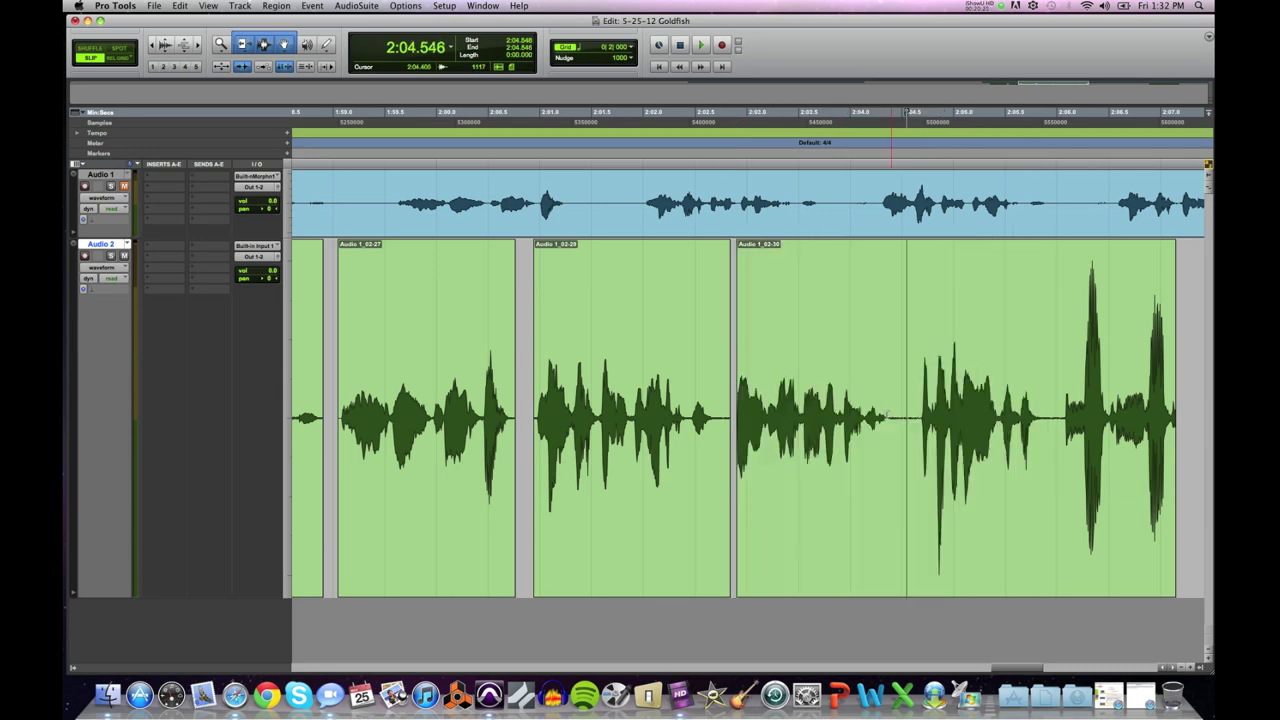
Step: Delete the silence from 2:04.395 to the next word inside Audio 1_02-30
drag(908, 408, 890, 410)
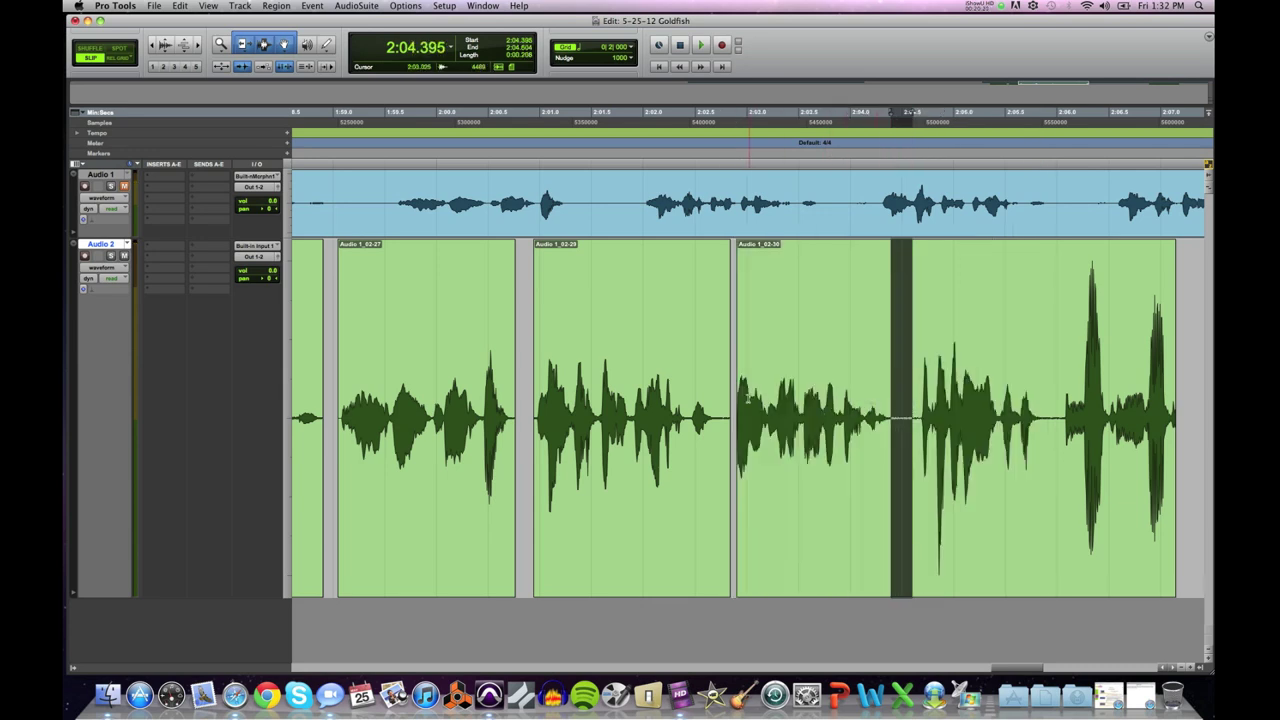
click(735, 400)
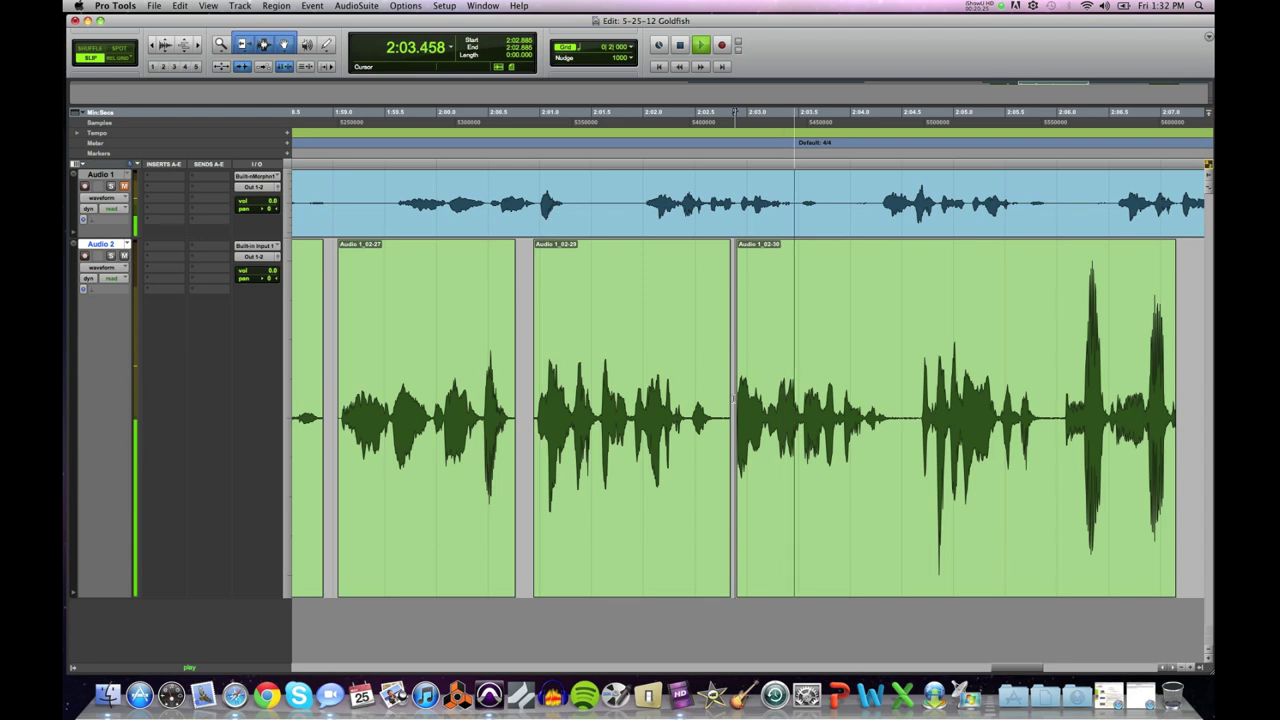
key(space)
click(901, 413)
key(super+bracketright)
key(super+bracketright)
key(super+bracketright)
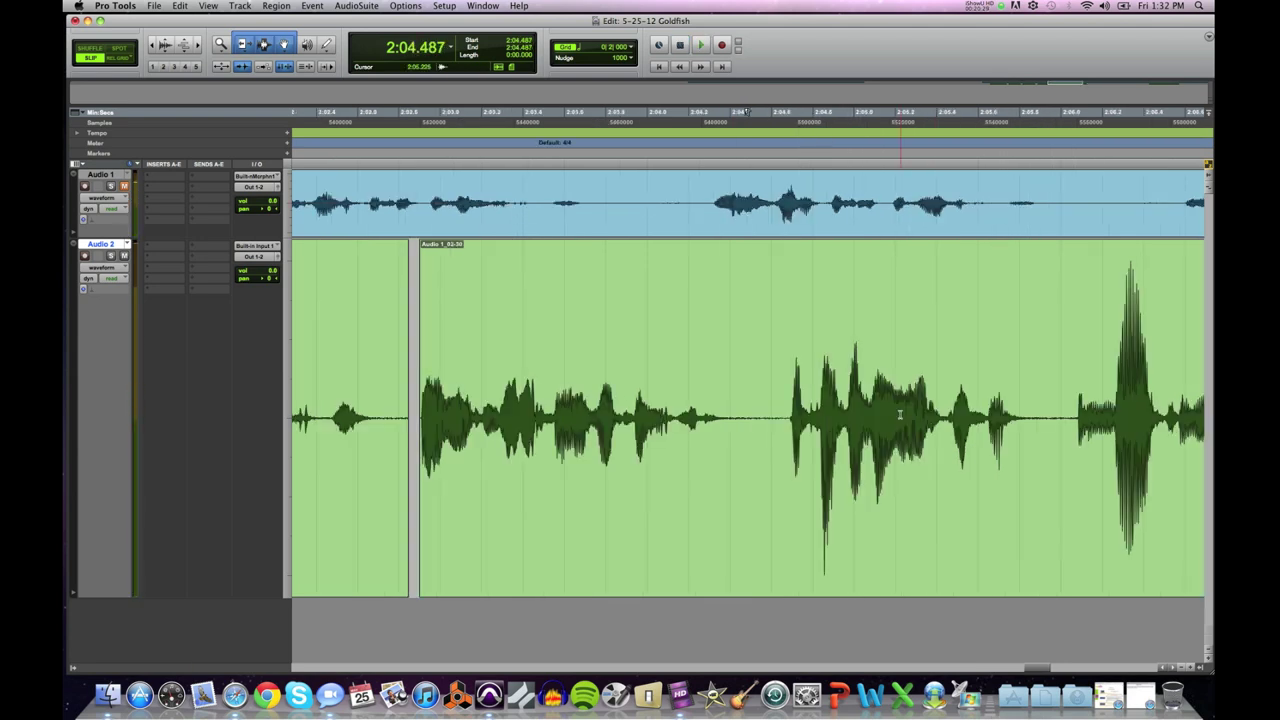
drag(733, 420, 932, 428)
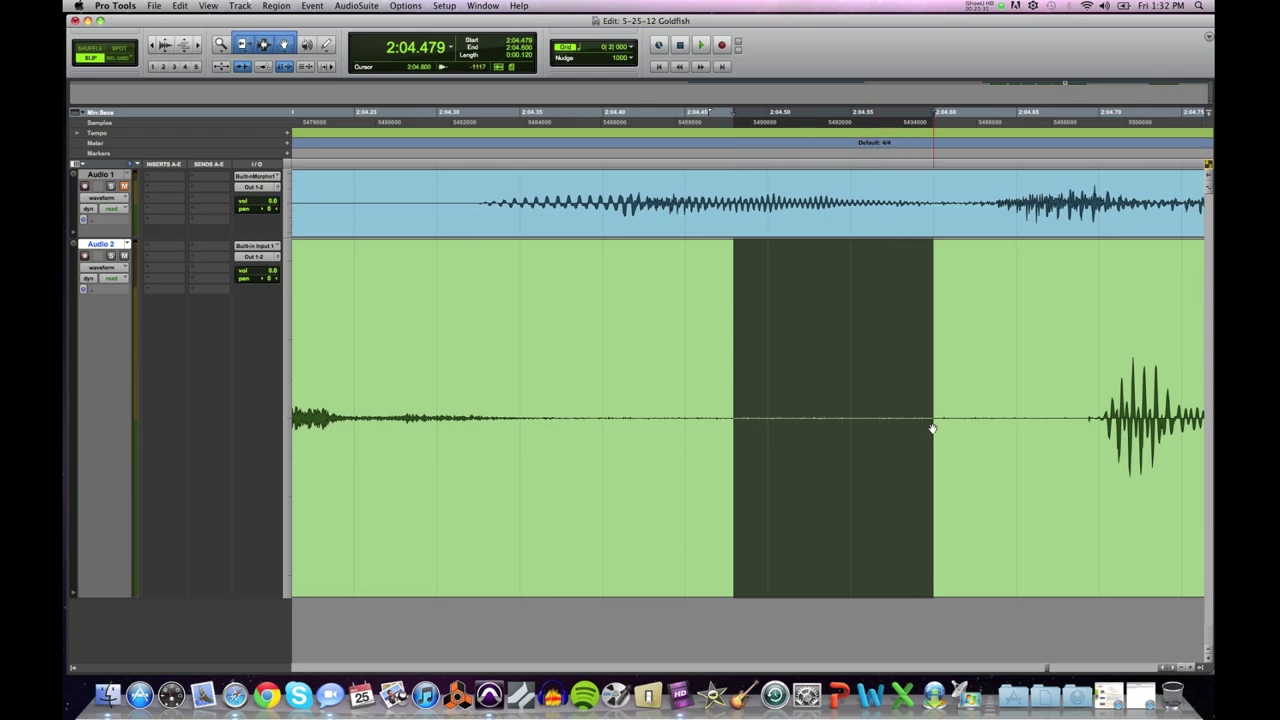
click(597, 404)
click(594, 407)
drag(594, 407, 1032, 450)
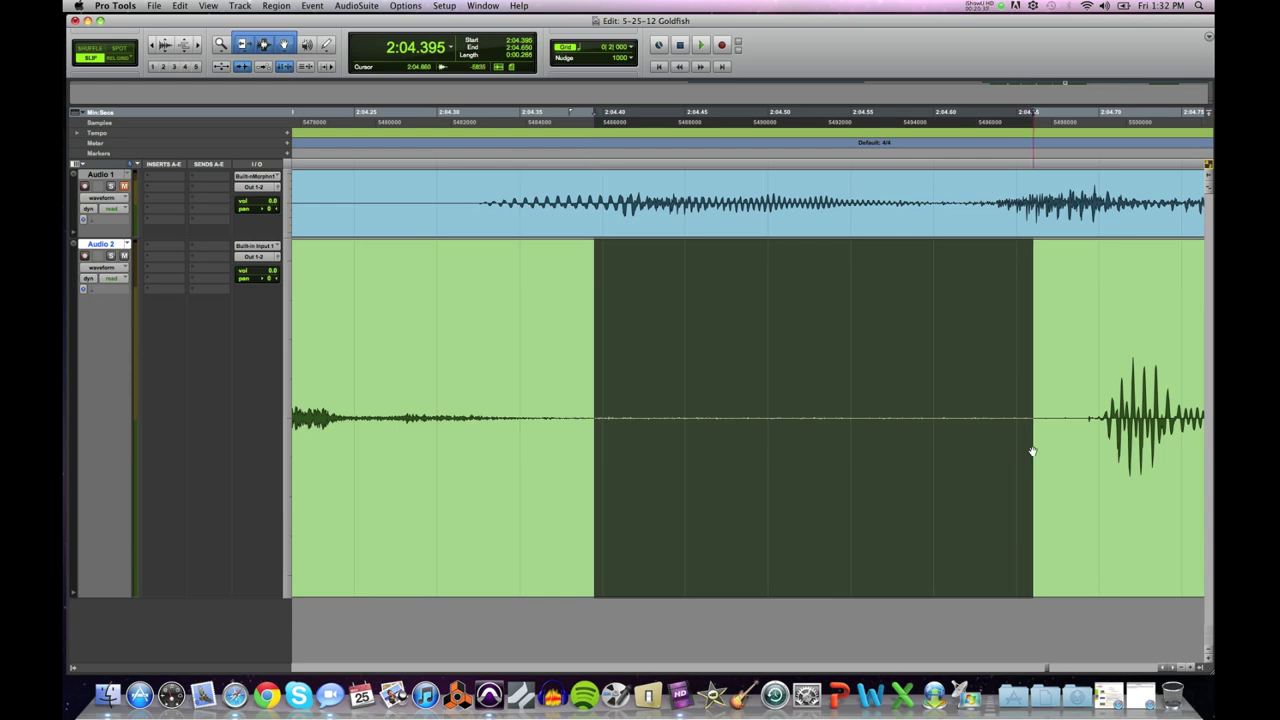
key(Delete)
Step: Drag Audio 1_02-32 left behind Audio 1_02-31 and play back the new spacing
drag(1119, 465, 762, 489)
key(r)
key(r)
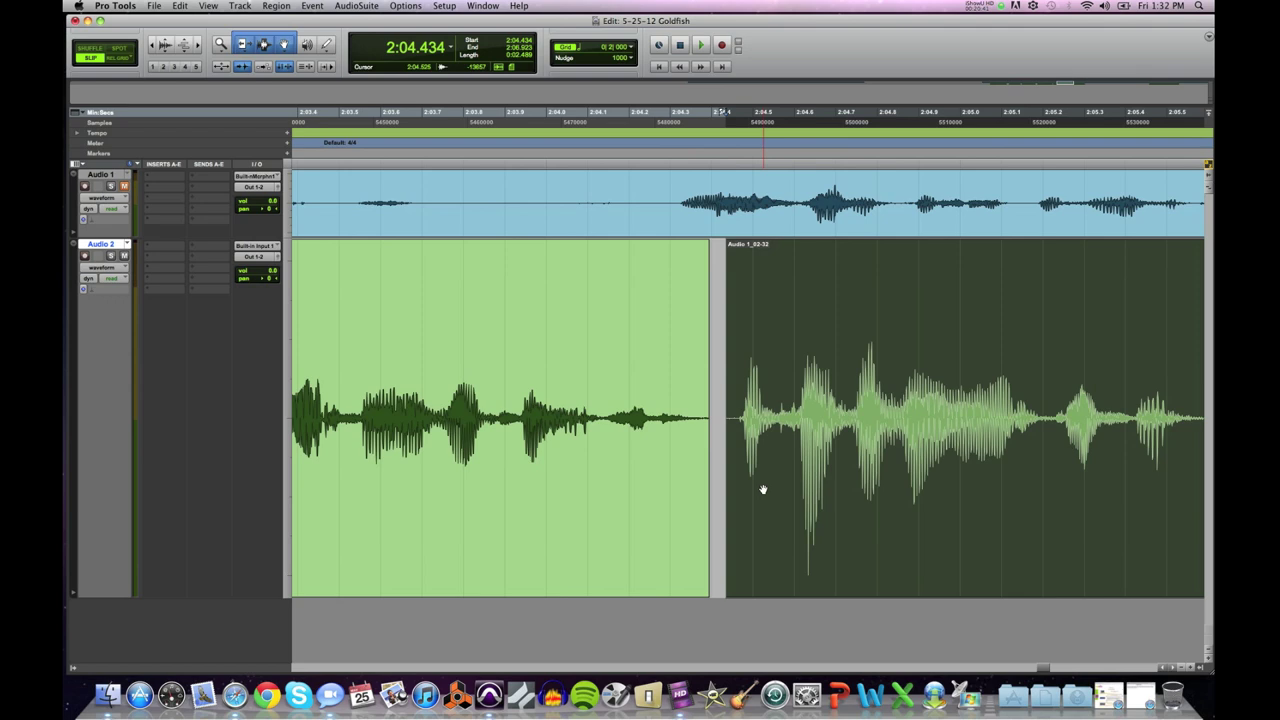
click(491, 378)
key(space)
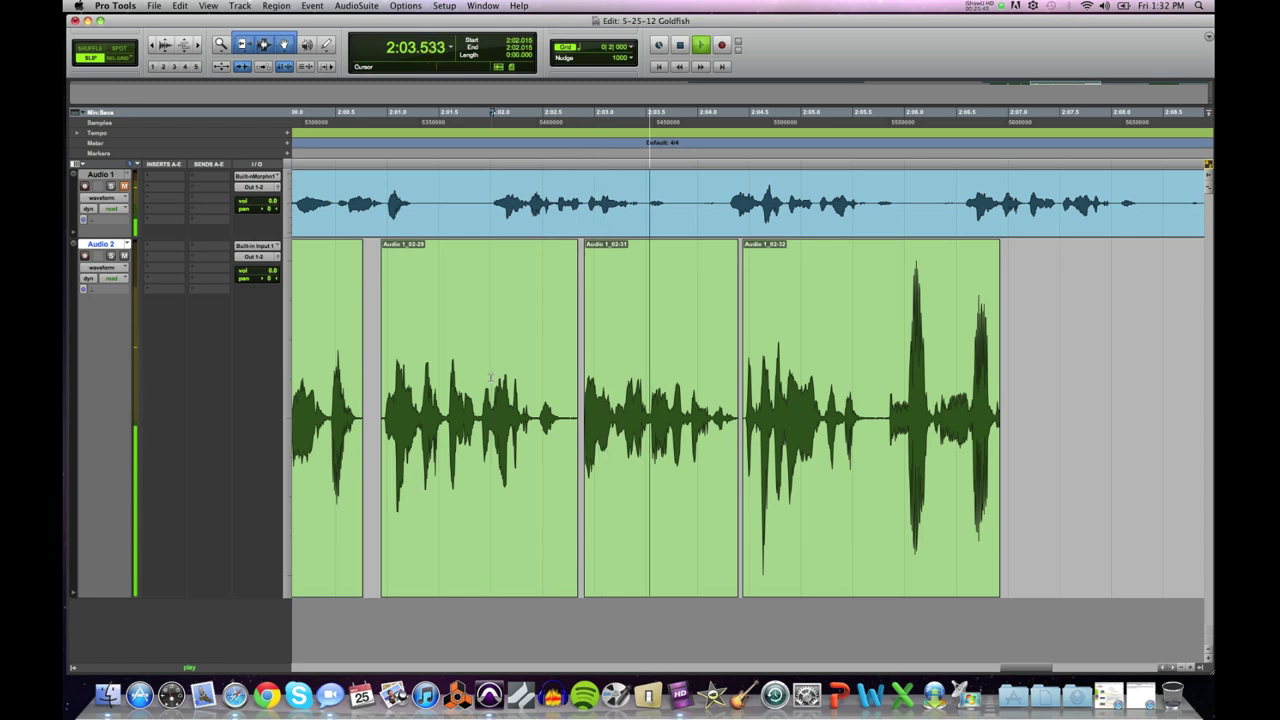
key(space)
Step: Nudge Audio 1_02-32 slightly later and audition the spacing from 2:02.630 and 2:04.420
click(765, 483)
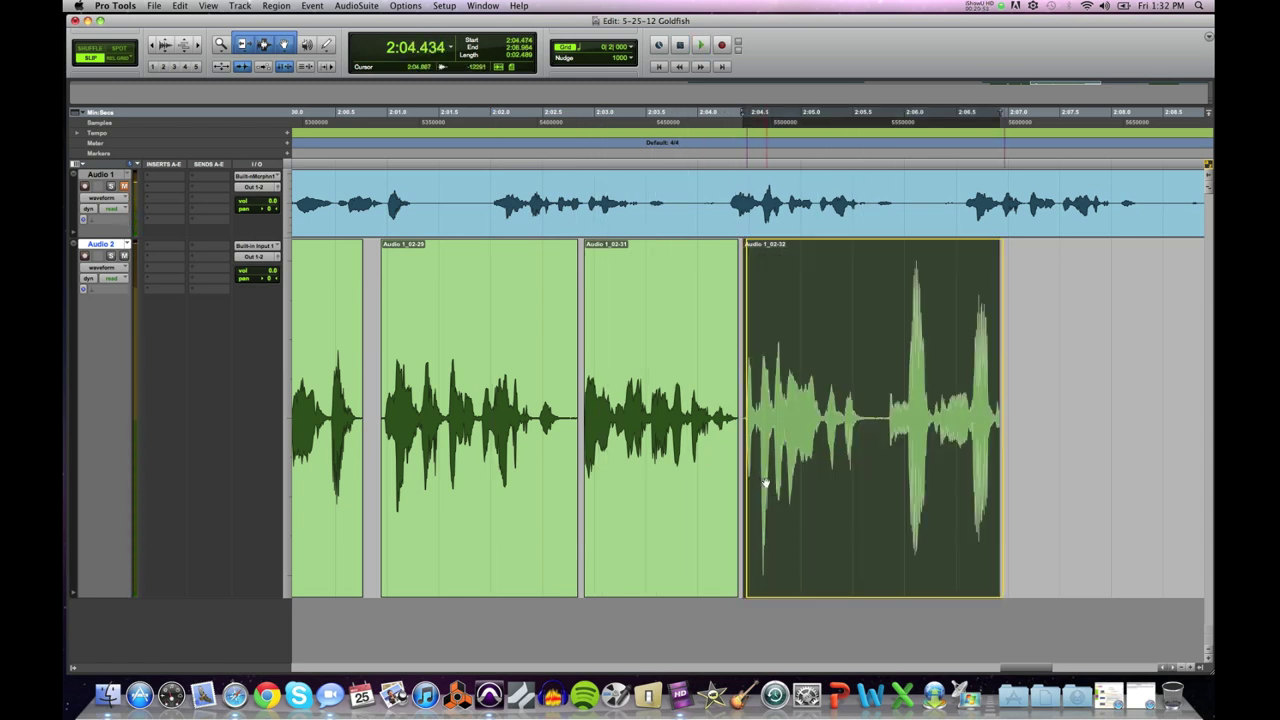
key(KP_Add)
click(569, 397)
key(space)
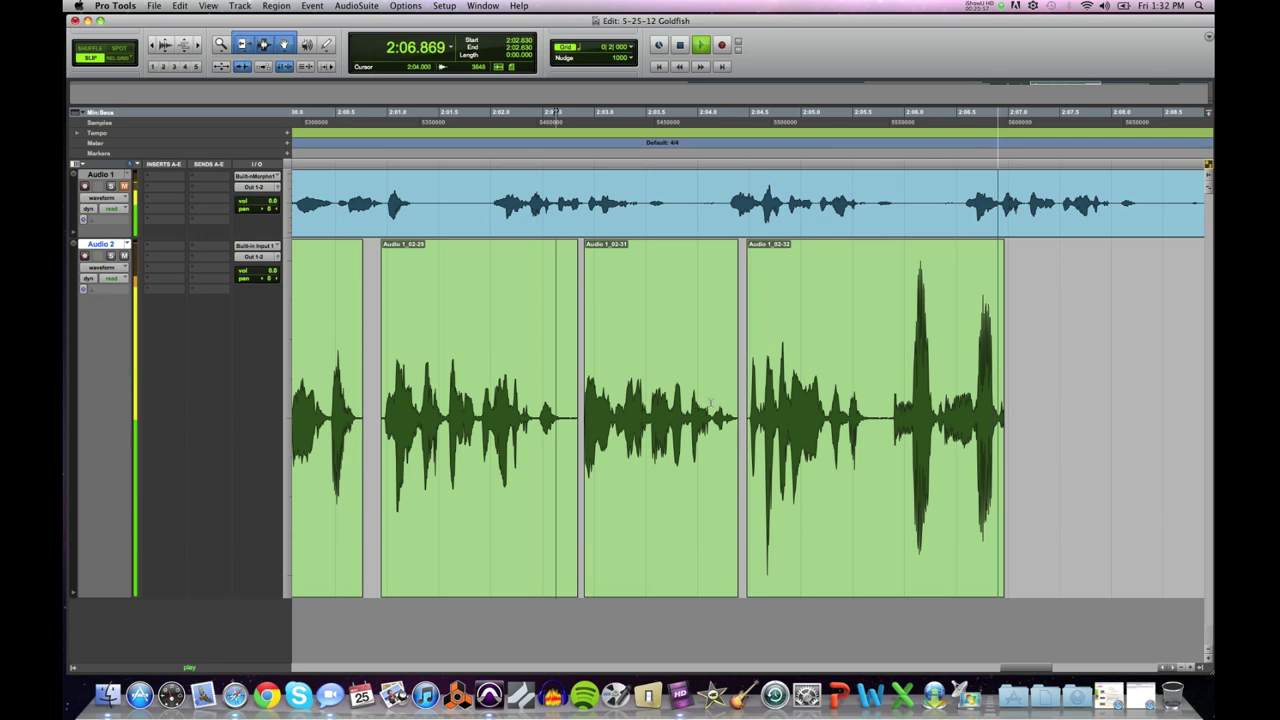
key(space)
click(742, 392)
key(space)
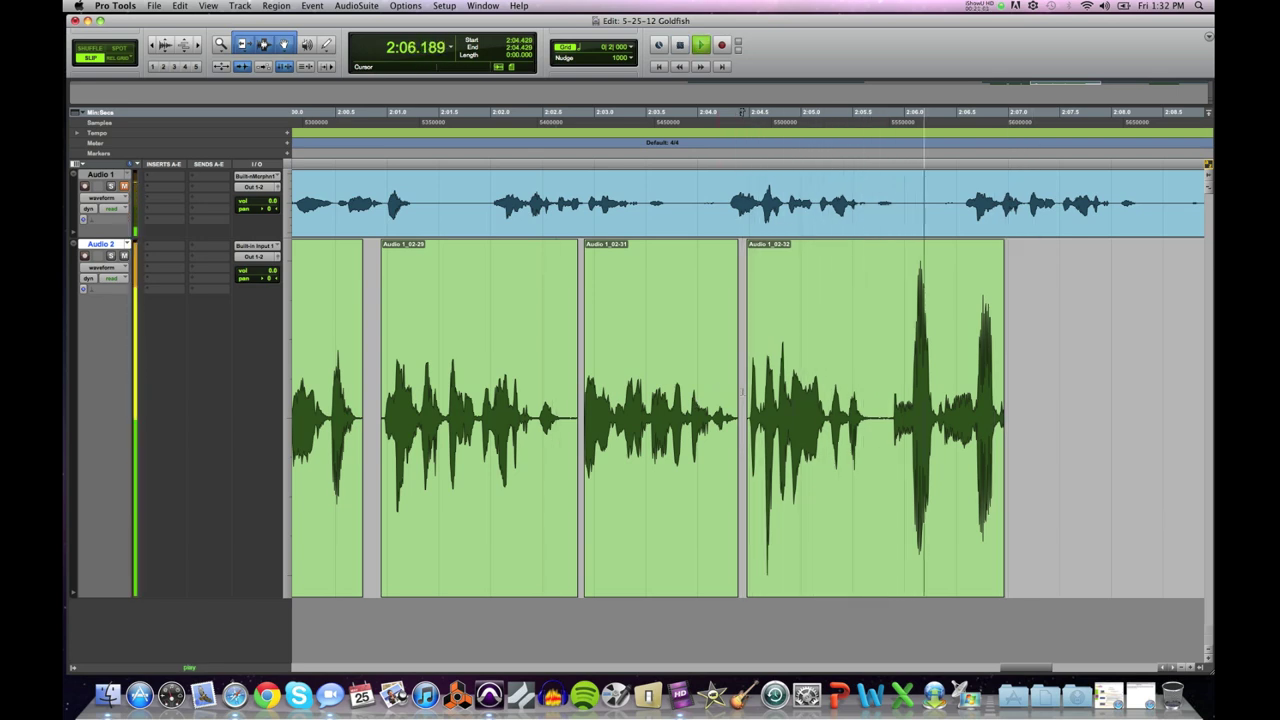
key(space)
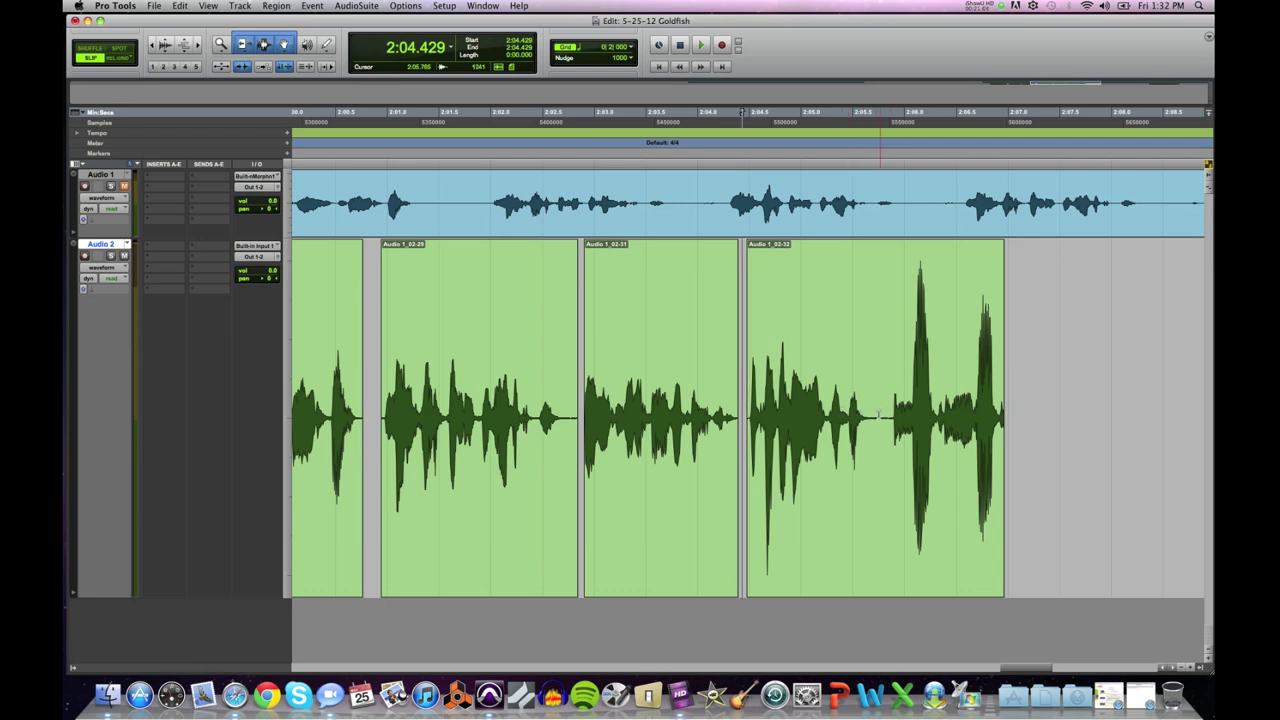
drag(876, 414, 883, 414)
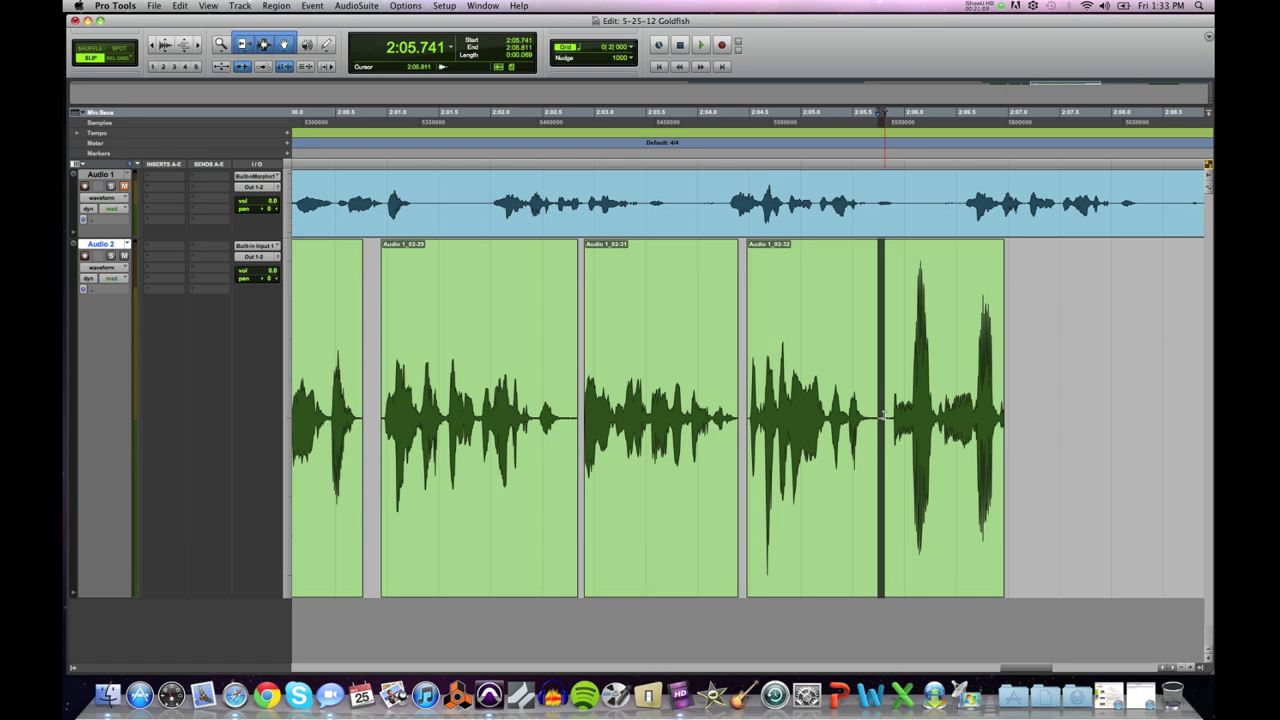
Step: Audition the last clips and find the pause before the word at 2:05.849
key(super+bracketright)
key(super+bracketright)
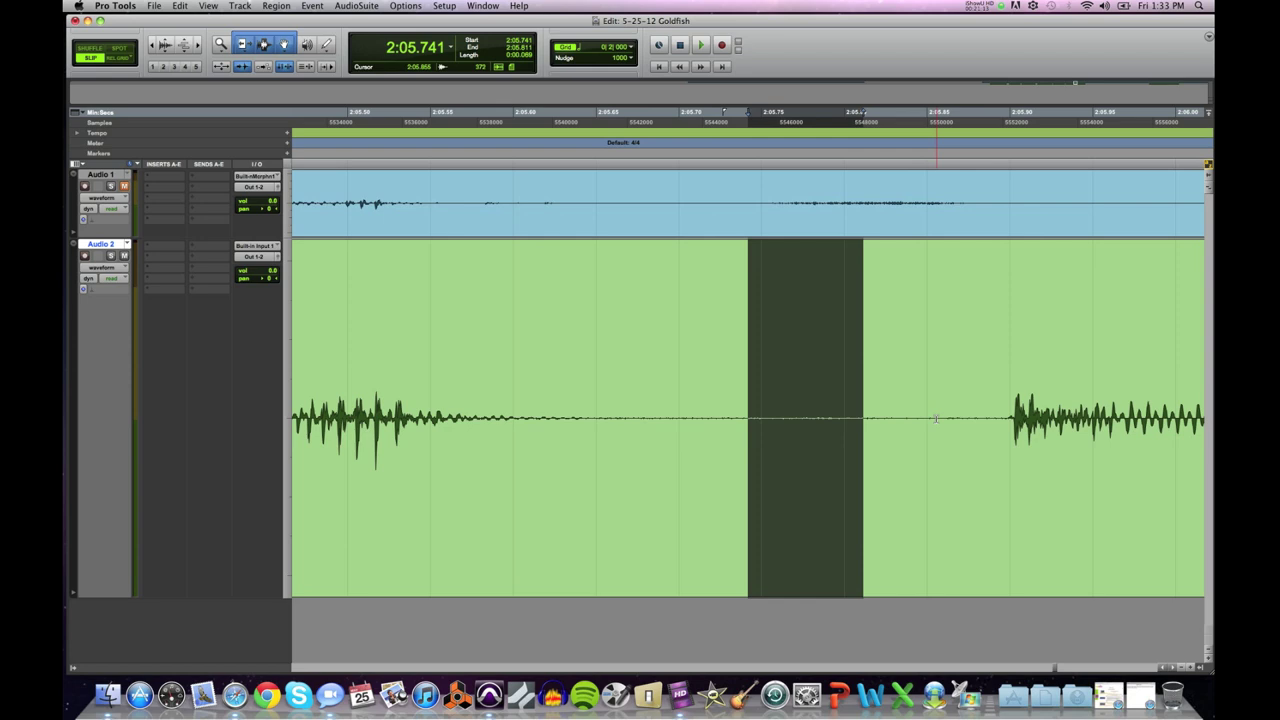
key(super+bracketleft)
key(super+bracketleft)
key(super+bracketleft)
click(752, 398)
click(474, 386)
key(space)
key(space)
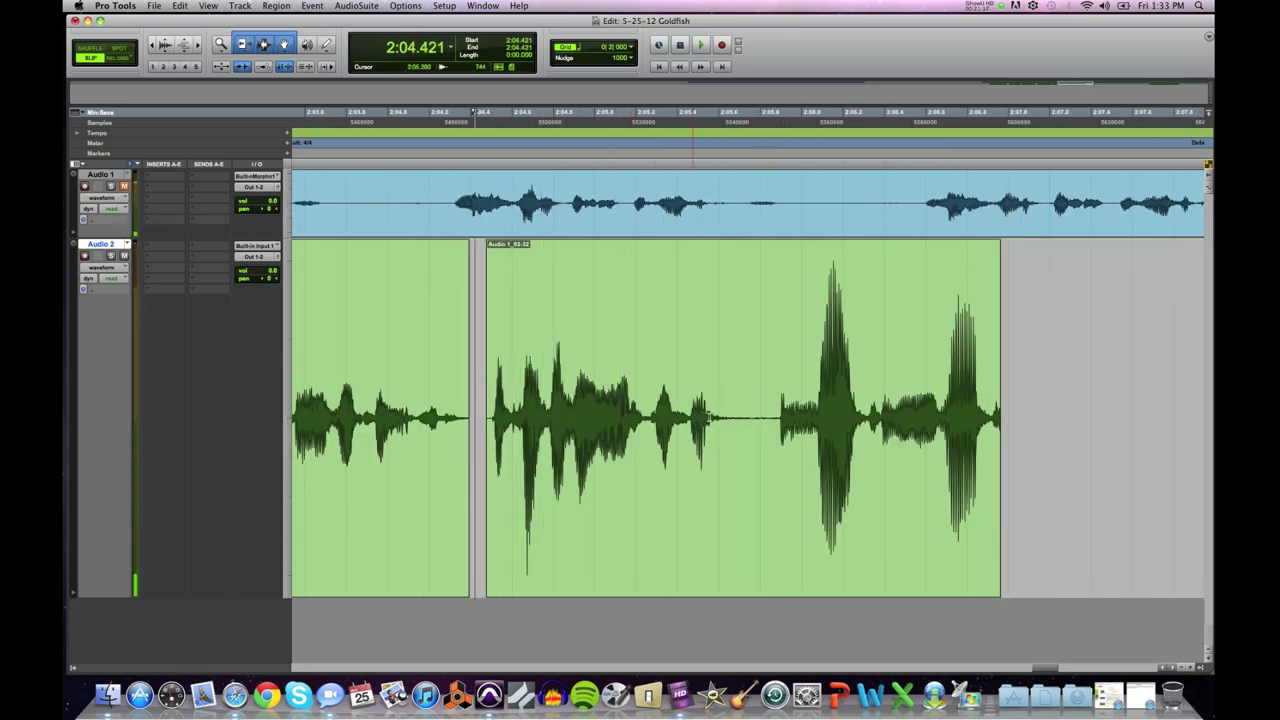
click(769, 412)
key(super+bracketright)
key(super+bracketright)
key(super+bracketright)
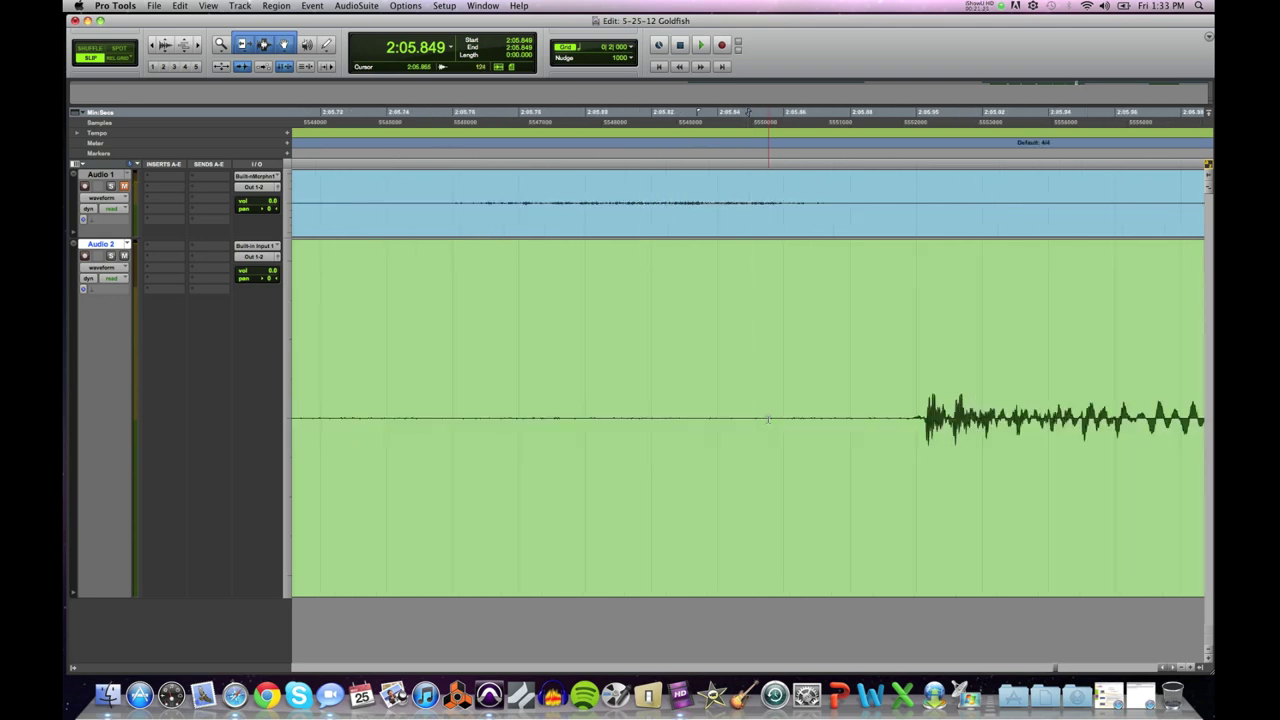
key(super+bracketleft)
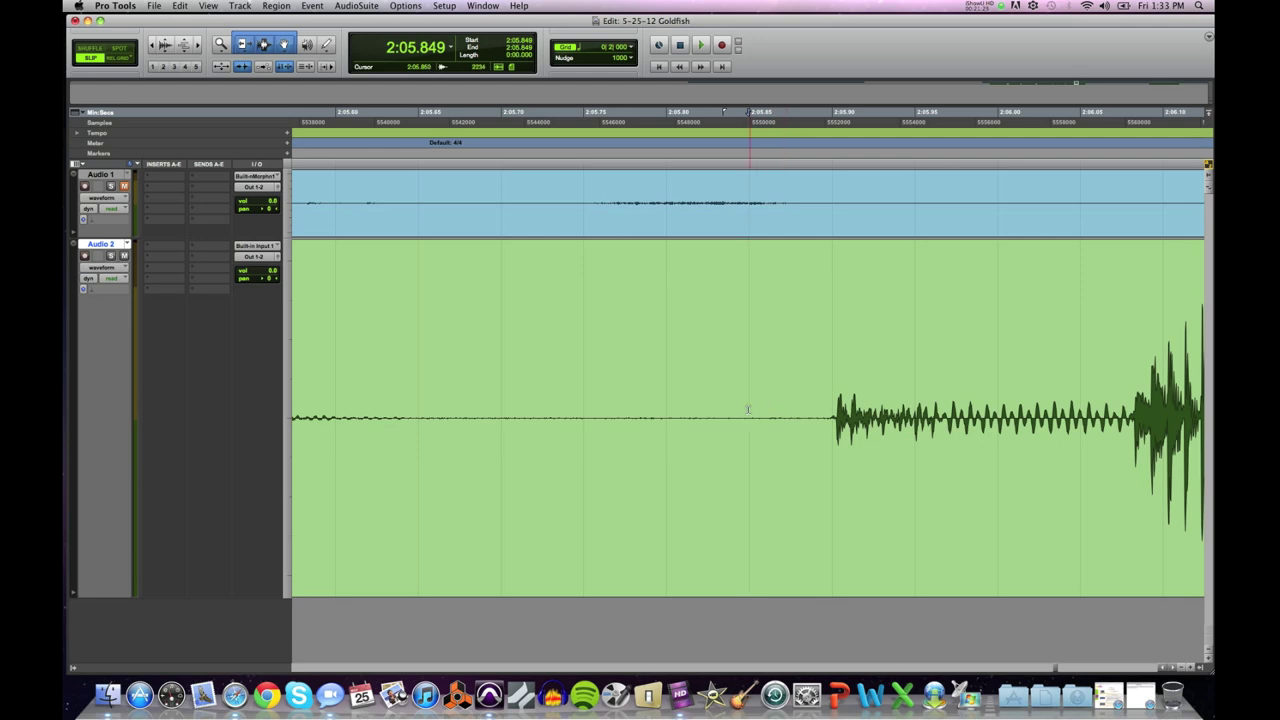
Step: Cut the silence from 2:05.675 to 2:05.847 on Audio 2, leaving clip Audio 1_02-34
drag(744, 412, 466, 422)
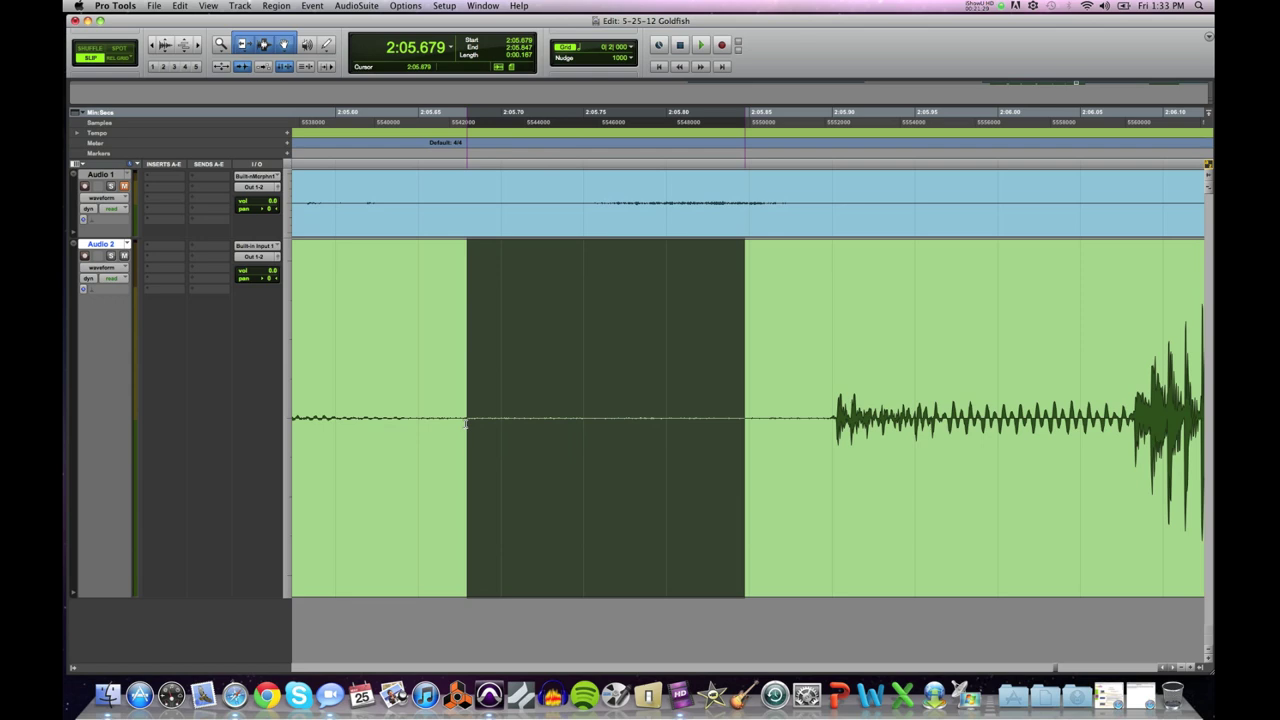
key(super+bracketright)
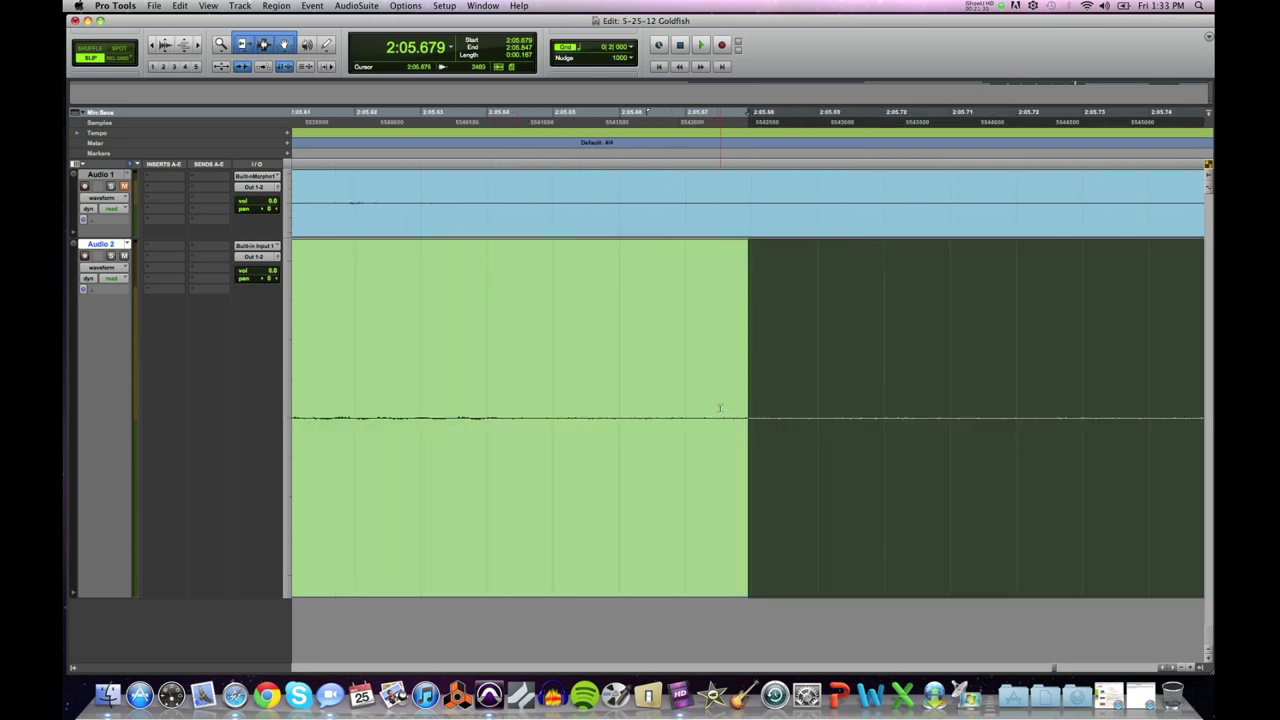
key(super+bracketleft)
key(super+bracketleft)
key(super+bracketleft)
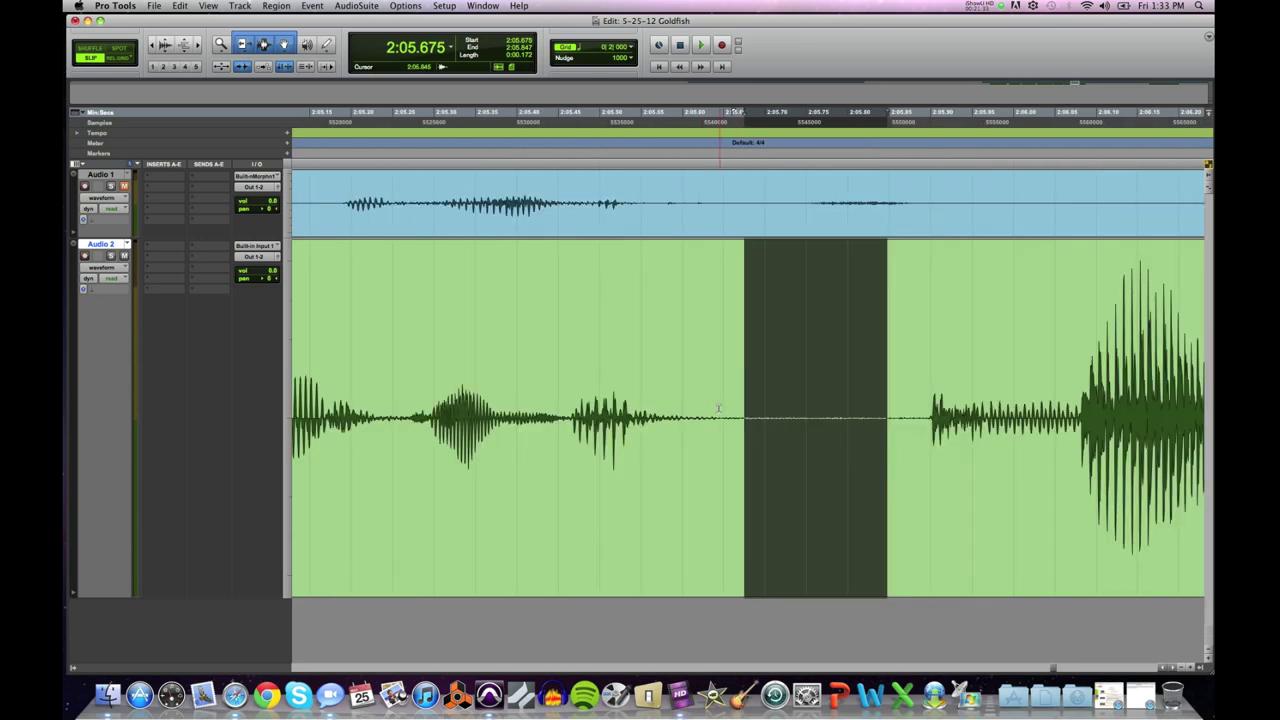
key(Delete)
key(super+bracketleft)
key(super+bracketleft)
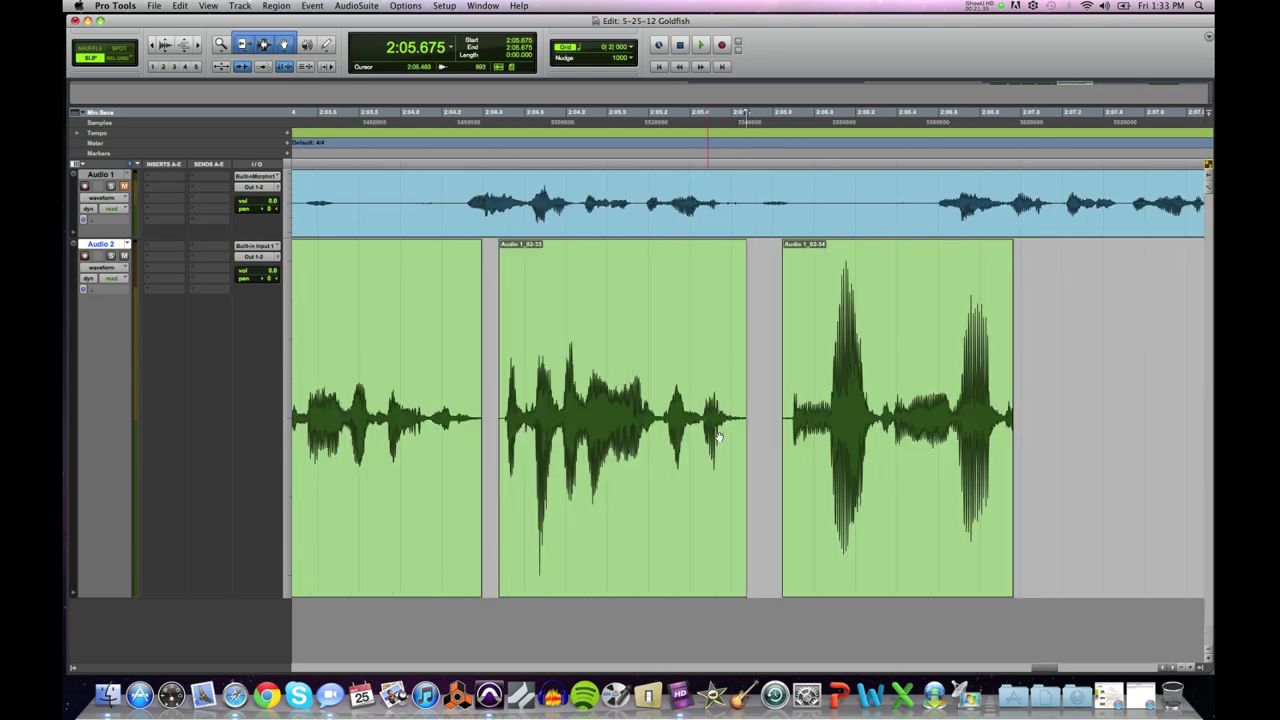
Step: Shift clip Audio 1_02-34 slightly later to start at 2:05.902 and audition it
click(829, 474)
drag(825, 493, 836, 493)
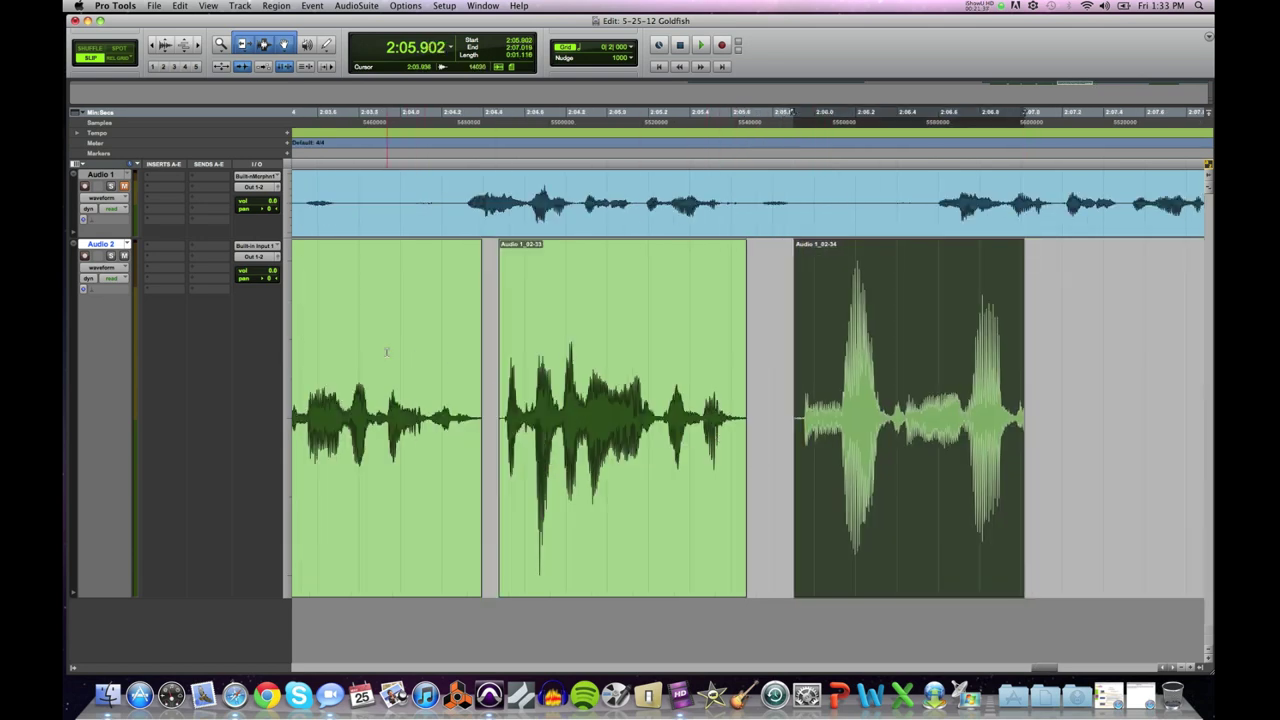
click(386, 351)
key(space)
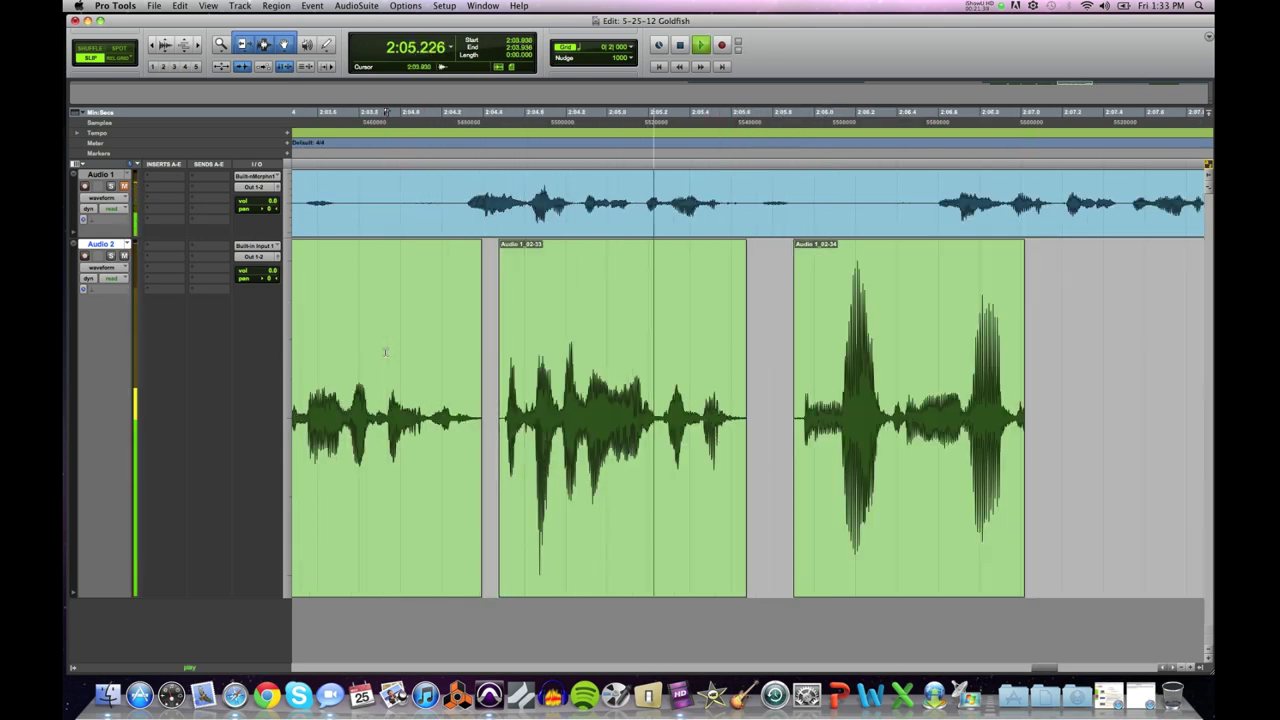
key(space)
Step: Extend the end of Audio 1_02-34 in two passes to keep the word's full tail
drag(1023, 408, 1094, 407)
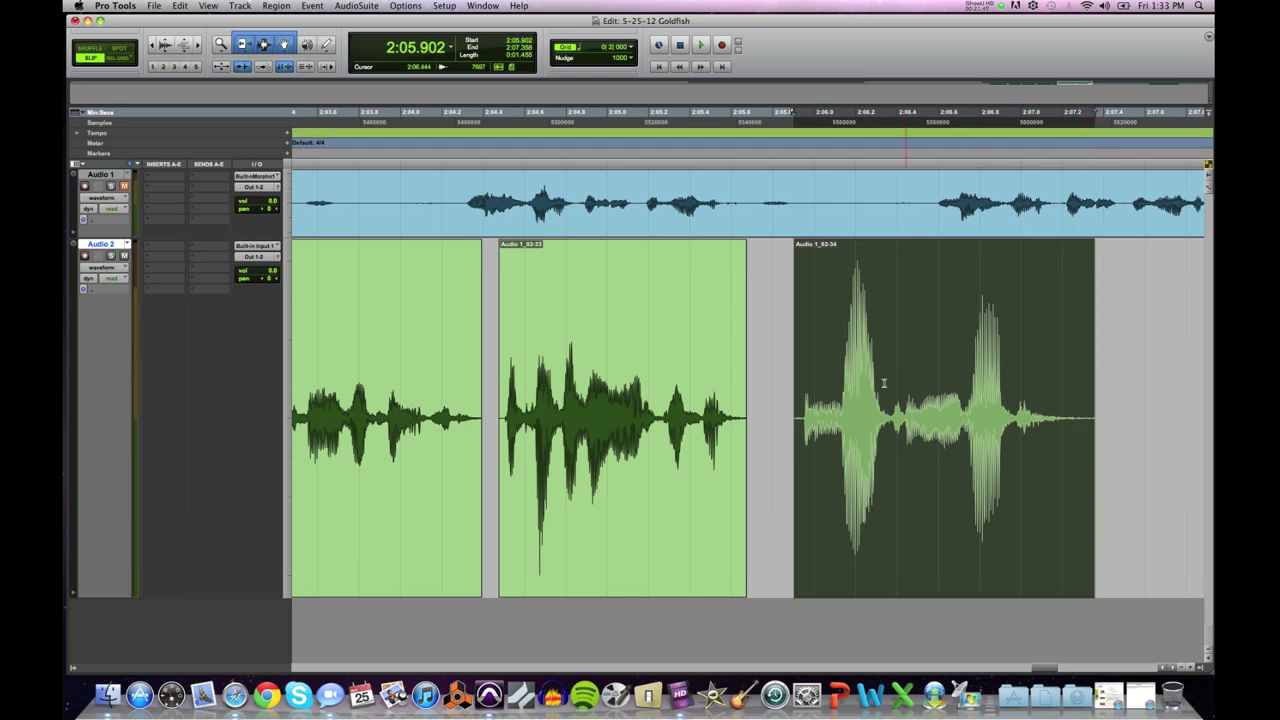
click(778, 381)
key(space)
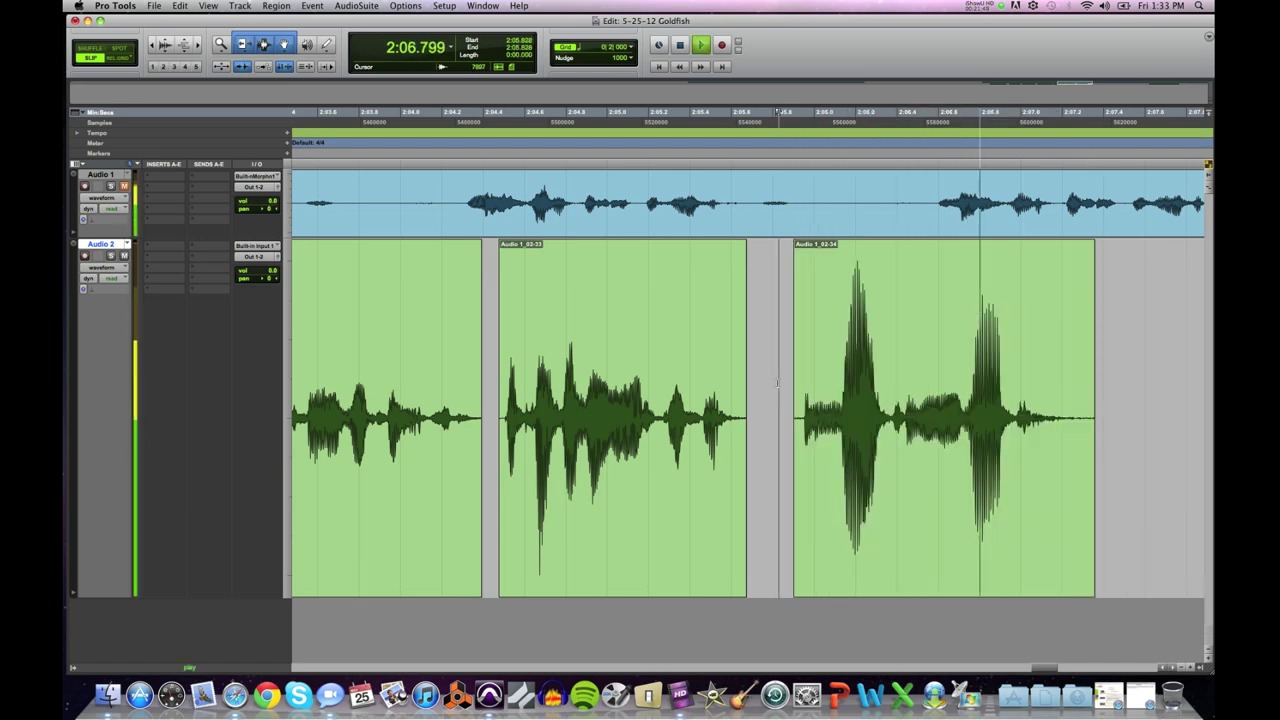
key(space)
drag(1088, 401, 1115, 400)
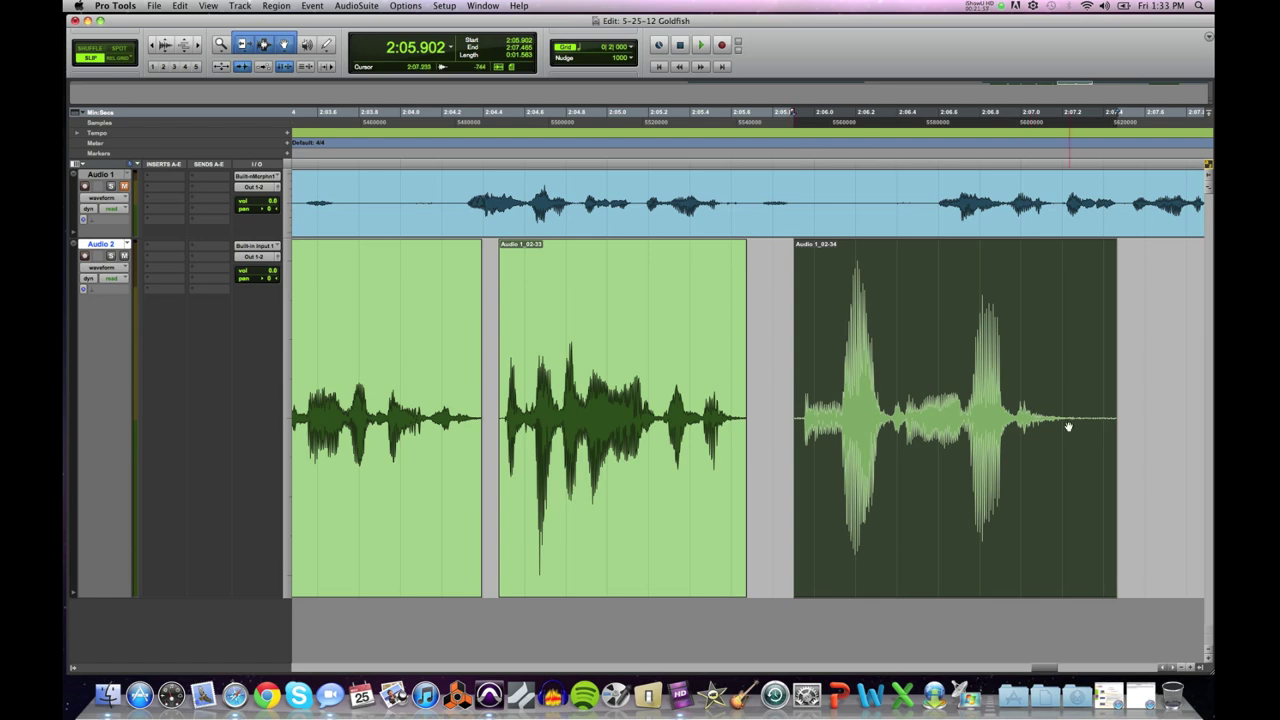
click(782, 382)
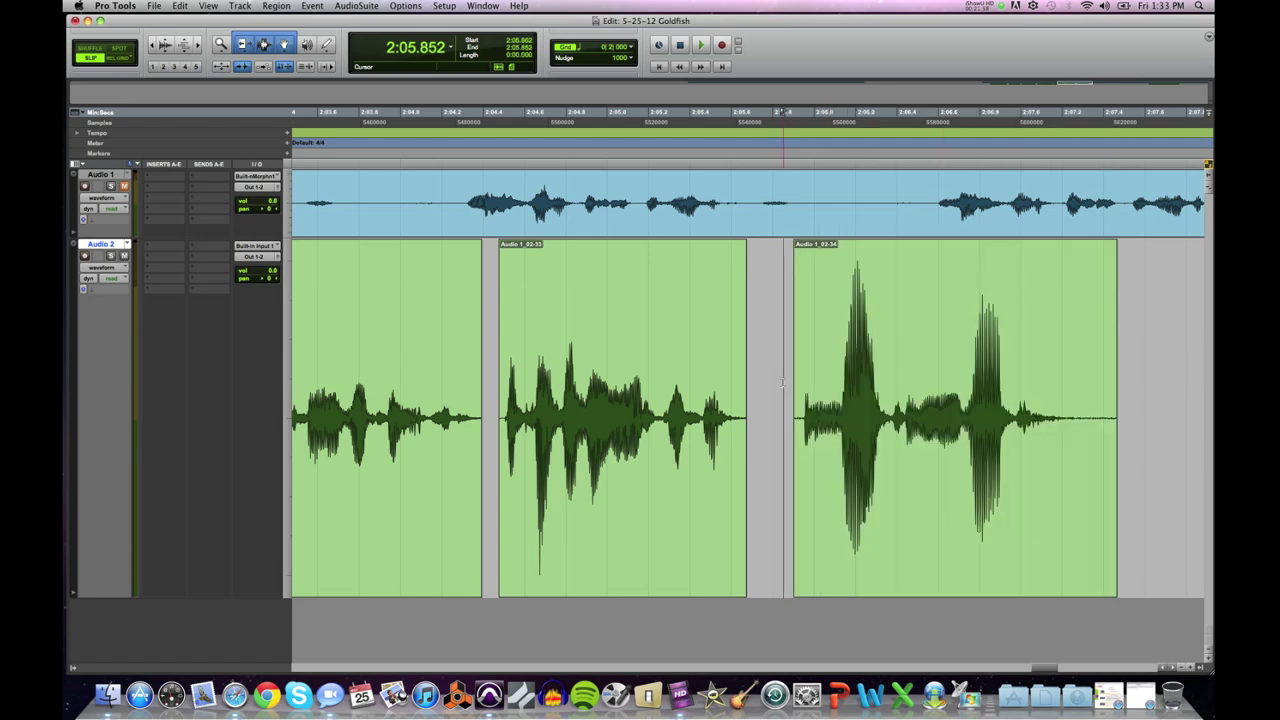
key(space)
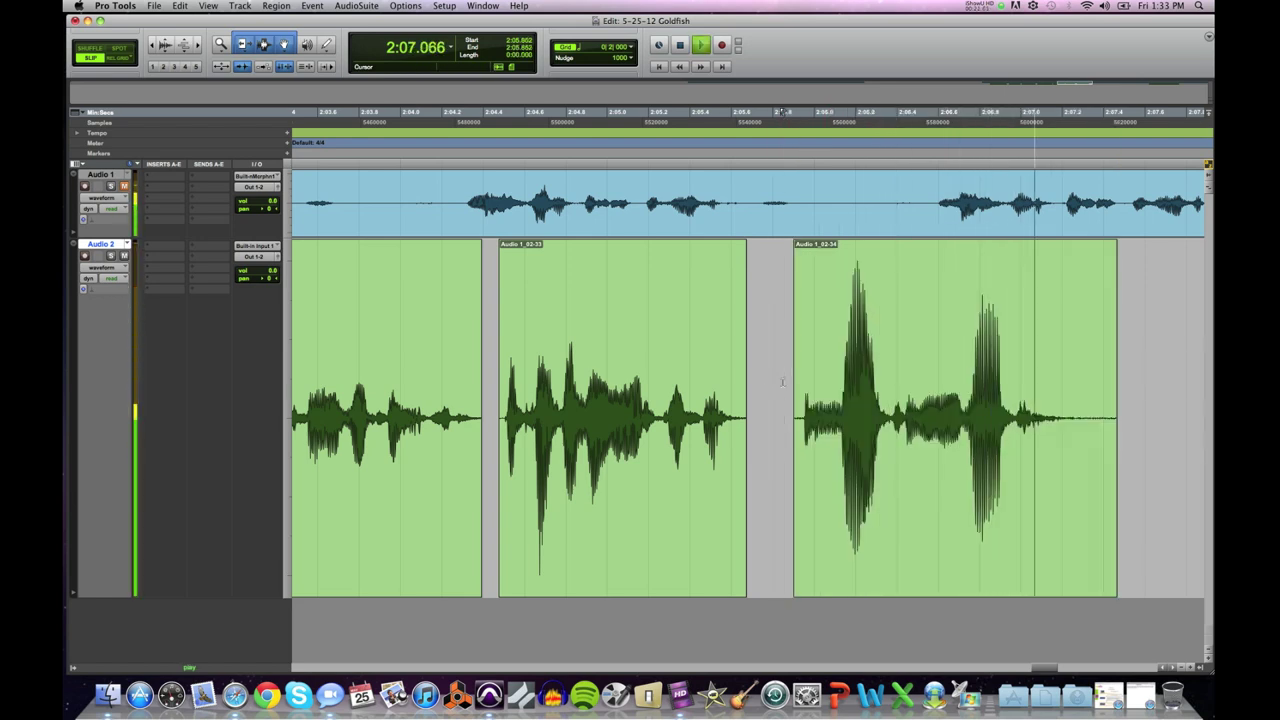
key(space)
Step: Trim Audio 1_02-34's tail to the selection so it ends around 2:07.46
click(1100, 410)
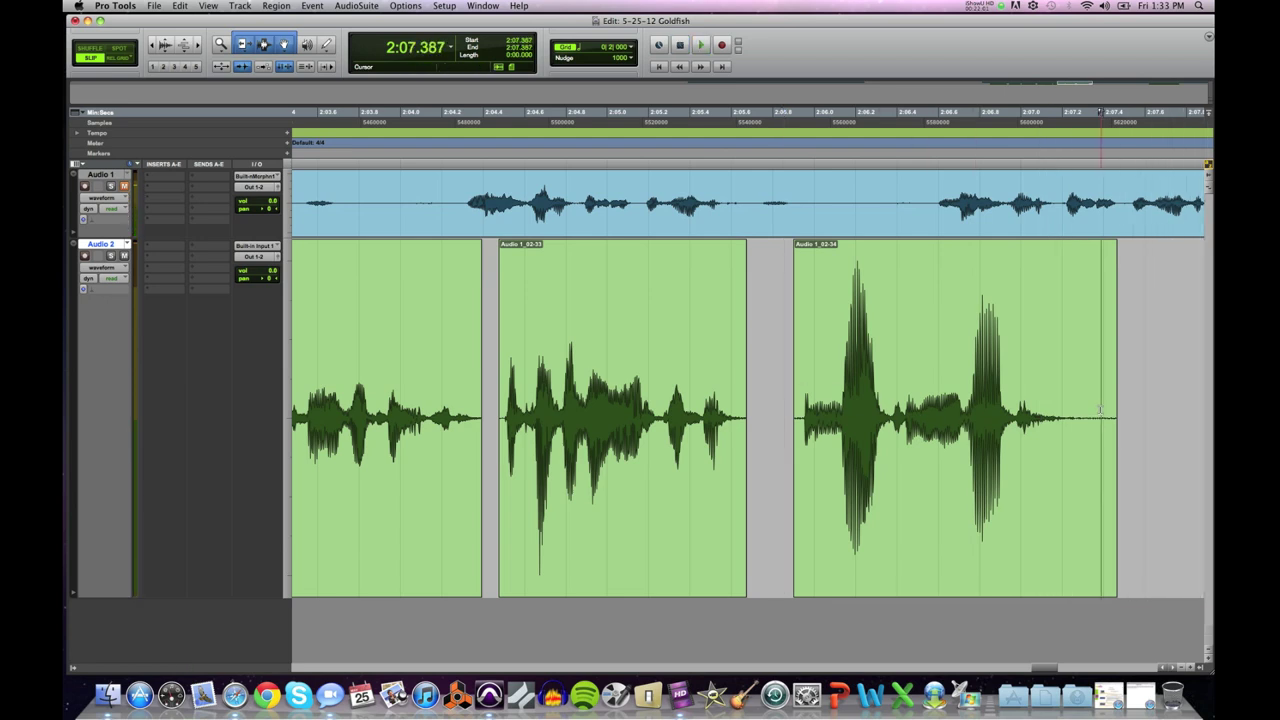
key(super+bracketright)
key(super+bracketright)
key(super+bracketright)
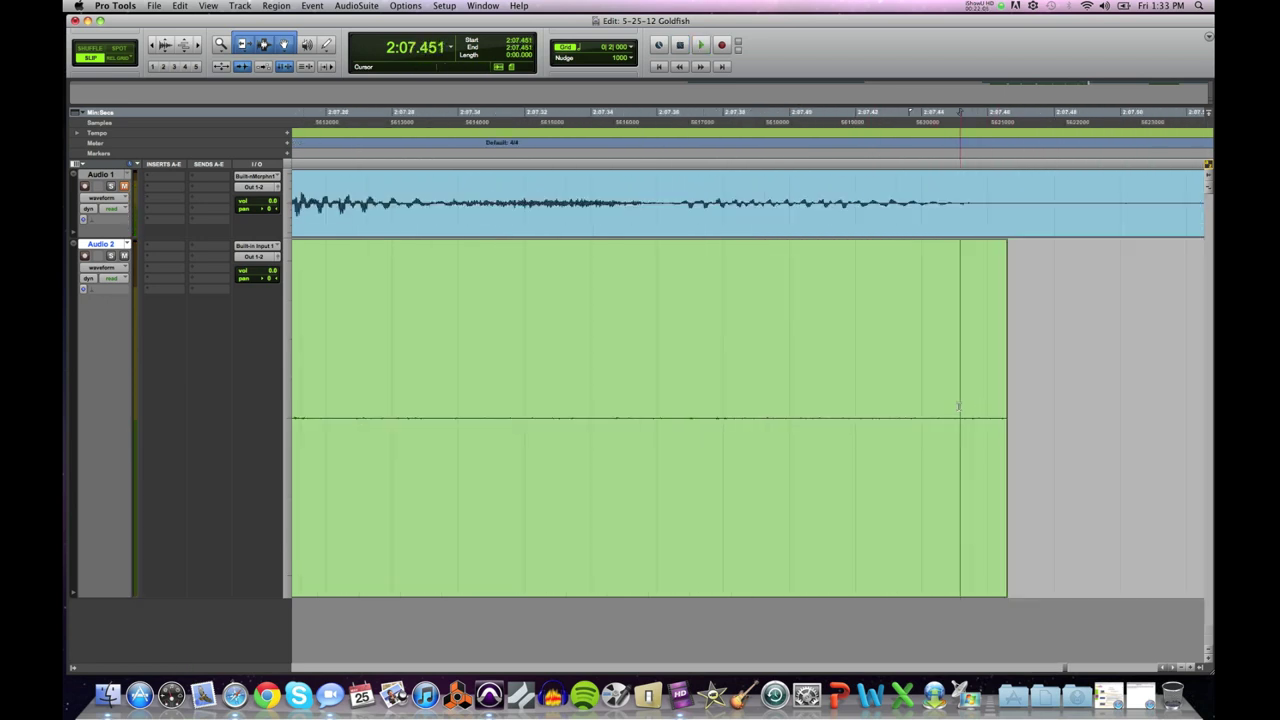
key(super+bracketright)
key(super+bracketright)
double_click(887, 404)
key(super+t)
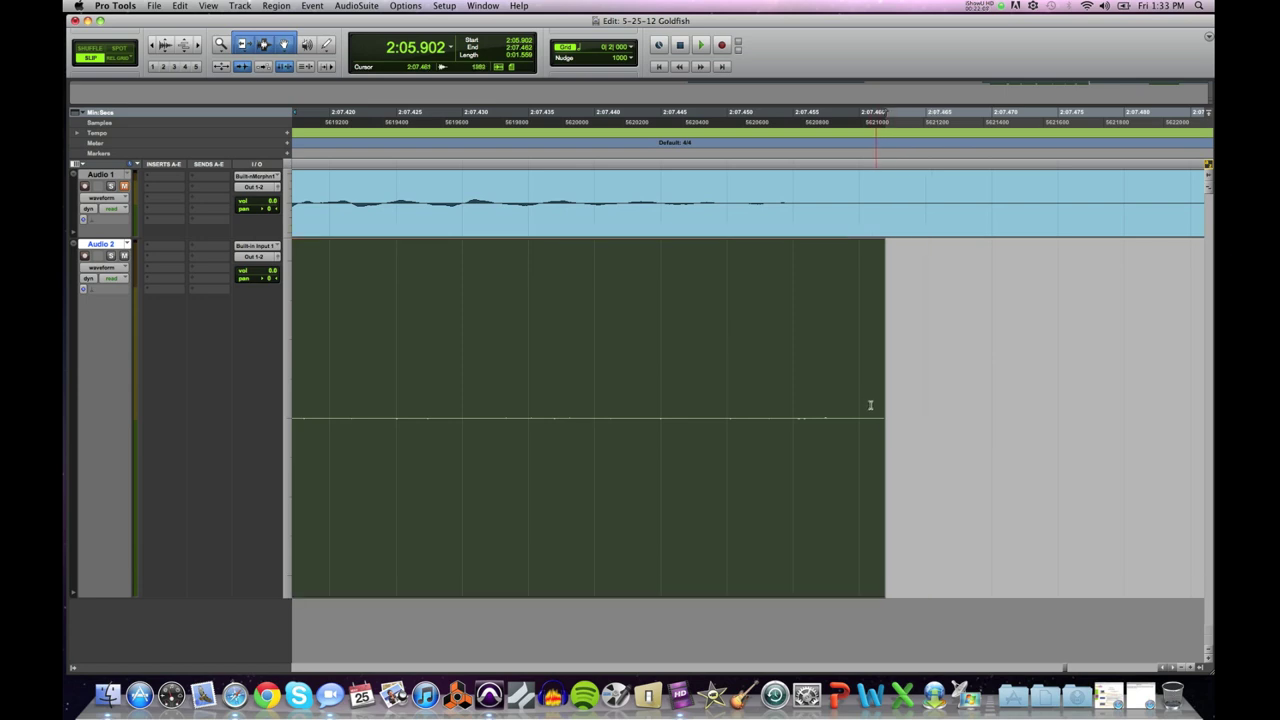
click(834, 414)
key(super+bracketleft)
key(super+bracketleft)
key(super+bracketleft)
key(super+bracketleft)
key(super+bracketleft)
key(super+bracketleft)
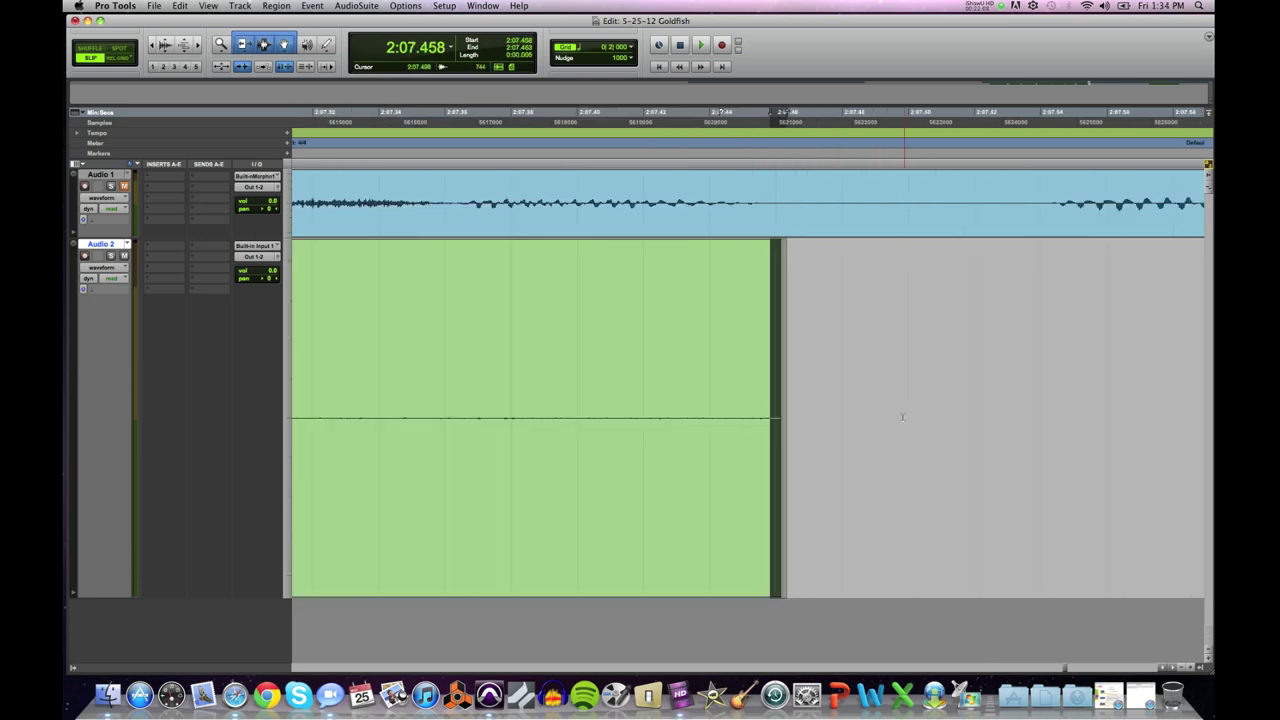
key(super+bracketleft)
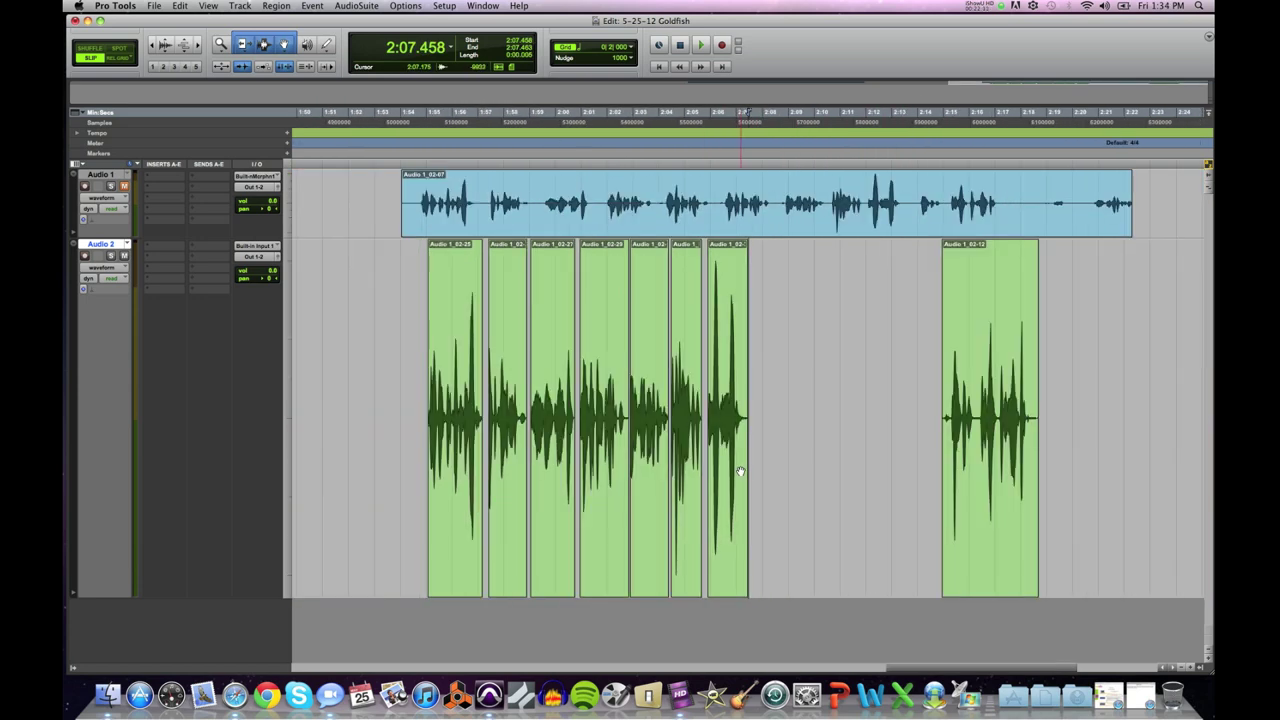
Step: Move clip Audio 1_02-12 left toward the preceding words and audition it
drag(992, 492, 804, 473)
key(super+bracketright)
key(super+bracketright)
key(super+bracketright)
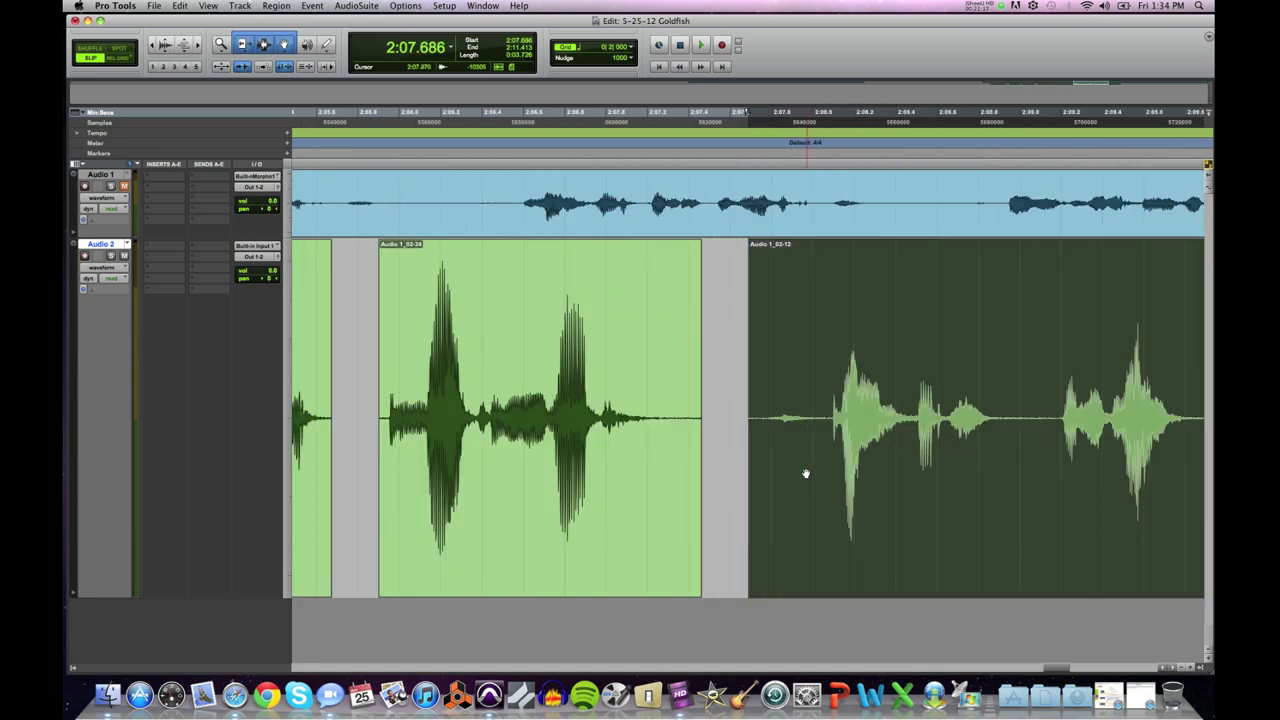
key(super+bracketleft)
key(space)
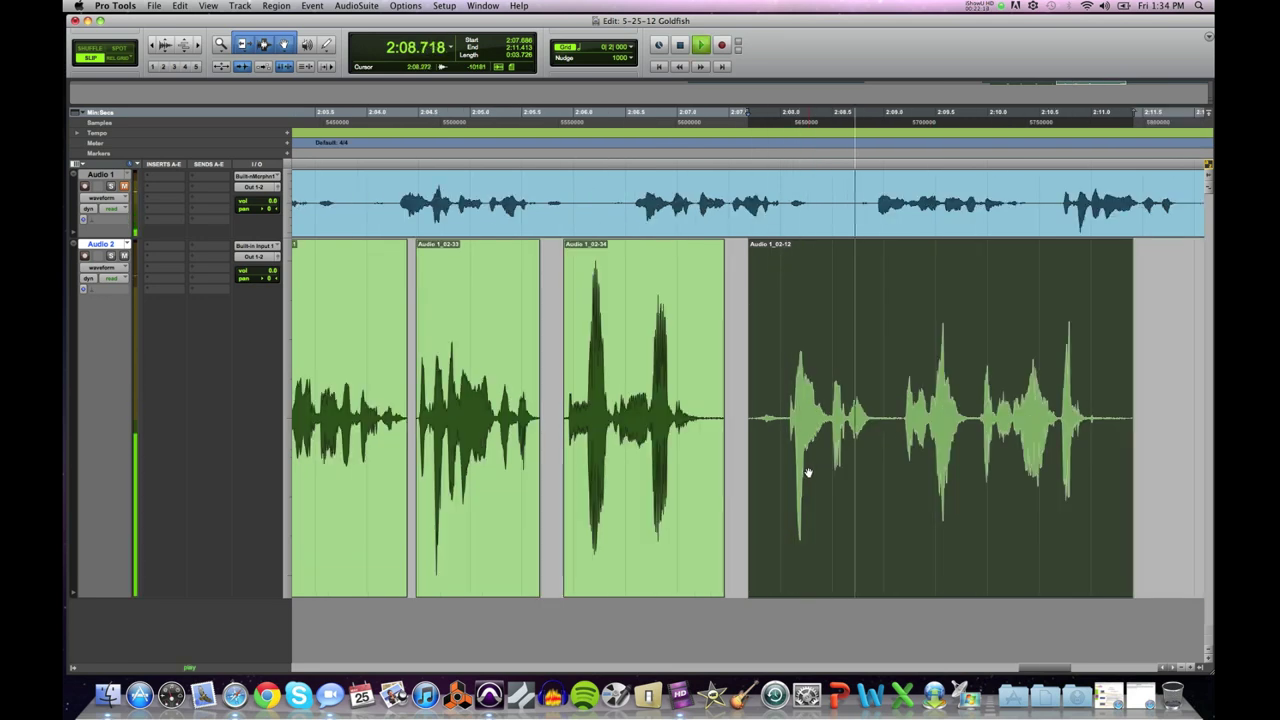
key(space)
Step: Audition the silence before the word to locate where the word begins
click(796, 470)
key(super+bracketright)
key(super+bracketright)
key(super+bracketright)
key(super+bracketright)
key(super+bracketright)
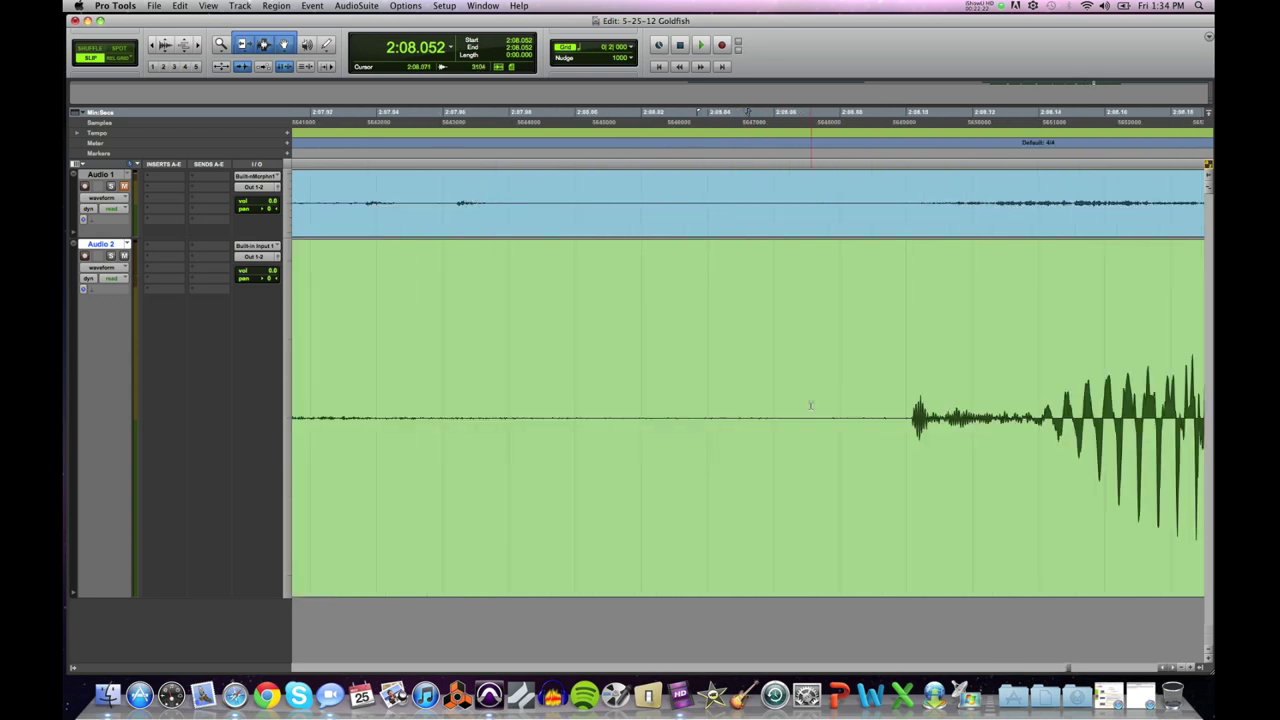
key(super+bracketleft)
key(super+bracketleft)
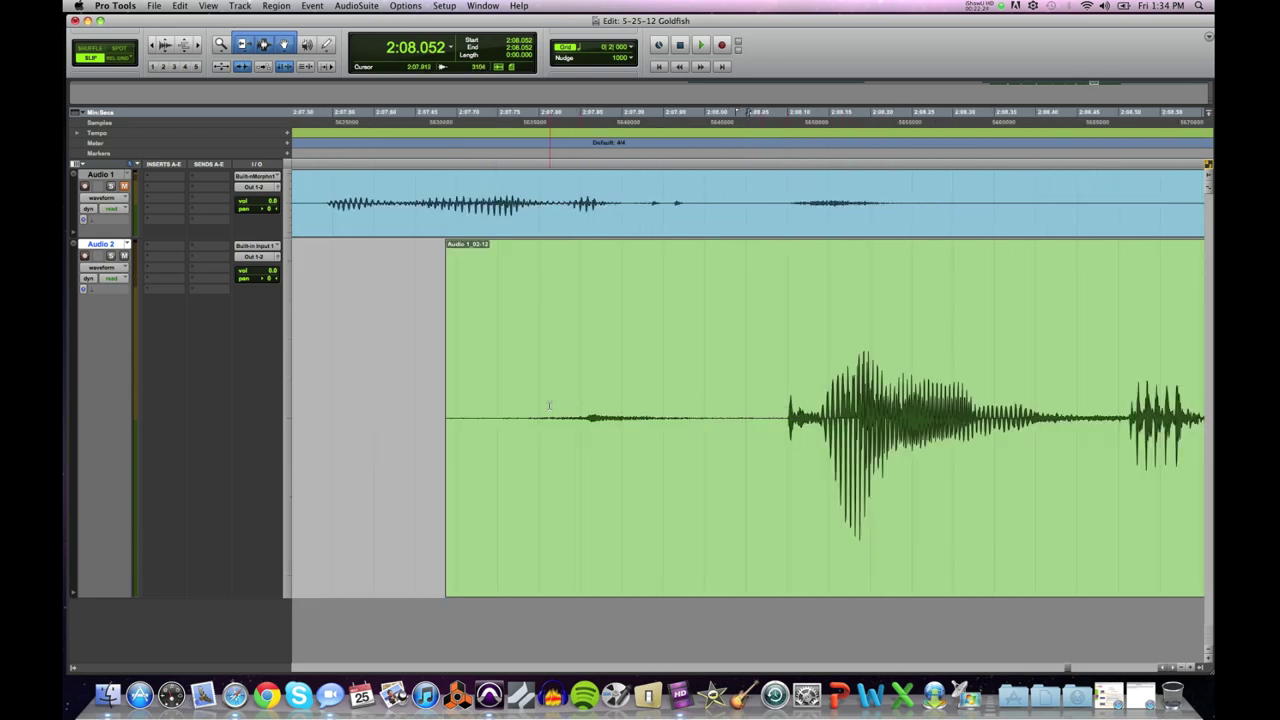
drag(550, 409, 735, 424)
key(space)
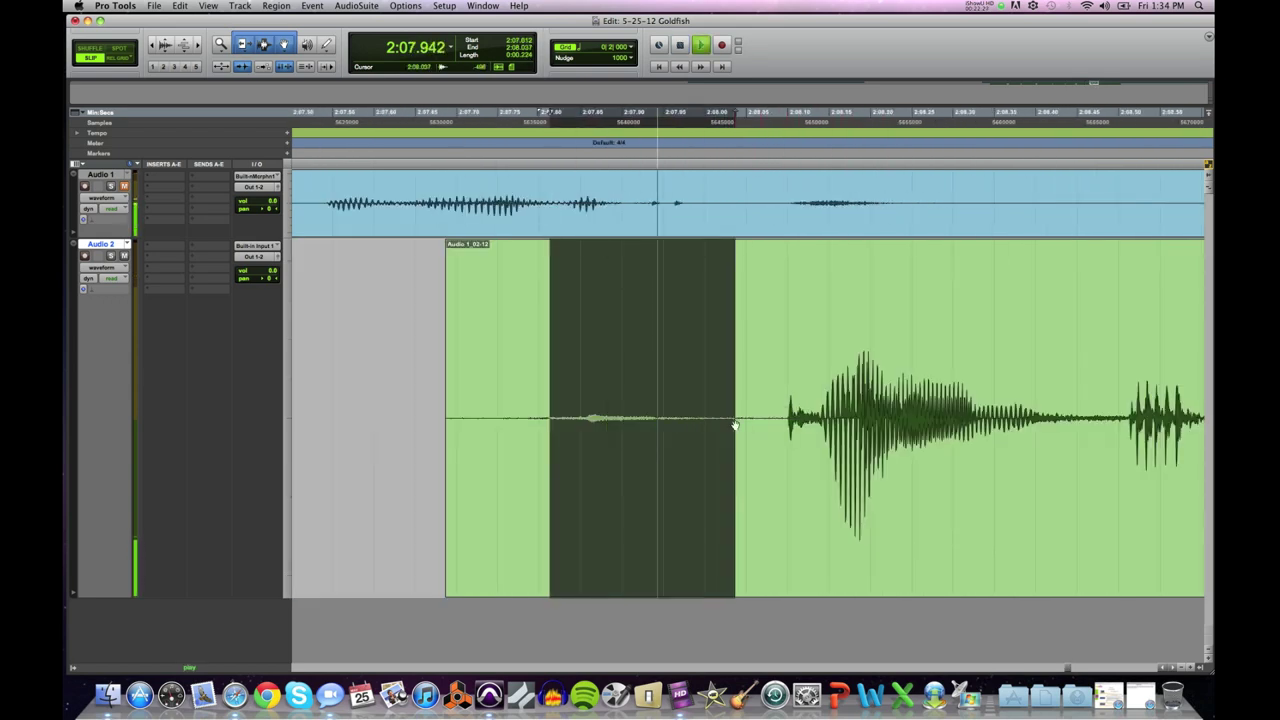
click(760, 412)
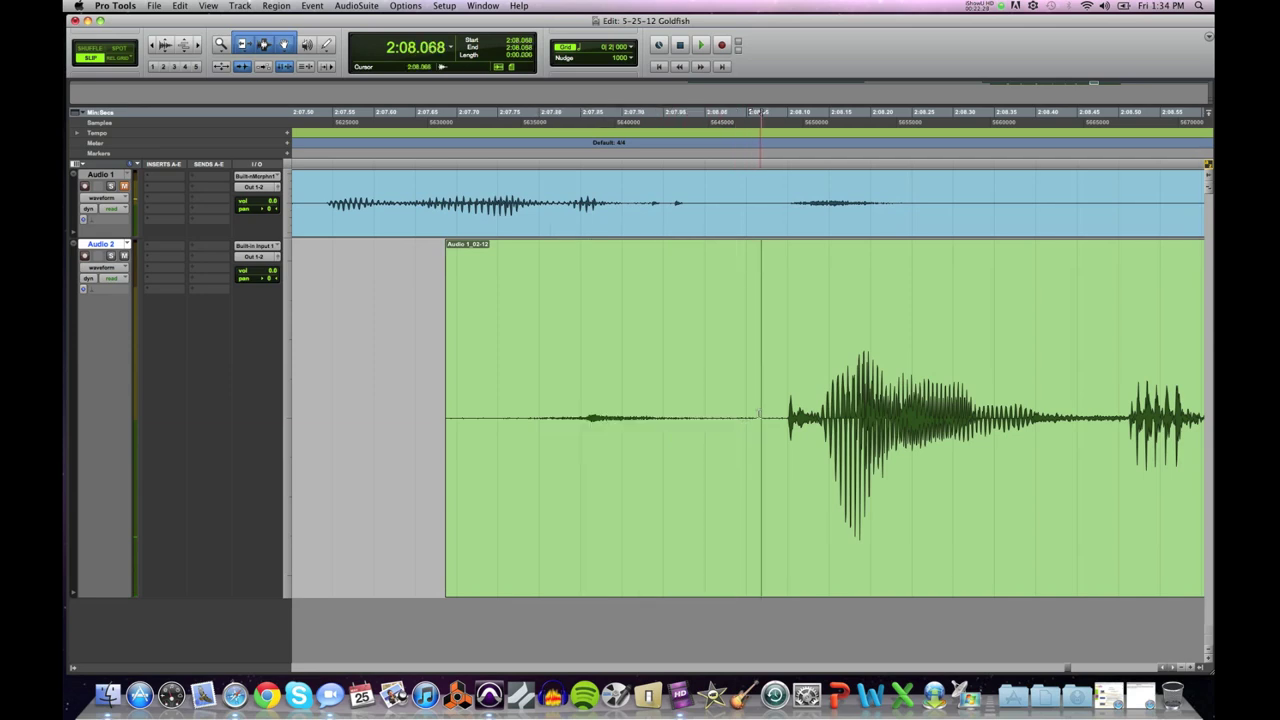
click(786, 412)
key(space)
key(space)
click(773, 413)
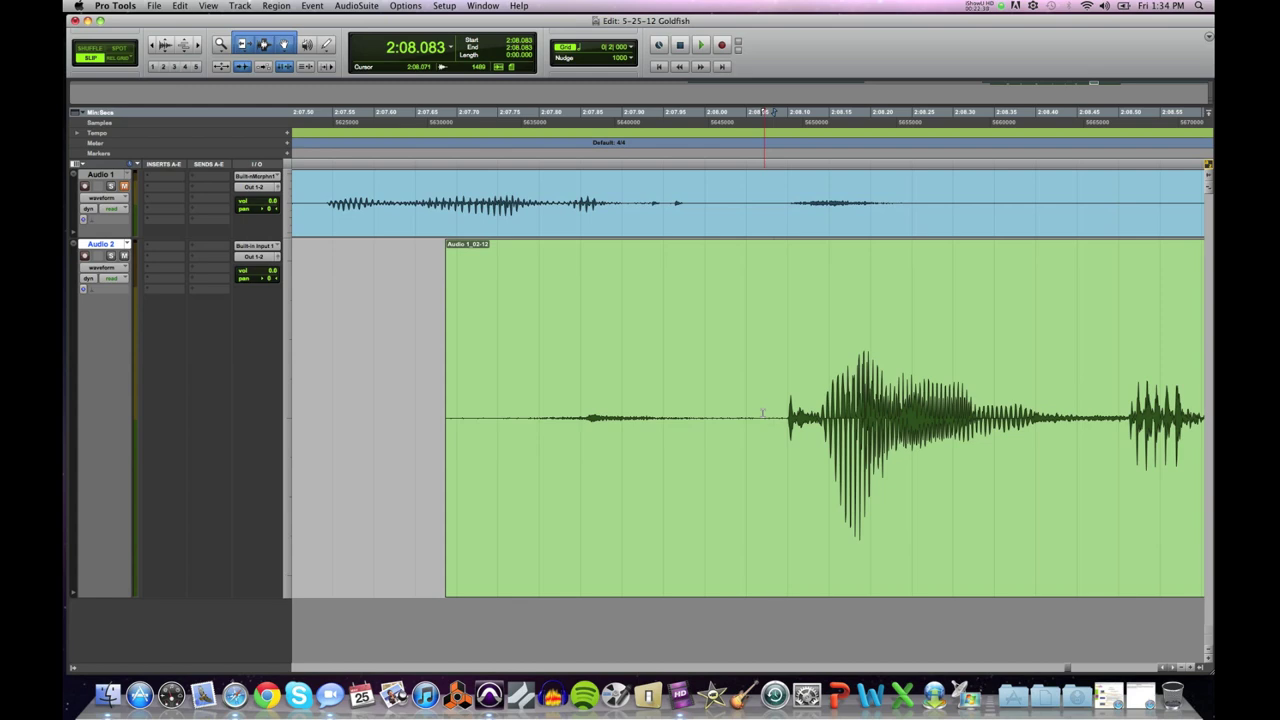
Step: Trim the leading silence at the word onset, creating Audio 1_02-35 at 2:08.096
click(783, 407)
key(super+bracketright)
key(super+bracketright)
key(super+bracketright)
key(super+bracketright)
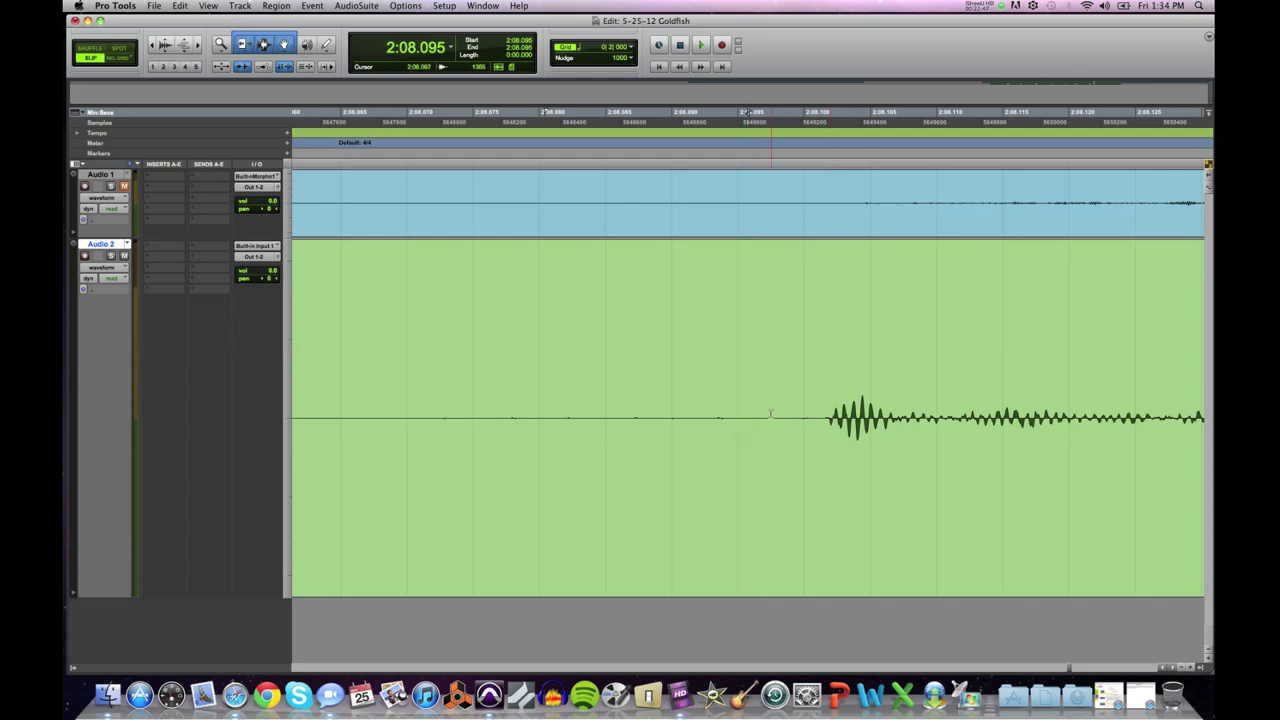
key(super+bracketleft)
key(super+bracketleft)
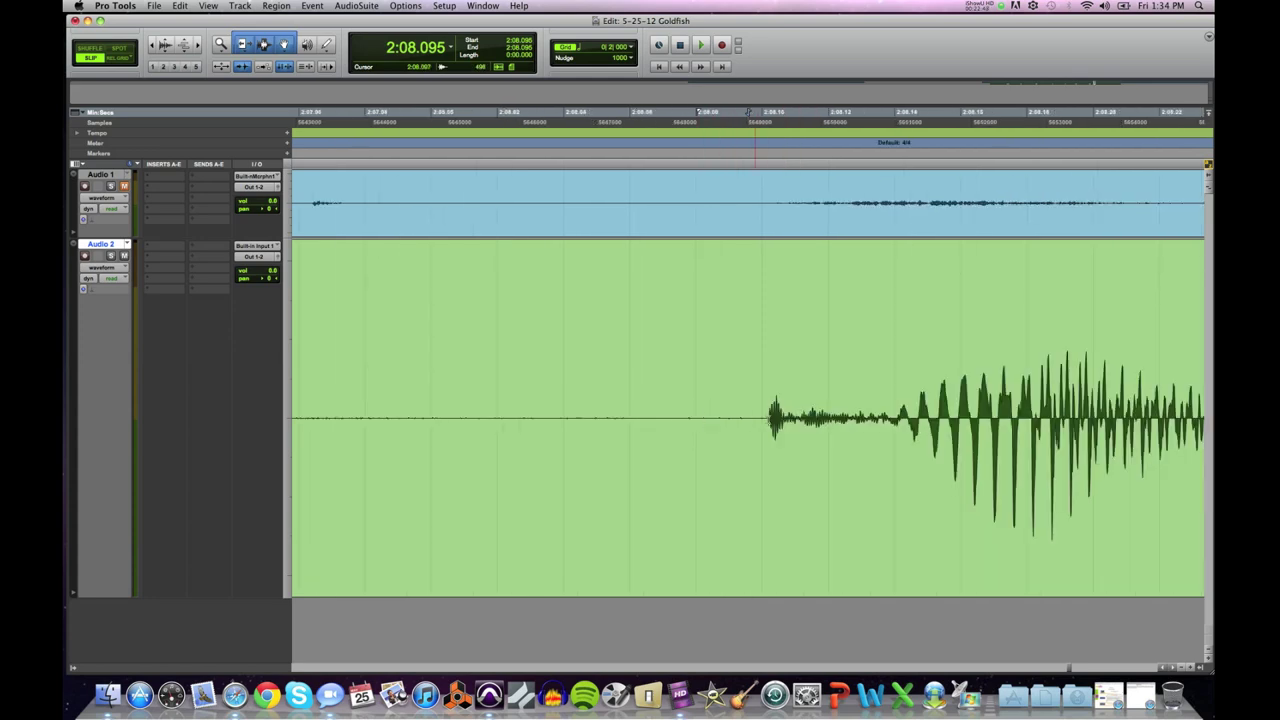
key(super+bracketright)
key(super+bracketright)
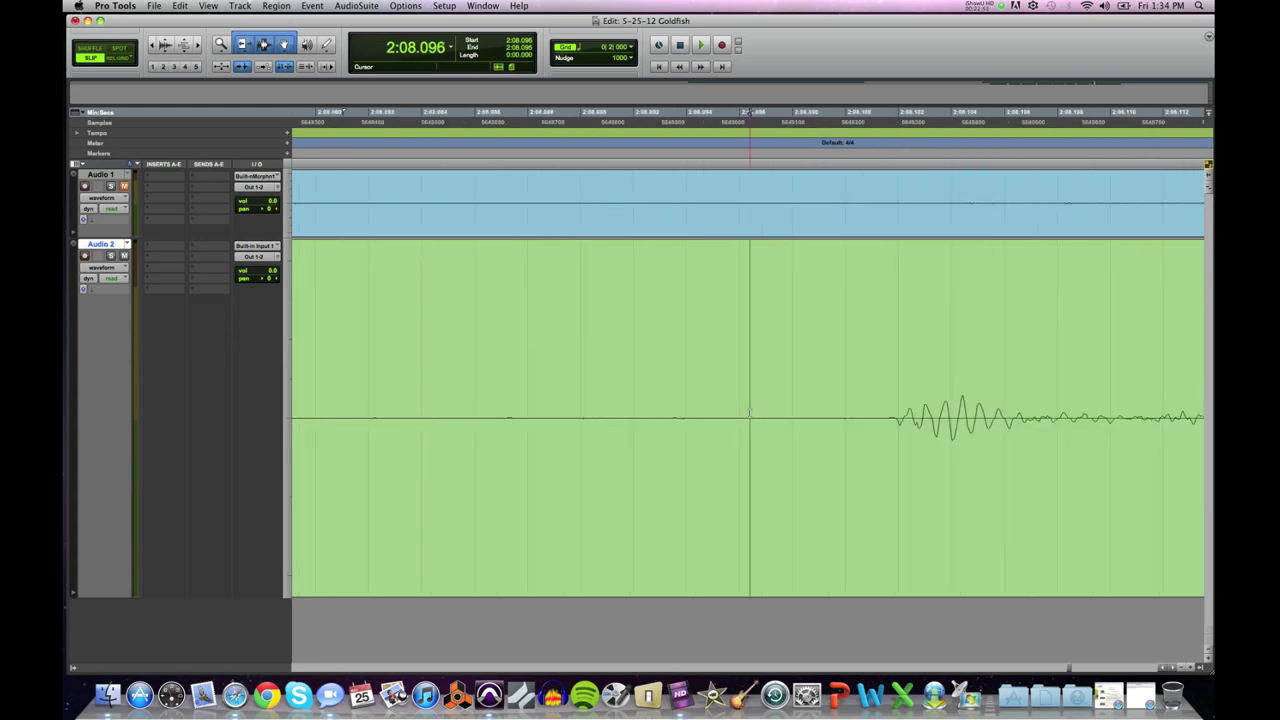
key(super+bracketleft)
click(751, 414)
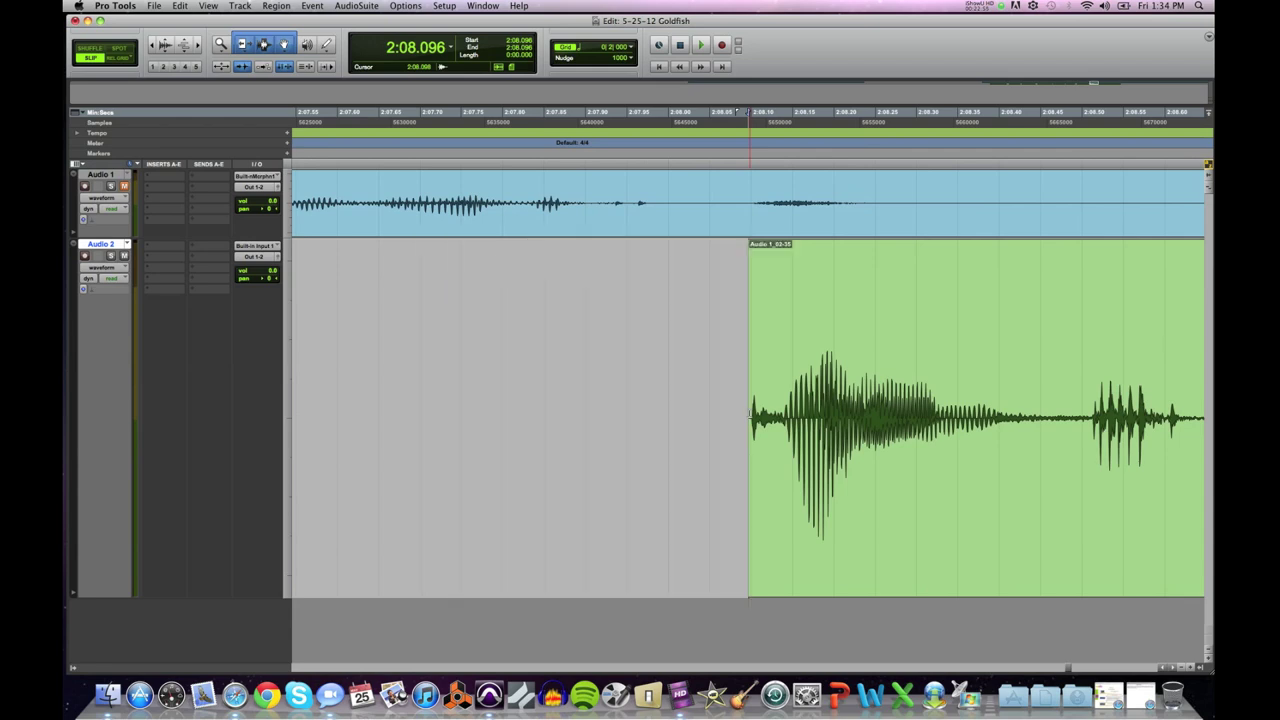
key(super+bracketleft)
key(super+bracketleft)
key(super+bracketleft)
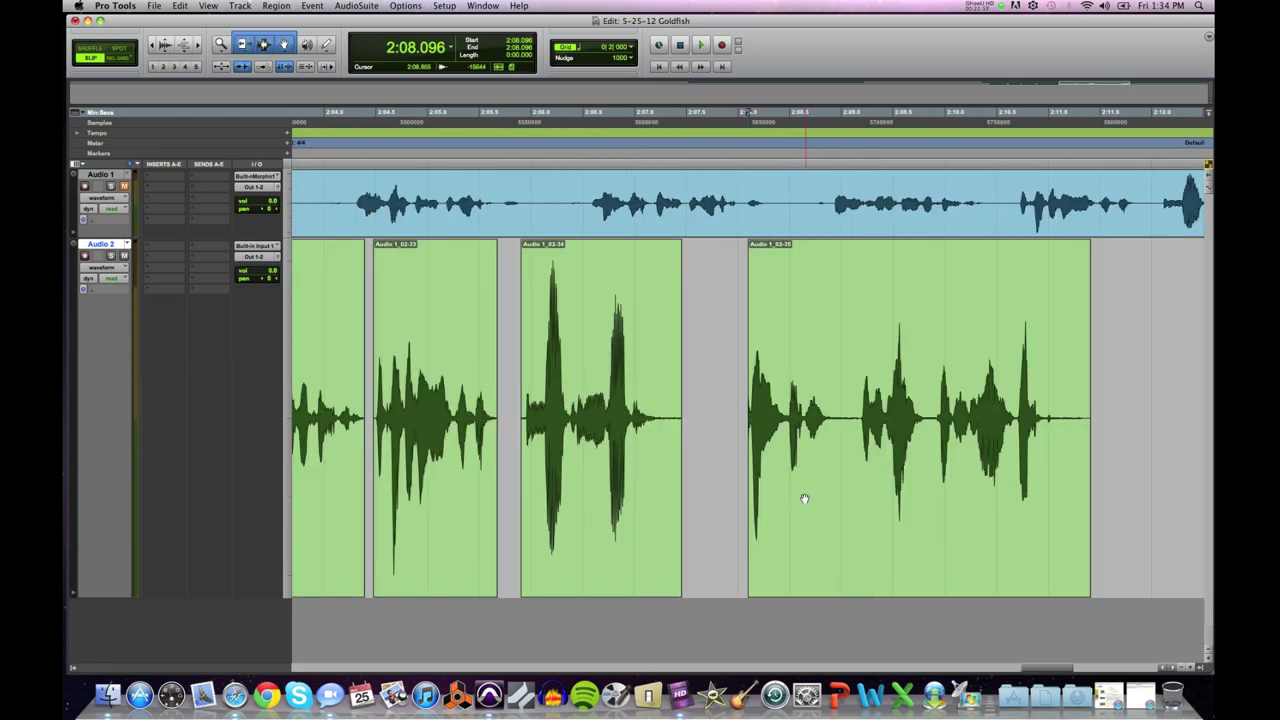
Step: Move Audio 1_02-35 closer to the previous clip and check the spacing
drag(813, 500, 764, 497)
click(506, 376)
key(space)
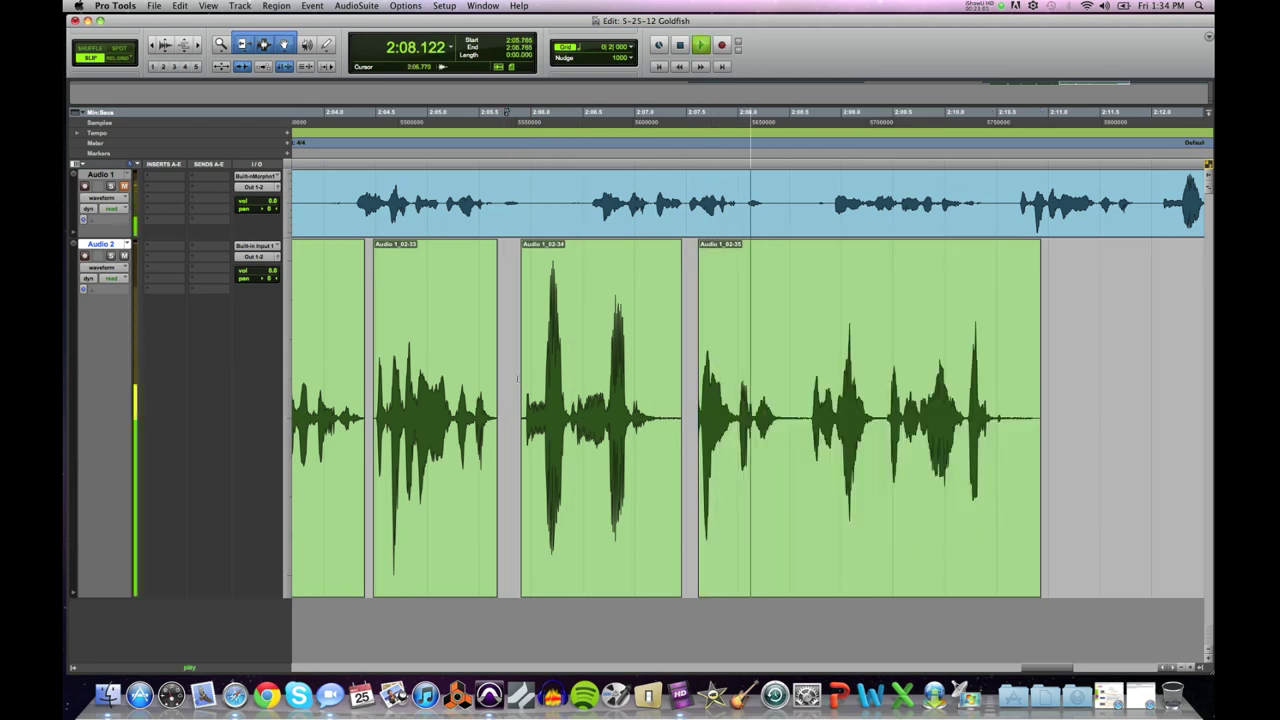
key(space)
click(765, 483)
drag(765, 483, 754, 486)
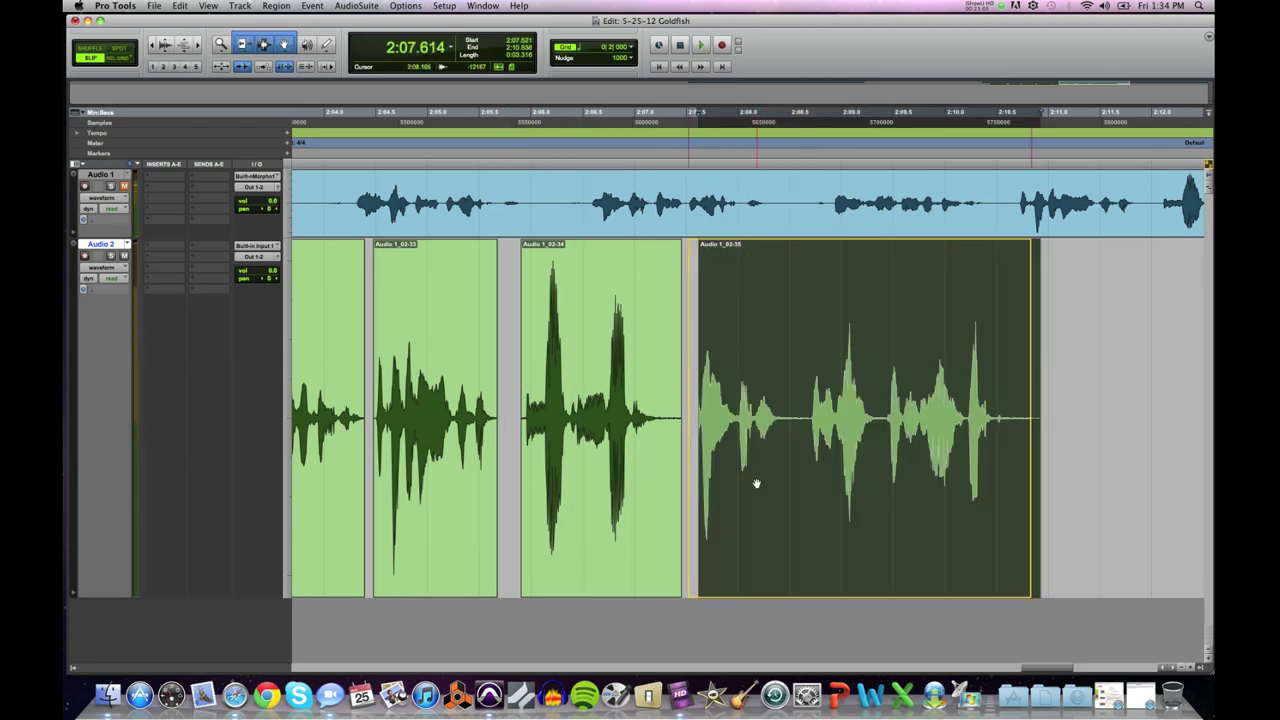
click(413, 112)
key(space)
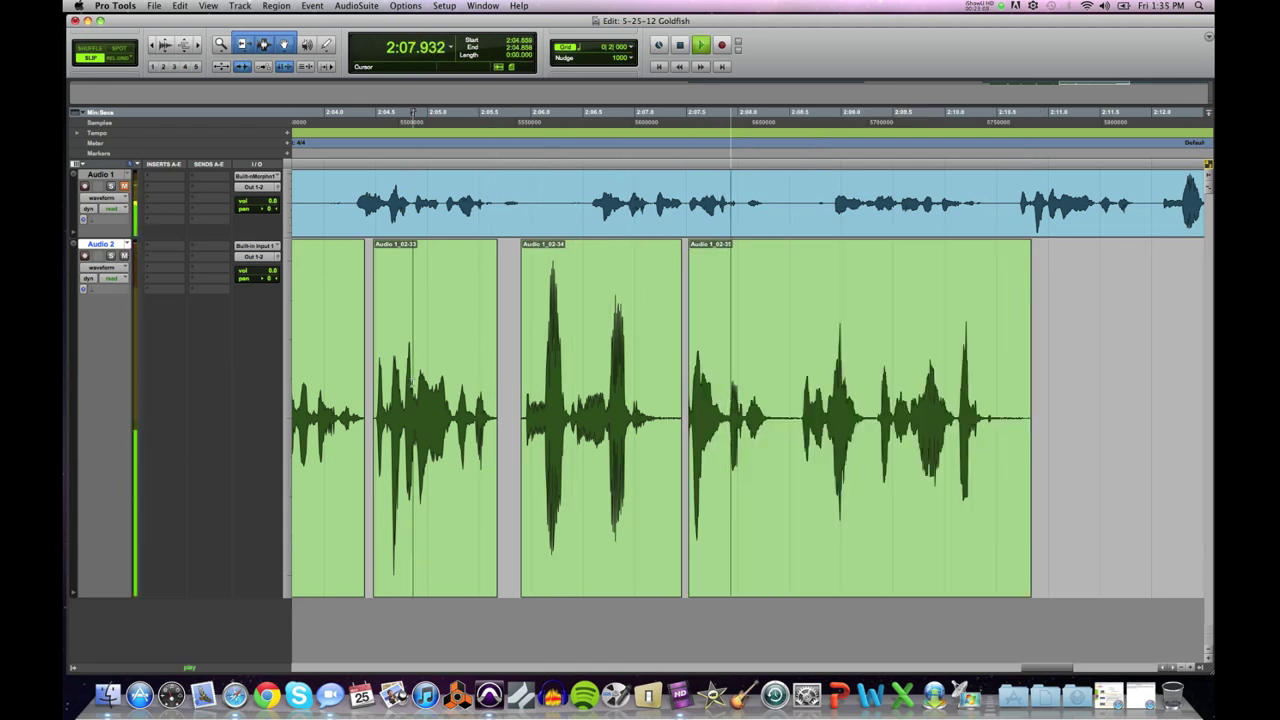
key(space)
Step: Delete the silent stretch after Audio 1_02-35, starting at 2:08.441
click(784, 412)
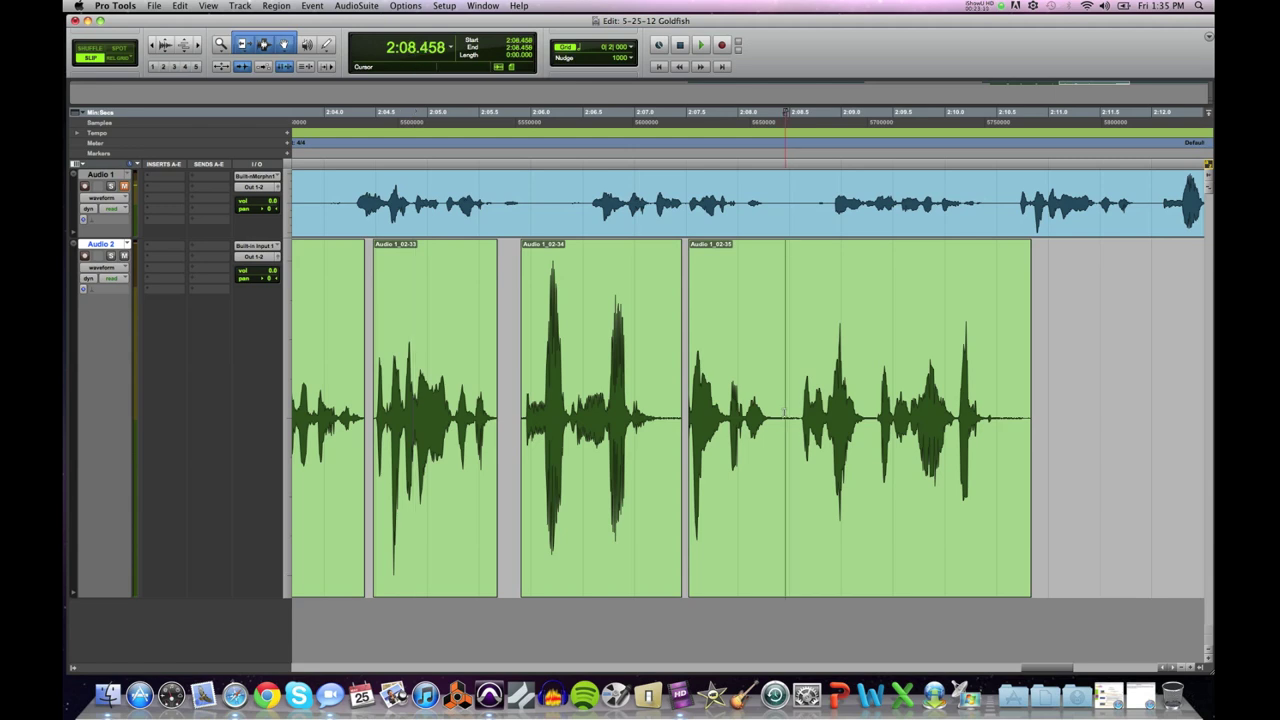
click(686, 112)
key(space)
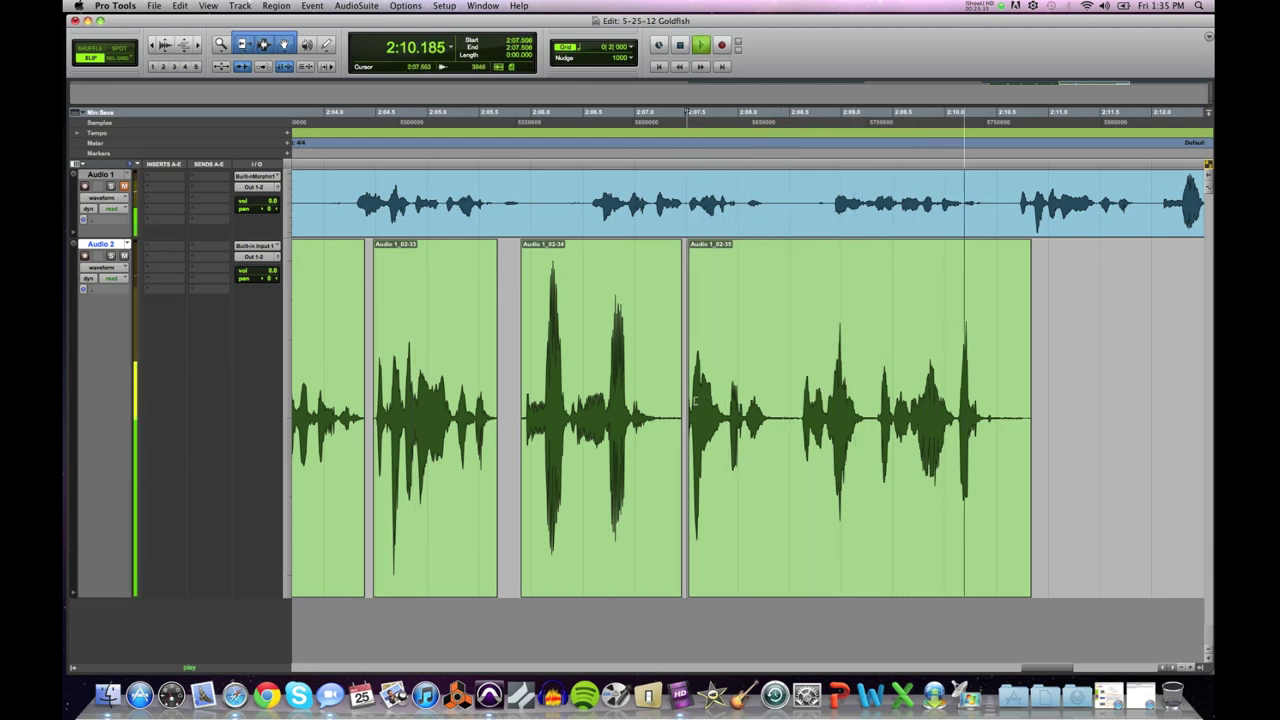
click(783, 404)
key(super+bracketright)
key(super+bracketright)
key(super+bracketright)
key(super+bracketright)
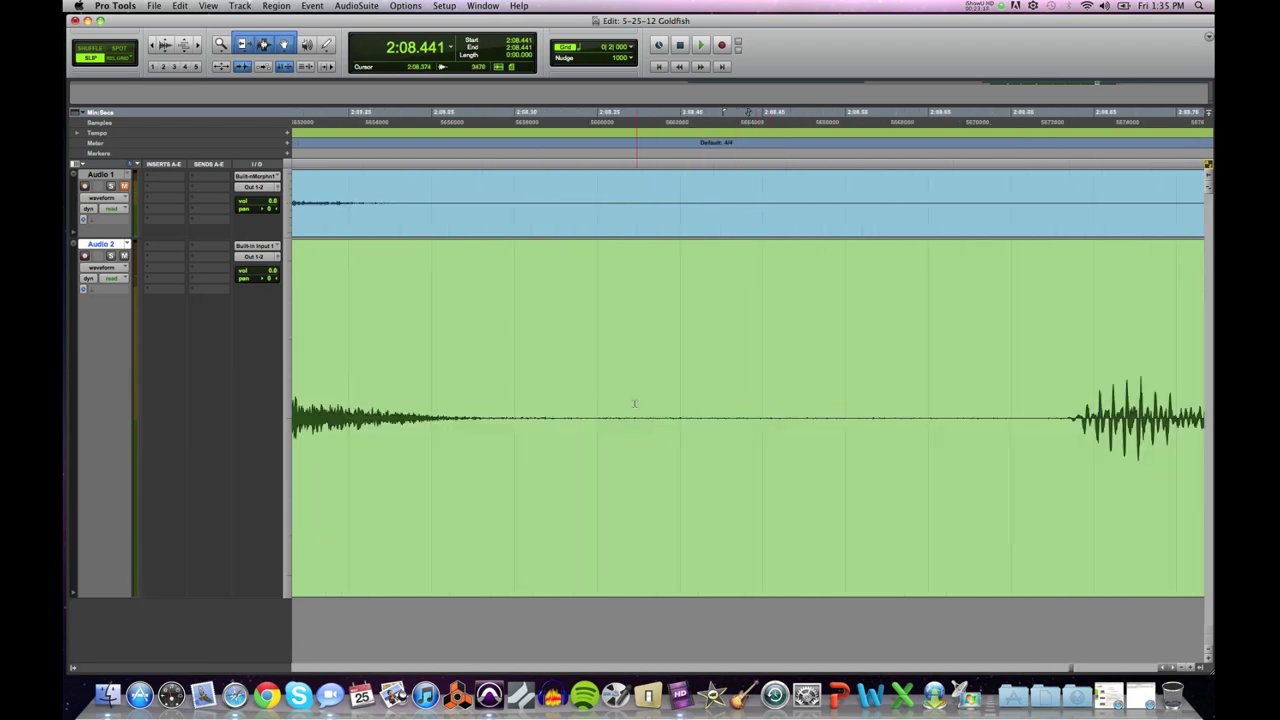
drag(595, 410, 1036, 443)
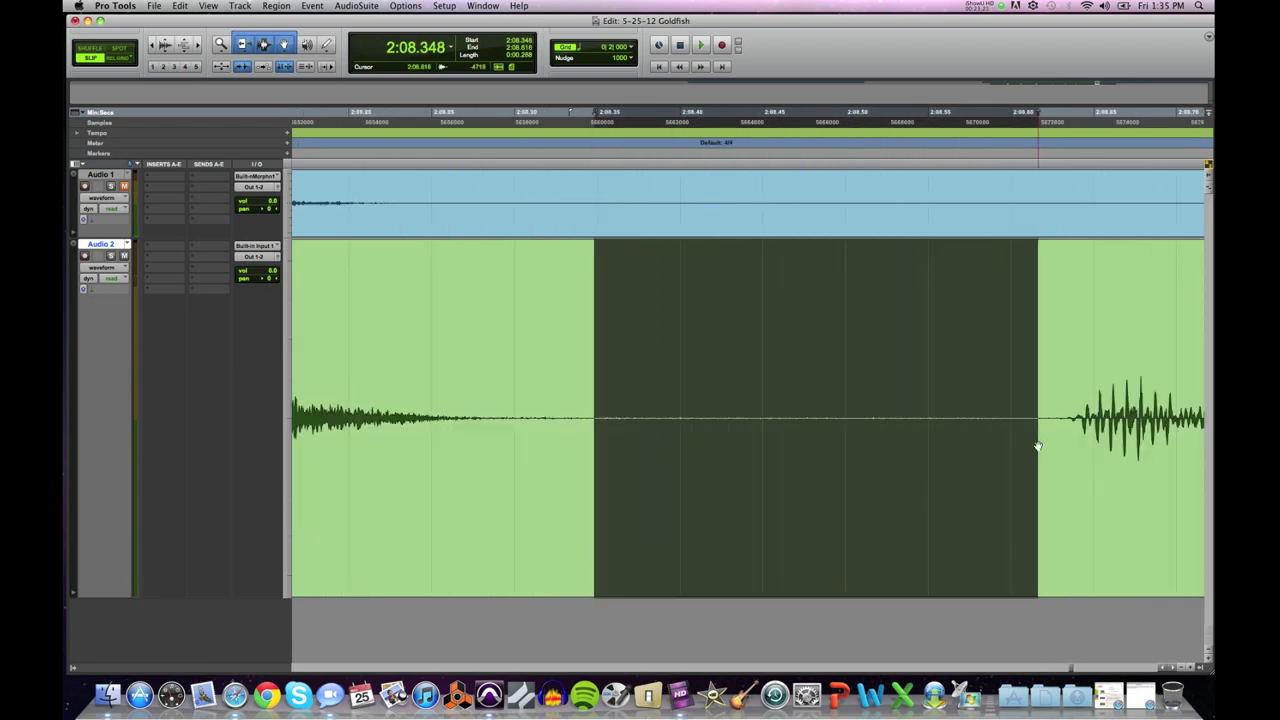
key(Delete)
Step: Drag clip Audio 1_02-37 left to close the gap and play from 2:07.489
drag(1103, 457, 801, 467)
key(super+bracketleft)
key(super+bracketleft)
key(super+bracketleft)
key(super+bracketleft)
key(super+bracketleft)
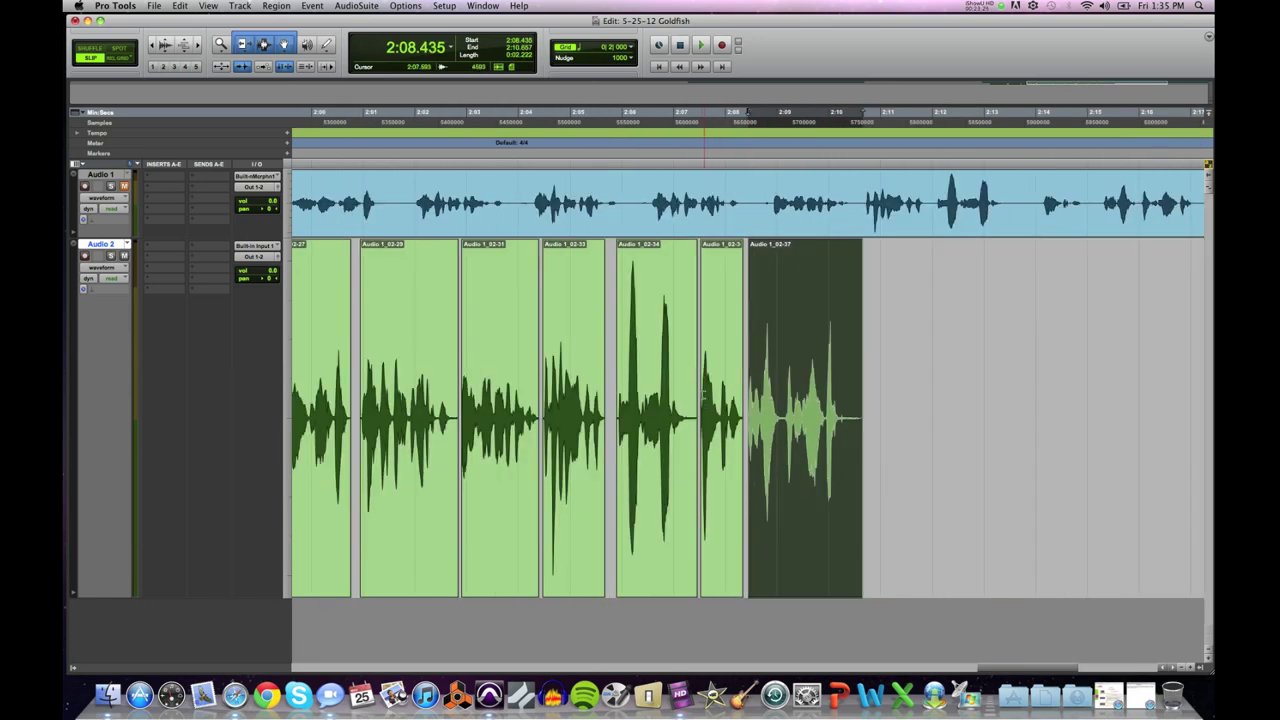
click(697, 394)
key(space)
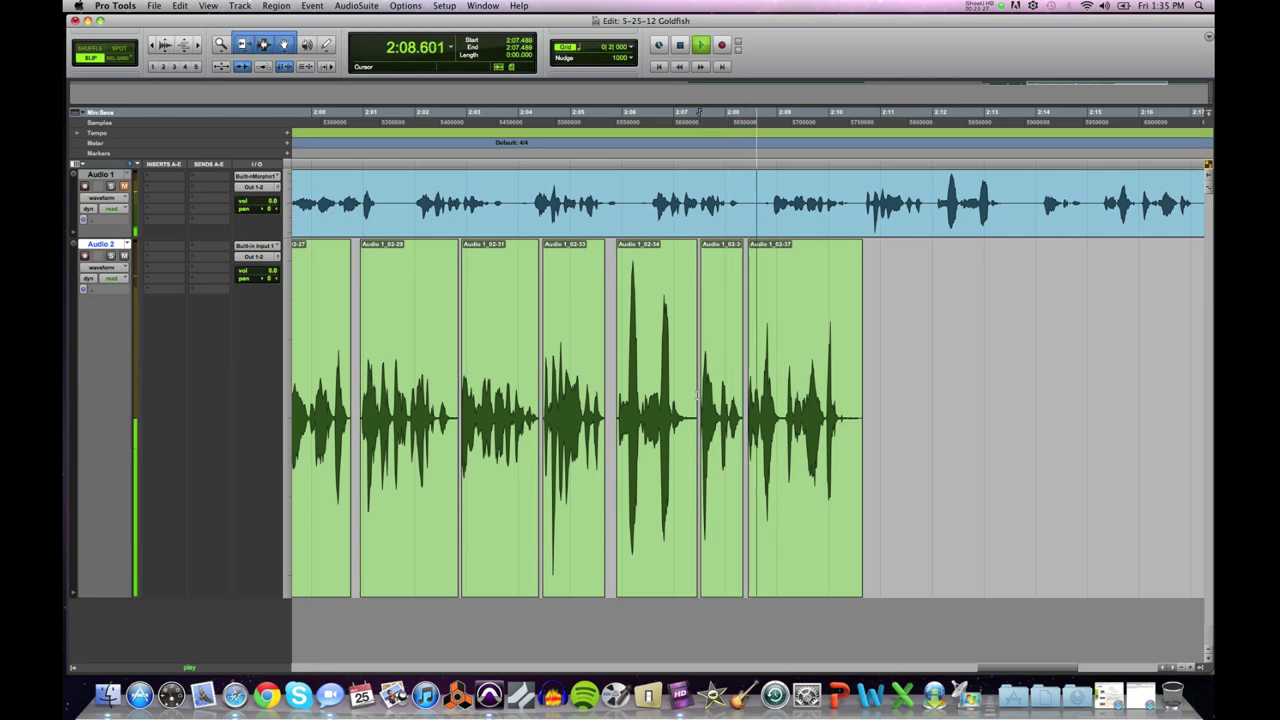
key(space)
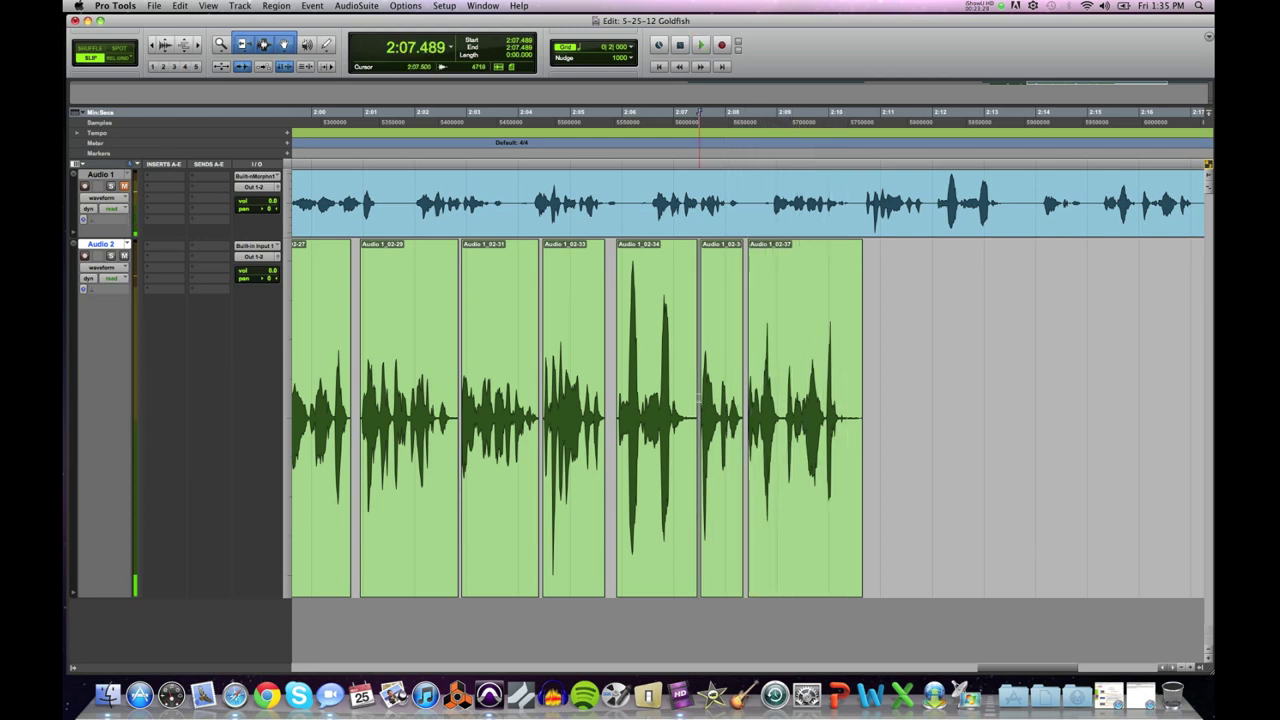
key(space)
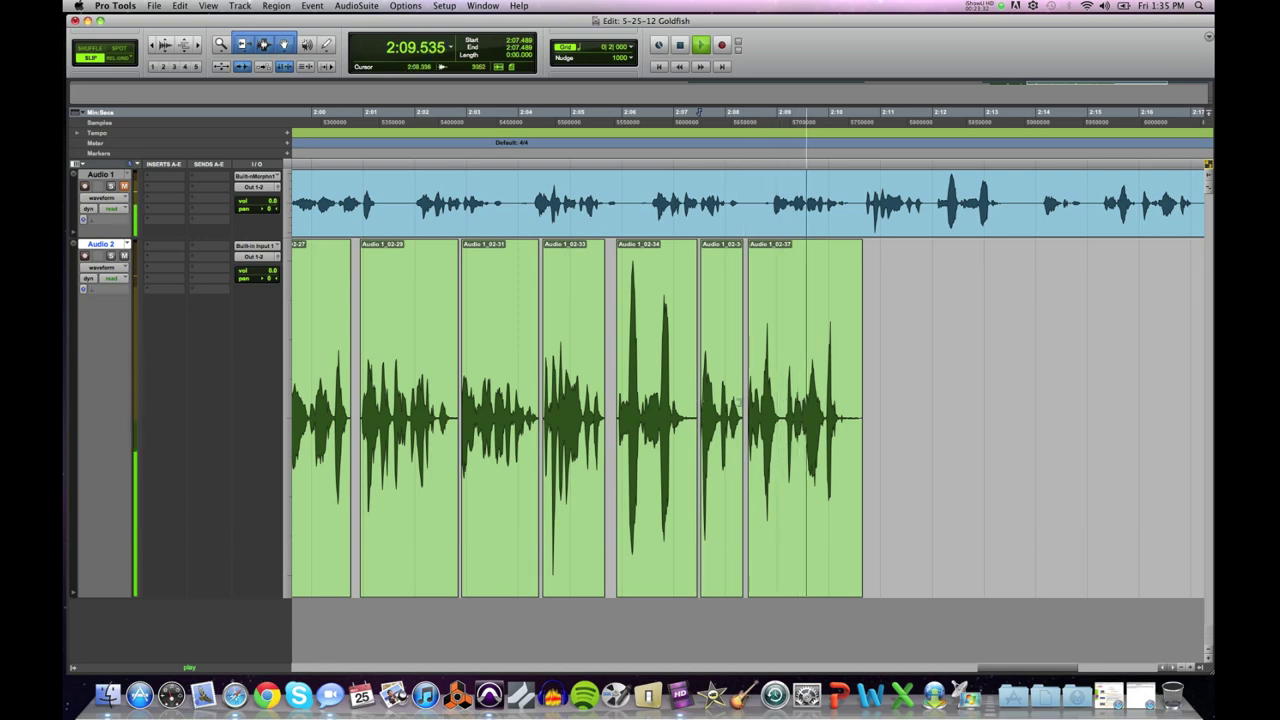
Step: Trim the end of Audio 1_02-37 back to 2:10.281, removing its trailing silence
key(space)
click(838, 410)
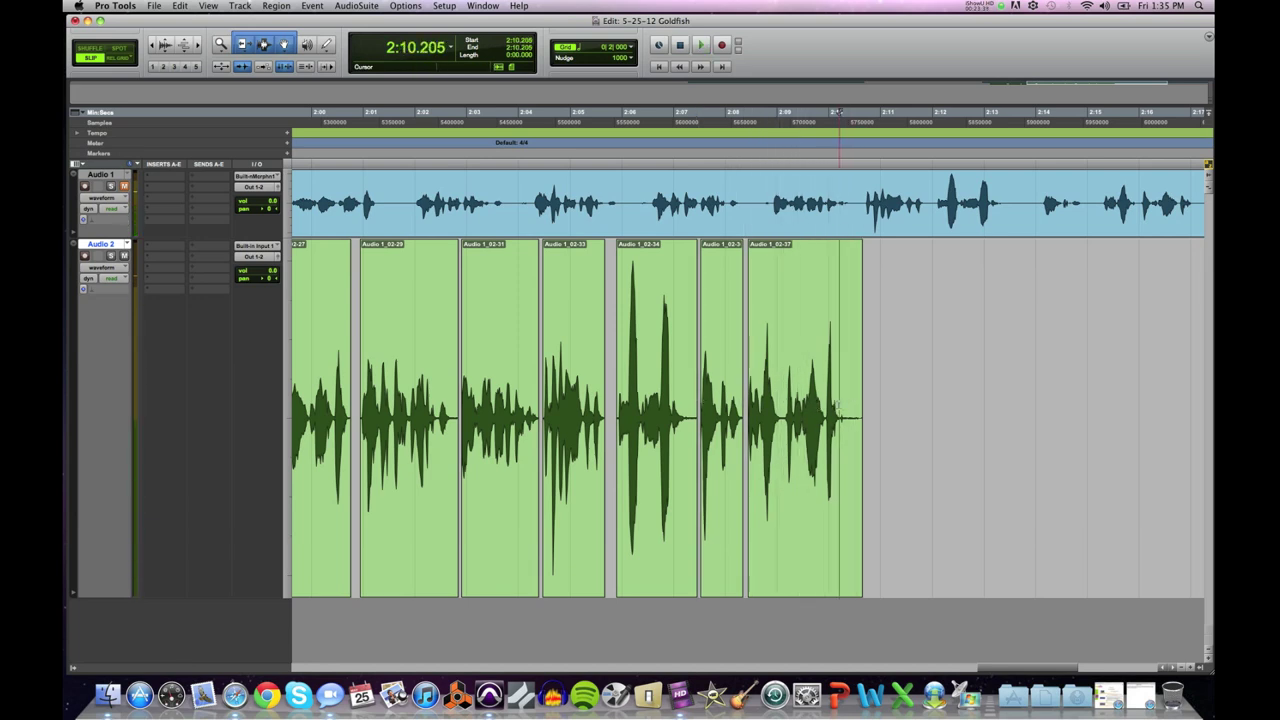
key(super+bracketright)
key(super+bracketright)
click(712, 400)
key(space)
click(537, 400)
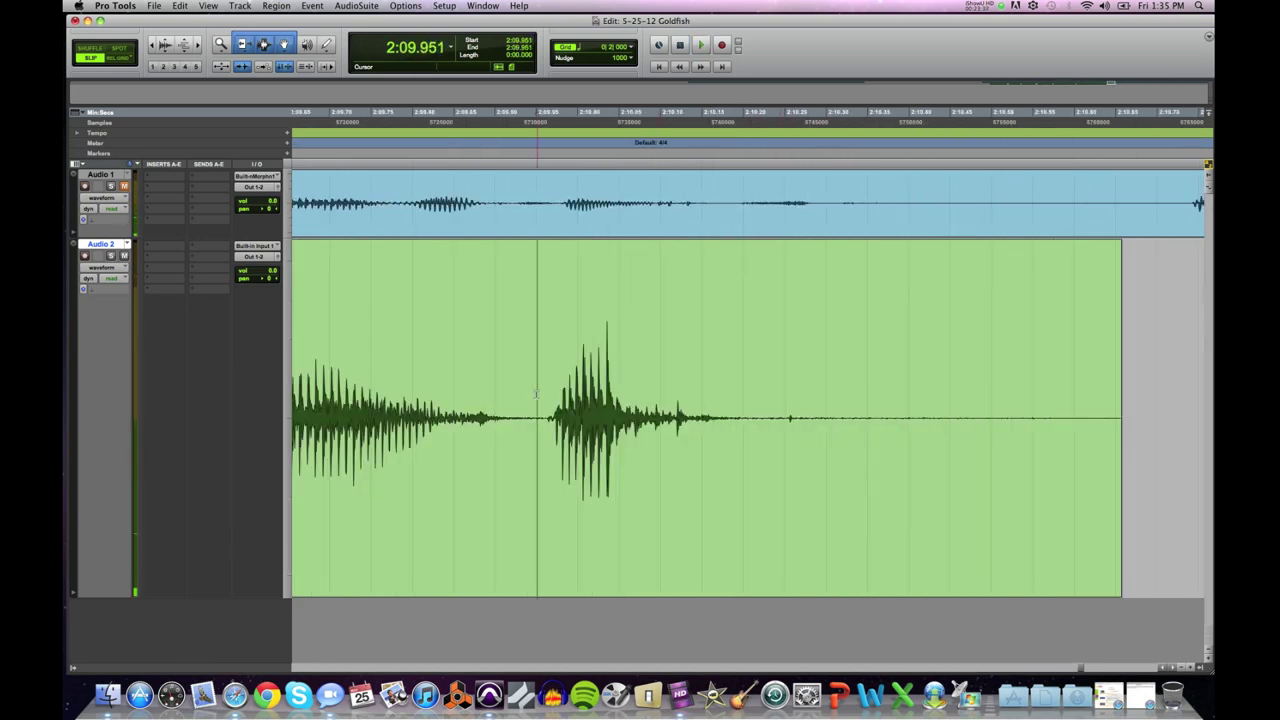
key(space)
key(space)
key(space)
key(space)
scroll(879, 407, right, 1)
click(764, 410)
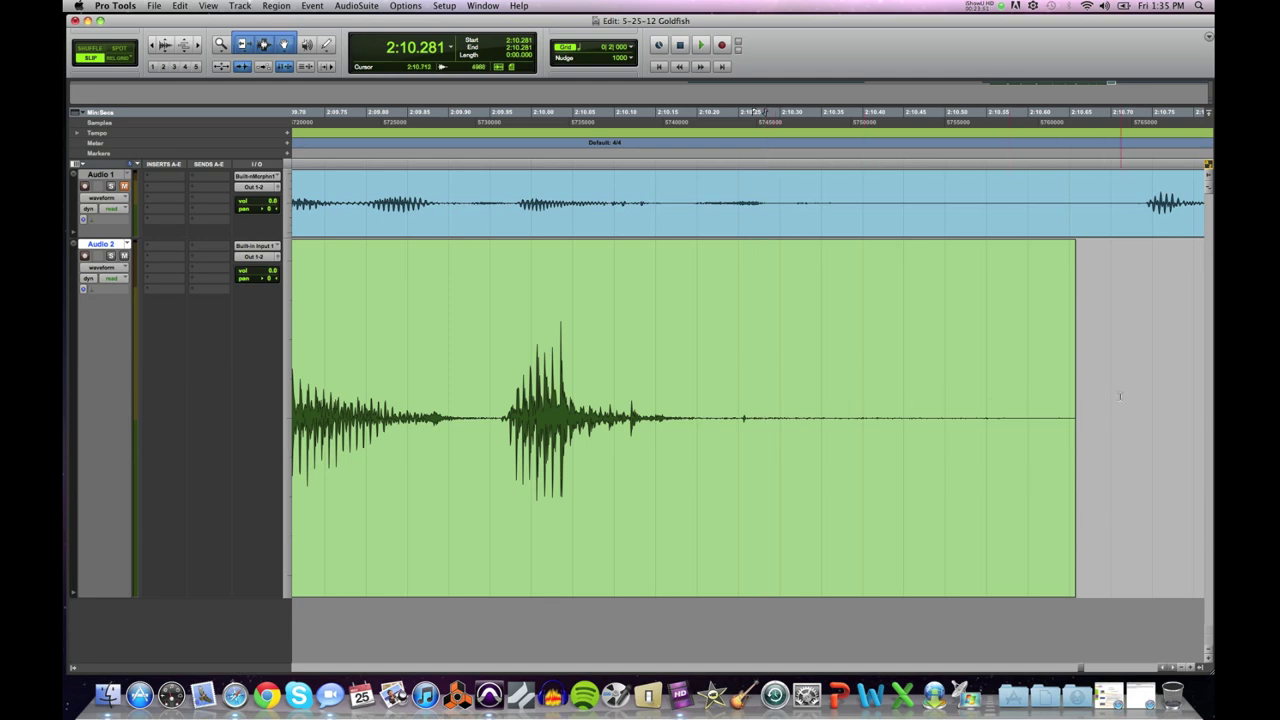
key(s)
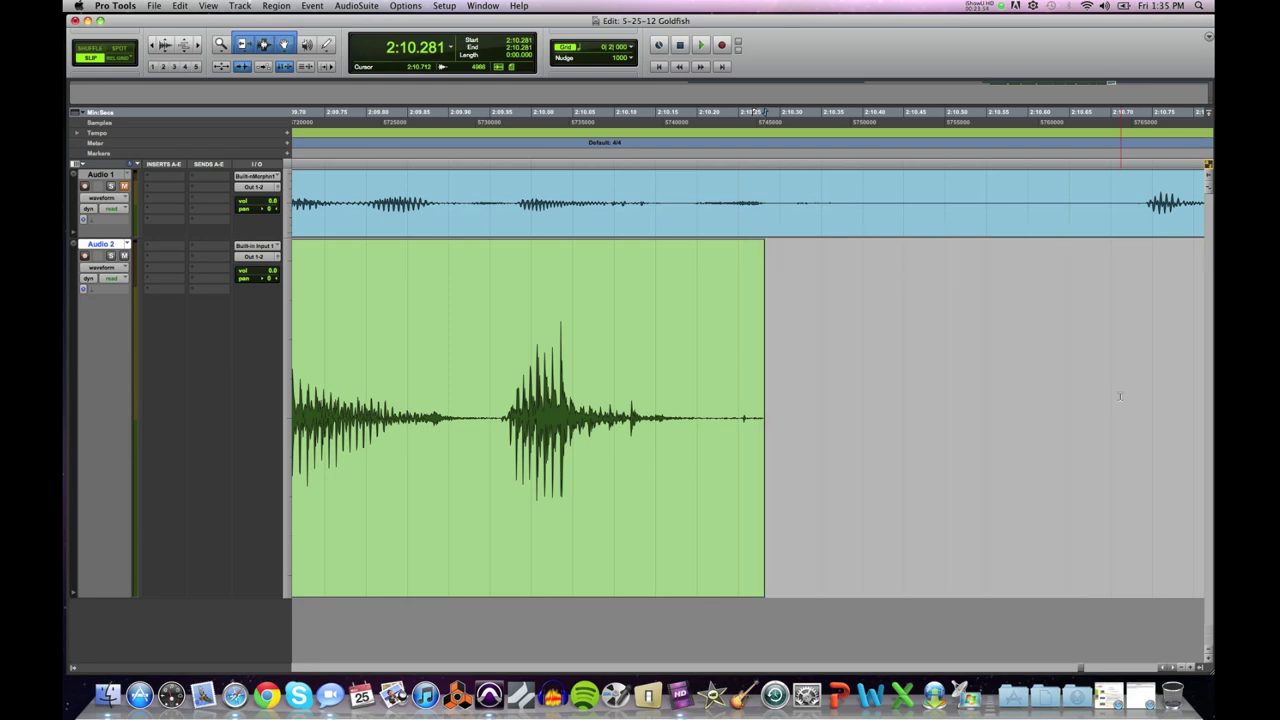
key(super+bracketleft)
key(super+bracketleft)
key(super+bracketleft)
key(super+bracketleft)
key(super+bracketleft)
key(super+bracketleft)
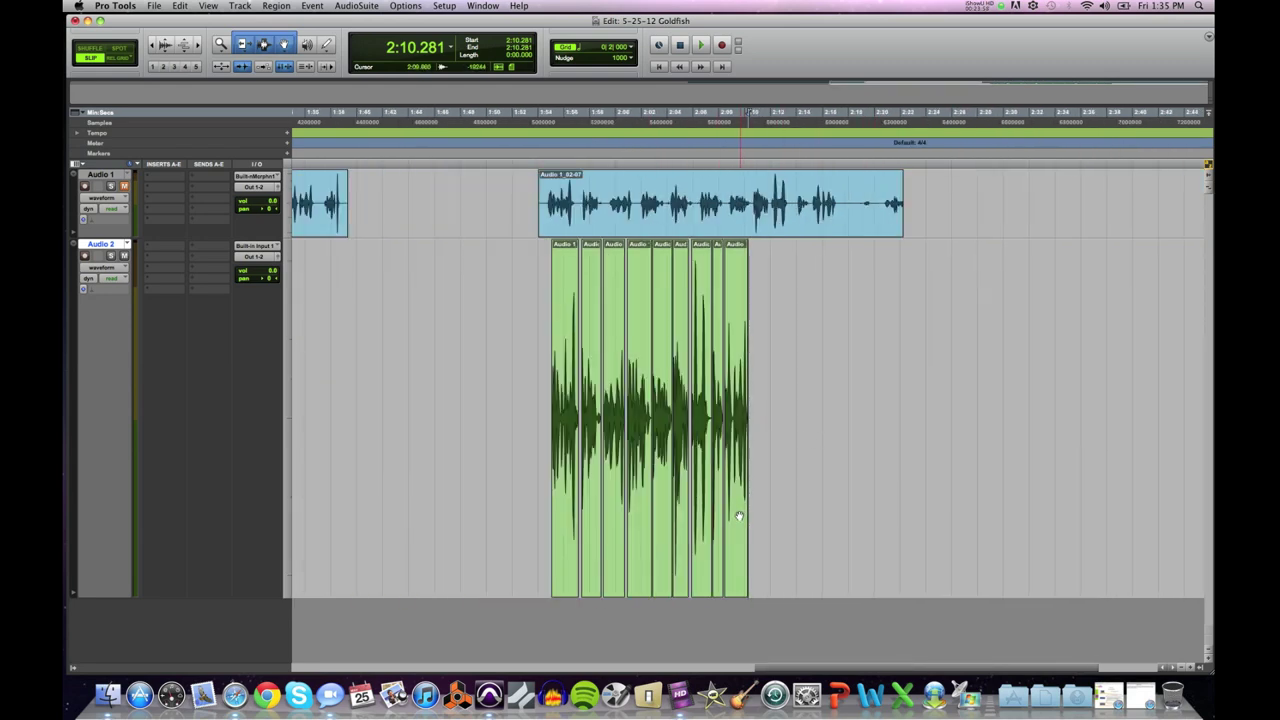
Step: Select all the word clips on Audio 2 and play them through
click(738, 516)
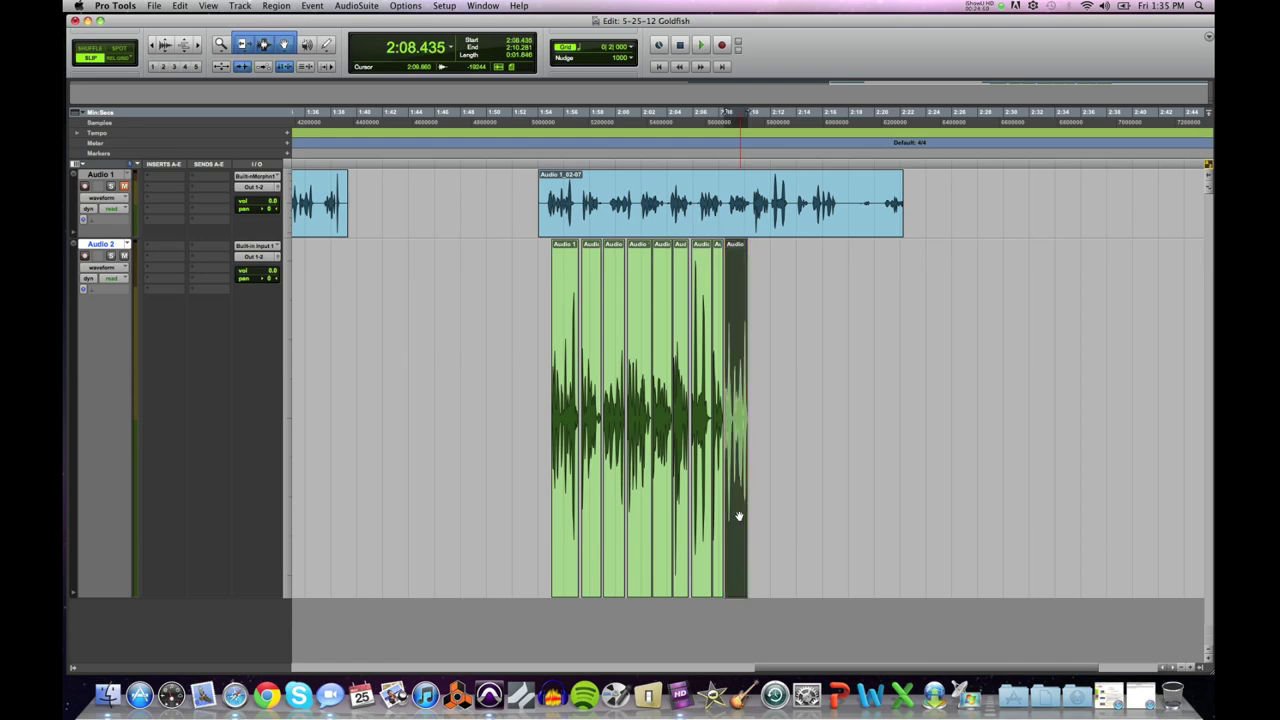
shift+click(563, 507)
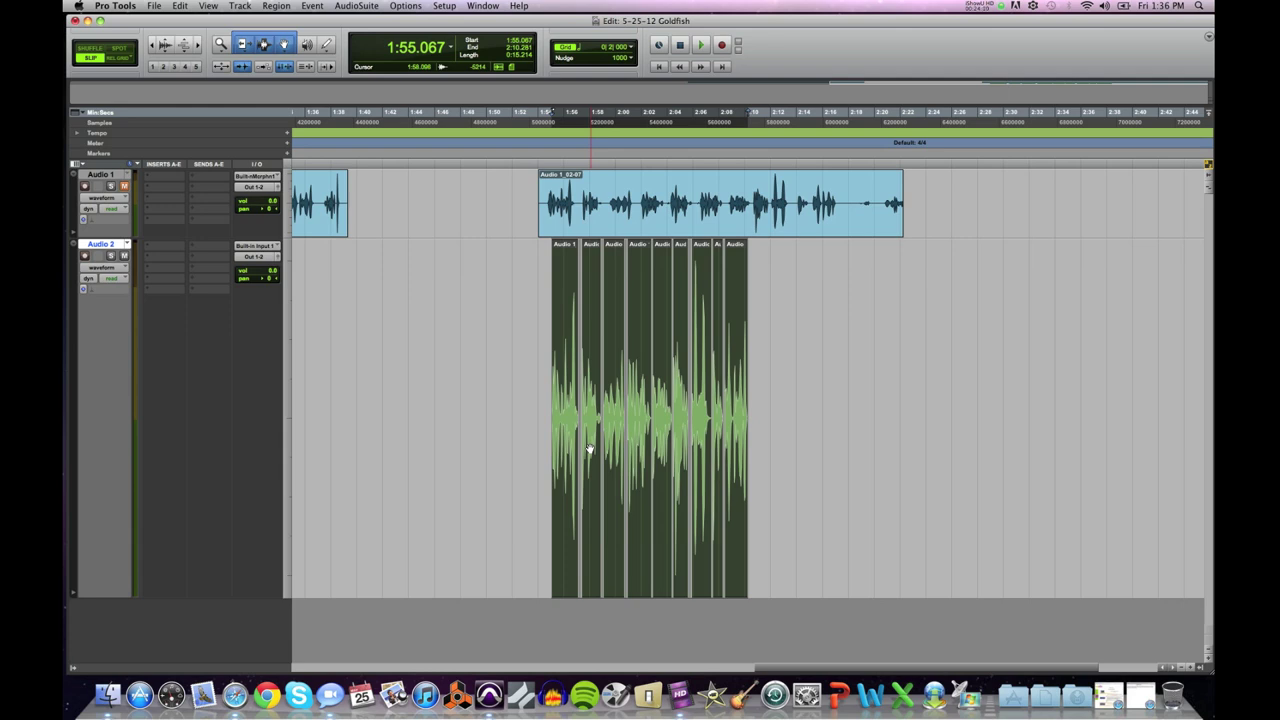
key(space)
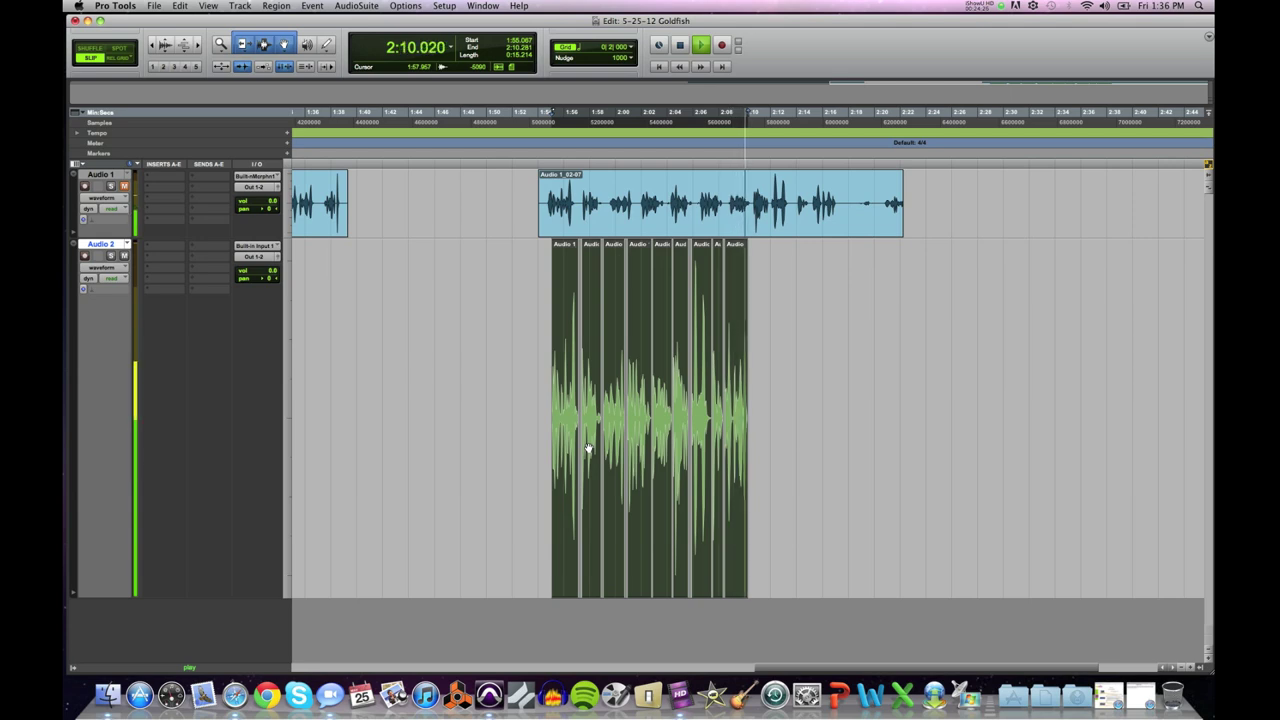
key(space)
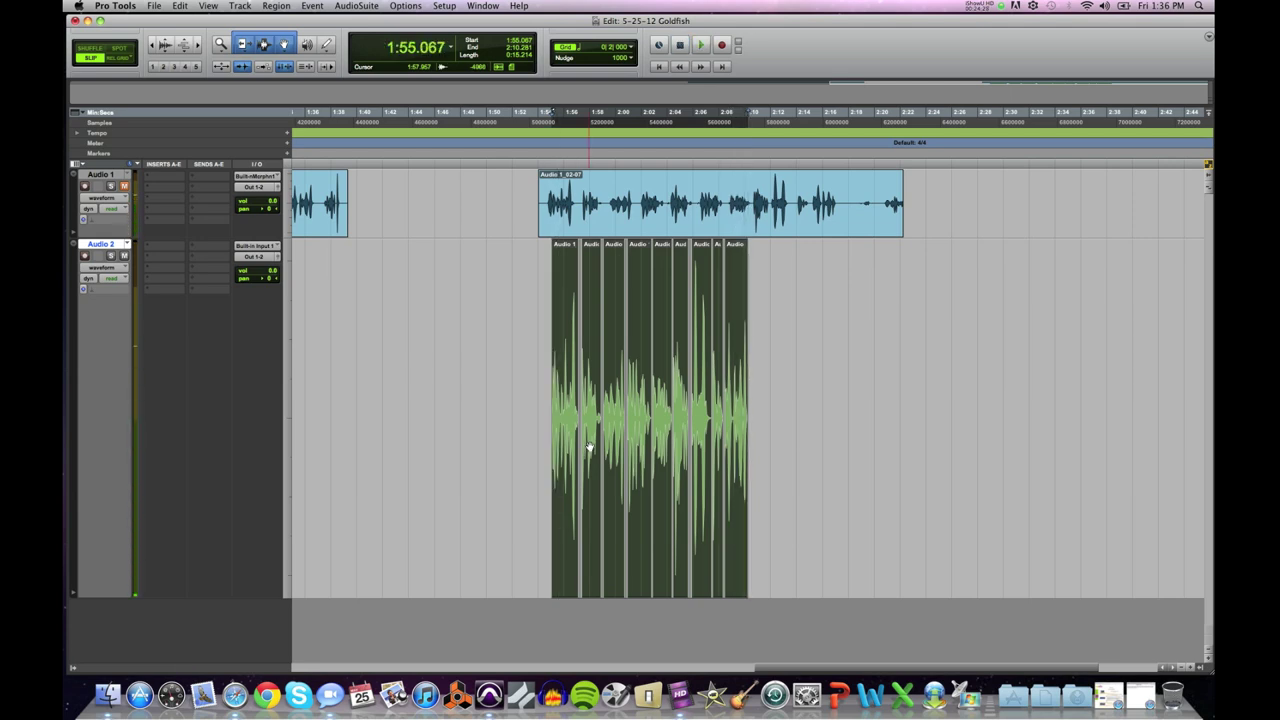
Step: Play from 1:58.932, then select Audio 1_02-29 and zoom in around it
click(626, 403)
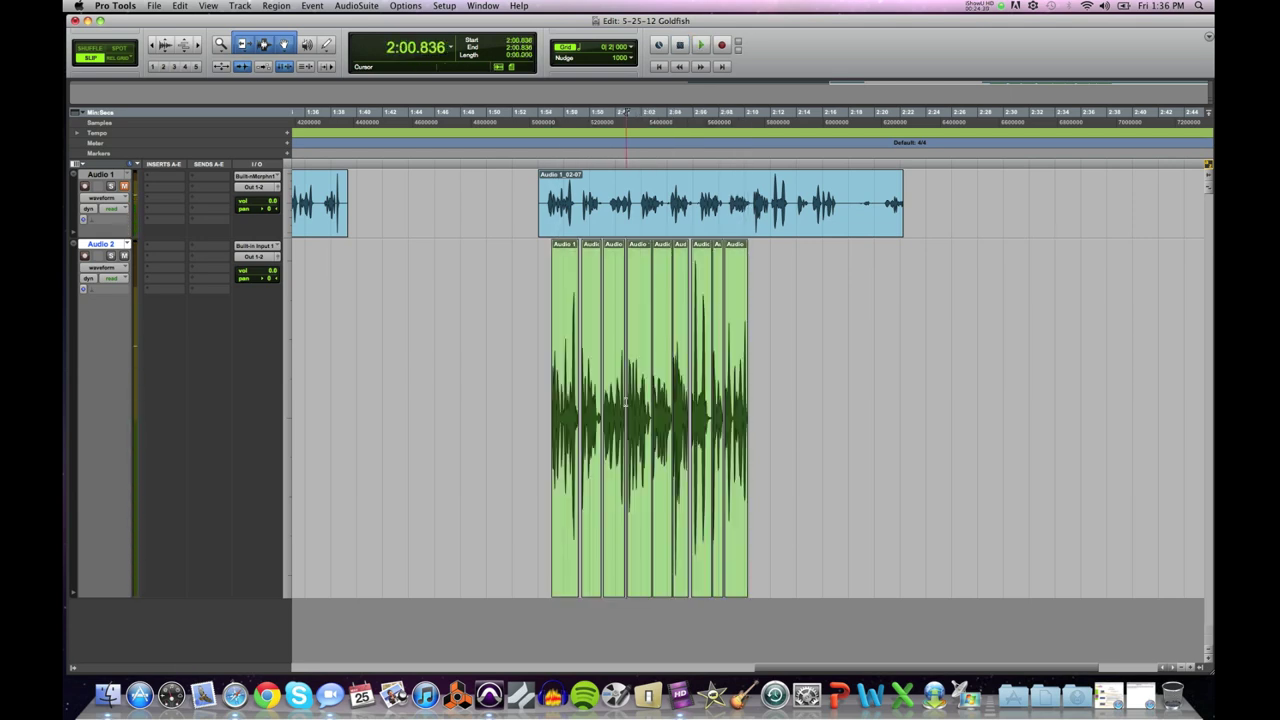
click(605, 403)
key(space)
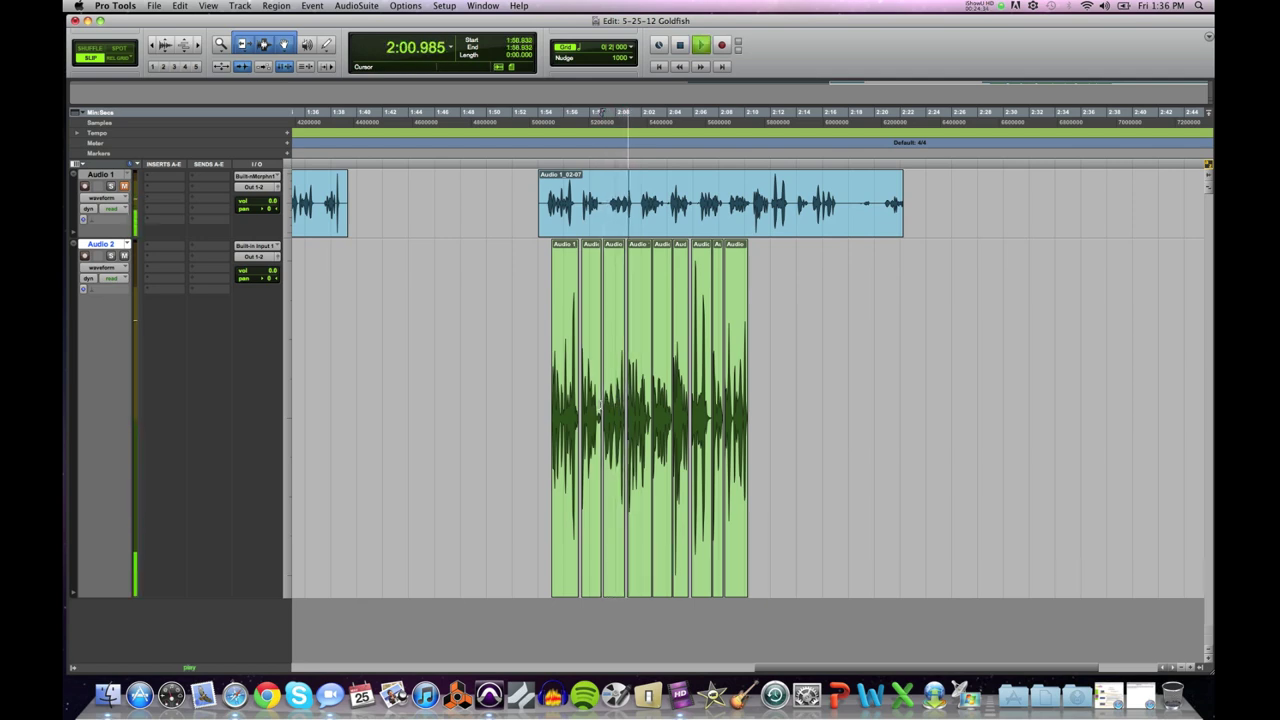
key(space)
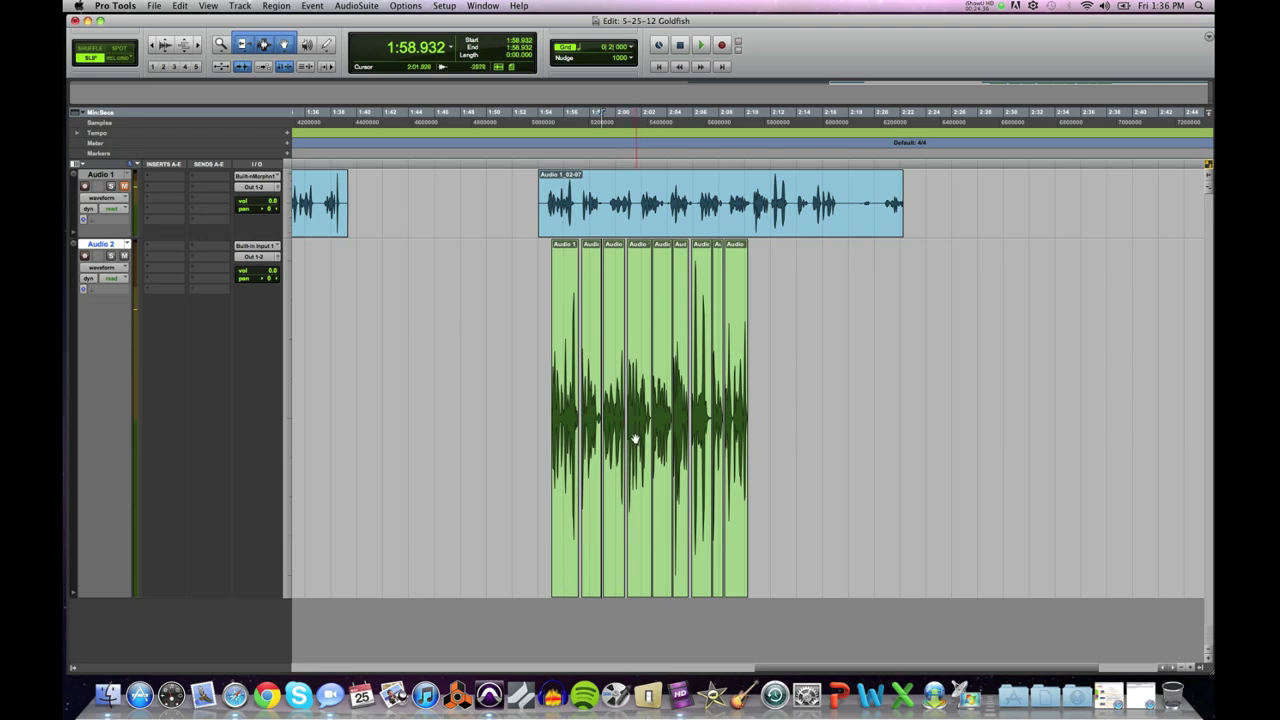
click(634, 440)
key(super+bracketright)
key(super+bracketright)
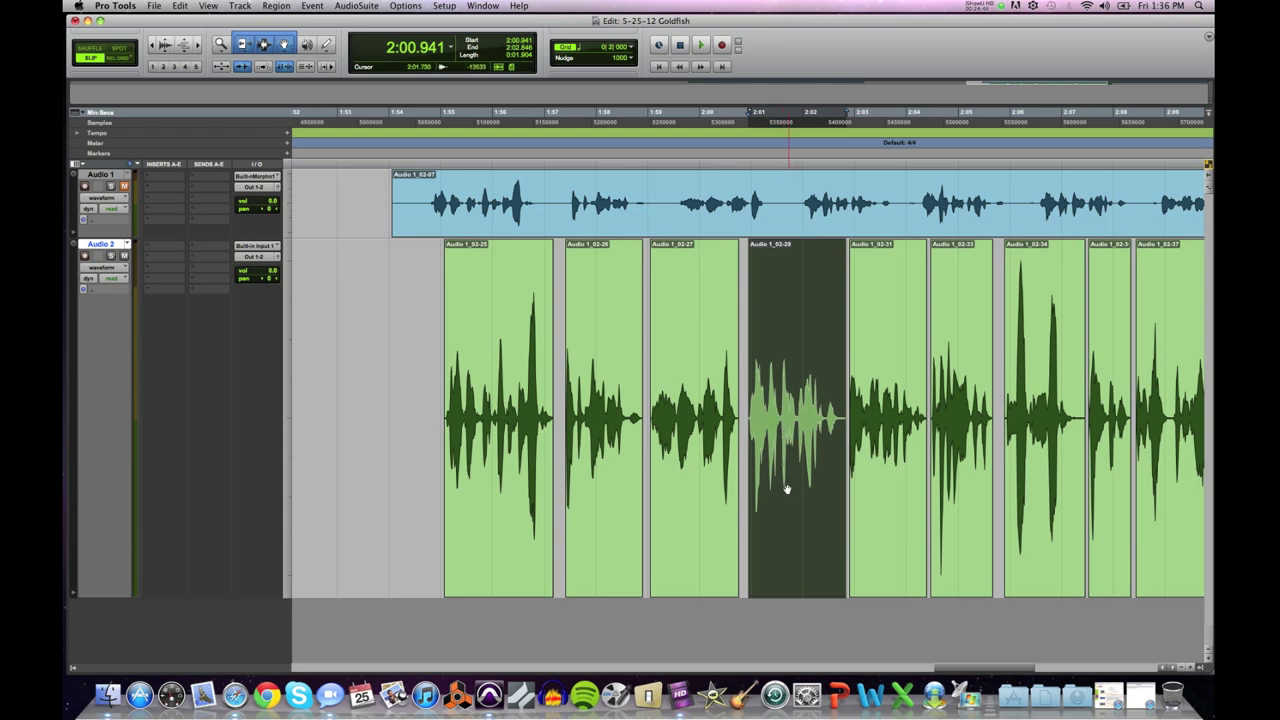
drag(786, 487, 836, 491)
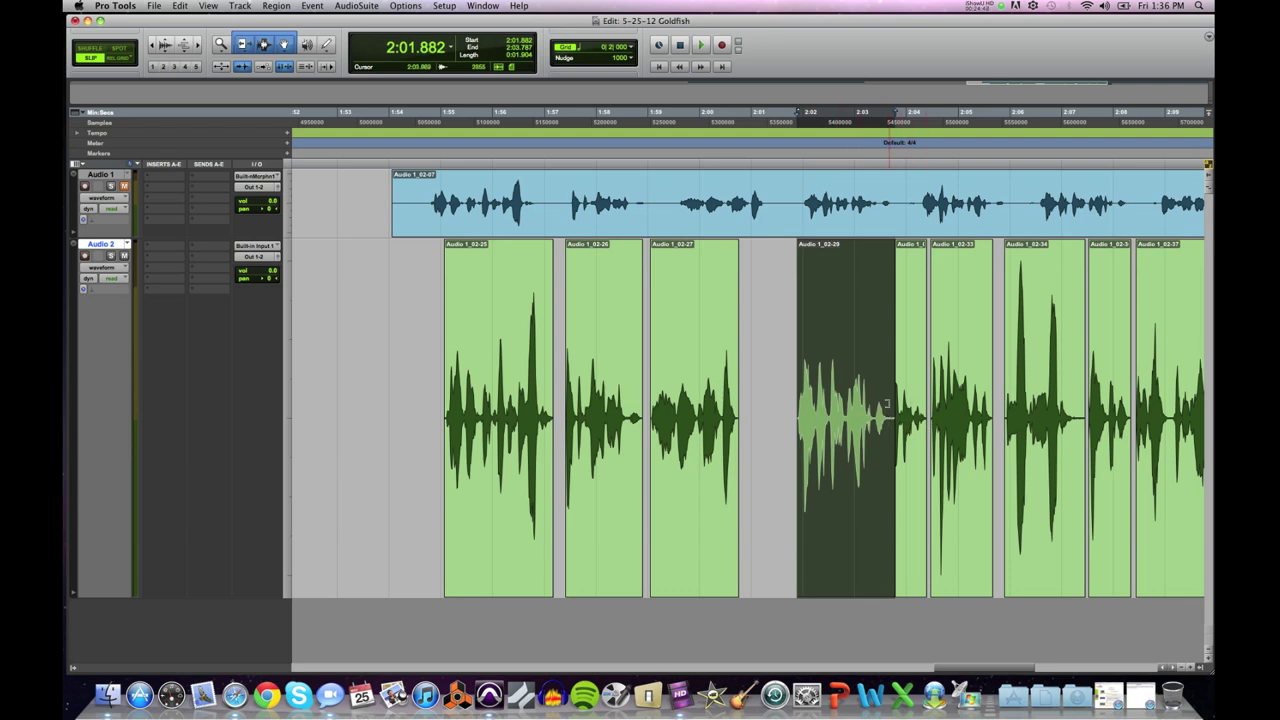
click(846, 402)
key(space)
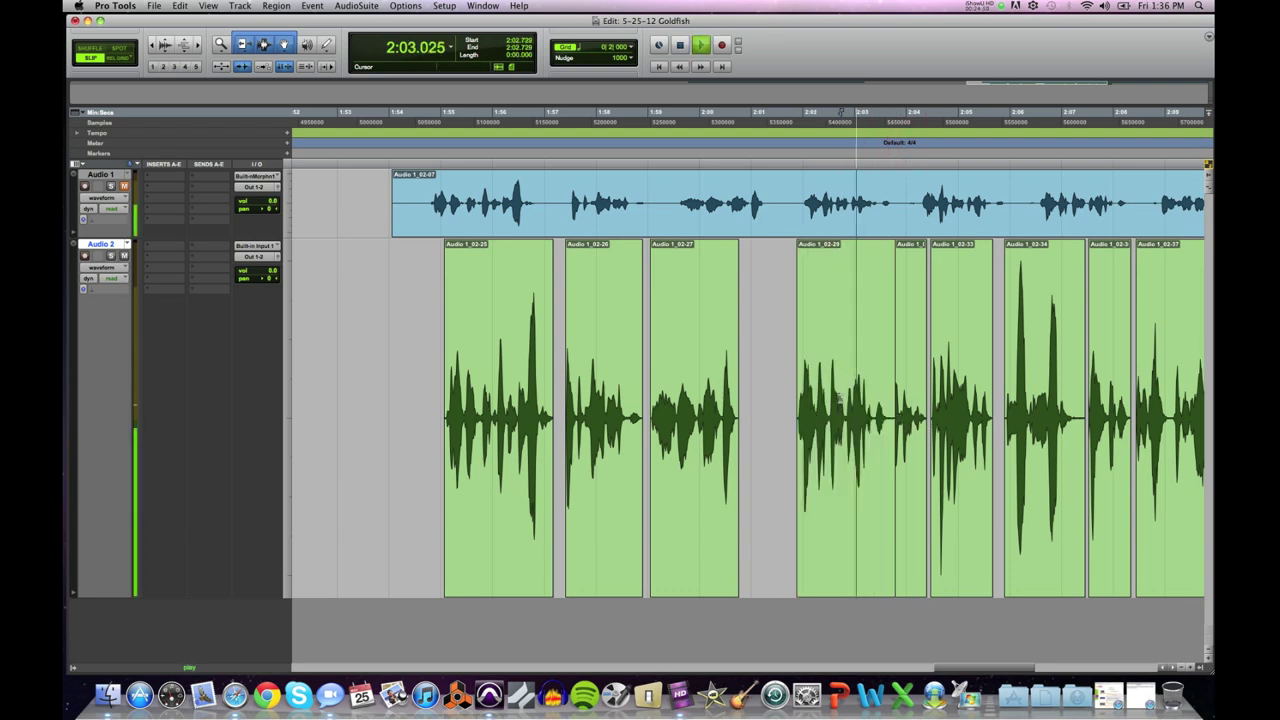
key(space)
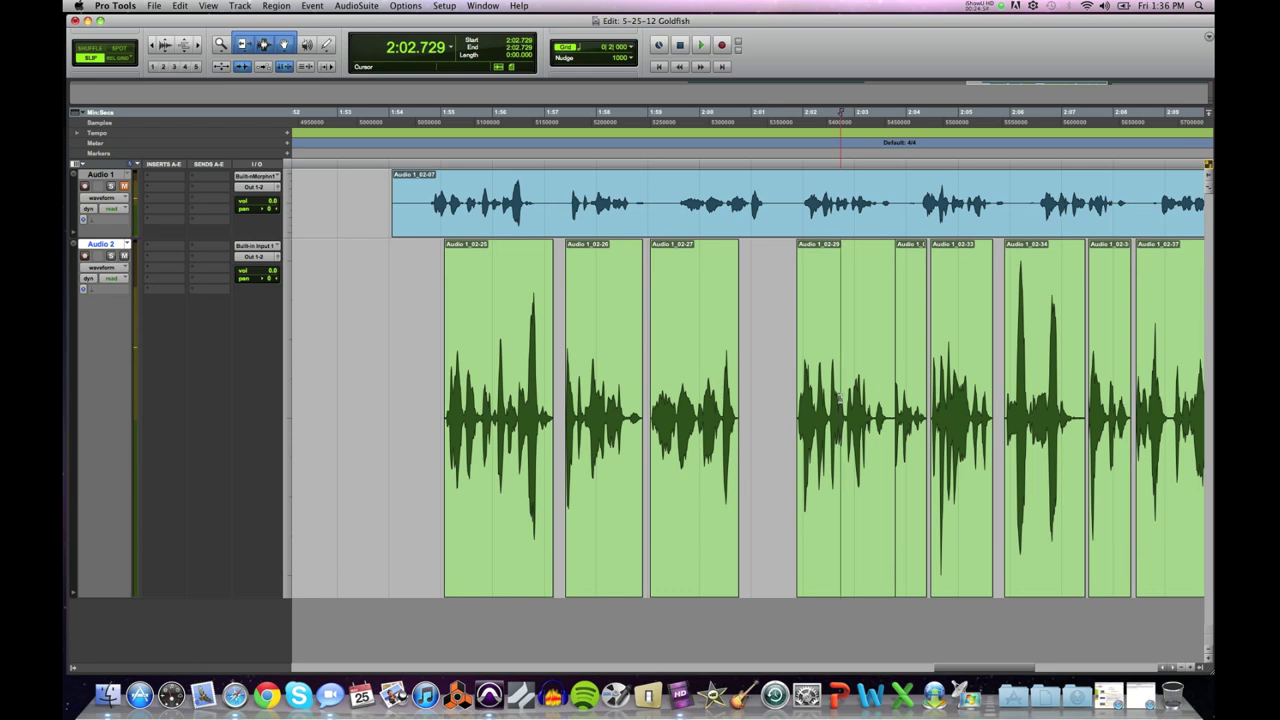
key(super+z)
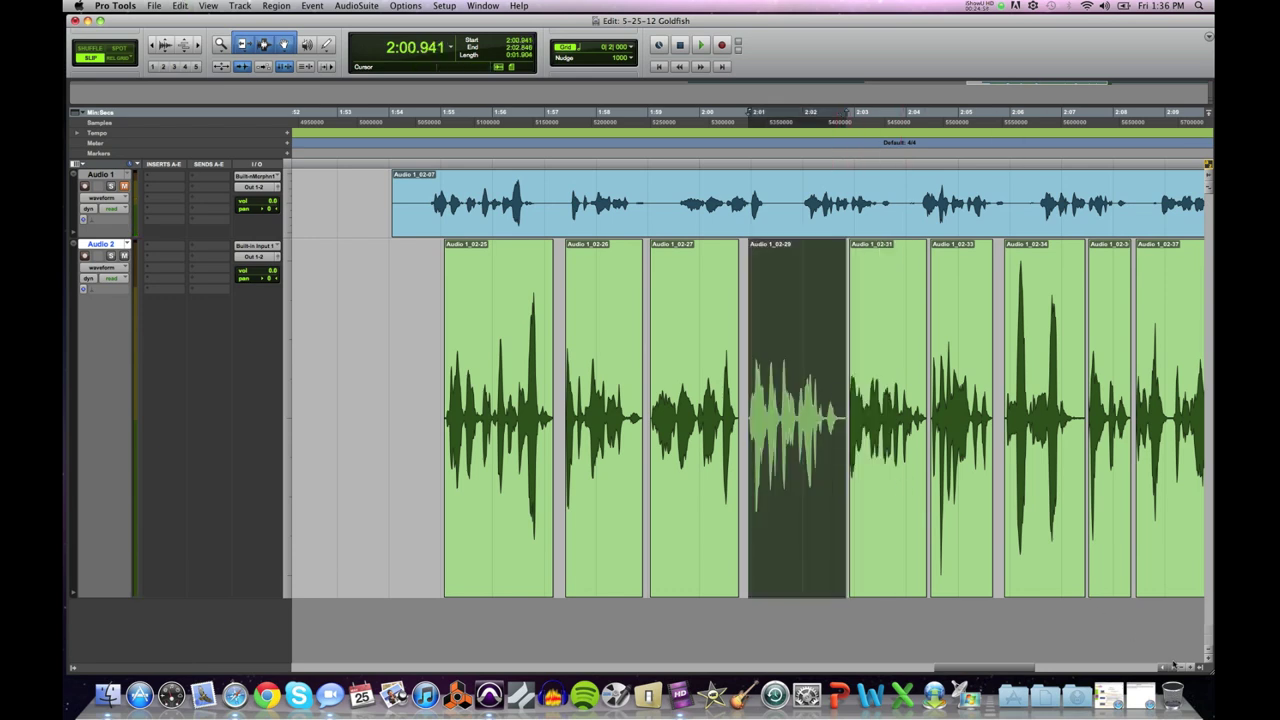
scroll(1172, 668, right, 3)
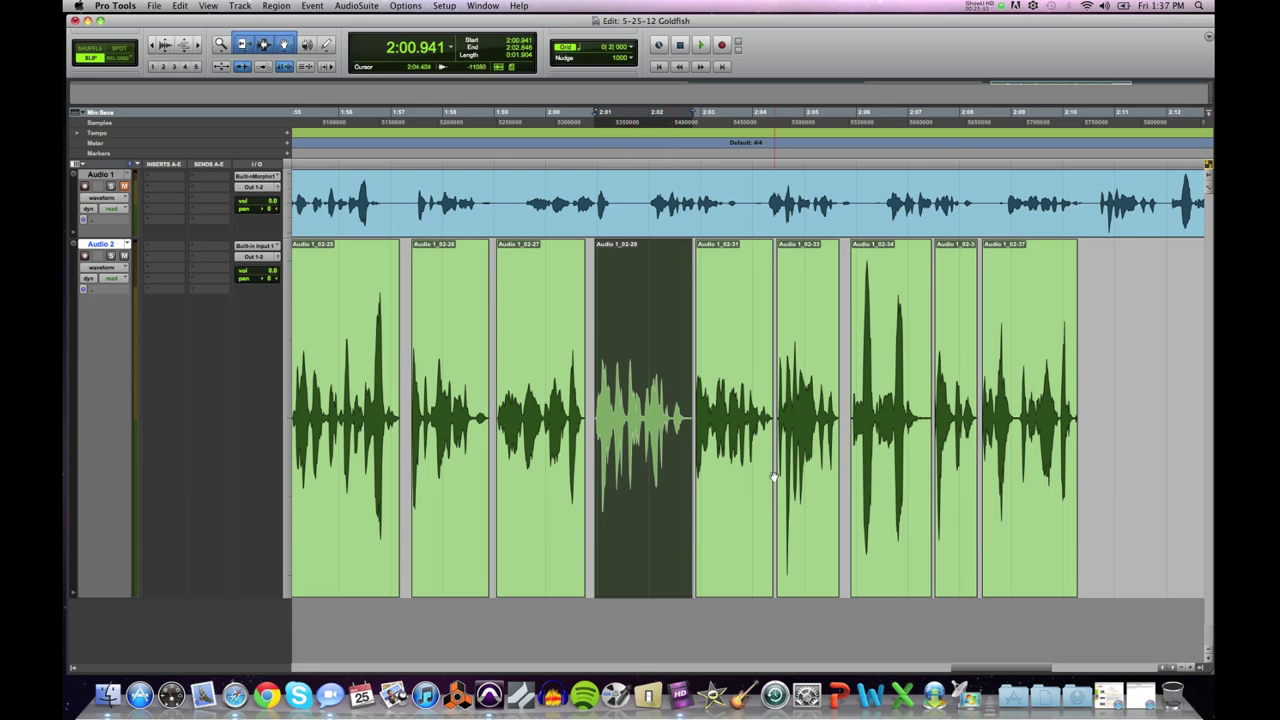
Step: Drag clips Audio 1_02-29 through 02-37 left together to close the gap and audition
shift+click(1034, 521)
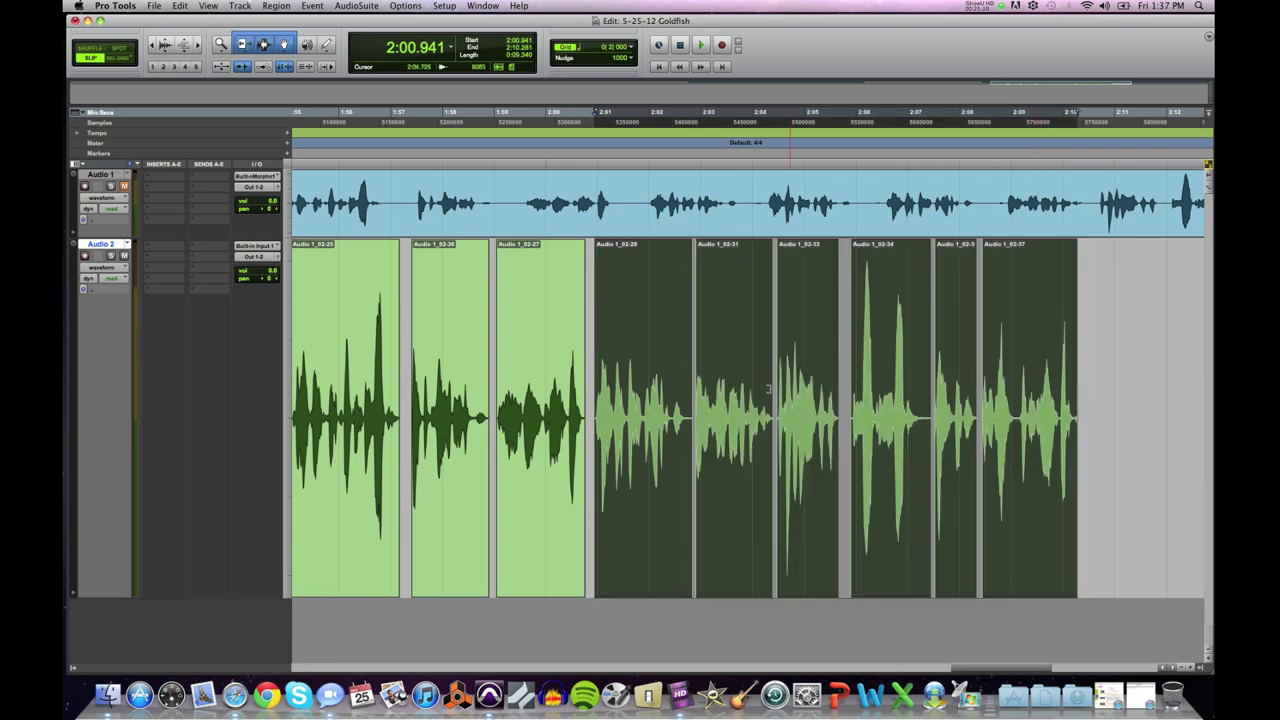
drag(611, 483, 749, 474)
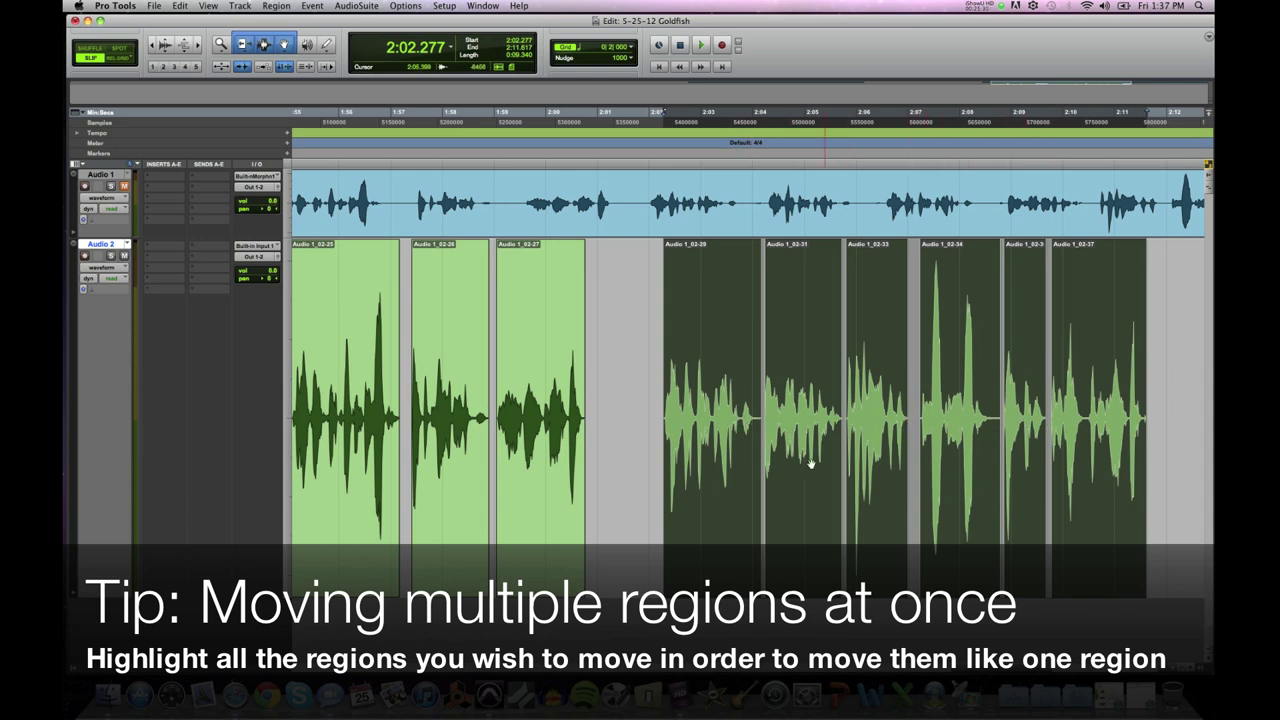
drag(741, 508, 711, 510)
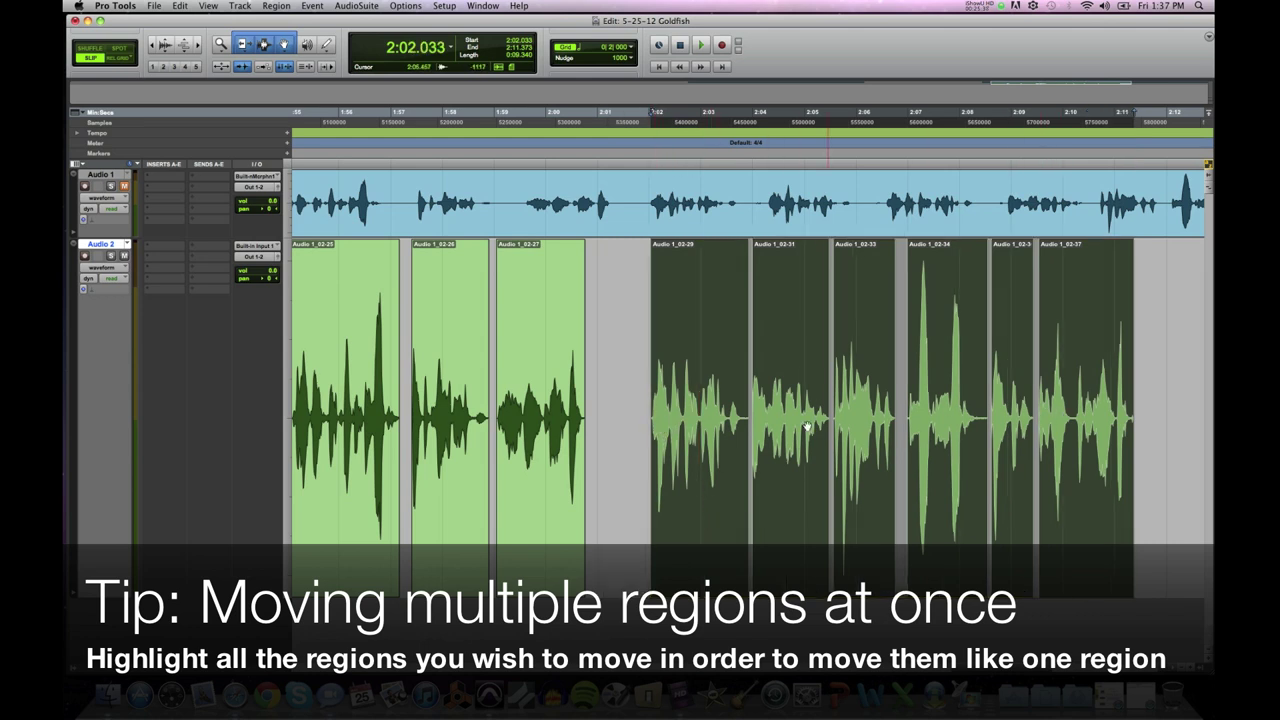
drag(720, 513, 676, 520)
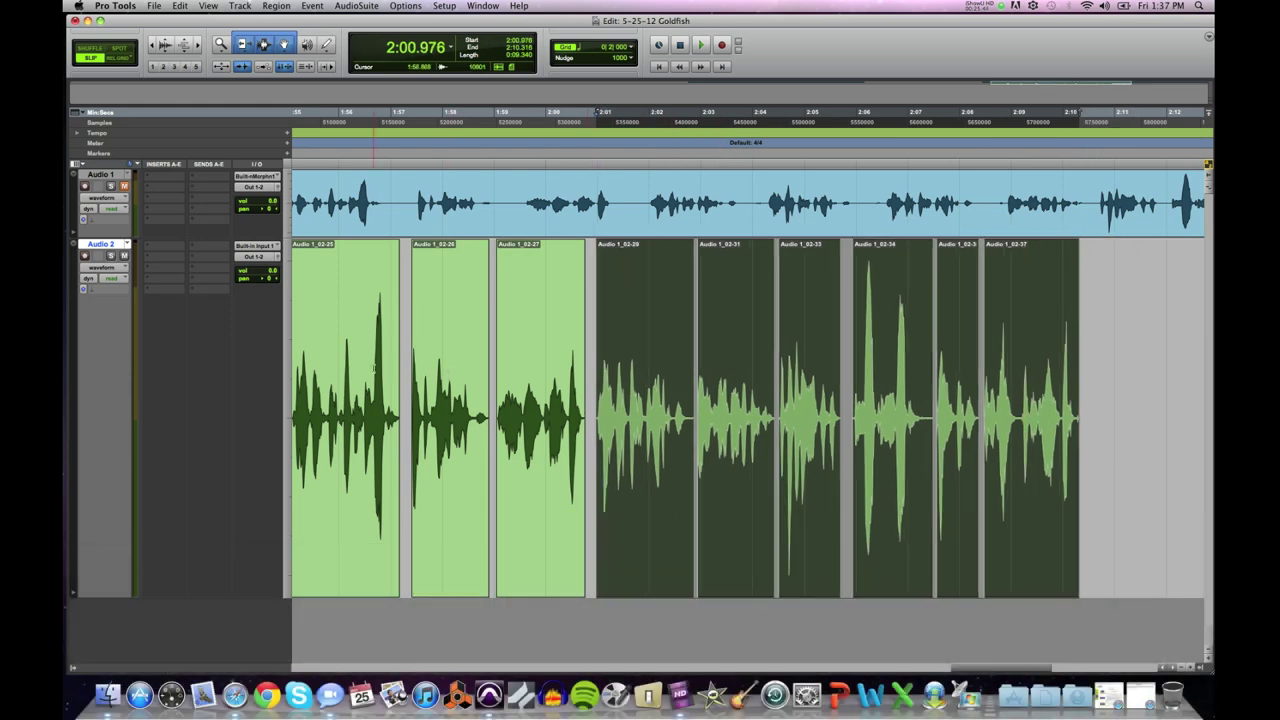
click(404, 370)
key(space)
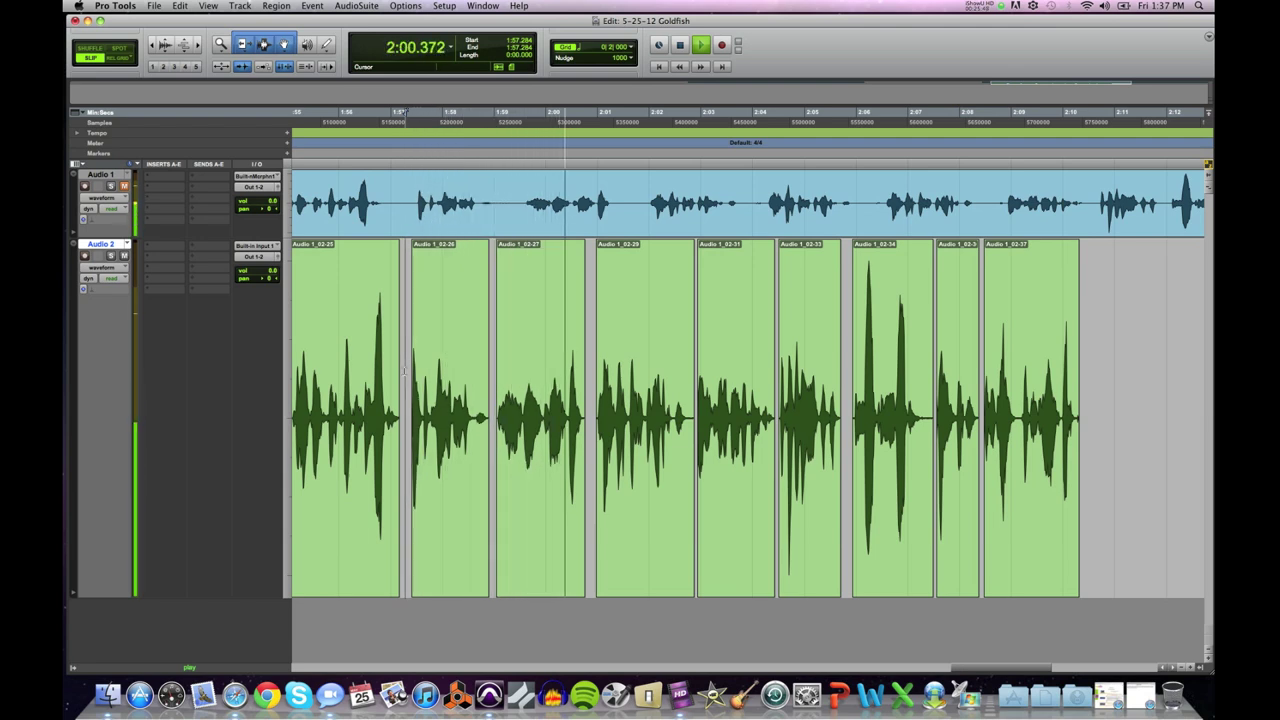
key(space)
Step: Nudge the six clips 02-29 through 02-37 slightly later and play from 1:54.845
click(624, 512)
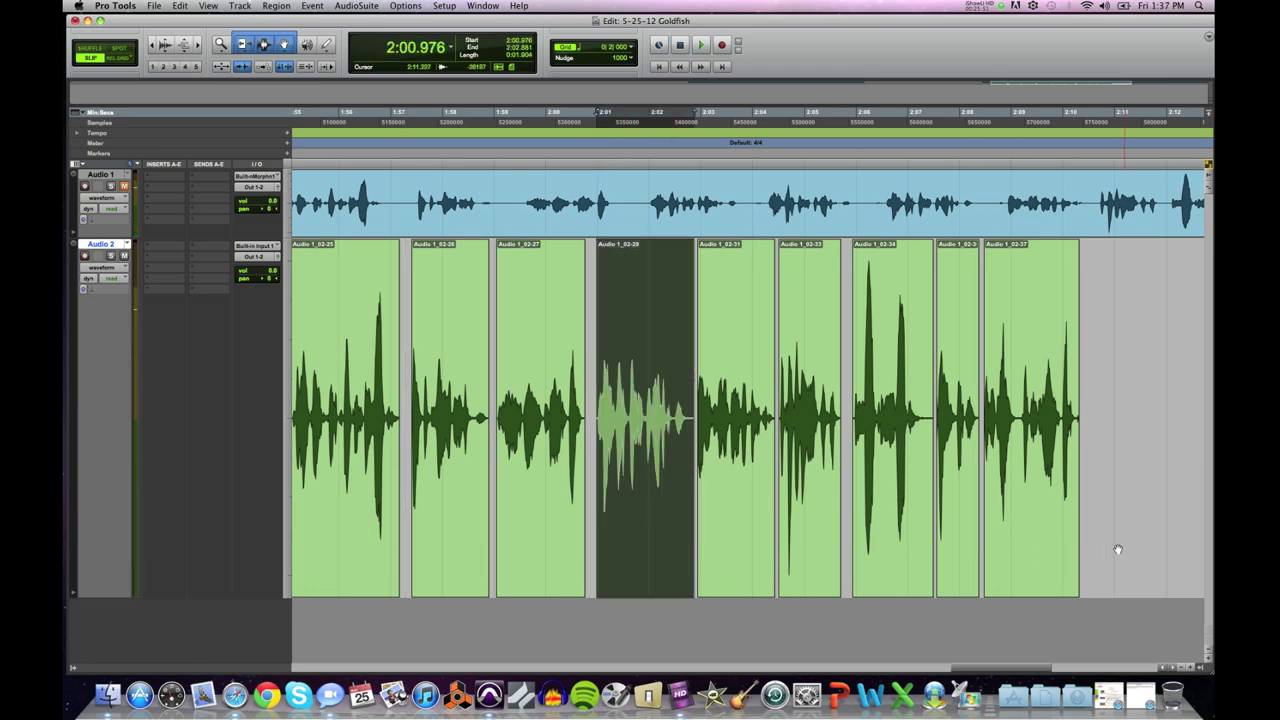
shift+click(1035, 524)
drag(633, 530, 645, 526)
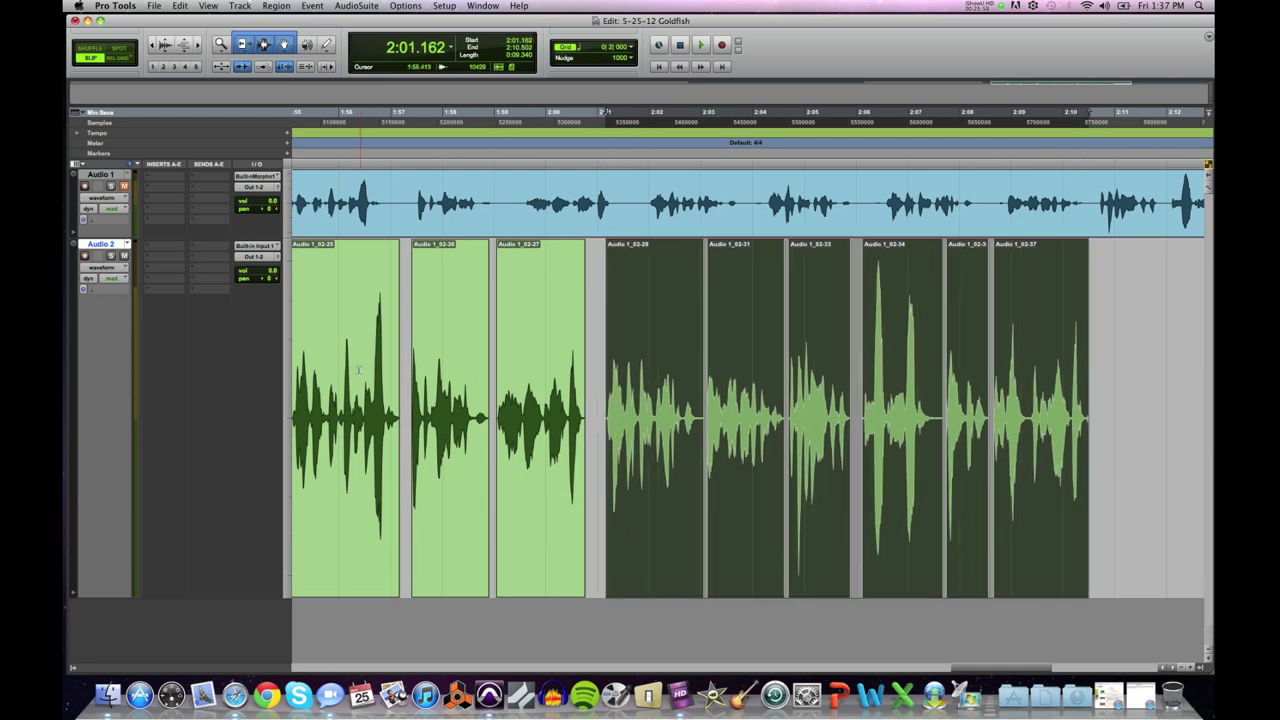
key(r)
click(517, 385)
click(513, 384)
key(space)
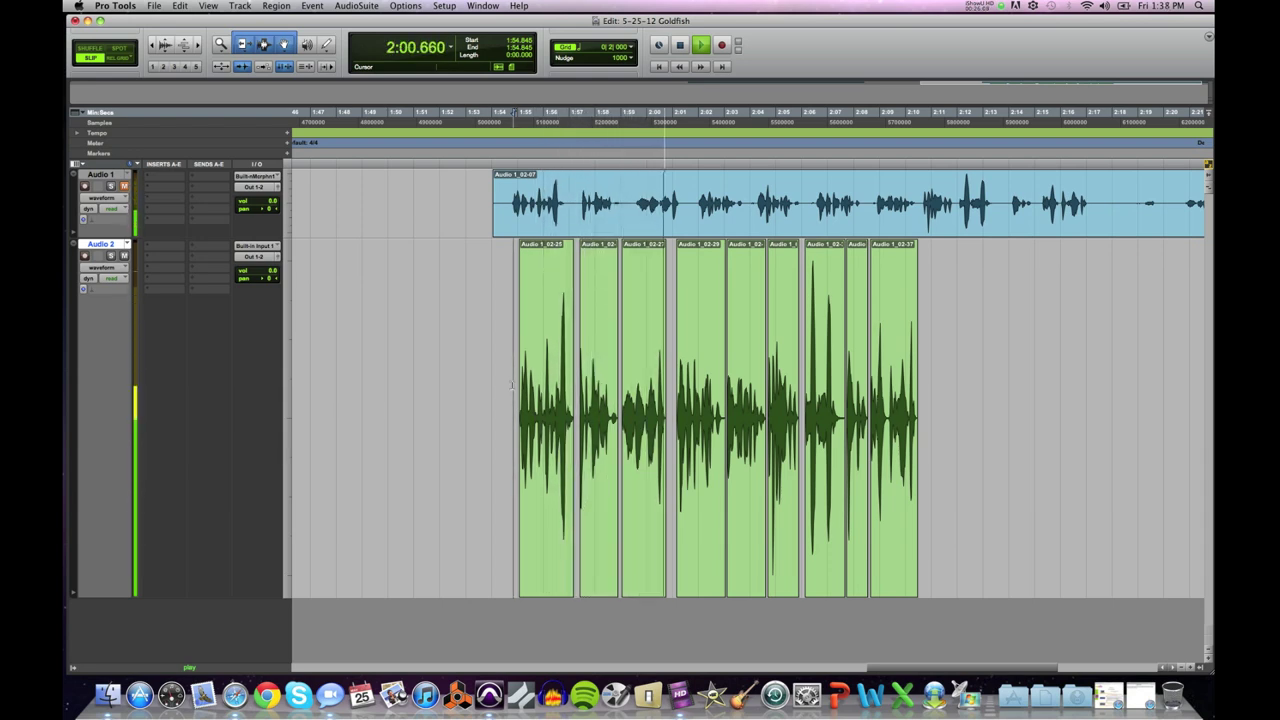
Step: Shift clips Audio 1_02-29 through 02-37 slightly earlier and audition the timing
key(space)
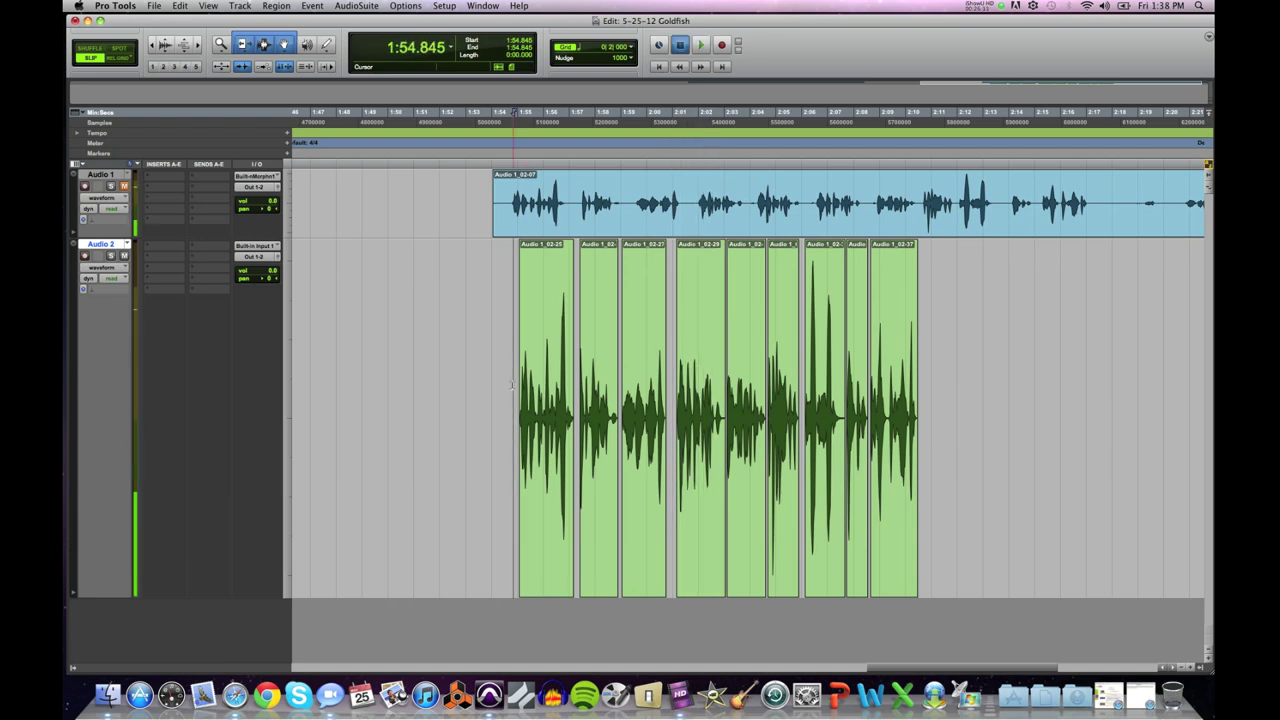
click(708, 505)
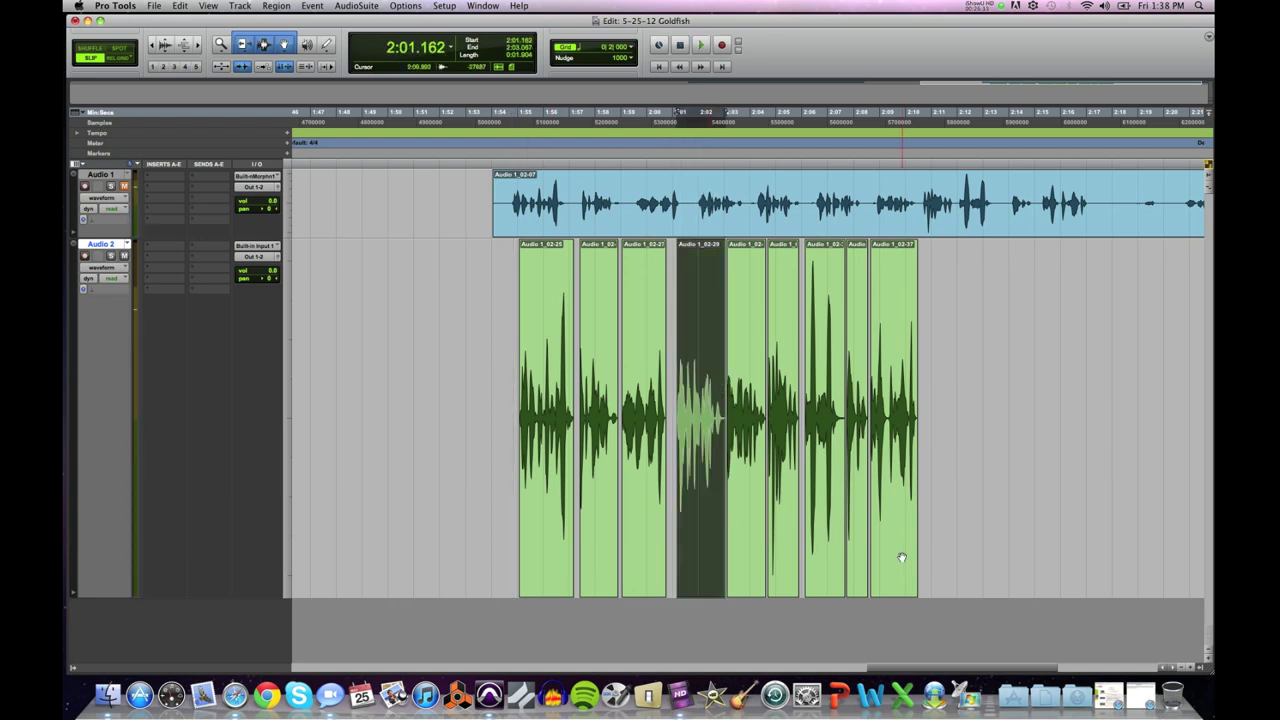
shift+click(901, 557)
drag(691, 538, 685, 534)
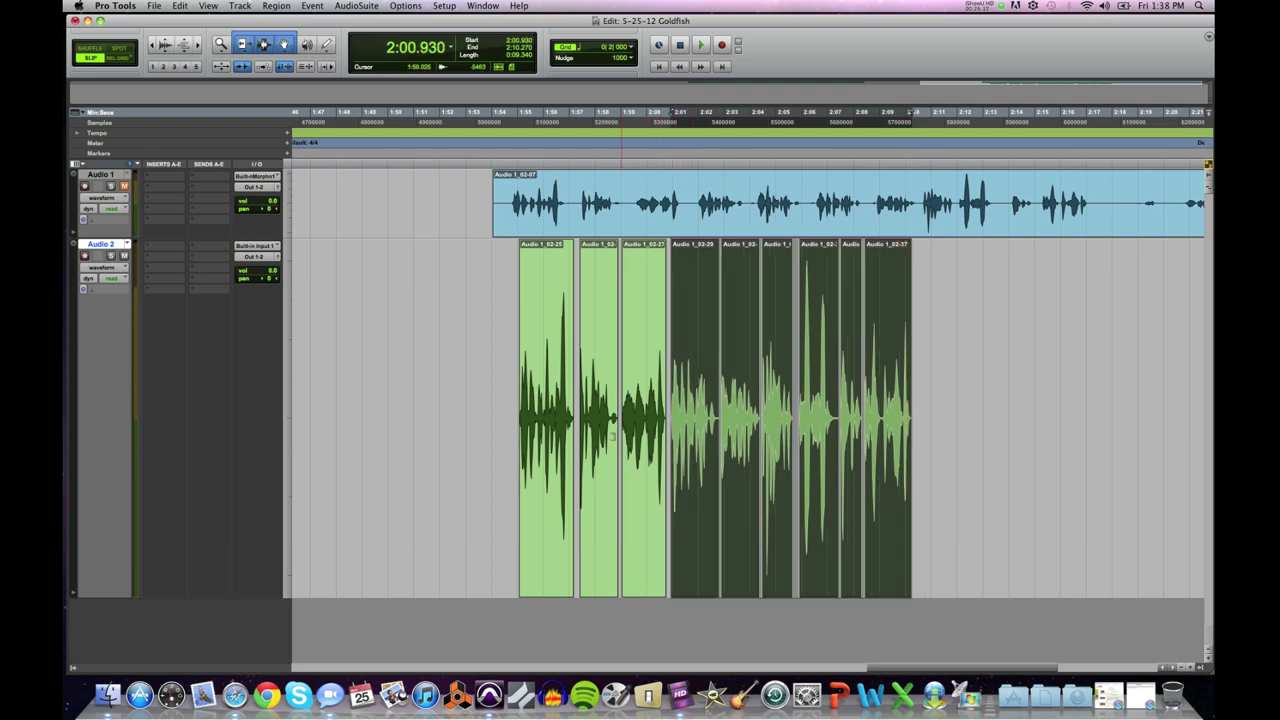
click(512, 393)
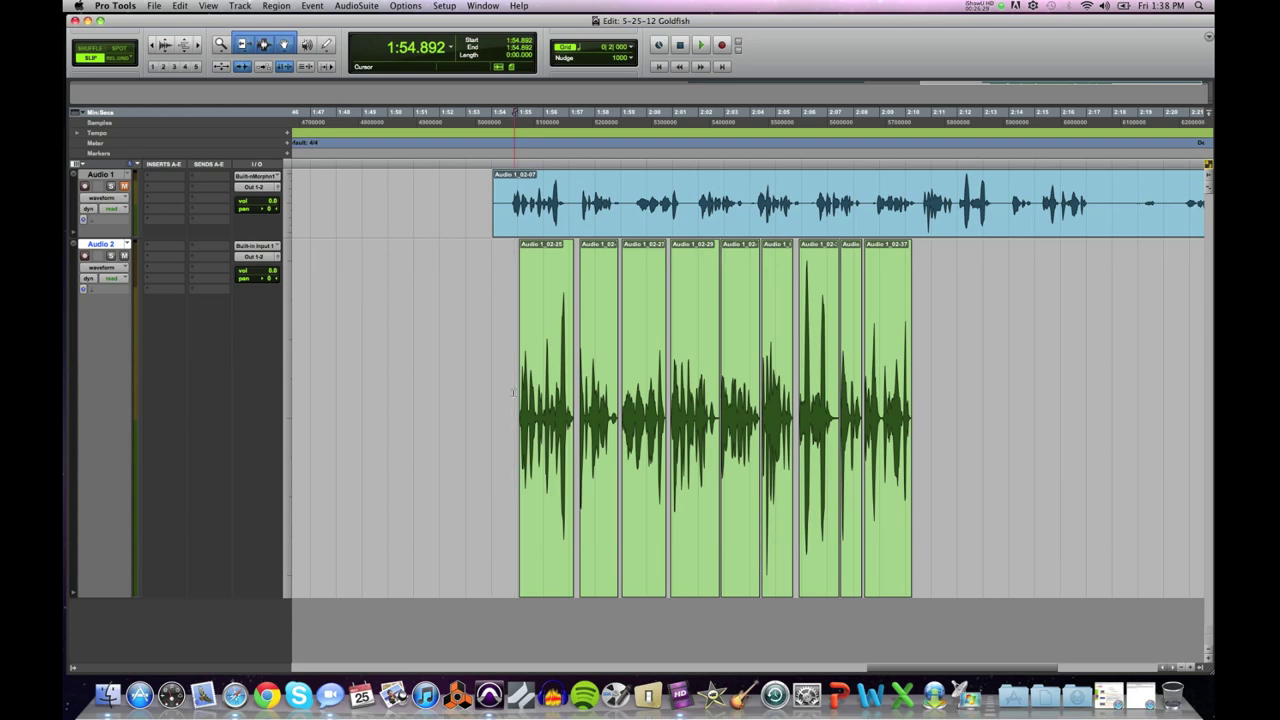
key(space)
key(space)
key(space)
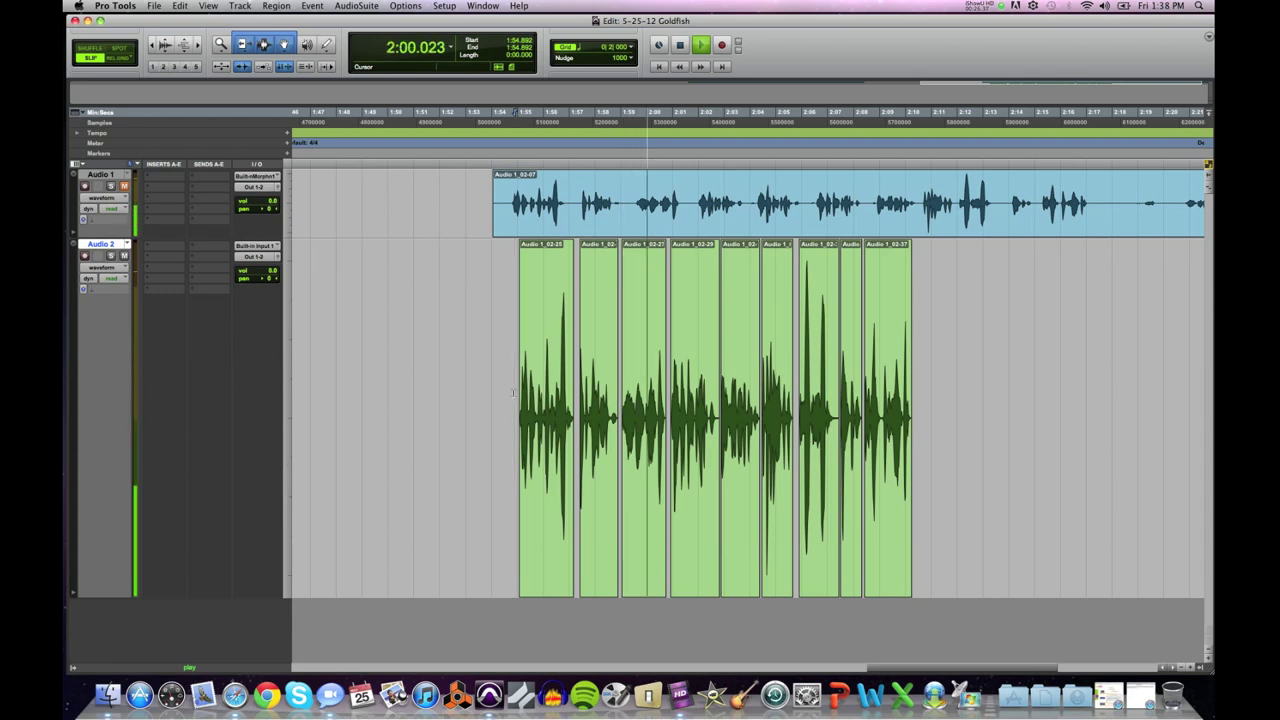
key(space)
Step: Nudge the same clips slightly later so they span 2:01.023 to 2:10.383
click(694, 503)
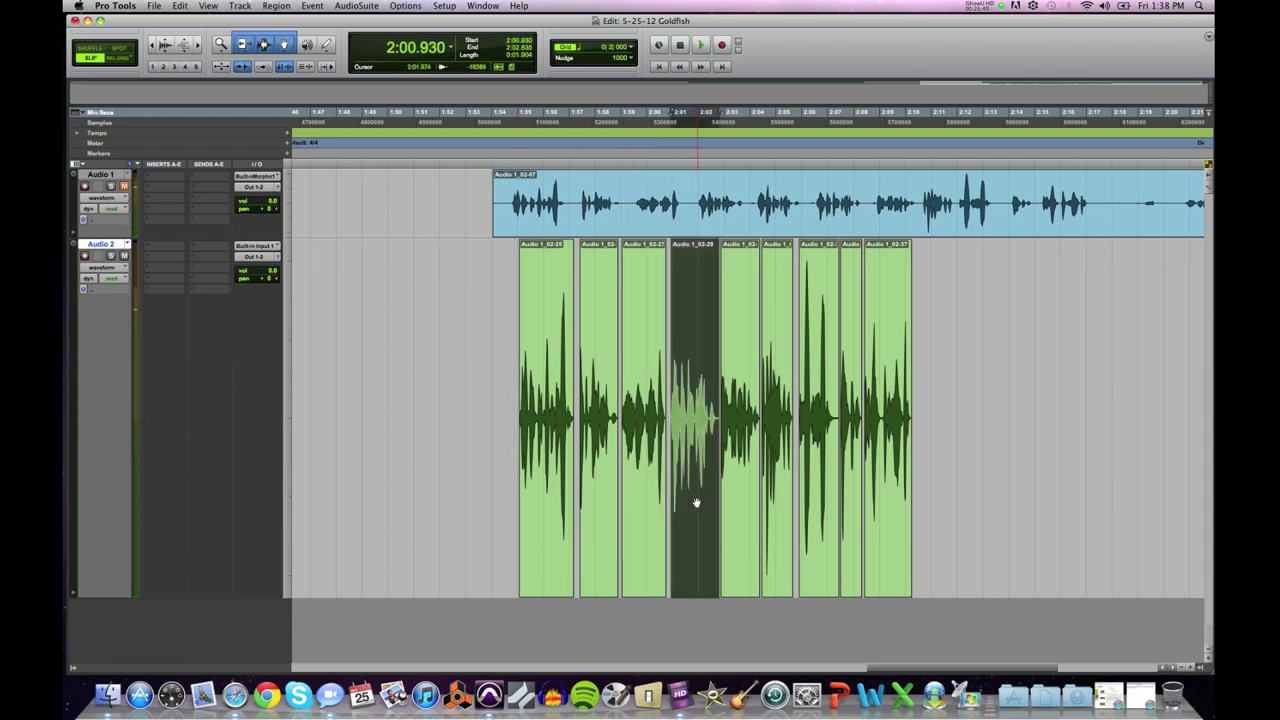
shift+click(900, 552)
key(super+bracketright)
drag(775, 552, 778, 552)
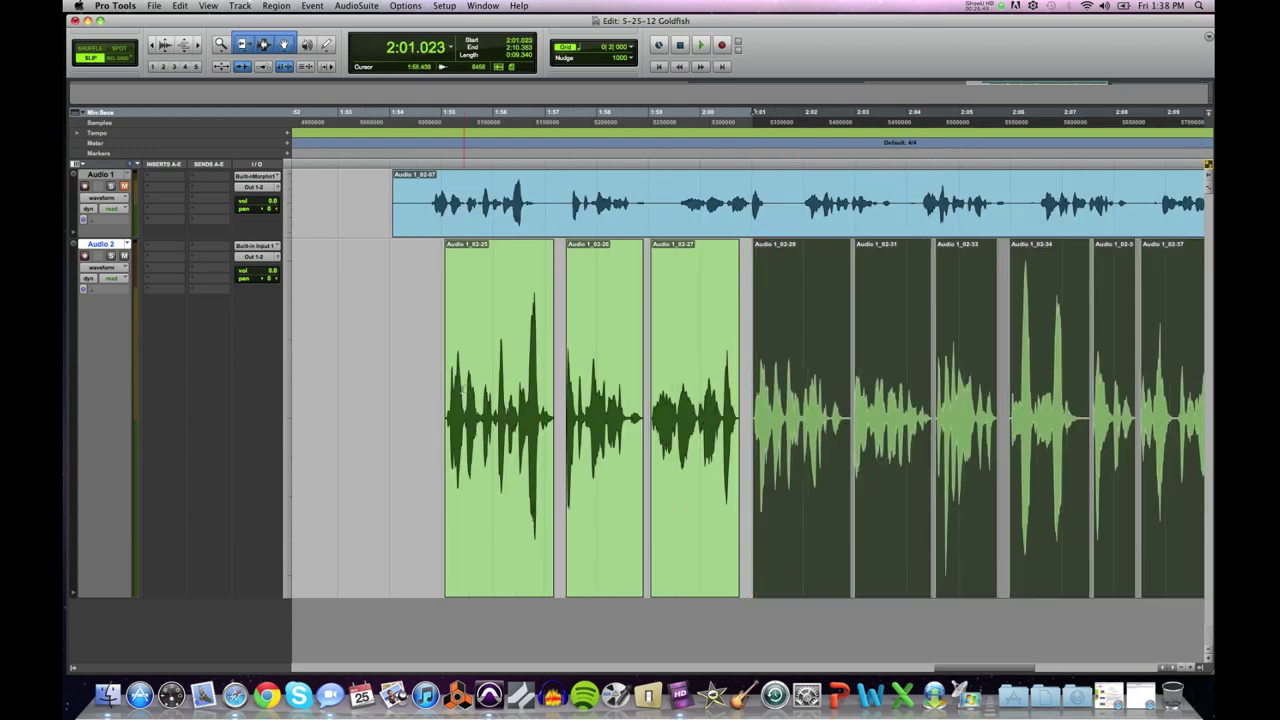
Step: Audition the Audio 2 phrase from 1:54.648
click(422, 365)
key(space)
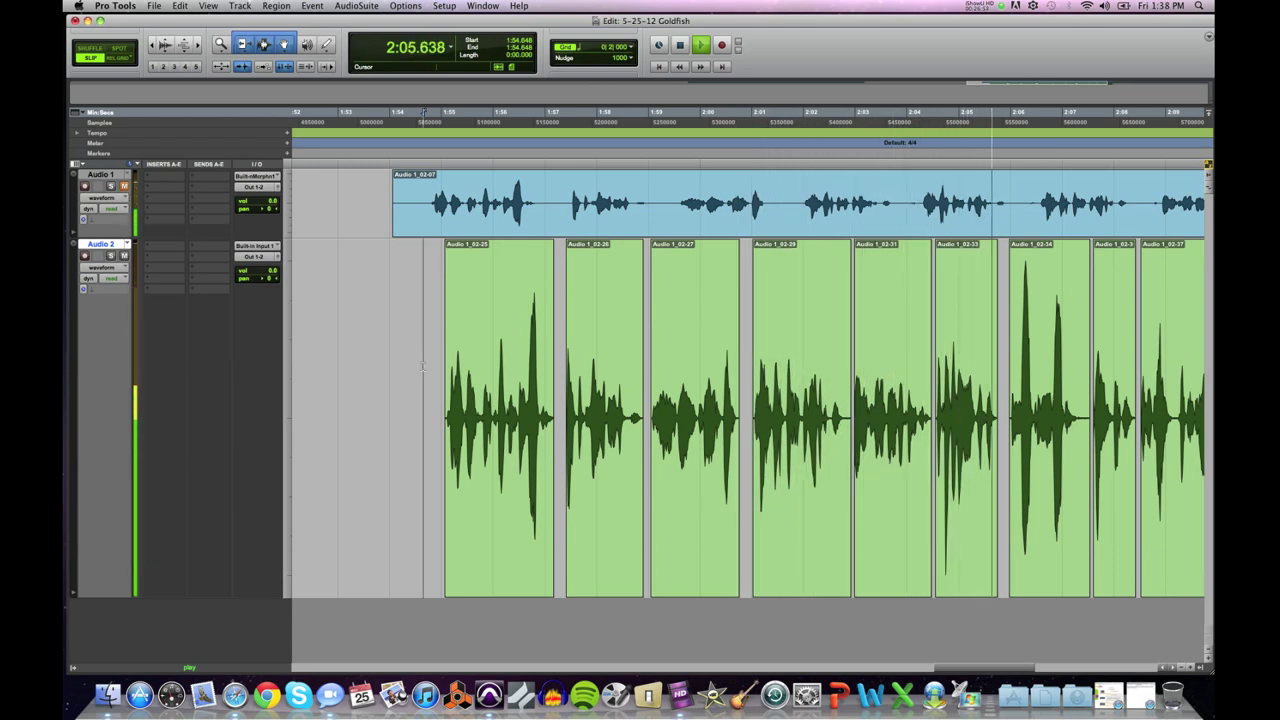
key(super+bracketleft)
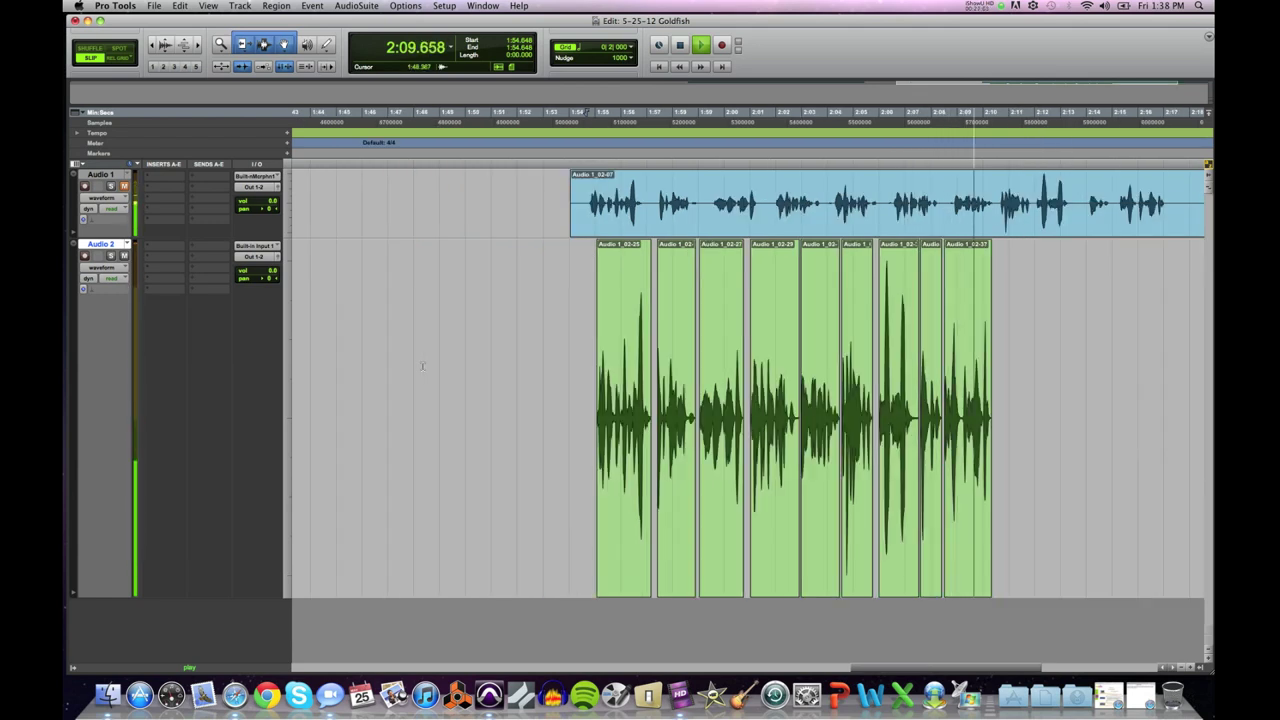
key(space)
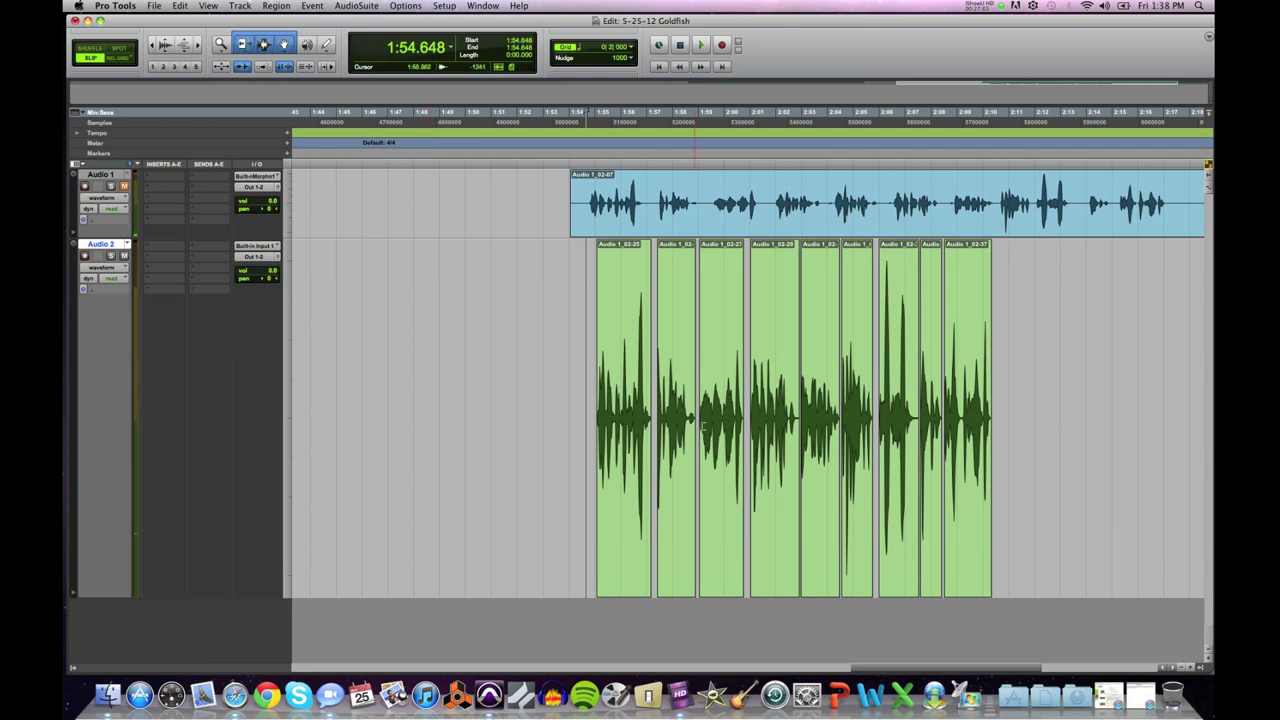
Step: Nudge the last two clips, ending with Audio 1_02-37, slightly later and check from 2:05.863
click(926, 499)
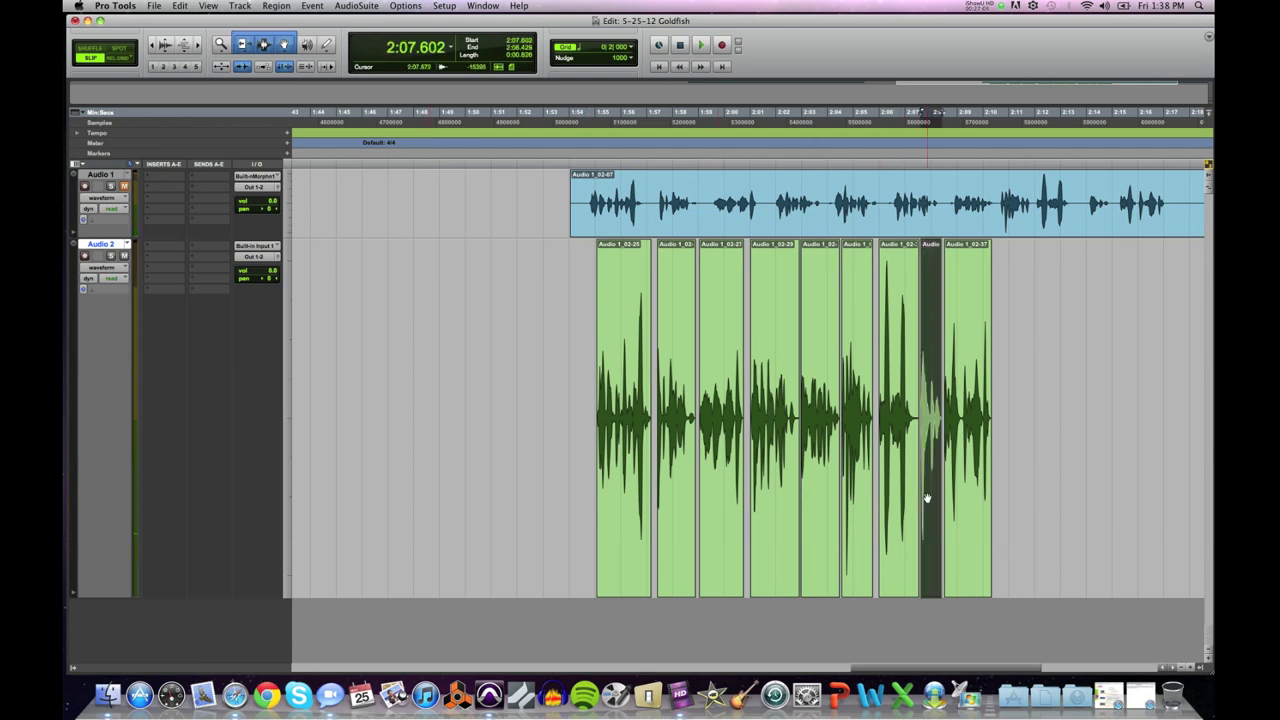
shift+click(960, 503)
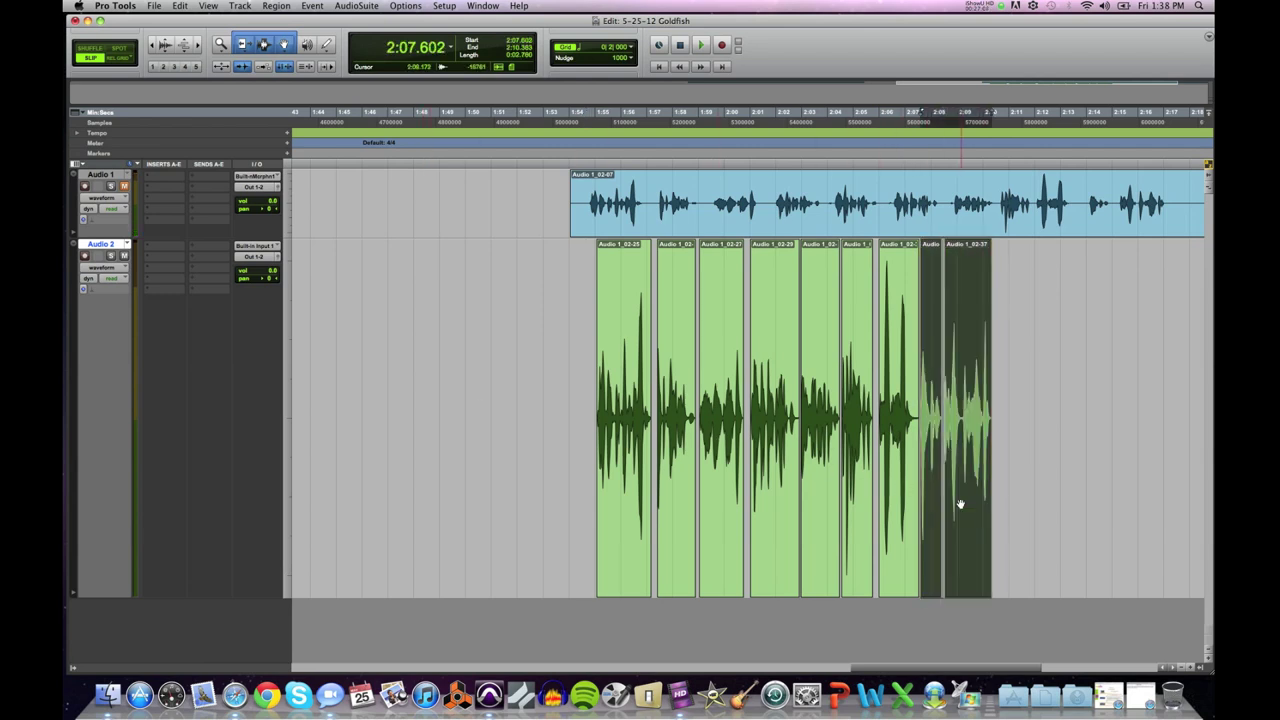
key(super+bracketright)
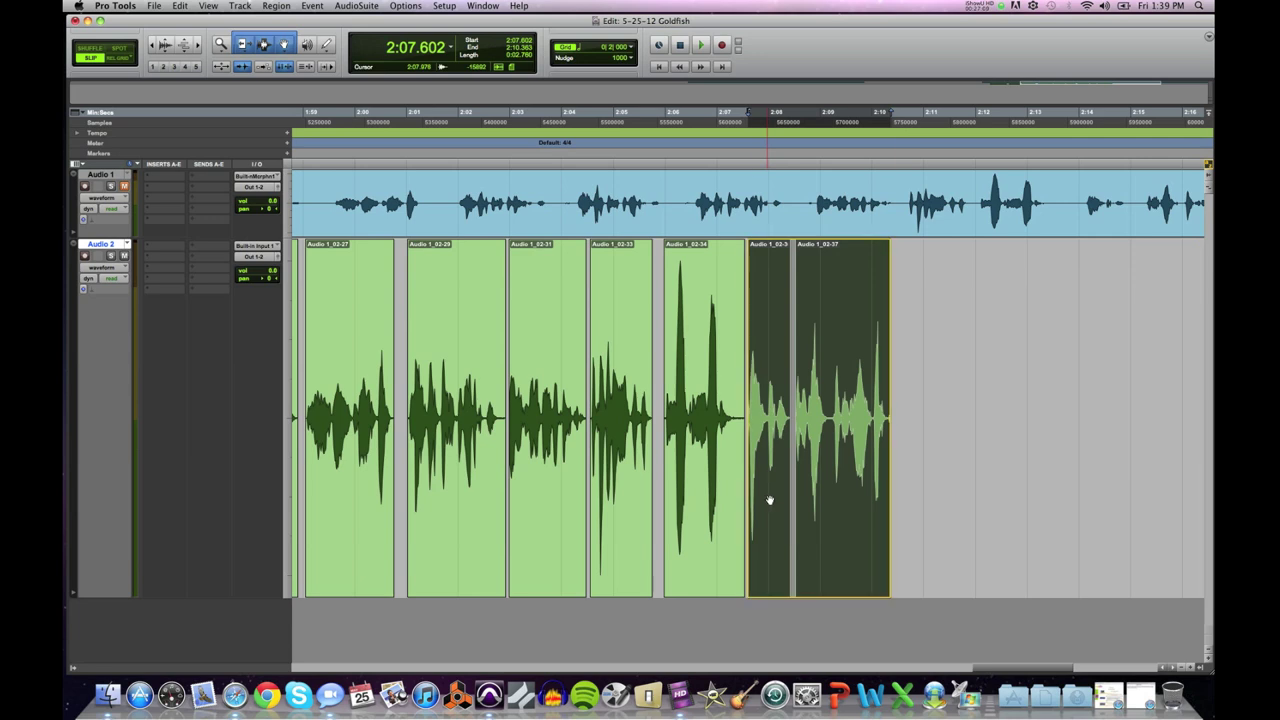
drag(769, 500, 775, 500)
click(658, 384)
key(space)
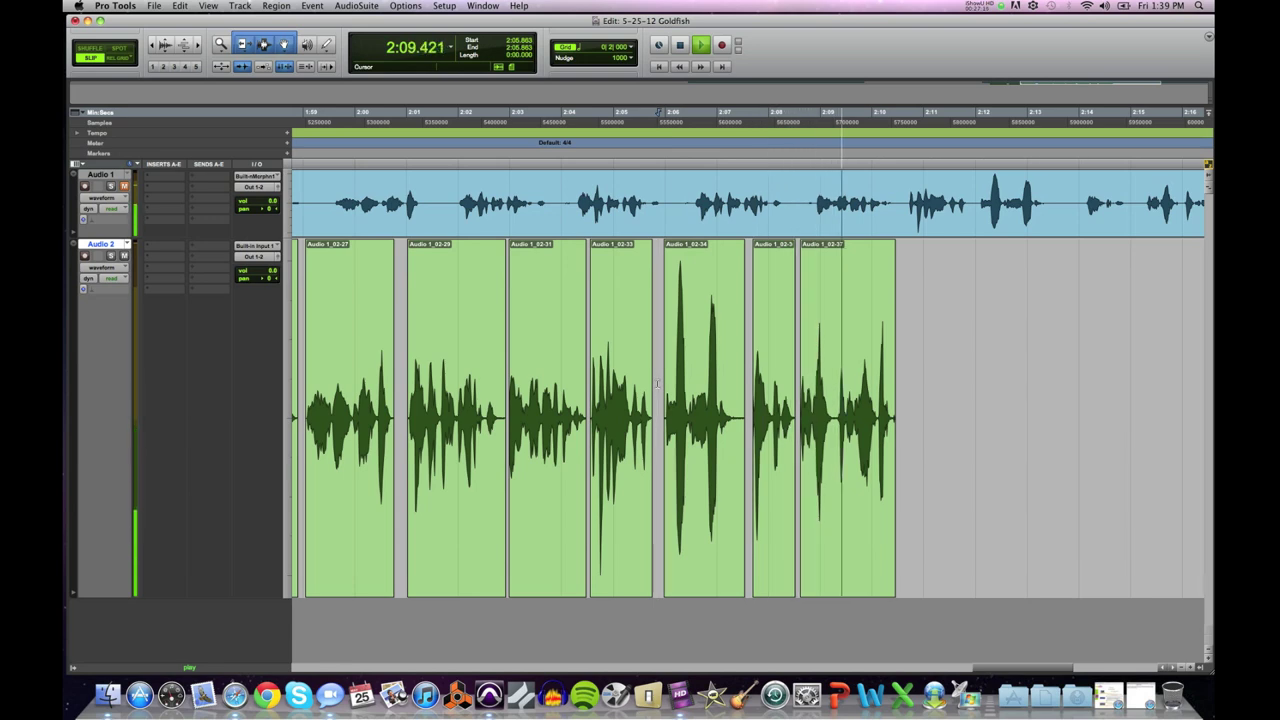
key(space)
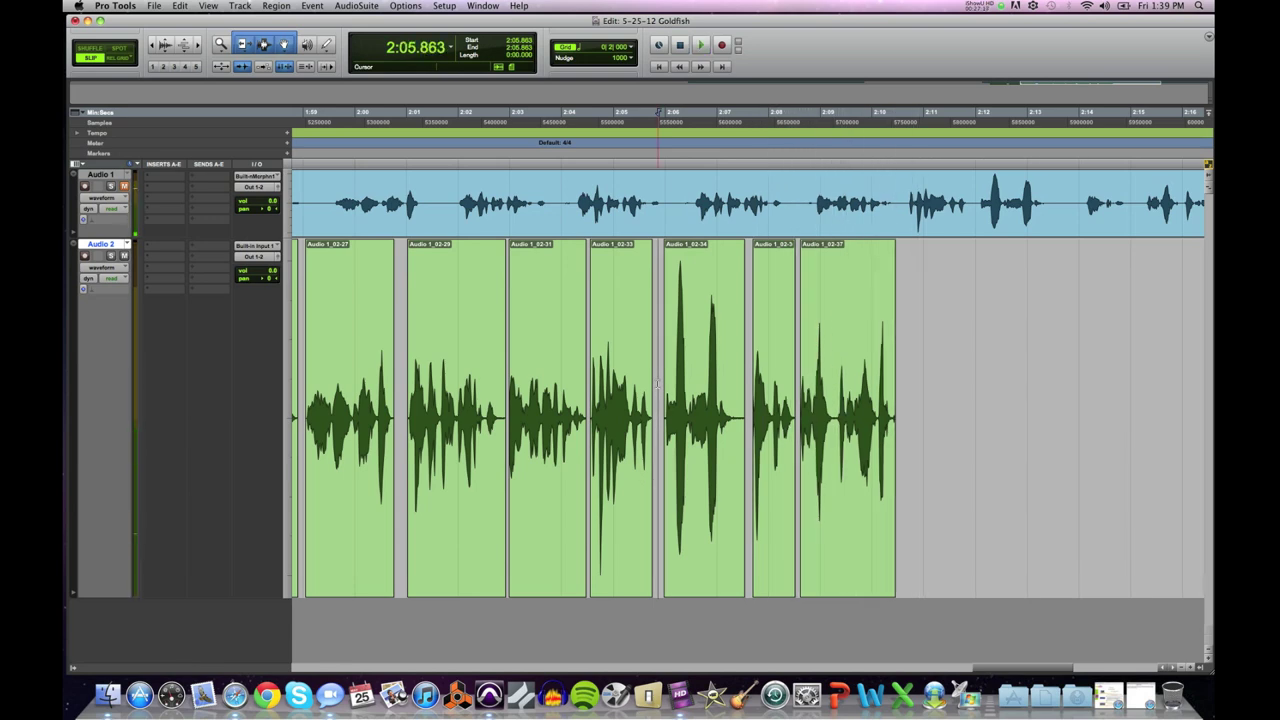
key(r)
key(r)
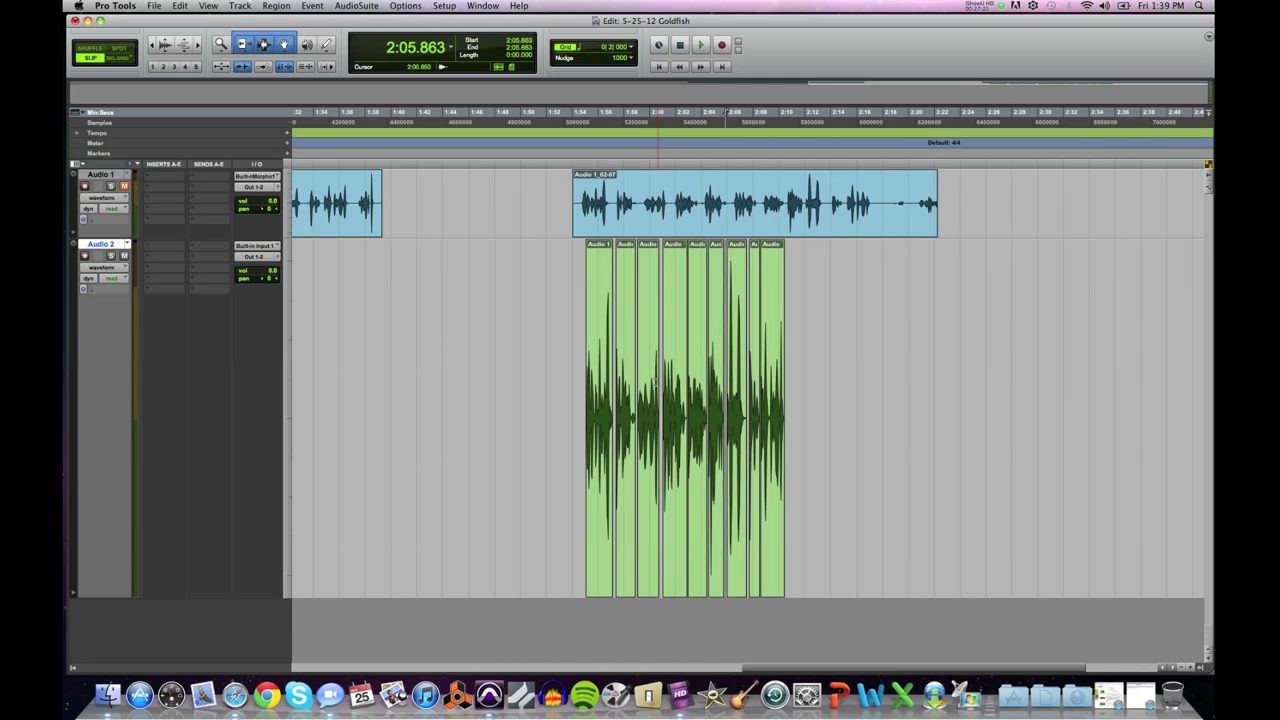
click(615, 416)
key(t)
key(t)
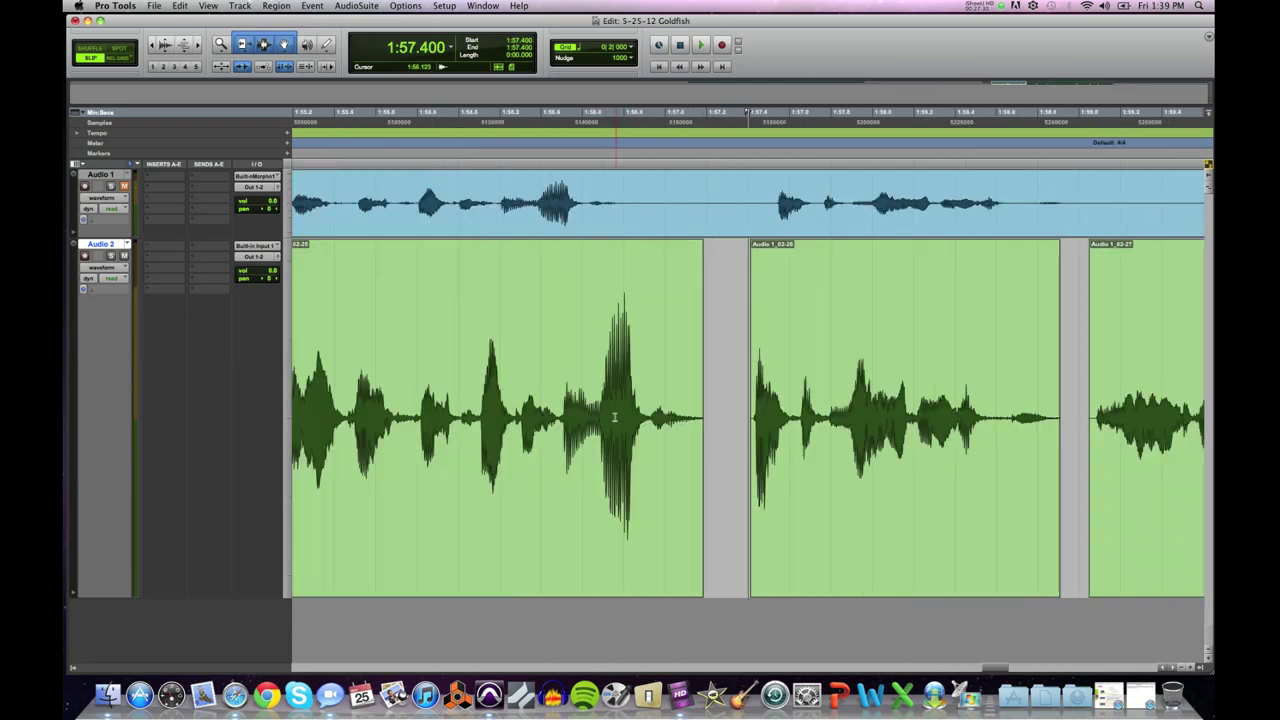
key(r)
key(r)
key(r)
key(r)
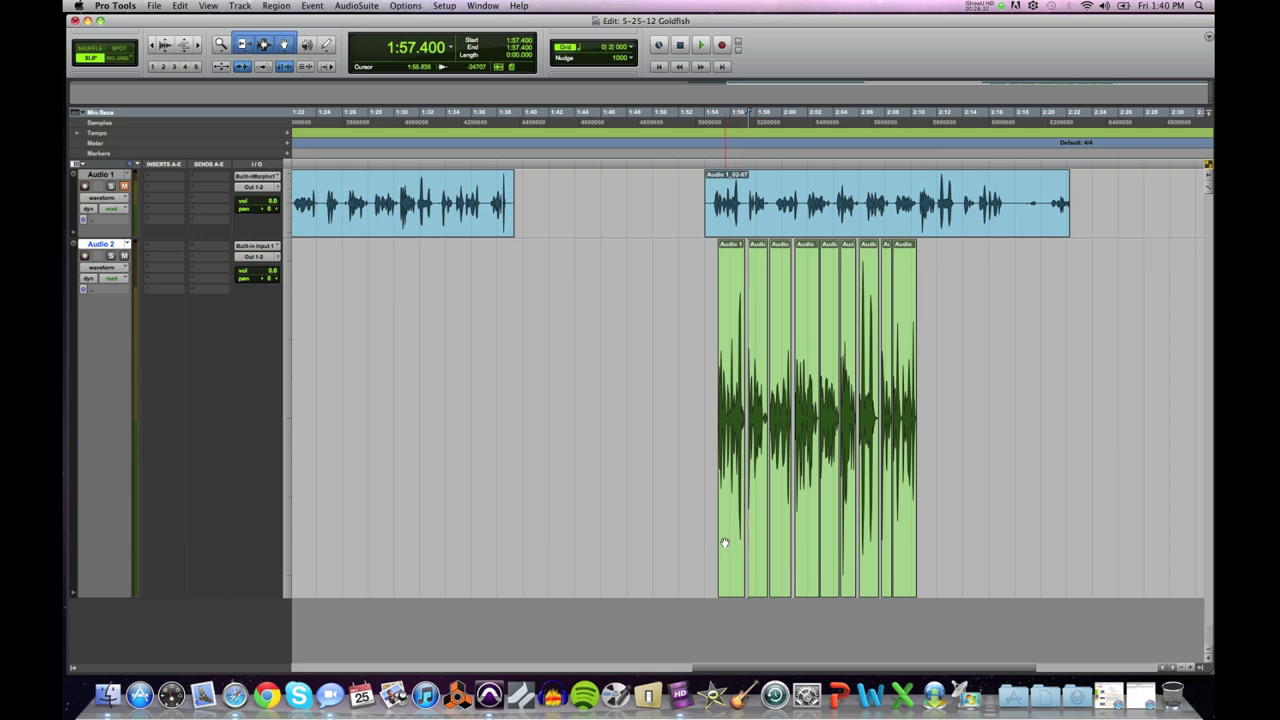
Step: Select the edited Audio 2 clips from first to last and open Bounce to Disk
click(725, 543)
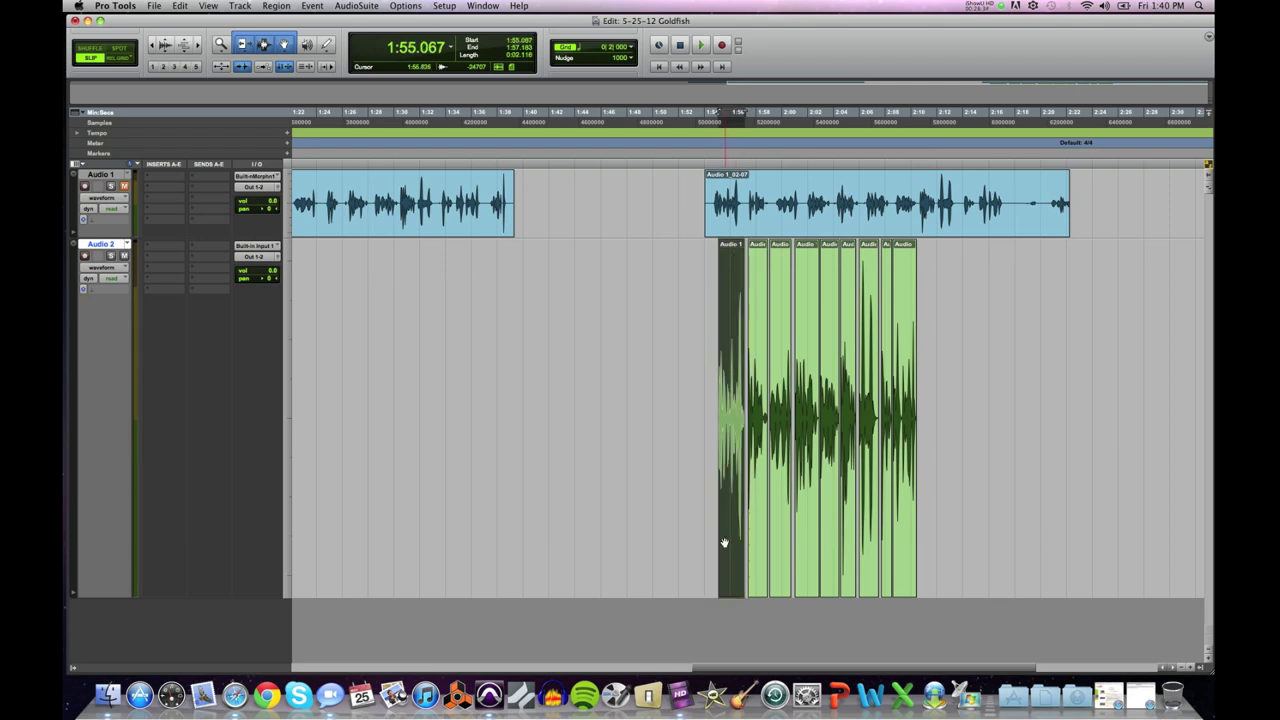
shift+click(903, 547)
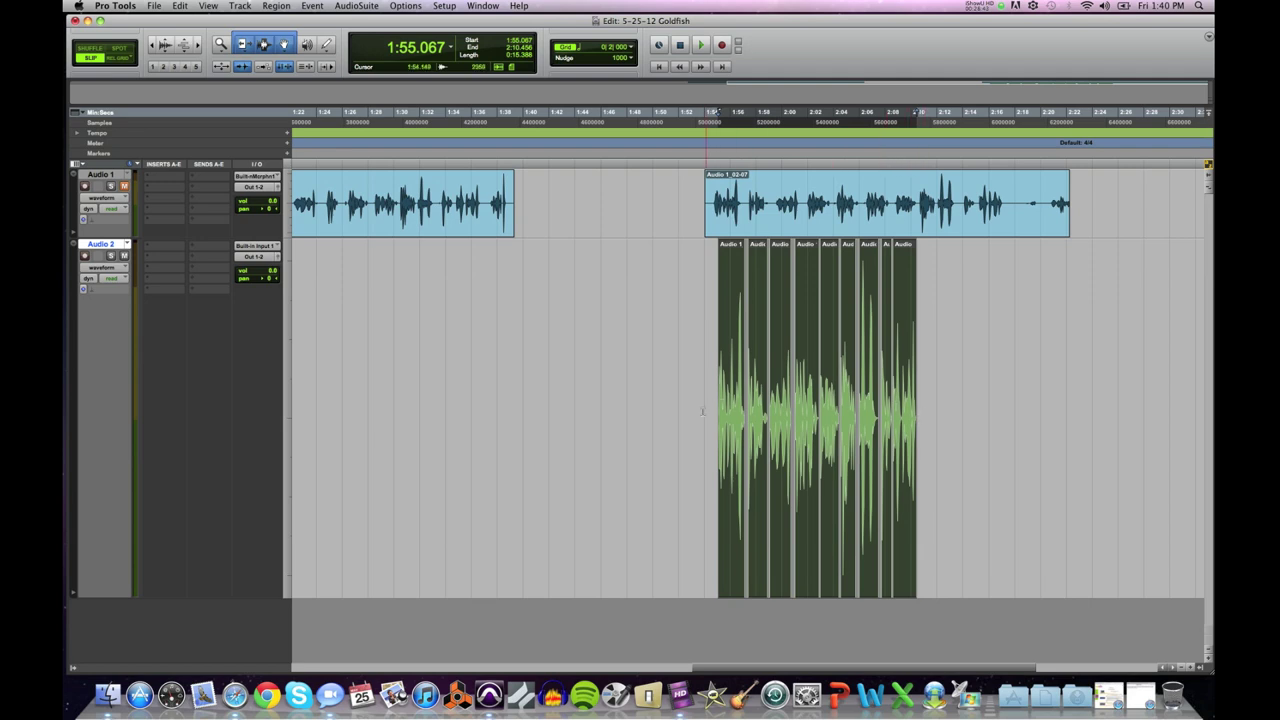
click(154, 6)
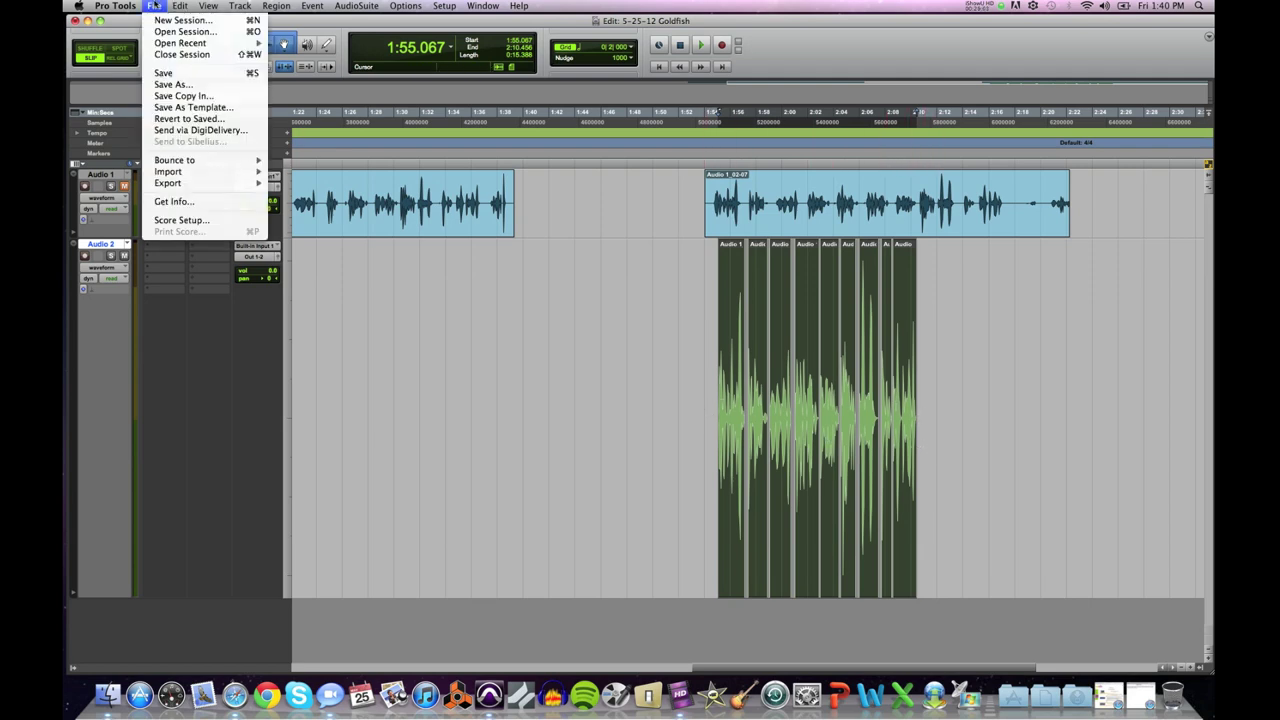
mouse_move(168, 161)
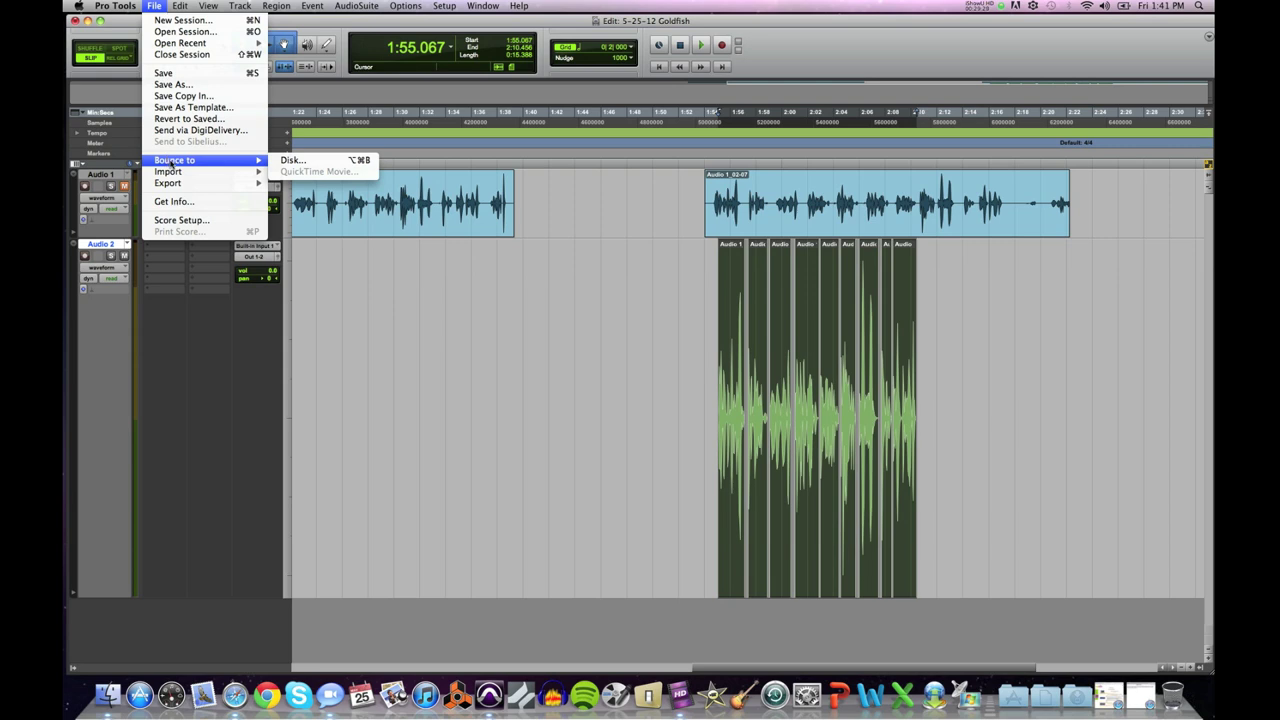
click(296, 160)
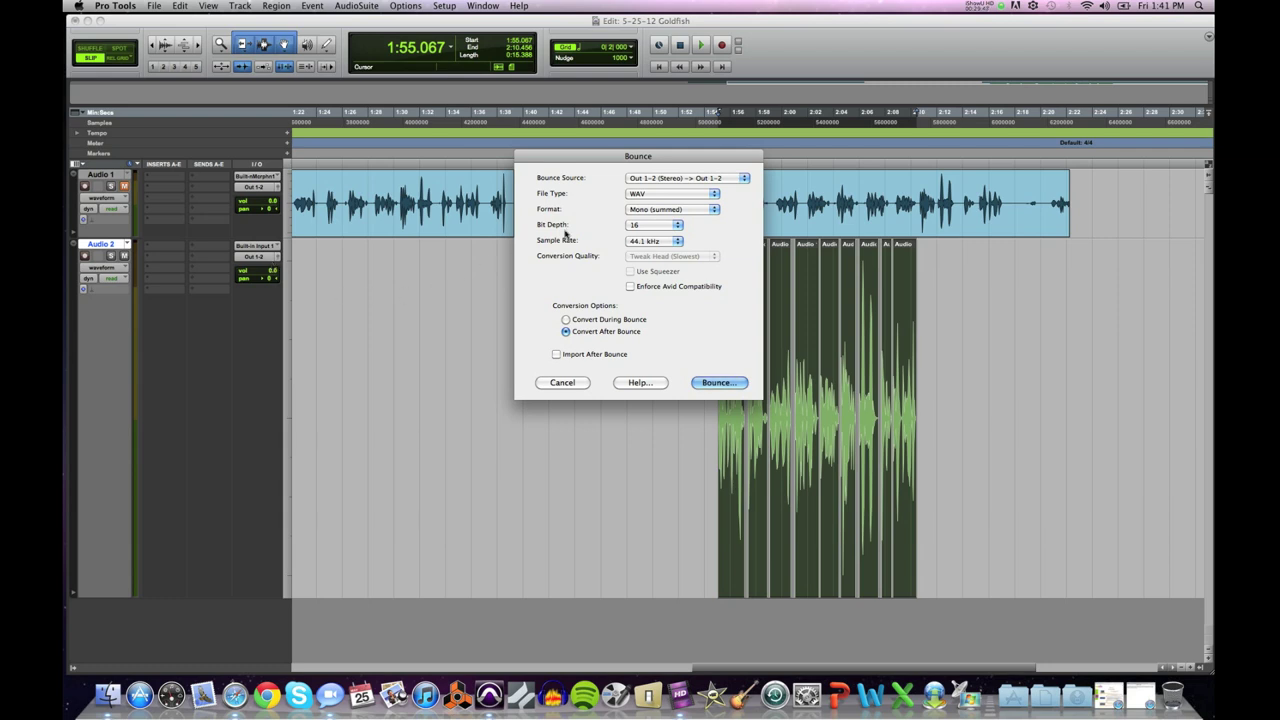
Step: Try MP3 as the bounce file type, then settle back on WAV
click(640, 197)
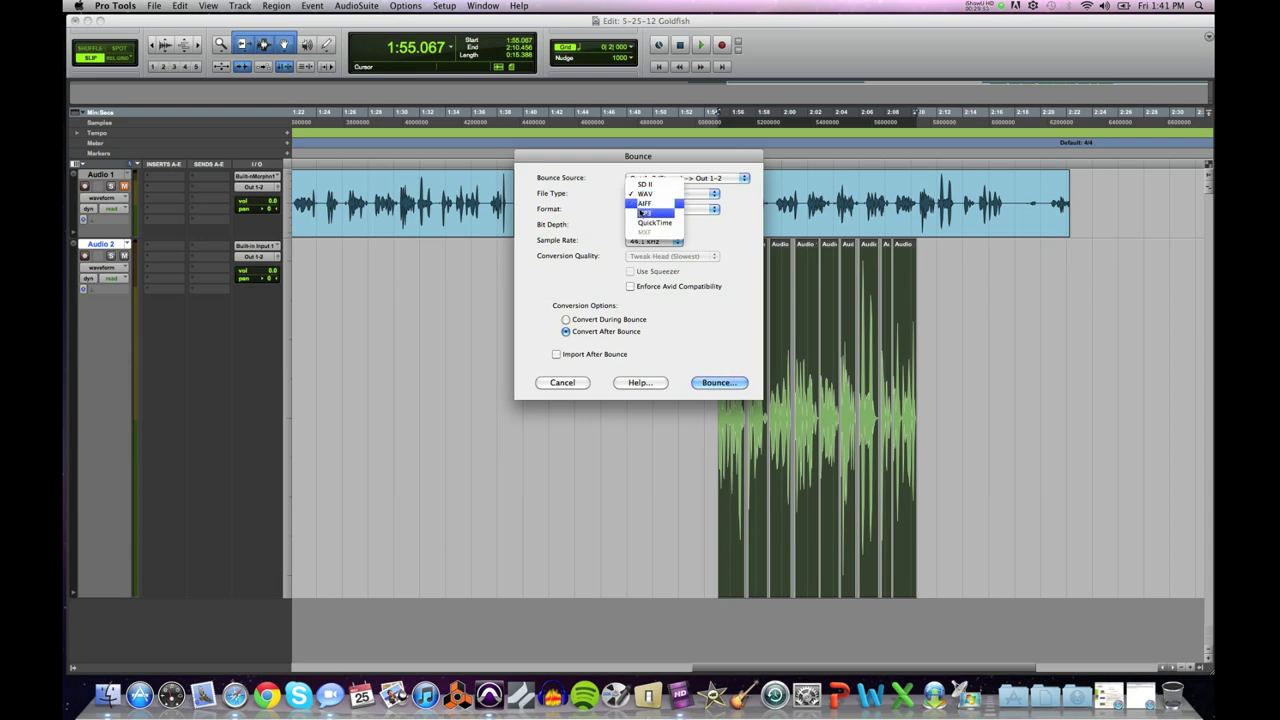
click(640, 219)
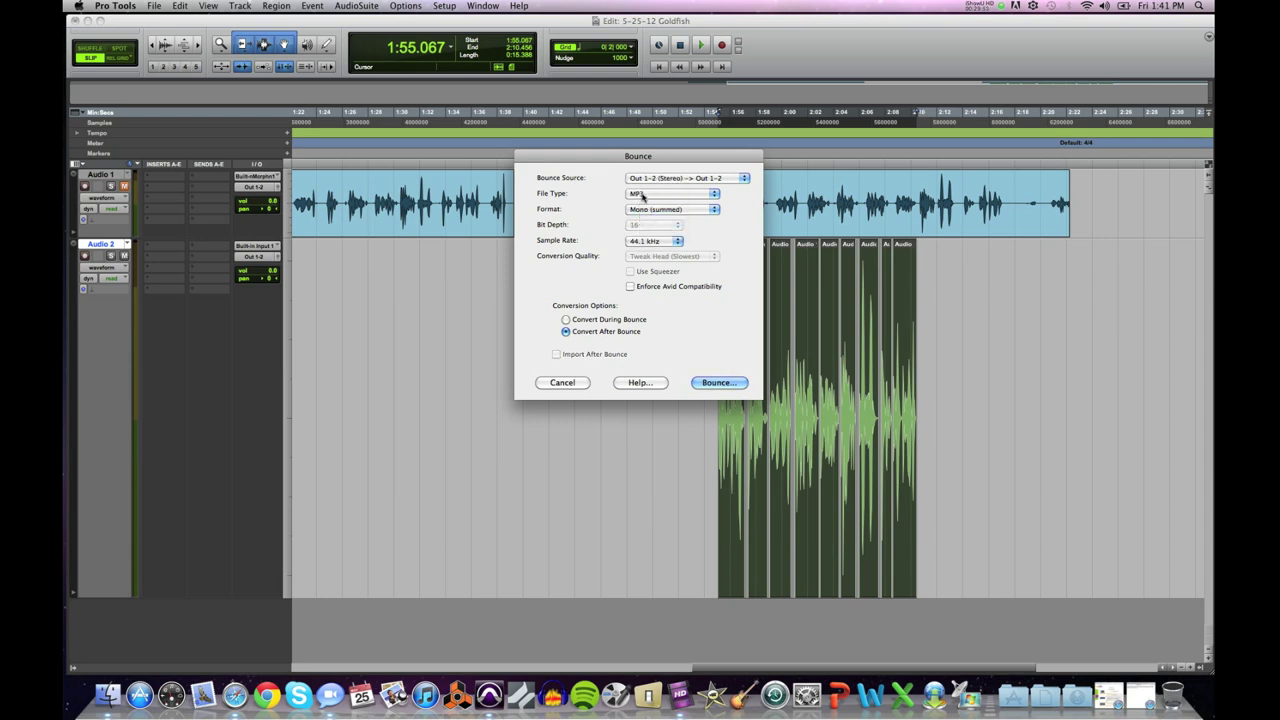
click(642, 197)
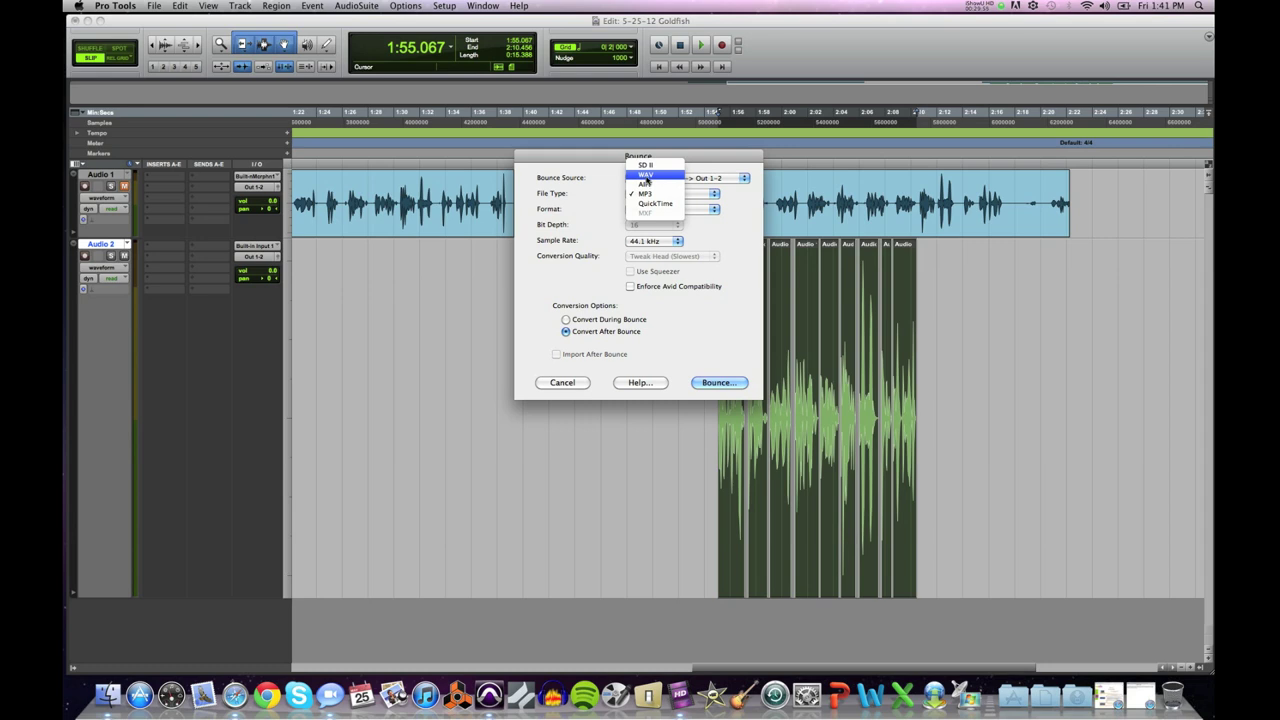
click(646, 176)
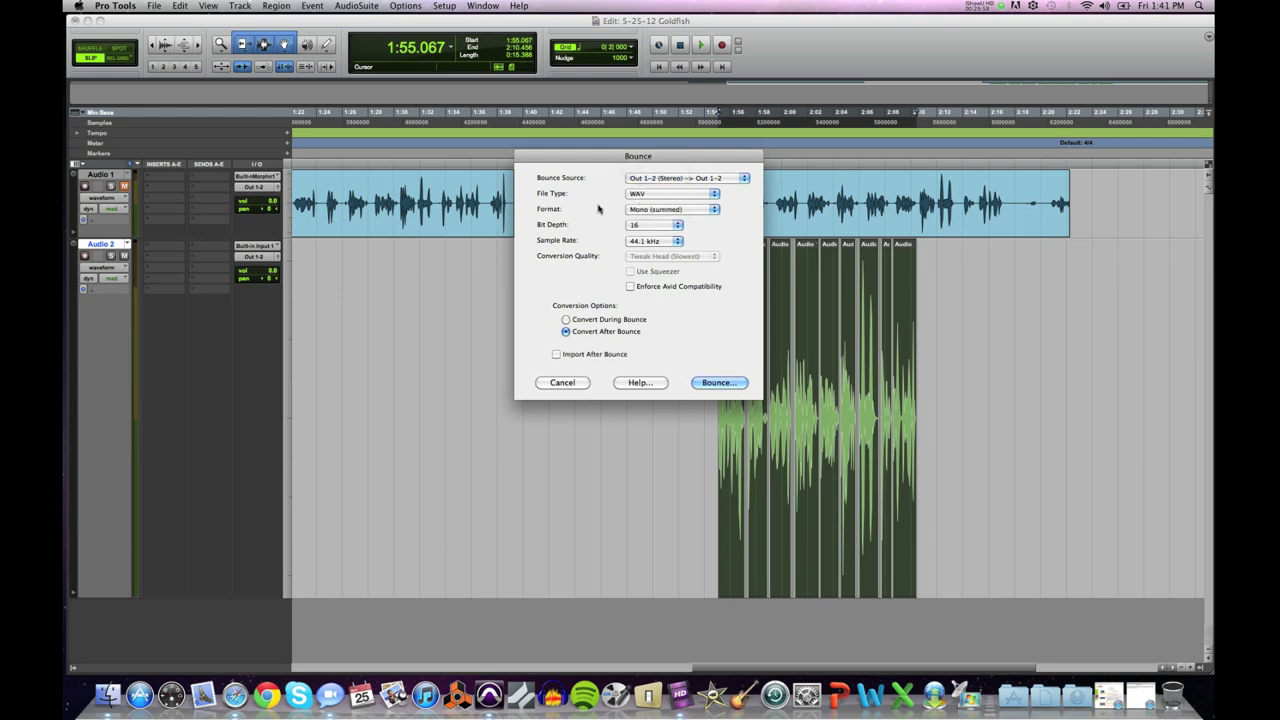
click(640, 194)
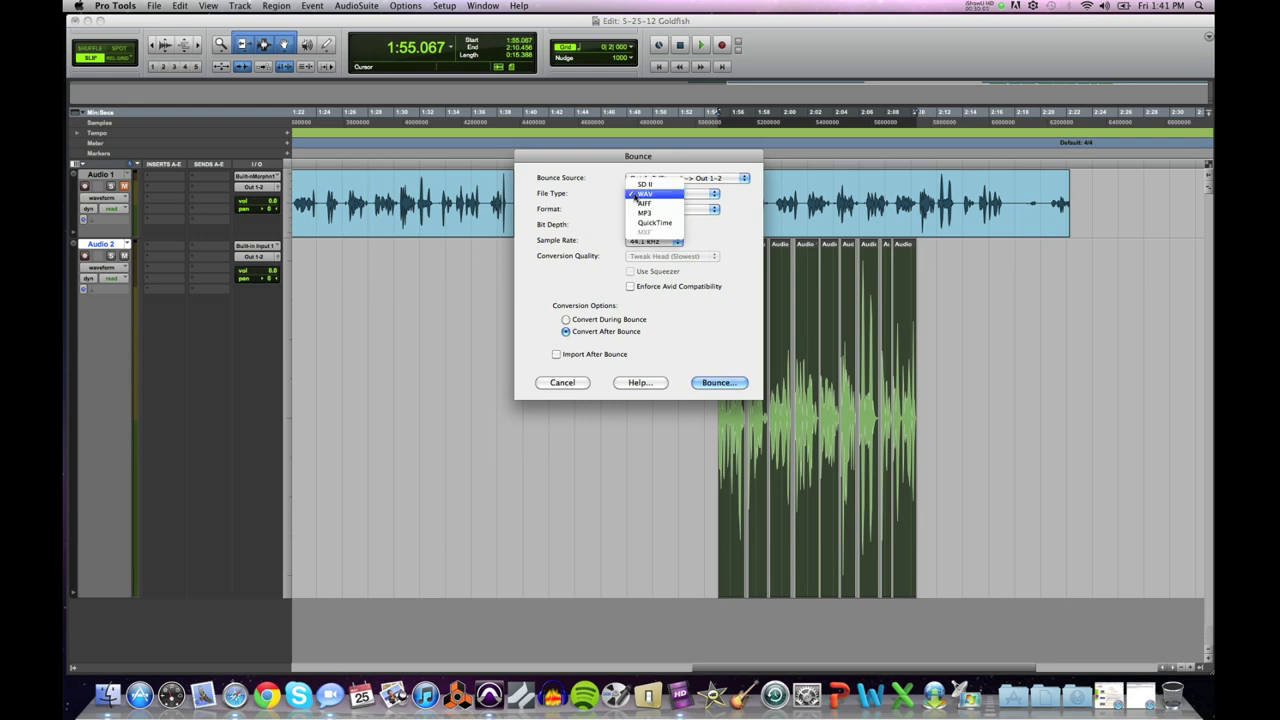
click(639, 213)
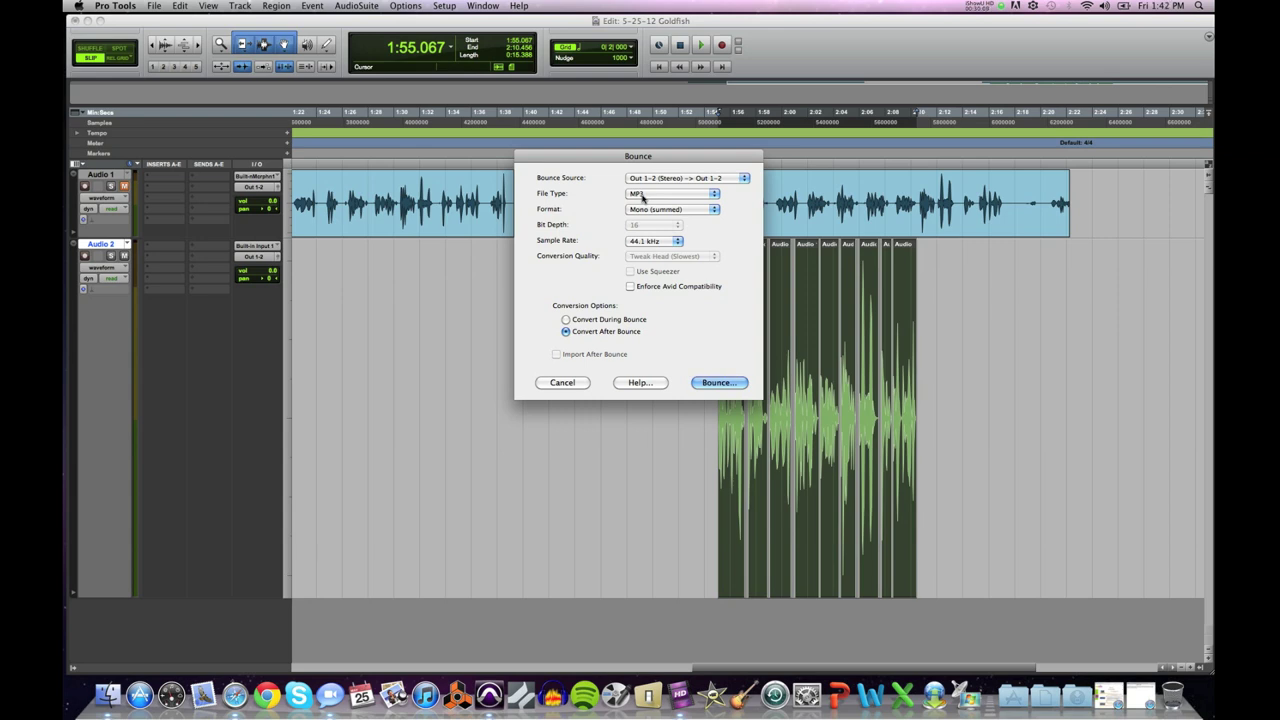
click(642, 195)
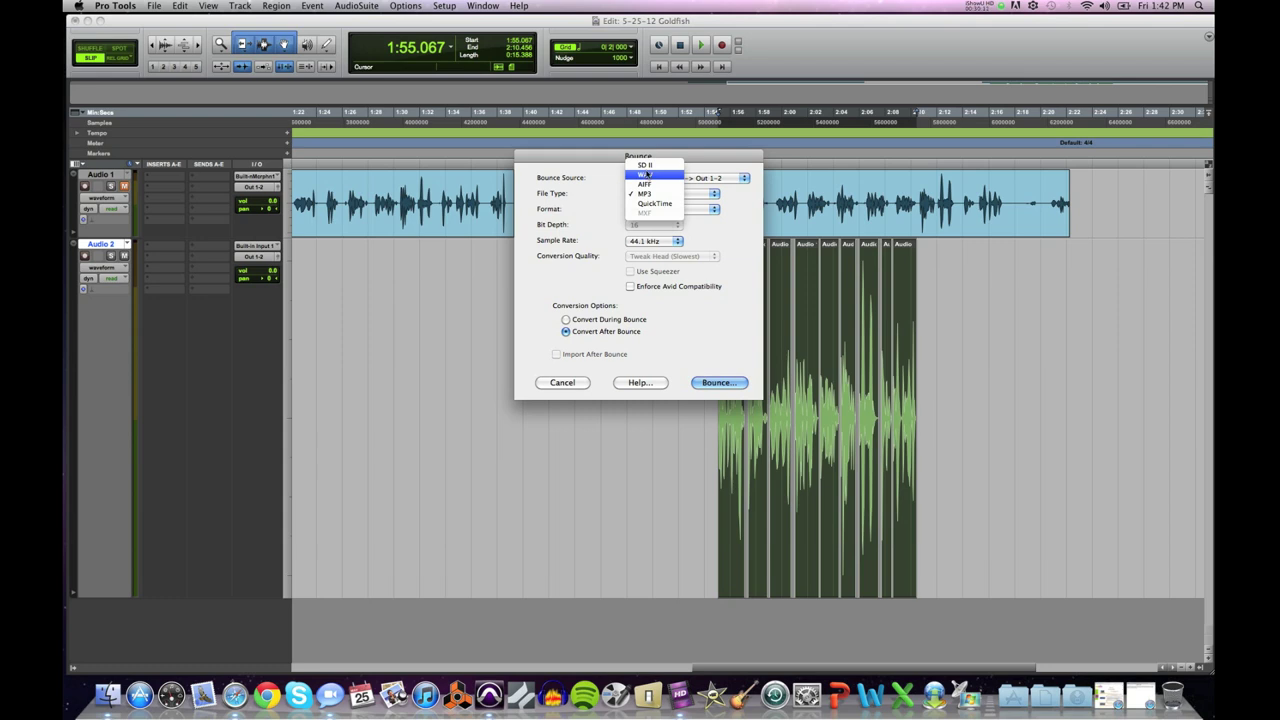
click(647, 175)
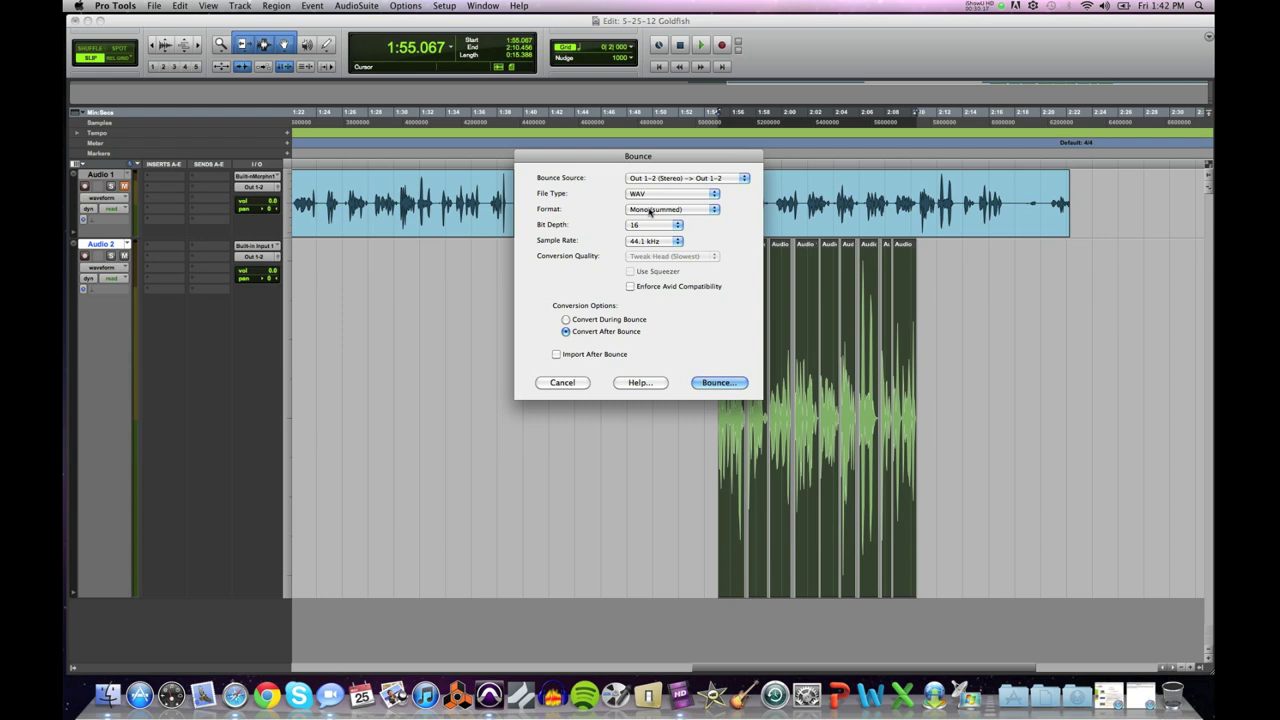
Step: Try Interleaved, keep the Mono (summed) format, and accept the bounce settings
click(649, 211)
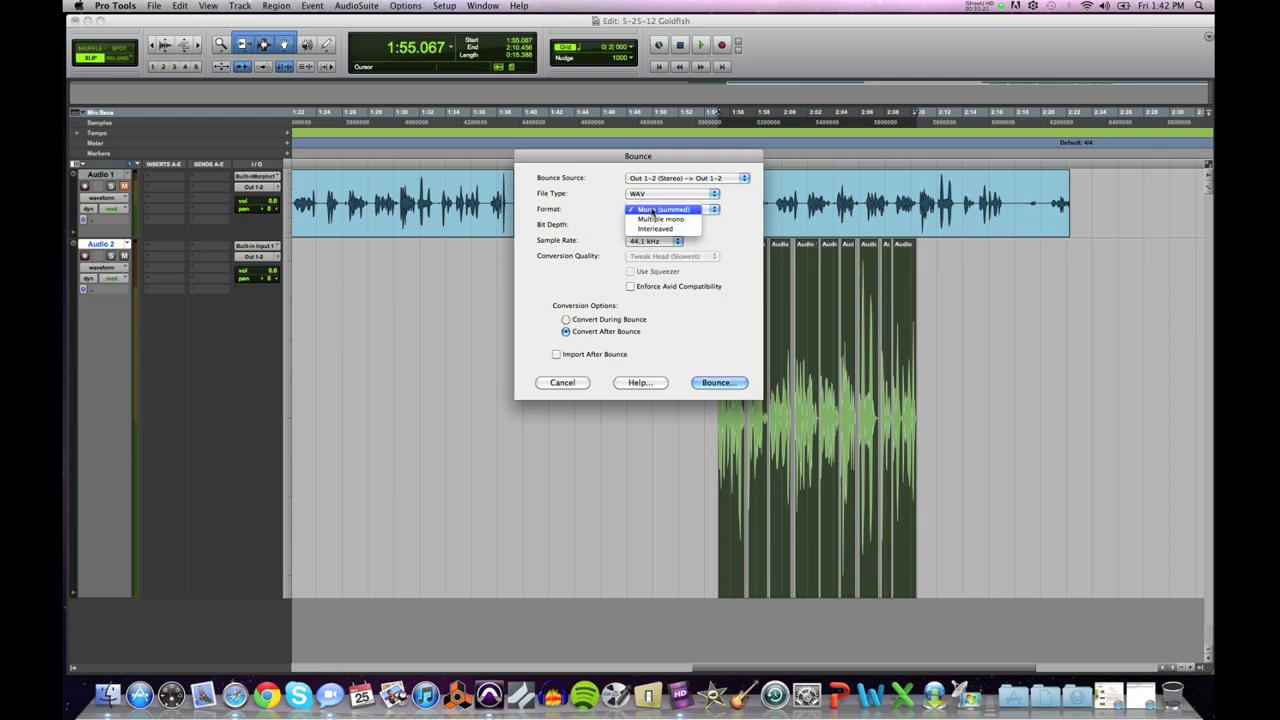
click(651, 211)
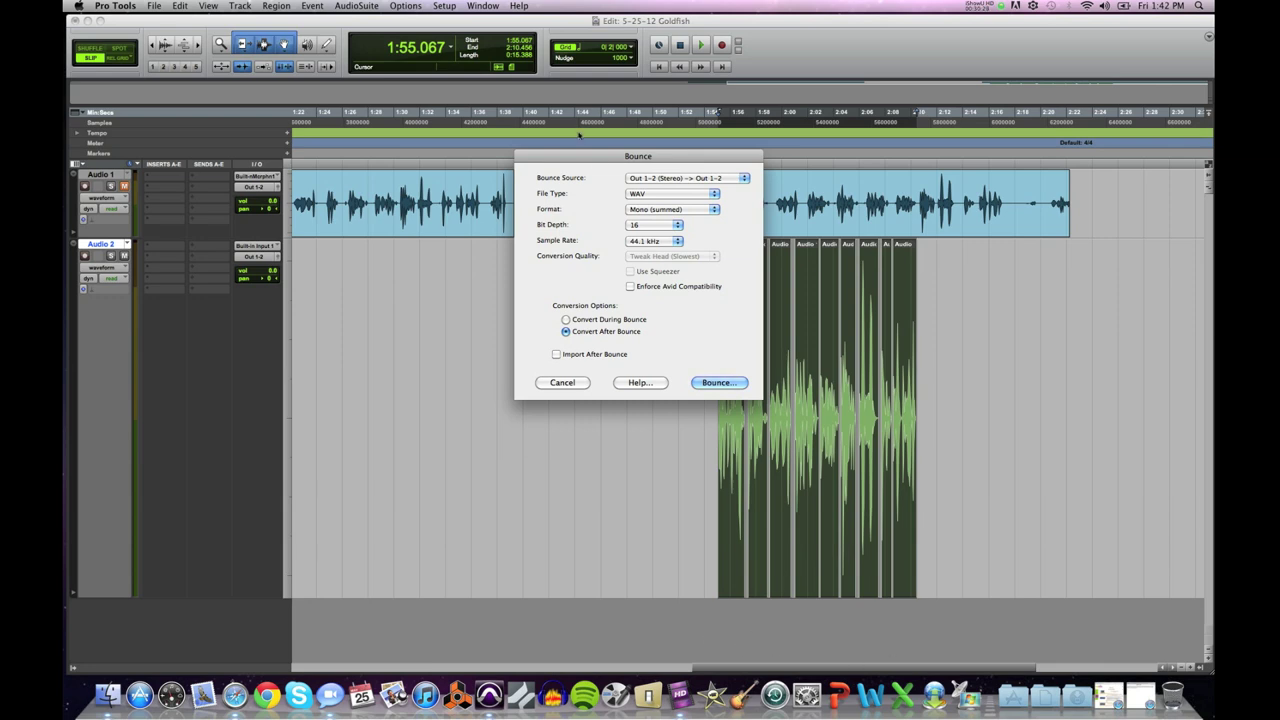
click(671, 210)
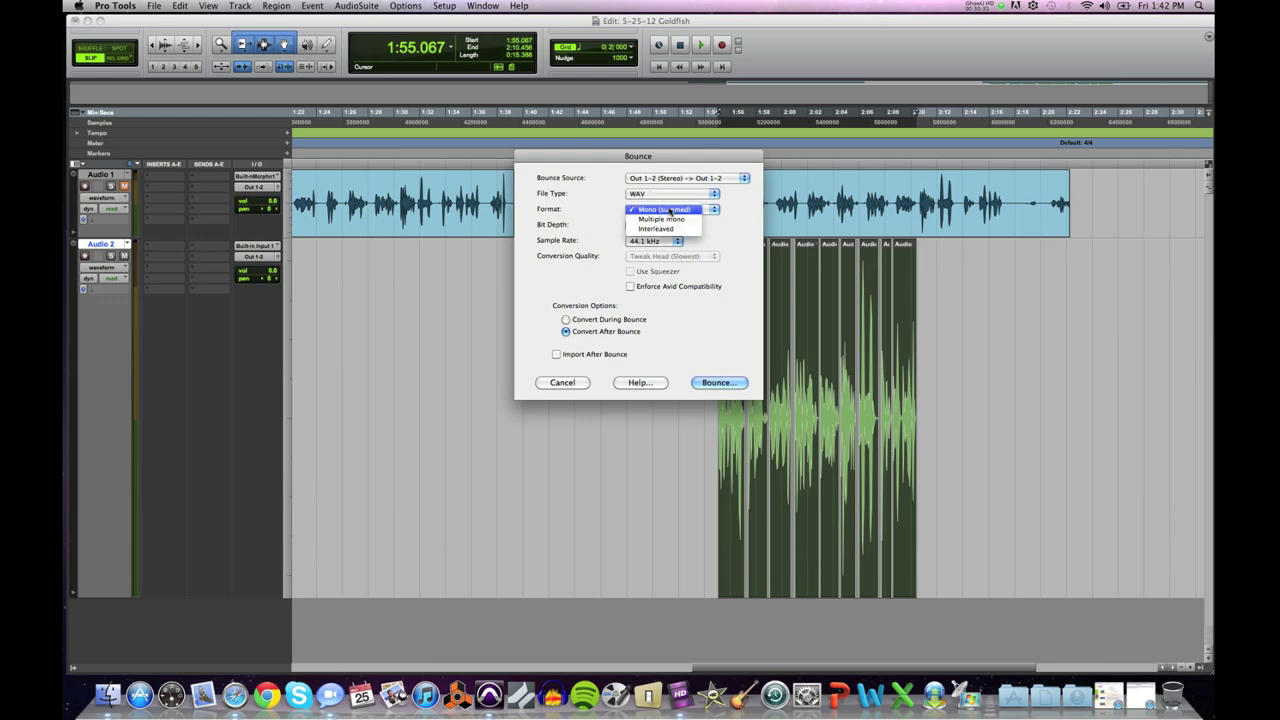
click(660, 228)
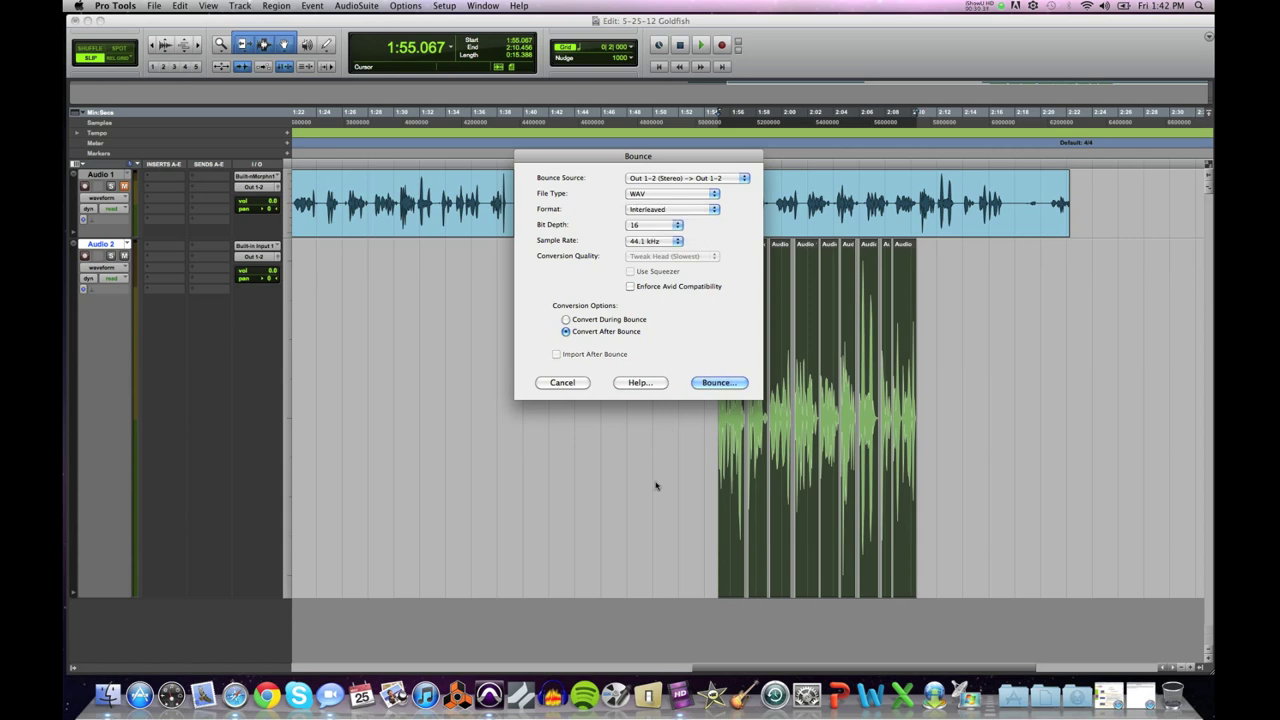
click(666, 210)
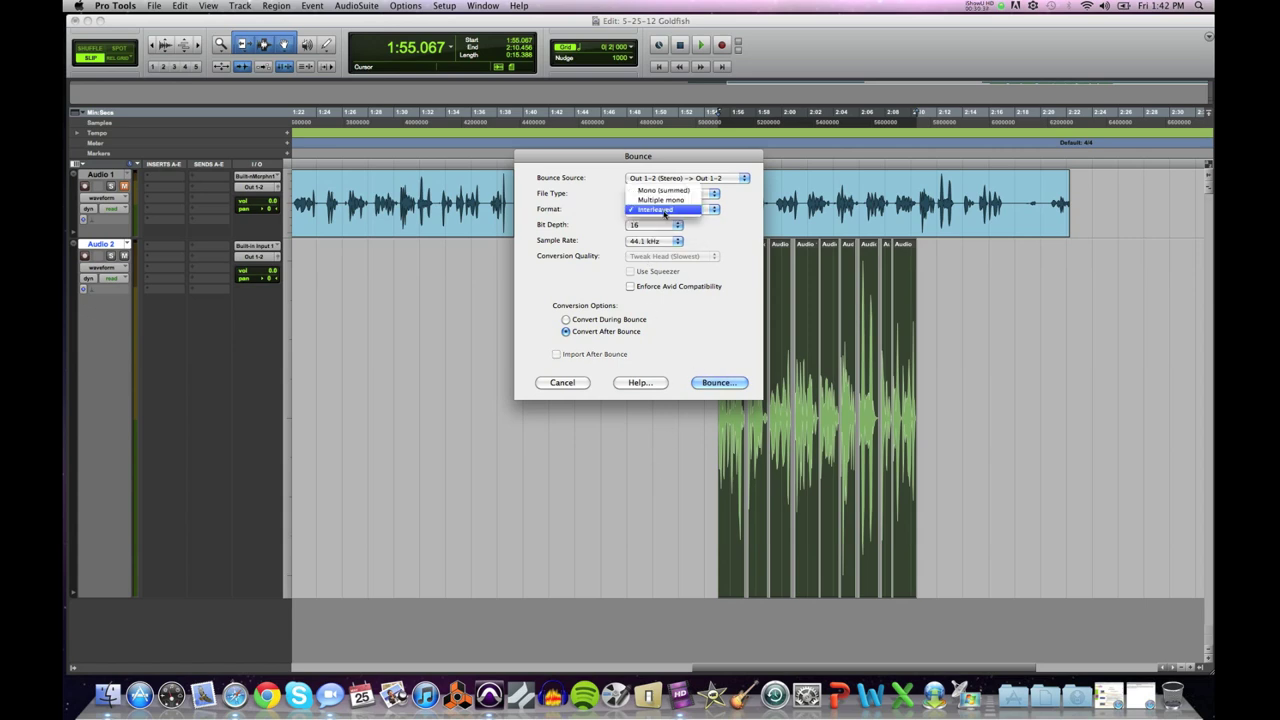
click(662, 190)
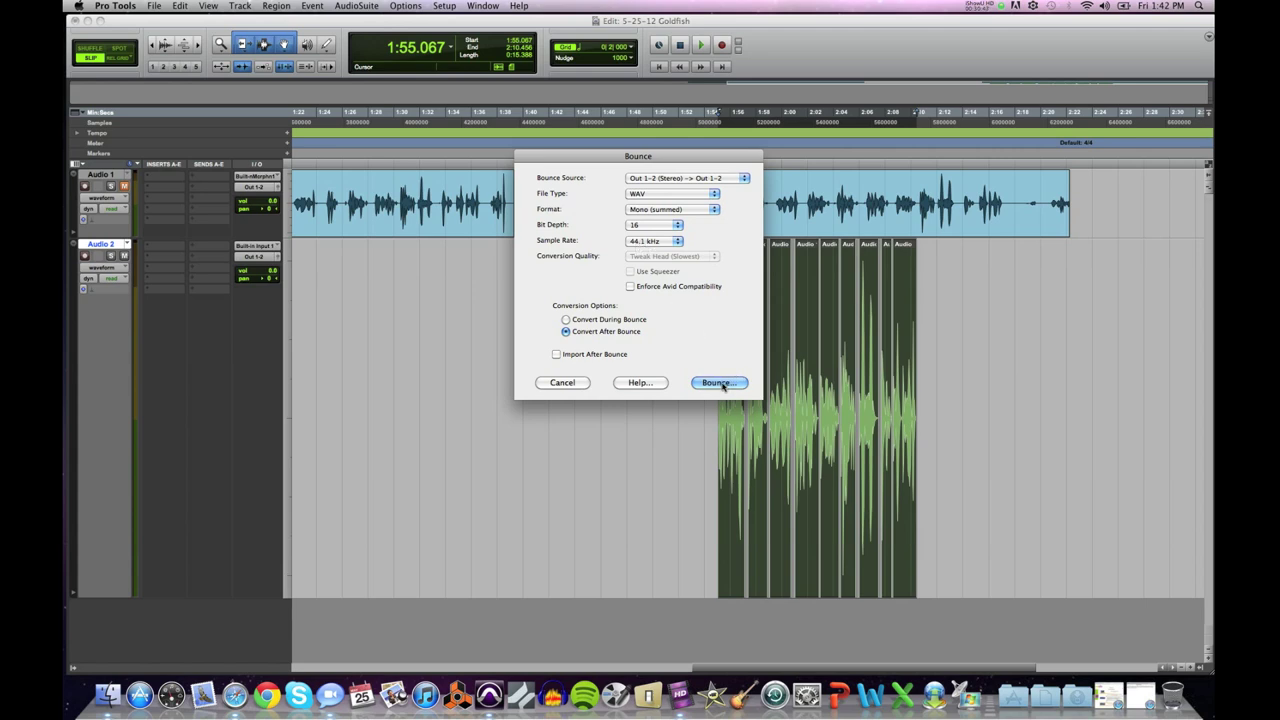
click(720, 383)
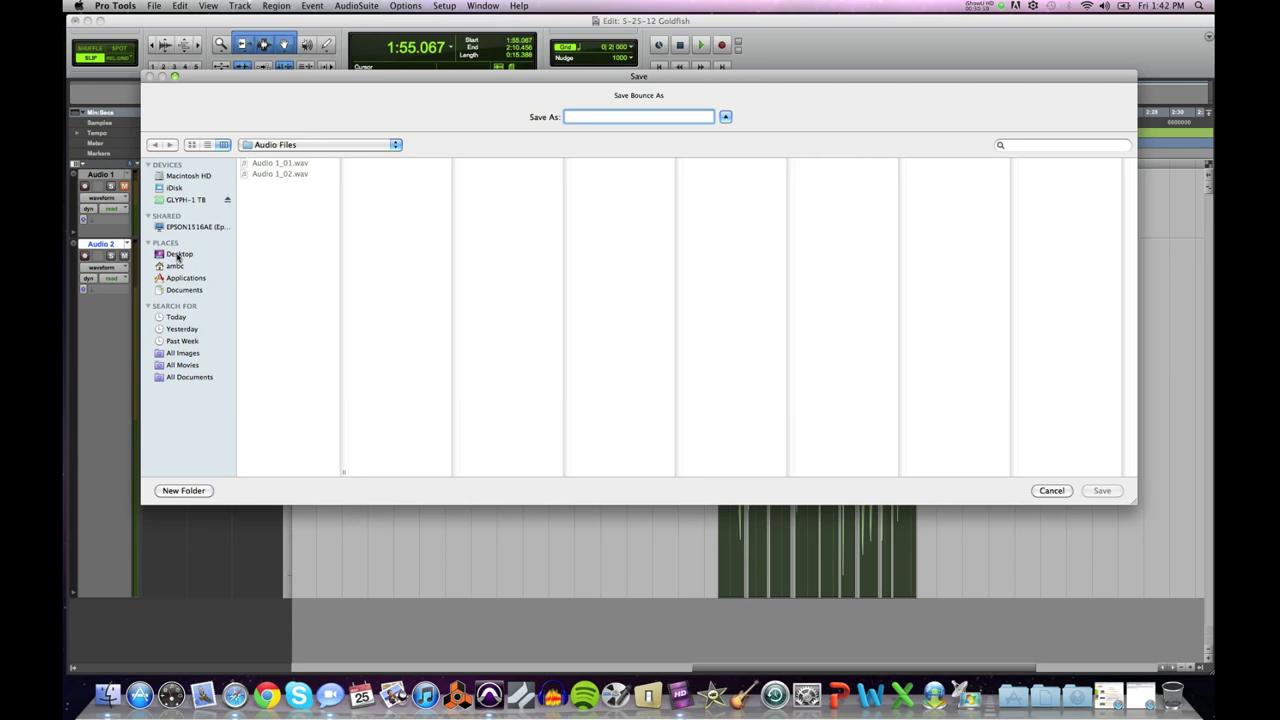
Step: Save the bounce on the Desktop as '5-25-12 Goldfish for client' and let it finish
click(178, 256)
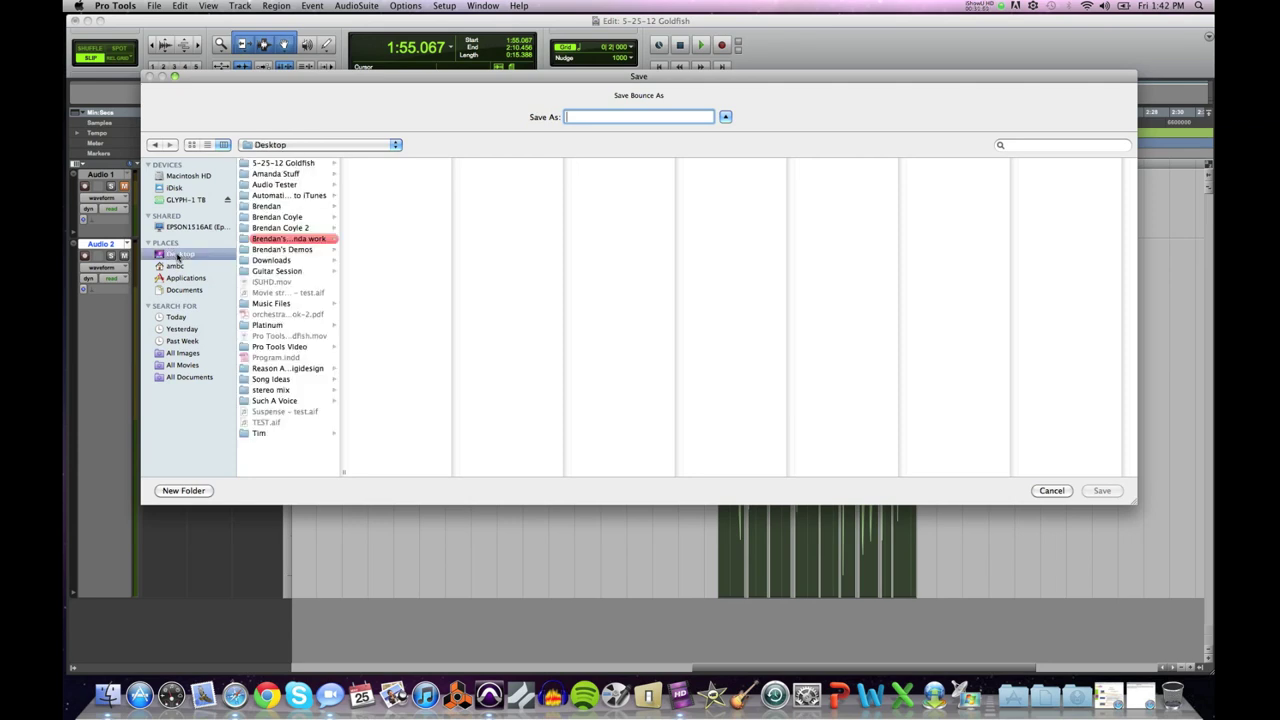
click(600, 117)
click(1154, 7)
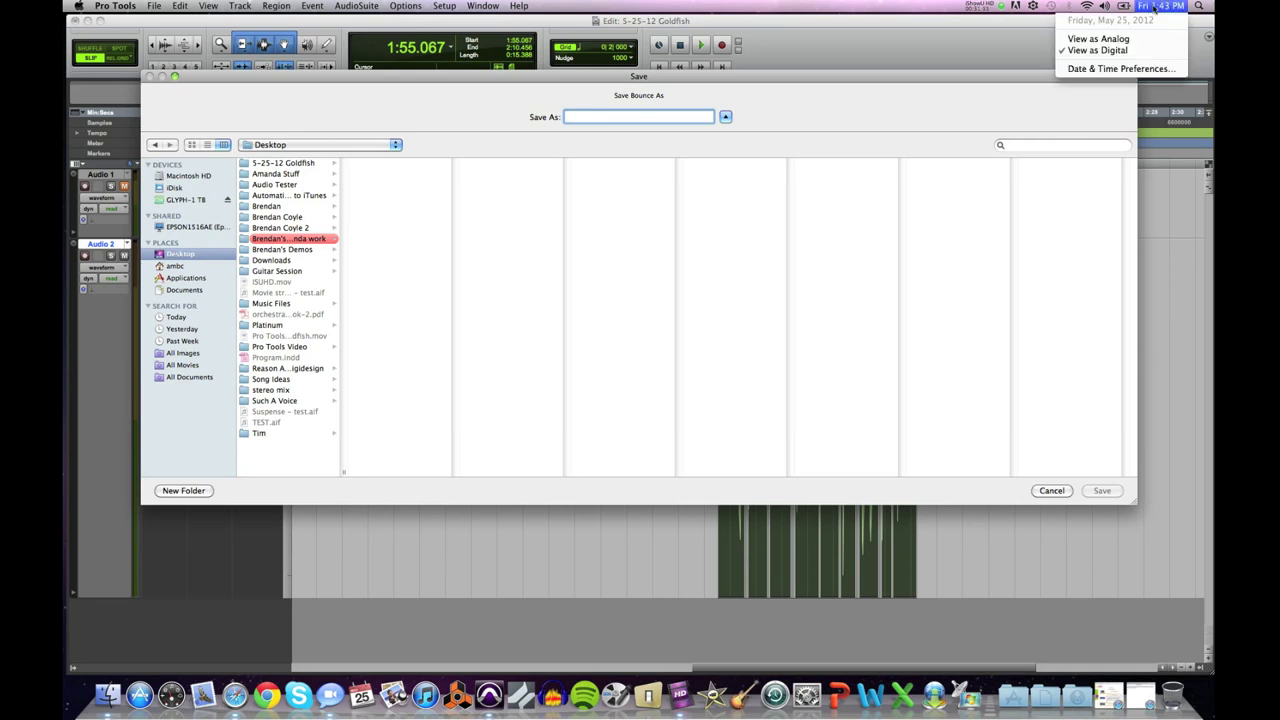
click(1154, 7)
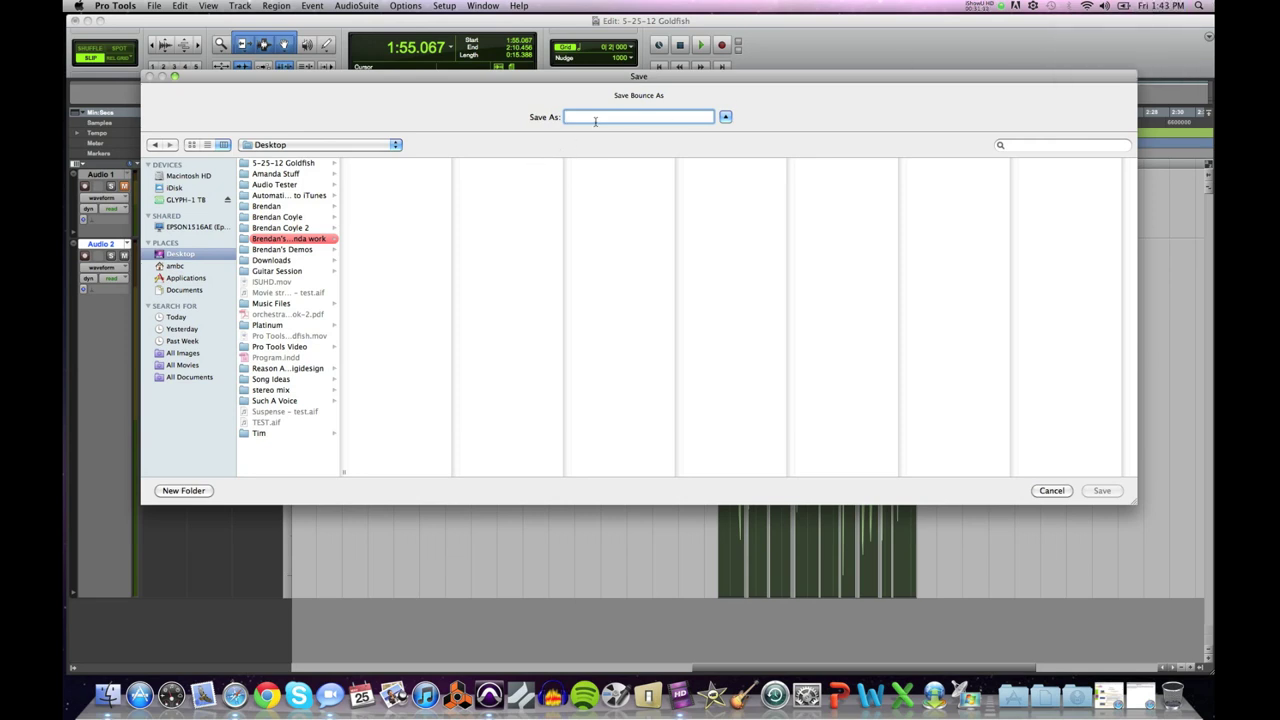
text(5-25-12 Goldfish for client)
click(1101, 491)
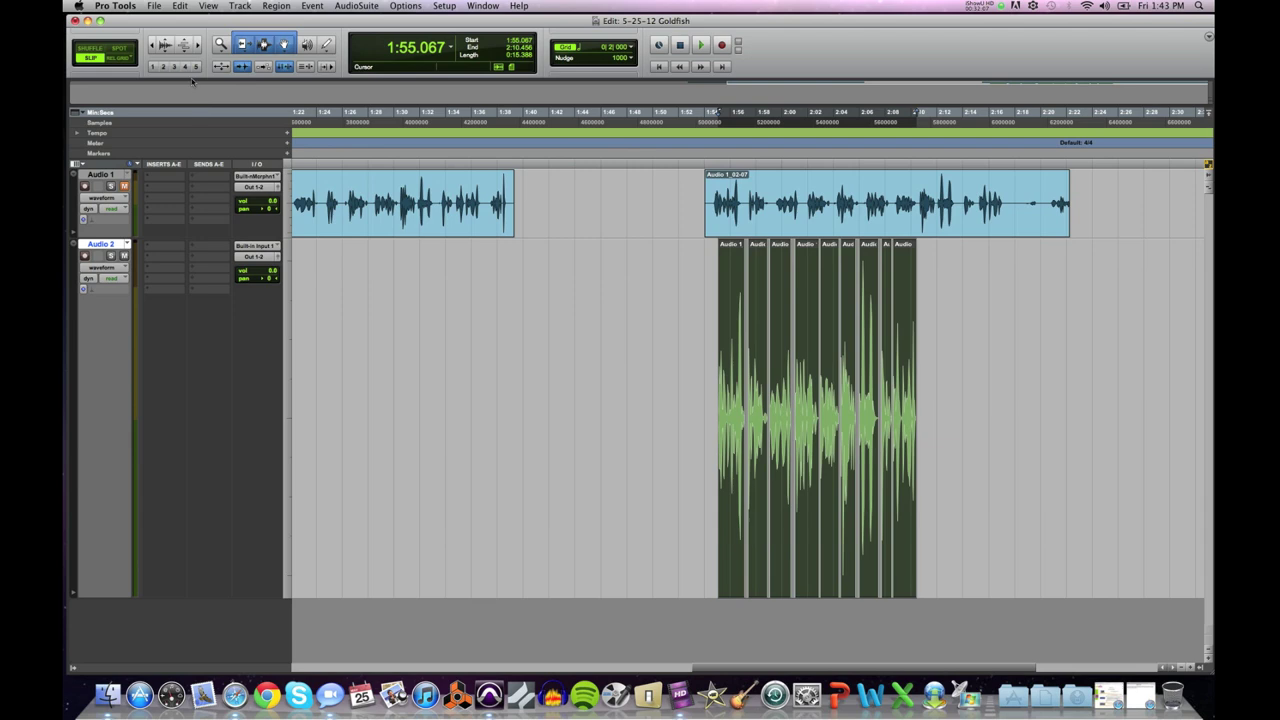
Step: Save and close the Goldfish session, then move the 5-25-12 Goldfish folder to mid-desktop
click(155, 6)
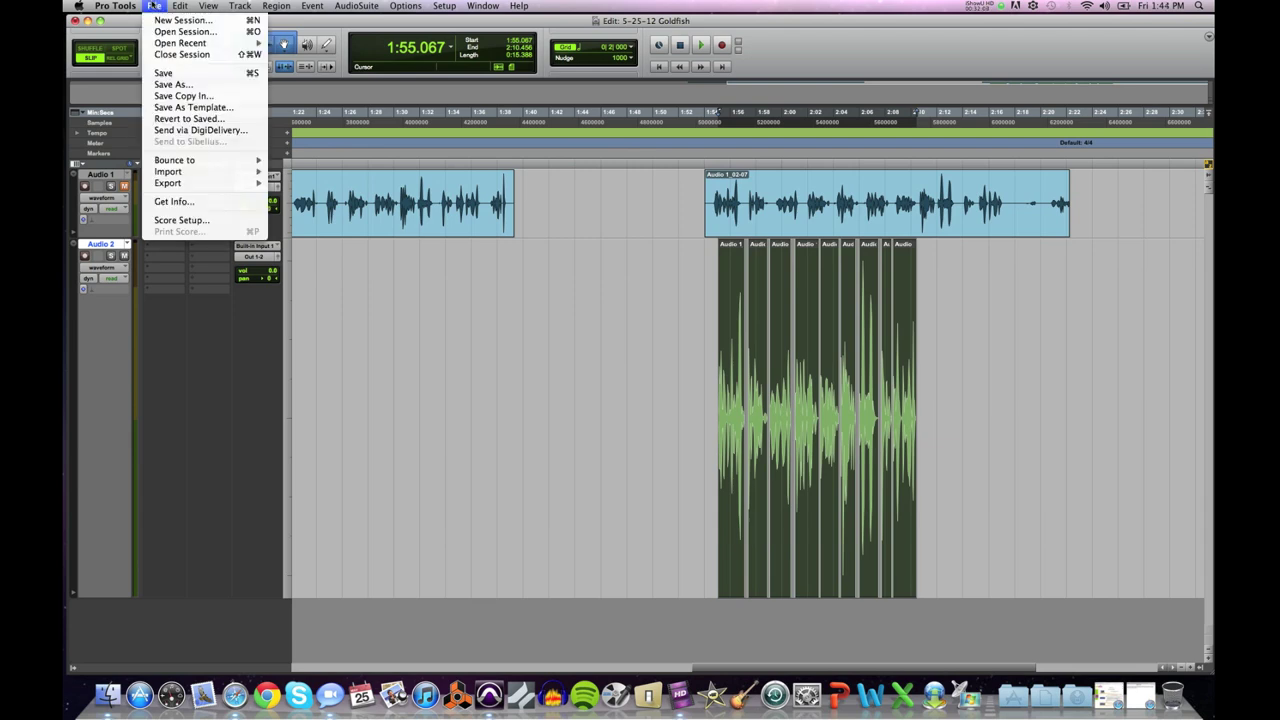
click(162, 76)
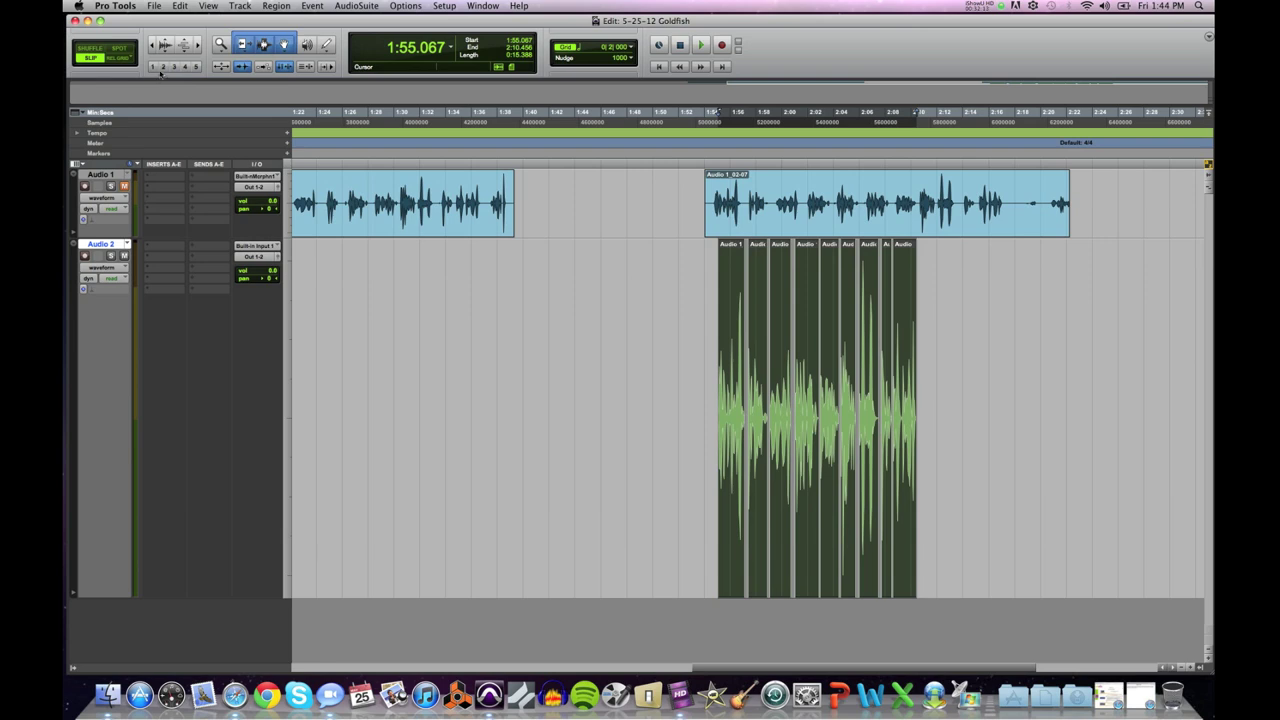
click(155, 6)
click(165, 55)
drag(1191, 51, 587, 360)
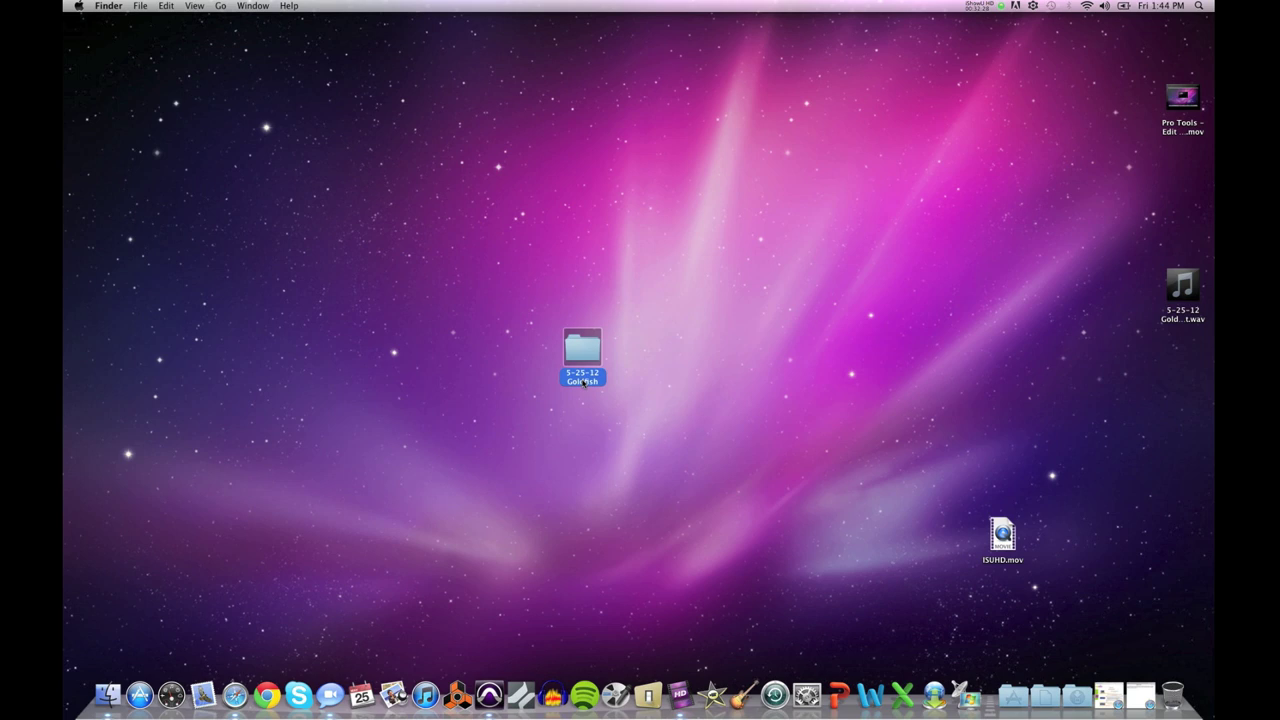
Step: Open the 5-25-12 Goldfish folder without renaming it and widen its listing column
click(583, 381)
click(578, 393)
double_click(581, 351)
drag(766, 362, 866, 368)
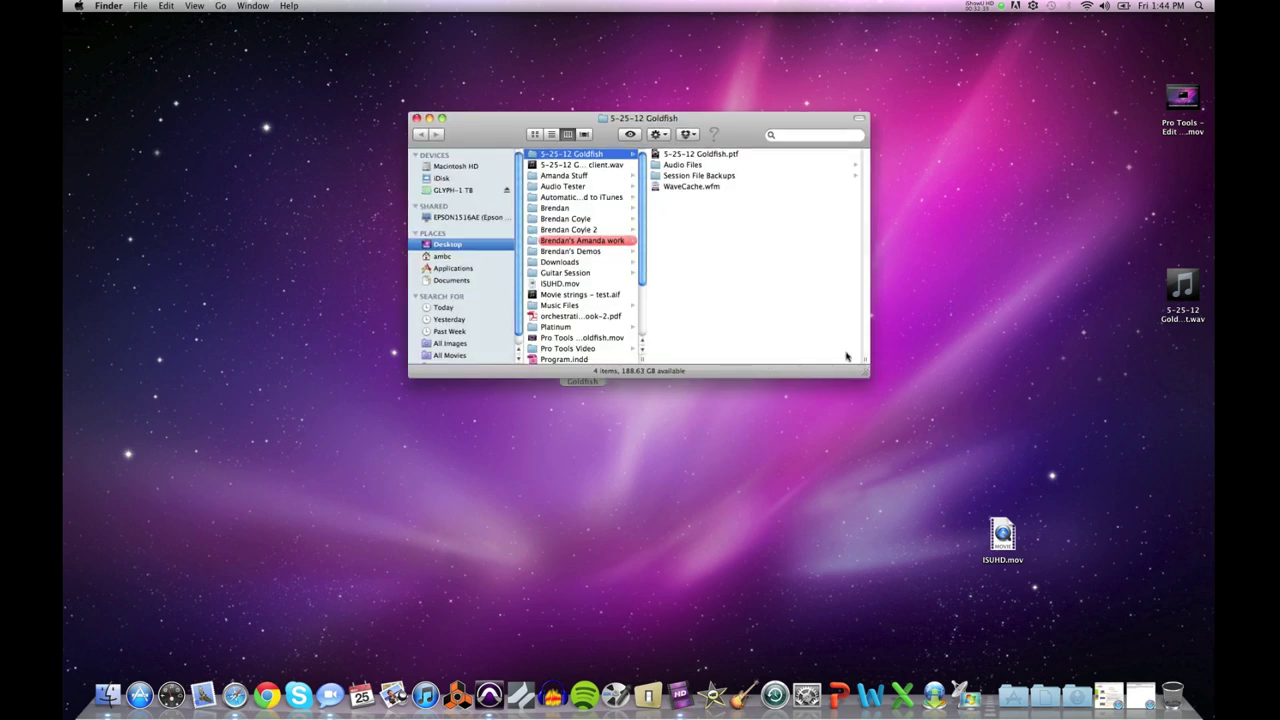
Step: Compare the 5-25-12 Goldfish.ptf details with the two WAV recordings in Audio Files
click(670, 156)
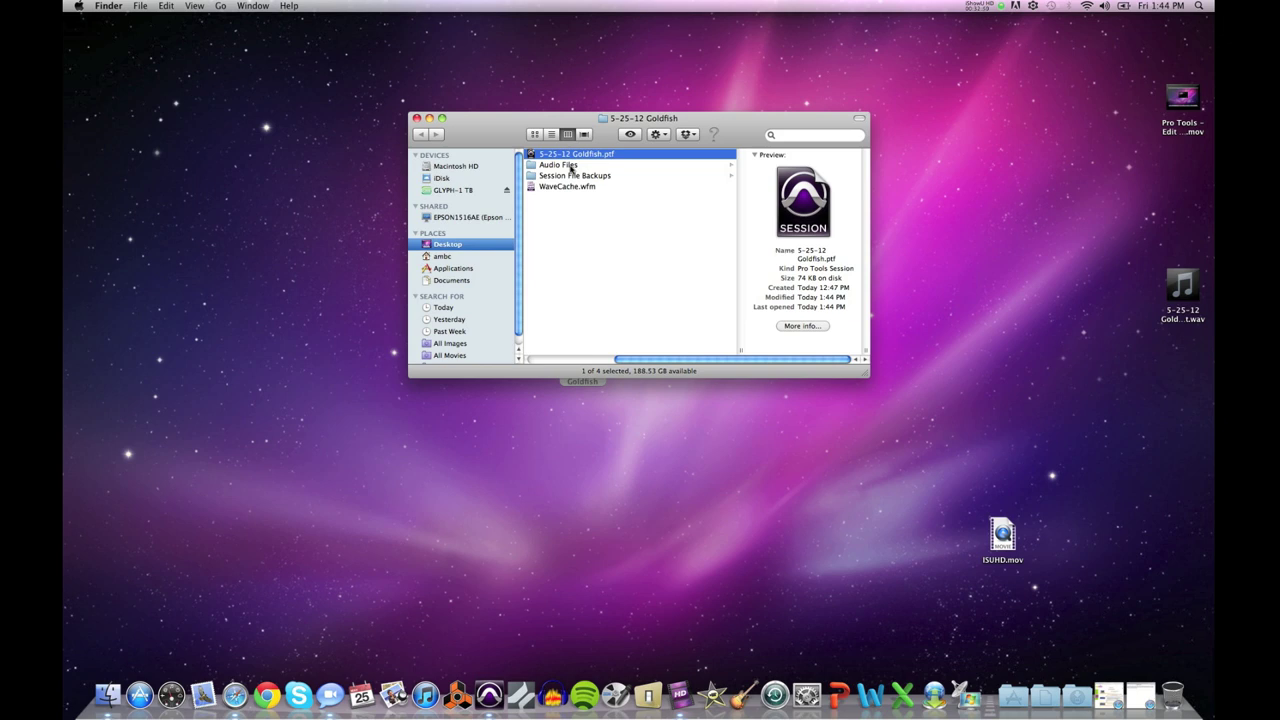
click(565, 165)
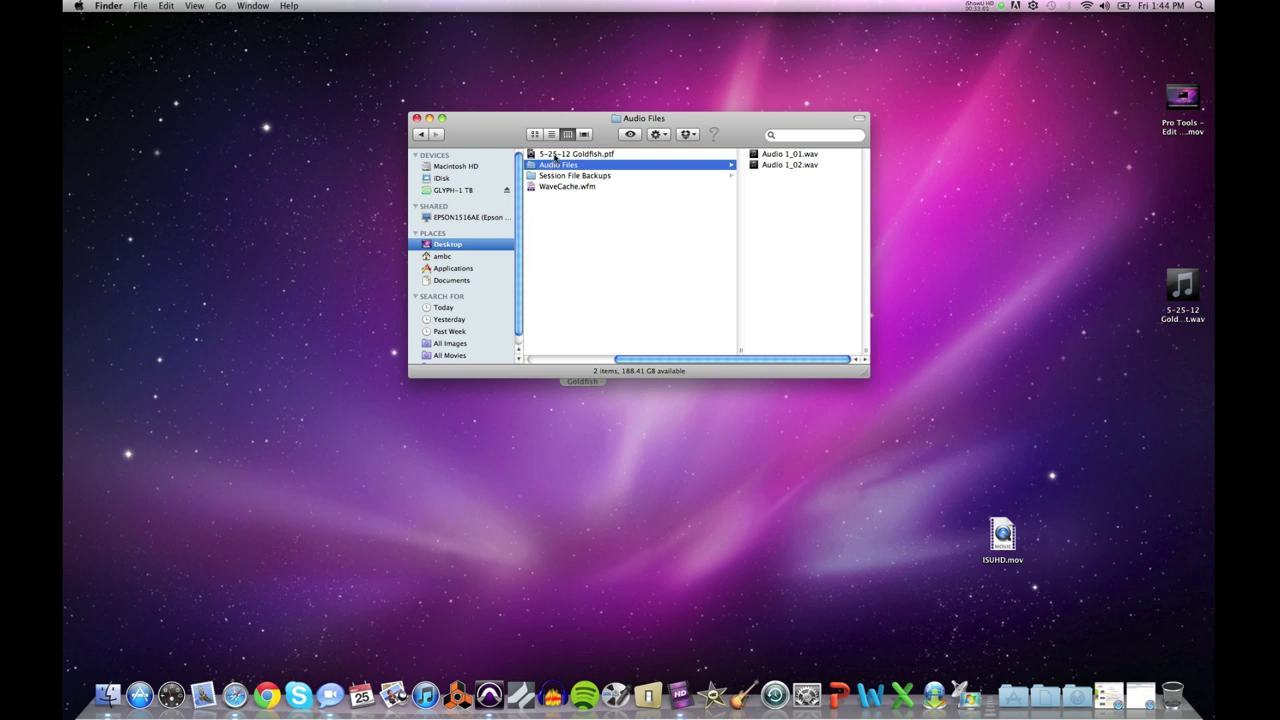
click(555, 156)
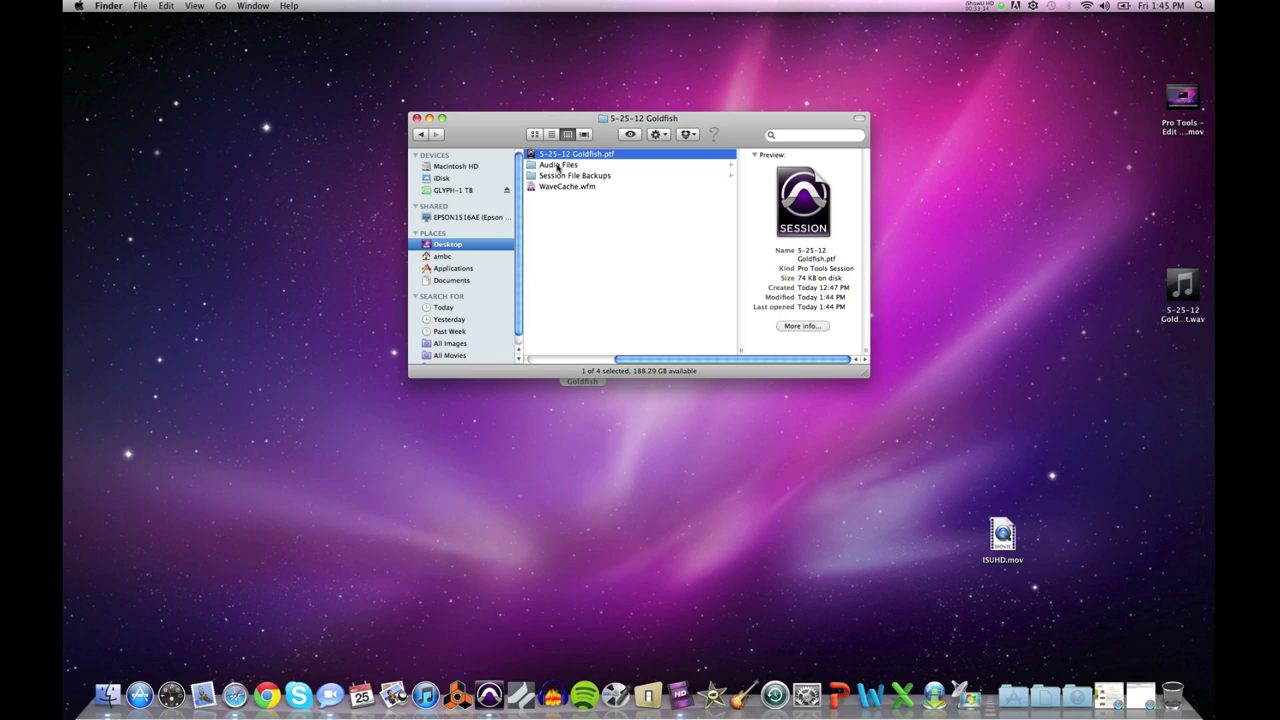
click(559, 166)
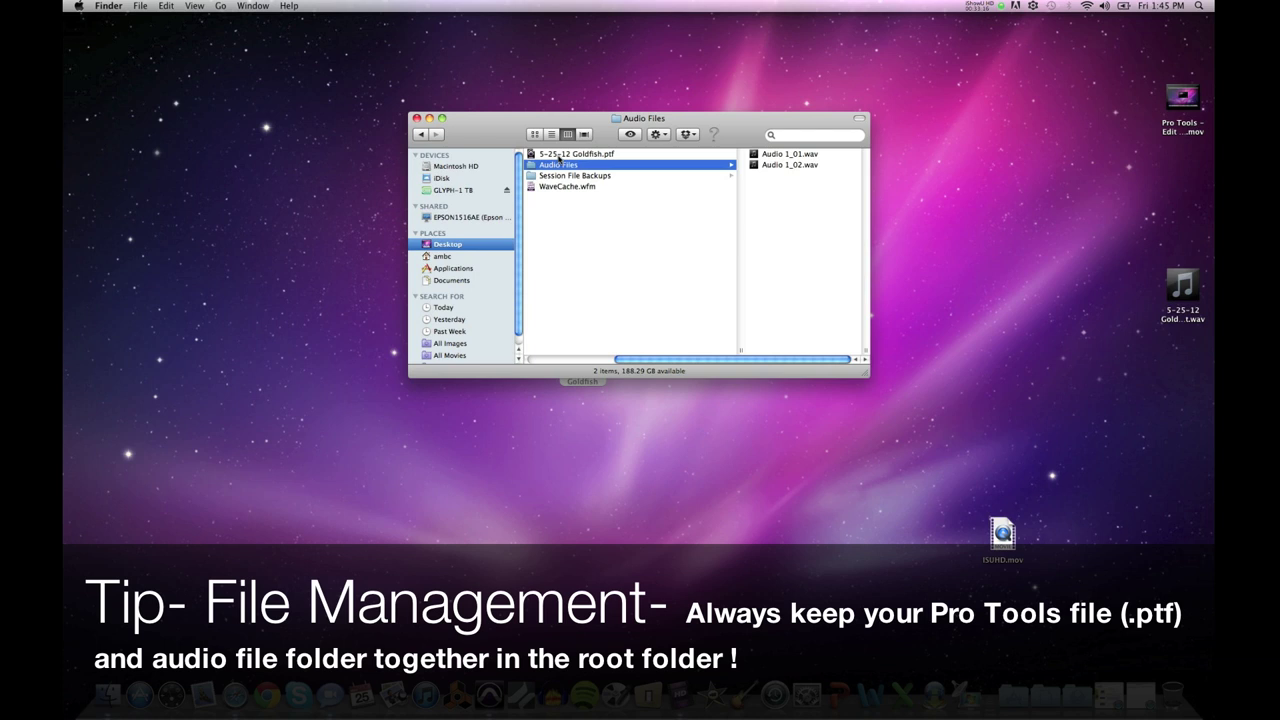
click(558, 155)
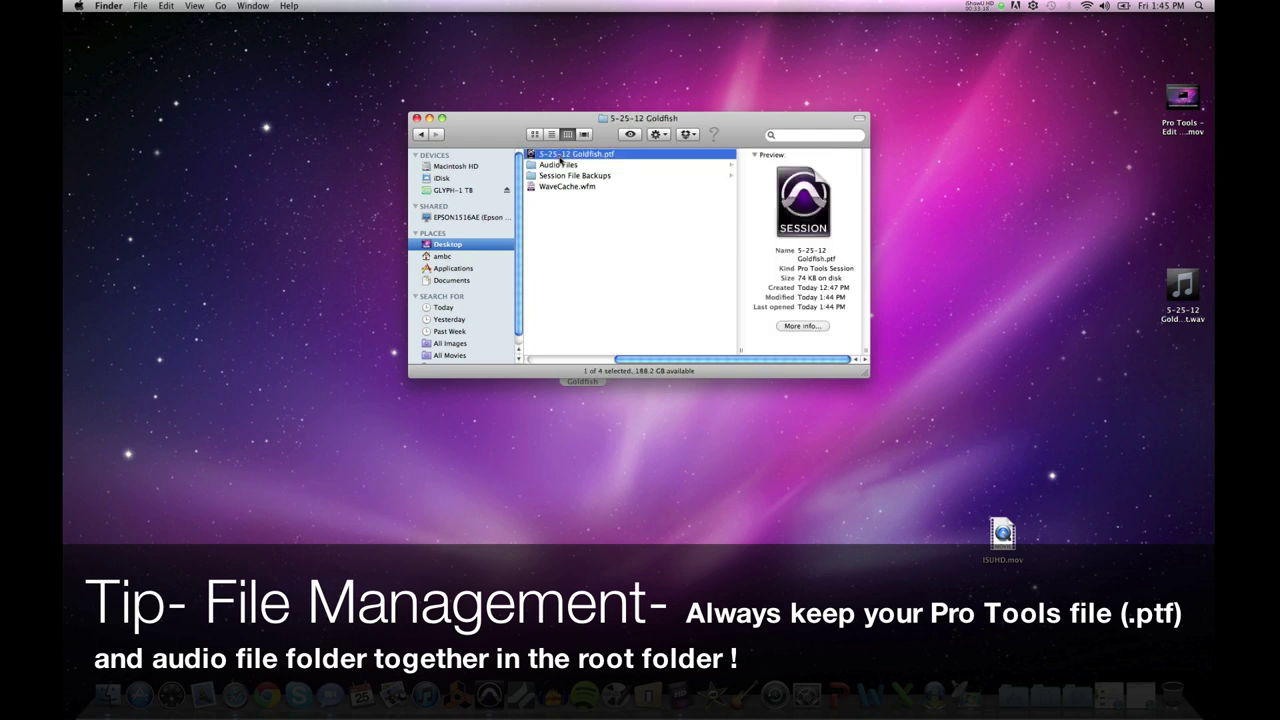
click(548, 168)
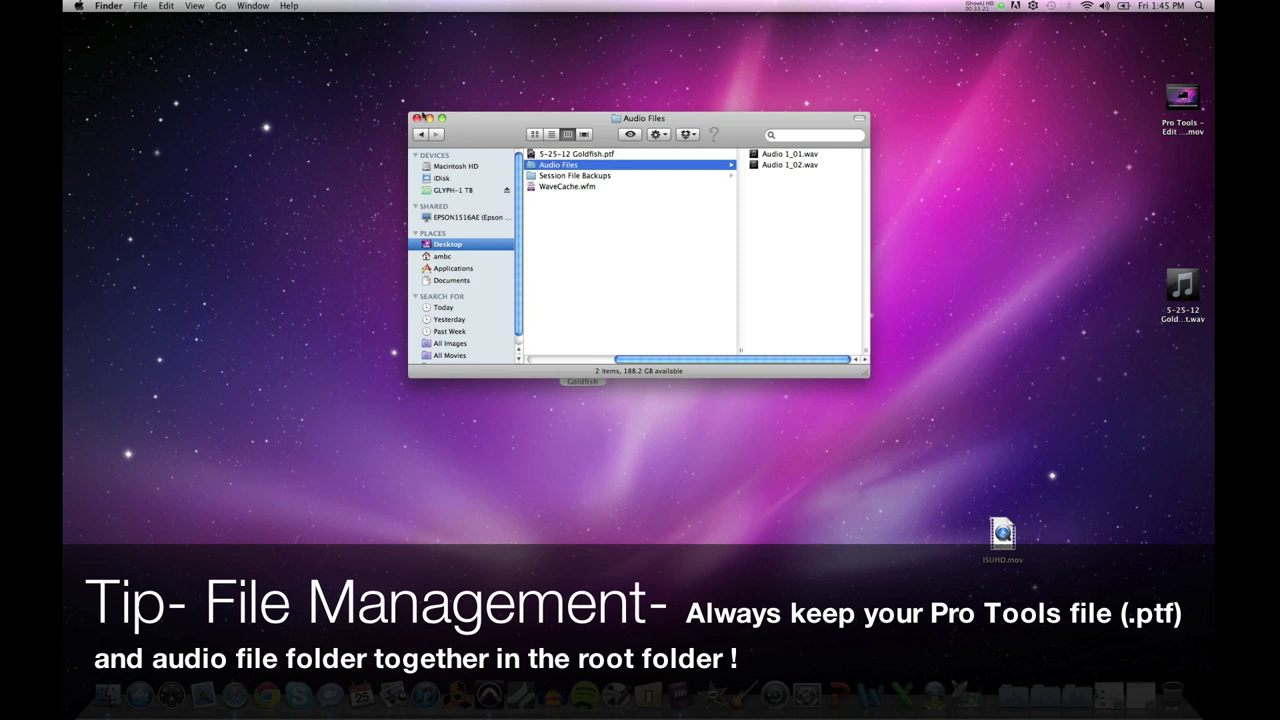
Step: Close and reopen the session folder, then list the ten Session File Backups
click(416, 118)
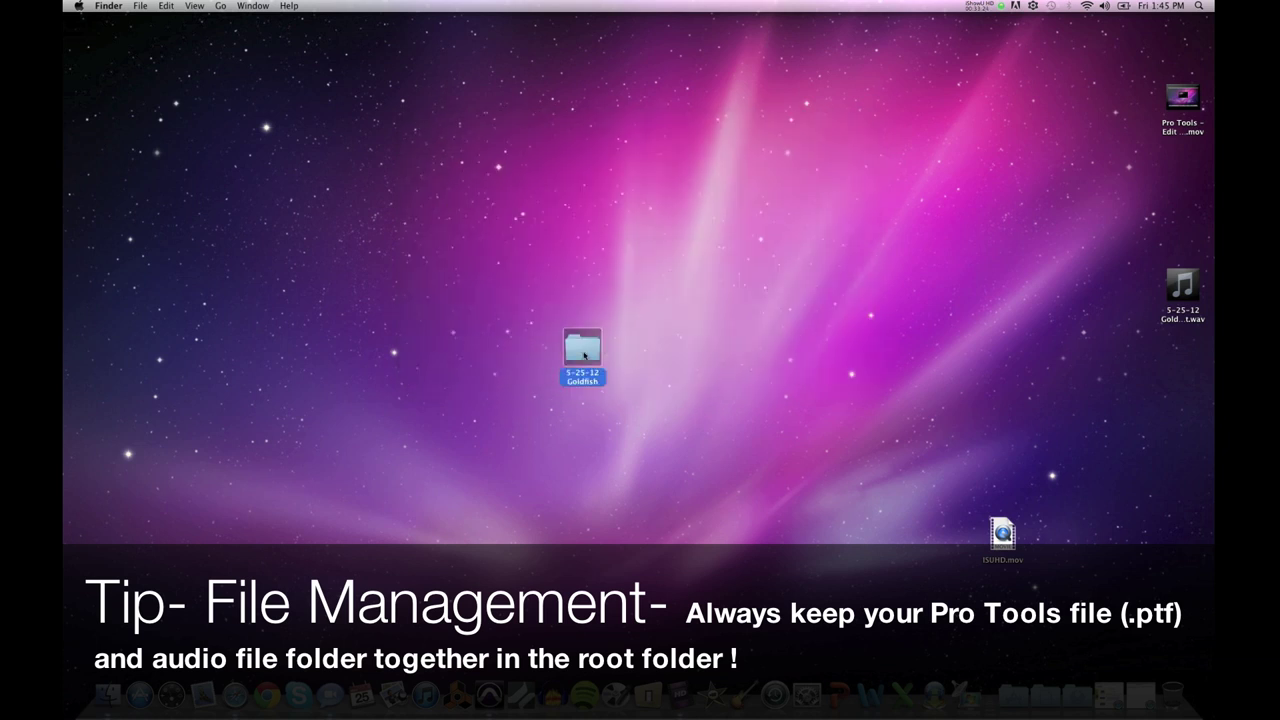
double_click(584, 355)
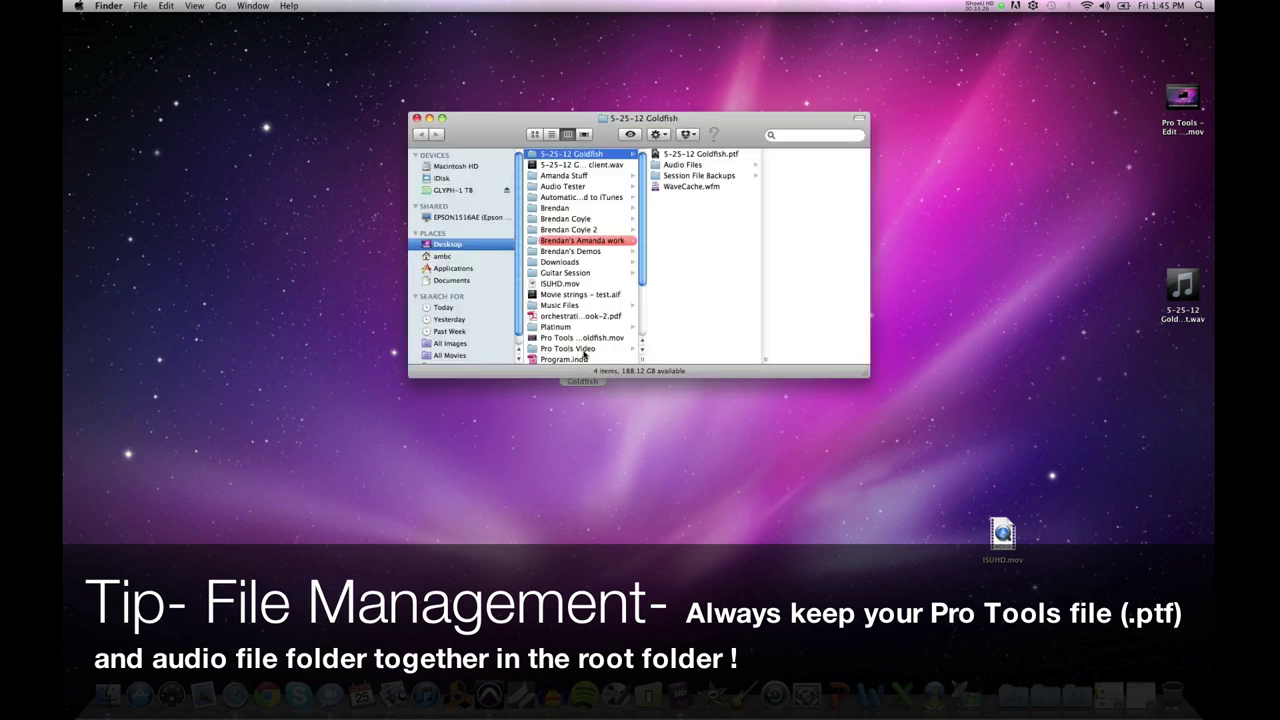
click(417, 119)
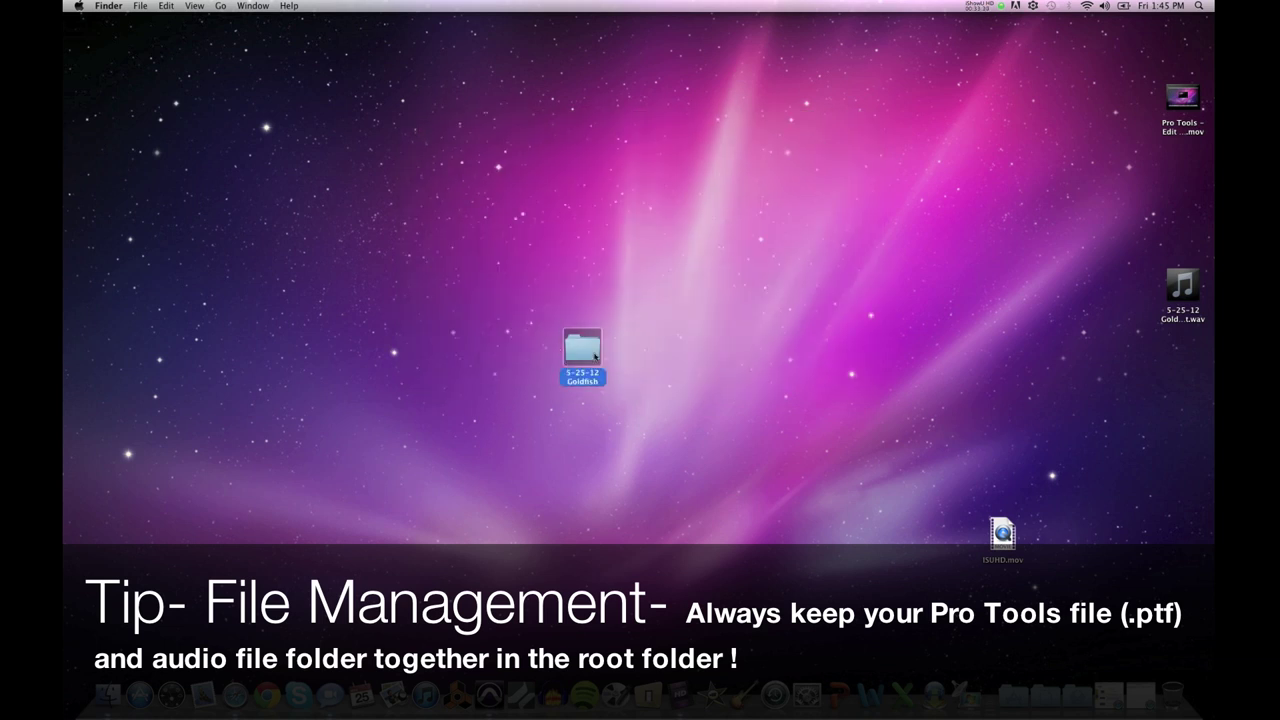
double_click(584, 358)
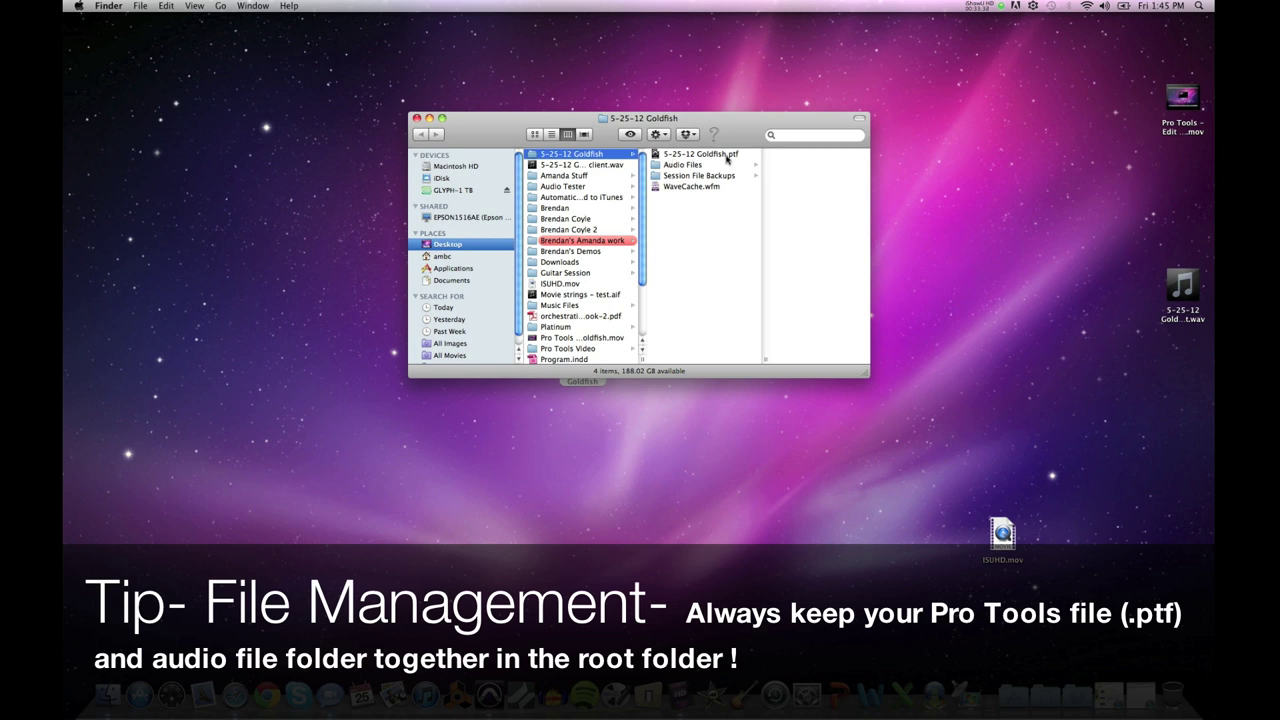
click(677, 176)
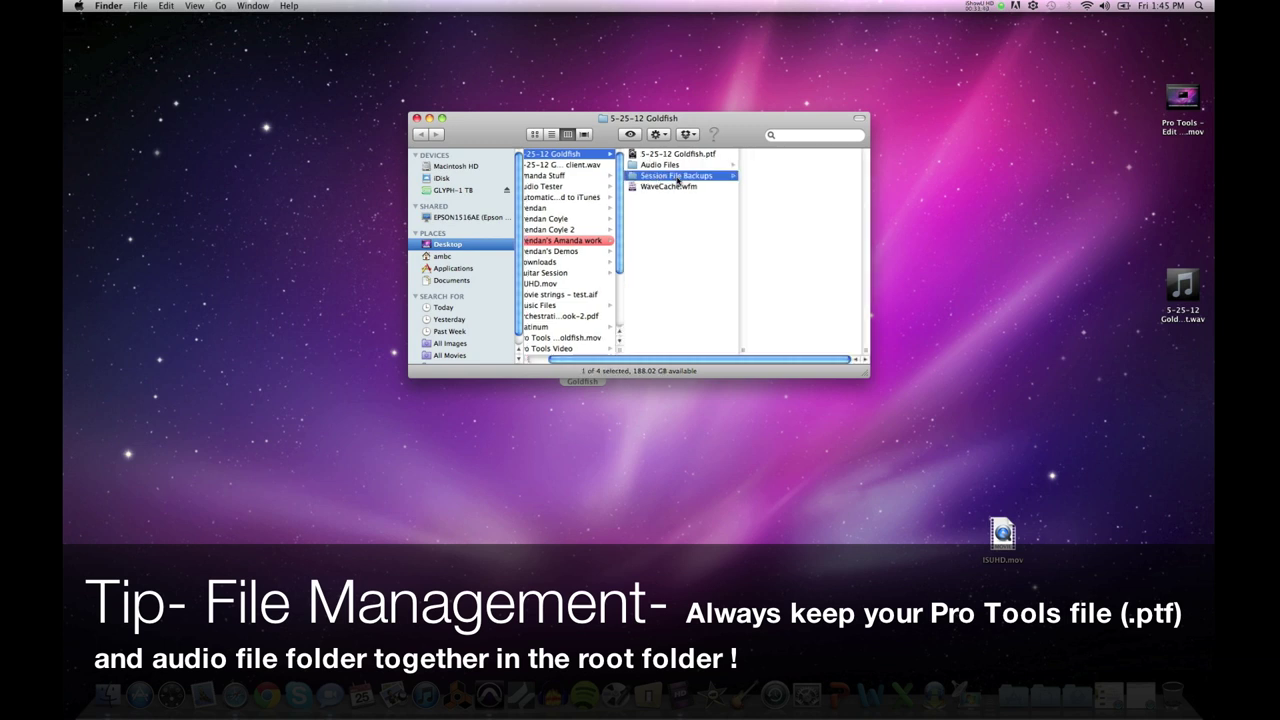
Step: Widen the window and preview the backup sessions from bak.09 down to bak.05
double_click(868, 352)
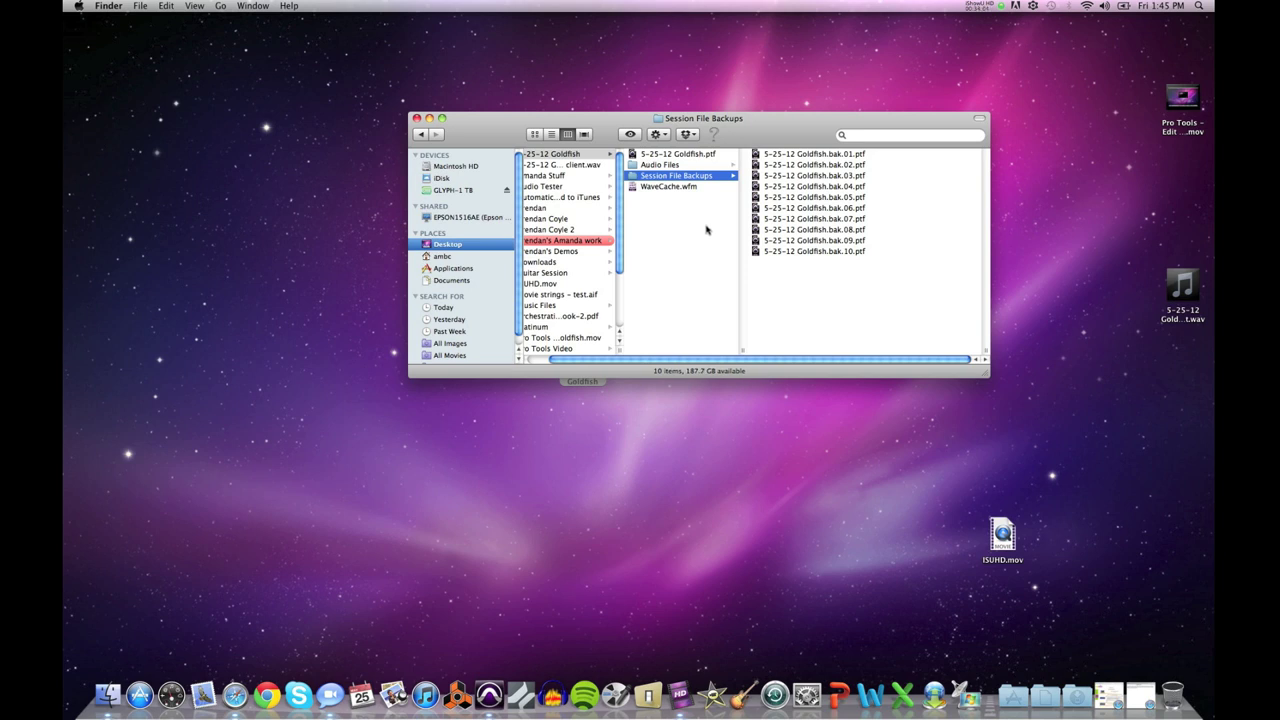
click(795, 218)
drag(697, 358, 666, 358)
click(705, 242)
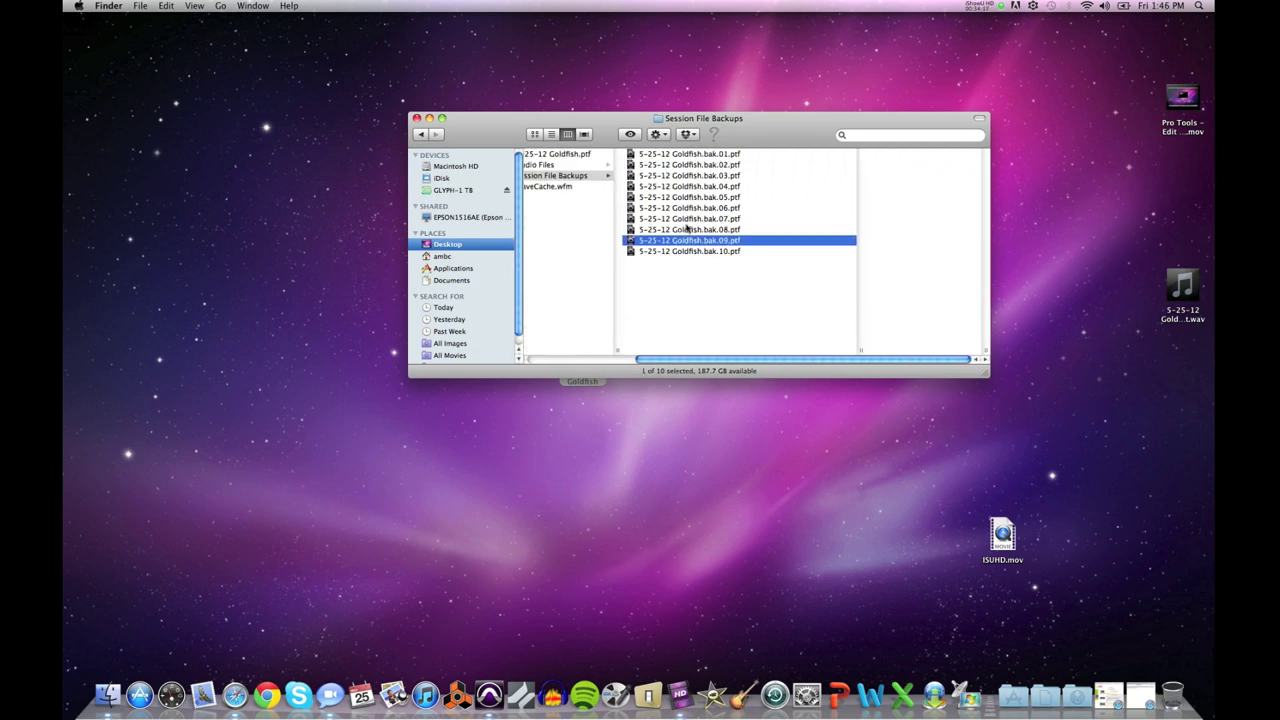
click(688, 230)
click(680, 219)
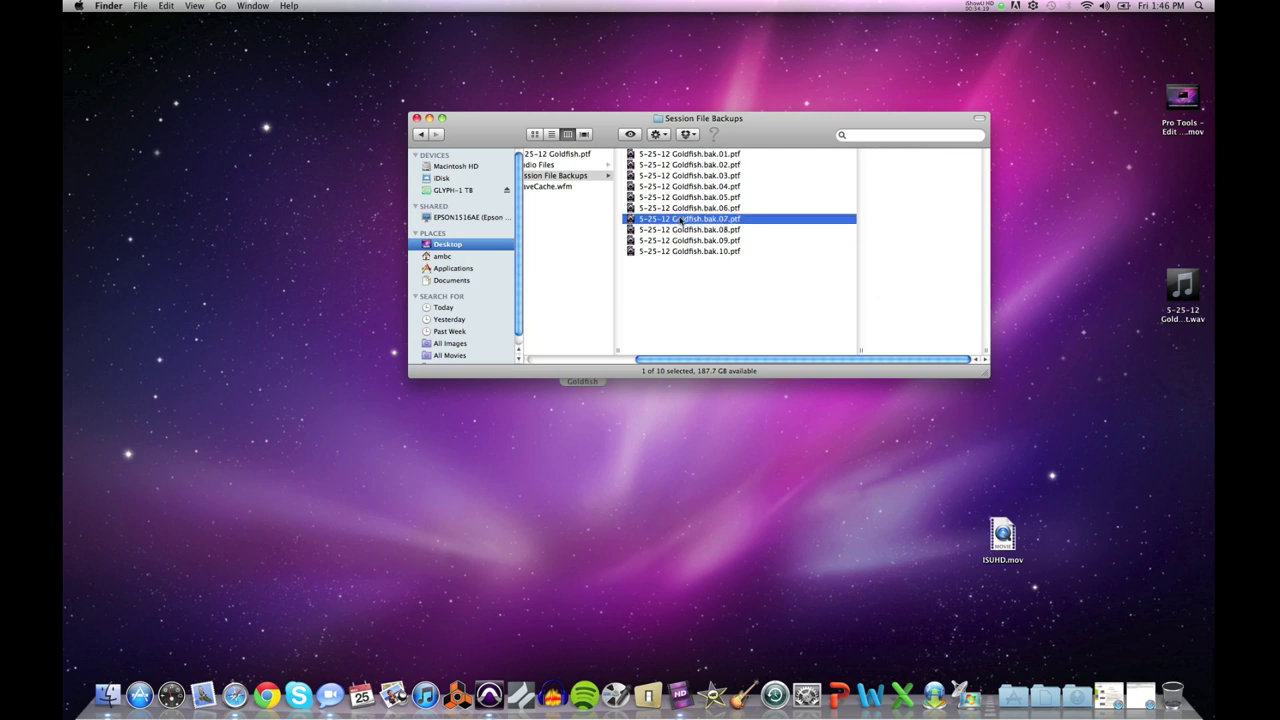
click(676, 206)
click(676, 197)
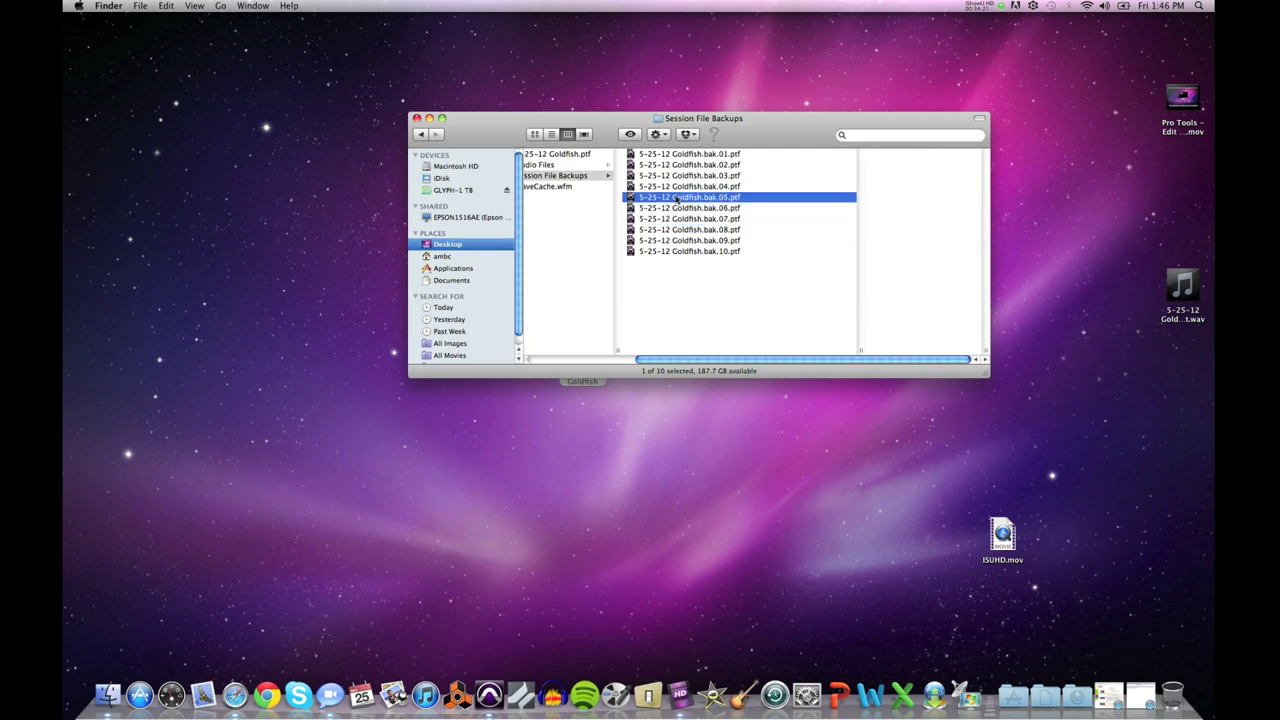
drag(674, 360, 627, 360)
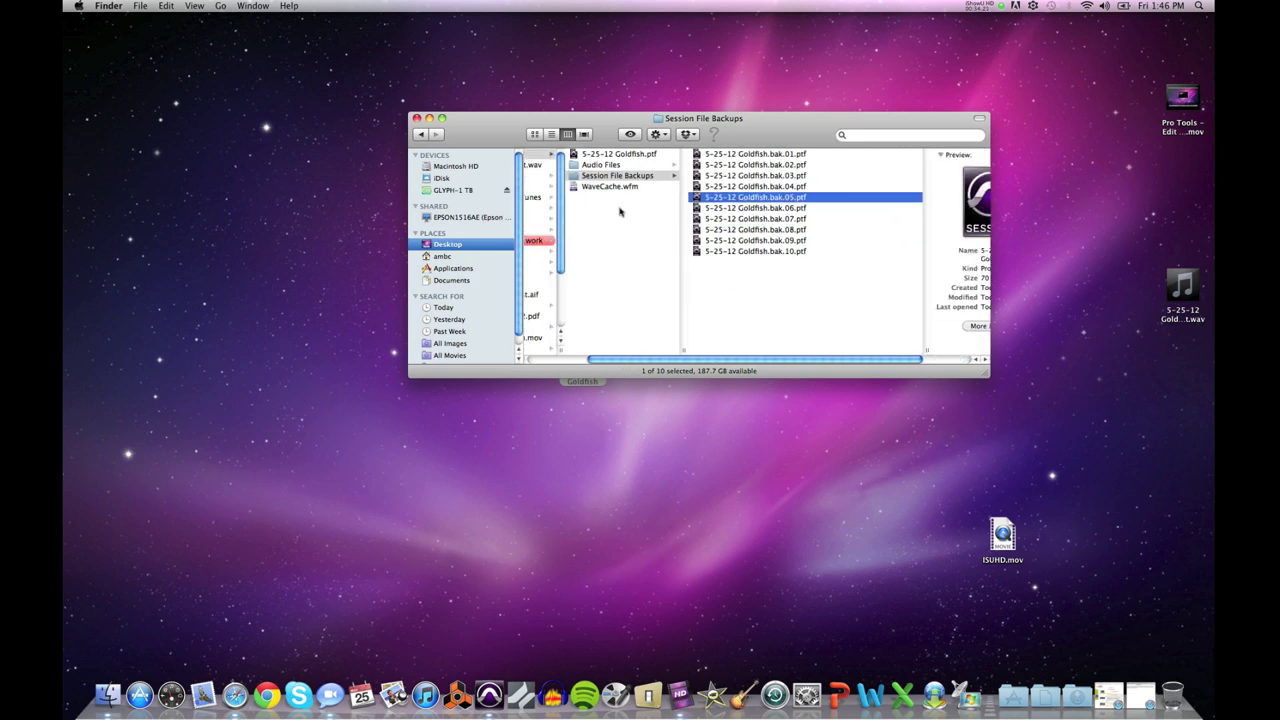
Step: Check the main session file and backups bak.10 and bak.09, then close the window
click(590, 155)
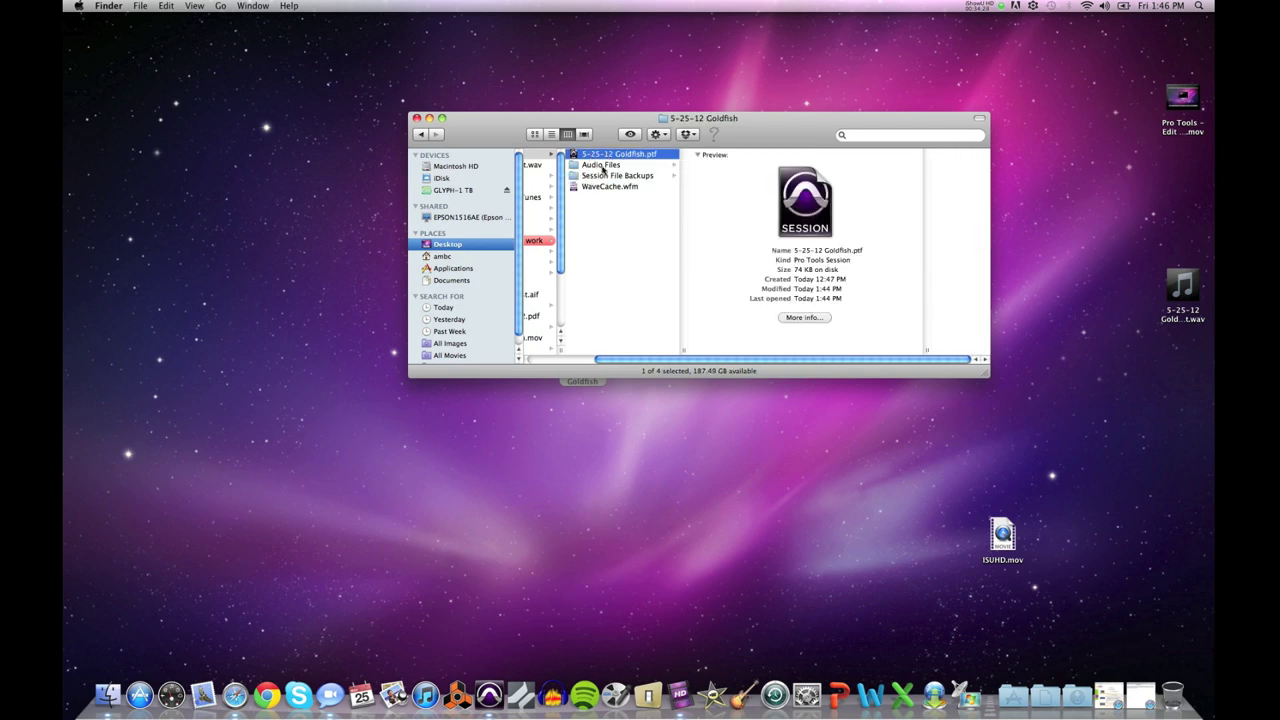
click(604, 176)
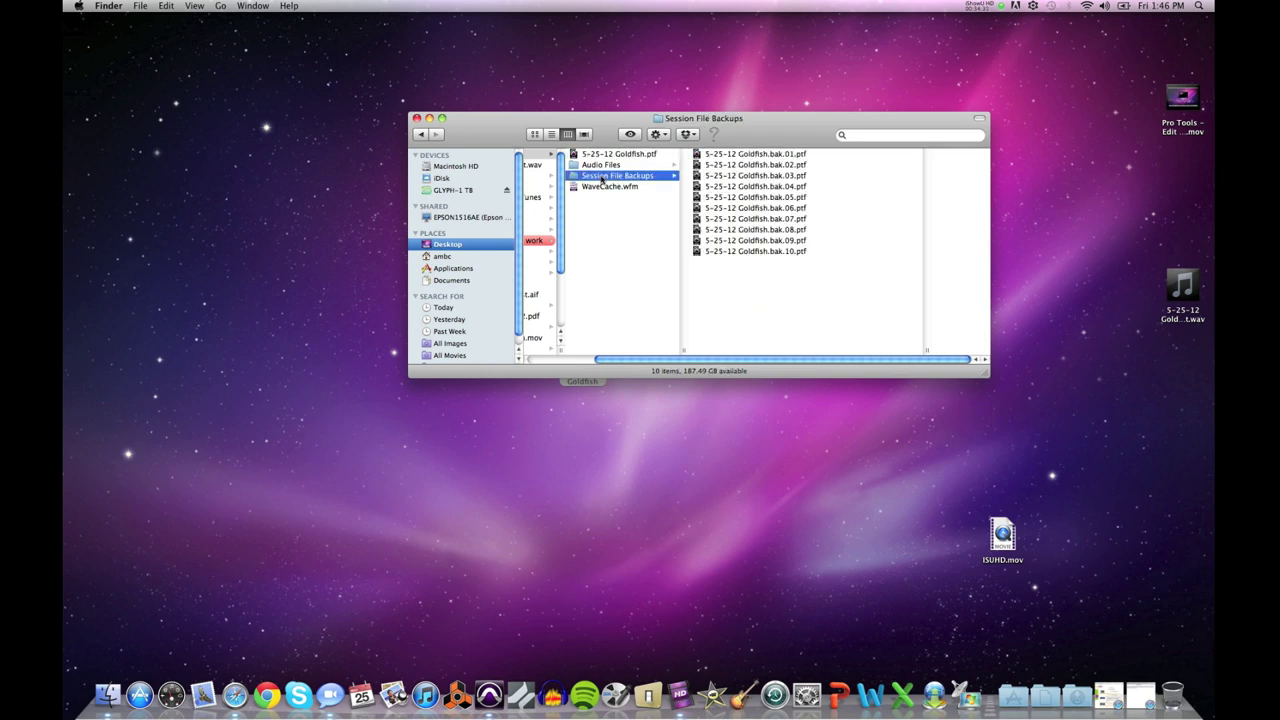
click(720, 254)
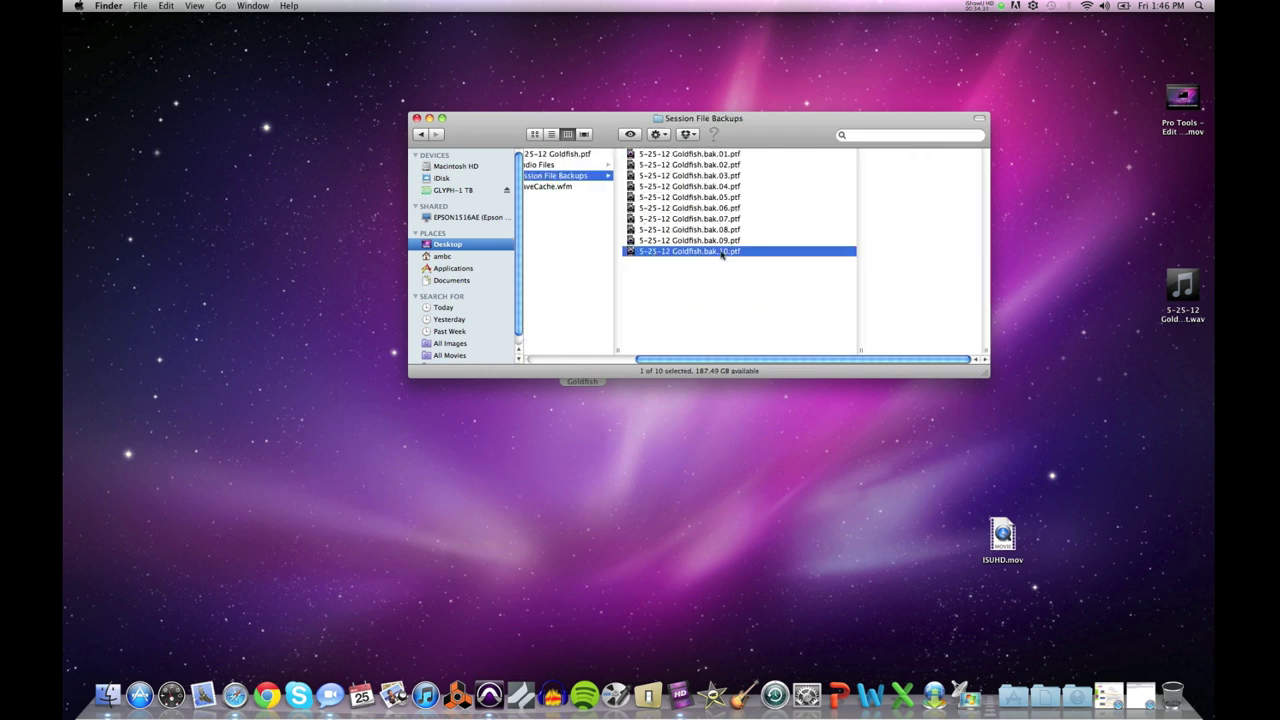
click(681, 238)
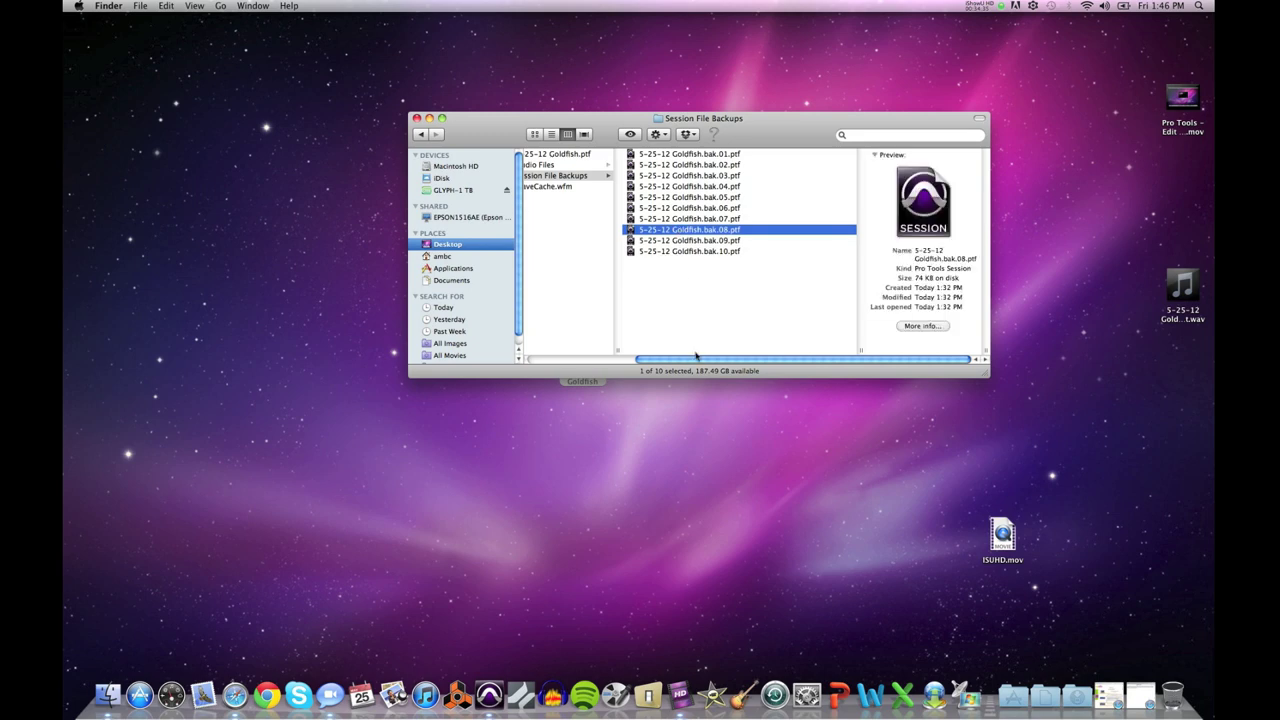
click(578, 186)
click(417, 119)
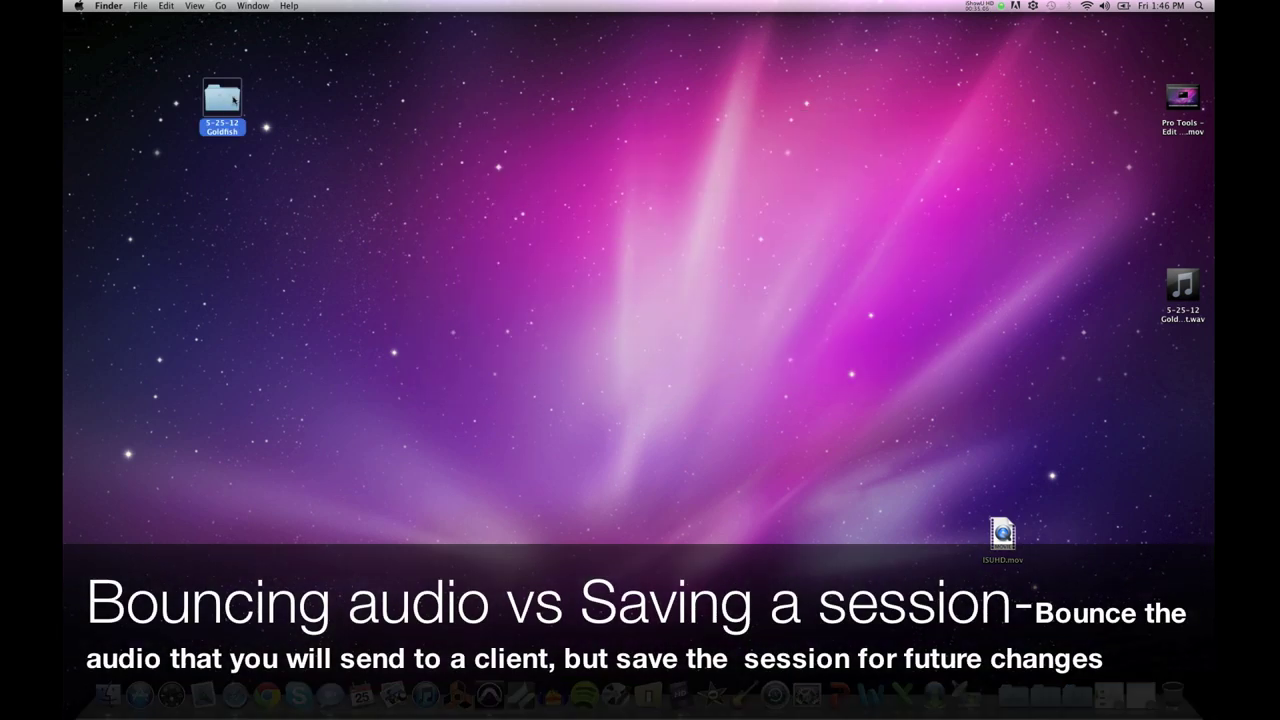
double_click(232, 101)
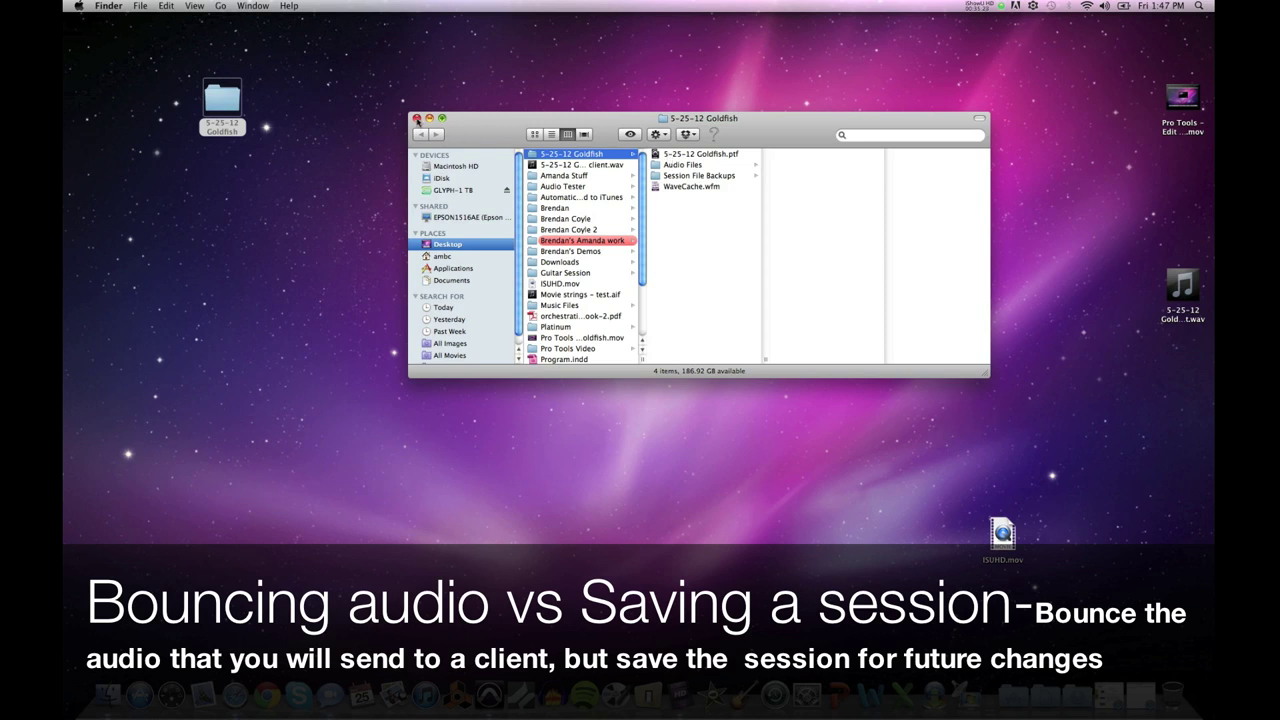
click(417, 118)
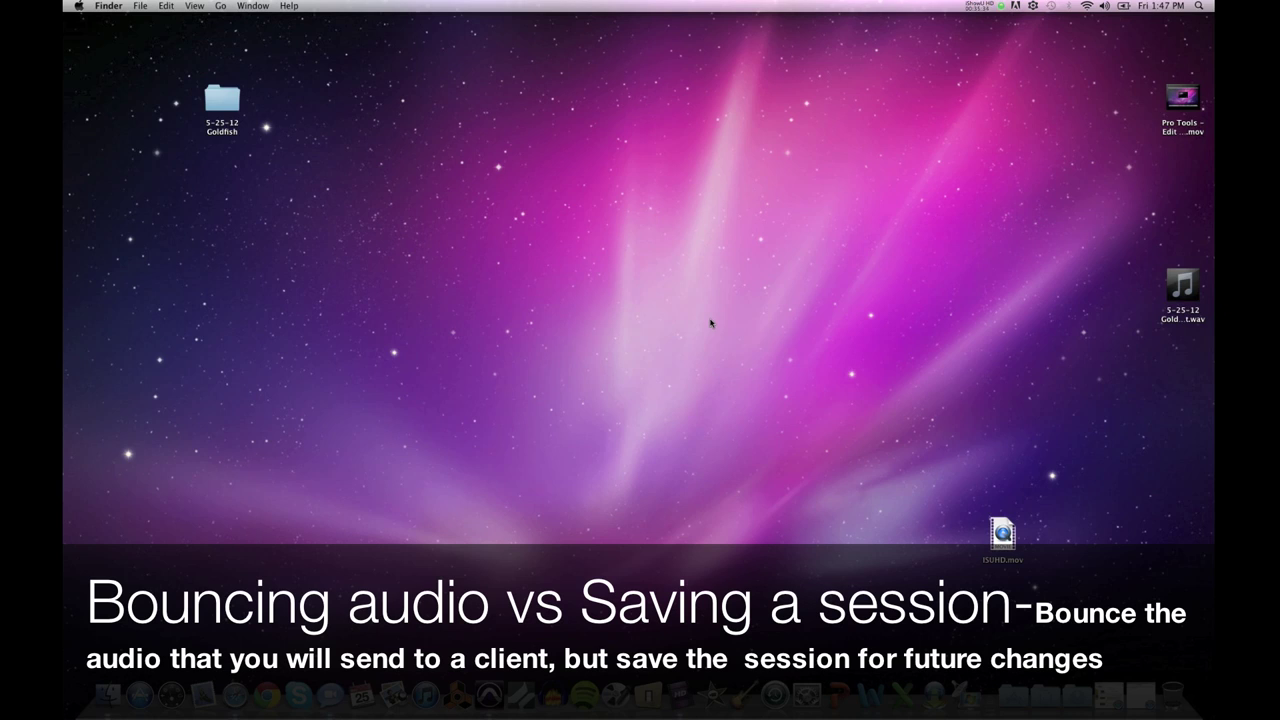
Step: Move the bounced WAV to mid-desktop, keeping its name unchanged
drag(1176, 316, 636, 326)
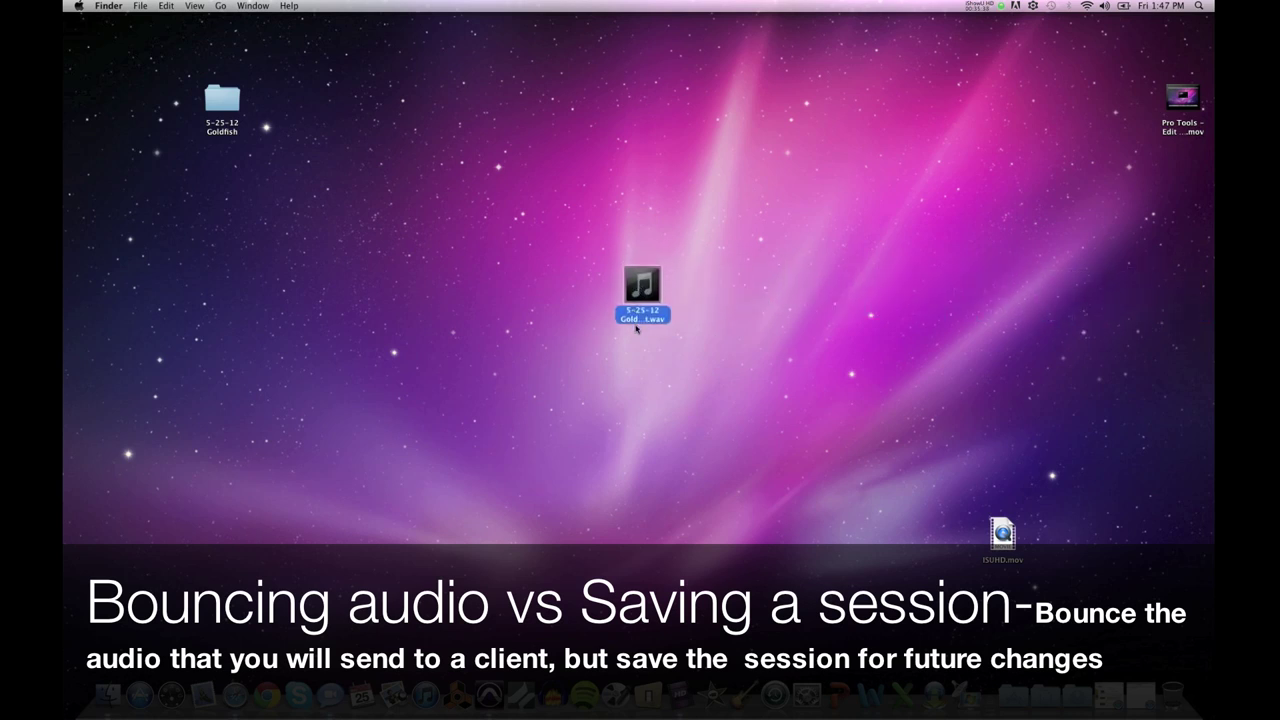
click(636, 318)
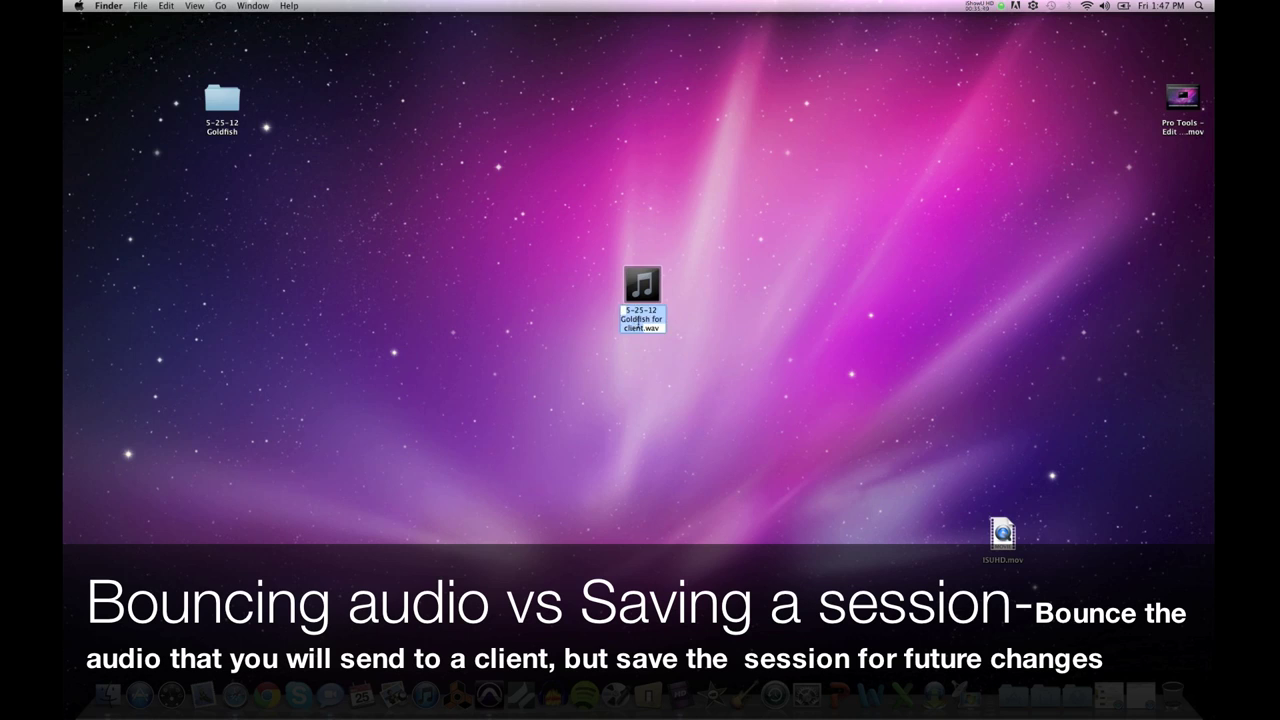
key(Return)
Step: Reselect 5-25-12 Goldfish for client.wav and open its Quick Look preview
click(646, 352)
click(647, 290)
drag(568, 224, 711, 286)
click(708, 278)
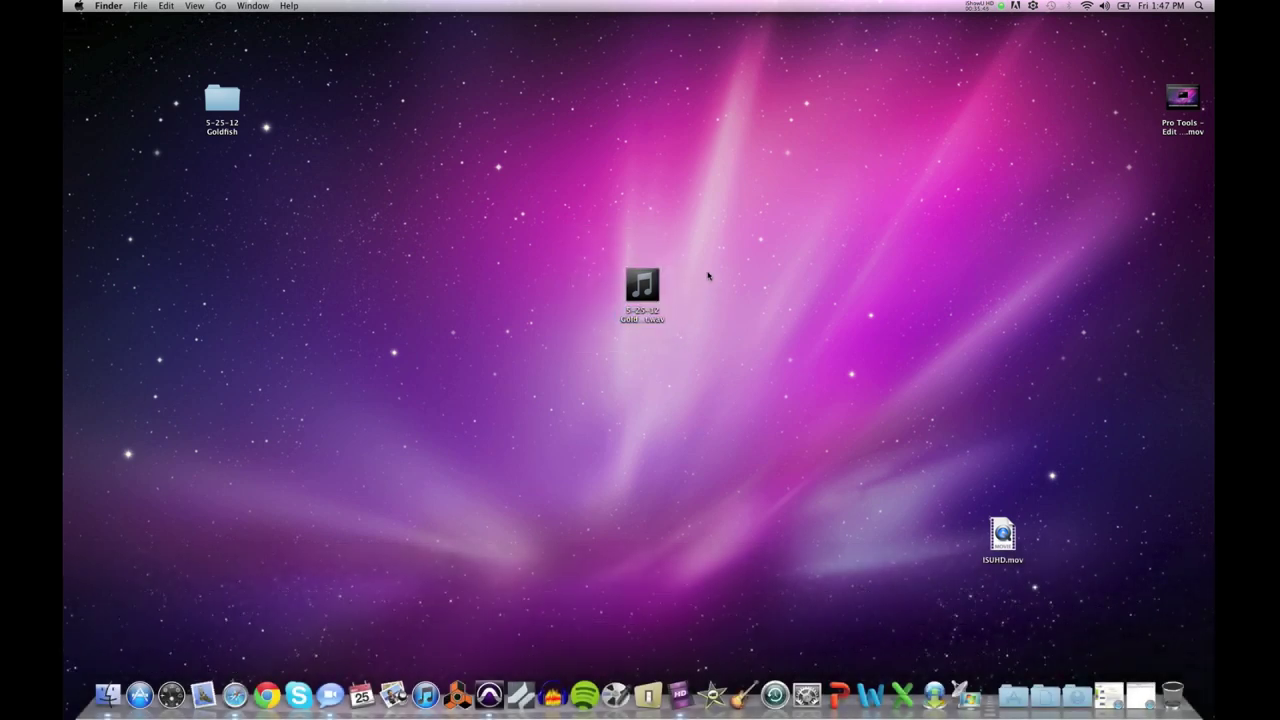
click(652, 284)
key(space)
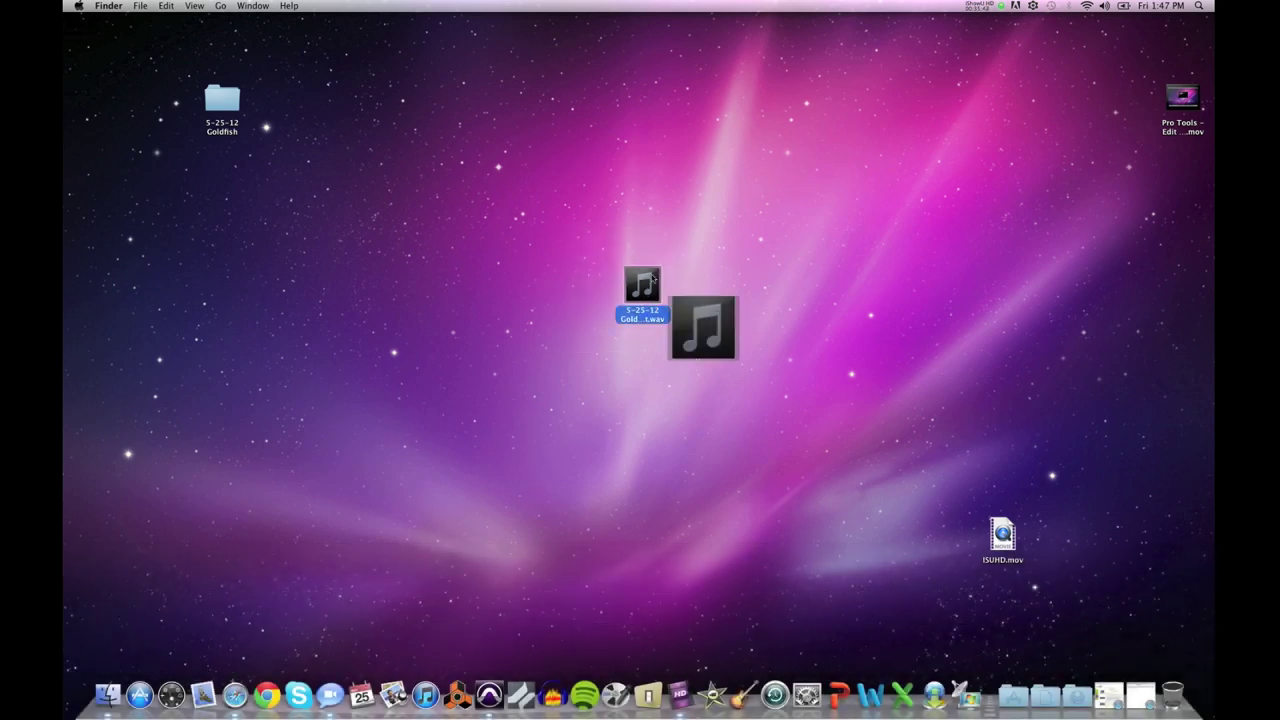
Step: Centre and enlarge the Quick Look preview, listen to the bounce, then close it
drag(885, 451, 484, 172)
drag(781, 386, 941, 546)
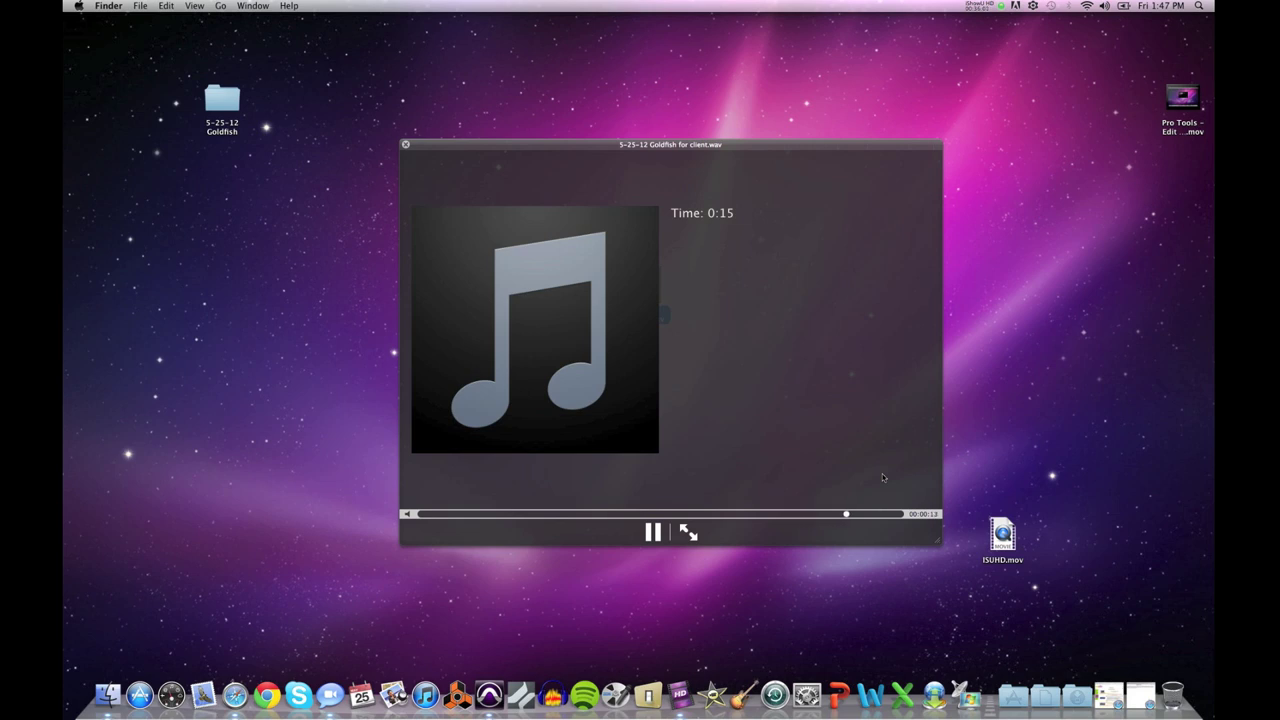
key(space)
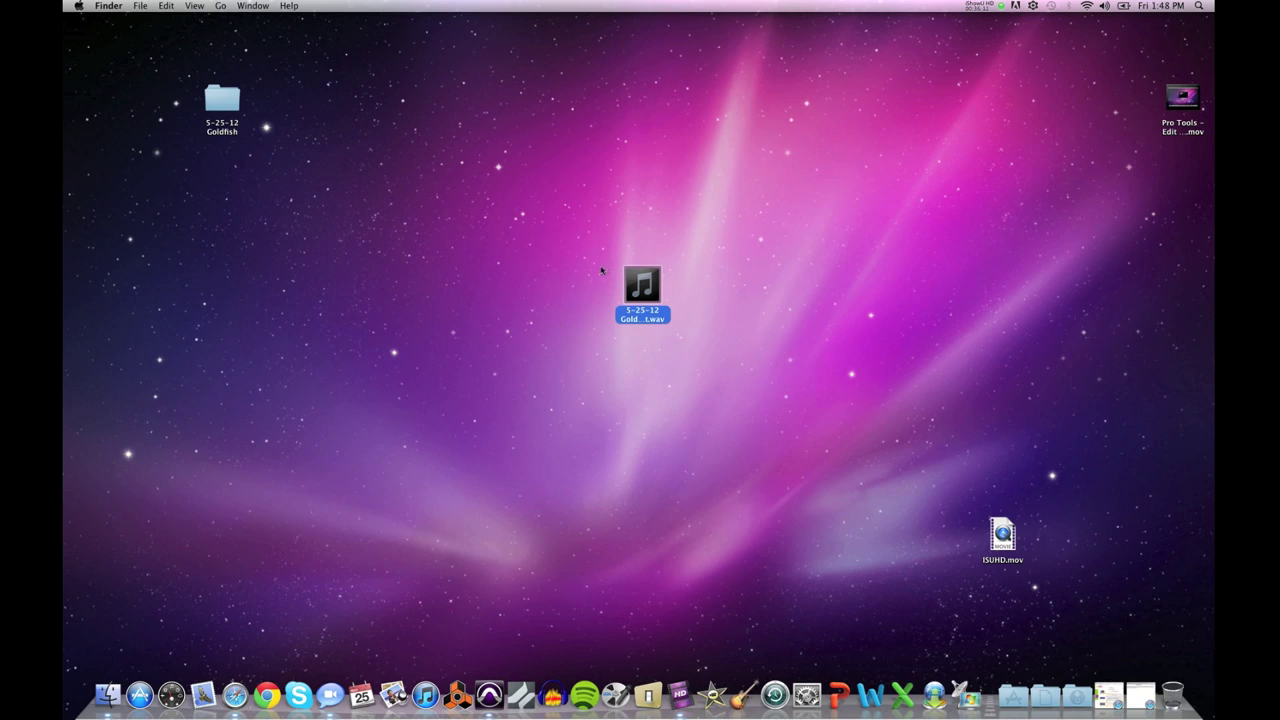
Step: Position the bounced WAV and the 5-25-12 Goldfish folder side by side near the top
click(590, 282)
drag(567, 225, 706, 351)
click(702, 286)
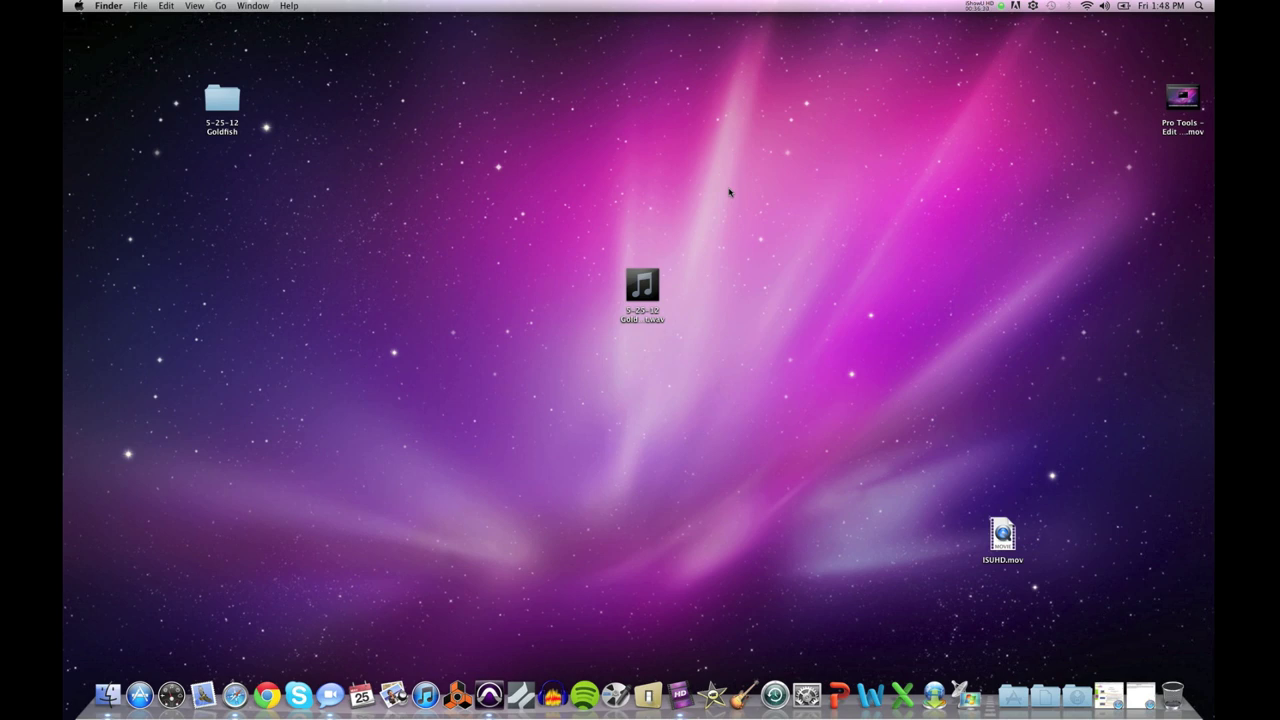
drag(592, 209, 700, 346)
click(662, 300)
drag(658, 300, 536, 174)
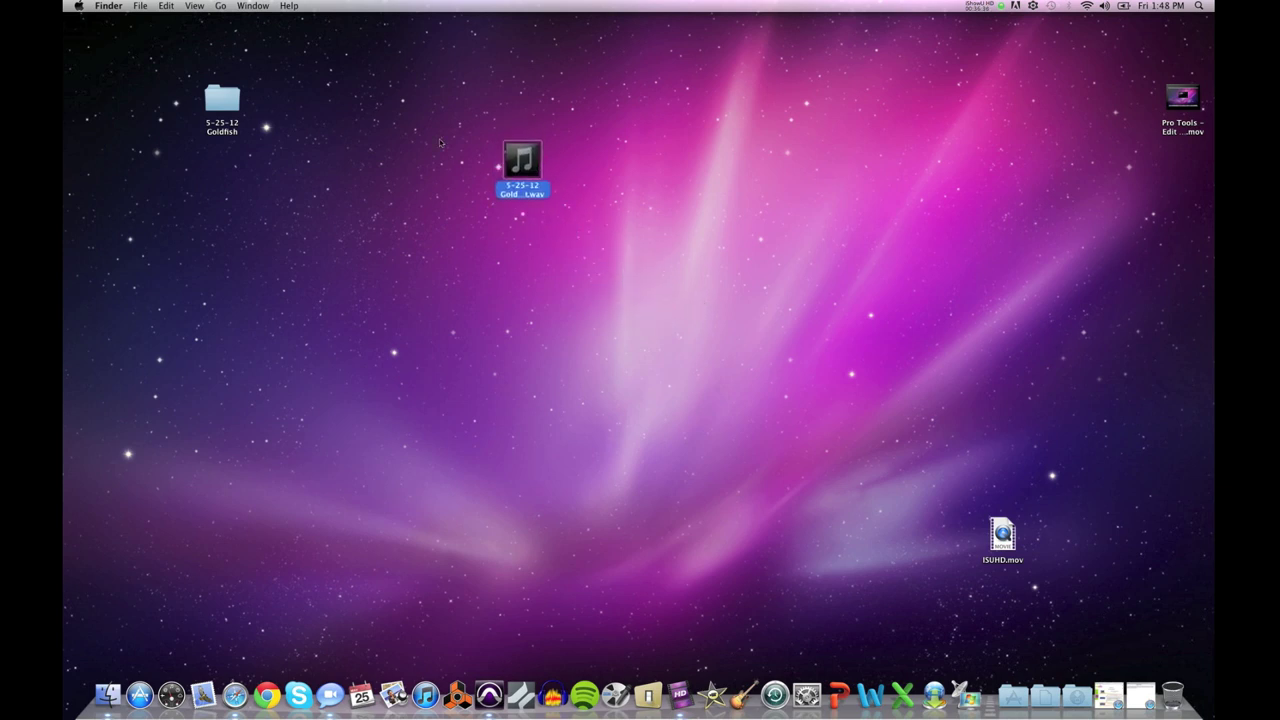
drag(228, 106, 441, 162)
drag(527, 174, 475, 181)
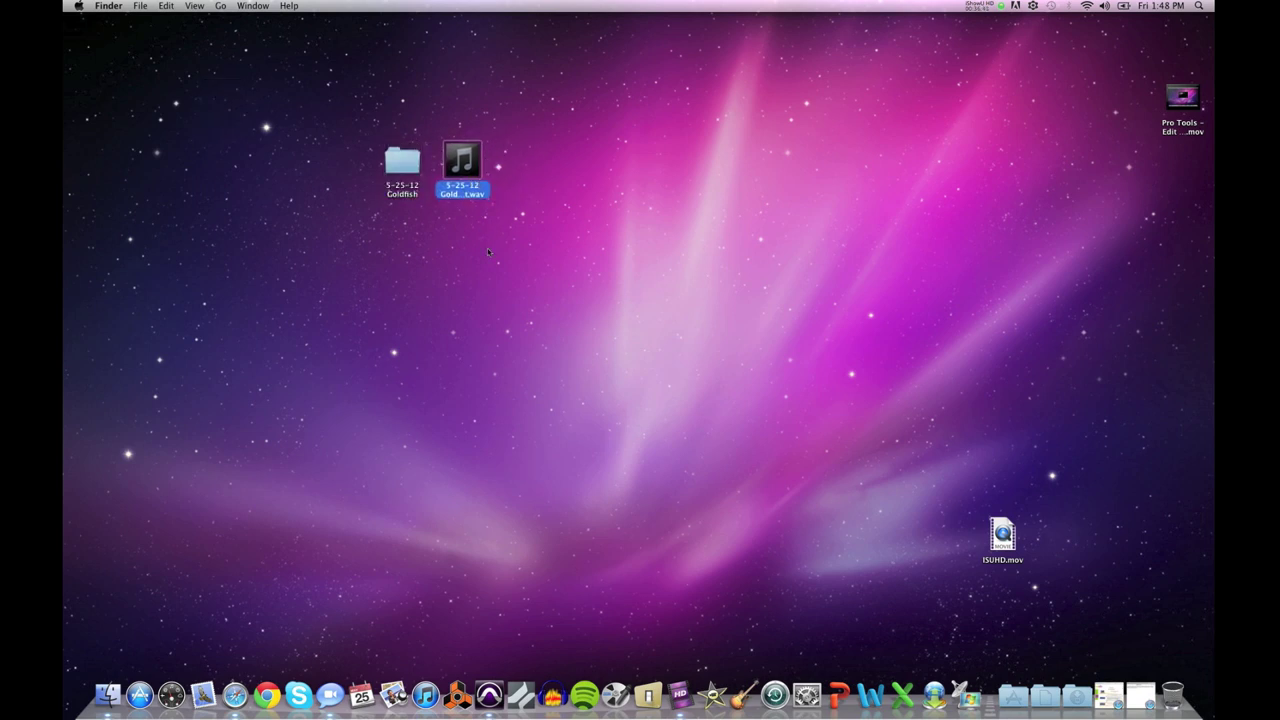